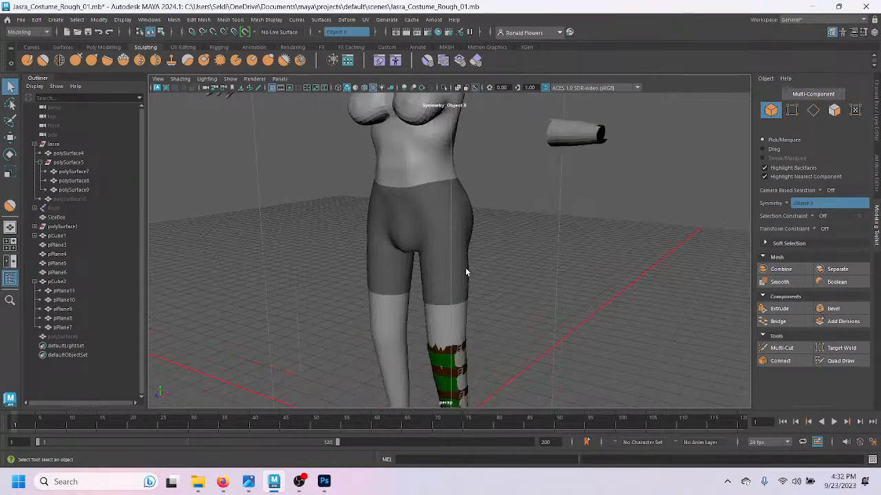
Step: Select the body mesh (polySurface9) near the boot and hide it to expose the boot model
left_click_drag(440, 284, 440, 309, "alt")
middle_click_drag(441, 309, 442, 117, "alt")
middle_click_drag(432, 342, 418, 266, "alt")
left_click(418, 269)
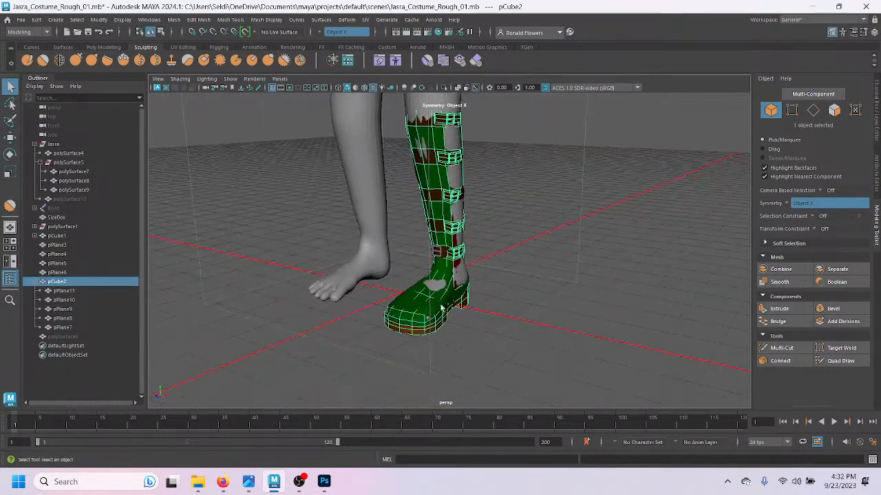
scroll(468, 289, "up", 5)
left_click(516, 305)
left_click_drag(518, 307, 503, 313, "alt")
left_click(465, 271)
key("ctrl+h")
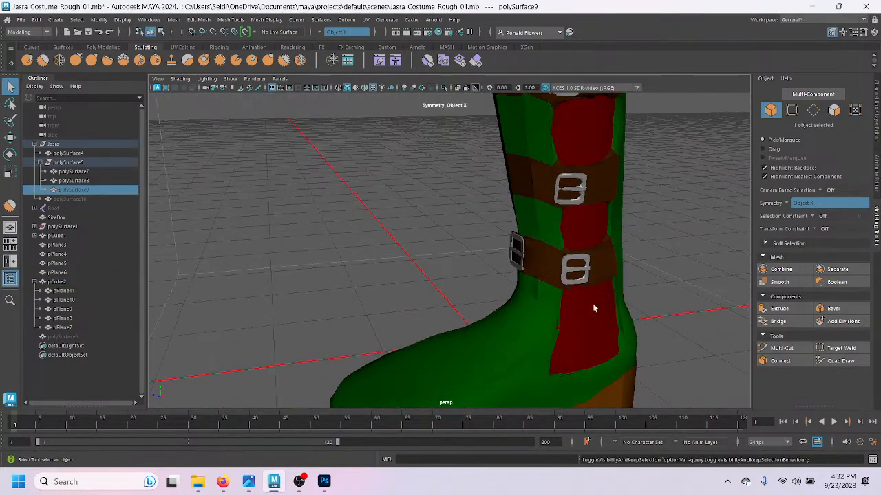
Step: Examine the boot's red lining, straps and buckles from the ankle to the open top, then the whole boot
left_click(523, 331)
left_click(586, 329)
middle_click_drag(481, 264, 463, 322, "alt")
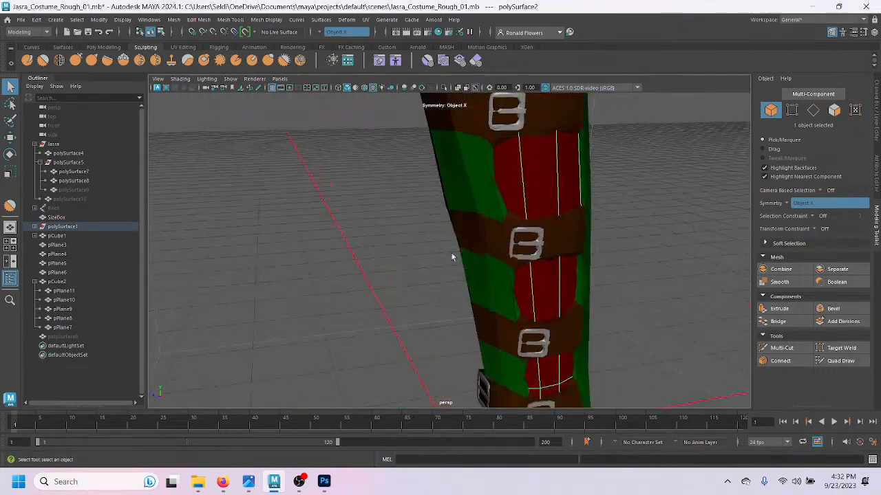
scroll(406, 250, "up", 3)
middle_click_drag(405, 250, 408, 300, "alt")
left_click_drag(408, 301, 427, 276, "alt")
left_click(434, 254)
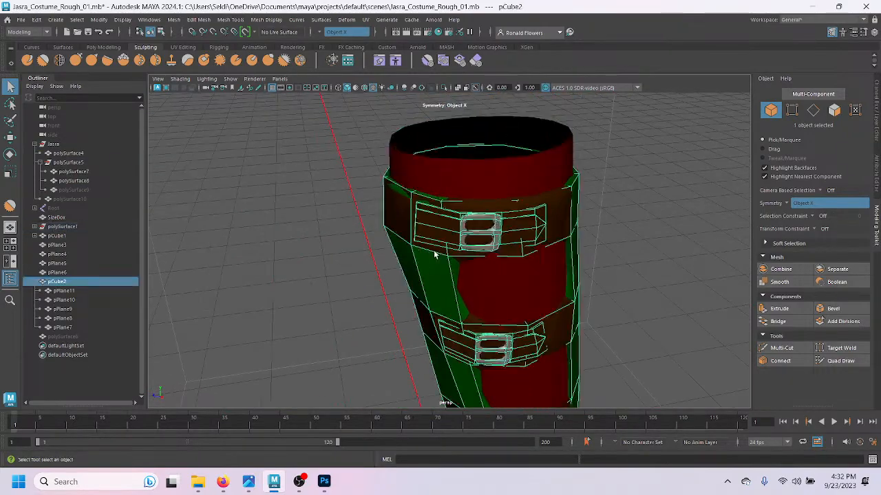
left_click_drag(393, 238, 365, 262, "alt")
scroll(383, 262, "down", 8)
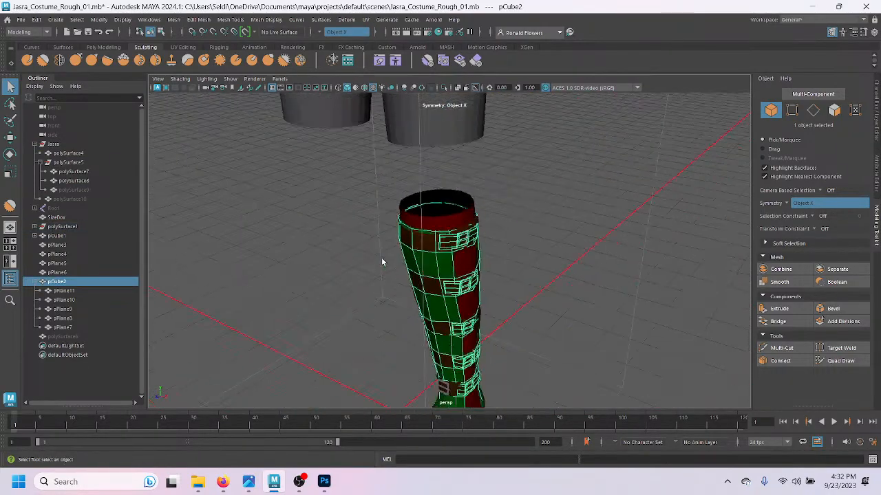
scroll(402, 349, "up", 4)
middle_click_drag(397, 347, 395, 290, "alt")
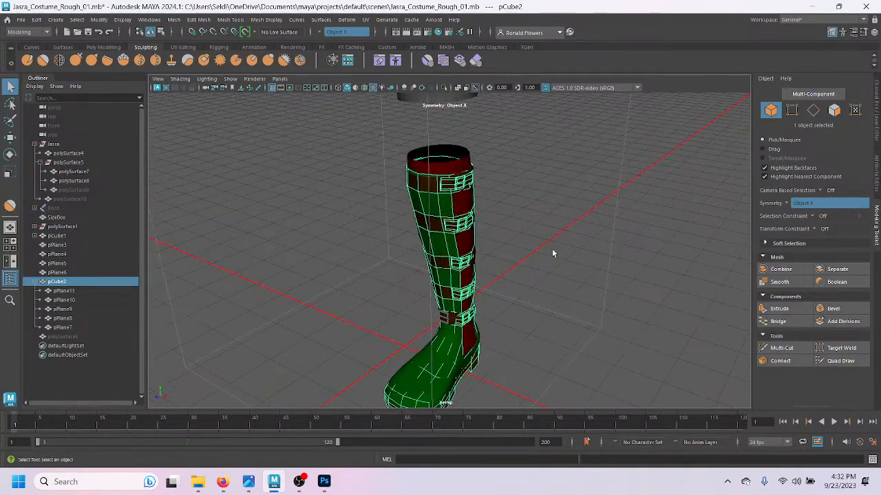
left_click(540, 257)
middle_click_drag(513, 163, 527, 216, "alt")
scroll(526, 215, "down", 4)
scroll(526, 215, "up", 1)
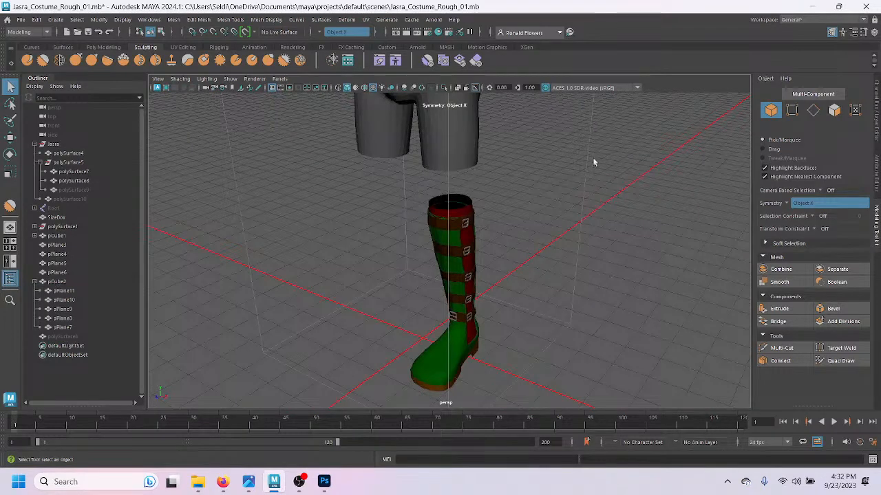
Step: Switch to the image viewer and review the Jasra_StableDiffusion_01, 02 and 03 costume references
left_click(249, 481)
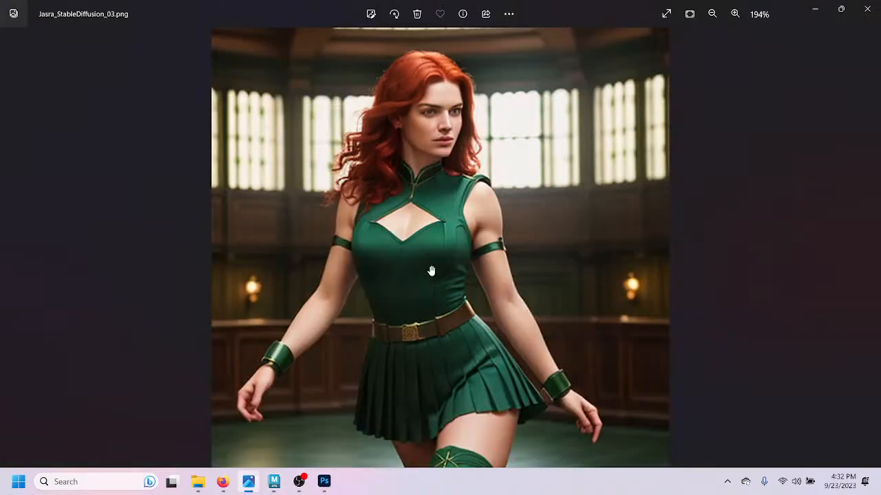
scroll(502, 294, "down", 2)
scroll(492, 292, "up", 2)
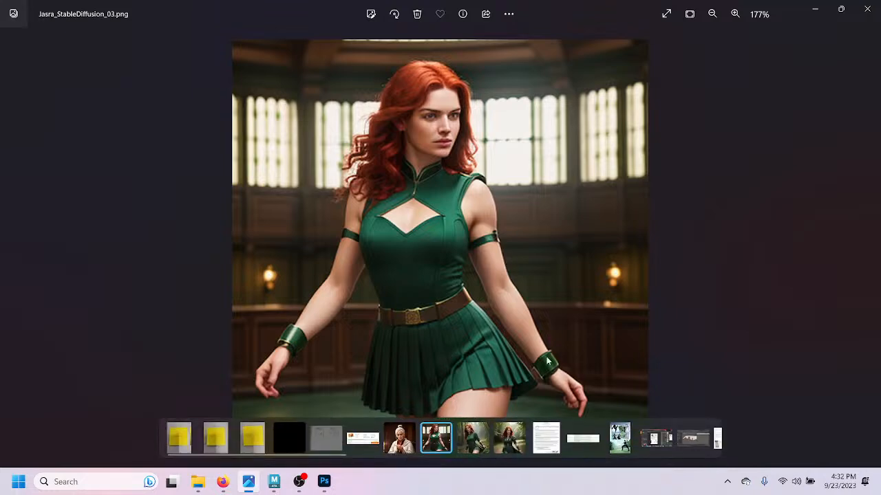
left_click(472, 438)
left_click(513, 432)
left_click(480, 445)
left_click(512, 431)
left_click(473, 444)
left_click(448, 445)
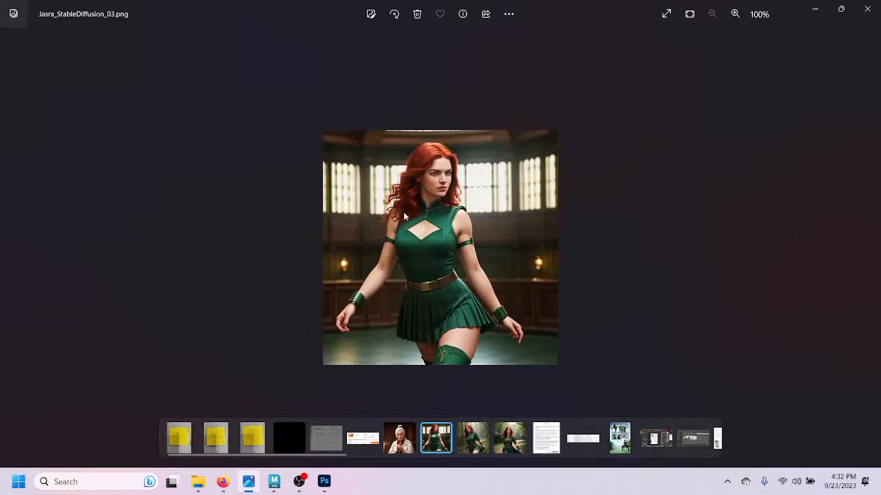
left_click(480, 432)
left_click(517, 431)
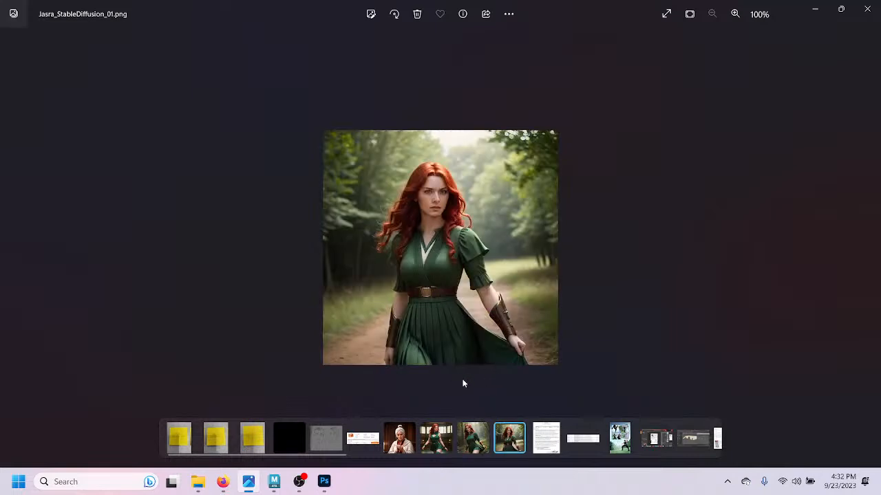
Step: Display Jasra_StableDiffusion_02, 03 and 01 side by side to compare the costume designs
left_click(473, 435)
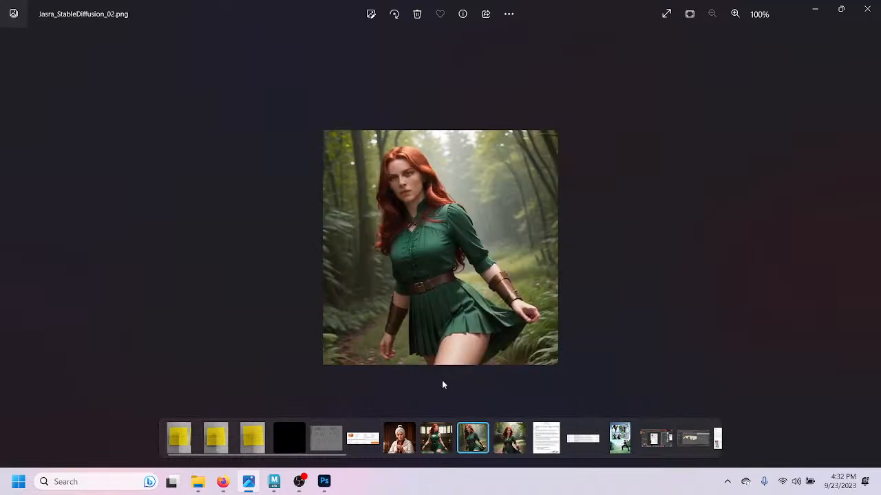
left_click(441, 433, "ctrl")
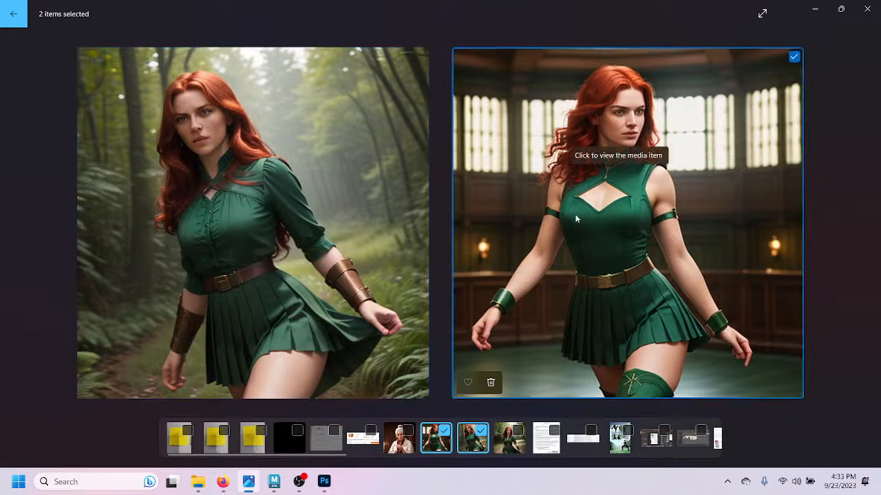
left_click(517, 430)
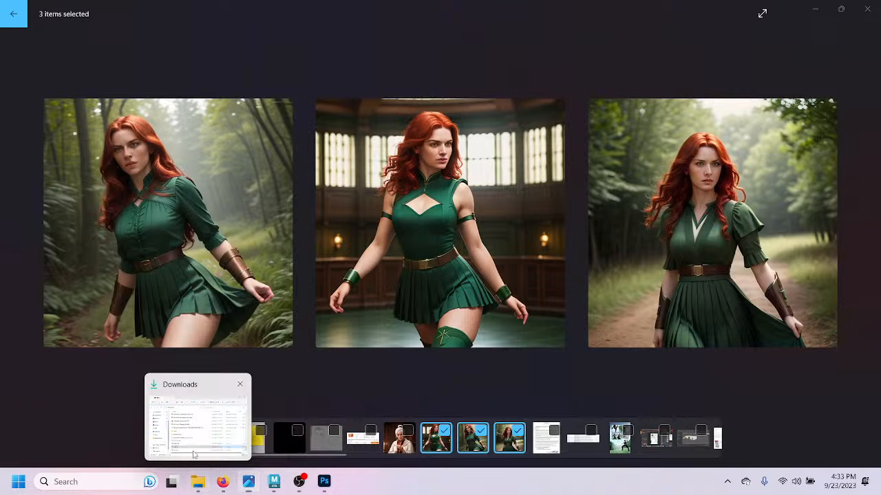
Step: Open the sketch Jasra_01 from the Downloads folder and examine its front-view costume details
left_click(198, 481)
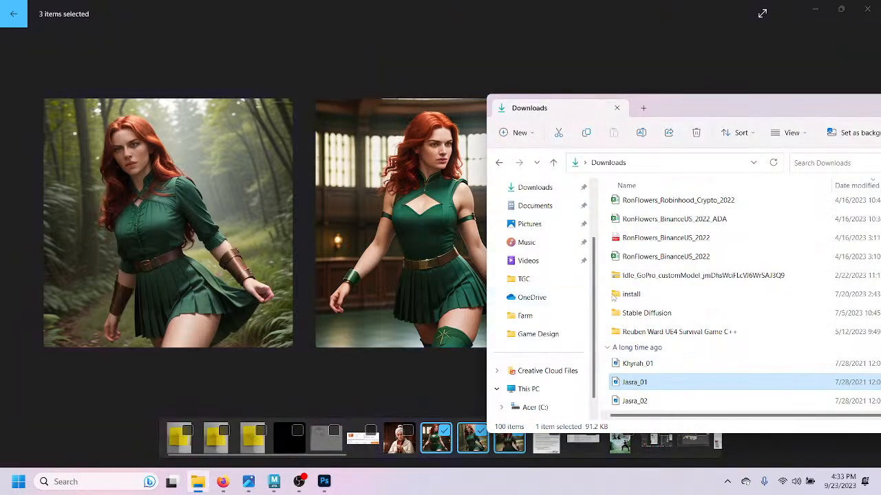
double_click(641, 382)
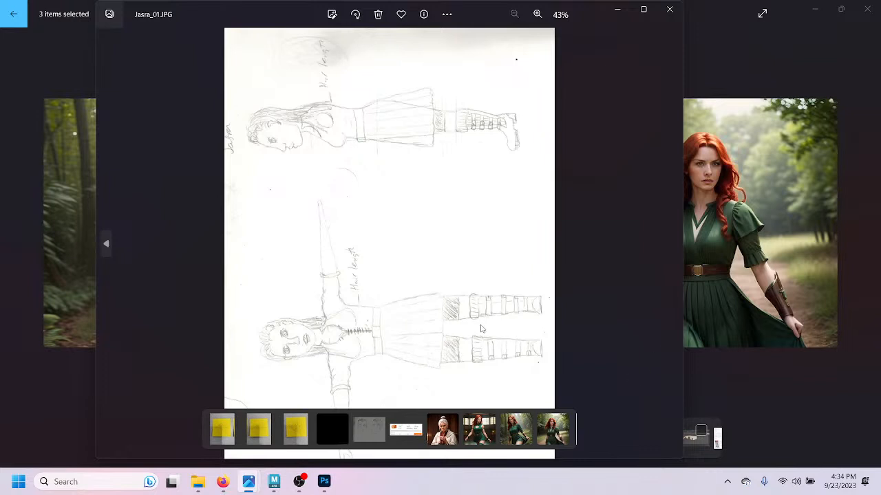
scroll(482, 329, "up", 3)
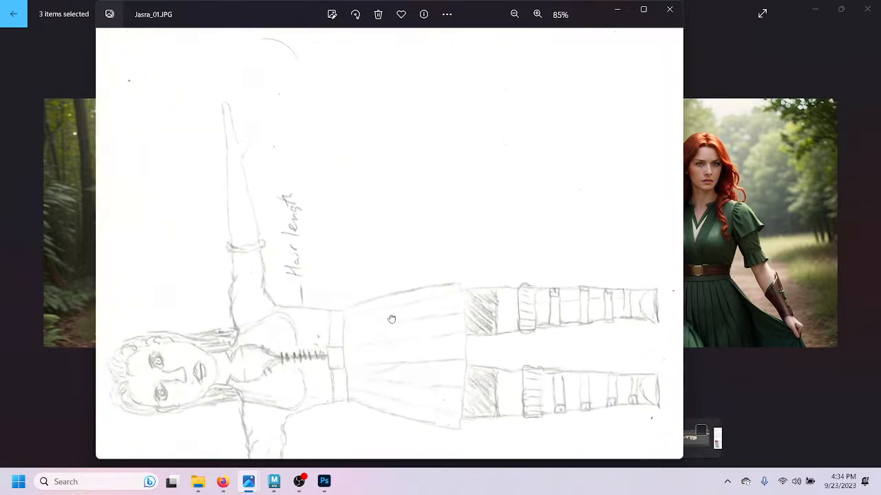
scroll(390, 309, "down", 3)
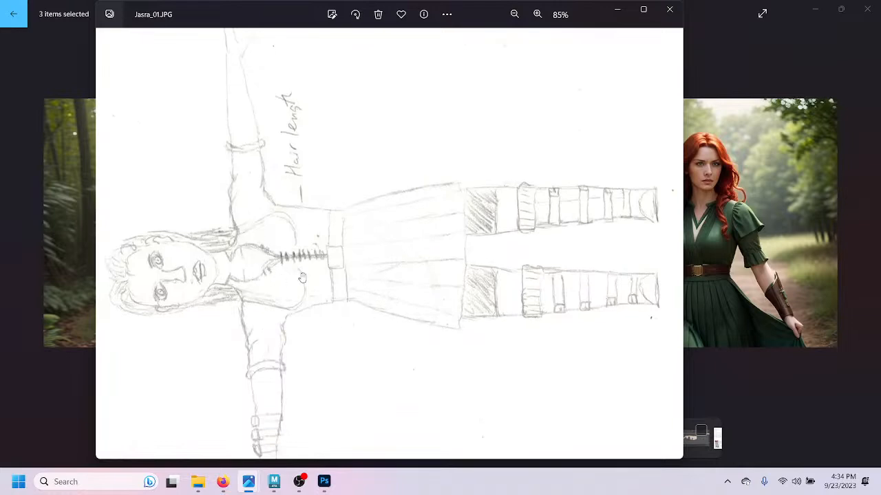
scroll(334, 368, "down", 1)
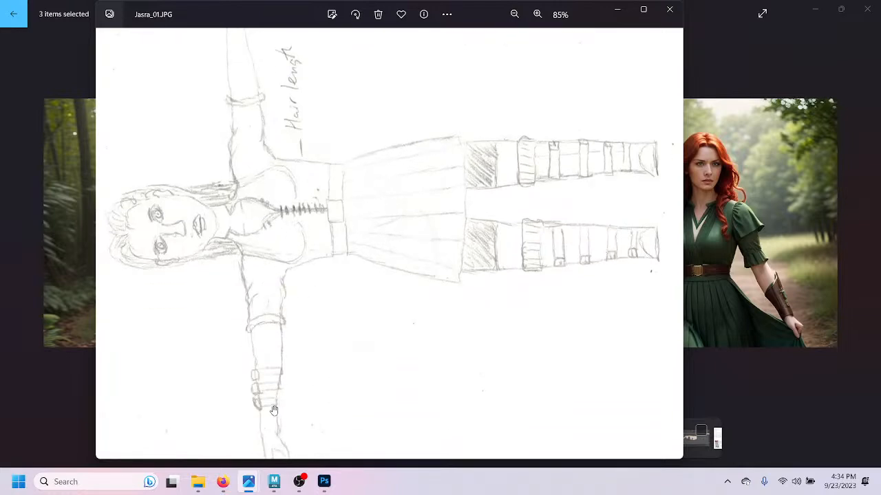
left_click_drag(496, 248, 540, 319)
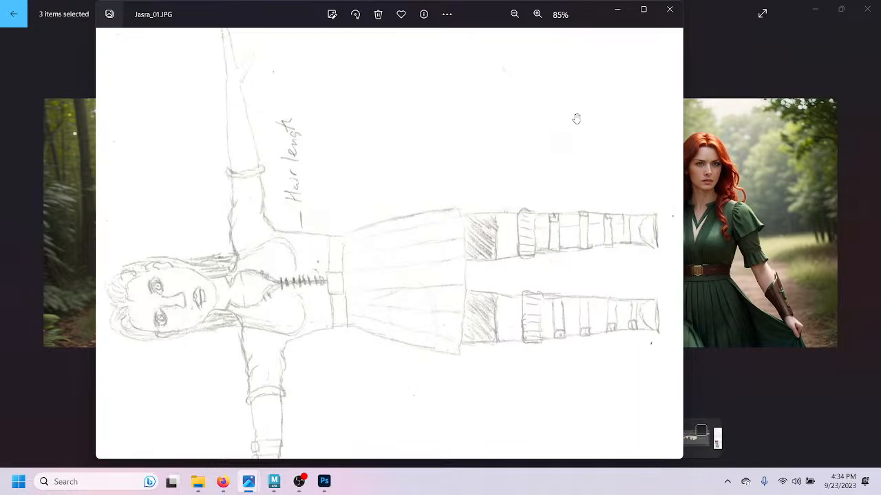
Step: Rotate the Jasra_01 sketch upright and examine the skirt, leggings and buckled boots in front and side views
left_click(355, 14)
scroll(448, 307, "up", 1)
left_click_drag(487, 258, 488, 185)
scroll(437, 290, "up", 1)
left_click_drag(367, 274, 483, 117)
left_click_drag(356, 340, 348, 339)
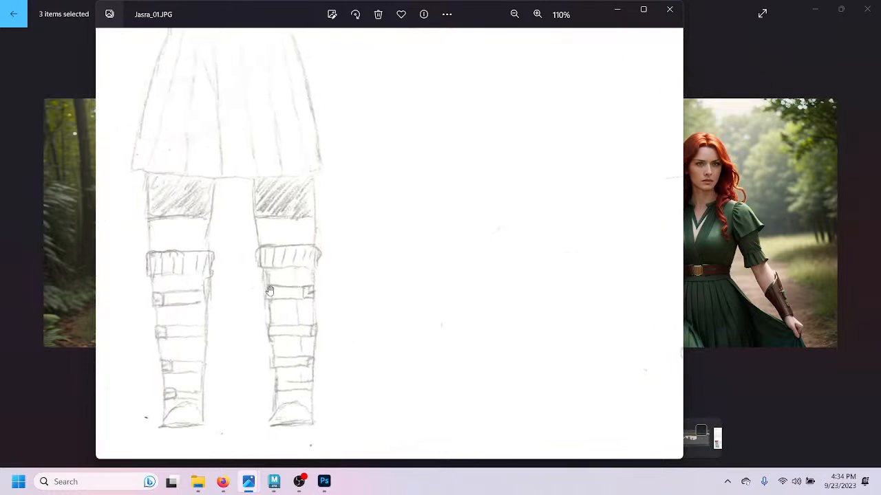
left_click_drag(394, 370, 186, 350)
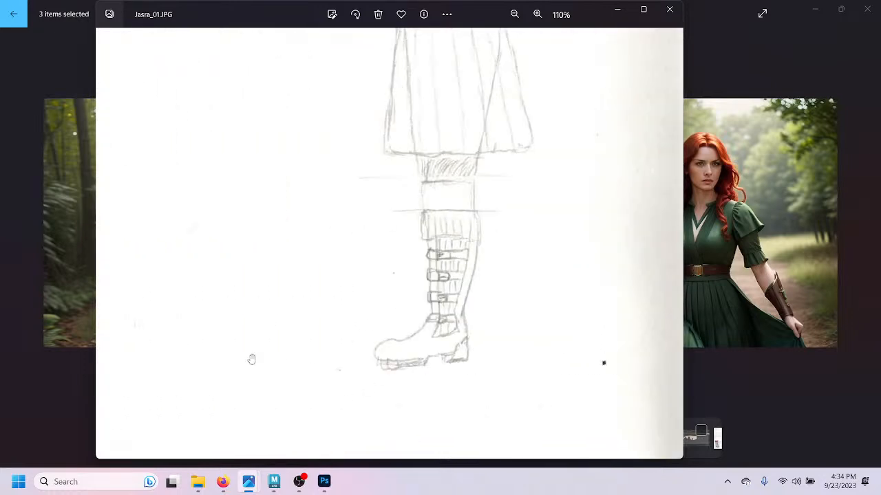
mouse_move(500, 140)
left_mouse_down()
mouse_move(499, 234)
mouse_move(461, 281)
mouse_move(450, 186)
left_mouse_up()
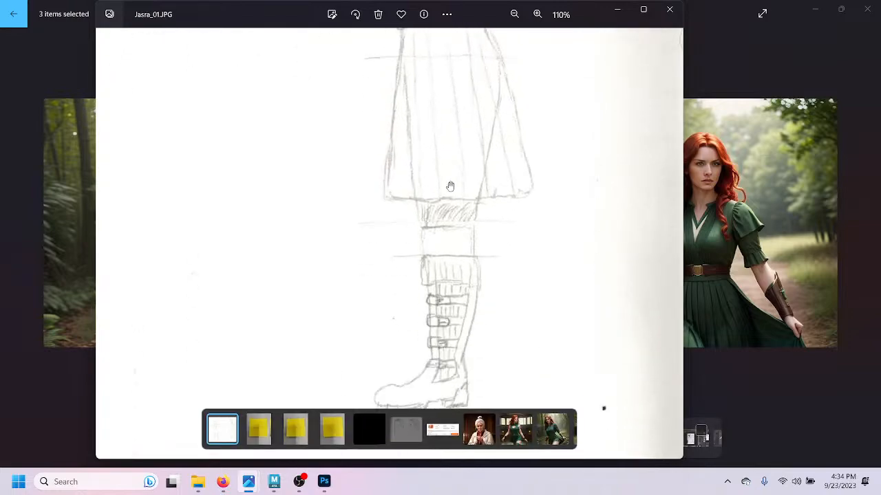
Step: Switch back to Maya and select the shorts mesh (polySurface4) around the hips and thighs
left_click(298, 481)
left_click(273, 482)
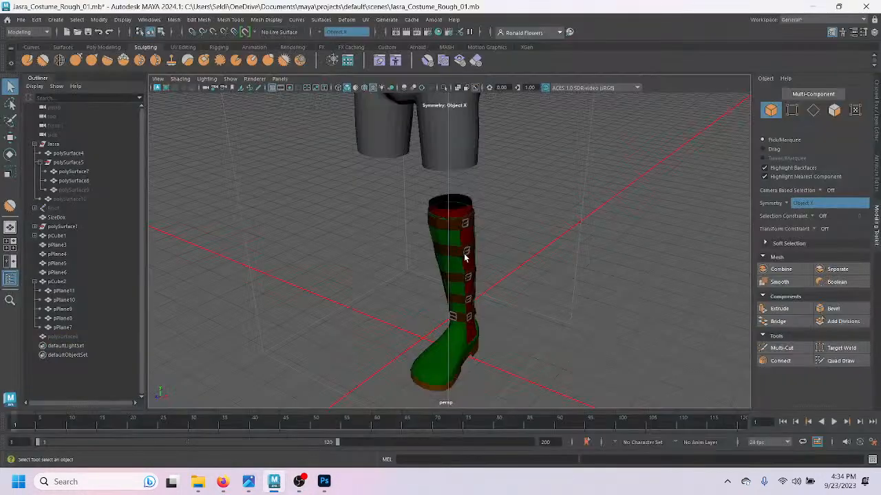
scroll(513, 231, "up", 3)
middle_click_drag(511, 213, 496, 375, "alt")
left_click(452, 292)
left_click_drag(384, 278, 346, 384, "alt")
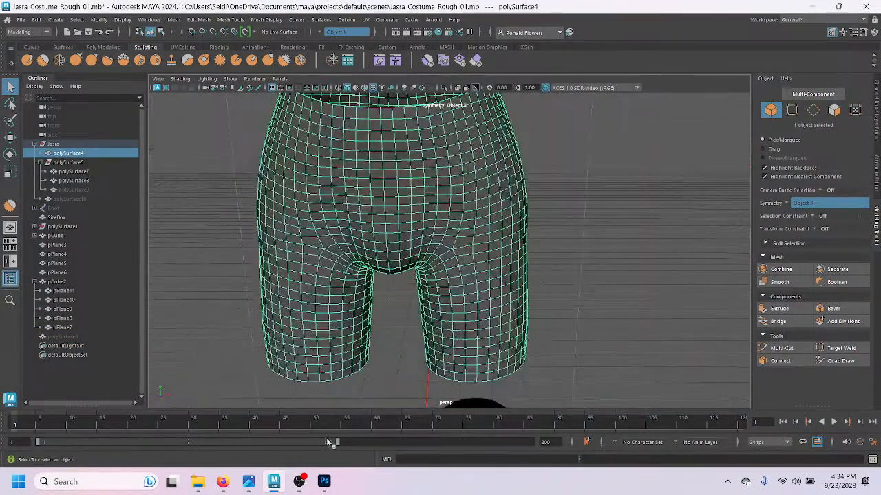
Step: Bring the Jasra_01 sketch back up and examine the belt, pleated skirt and shaded thigh areas
mouse_move(248, 482)
left_click(313, 420)
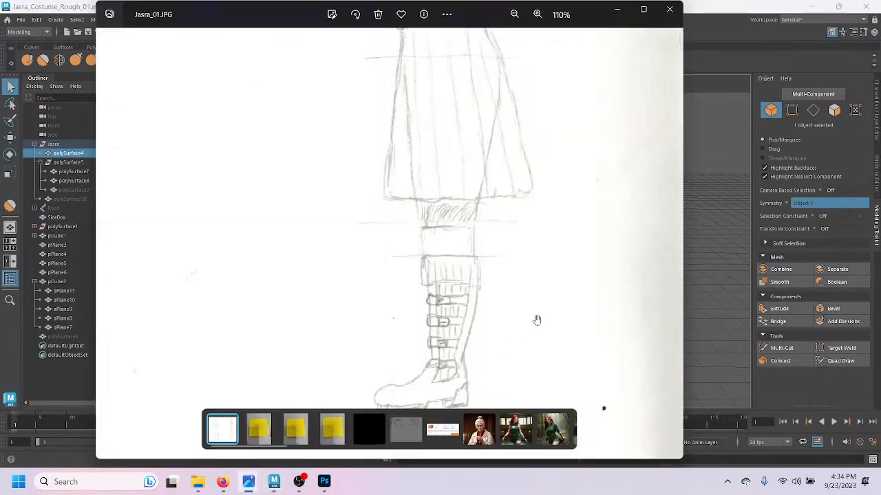
left_click_drag(345, 277, 489, 293)
left_click_drag(279, 175, 279, 226)
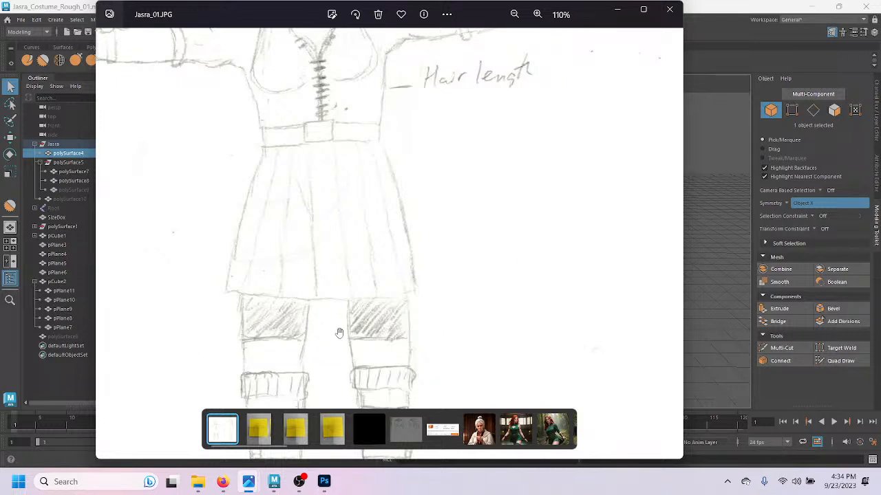
left_click_drag(388, 326, 386, 329)
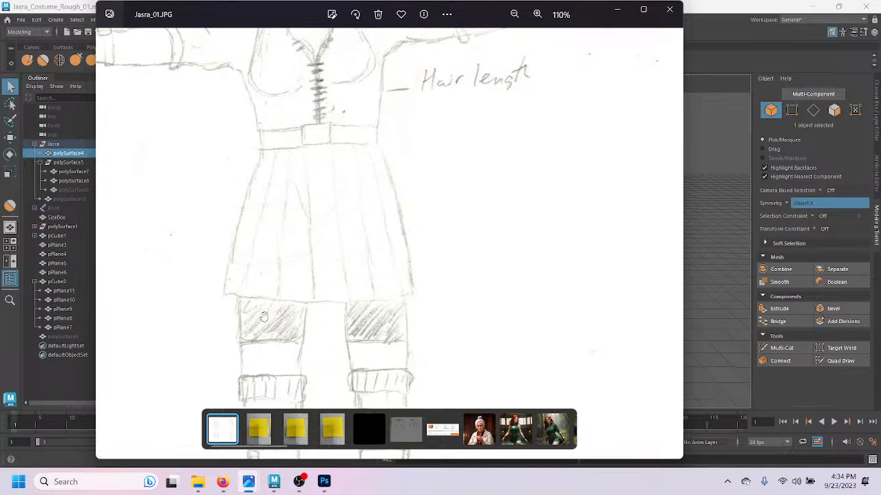
mouse_move(436, 296)
left_mouse_down()
mouse_move(422, 195)
mouse_move(495, 282)
mouse_move(464, 247)
mouse_move(255, 232)
mouse_move(429, 227)
mouse_move(345, 306)
mouse_move(374, 353)
left_mouse_up()
mouse_move(388, 295)
left_mouse_down()
mouse_move(439, 275)
mouse_move(489, 179)
mouse_move(531, 147)
left_mouse_up()
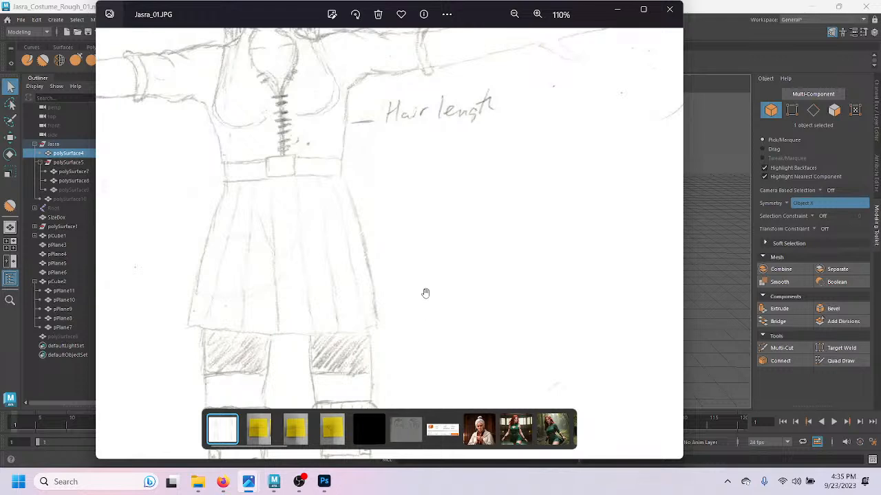
Step: Return to Maya, bring the whole shorts mesh into view and hide it
left_click(274, 481)
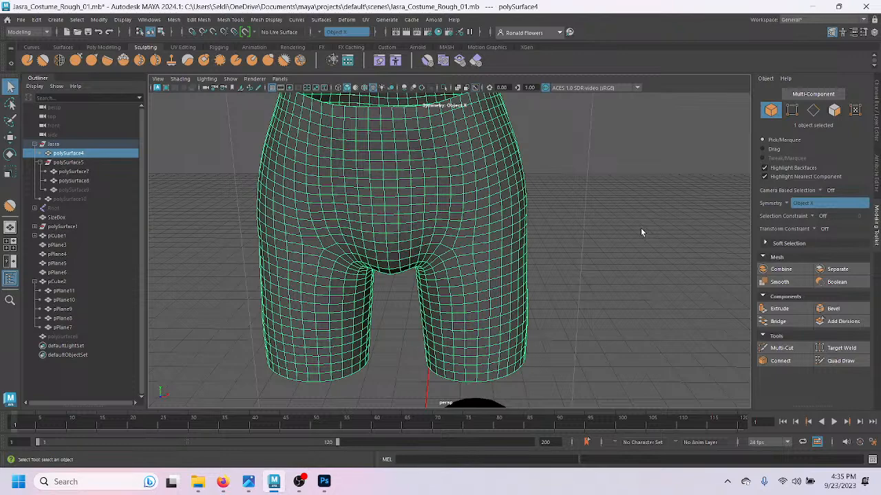
right_click_drag(535, 172, 523, 267, "alt")
right_click_drag(524, 228, 502, 286, "alt")
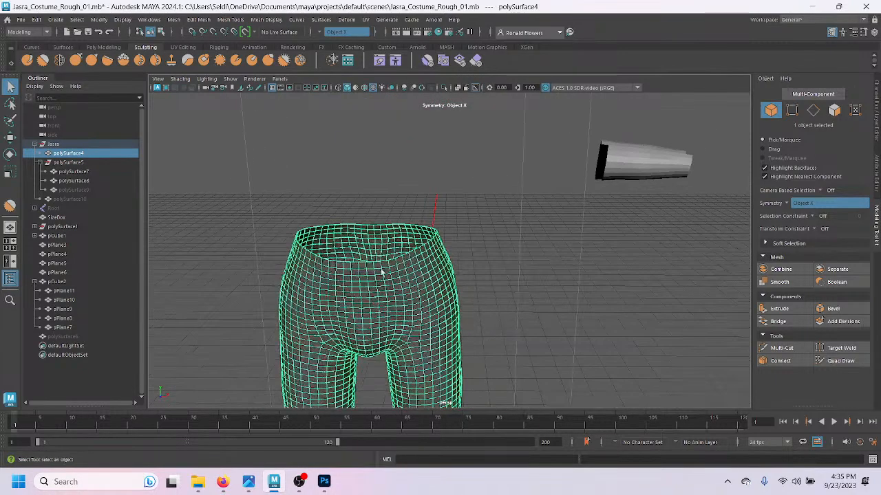
middle_click_drag(330, 331, 335, 297, "alt")
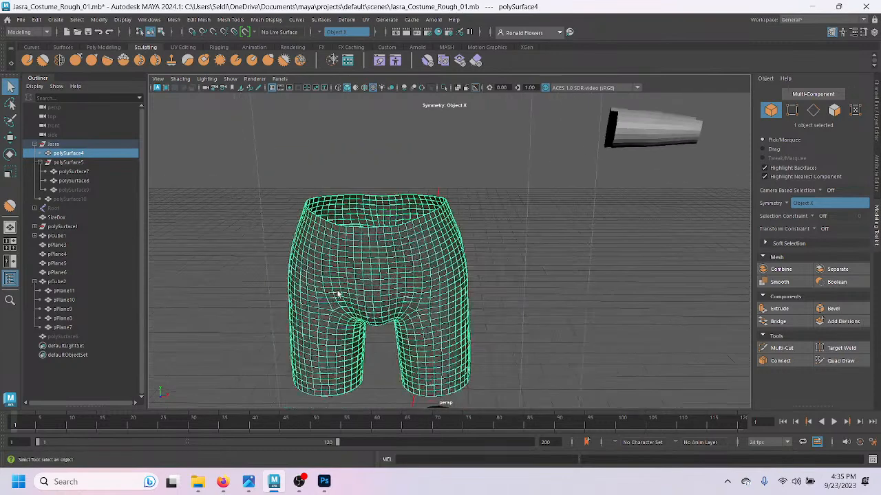
key("h")
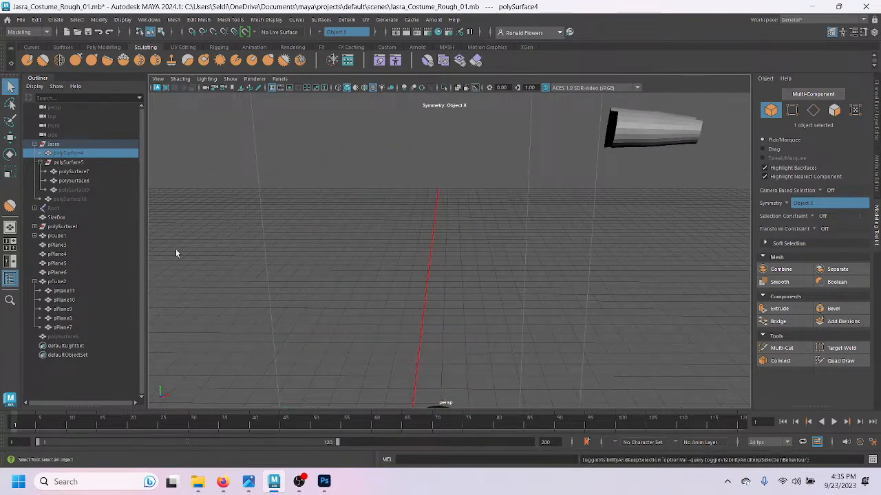
Step: Unhide the shorts mesh (polySurface4) and the body mesh (polySurface9) using their Outliner entries
left_click(63, 135)
left_click(66, 153)
key("shift+h")
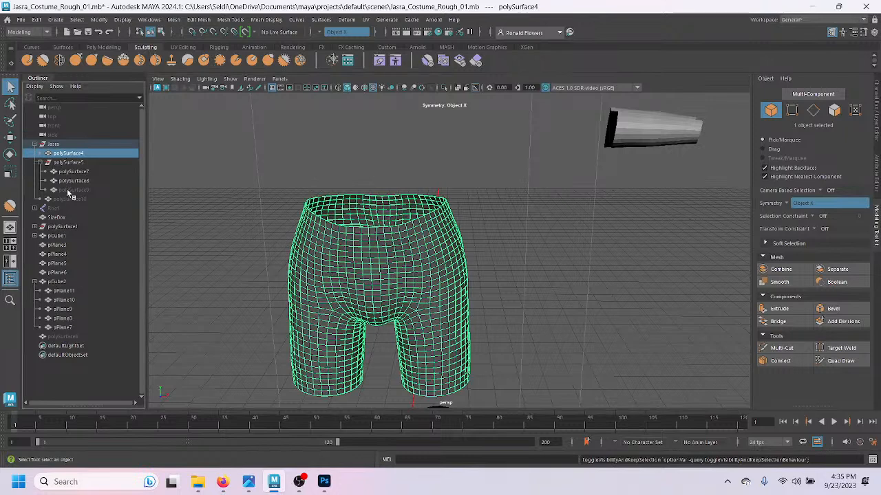
left_click(73, 191)
key("shift+h")
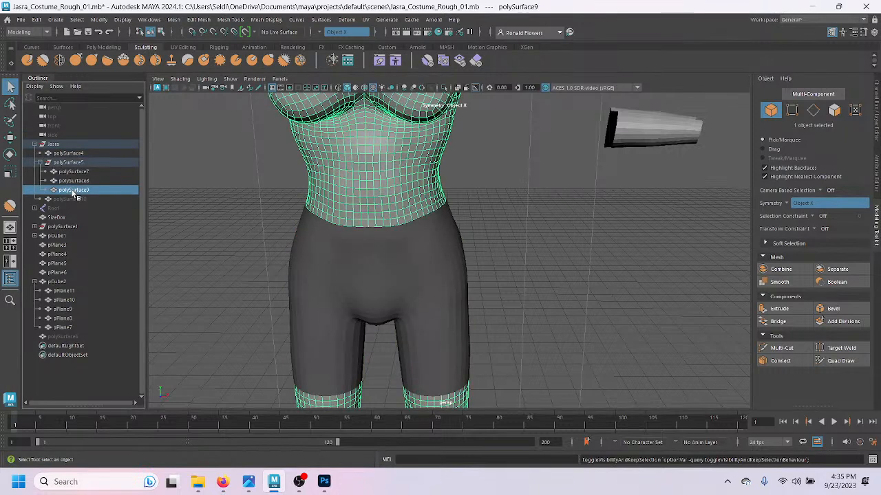
Step: Temporarily hide the shorts mesh (polySurface4) to check the gap between torso and legs, and show it again
left_click(375, 261)
key("h")
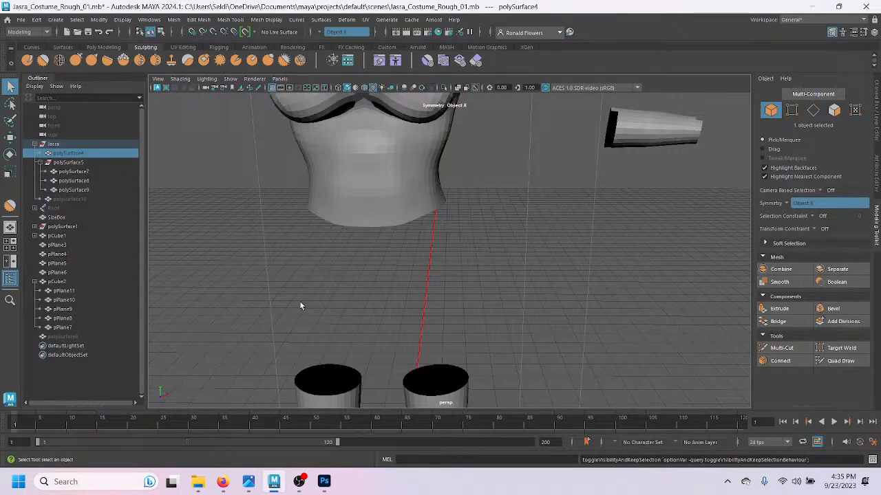
left_click_drag(440, 328, 423, 267, "alt")
key("h")
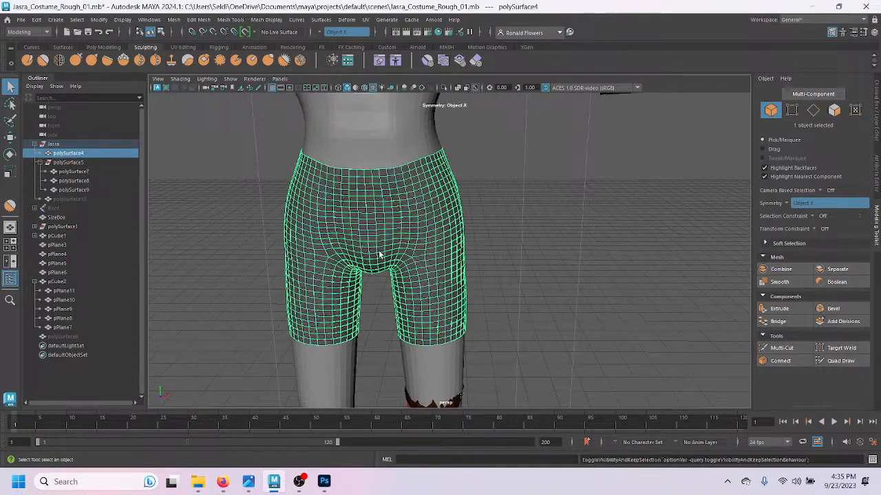
right_click(428, 228, "shift")
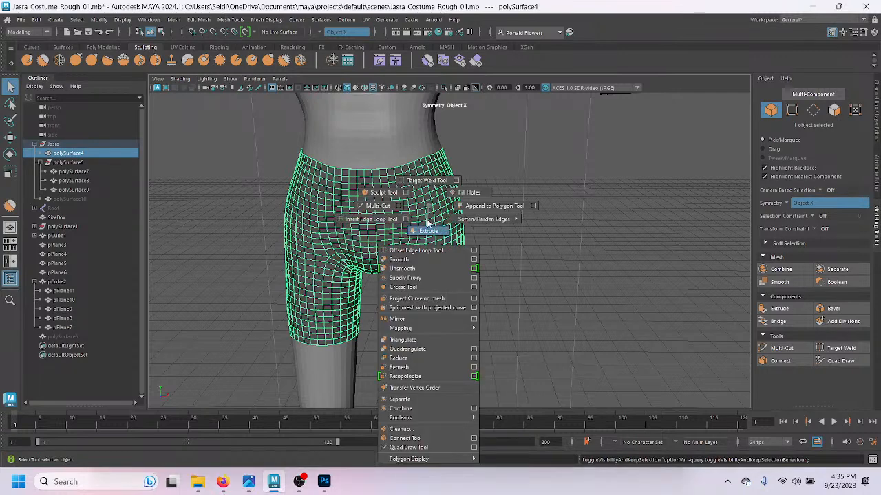
right_click_drag(425, 205, 425, 224)
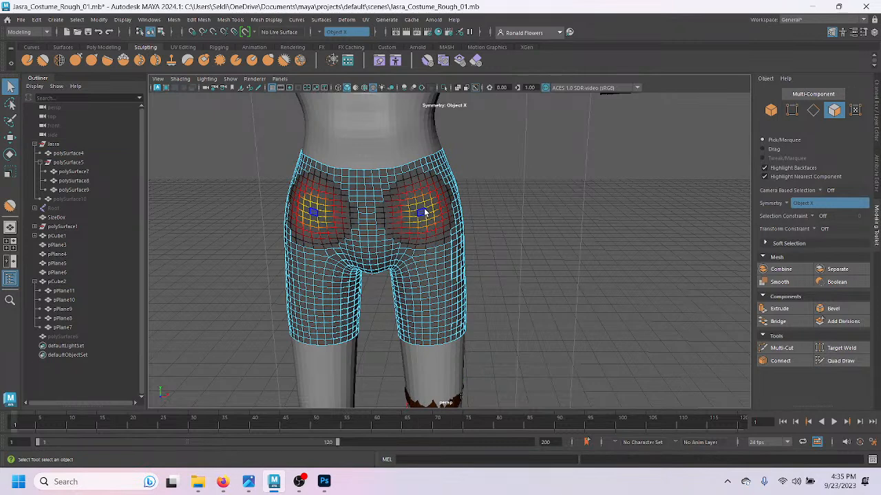
key("F11")
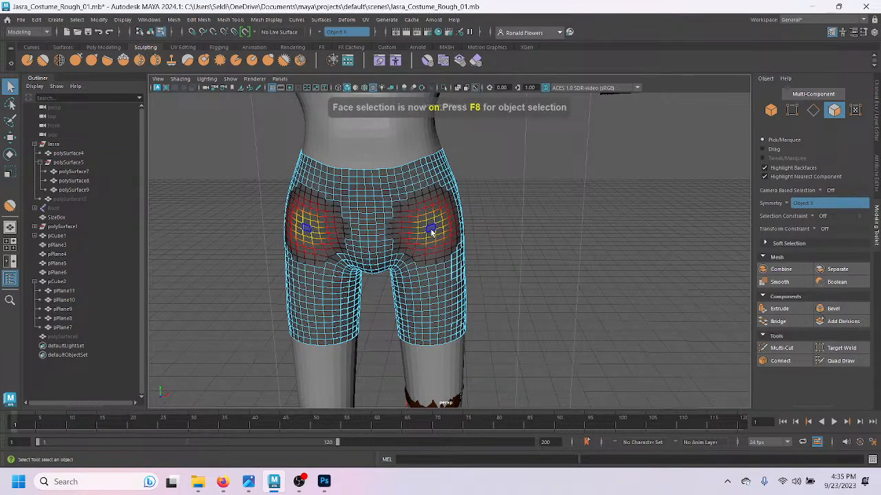
left_click(422, 231)
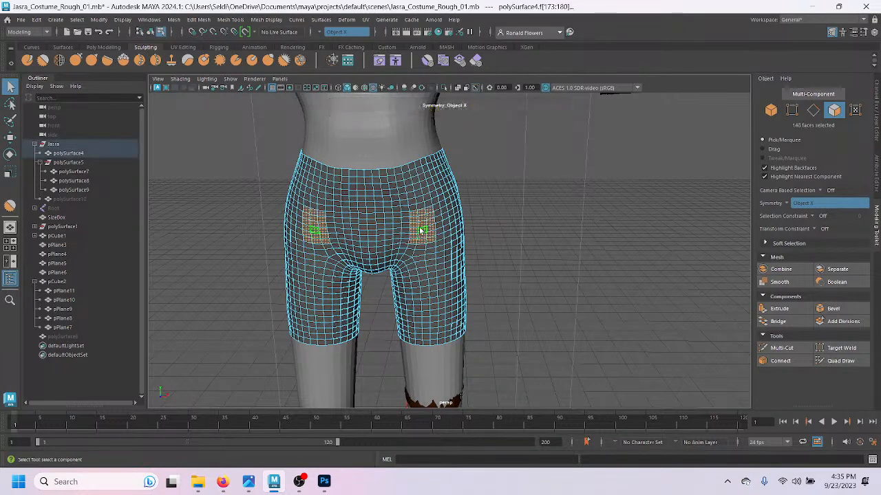
right_click(419, 228, "shift")
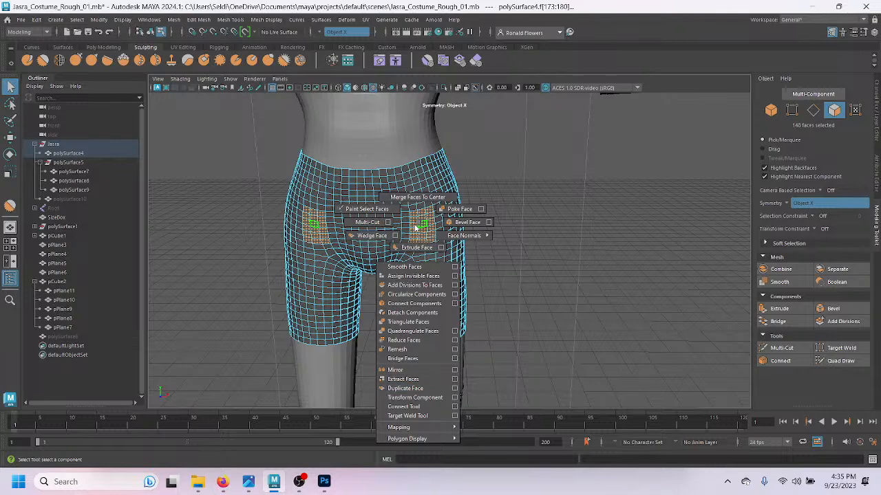
right_click_drag(419, 224, 486, 223, "shift")
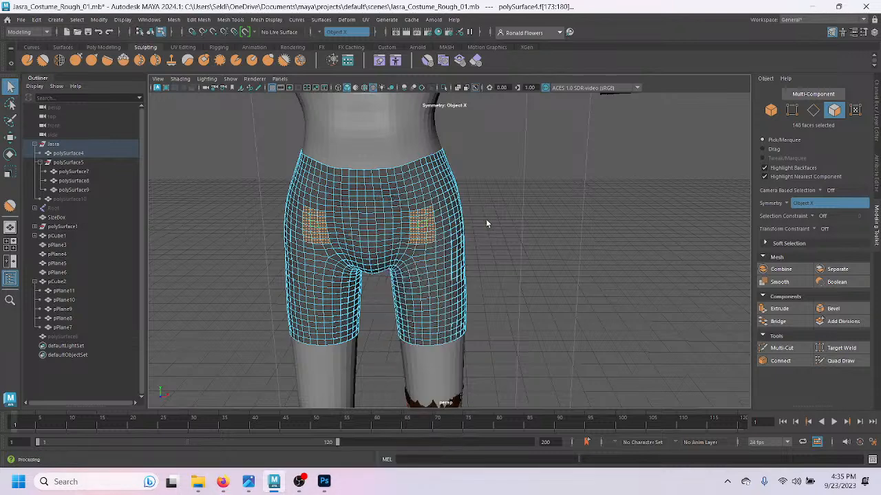
left_click(556, 262)
right_click_drag(401, 203, 432, 194)
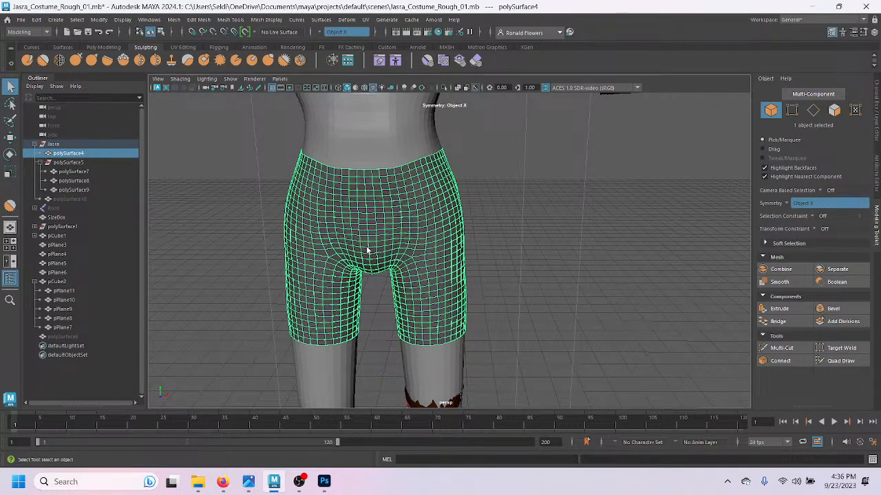
Step: Hide the shorts mesh polySurface4 and unhide the matching shorts mesh polySurface10 in its place
scroll(367, 251, "down", 6)
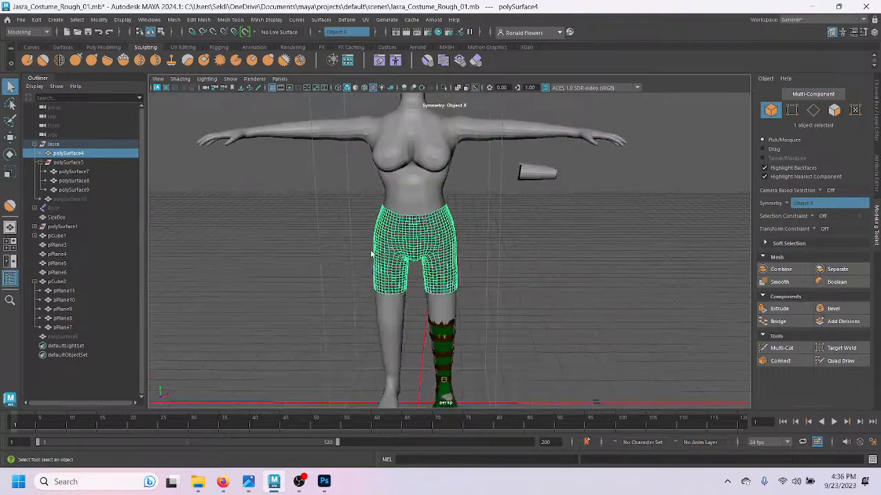
left_click(409, 294)
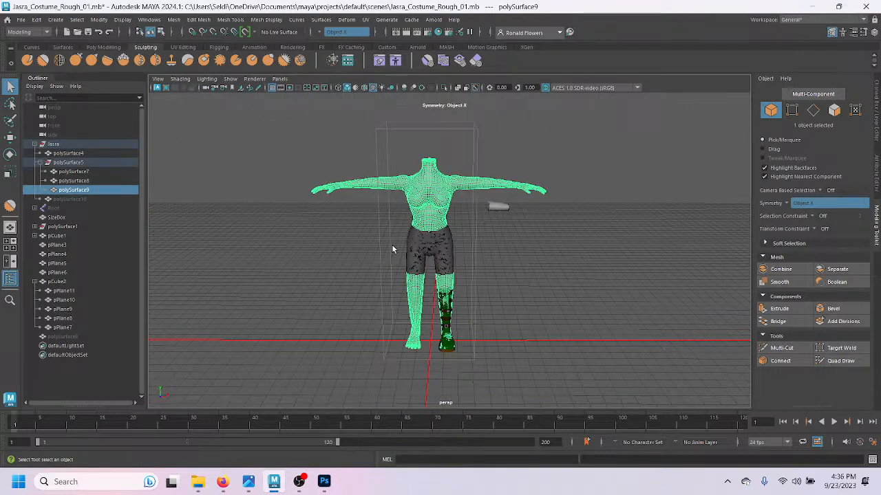
scroll(386, 259, "up", 4)
scroll(386, 261, "up", 5)
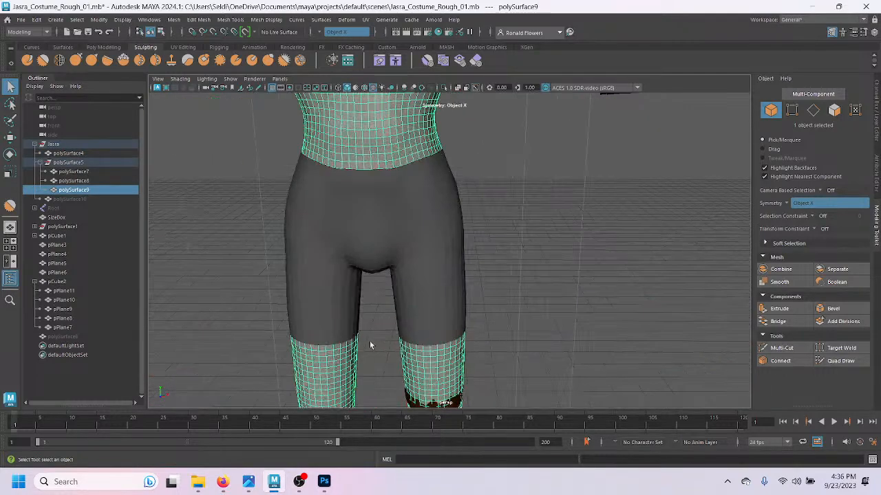
left_click(417, 281)
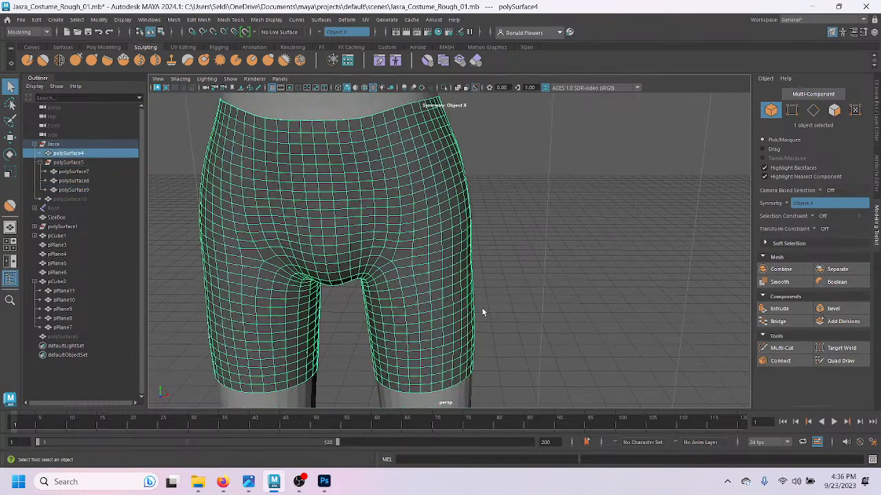
key("h")
key("h")
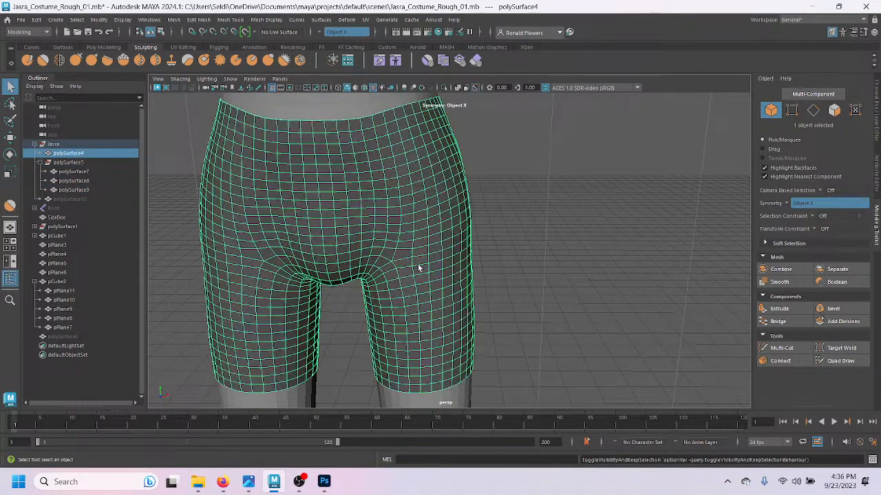
key("h")
left_click(79, 200)
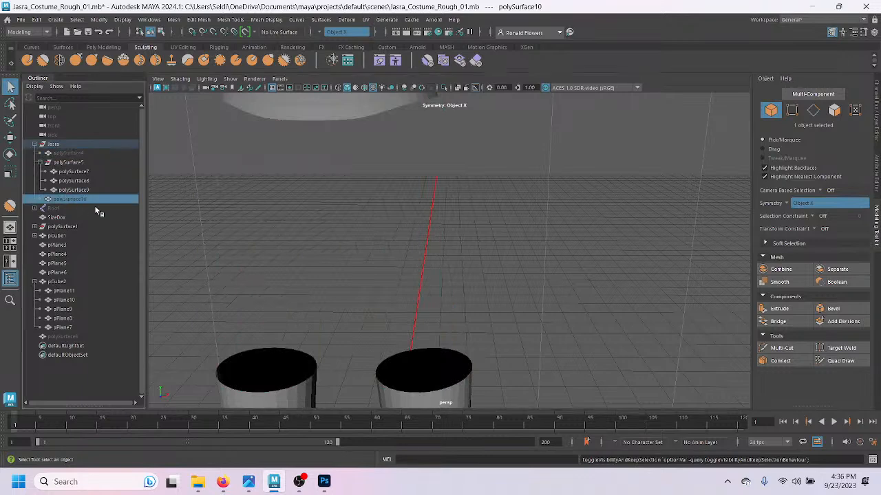
key("h")
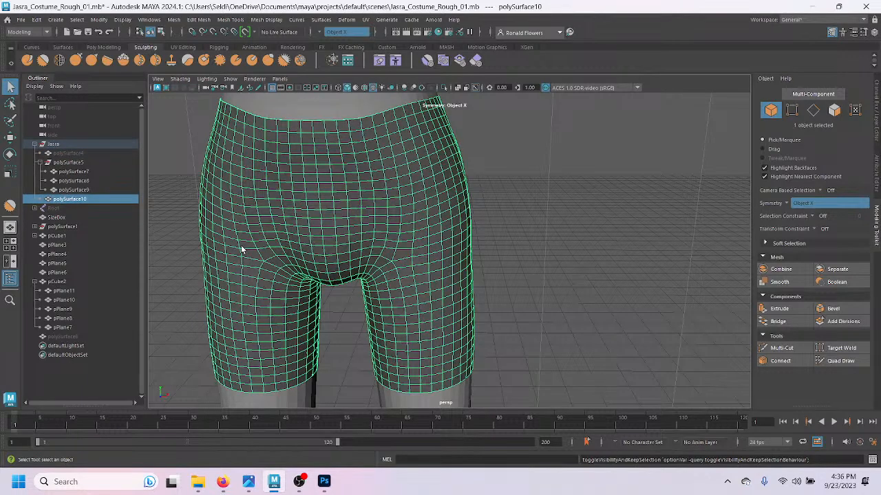
Step: Examine the polygon faces along the underside of a leg opening on the shorts mesh (polySurface10)
key("F11")
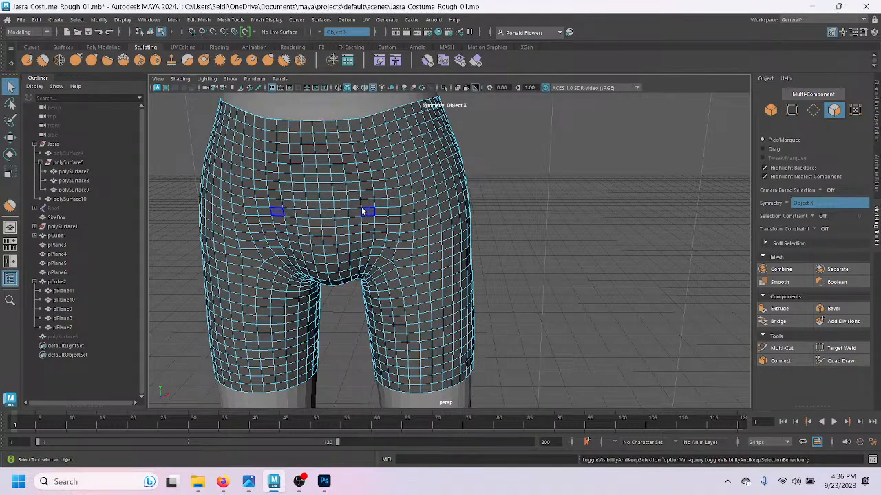
left_click_drag(397, 275, 399, 216, "alt")
scroll(399, 216, "up", 3)
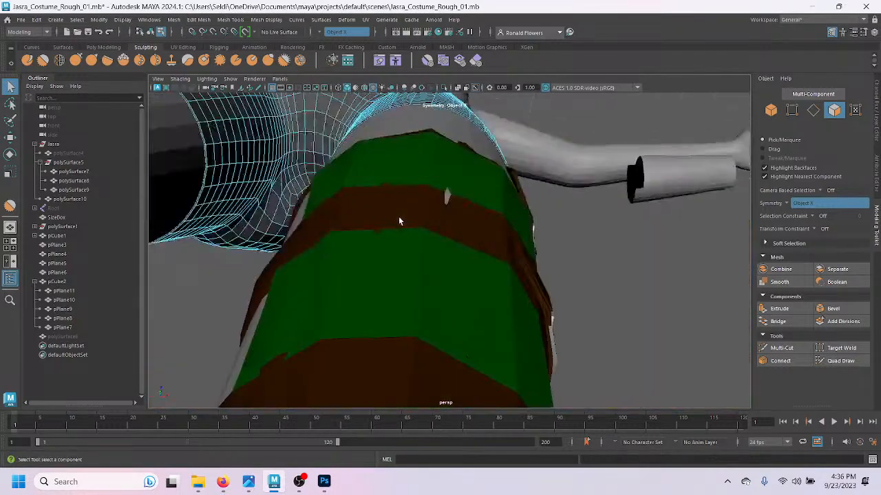
left_click_drag(510, 306, 363, 168, "alt")
left_click(337, 145)
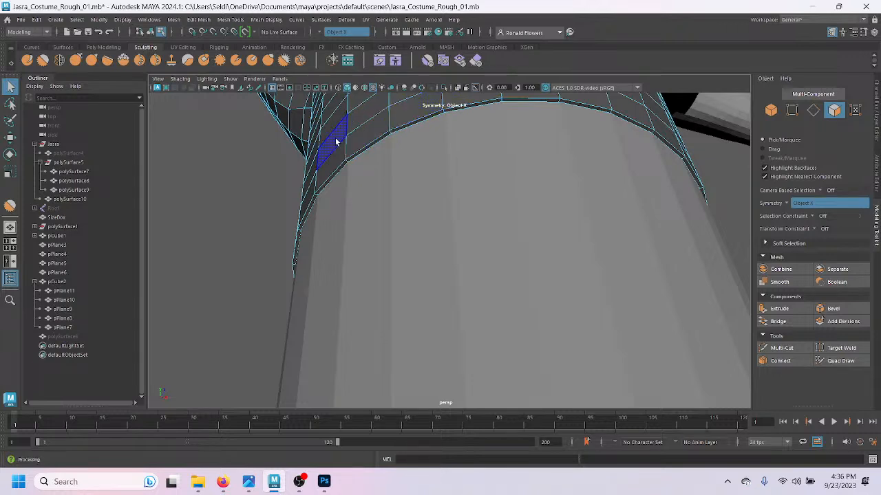
right_click_drag(374, 127, 386, 120)
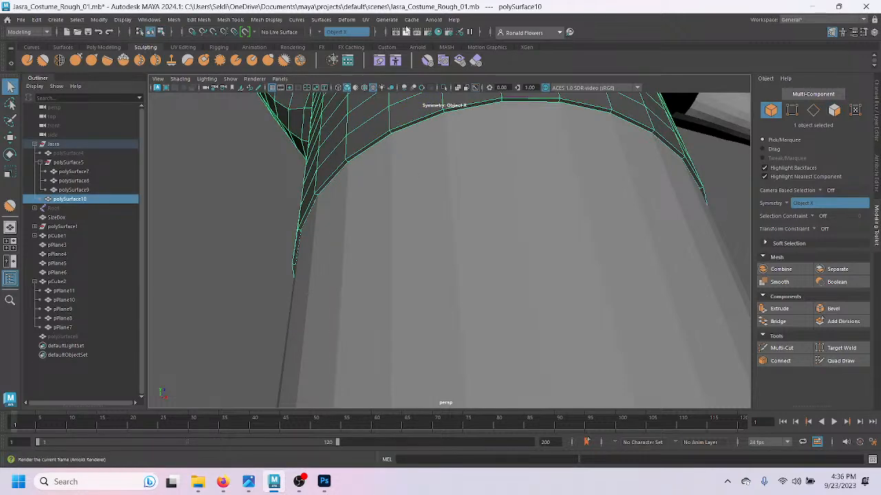
Step: Open the UV Editor and apply a planar mapping to the shorts mesh, projected from the Z axis and fitted to the bounding box
left_click(366, 19)
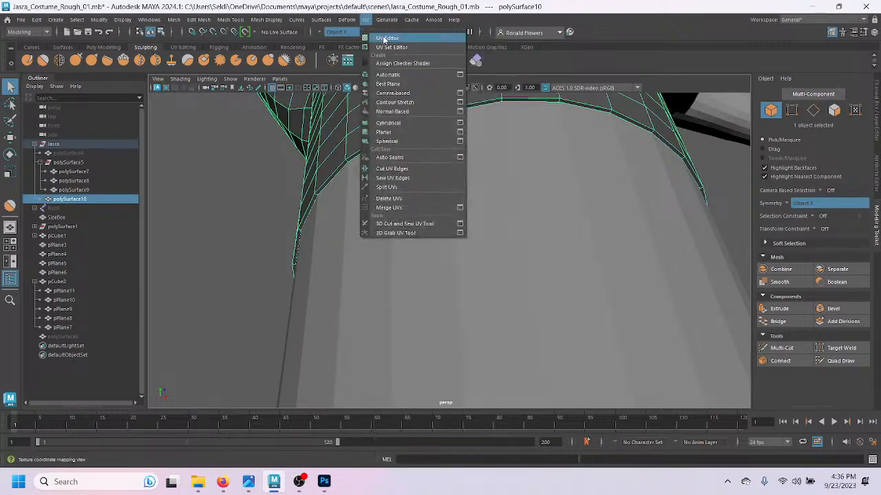
left_click(387, 38)
left_click_drag(411, 111, 528, 152)
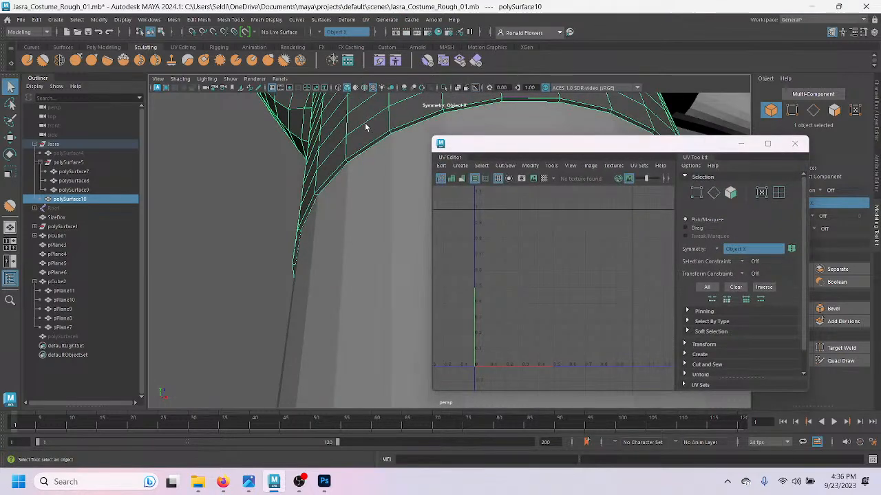
left_click(459, 166)
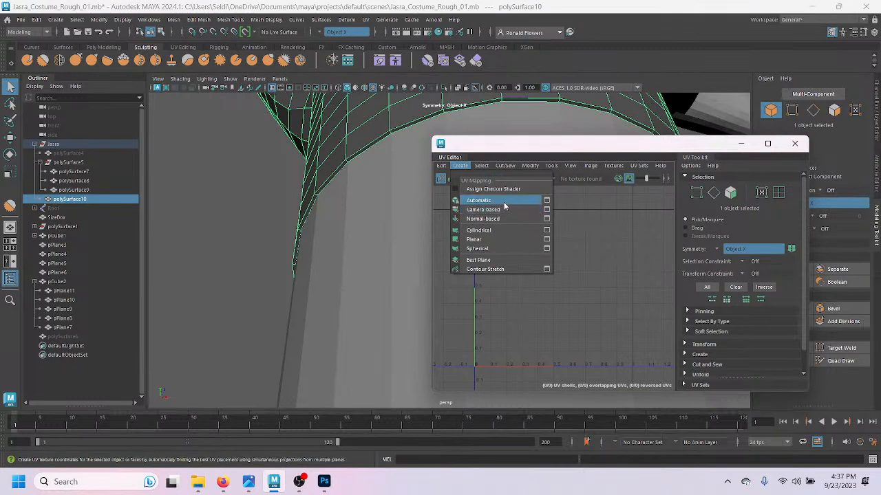
left_click(546, 238)
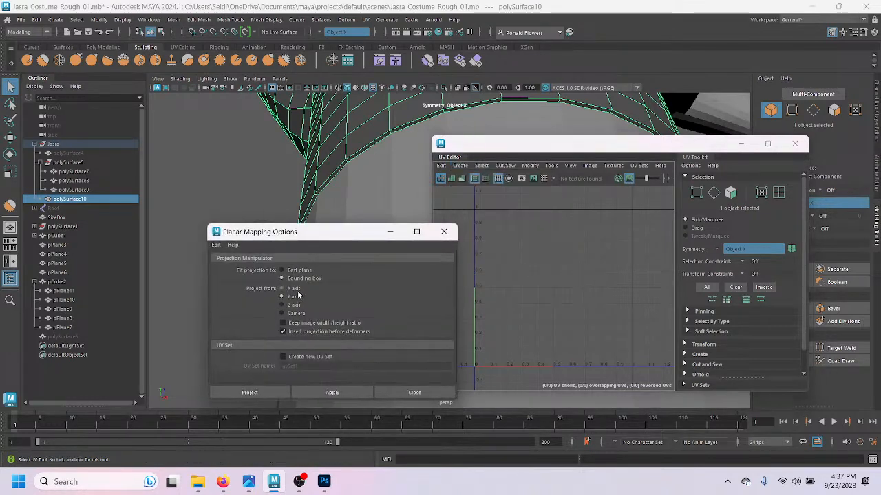
left_click(333, 391)
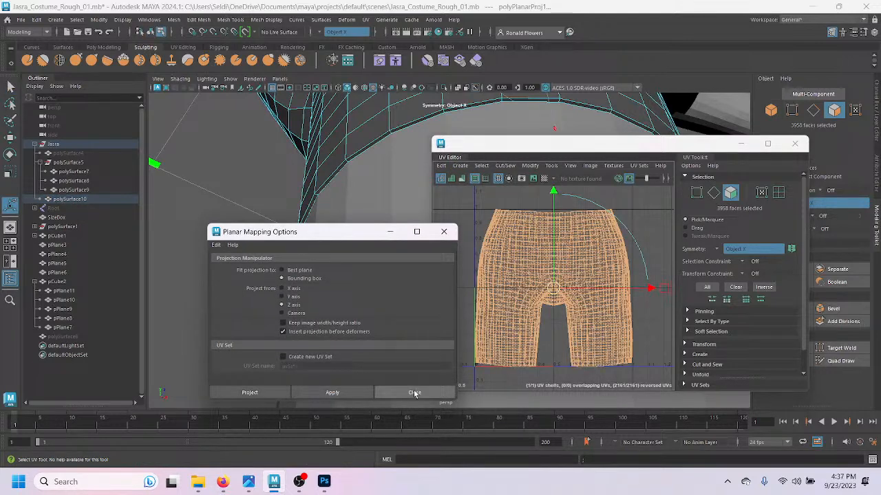
left_click(413, 391)
Step: Select the edge loops around both leg openings of the shorts and check the selected rim up close
right_click_drag(346, 171, 351, 141)
left_click(361, 146)
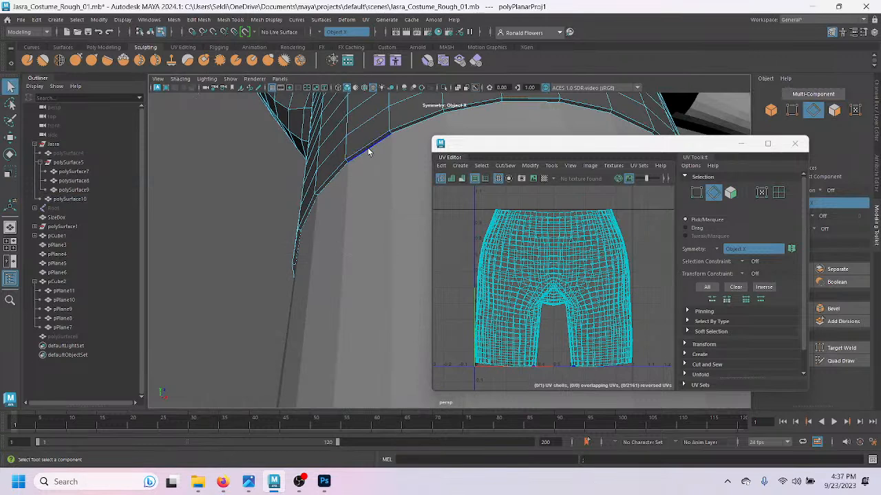
double_click(369, 151)
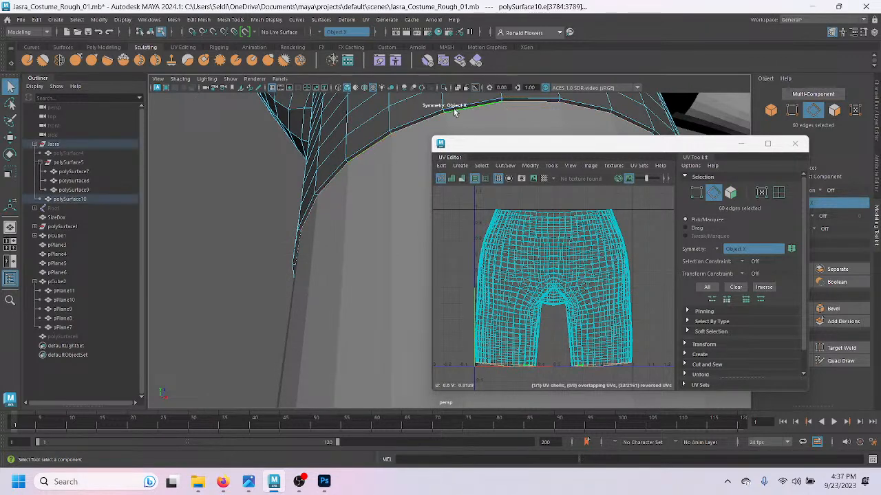
scroll(293, 232, "down", 4)
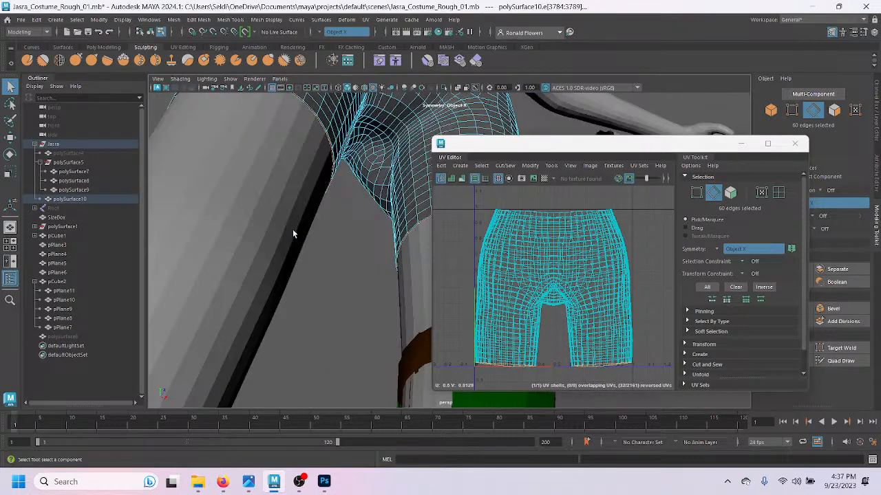
left_click_drag(284, 172, 343, 264, "alt")
scroll(343, 260, "up", 5)
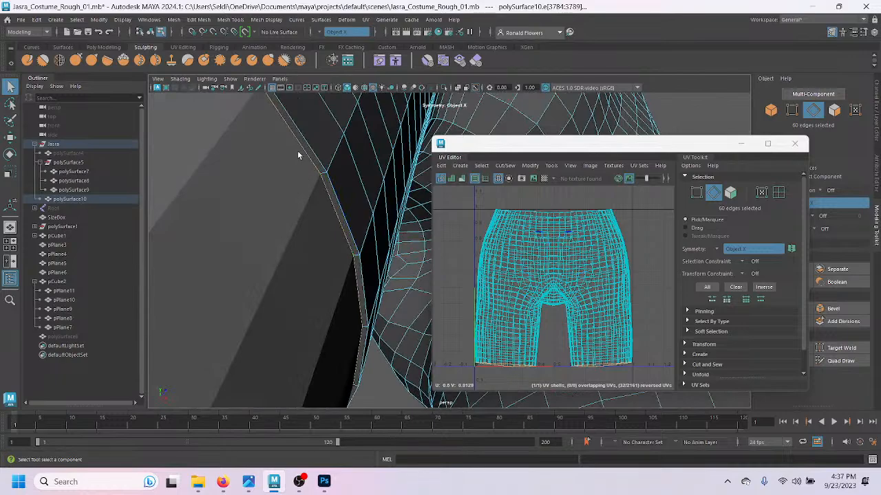
Step: Add the edge loop around the waist opening of the shorts to the edge selection
scroll(401, 230, "down", 5)
left_click_drag(369, 186, 324, 249, "alt")
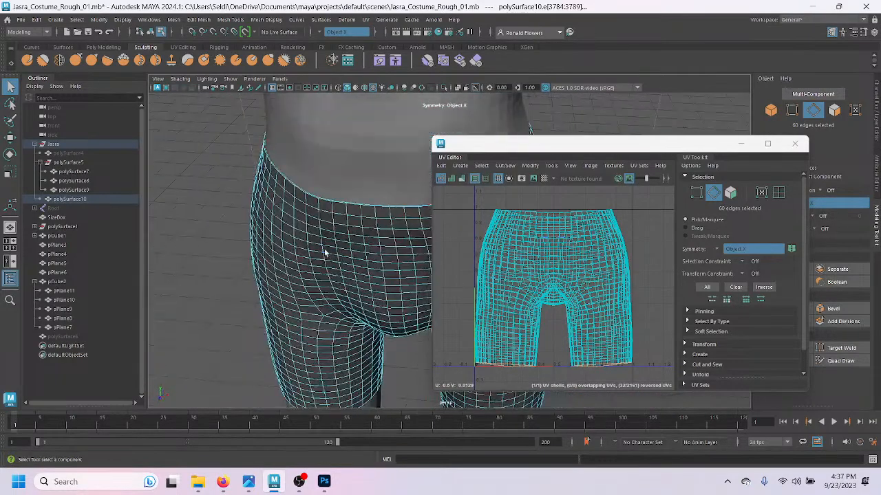
scroll(324, 253, "up", 6)
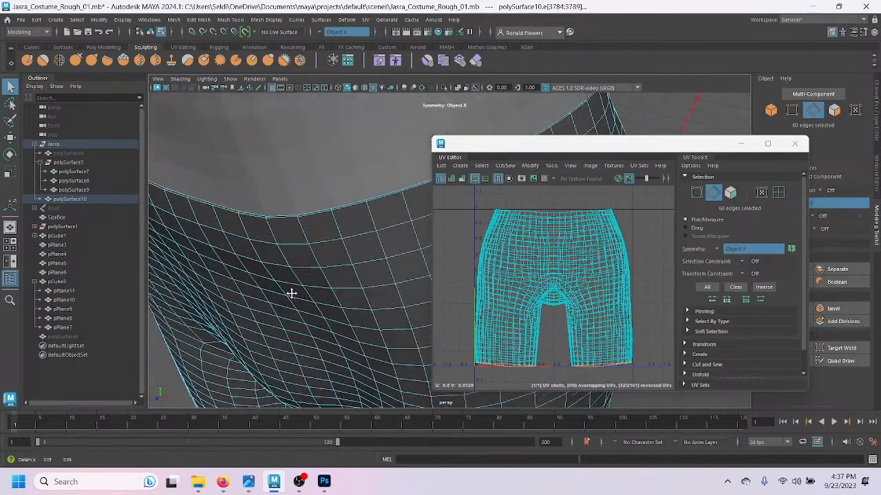
scroll(291, 288, "up", 5)
double_click(347, 349, "shift")
left_click_drag(346, 350, 406, 274, "alt")
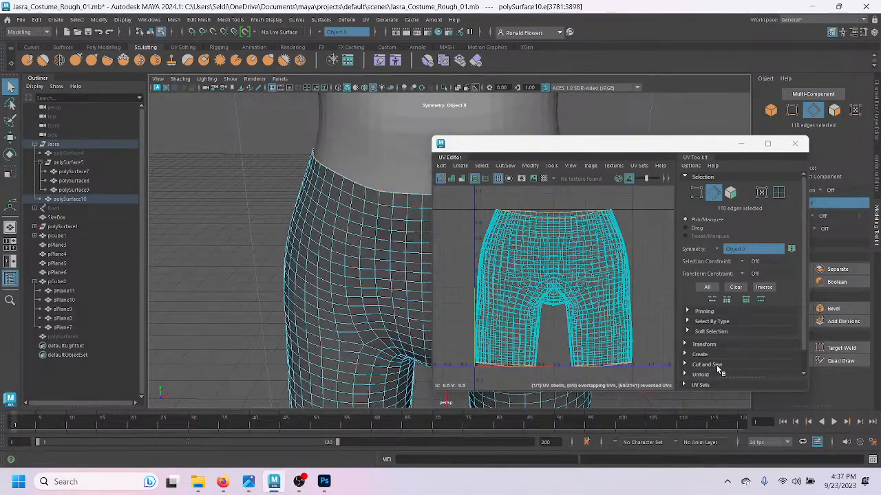
Step: Cut the UVs of the shorts along the selected waist and leg-opening edge loops
left_click(718, 365)
scroll(718, 357, "down", 3)
left_click(710, 305)
Step: Select all UVs of one of the shorts' two overlapping shells and move that shell sideways clear of the other
right_click_drag(546, 251, 582, 248)
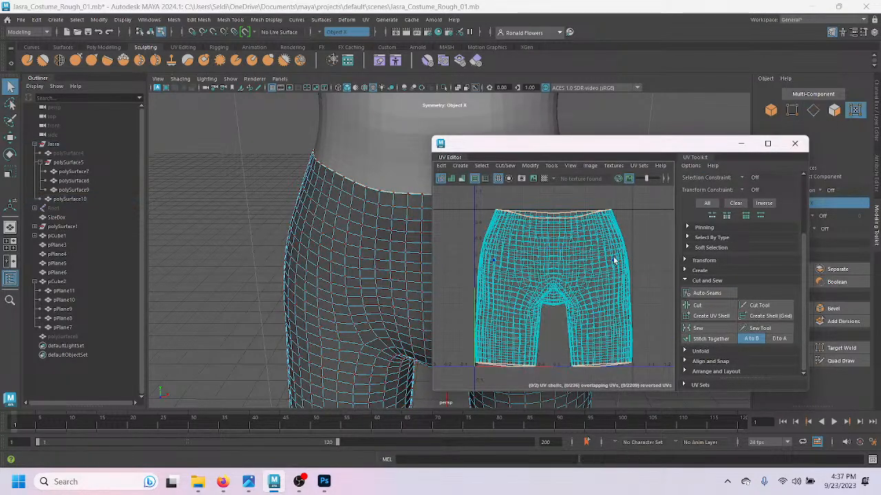
left_click(614, 260)
left_click(601, 262)
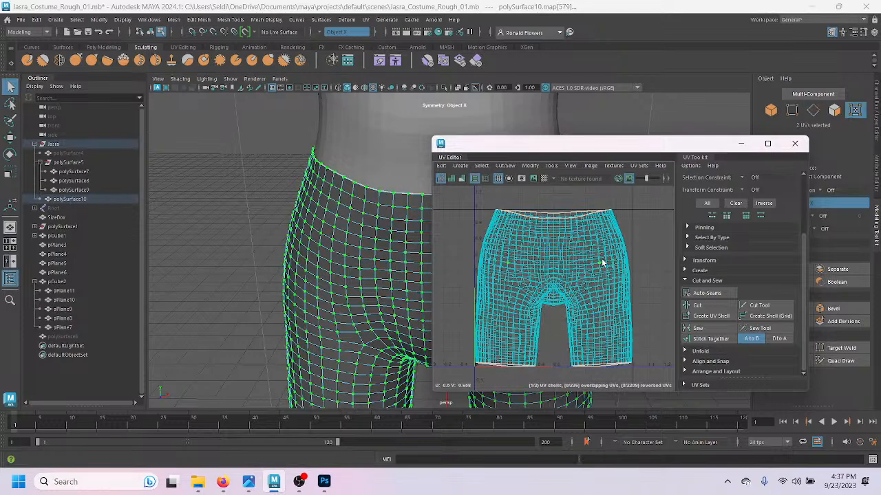
double_click(601, 262)
key("w")
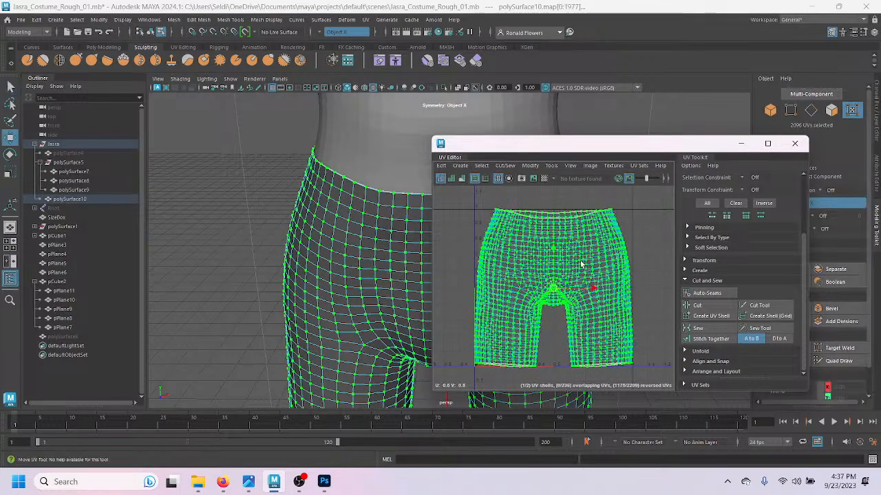
left_click_drag(589, 291, 796, 278)
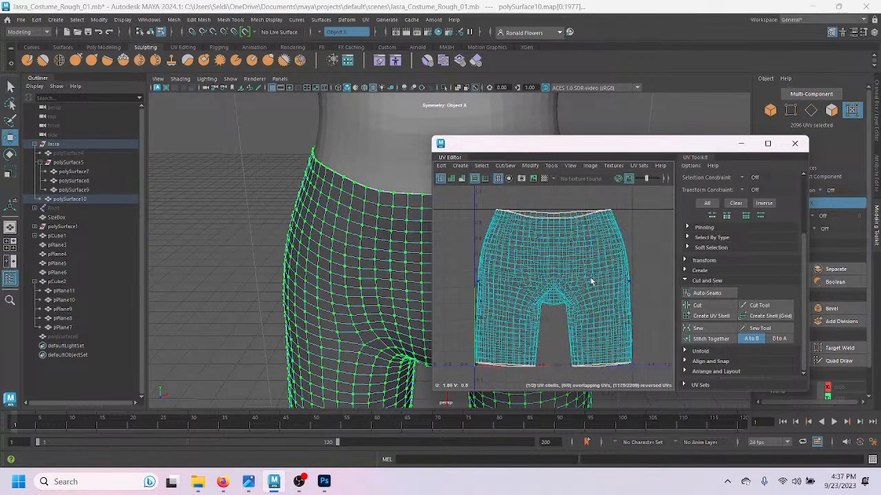
Step: Select all faces of the UV shell that was moved aside and delete them from the shorts mesh
scroll(566, 257, "down", 5)
scroll(567, 257, "up", 5)
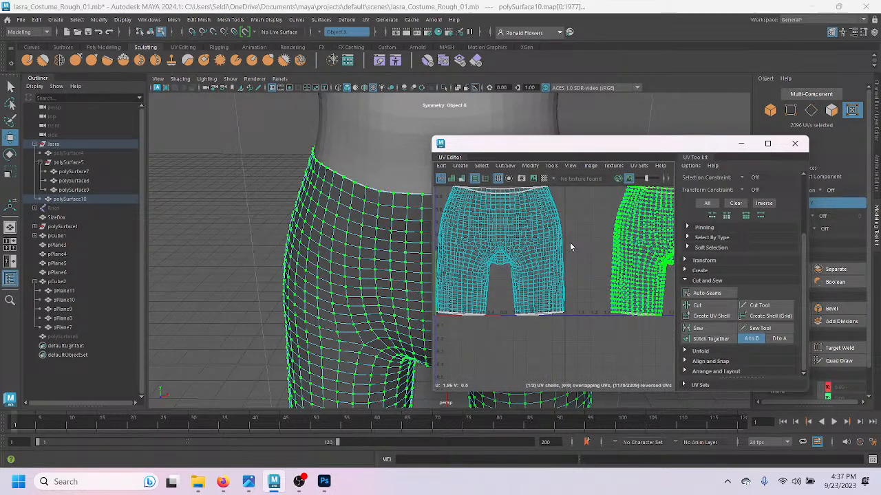
left_click(555, 247)
double_click(556, 284)
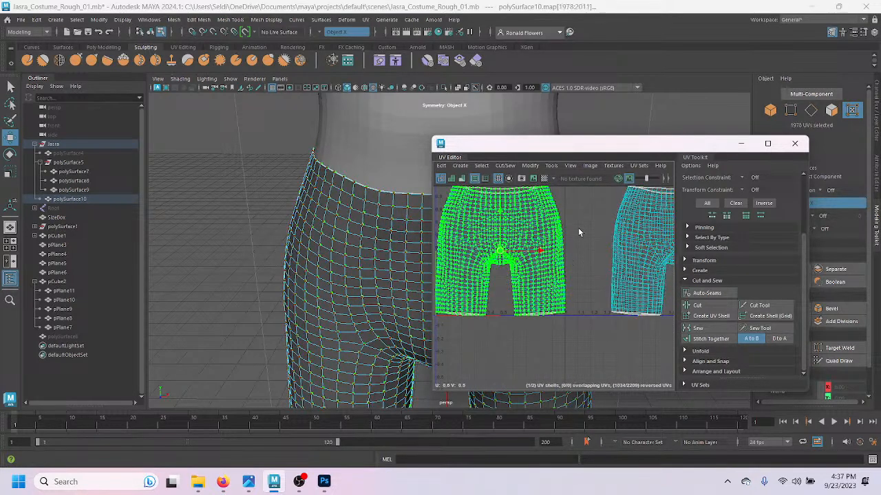
right_click_drag(578, 228, 584, 226)
left_click(576, 218)
double_click(545, 228)
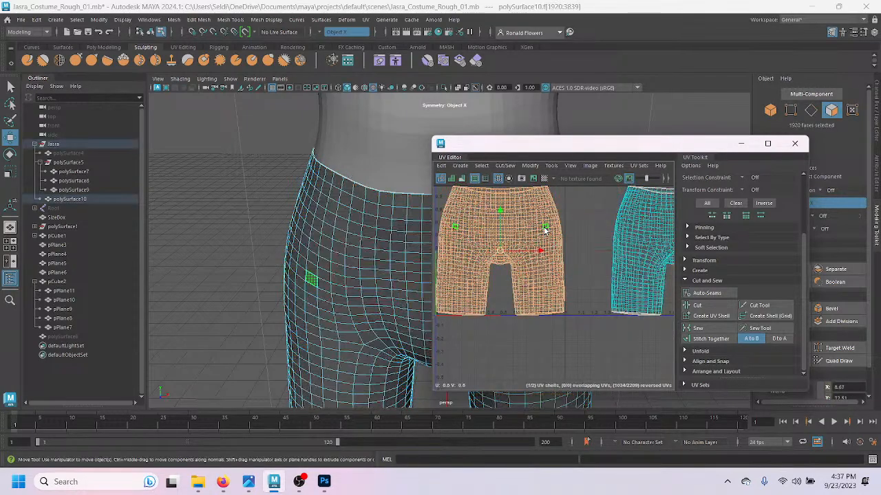
left_click_drag(361, 300, 314, 291, "alt")
left_click(631, 261)
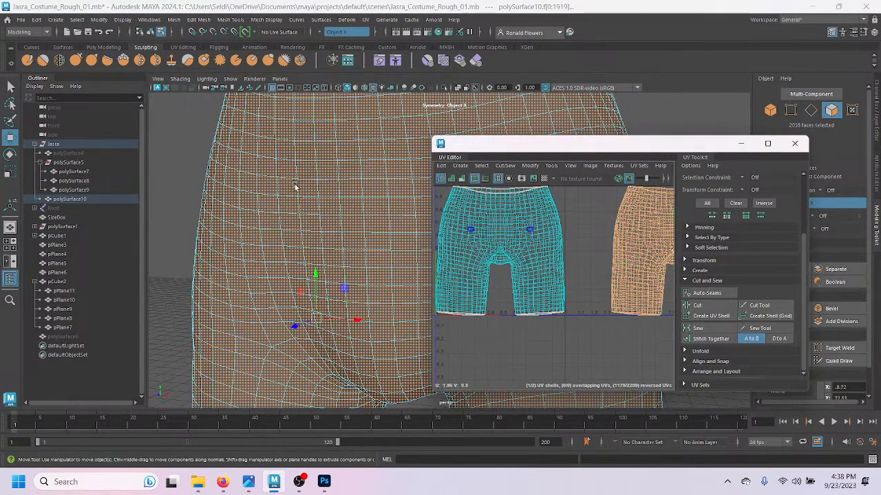
key("Delete")
scroll(305, 211, "down", 4)
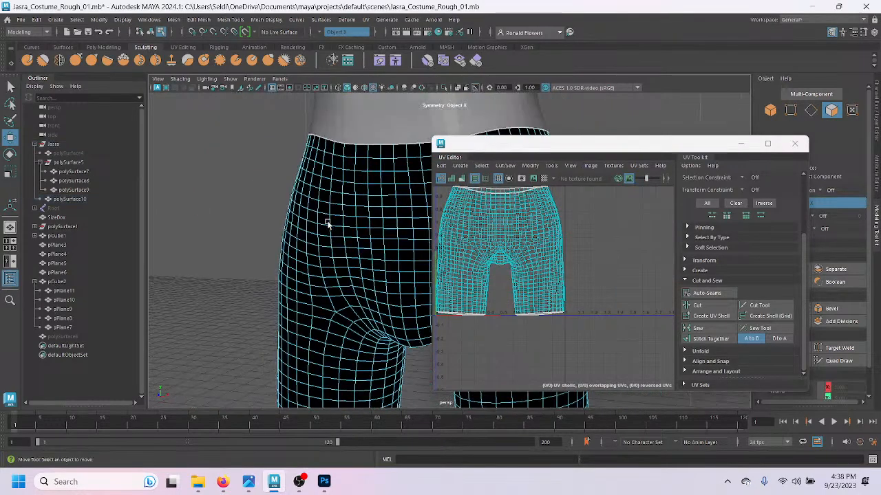
left_click_drag(338, 218, 403, 229, "alt")
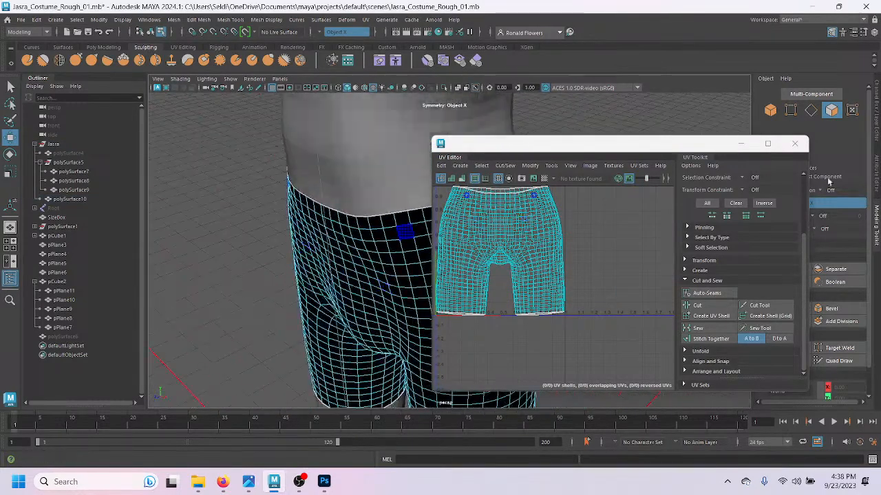
Step: Close the UV Editor and reverse the normals of the remaining shorts mesh
left_click(794, 143)
left_click_drag(482, 248, 523, 242, "alt")
right_click(523, 242)
right_click_drag(523, 243, 570, 195)
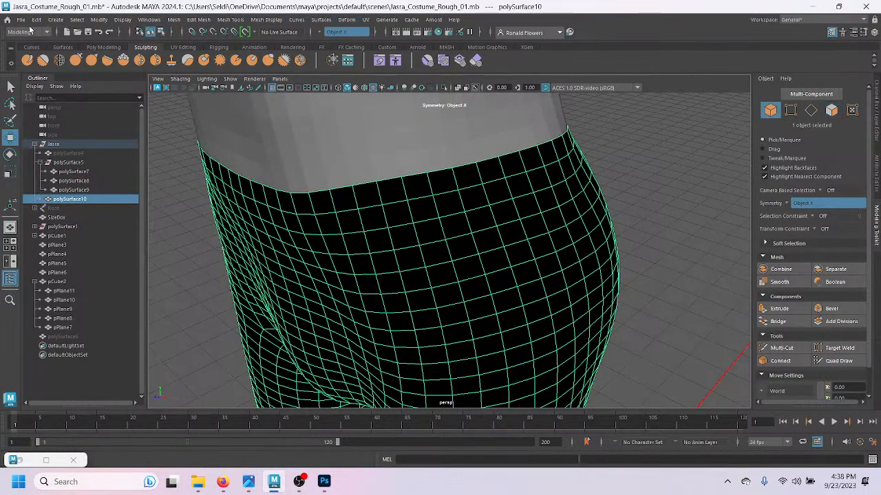
left_click(265, 19)
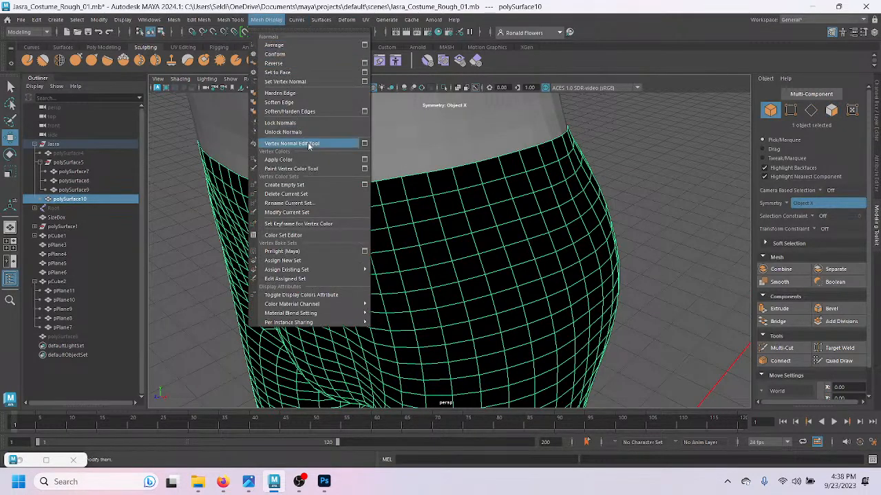
left_click(273, 63)
left_click(654, 185)
Step: Check the material assigned to the body mesh in its attributes
left_click_drag(524, 219, 463, 179, "alt")
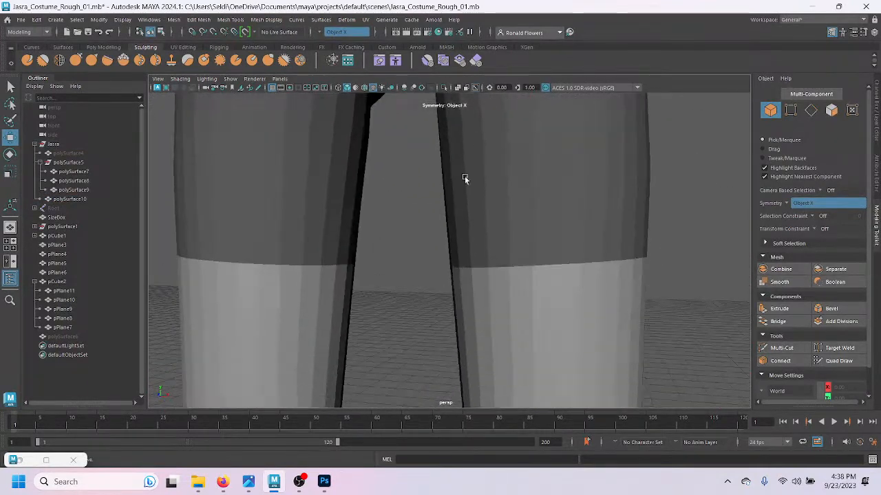
left_click(481, 219)
left_click(516, 302)
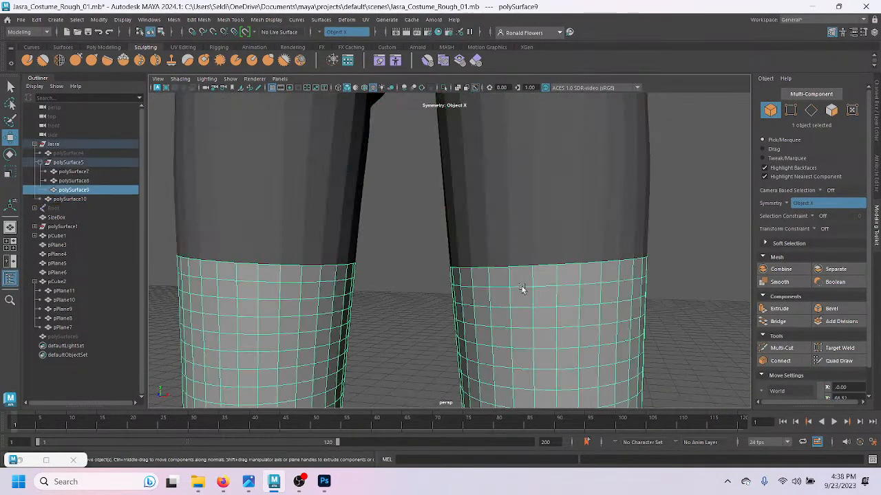
left_click(876, 122)
right_click_drag(566, 326, 561, 431)
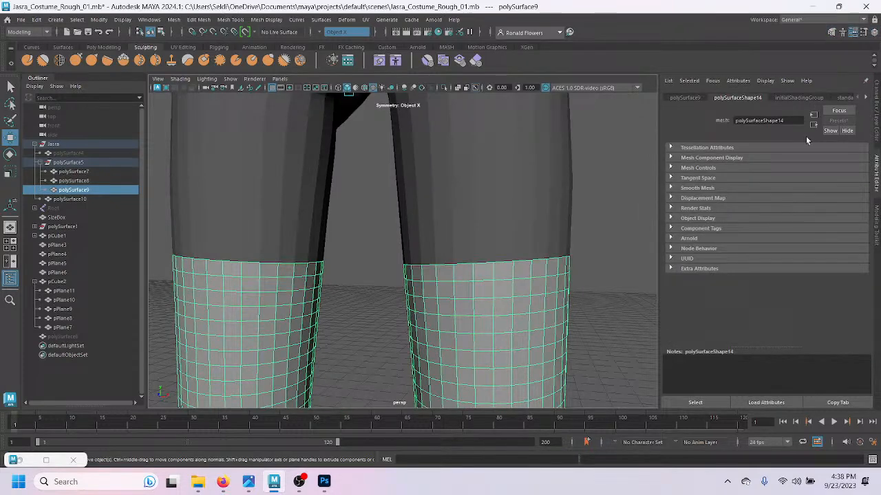
left_click(865, 98)
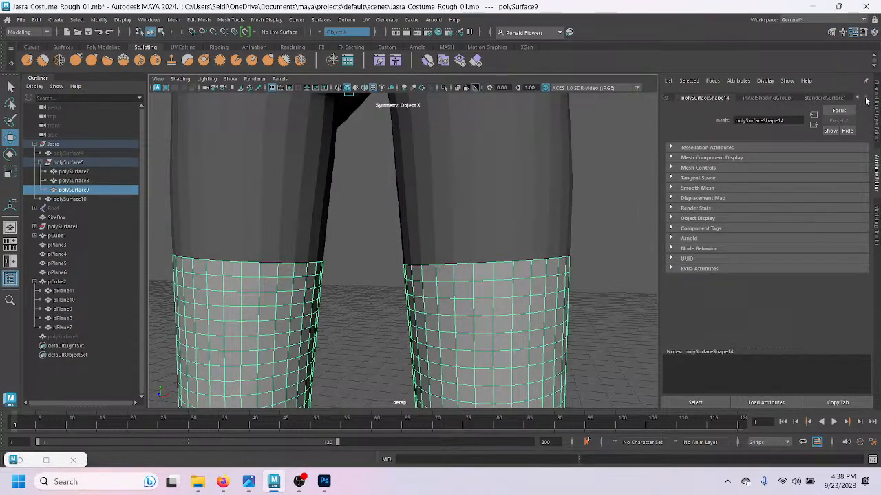
left_click(828, 97)
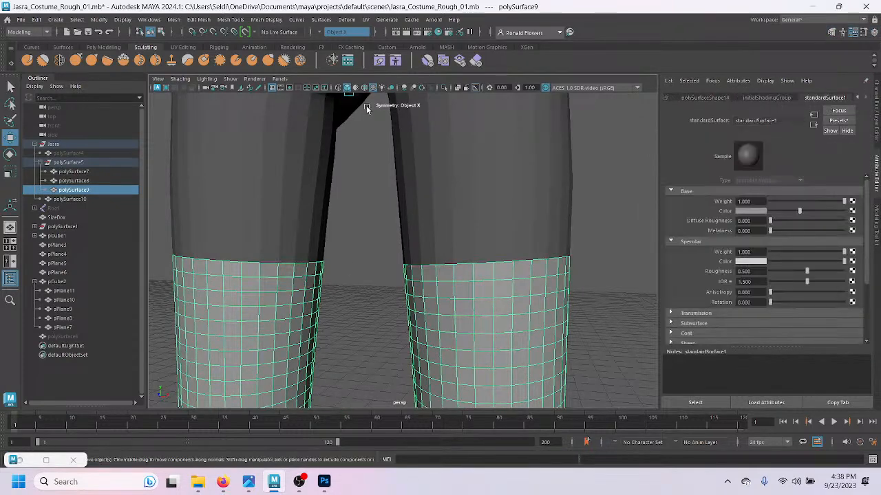
Step: Assign the existing material standardSurface1 to the shorts mesh
left_click(456, 176)
right_click(456, 177)
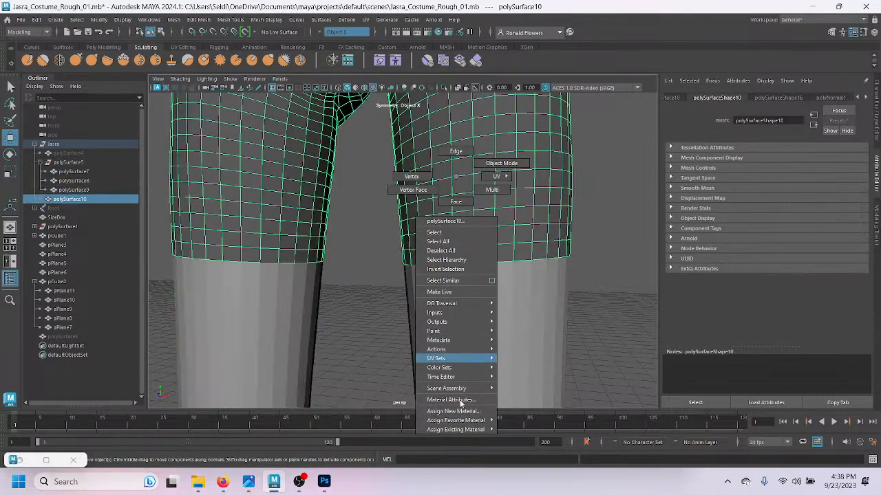
mouse_move(465, 431)
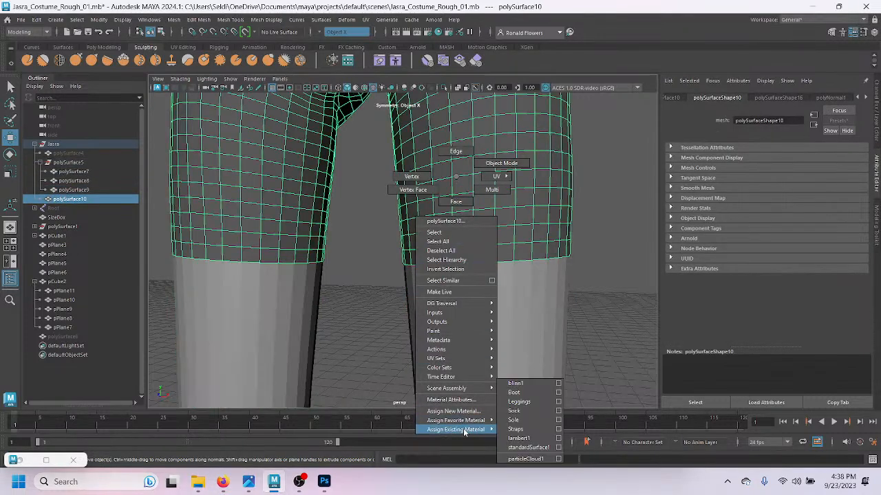
left_click(529, 447)
left_click(593, 256)
scroll(526, 258, "down", 6)
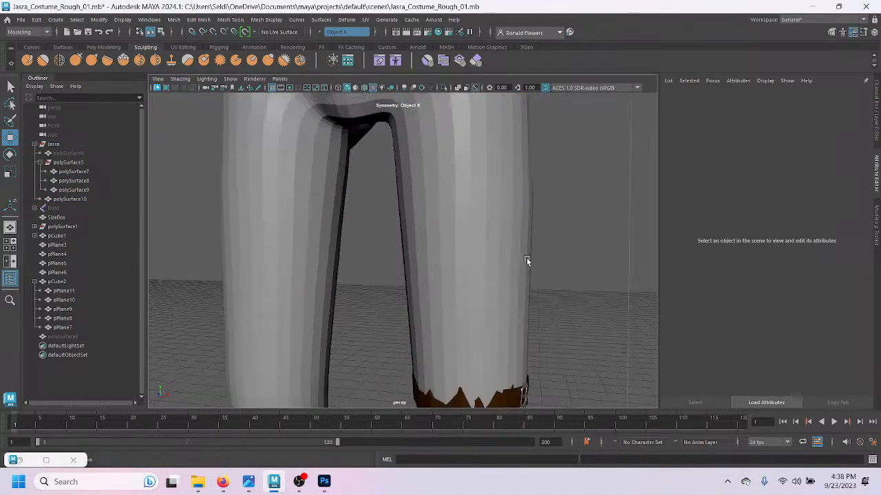
Step: Select the shorts and body meshes and combine them into one object
scroll(526, 258, "up", 1)
left_click(451, 209)
left_click(445, 273, "shift")
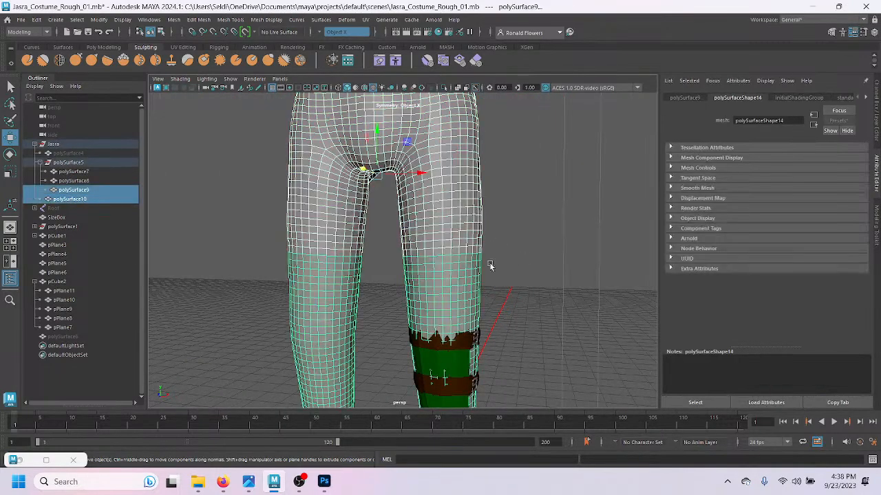
middle_click_drag(512, 207, 481, 282, "alt")
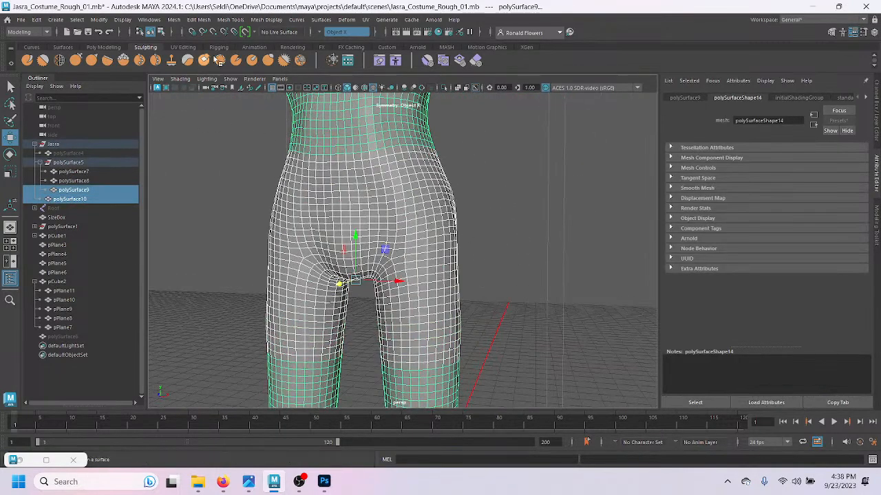
left_click(110, 47)
left_click(377, 60)
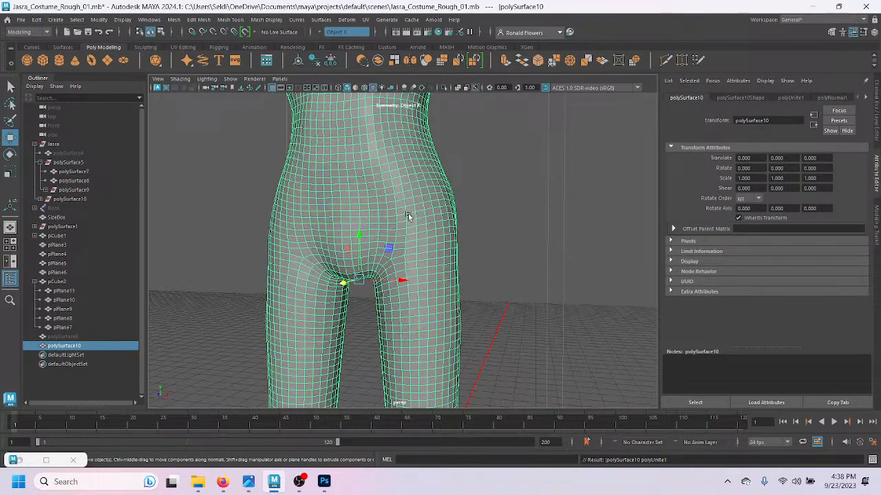
Step: Test the waist seam of the combined mesh by moving one face beside it, and undo the move
scroll(400, 186, "up", 3)
scroll(446, 309, "down", 3)
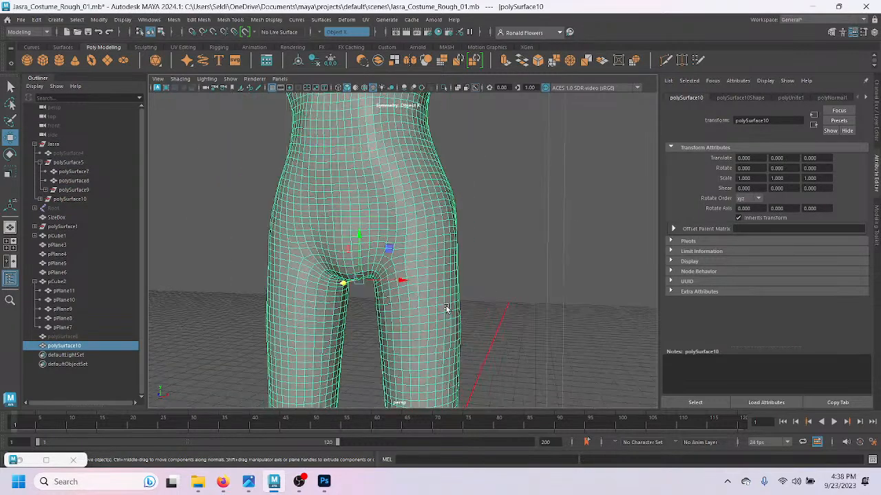
scroll(380, 199, "up", 6)
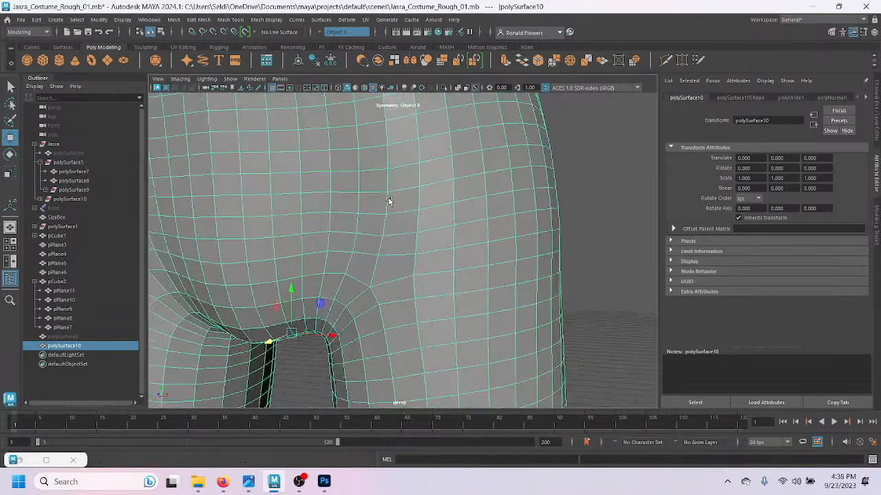
right_click_drag(410, 274, 403, 237)
right_click_drag(407, 206, 408, 232)
right_click_drag(412, 233, 411, 233)
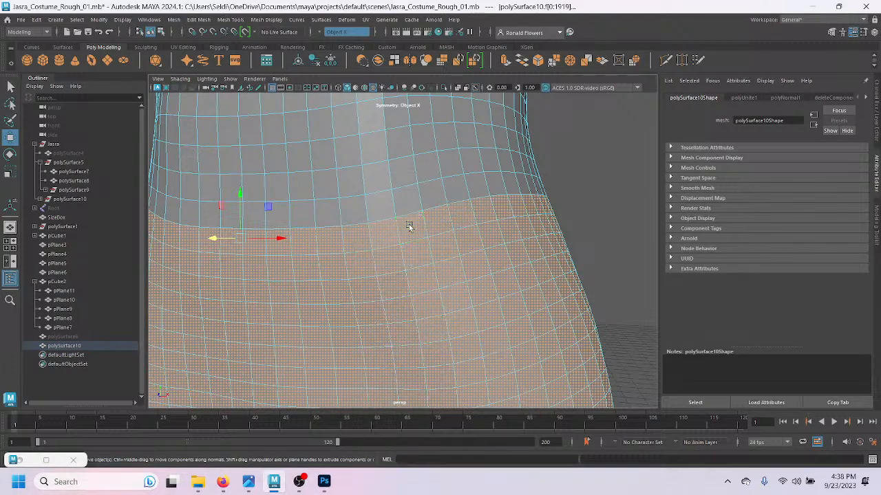
left_click(408, 227)
left_click_drag(450, 230, 480, 237)
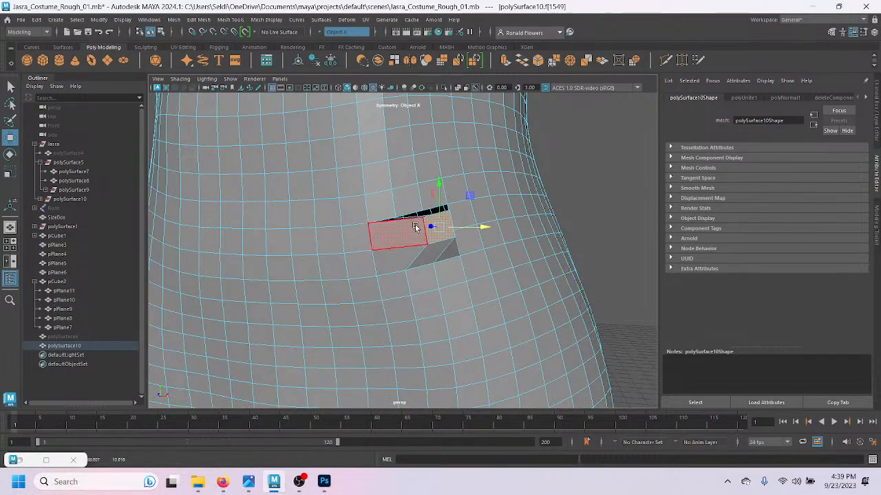
key("ctrl+z")
Step: Merge the vertices of the whole combined body mesh with a distance threshold of 0.01
right_click_drag(424, 172, 462, 154)
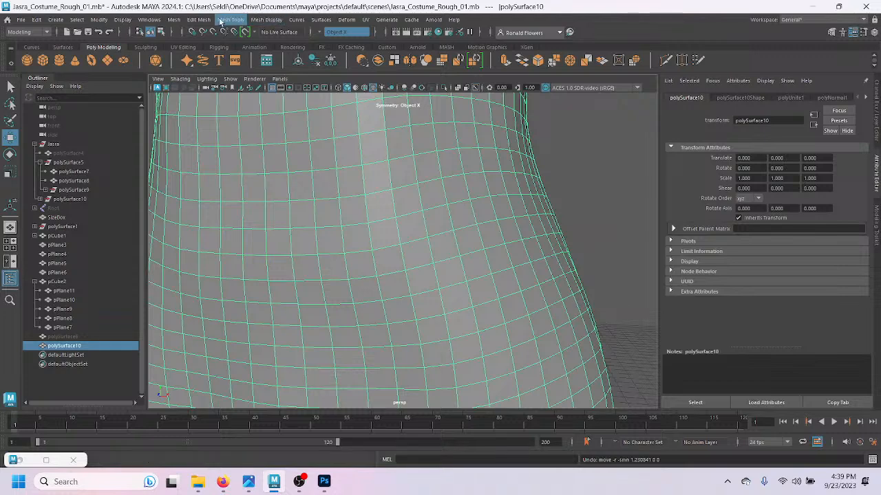
left_click(199, 19)
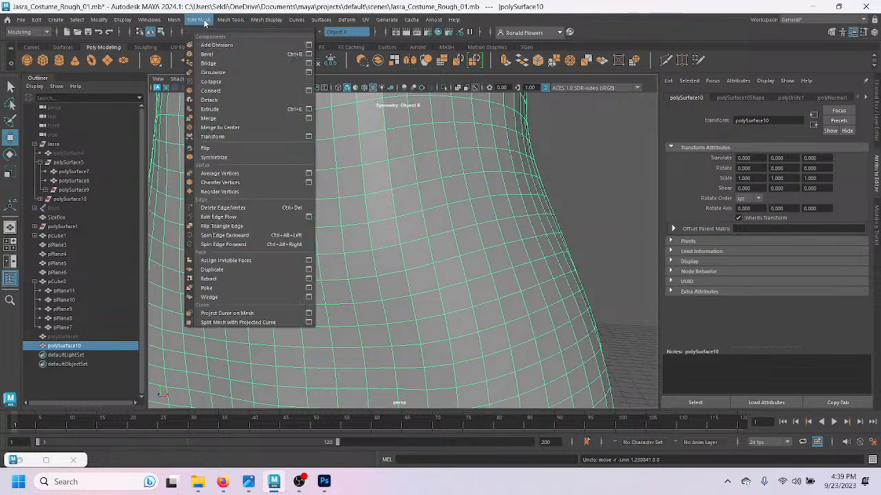
left_click(209, 119)
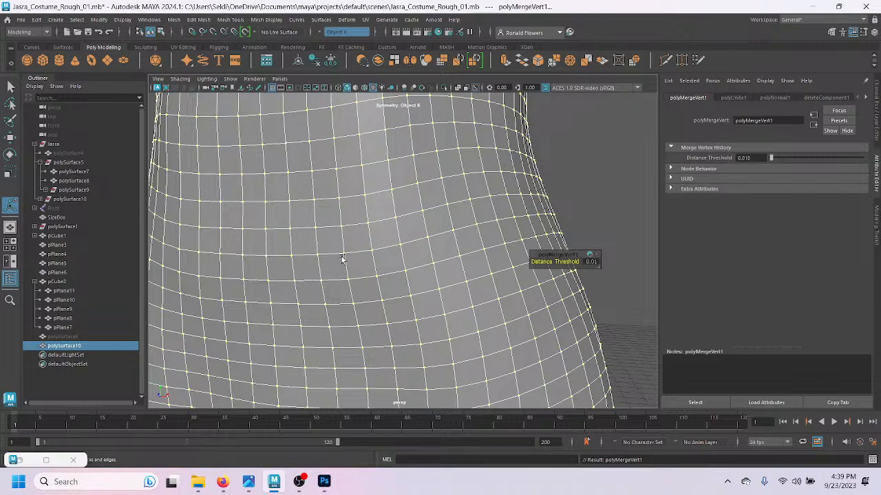
key("F8")
Step: Recheck the merged waist seam by shifting a face on the seam sideways, and undo the shift
mouse_move(422, 230)
right_mouse_down()
mouse_move(423, 219)
mouse_move(423, 228)
right_mouse_up()
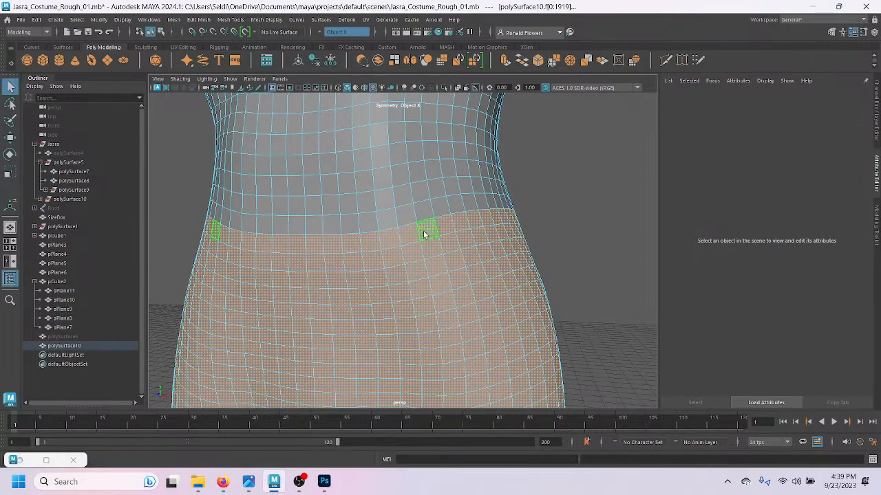
scroll(430, 251, "up", 6)
left_click(457, 210)
key("w")
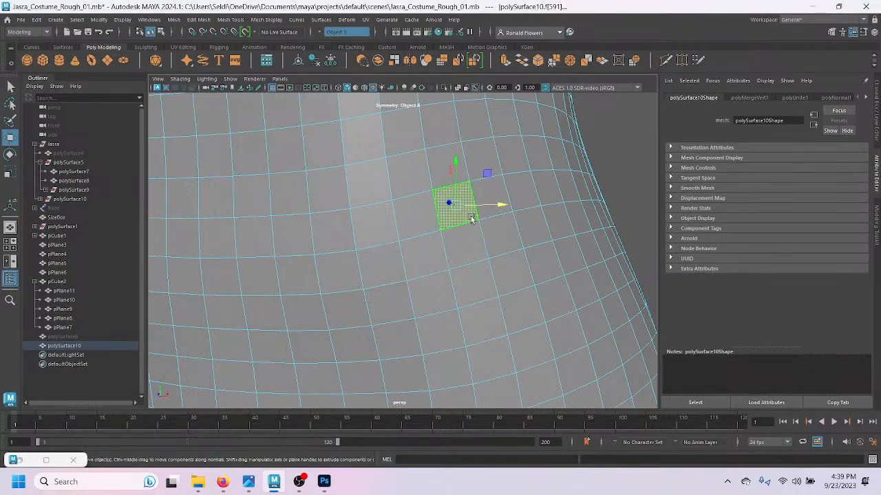
left_click_drag(484, 206, 500, 208)
key("ctrl+z")
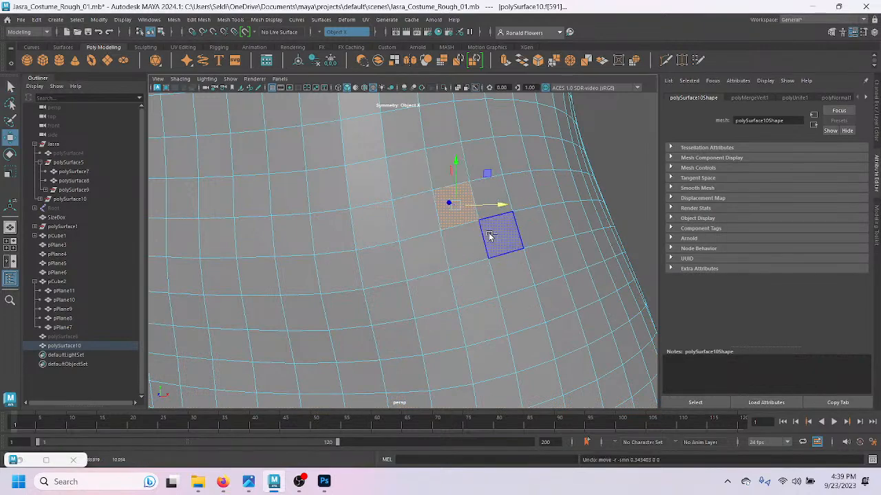
Step: Return the merged body mesh to object mode and clear the selection
scroll(515, 183, "down", 7)
right_click_drag(416, 180, 447, 169)
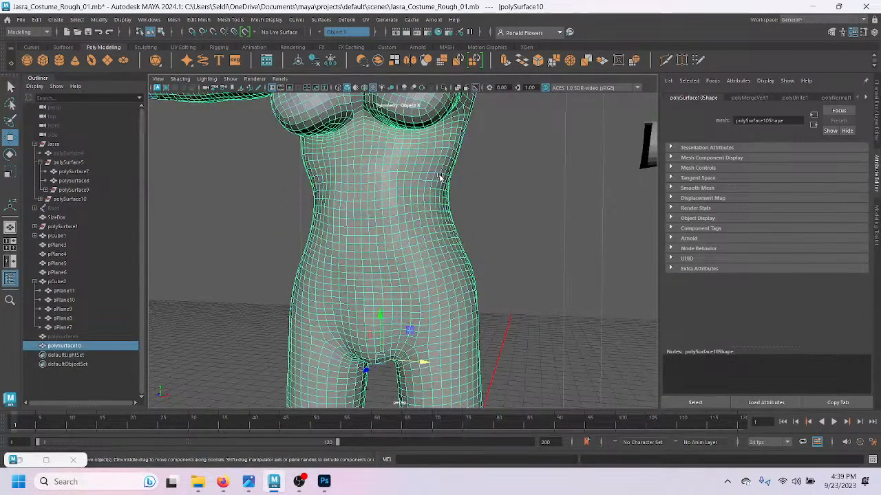
left_click(497, 302)
middle_click_drag(493, 295, 478, 137, "alt")
middle_click_drag(461, 361, 459, 229, "alt")
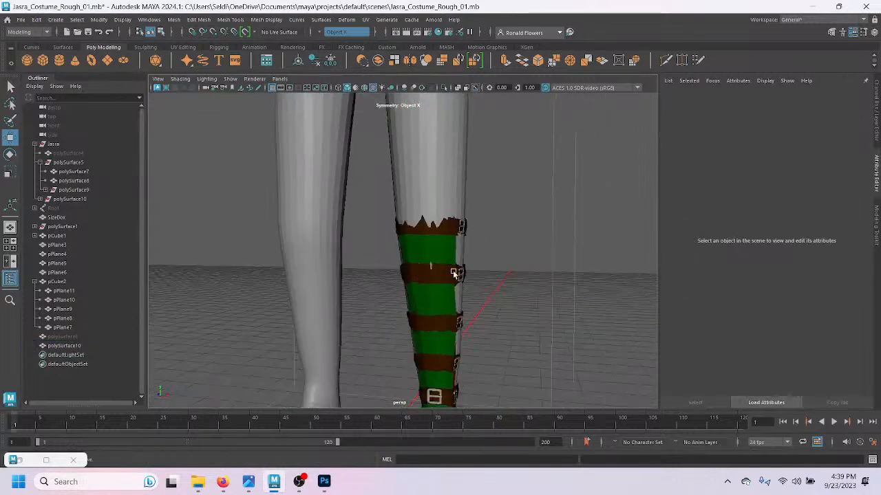
Step: Examine the merged body mesh from several angles, from the feet and booted leg up to the hips and waist
mouse_move(492, 255)
left_mouse_down("alt")
mouse_move(373, 271)
mouse_move(485, 261)
left_mouse_up("alt")
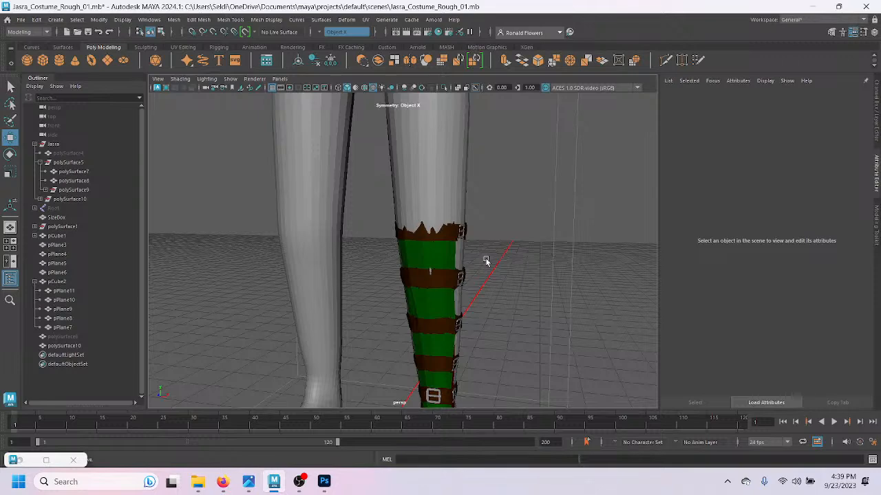
scroll(486, 262, "down", 3)
middle_click_drag(470, 199, 481, 305, "alt")
mouse_move(481, 304)
left_mouse_down("alt")
mouse_move(368, 305)
mouse_move(487, 291)
left_mouse_up("alt")
scroll(458, 259, "up", 3)
left_click_drag(458, 259, 355, 215, "alt")
scroll(356, 214, "down", 3)
middle_click_drag(366, 317, 394, 185, "alt")
middle_click_drag(292, 330, 353, 280, "alt")
left_click_drag(296, 344, 376, 305, "alt")
middle_click_drag(320, 392, 354, 289, "alt")
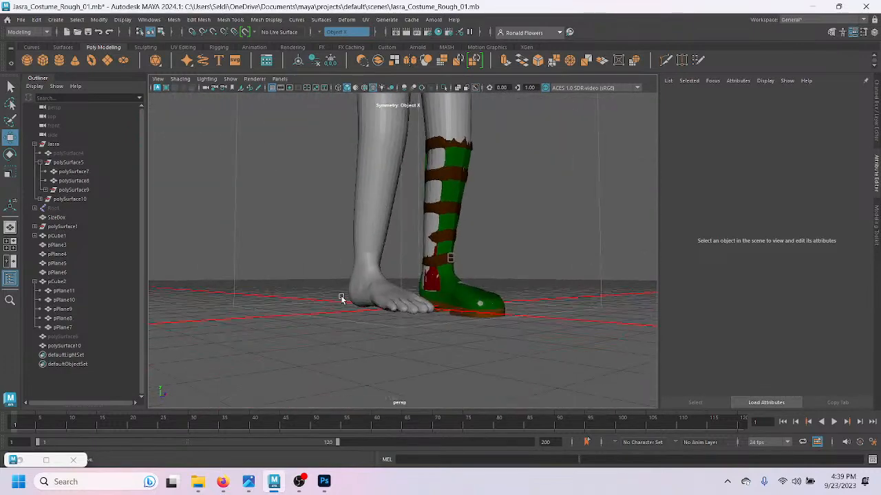
left_click_drag(324, 297, 320, 326, "alt")
middle_click_drag(322, 156, 343, 346, "alt")
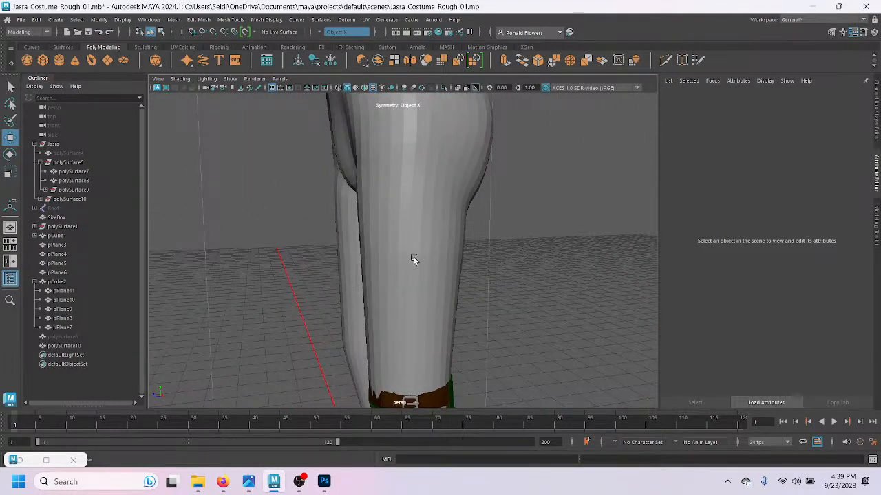
left_click_drag(334, 210, 386, 206, "alt")
middle_click_drag(466, 167, 379, 317, "alt")
left_click_drag(379, 320, 445, 315, "alt")
middle_click_drag(444, 315, 393, 291, "alt")
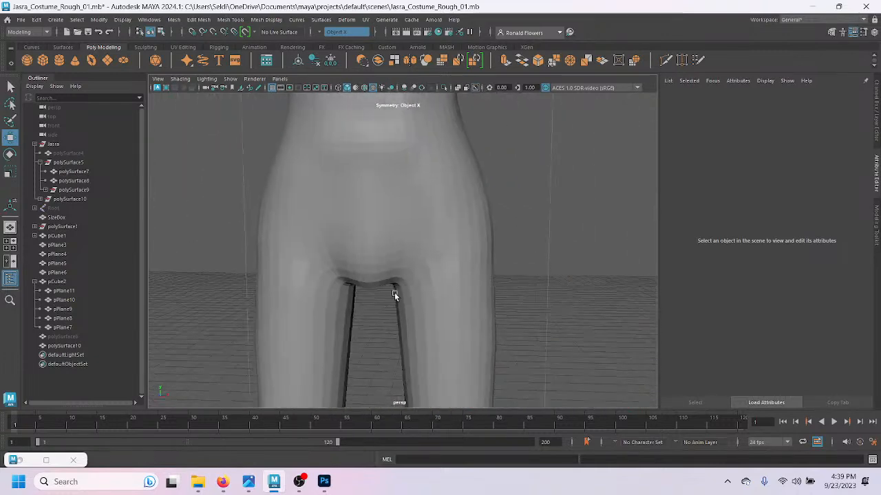
middle_click_drag(413, 333, 412, 287, "alt")
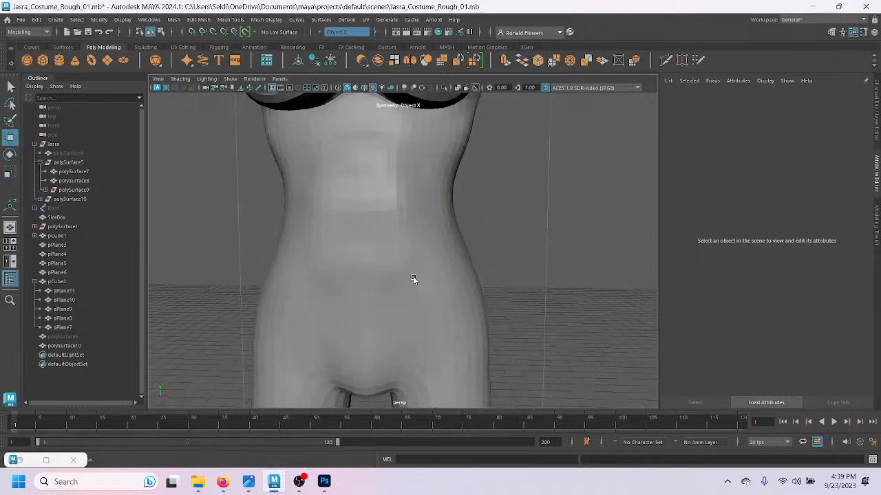
Step: Select the merged body mesh and save the scene
left_click(412, 258)
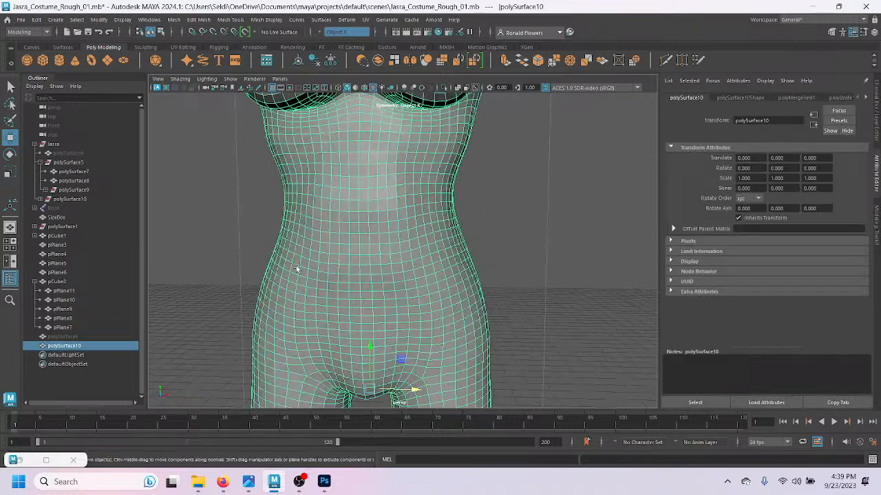
left_click(20, 19)
left_click(44, 61)
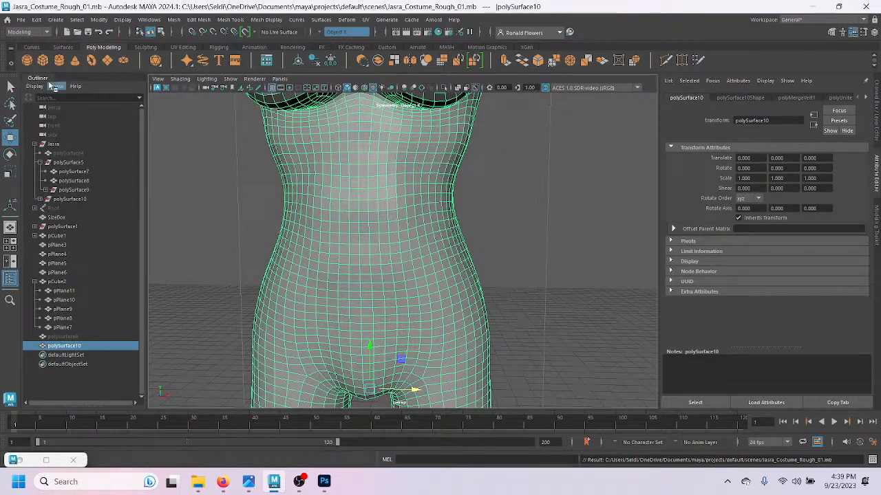
Step: Unhide the polySurface4 mesh and rename it Shorts
left_click(67, 154)
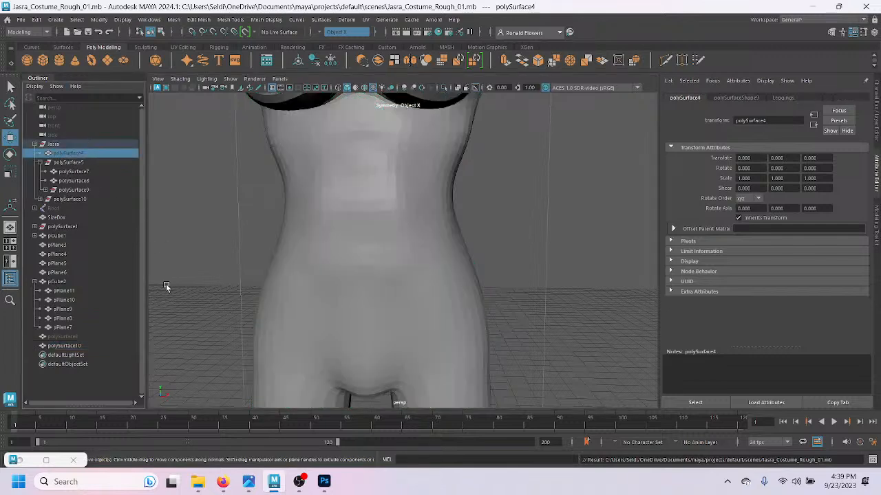
key("h")
left_click(876, 106)
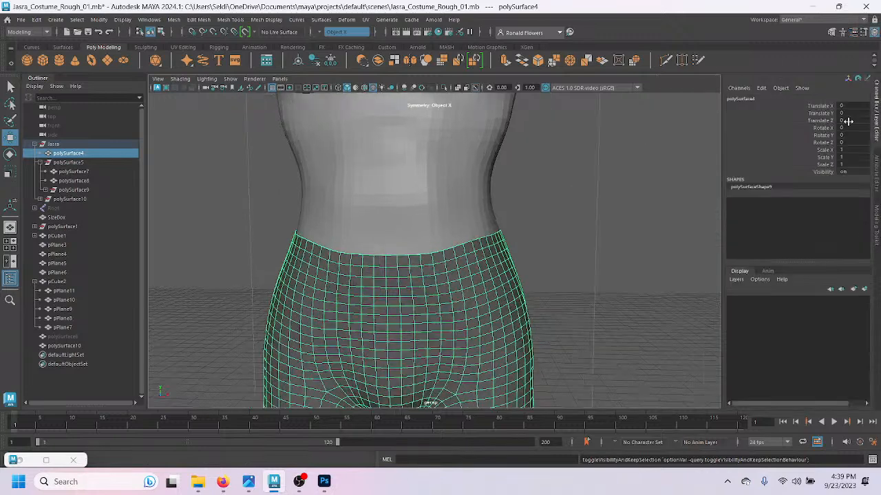
double_click(749, 99)
type("Sho")
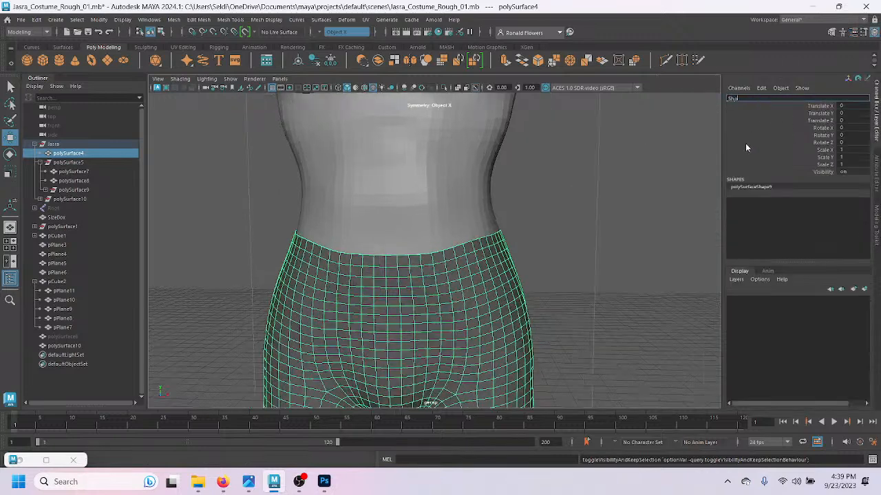
type("rts")
key("Return")
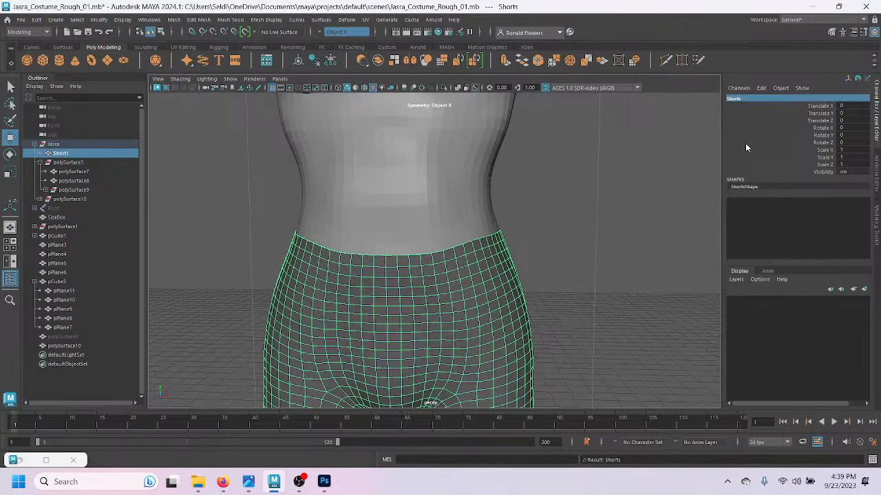
Step: Delete polySurface8, the stray forearm piece floating below the character's arm
left_click(75, 181)
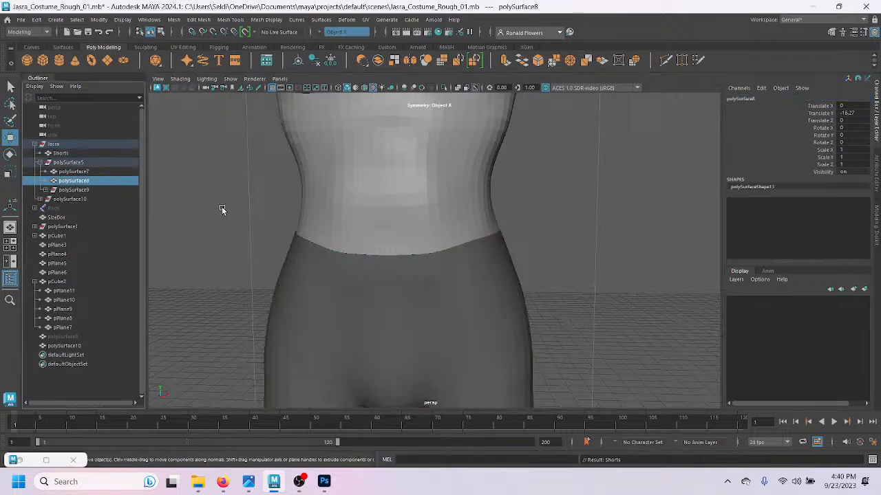
scroll(222, 206, "down", 7)
scroll(222, 206, "up", 2)
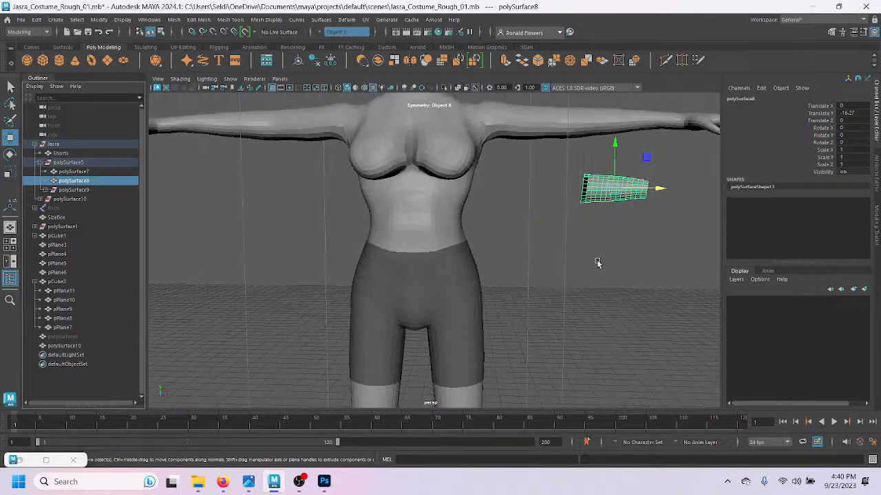
key("Delete")
Step: Pull the forearm piece polySurface7 up off the arm to identify it, and delete it
left_click(67, 181)
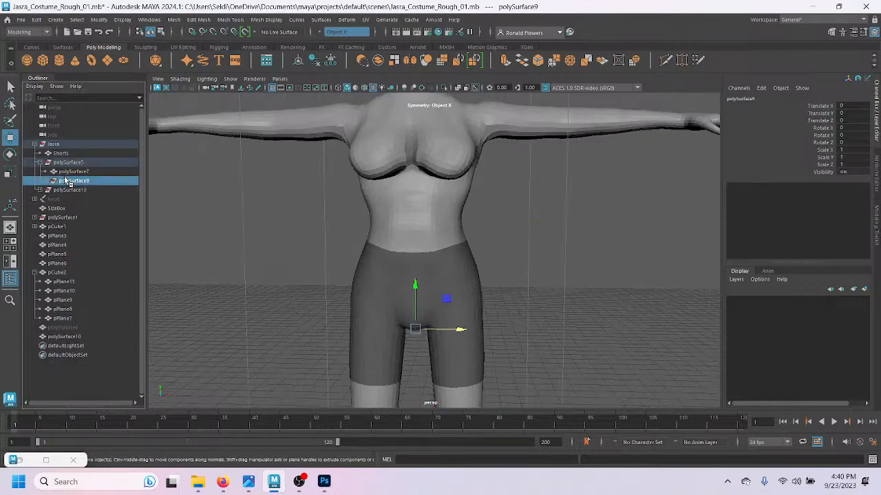
left_click(73, 162)
left_click(74, 171)
scroll(224, 210, "down", 2)
scroll(224, 209, "up", 2)
scroll(248, 168, "down", 4)
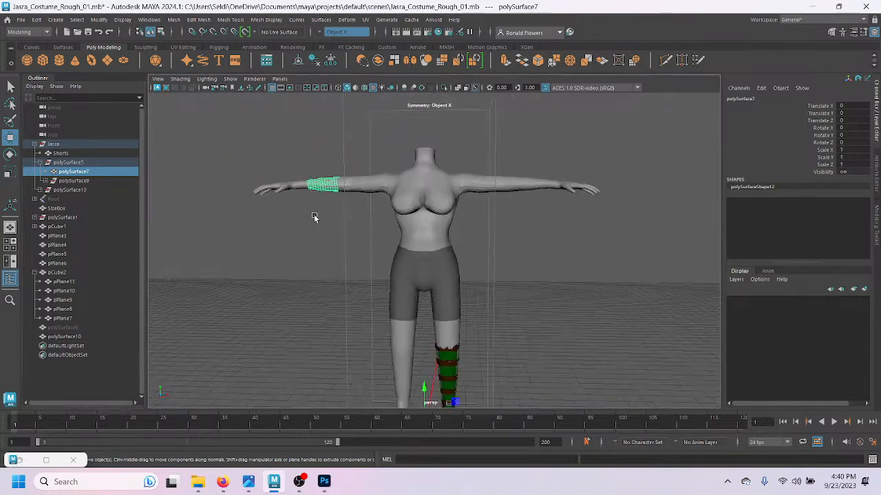
left_click_drag(422, 391, 419, 332)
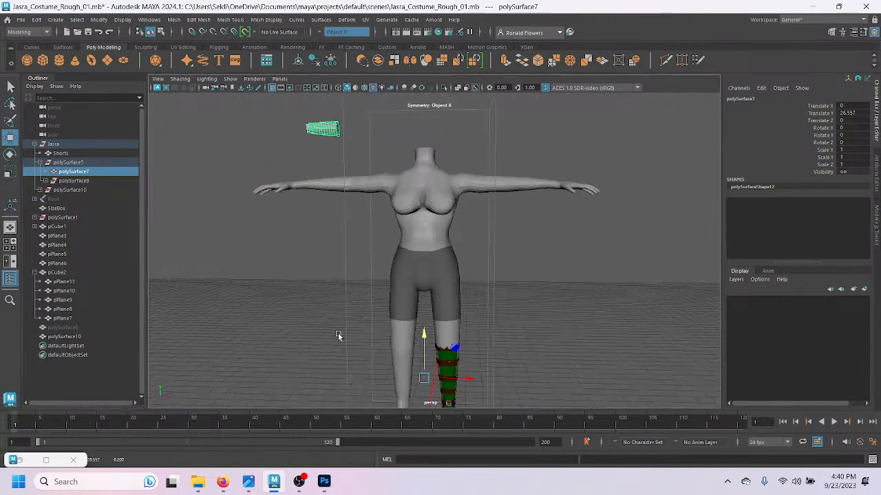
key("Delete")
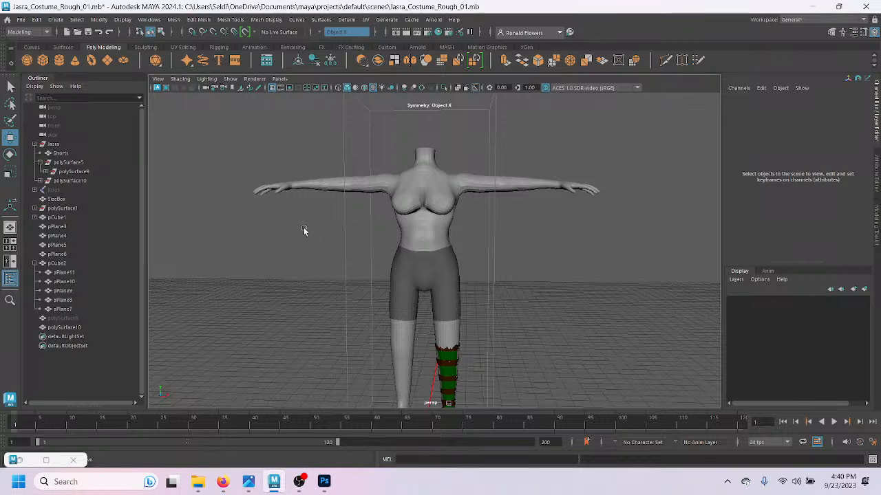
Step: Inspect the leftover contents of the polySurface9 and polySurface10 groups under Jasra
scroll(346, 206, "up", 3)
middle_click_drag(290, 179, 325, 300, "alt")
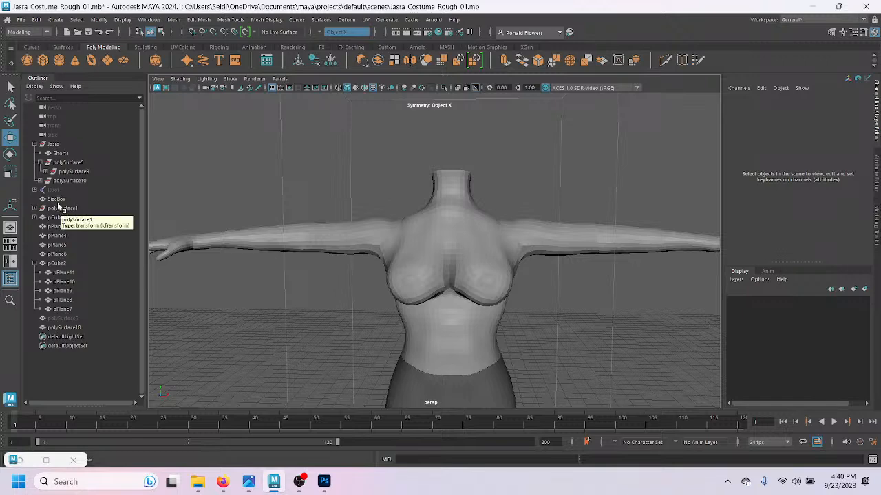
left_click(45, 172)
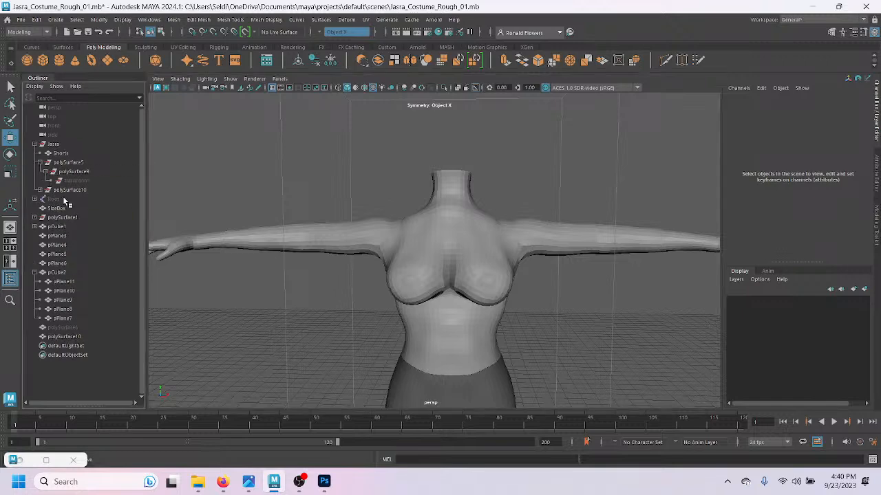
left_click(39, 190)
left_click(69, 193)
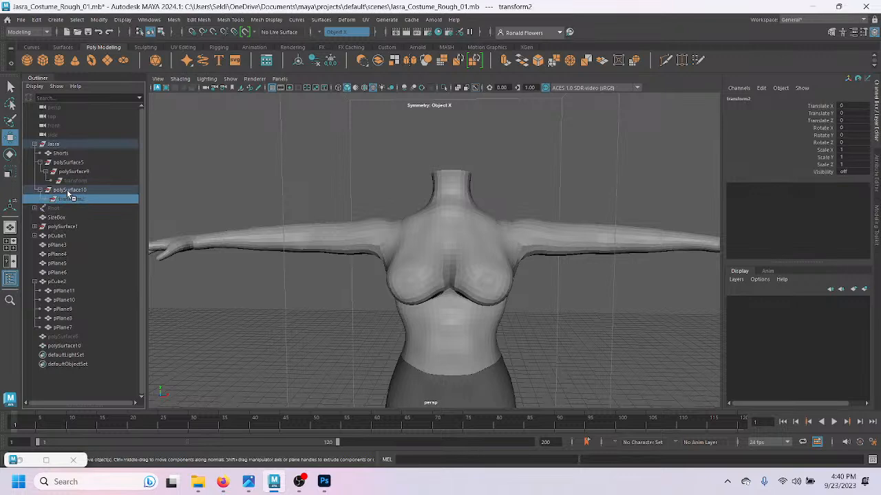
Step: Unhide the polySurface6 mesh, rename it Dress, and save the scene
left_click(62, 336)
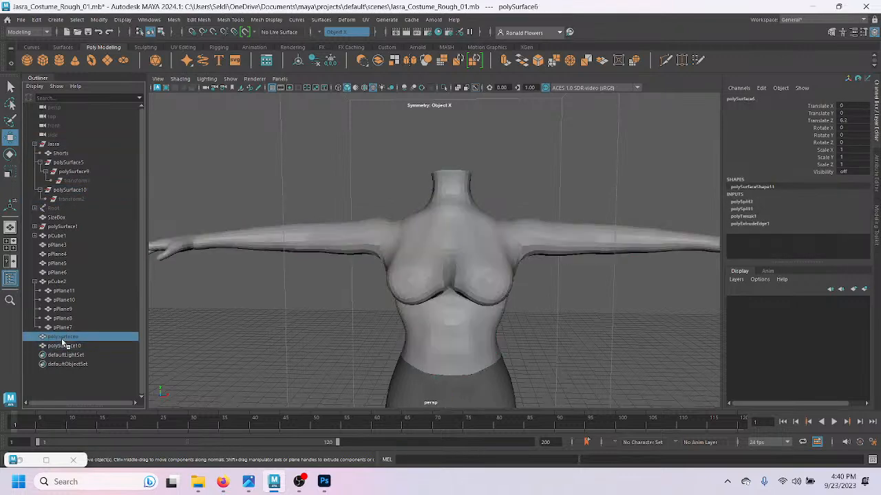
key("h")
left_click(753, 98)
type("Dre")
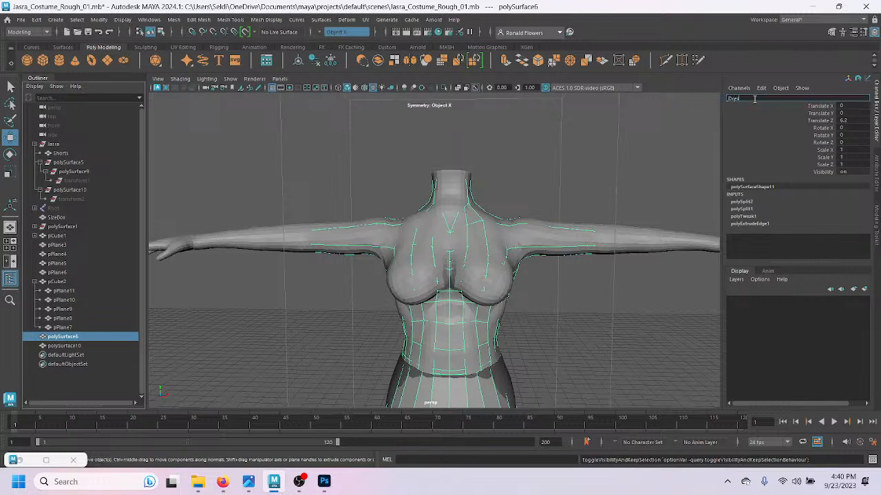
type("ss")
key("Return")
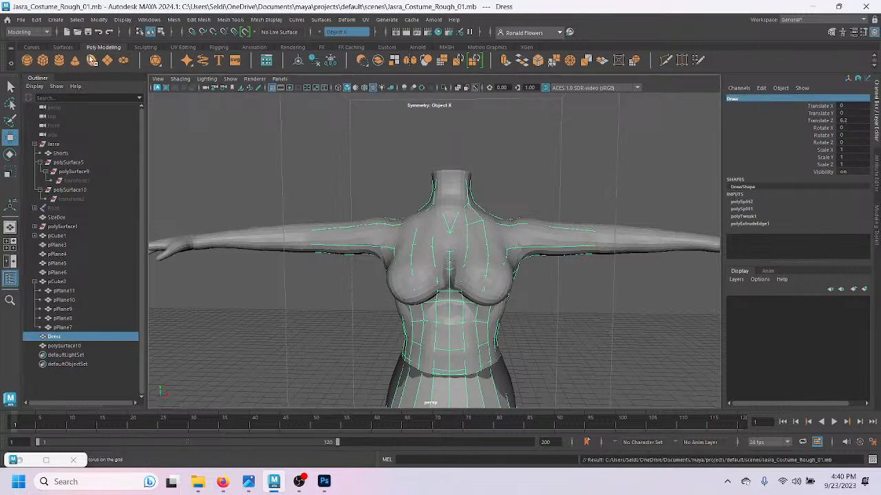
Step: Clear the selection and delete the construction history of all objects in the scene
left_click(186, 123)
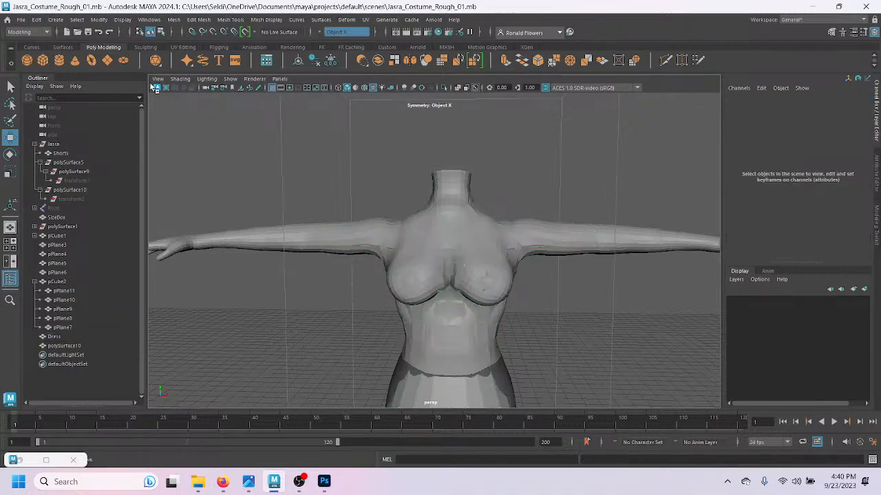
left_click(36, 19)
mouse_move(104, 141)
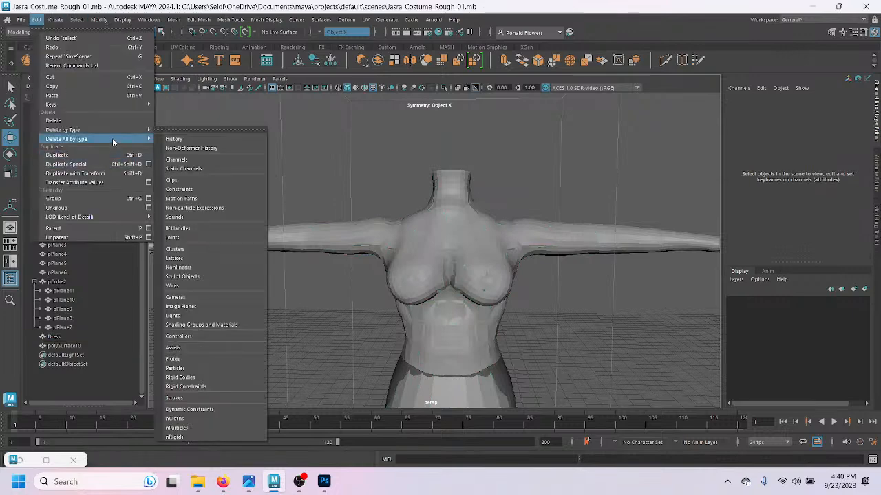
left_click(175, 139)
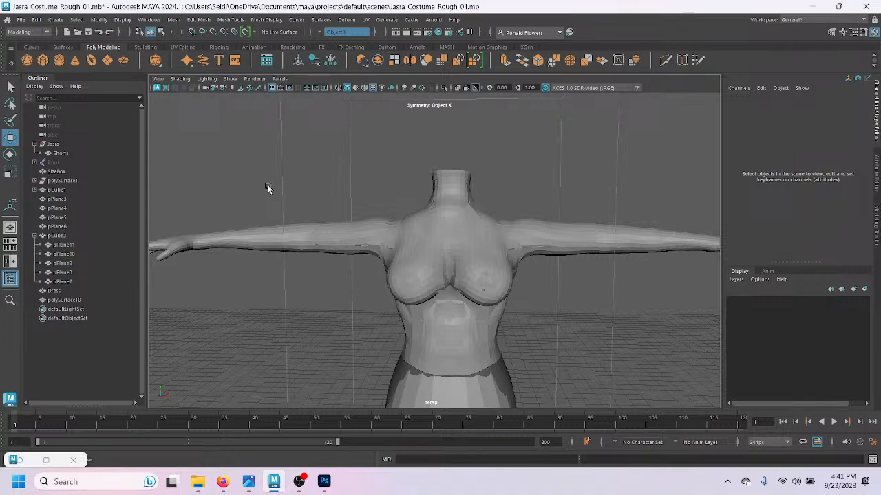
Step: Check how the dress fits over the body mesh and hide the Shorts mesh
left_click(465, 352)
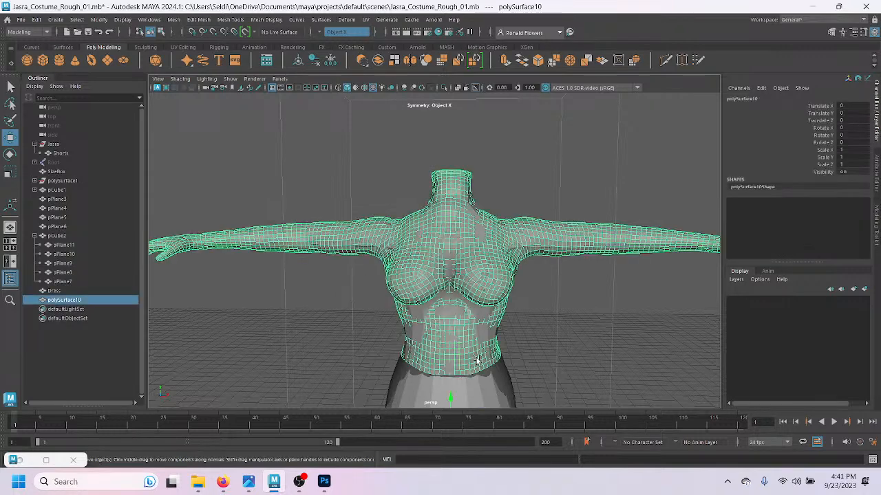
left_click(483, 314)
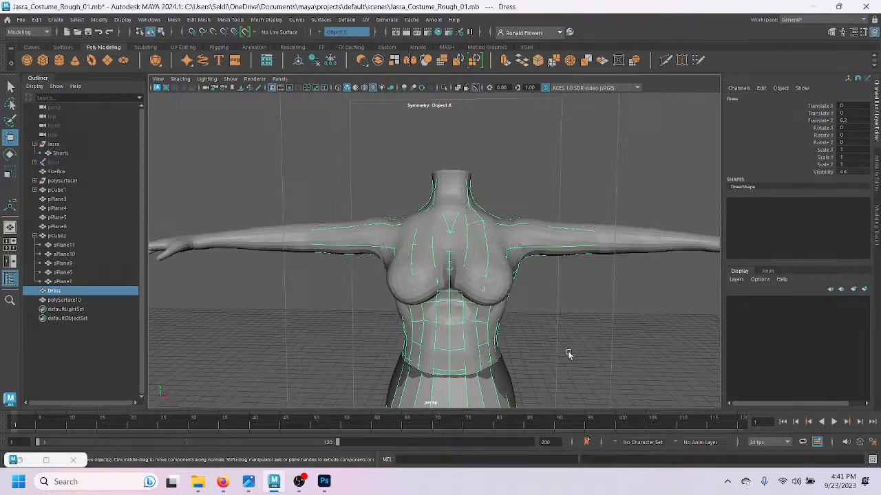
left_click_drag(569, 355, 507, 327, "alt")
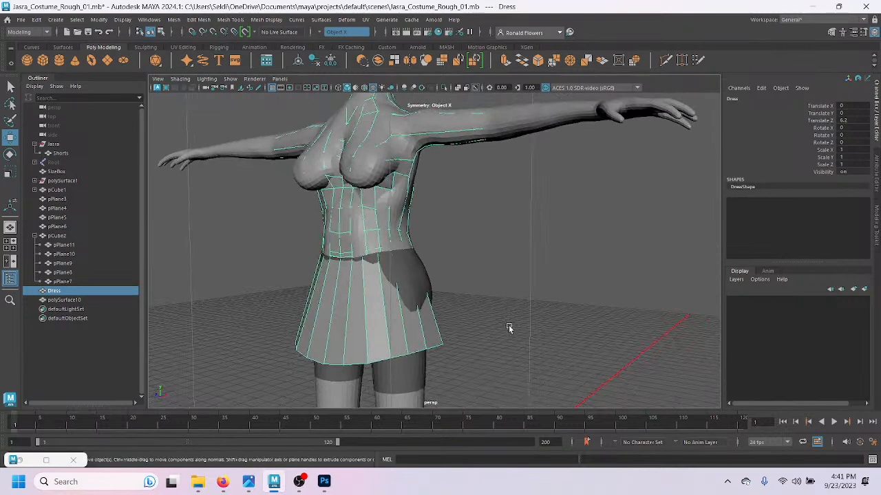
scroll(487, 344, "up", 4)
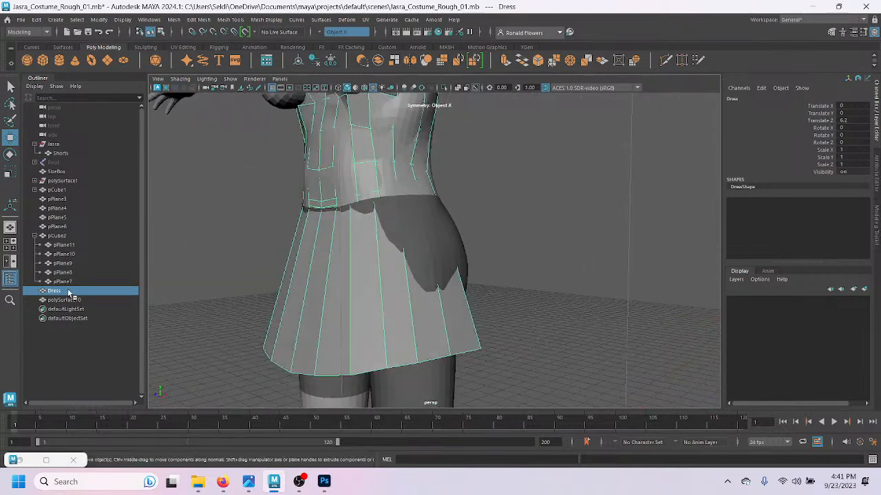
left_click(425, 225)
key("h")
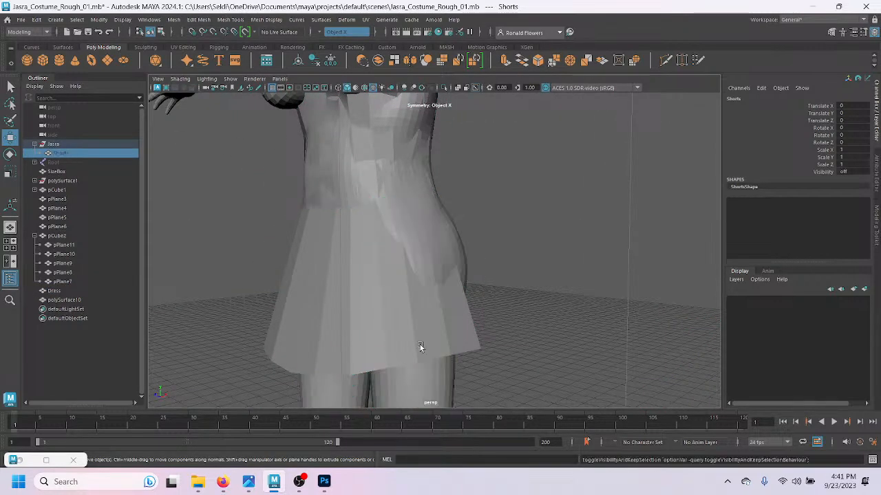
Step: Make the body mesh polySurface10 a live surface, and select the Dress mesh with the modeling tools displayed
left_click(350, 302)
right_click_drag(350, 303, 428, 321, "alt")
left_click_drag(429, 321, 415, 270, "alt")
scroll(314, 319, "down", 3)
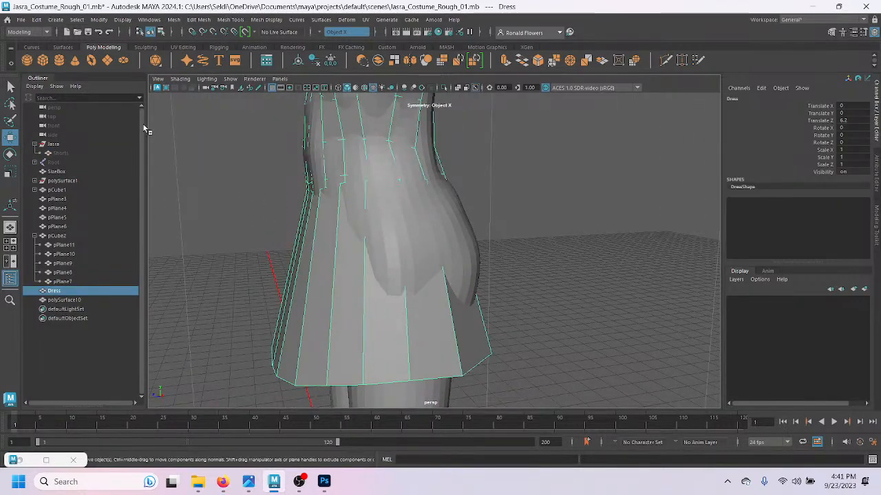
left_click(395, 402)
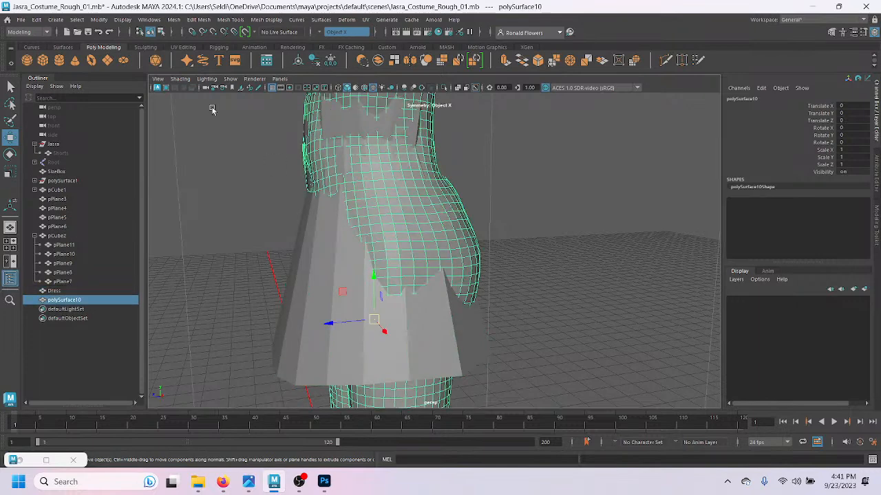
left_click(245, 32)
left_click(375, 297)
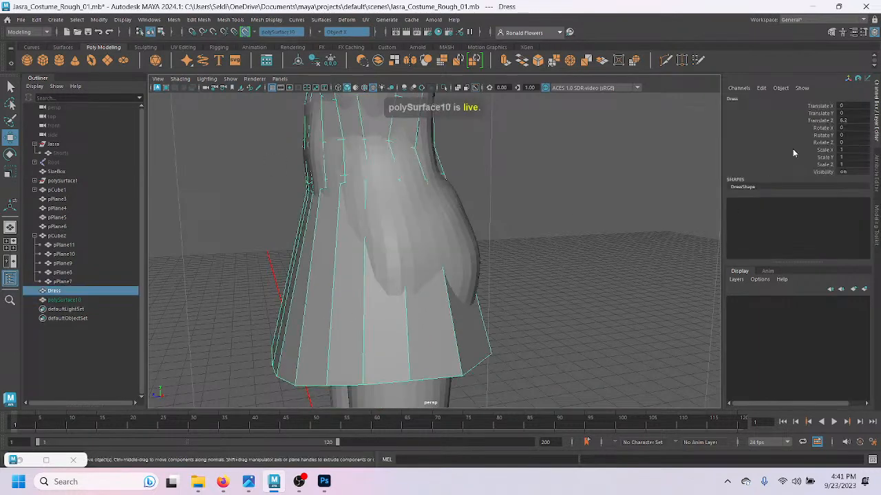
left_click(831, 32)
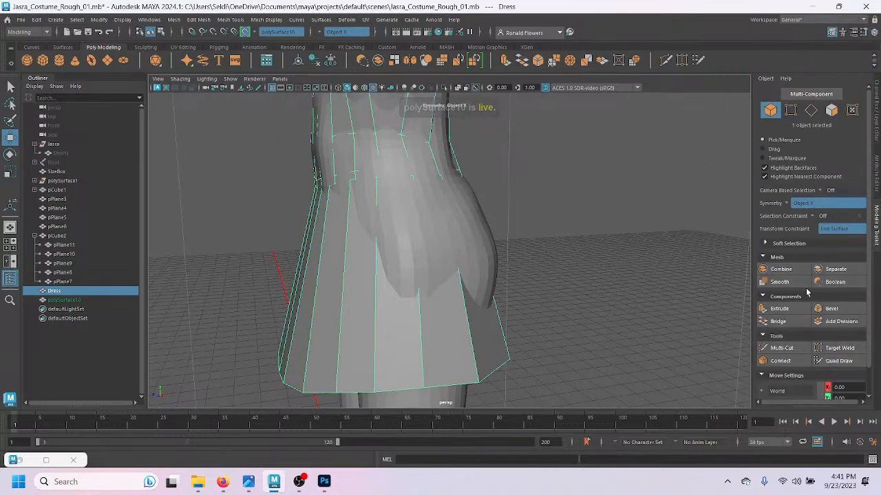
Step: Start Quad Draw on the Dress mesh and insert a horizontal edge loop around the skirt at hip level
left_click(838, 361)
mouse_move(492, 298)
left_mouse_down("alt")
mouse_move(582, 269)
mouse_move(511, 282)
mouse_move(489, 260)
left_mouse_up("alt")
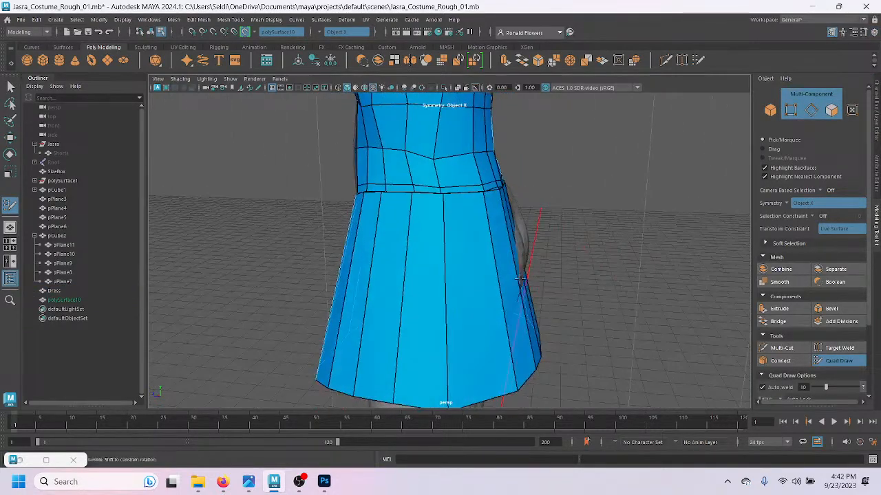
left_click(486, 258, "ctrl")
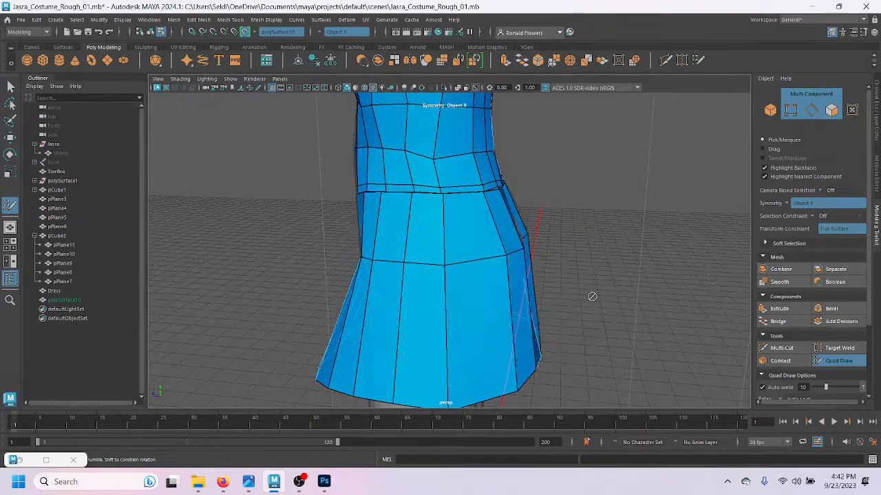
Step: Relax the tightly spaced edge loops around the dress waist with Quad Draw so the rows spread over the body
mouse_move(344, 307)
left_mouse_down("alt")
mouse_move(408, 290)
mouse_move(210, 298)
mouse_move(262, 293)
left_mouse_up("alt")
scroll(447, 252, "up", 5)
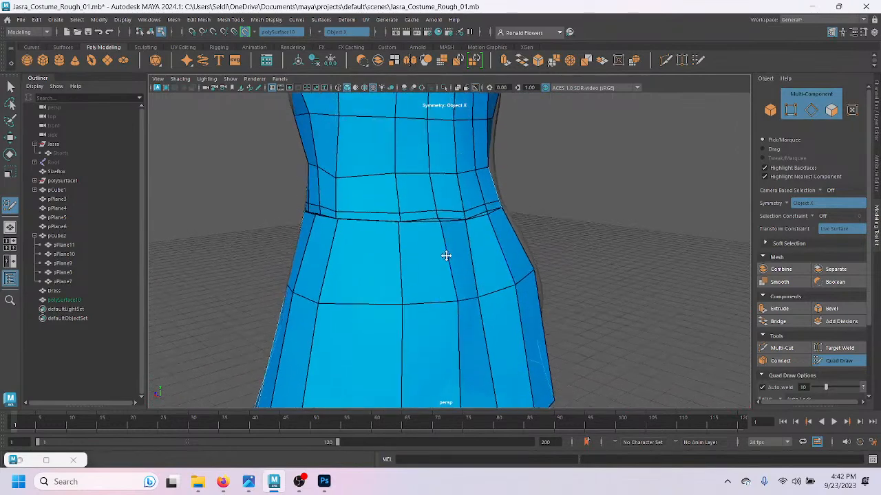
left_click_drag(375, 252, 414, 269, "alt")
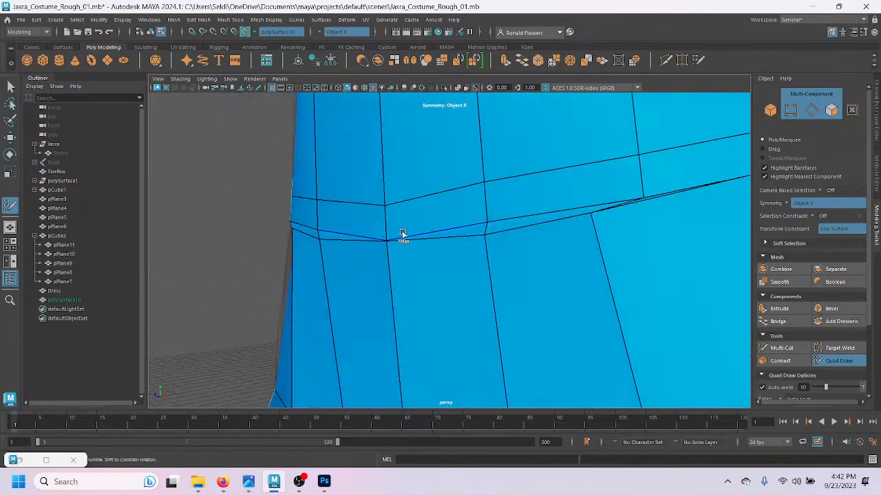
mouse_move(393, 233)
left_mouse_down("shift")
mouse_move(378, 229)
mouse_move(630, 183)
mouse_move(387, 213)
left_mouse_up("shift")
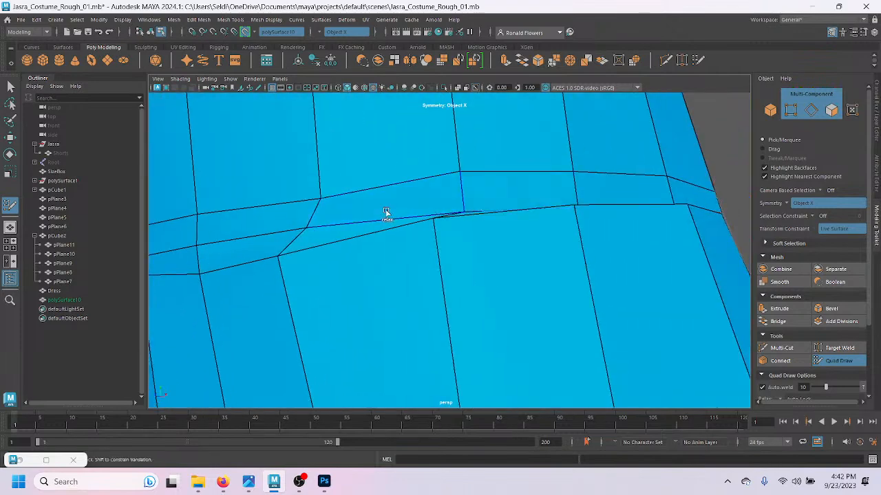
left_click_drag(644, 192, 580, 197, "alt")
left_click_drag(395, 241, 427, 233, "alt")
left_click_drag(340, 250, 384, 235, "shift")
mouse_move(438, 230)
left_mouse_down("shift")
mouse_move(338, 213)
mouse_move(391, 204)
left_mouse_up("shift")
scroll(365, 238, "down", 3)
mouse_move(304, 278)
left_mouse_down("alt")
mouse_move(469, 247)
mouse_move(413, 238)
mouse_move(352, 250)
left_mouse_up("alt")
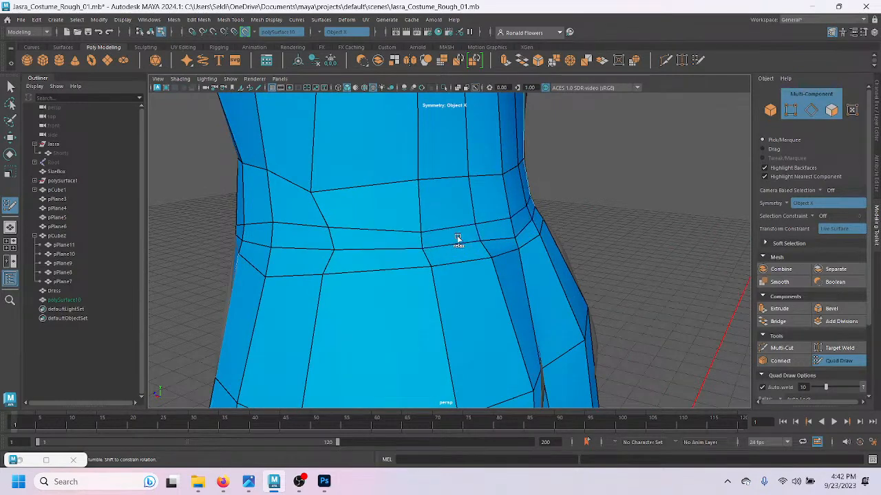
Step: Relax the waist vertices around the sides and back of the dress to even out the edge rows
mouse_move(241, 238)
left_mouse_down("alt")
mouse_move(250, 250)
mouse_move(455, 234)
left_mouse_up("alt")
mouse_move(381, 252)
left_mouse_down("shift")
mouse_move(264, 261)
mouse_move(390, 260)
left_mouse_up("shift")
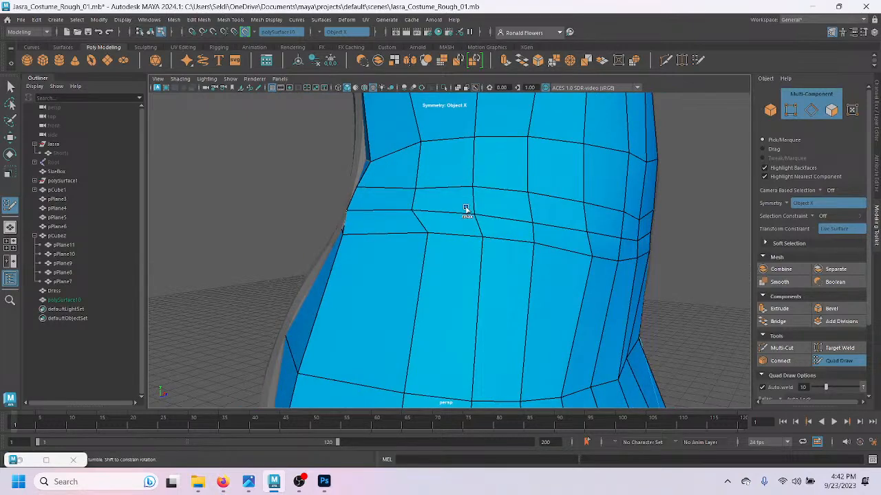
left_click_drag(332, 231, 376, 230, "alt")
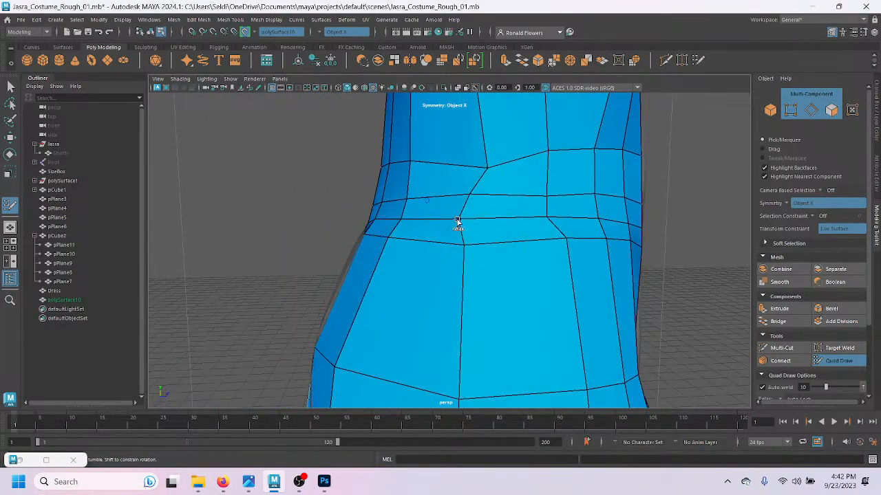
left_click_drag(480, 222, 337, 228, "alt")
scroll(368, 283, "down", 4)
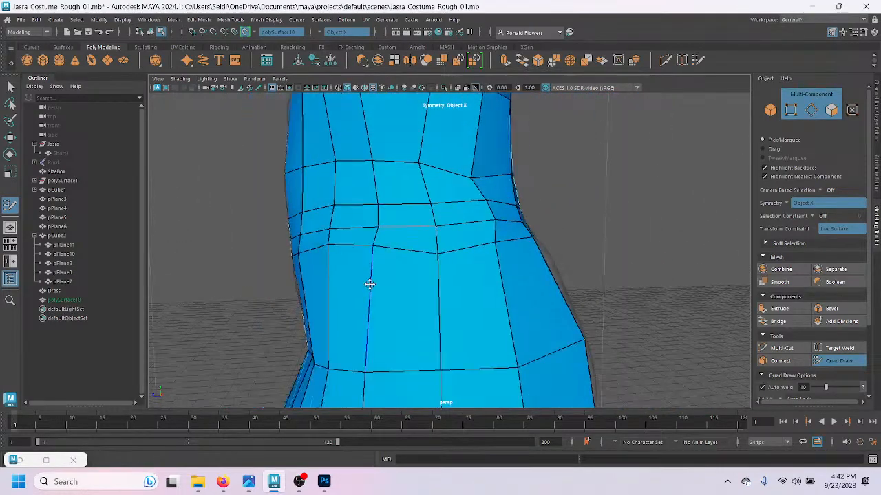
scroll(371, 285, "up", 1)
Step: Relax the upper skirt and hip edge rows around the front and sides, and undo the last relax stroke
left_click_drag(367, 287, 478, 262, "alt")
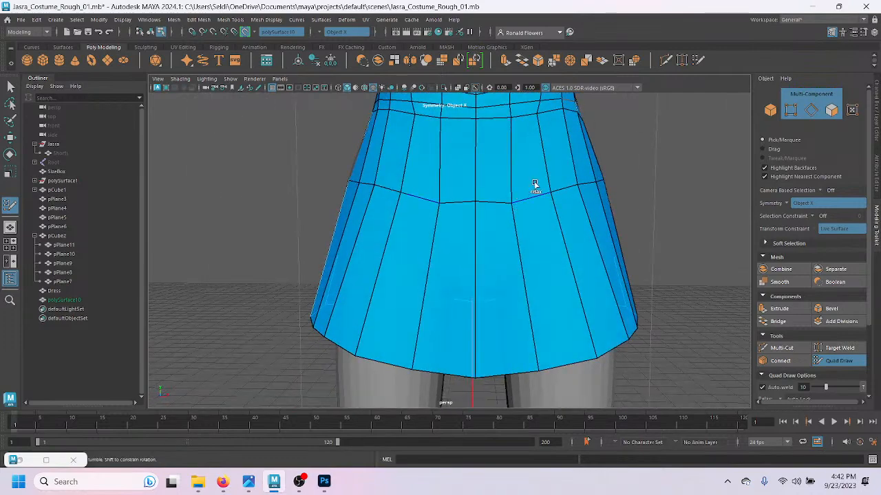
left_click_drag(543, 198, 458, 212, "alt")
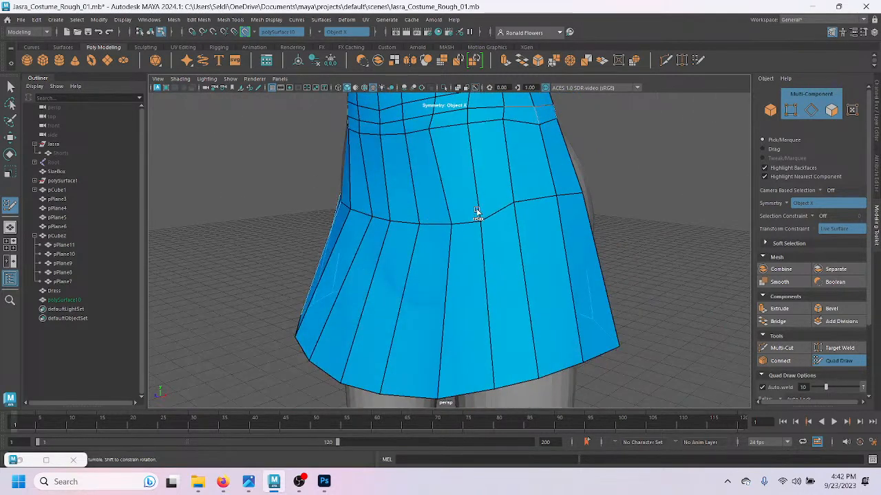
left_click_drag(541, 202, 432, 234, "alt")
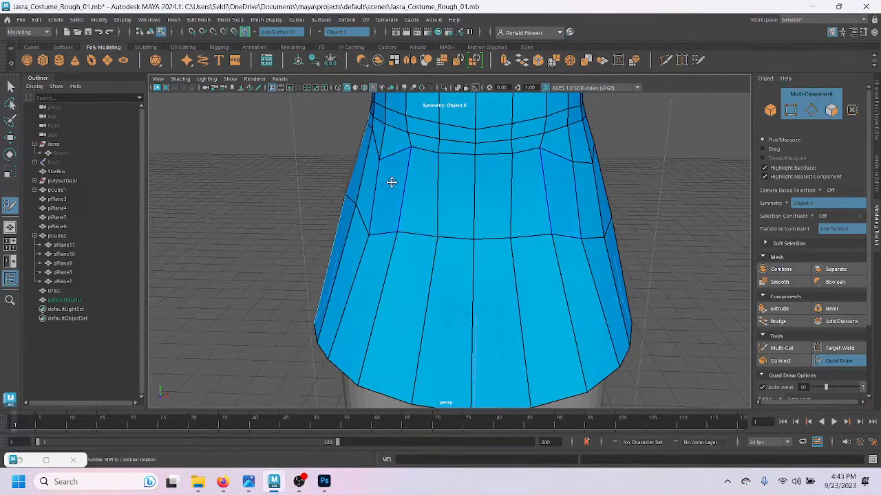
left_click_drag(383, 158, 491, 175, "shift")
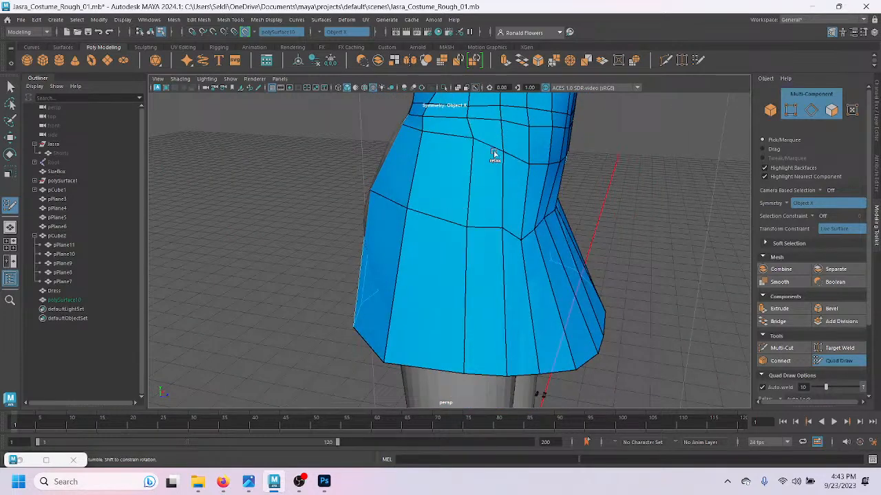
mouse_move(460, 200)
left_mouse_down("shift")
mouse_move(465, 208)
mouse_move(395, 192)
left_mouse_up("shift")
mouse_move(479, 245)
left_mouse_down("shift")
mouse_move(537, 236)
mouse_move(454, 244)
mouse_move(498, 238)
mouse_move(478, 220)
mouse_move(464, 181)
mouse_move(424, 223)
left_mouse_up("shift")
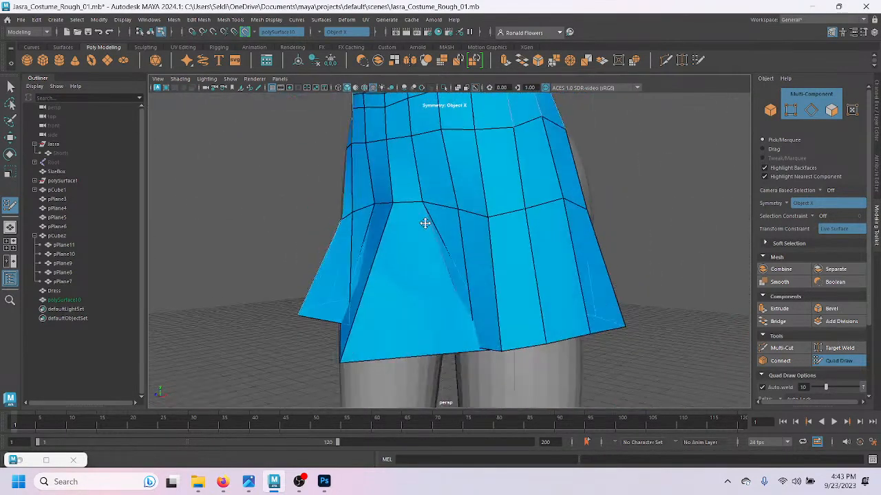
key("ctrl+z")
Step: Relax the skirt's hip vertices from all around, check the whole dress silhouette, and leave Quad Draw
mouse_move(499, 277)
left_mouse_down("alt")
mouse_move(424, 279)
mouse_move(401, 260)
mouse_move(474, 269)
left_mouse_up("alt")
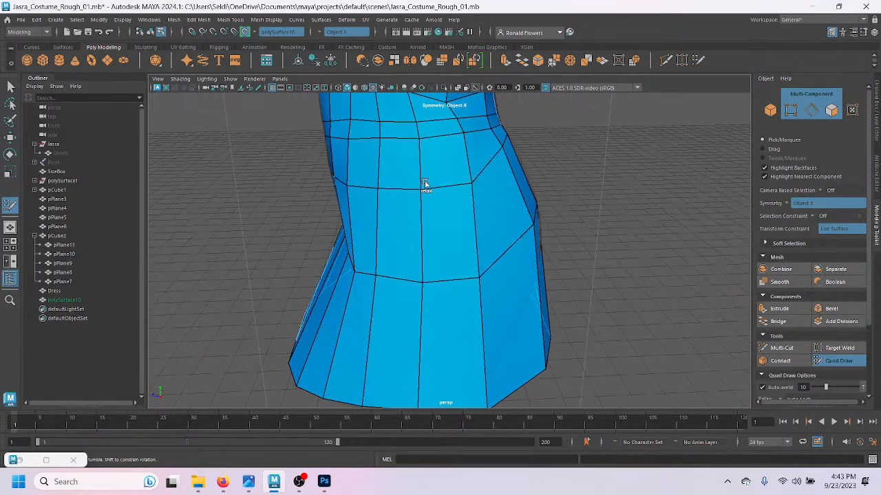
left_click_drag(471, 227, 399, 220, "alt")
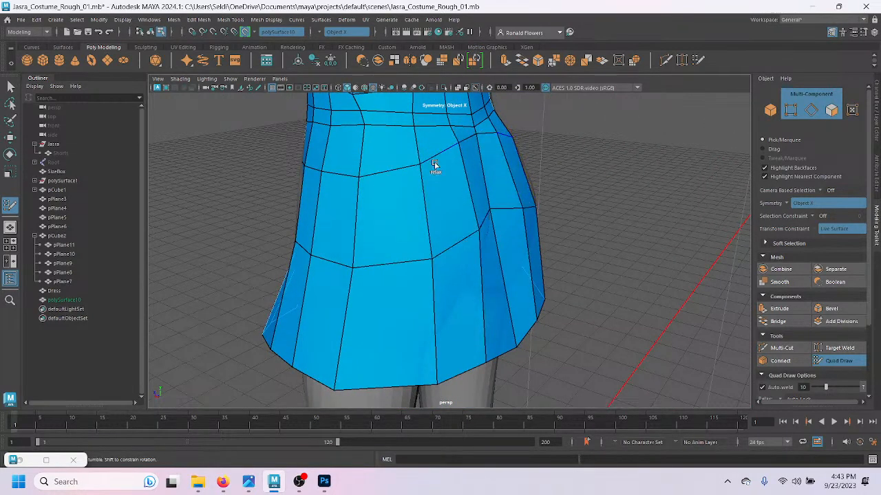
mouse_move(449, 169)
left_mouse_down("shift")
mouse_move(489, 165)
mouse_move(461, 177)
mouse_move(459, 203)
mouse_move(384, 190)
left_mouse_up("shift")
left_click_drag(496, 175, 423, 167, "alt")
middle_click_drag(417, 151, 408, 225, "alt")
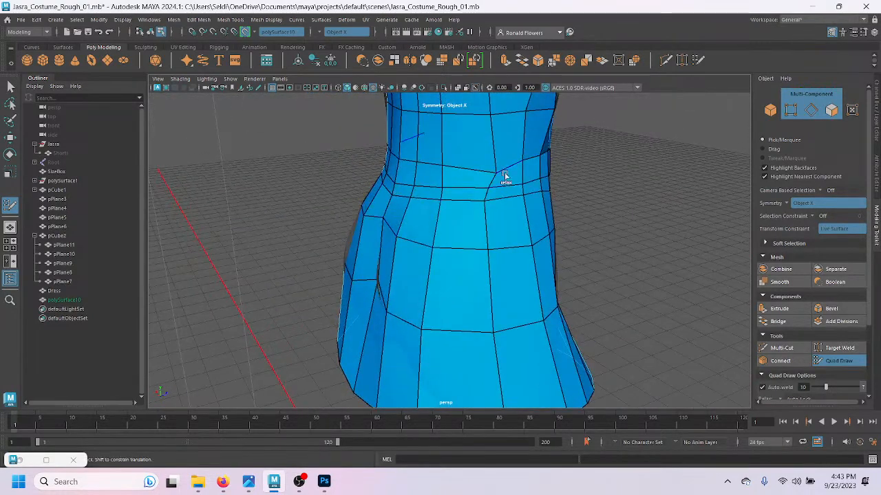
mouse_move(505, 189)
left_mouse_down("alt")
mouse_move(431, 198)
mouse_move(507, 181)
mouse_move(494, 212)
left_mouse_up("alt")
left_click_drag(454, 287, 532, 296, "alt")
key("f")
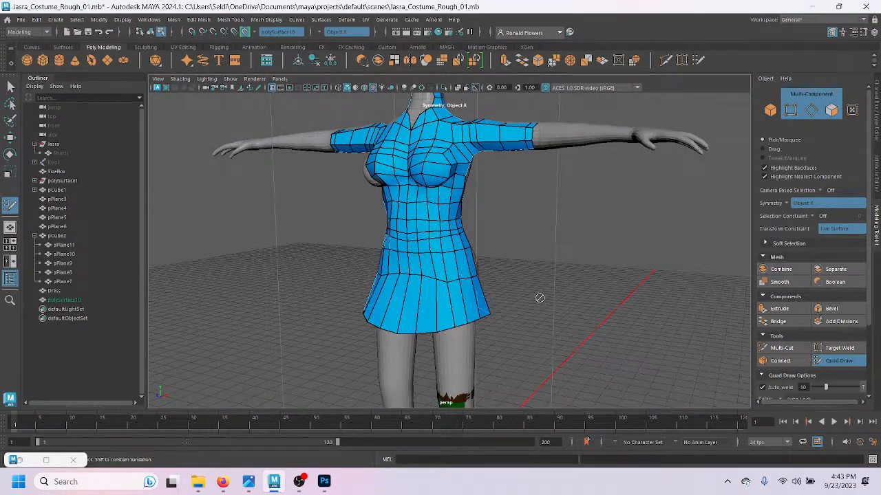
left_click_drag(595, 297, 521, 298, "alt")
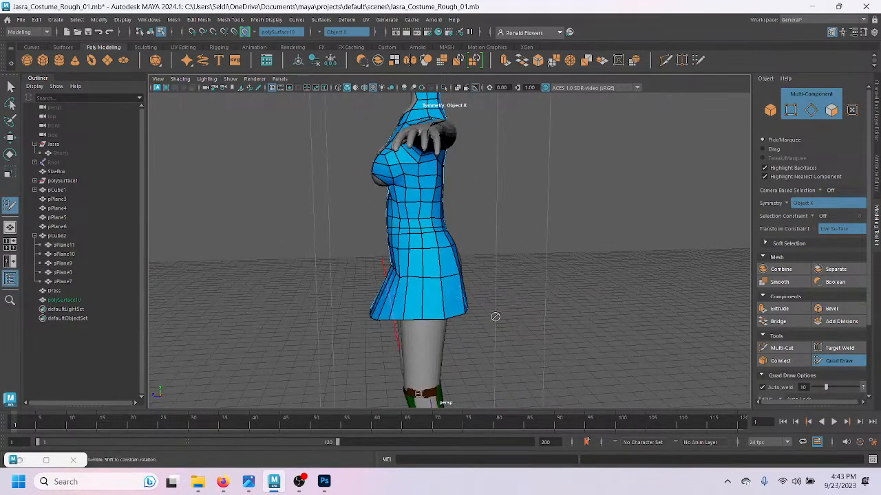
key("q")
Step: Try to move three front hem vertices of the skirt while the body surface is live, and undo the move
scroll(480, 352, "up", 3)
middle_click_drag(480, 353, 542, 281, "alt")
scroll(541, 281, "up", 3)
middle_click_drag(462, 288, 461, 377, "alt")
scroll(367, 336, "up", 2)
left_click_drag(368, 336, 399, 341, "alt")
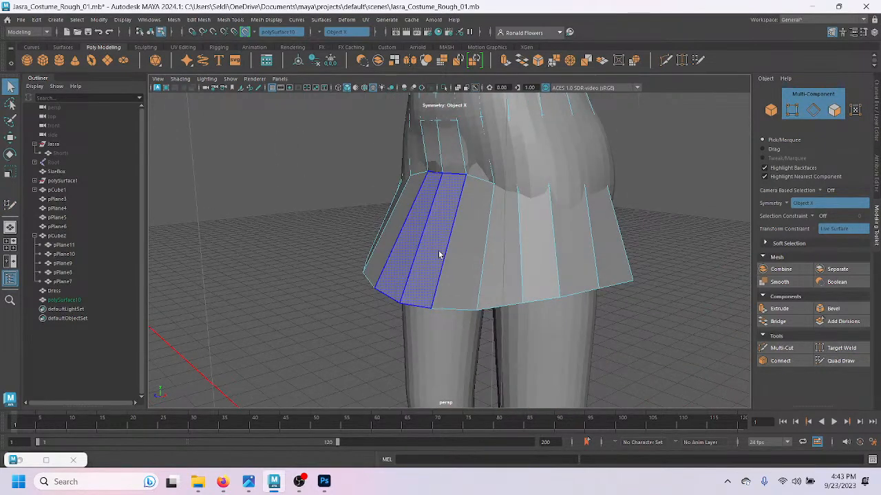
key("F9")
key("b")
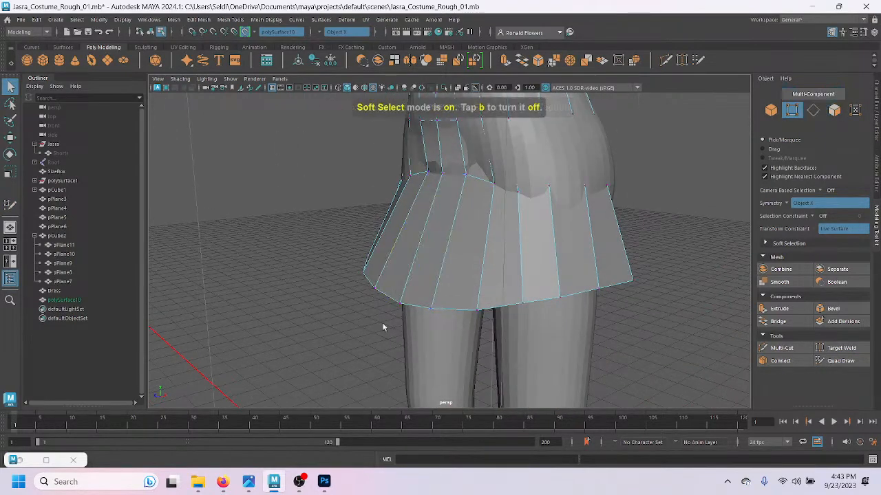
left_click(403, 302)
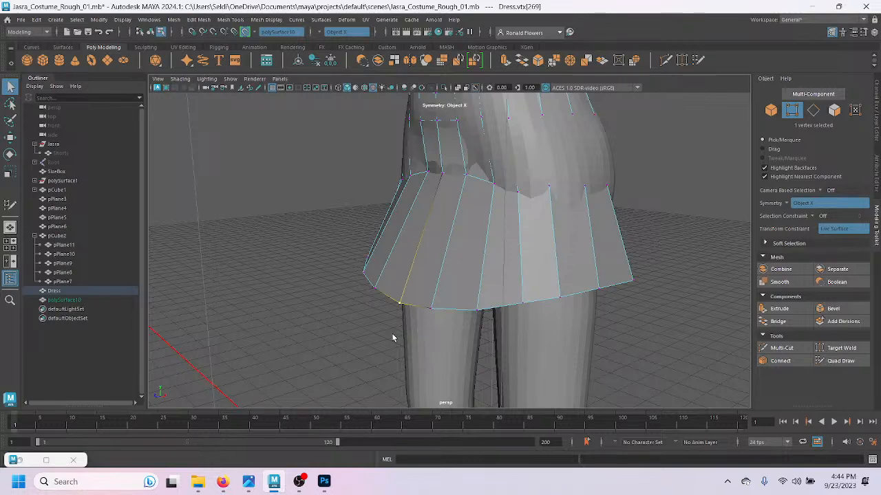
key("w")
scroll(416, 359, "up", 2)
mouse_move(415, 353)
left_mouse_down("alt")
mouse_move(393, 342)
mouse_move(404, 347)
left_mouse_up("alt")
left_click(425, 316, "shift")
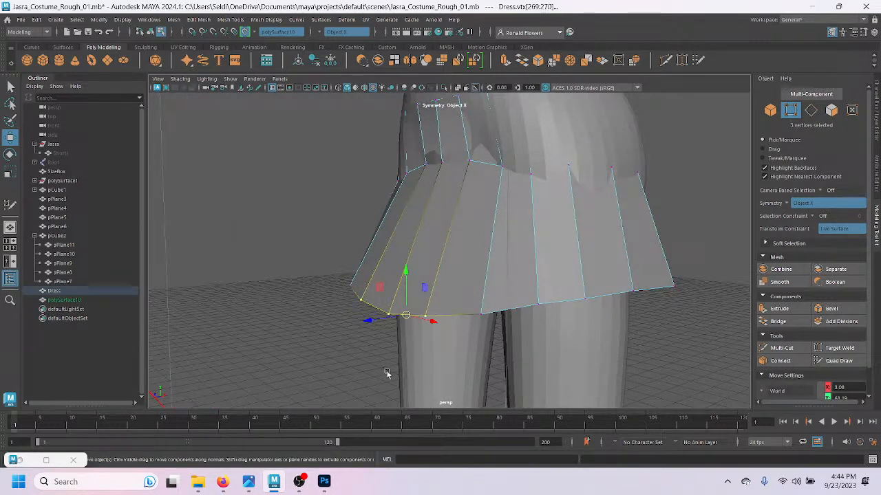
left_click_drag(357, 326, 373, 354)
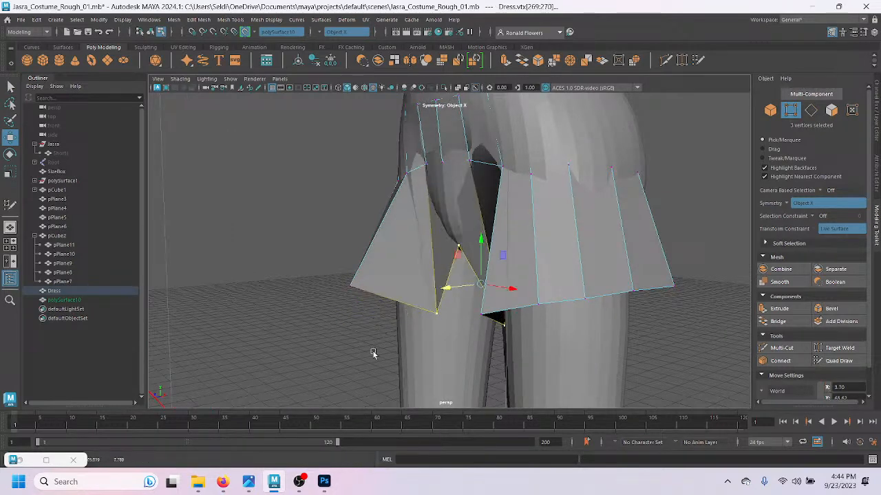
key("ctrl+z")
Step: Return to object selection, turn off the polySurface10 live surface, and select the Dress mesh
right_click_drag(269, 182, 316, 170)
left_click(323, 202)
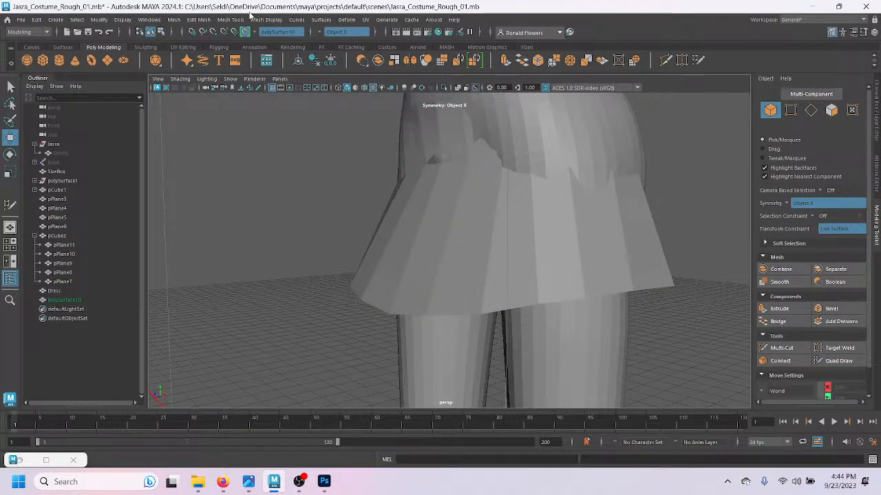
left_click(245, 33)
left_click(383, 279)
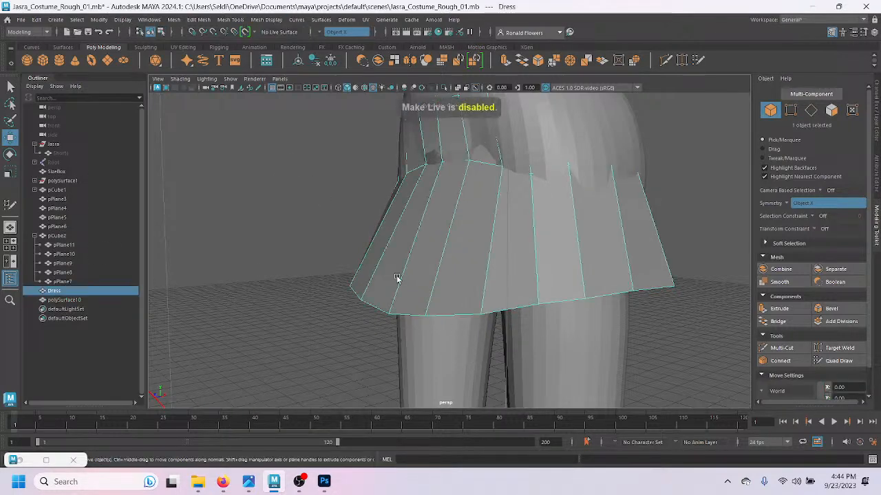
Step: Select two neighbouring hem vertices near the front side of the skirt and slide them along the Z axis
key("F9")
left_click_drag(366, 323, 520, 321)
left_click(481, 314)
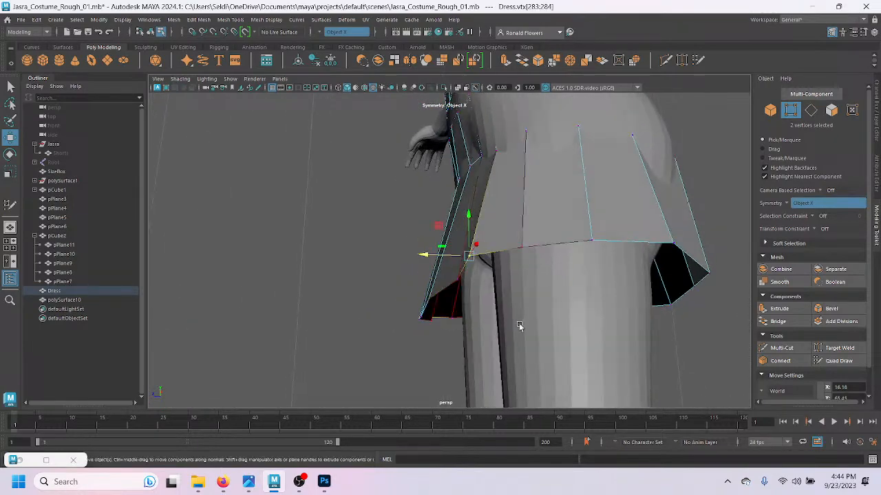
left_click_drag(428, 255, 444, 257)
left_click_drag(444, 261, 540, 338, "alt")
Step: Reselect the Dress mesh in vertex mode and slide its side hem vertices along Z to even their spacing
left_click(503, 346)
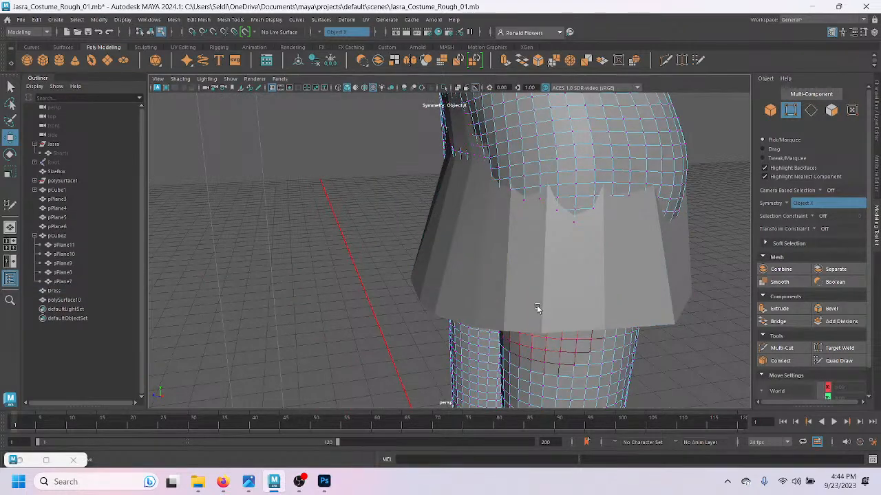
right_click_drag(354, 217, 389, 196)
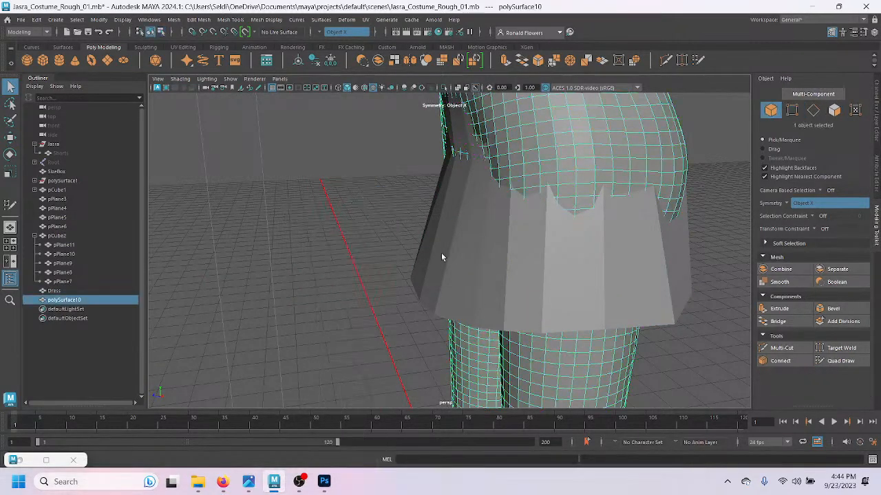
left_click(480, 326)
key("F9")
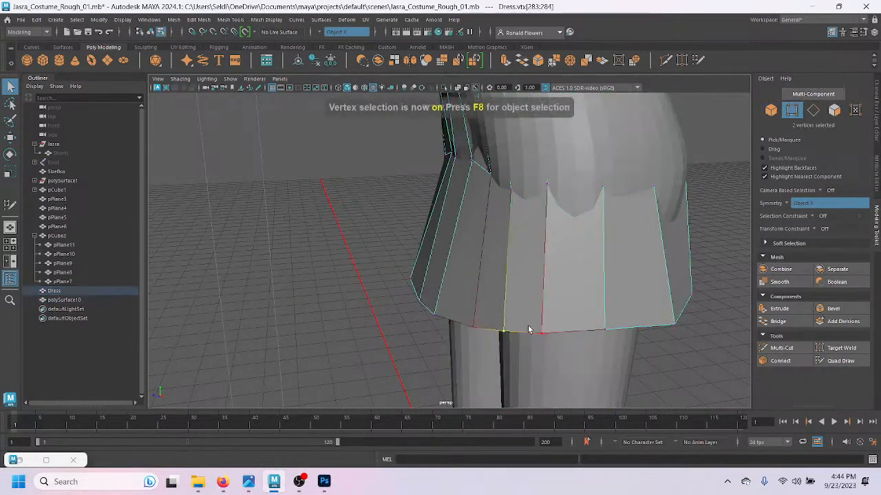
left_click(502, 336)
key("w")
middle_click_drag(509, 338, 514, 338)
left_click(505, 321)
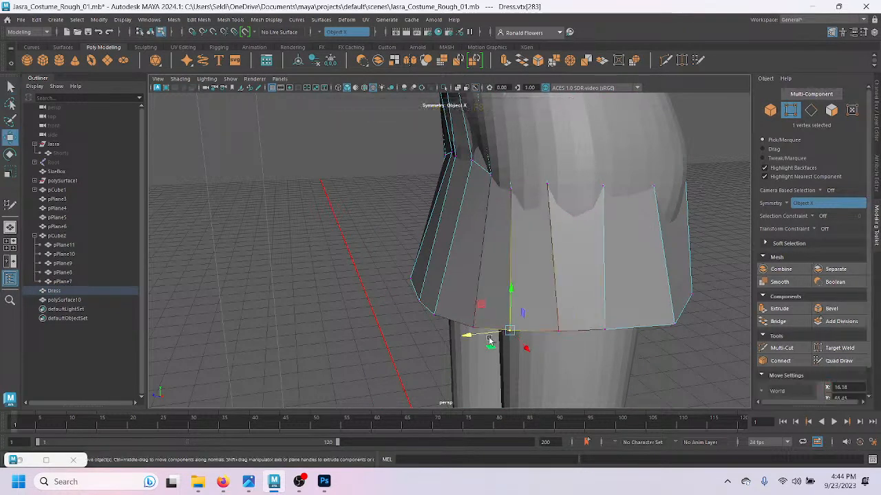
Step: Reposition the remaining hem vertices along the side and back of the skirt for a smoother, evenly spaced hemline
left_click(605, 329)
middle_click_drag(571, 334, 589, 330)
left_click(561, 328)
left_click_drag(529, 337, 422, 294)
left_click(421, 295)
left_click_drag(379, 266, 410, 276, "alt")
left_click_drag(633, 271, 502, 261, "alt")
left_click_drag(260, 273, 527, 286)
left_click_drag(541, 229, 496, 284, "alt")
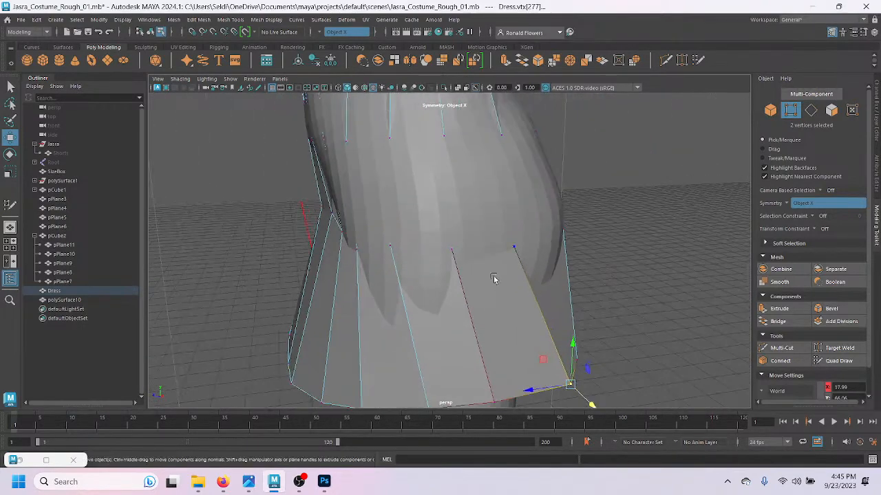
Step: Slide the vertex above the side-front hem along Z on the skirt's middle edge loop, and select its neighbour
left_click(503, 281)
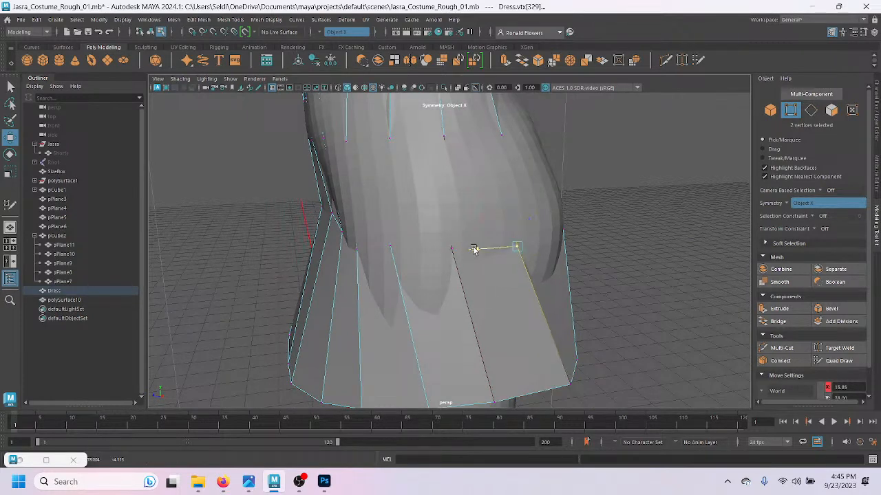
left_click(447, 249)
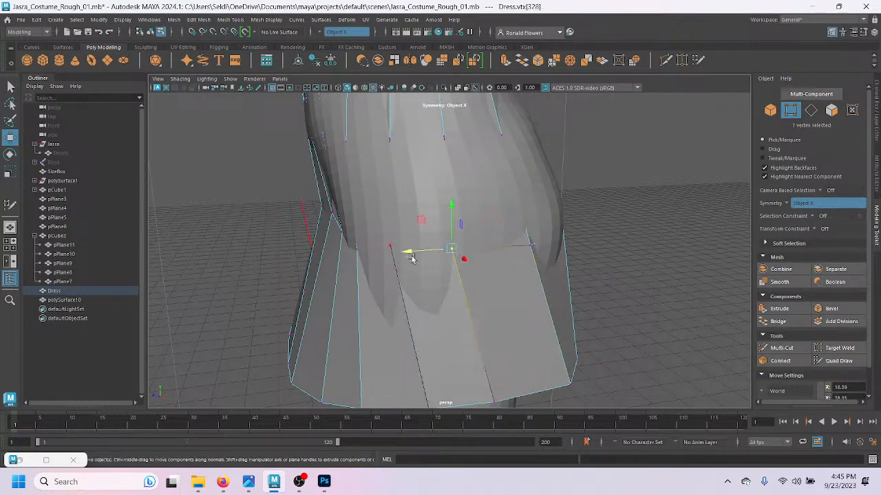
left_click(413, 258)
key("q")
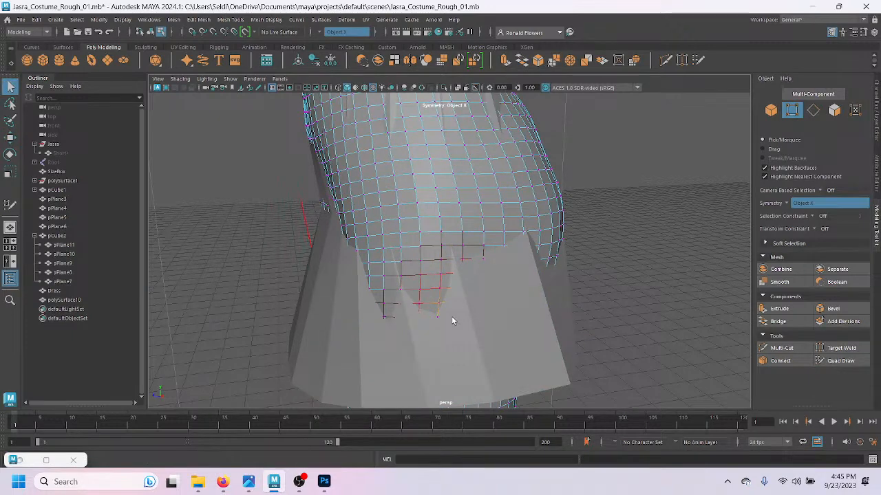
key("F9")
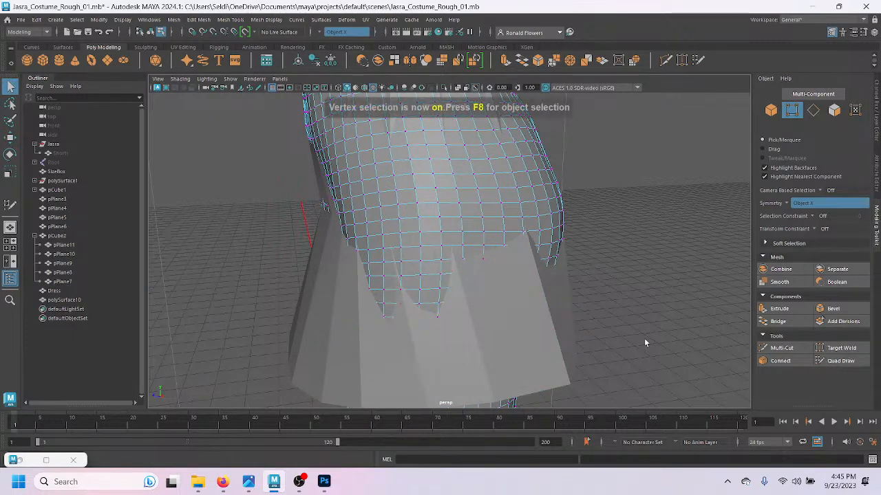
key("ctrl+z")
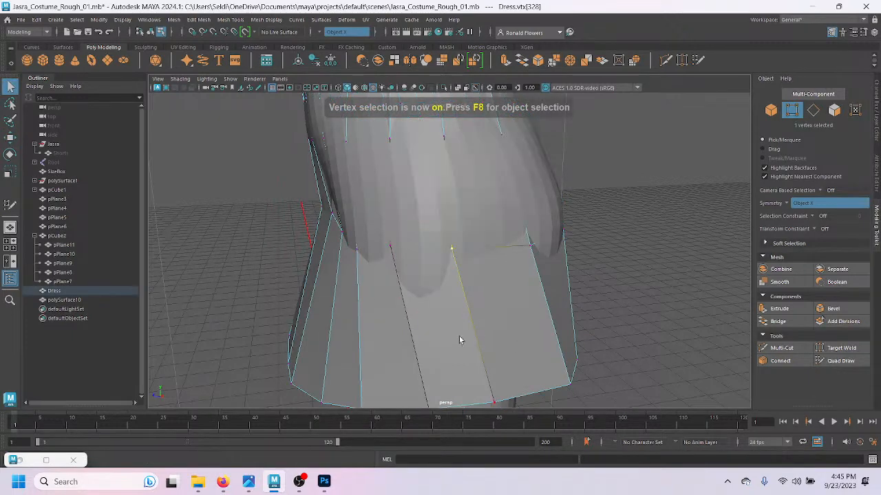
key("w")
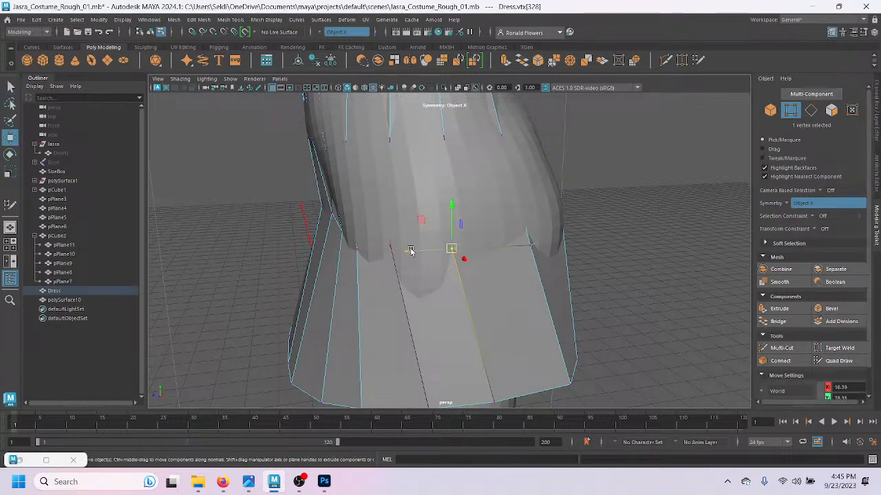
key("Up")
key("Down")
key("Left")
left_click(346, 176)
left_click(492, 184)
left_click(542, 181, "shift")
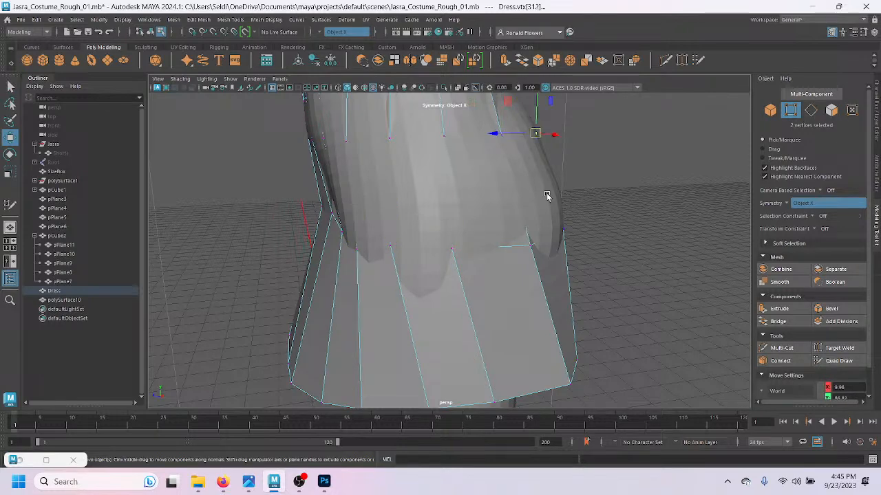
left_click(489, 190)
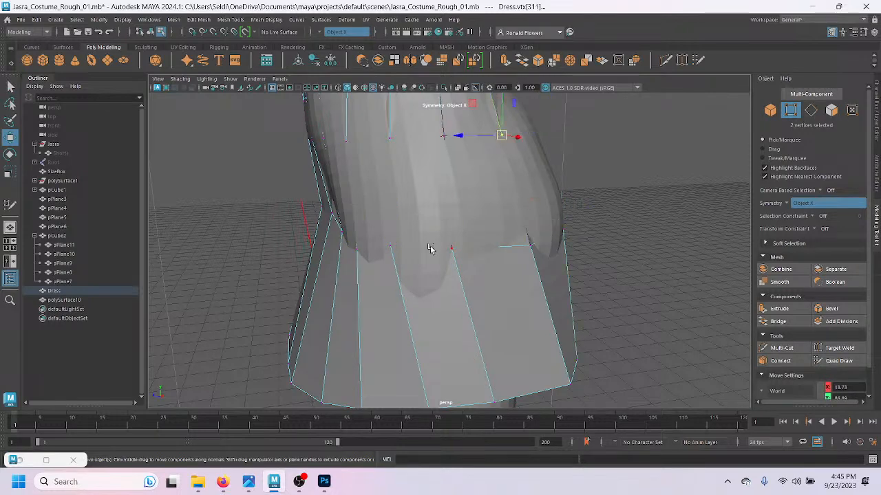
Step: Slide the next two vertices on the skirt's middle edge loop along Z to even their spacing over the hip
left_click(450, 250)
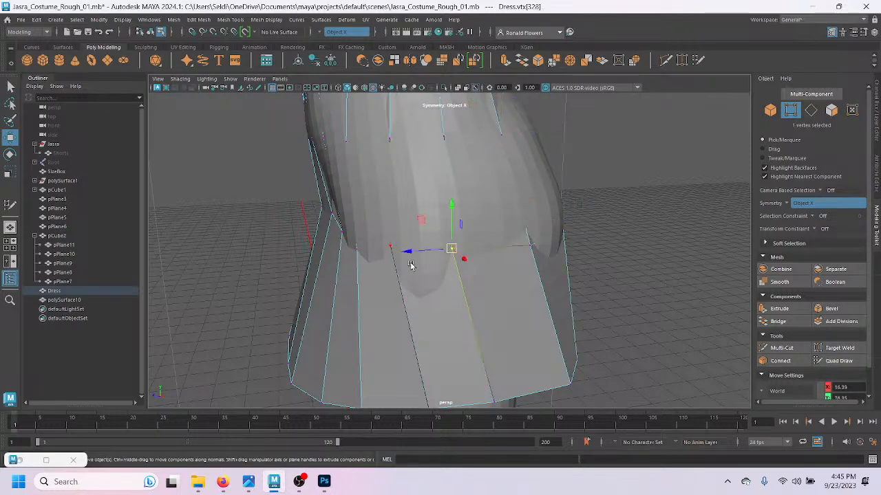
left_click_drag(409, 252, 431, 255)
left_click(389, 247)
left_click_drag(346, 250, 368, 250)
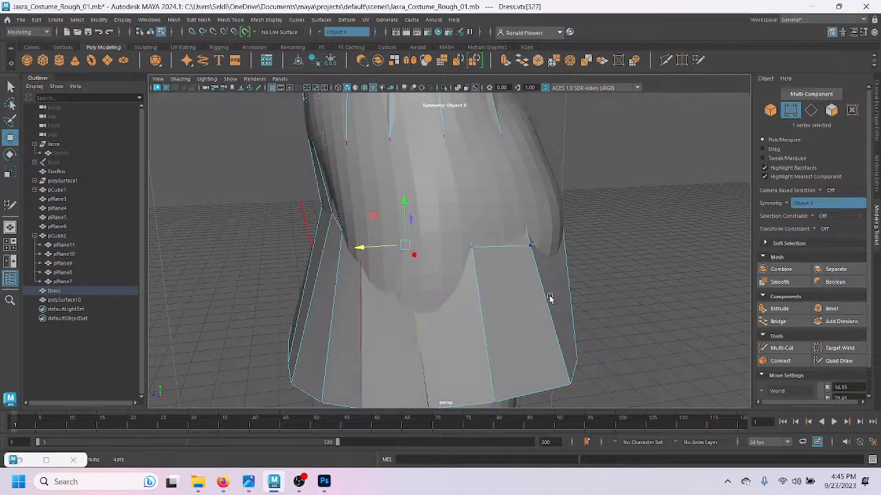
Step: Return to object selection and hide the polySurface10 body mesh, leaving the Dress in view
left_click_drag(539, 309, 390, 288, "alt")
scroll(403, 281, "down", 5)
key("q")
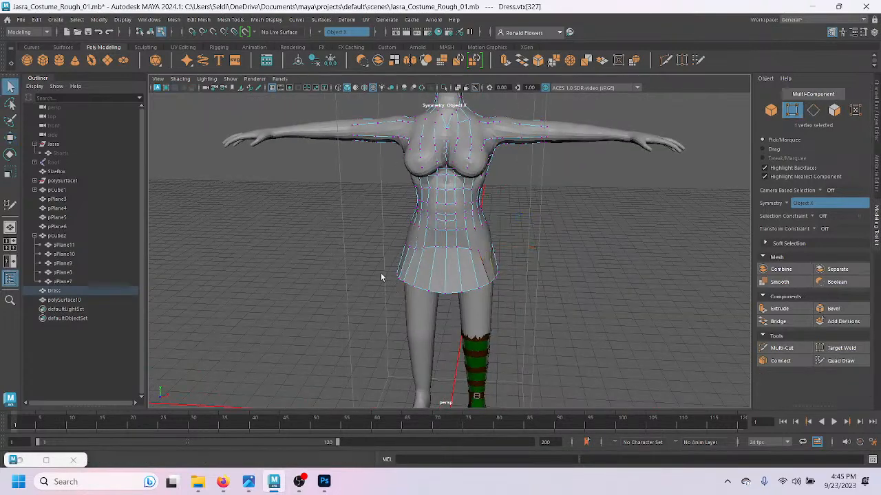
right_click(451, 241)
left_click(494, 193)
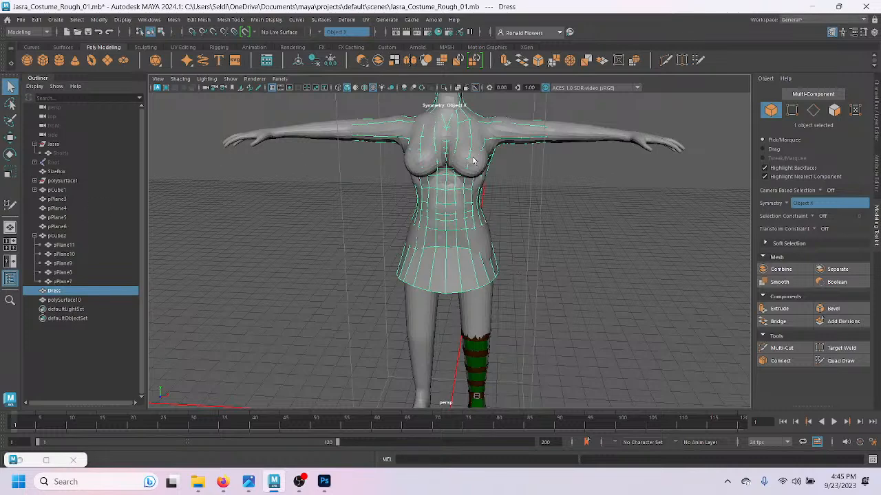
left_click(559, 139)
key("ctrl+h")
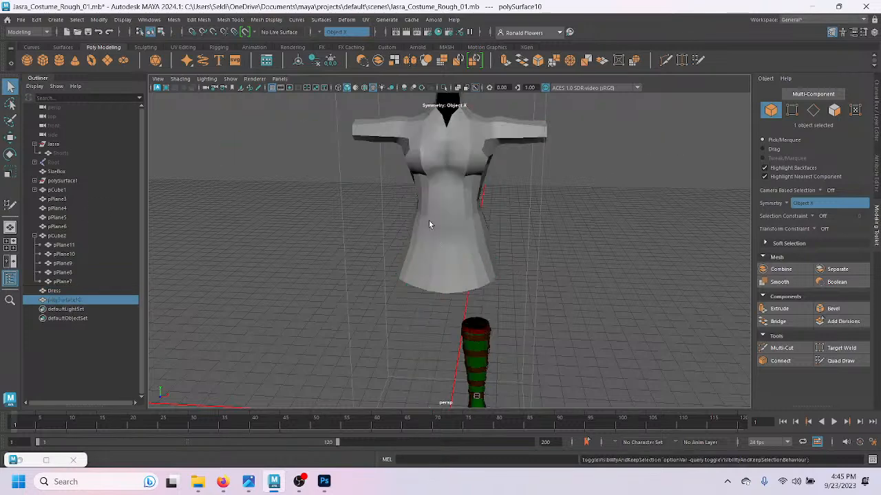
Step: Frame the Dress in the front view, switch it to edge selection, and turn symmetry off
left_click(470, 258)
key("space")
key("space")
key("f")
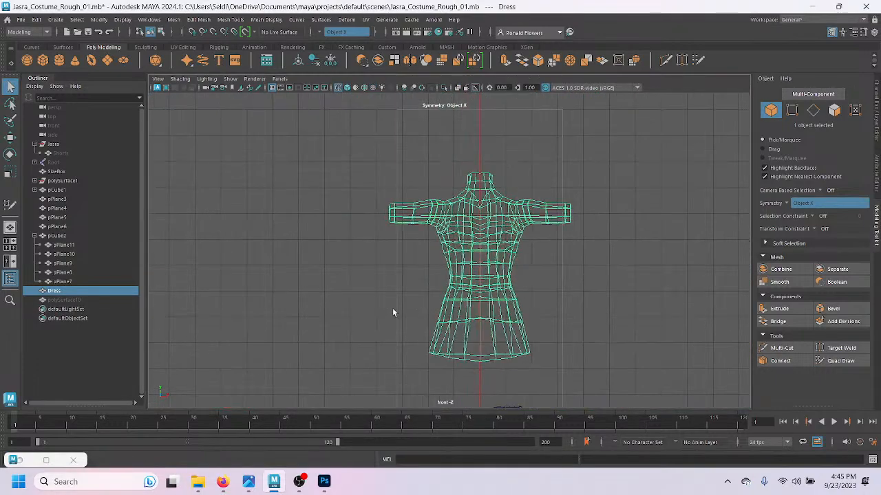
key("F10")
scroll(413, 326, "up", 3)
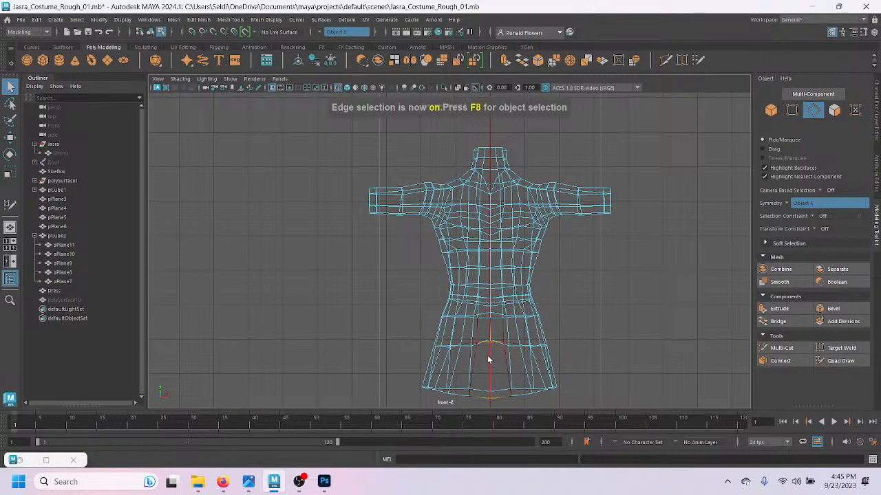
left_click(319, 36)
left_click(336, 33)
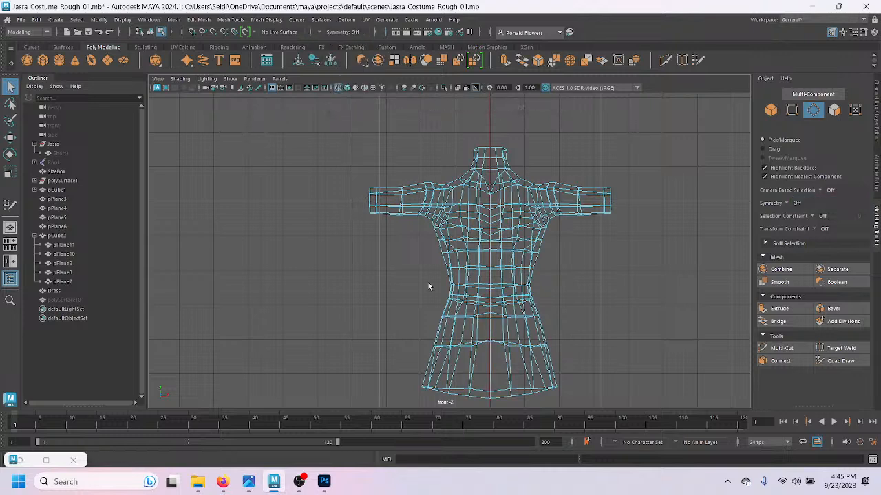
Step: Select the Dress's full vertical centre edge loops on the front and back, and detach the mesh along them
double_click(490, 376)
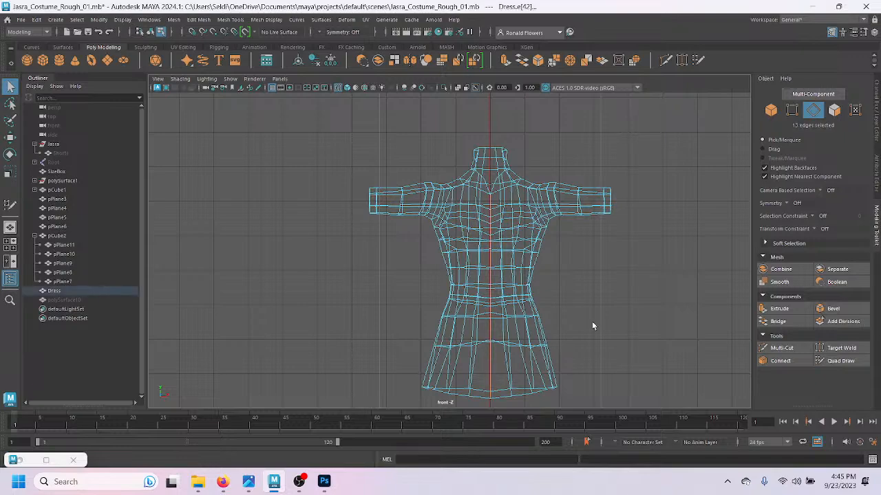
key("space")
key("space")
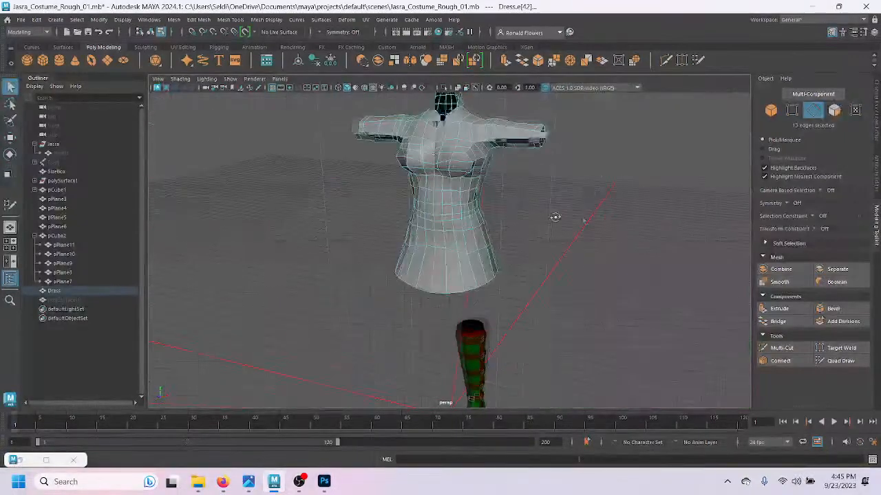
right_click_drag(456, 228, 503, 178, "alt")
middle_click_drag(503, 177, 534, 330, "alt")
left_click_drag(534, 330, 475, 304, "alt")
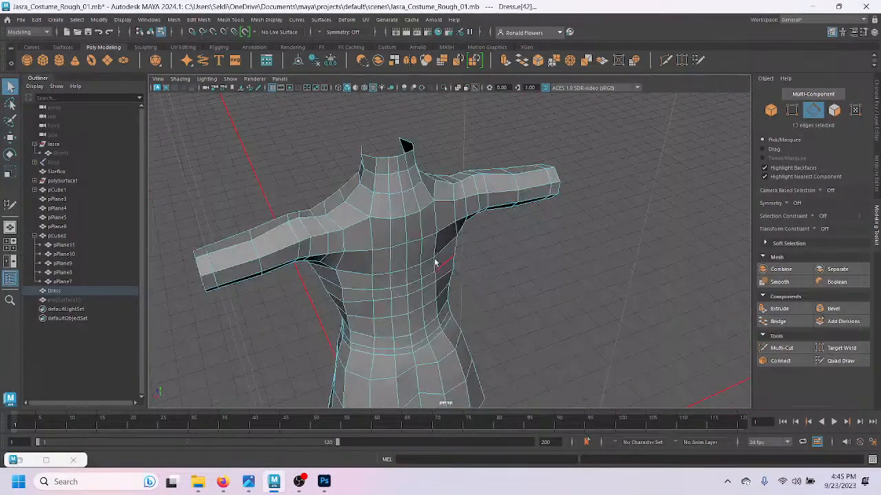
left_click_drag(405, 205, 510, 285, "alt")
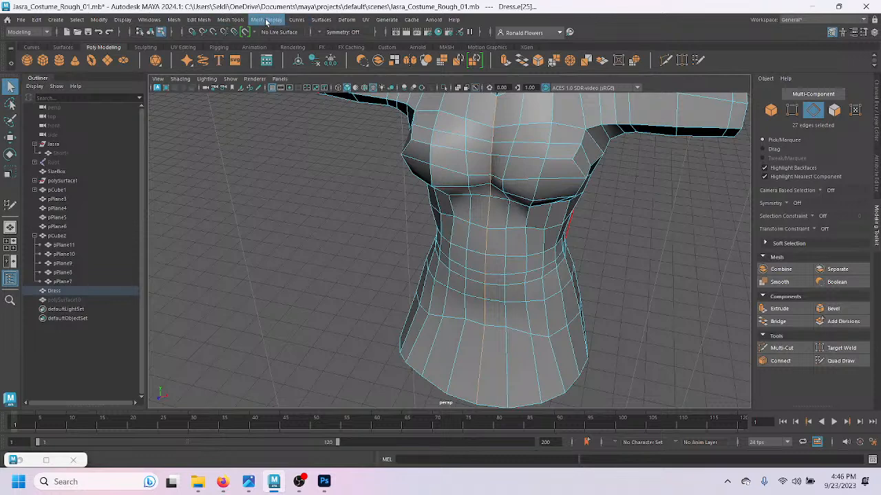
left_click(199, 19)
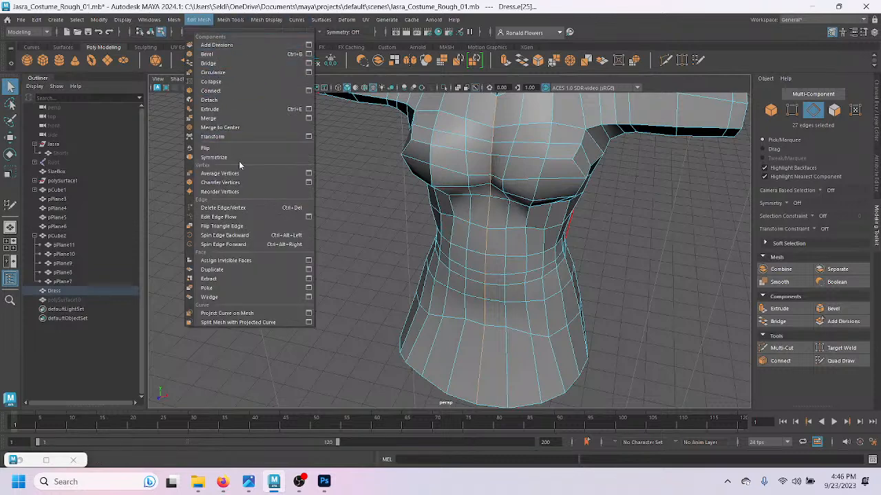
left_click(221, 104)
Step: Return the Dress to object selection and separate it into its two detached halves
right_click_drag(349, 183, 427, 168)
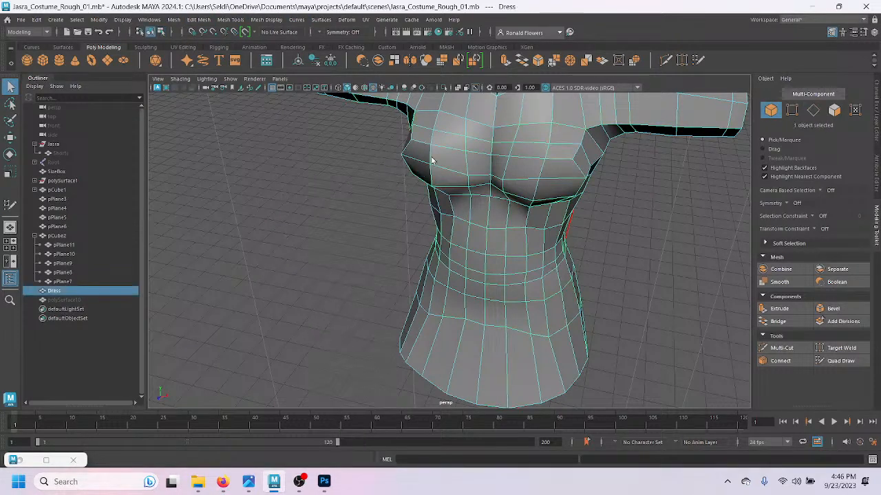
left_click(173, 19)
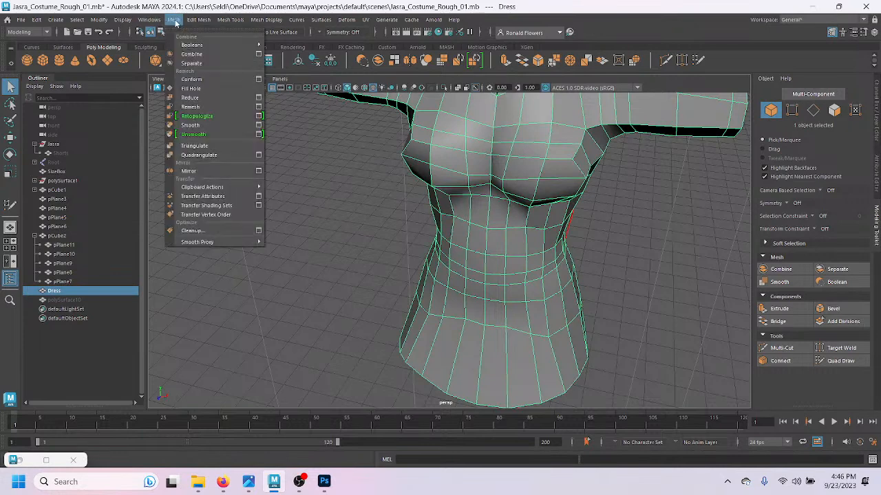
left_click(193, 63)
Step: Hide both separated dress halves, first polySurface12 and then polySurface11
left_click(403, 181)
left_click(417, 165)
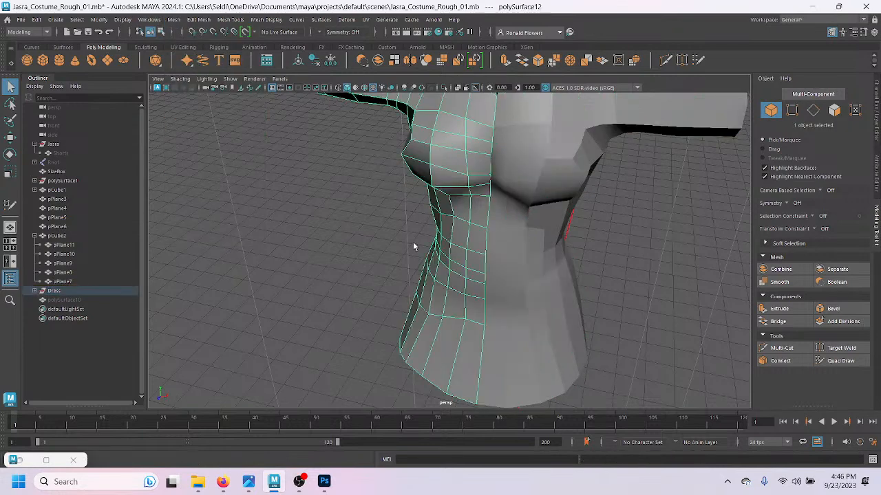
key("ctrl+h")
left_click(529, 232)
scroll(527, 234, "down", 5)
left_click_drag(515, 242, 381, 271, "alt")
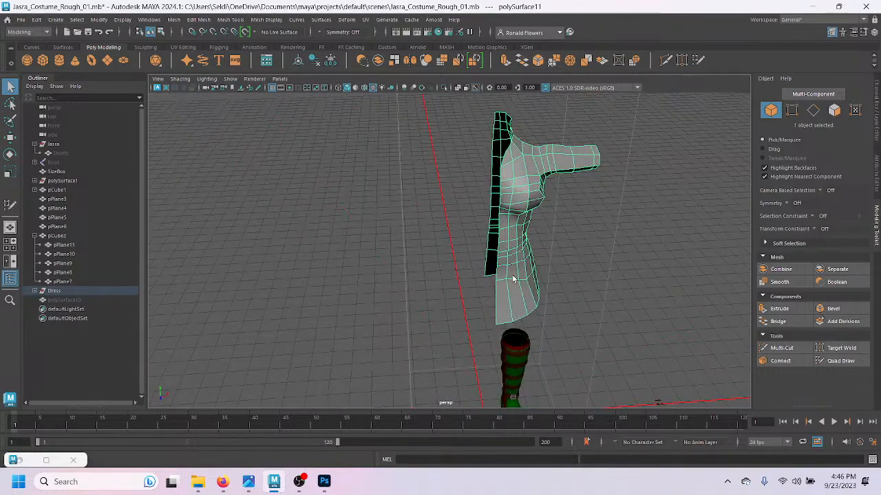
key("ctrl+h")
left_click(62, 152)
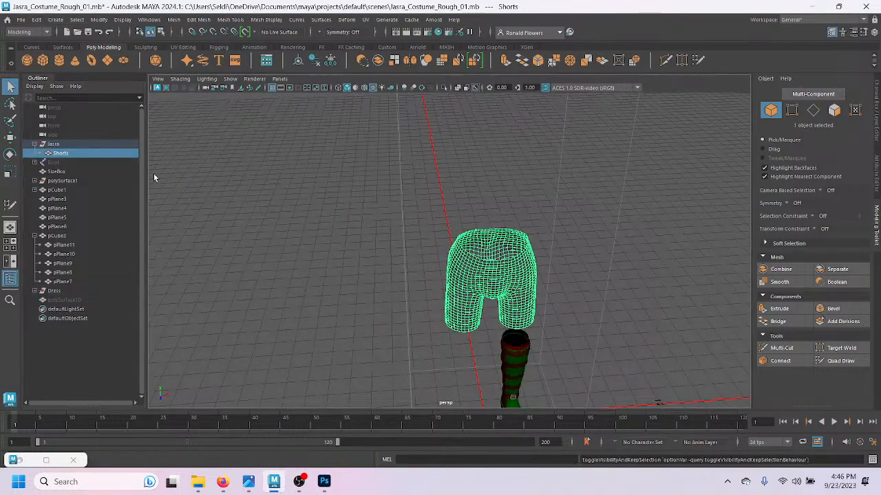
left_click(34, 144)
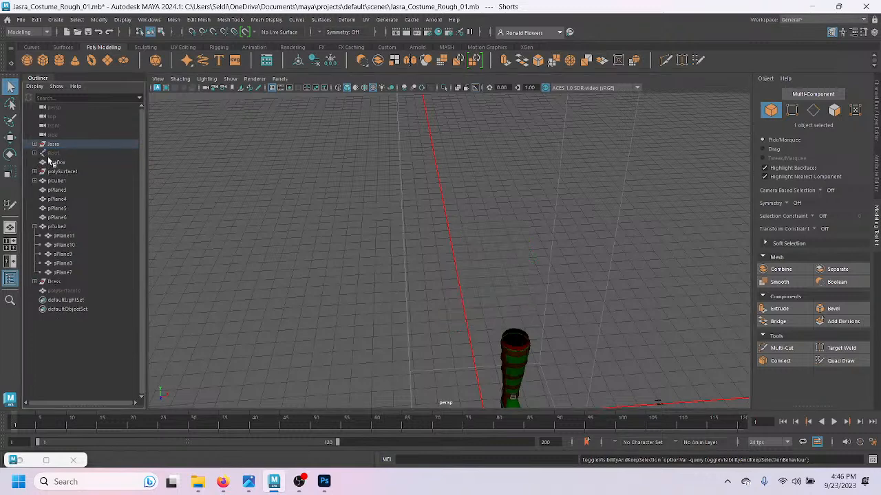
left_click(35, 145)
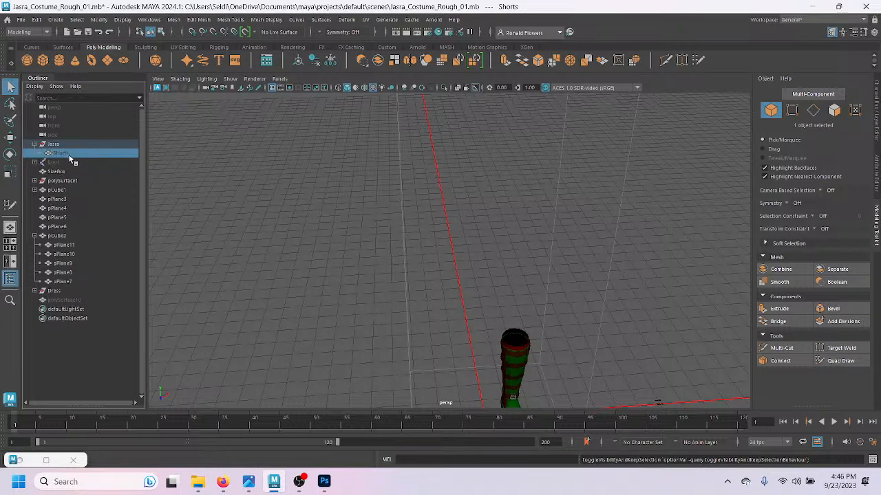
Step: Unhide the polySurface10 body mesh and keep it selected
left_click(73, 300)
key("h")
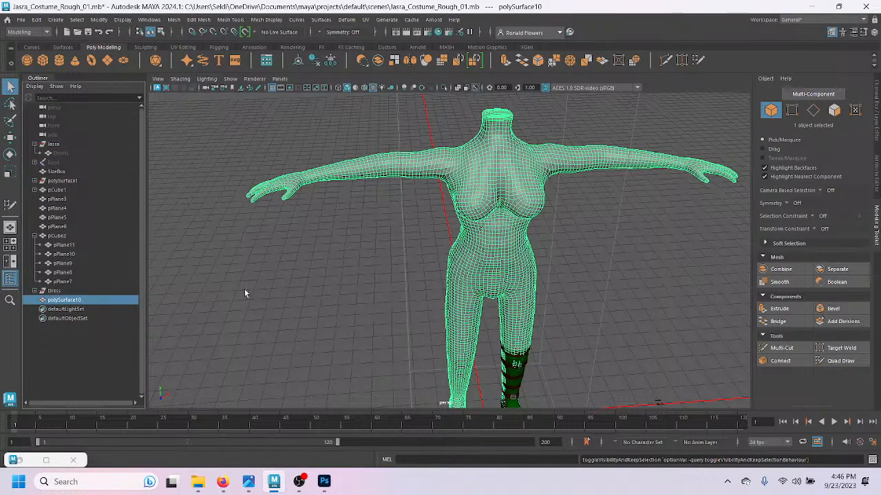
left_click(509, 261)
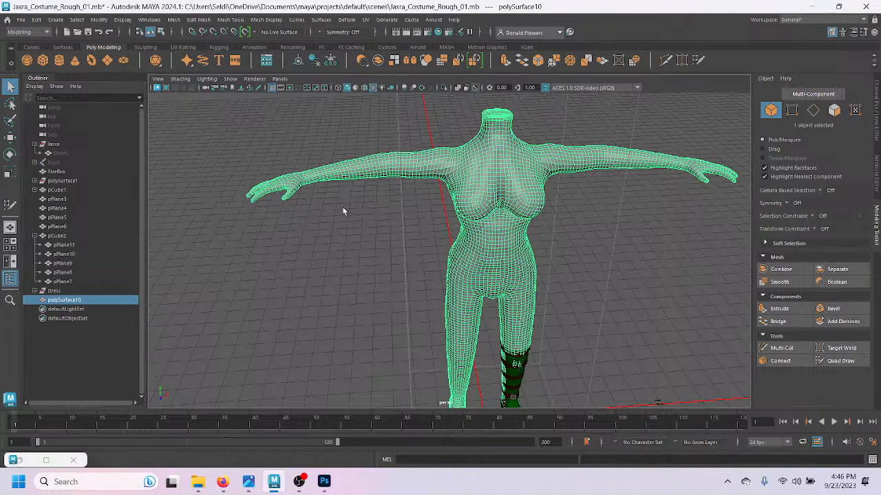
Step: Select the body mesh's vertical centre edge loop all the way around the torso, and detach polySurface10 along it
scroll(558, 267, "up", 10)
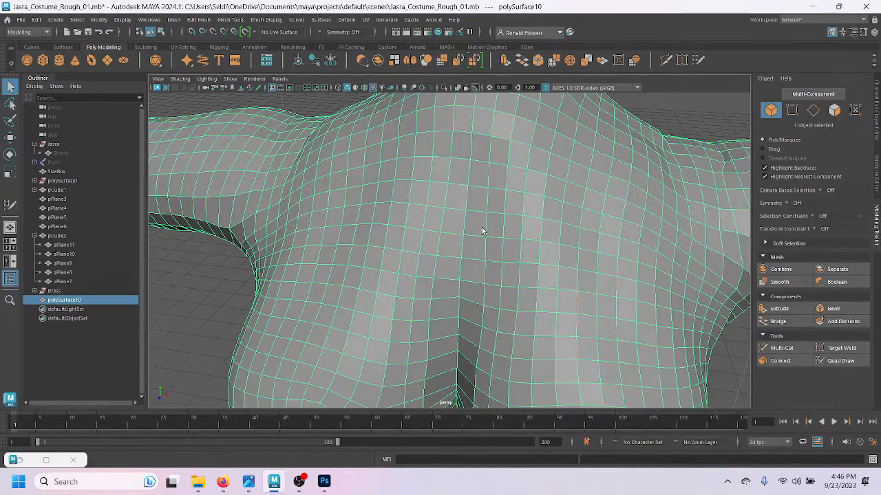
key("ctrl+F10")
scroll(572, 222, "down", 5)
left_click_drag(554, 188, 373, 176, "alt")
middle_click_drag(434, 298, 472, 202, "alt")
scroll(471, 202, "up", 5)
left_click_drag(419, 269, 540, 240, "alt")
left_click_drag(304, 241, 399, 190, "alt")
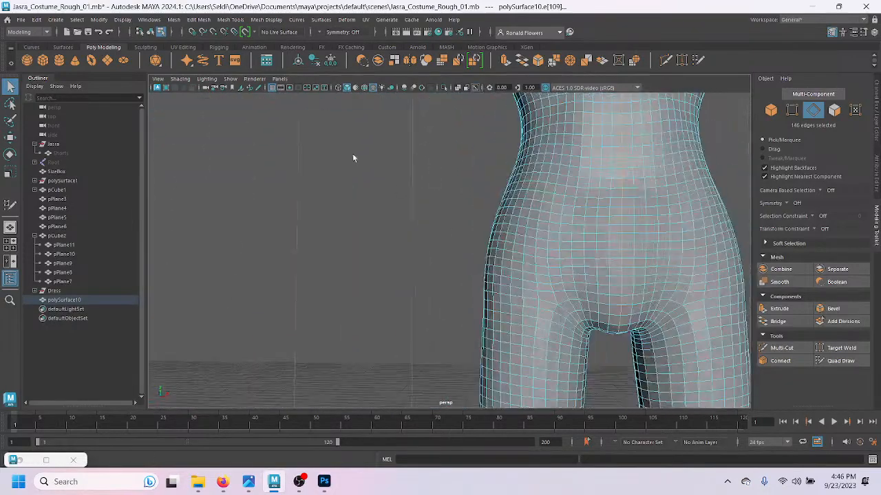
left_click(204, 20)
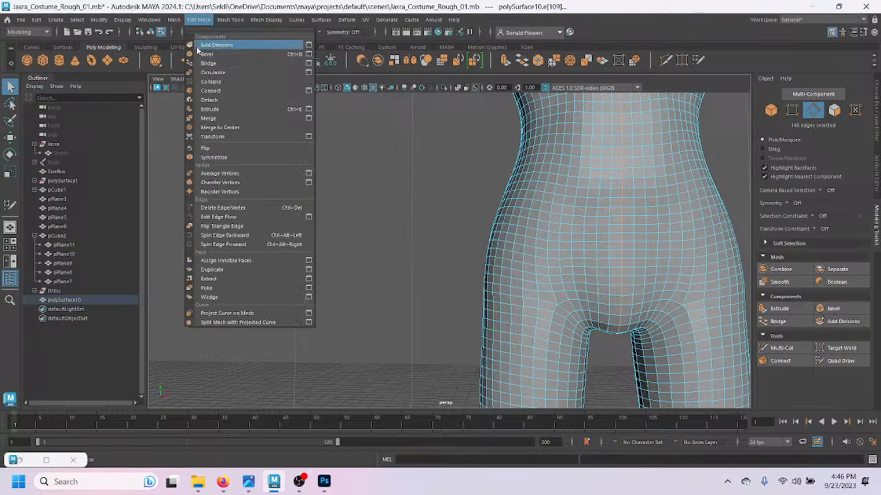
left_click(221, 101)
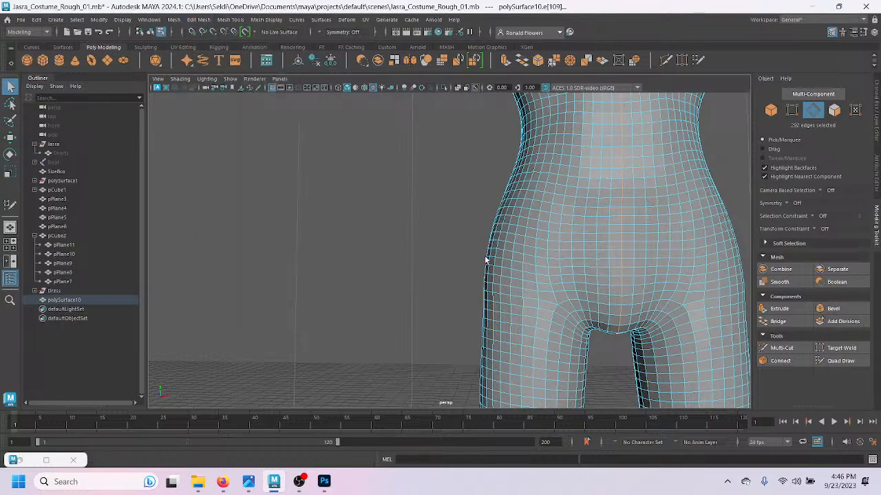
key("f")
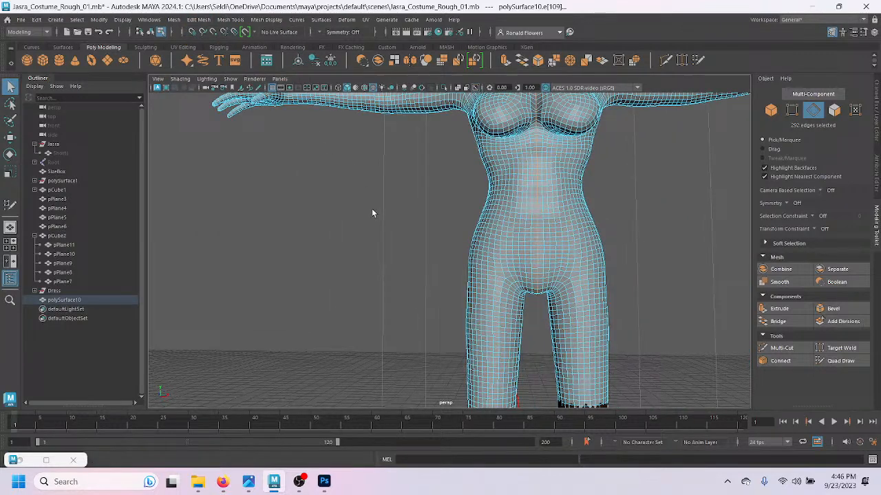
Step: Return the body mesh to object selection, separate it into its two halves, and hide the half left of the centre line
key("F8")
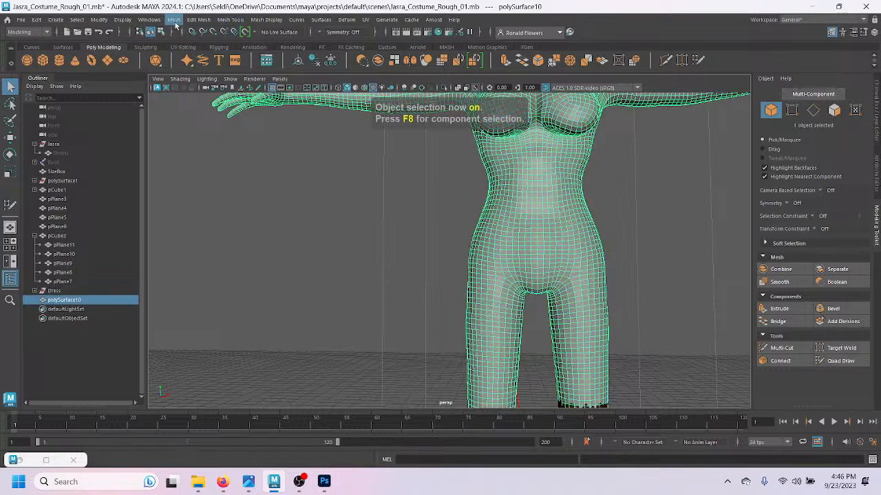
left_click(174, 20)
left_click(189, 60)
left_click(385, 290)
left_click(486, 221)
key("ctrl+h")
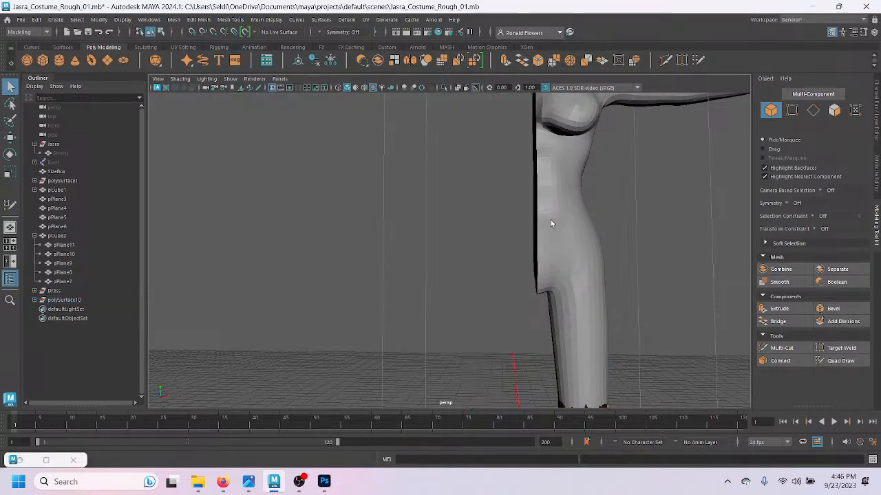
Step: Select the whole open border edge loop along the centre line of the remaining body half, polySurface13
key("F10")
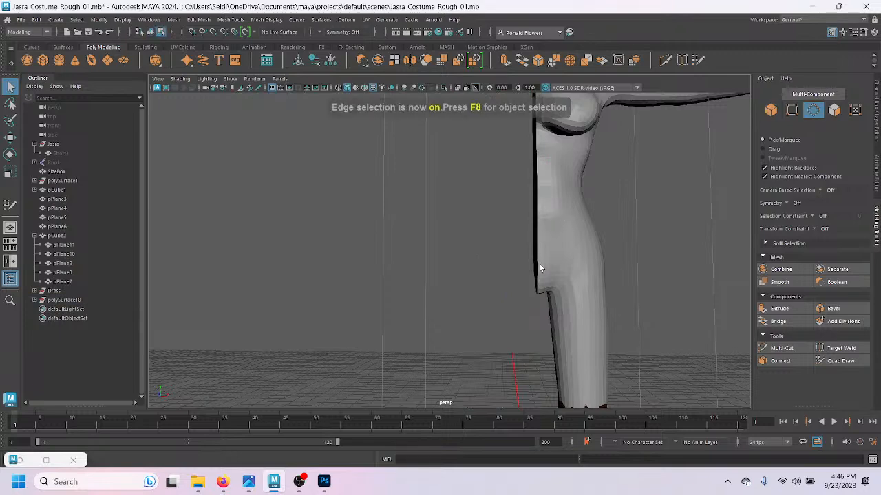
scroll(637, 251, "up", 5)
double_click(532, 246)
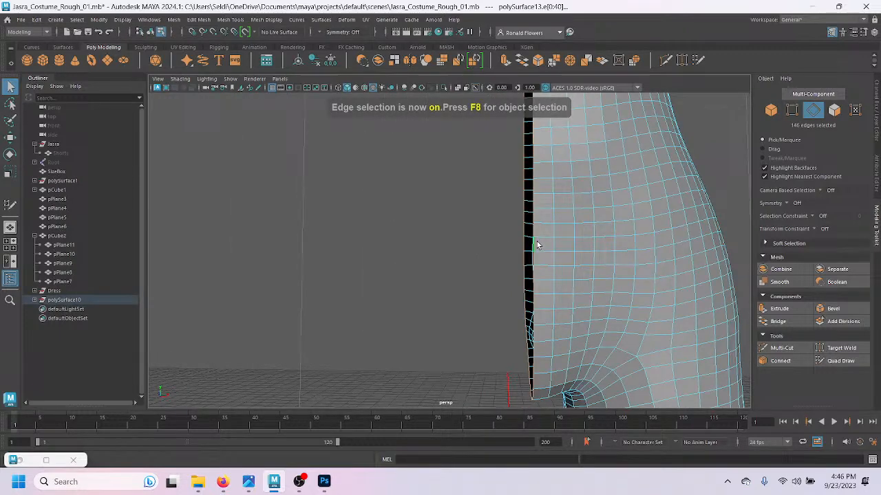
left_click_drag(438, 334, 447, 303, "alt")
key("space")
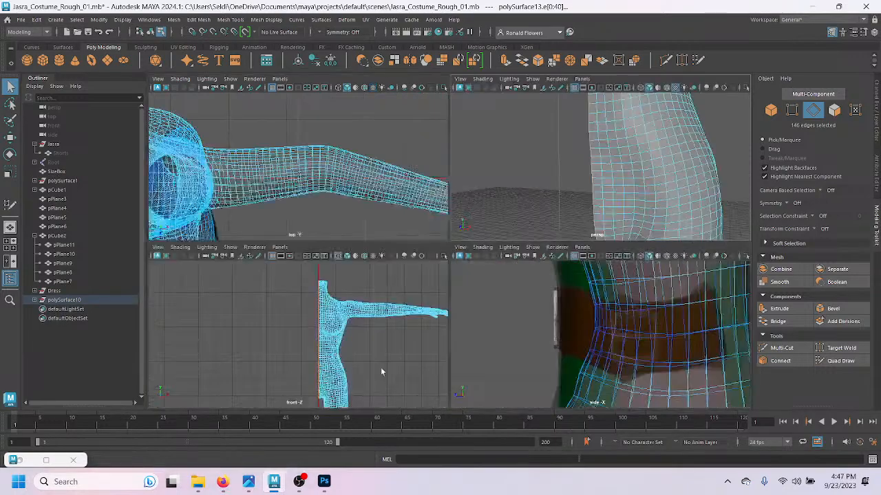
key("space")
middle_click_drag(408, 334, 358, 289, "alt")
Step: Scale the selected centre border edges flat along X so they line up on the centre line in the front view
key("w")
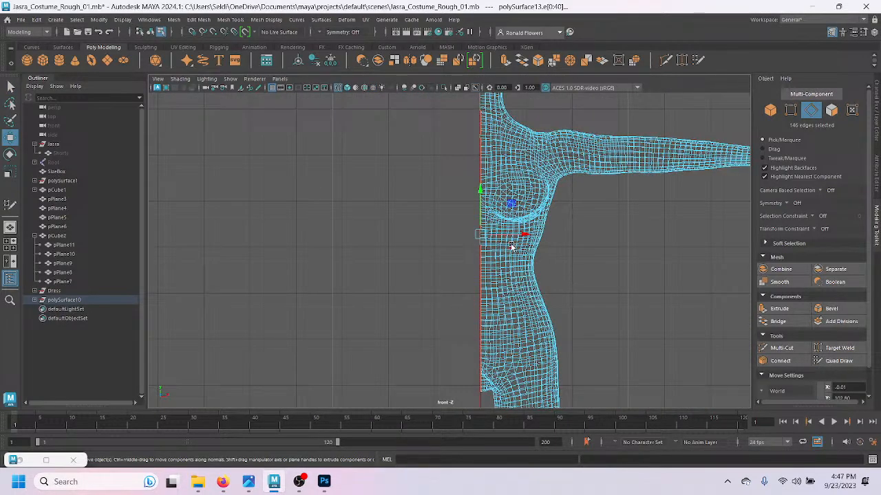
key("r")
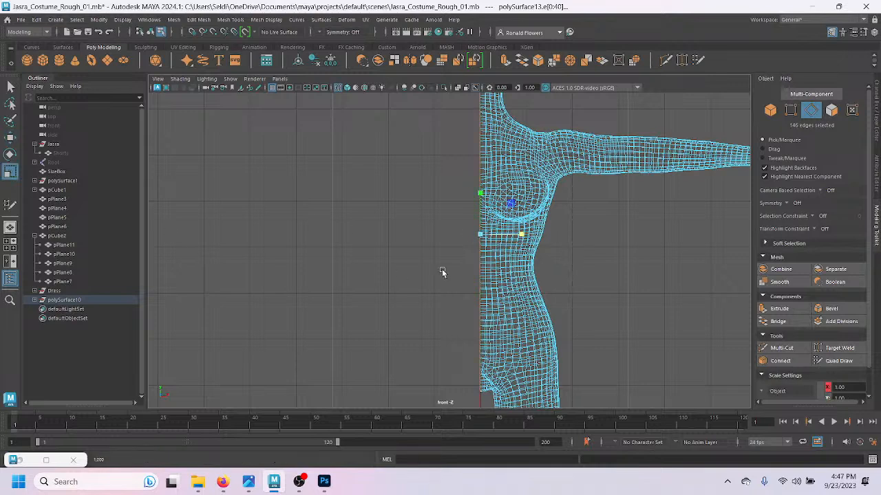
key("w")
left_click_drag(521, 234, 476, 277)
key("q")
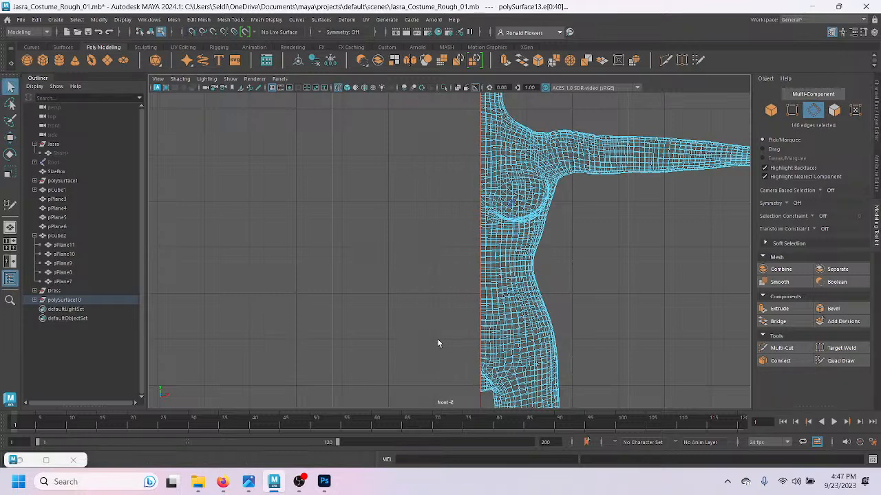
Step: Return the body half to object selection and activate the Move tool to show its pivot
key("F8")
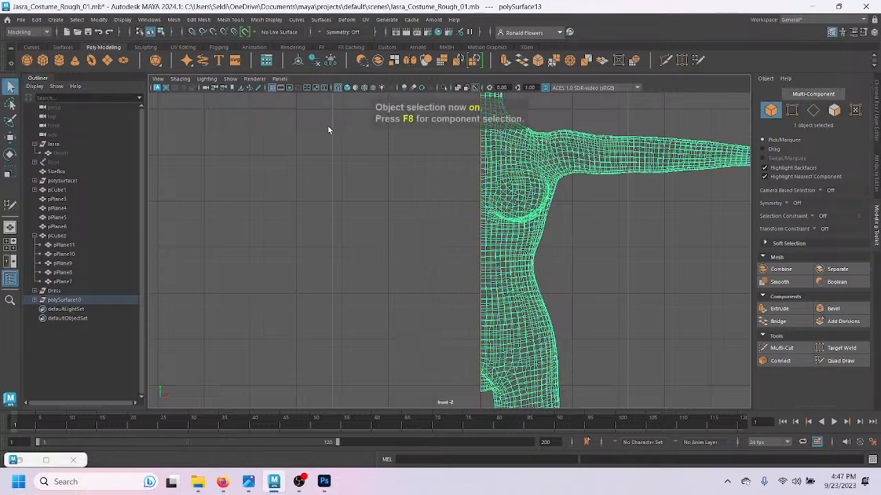
key("w")
scroll(527, 318, "down", 5)
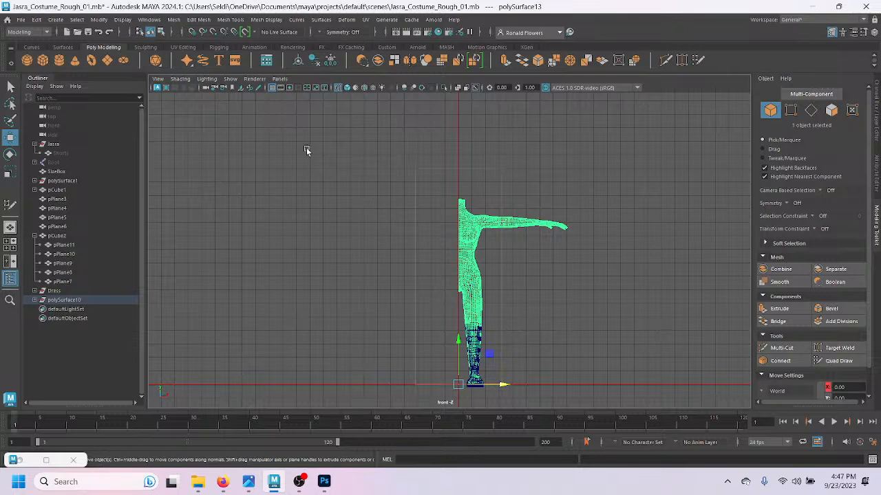
left_click(173, 20)
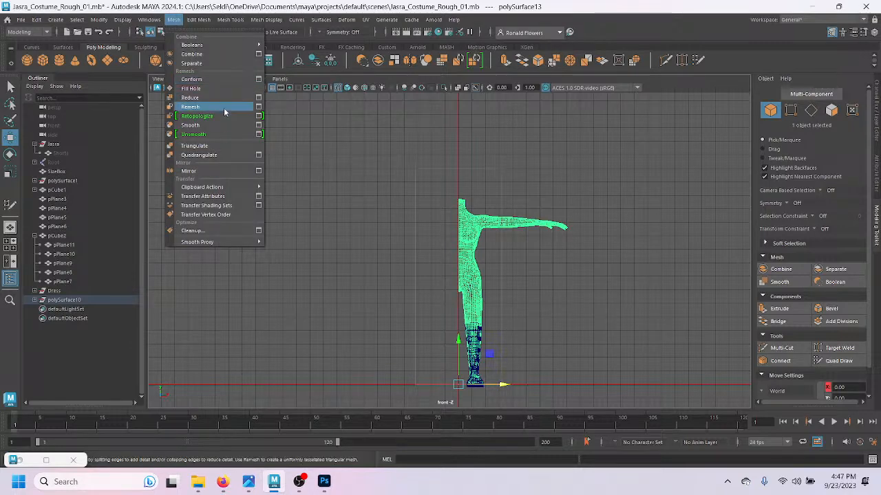
left_click(258, 130)
left_click(444, 232)
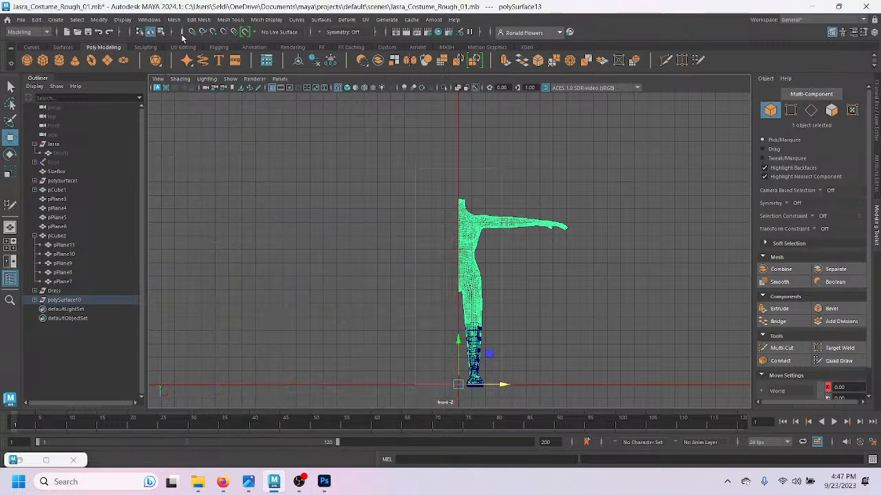
left_click(175, 22)
left_click(263, 171)
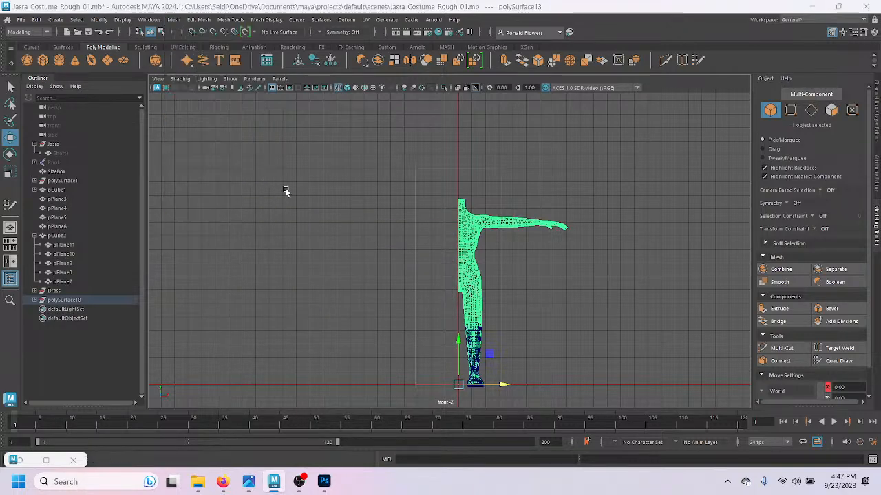
left_click_drag(417, 238, 366, 142)
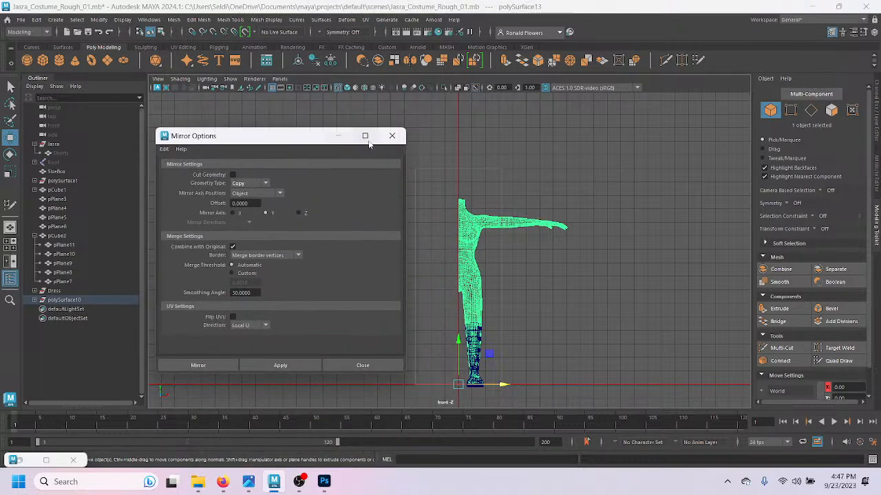
left_click(391, 136)
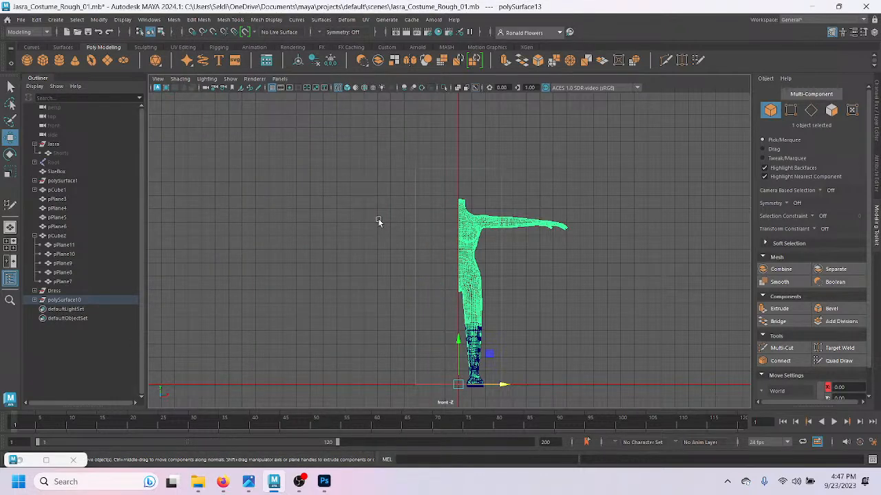
Step: Open the Mirror options for the selected body half
right_click_drag(379, 205, 379, 222, "shift")
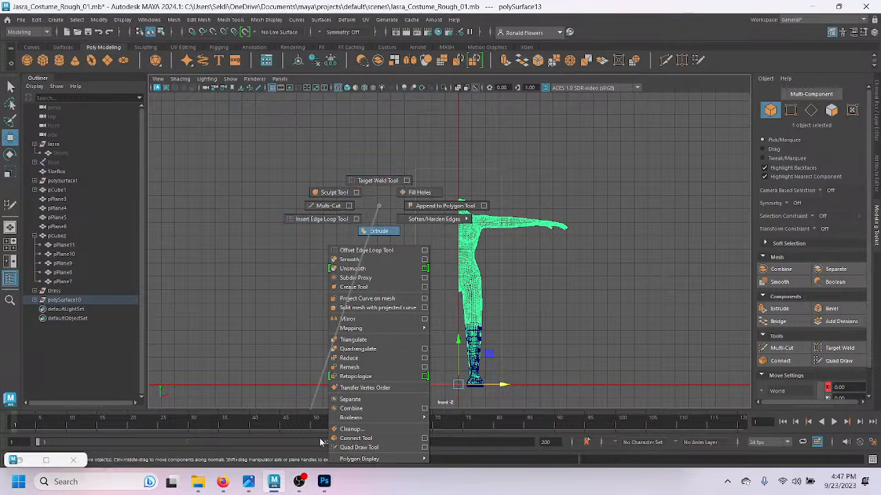
left_click(425, 319)
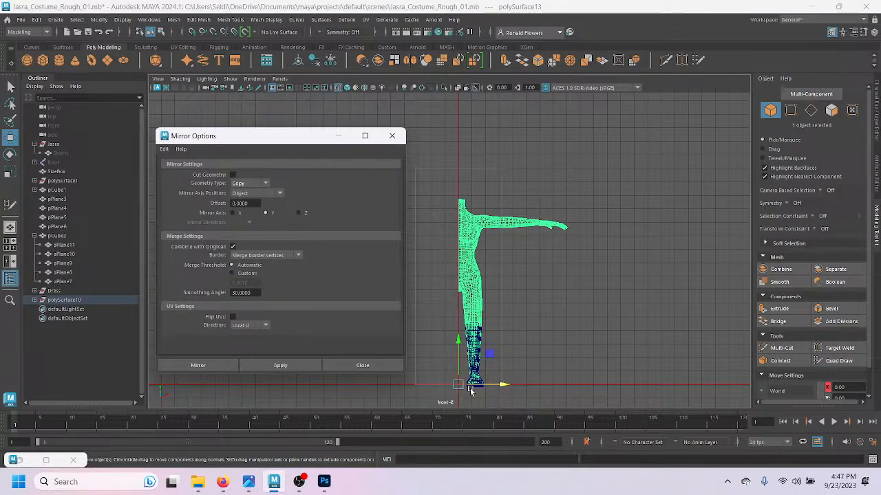
Step: Try shifting the body half's pivot away from the centre along X, and undo the pivot move
left_click(504, 386)
key("d")
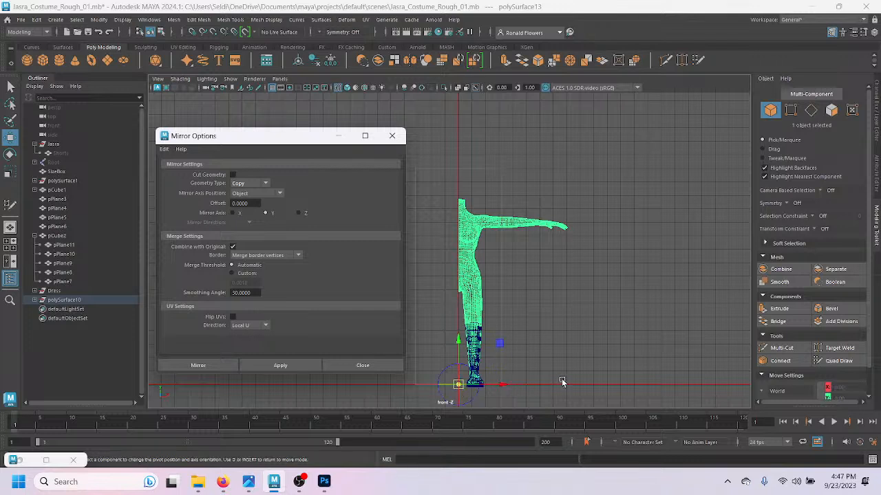
left_click_drag(512, 386, 660, 369)
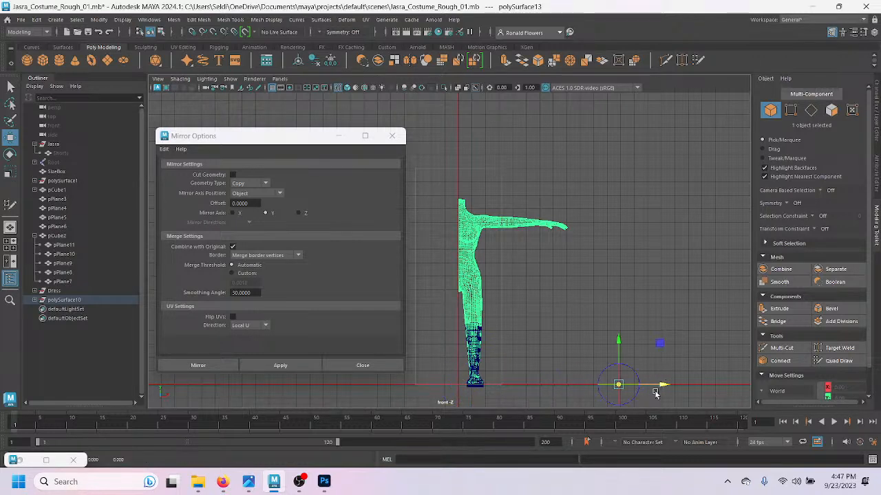
key("ctrl+z")
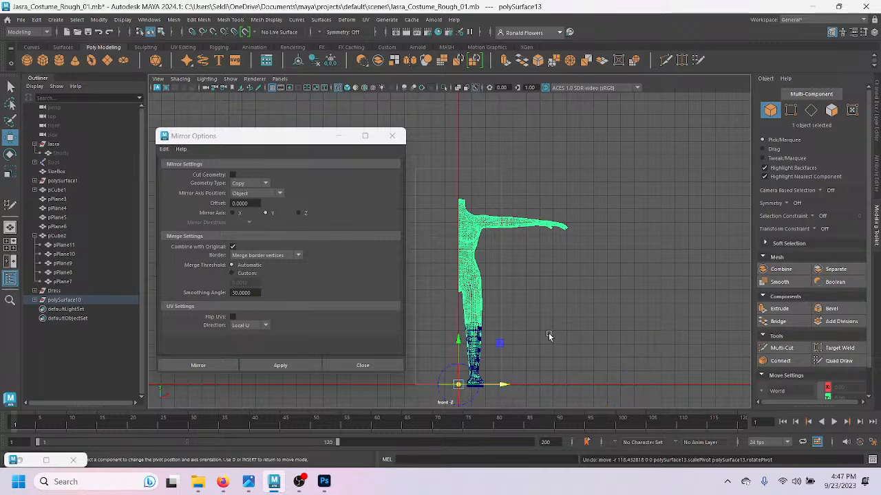
left_click_drag(506, 387, 458, 402)
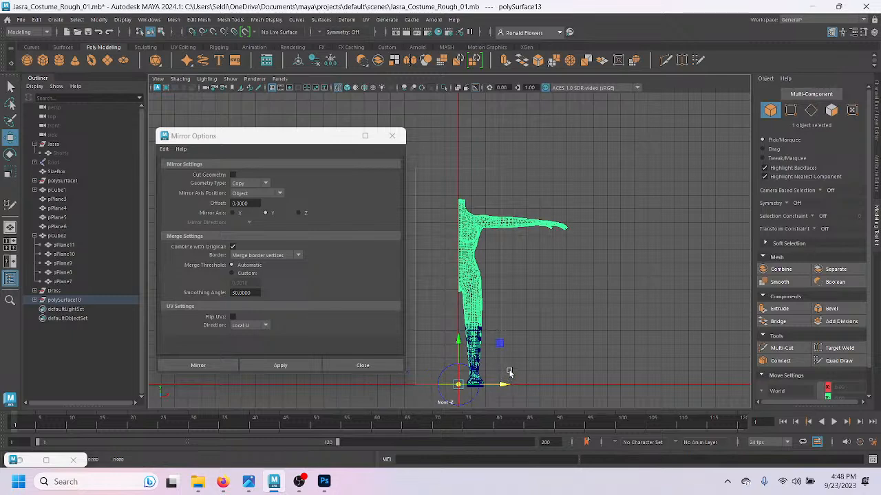
Step: Mirror the body half along the X axis with the axis position set to Object, merging the border vertices, and close the options
left_click(280, 193)
left_click(280, 193)
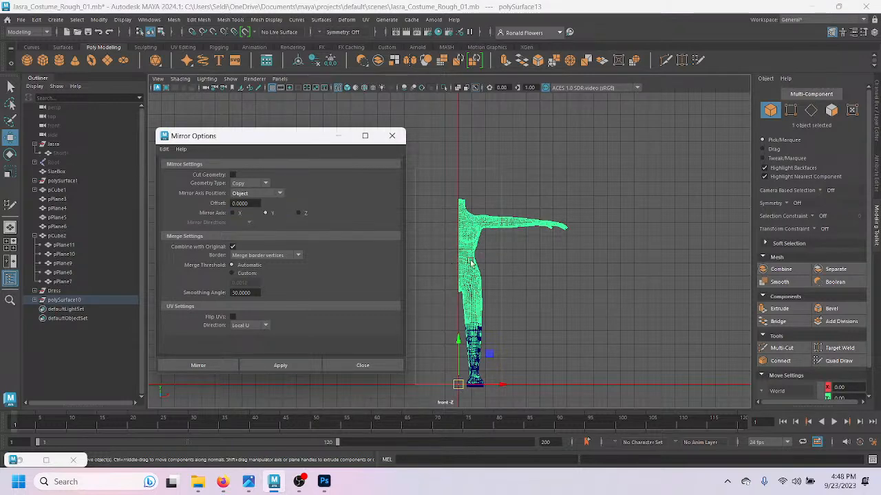
left_click(270, 195)
left_click(262, 211)
left_click(271, 196)
left_click(265, 213)
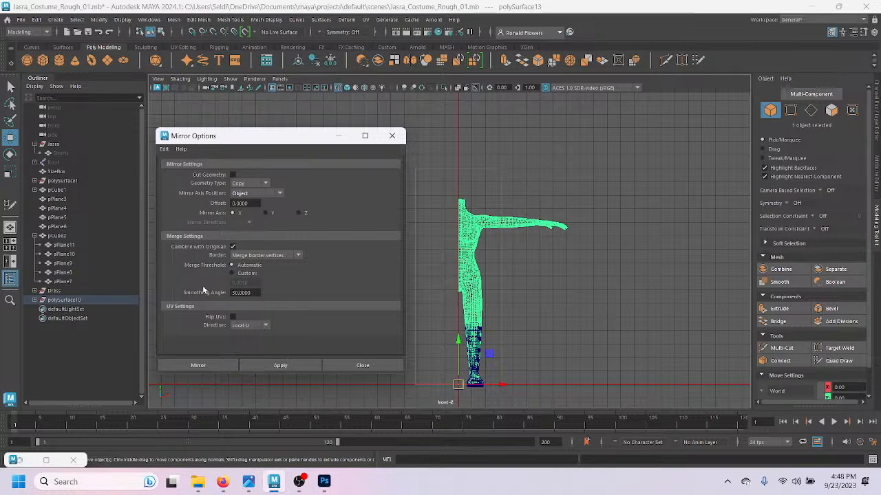
left_click(295, 368)
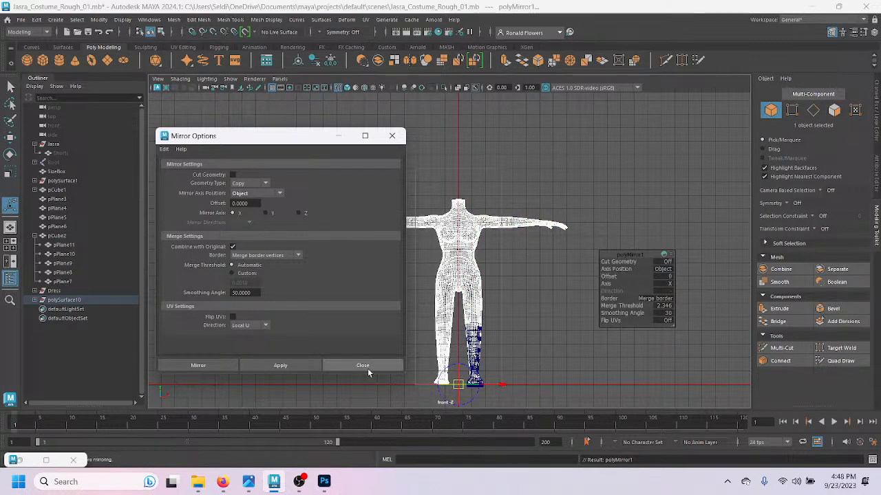
left_click(367, 367)
Step: Hide the mirrored body mesh and unhide the polySurface11 half inside the Dress group
left_click(520, 292)
left_click(488, 310)
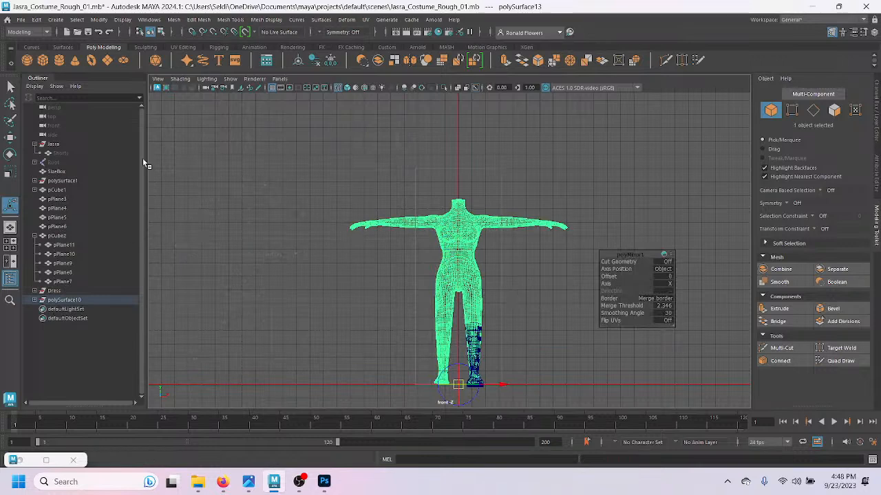
key("h")
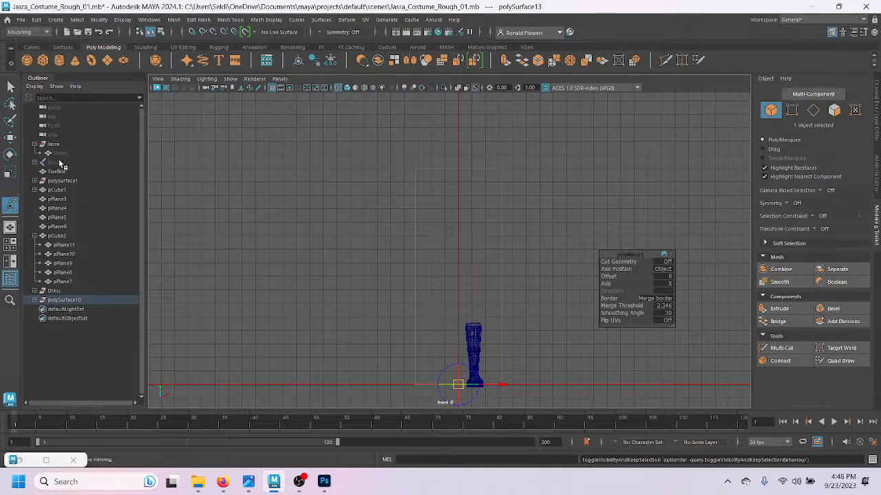
left_click(35, 291)
left_click(77, 302)
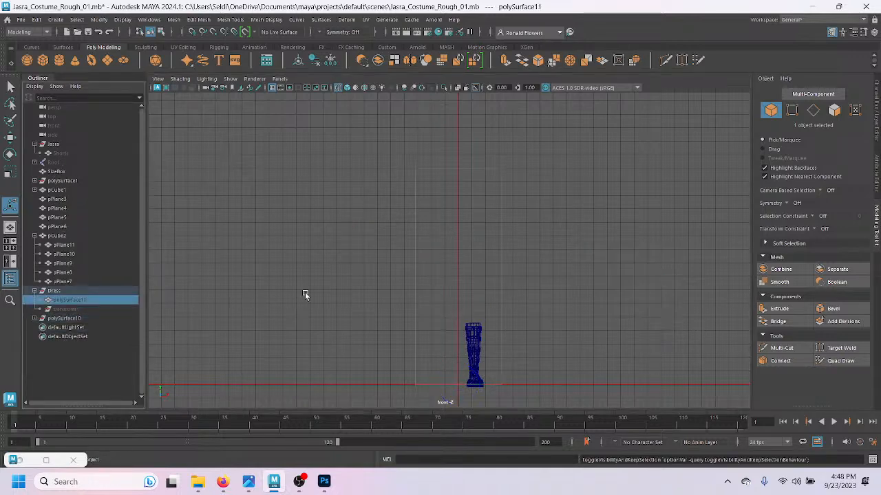
key("h")
Step: Select the dress half's border edge loop in edge mode, deselect the skirt hem edges, and activate the Move tool
scroll(493, 275, "up", 3)
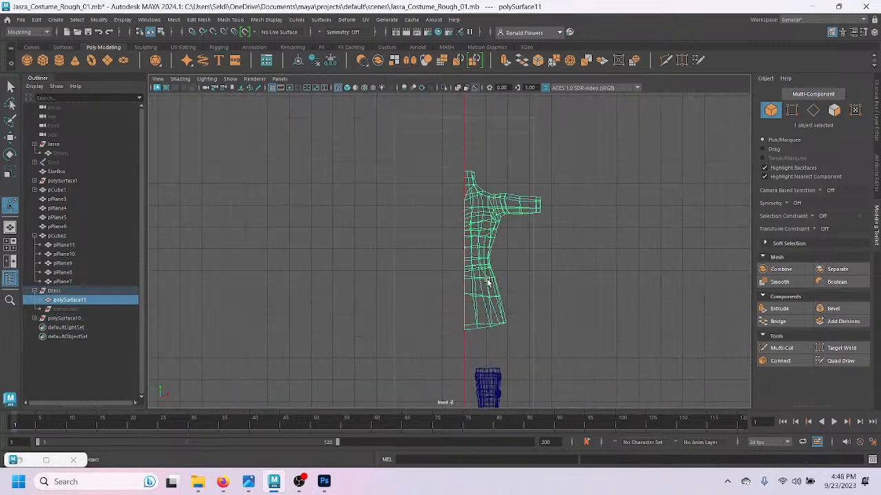
scroll(488, 282, "up", 3)
right_click_drag(428, 206, 433, 184)
double_click(475, 374)
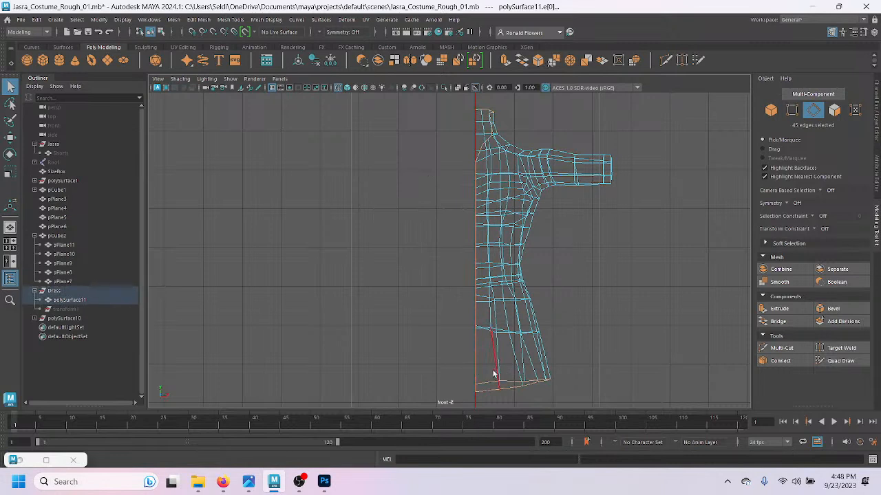
left_click_drag(509, 389, 564, 390)
key("w")
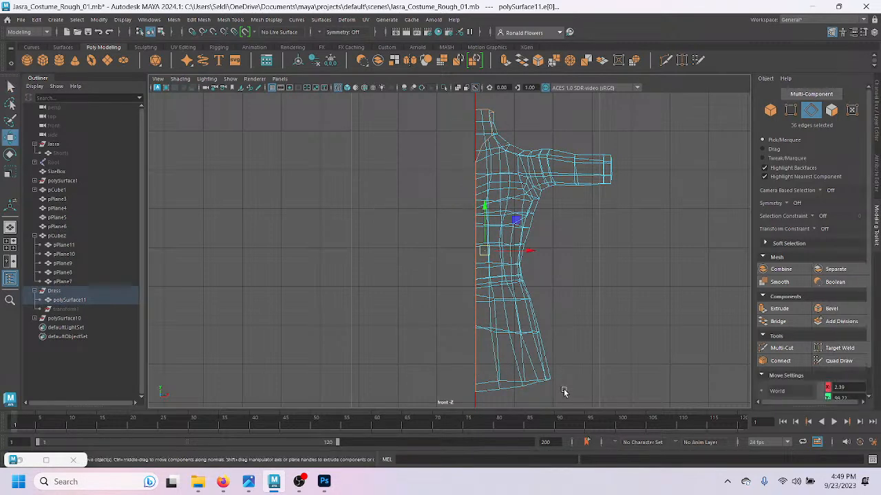
Step: Deselect the border edges along the front neckline opening of the dress half, up to the collar
key("space")
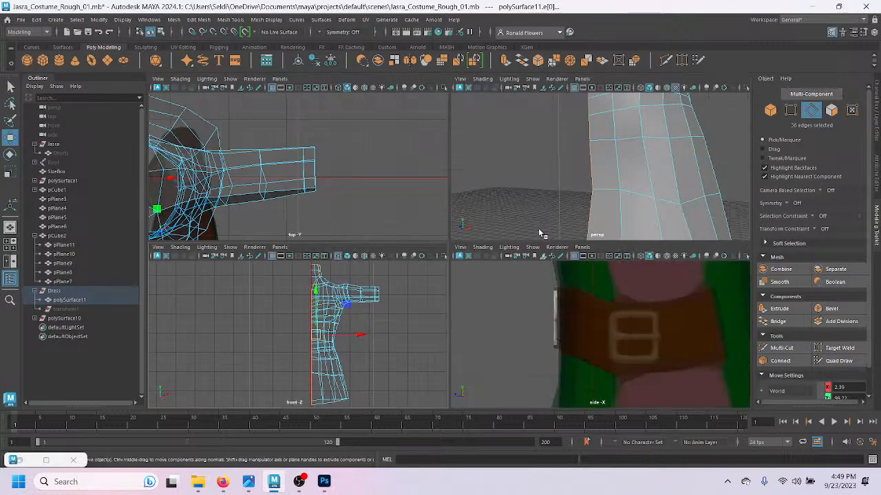
key("space")
left_click_drag(485, 197, 509, 238, "alt")
middle_click_drag(509, 172, 452, 251, "alt")
right_click_drag(452, 251, 442, 167, "alt")
mouse_move(438, 205)
left_mouse_down("alt")
mouse_move(462, 218)
mouse_move(446, 213)
left_mouse_up("alt")
left_click_drag(552, 227, 424, 271, "alt")
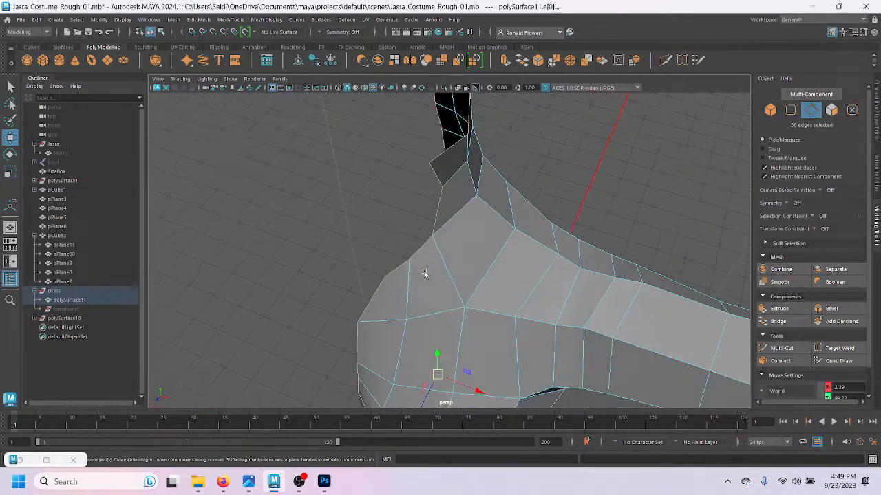
left_click(373, 291, "ctrl")
left_click(399, 260, "ctrl")
left_click(421, 250, "ctrl")
left_click(441, 206, "ctrl")
left_click(440, 178, "ctrl")
Step: Deselect the remaining collar border edges so that only the dress half's centre-line edges stay selected
left_click_drag(493, 209, 445, 231, "alt")
left_click(331, 183, "ctrl")
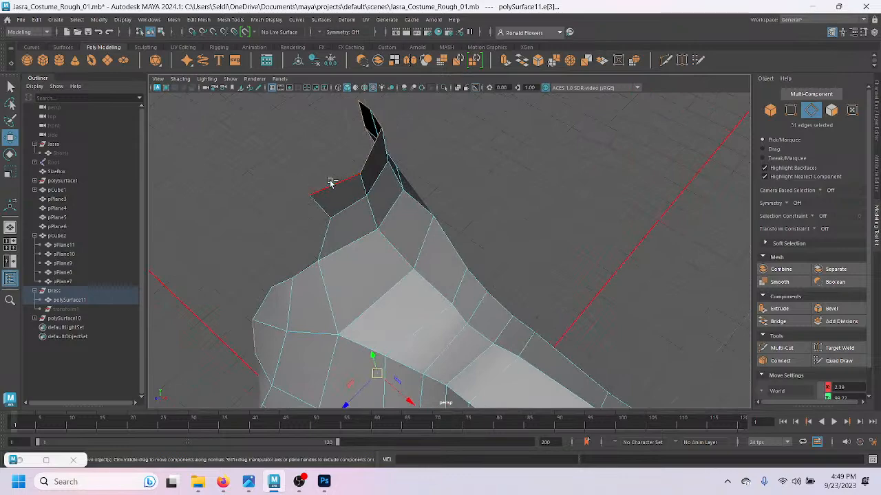
double_click(368, 105, "ctrl")
left_click_drag(264, 279, 411, 308, "alt")
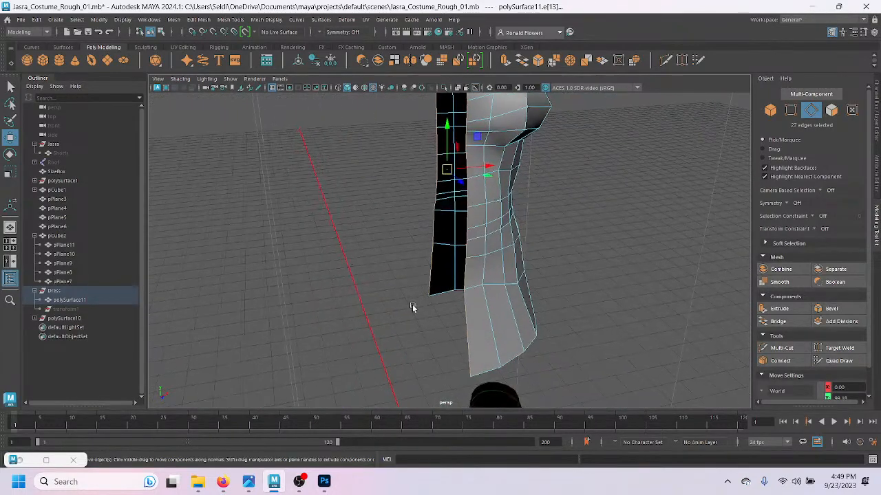
key("space")
key("space")
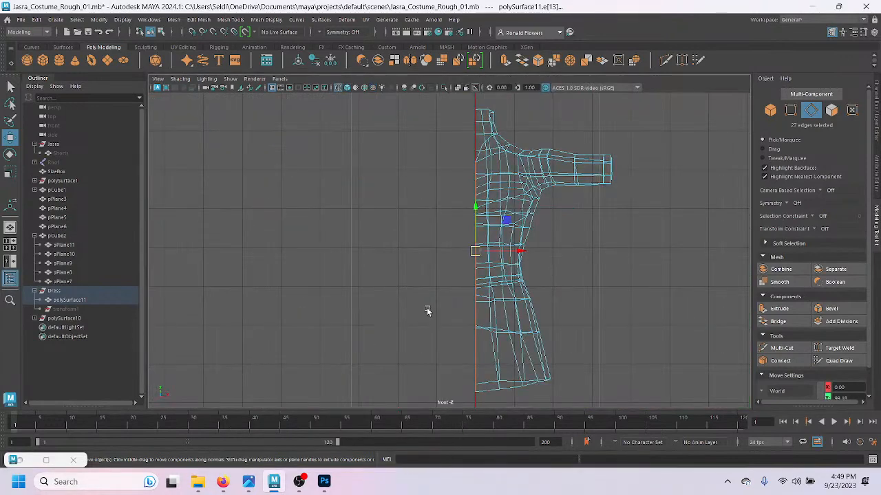
Step: Snap the dress half's selected centre-line edges to the grid along X, and return to object selection
key("q")
key("r")
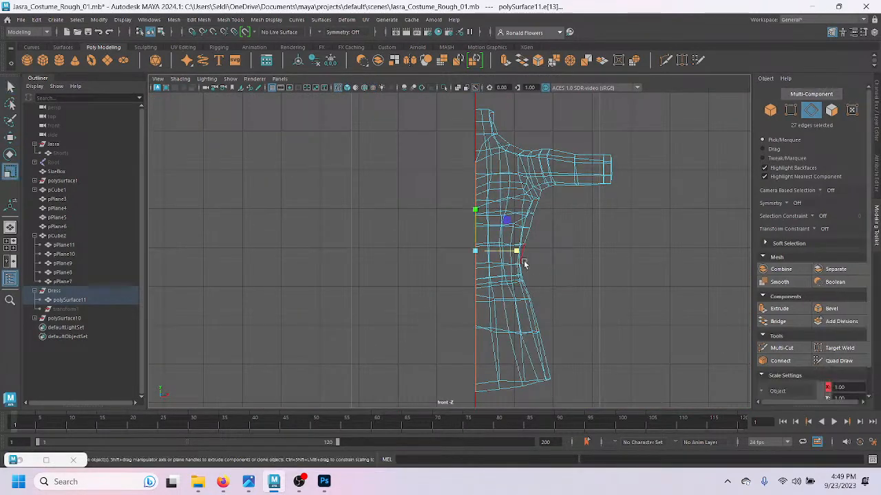
key("w")
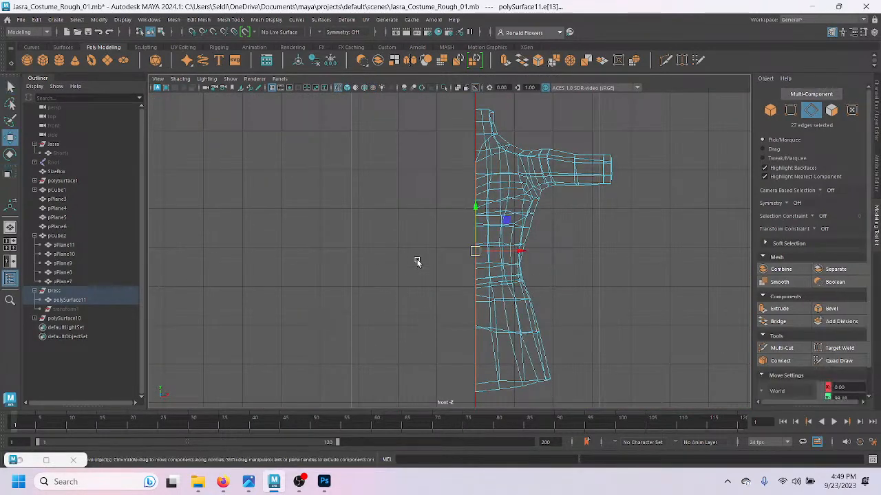
key("x")
left_click_drag(512, 250, 462, 274)
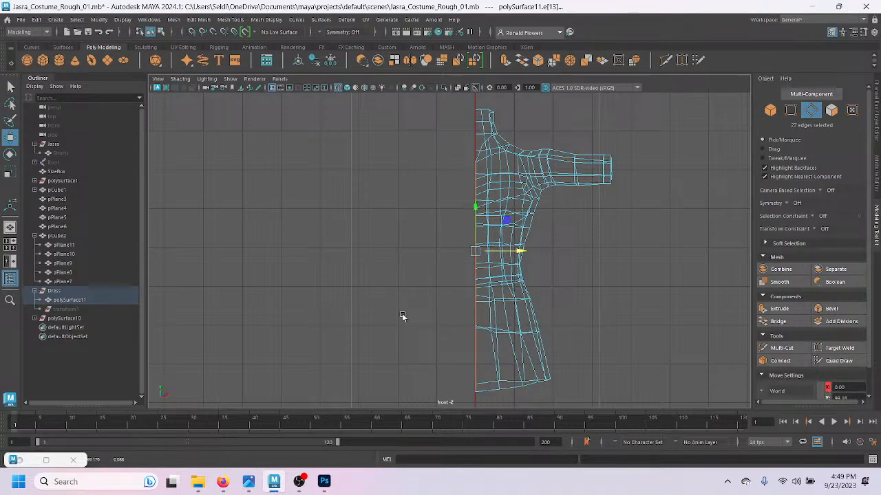
key("q")
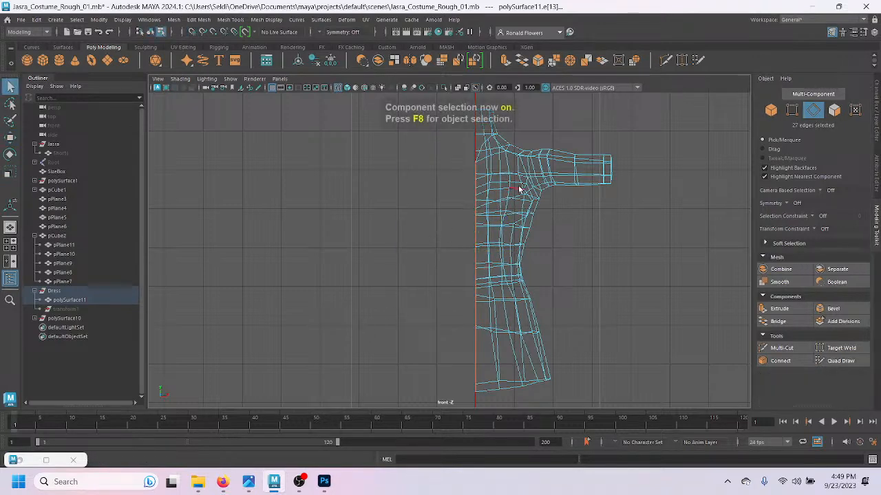
key("F8")
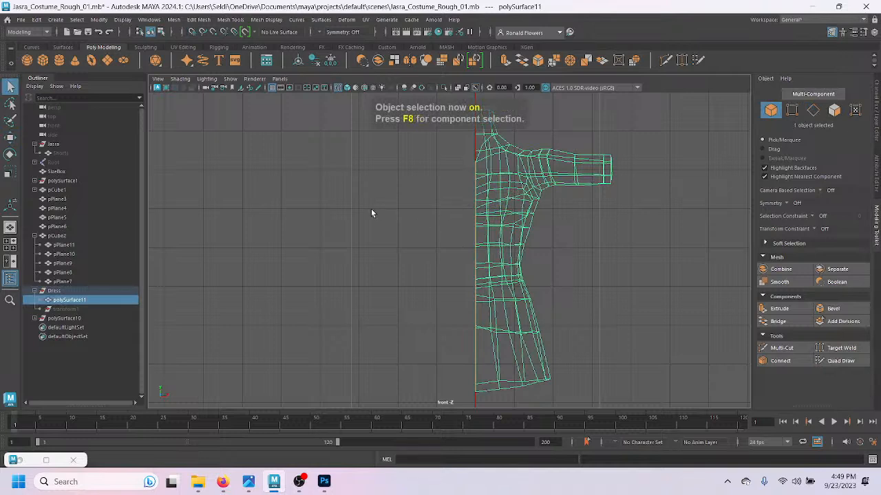
Step: Try mirroring the dress half across the object X axis, combined with the original and with border vertices merged
right_click_drag(517, 193, 564, 311, "shift")
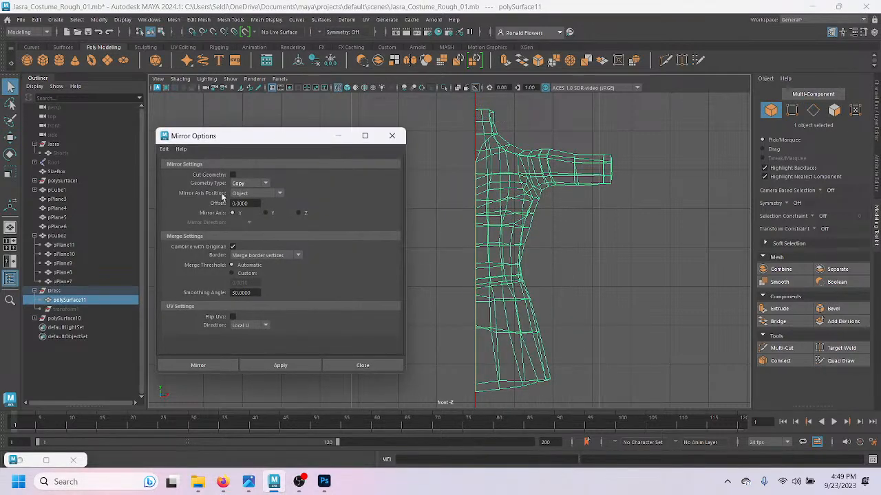
left_click(281, 371)
left_click(339, 364)
right_click(482, 196)
right_click_drag(483, 196, 525, 180)
key("space")
key("space")
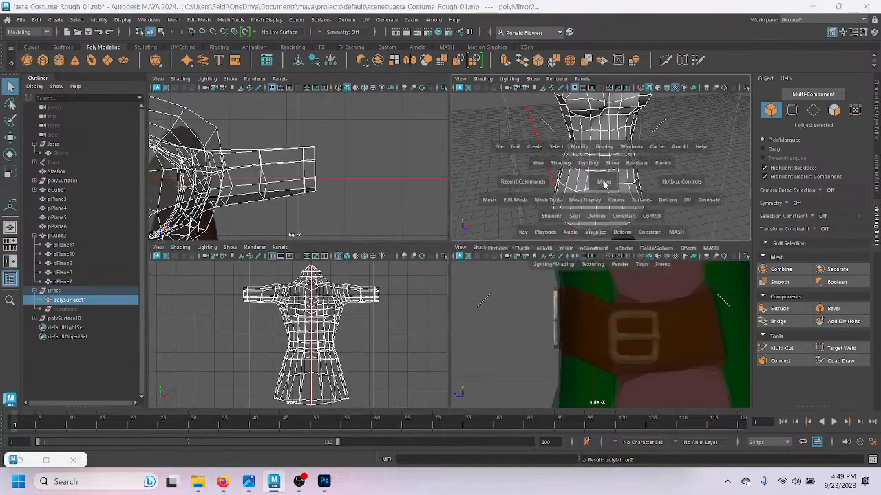
Step: Check the mirrored collar and front neckline in perspective, and undo the mirror
left_click_drag(577, 250, 551, 249, "alt")
middle_click_drag(543, 152, 538, 267, "alt")
left_click_drag(210, 303, 296, 223, "alt")
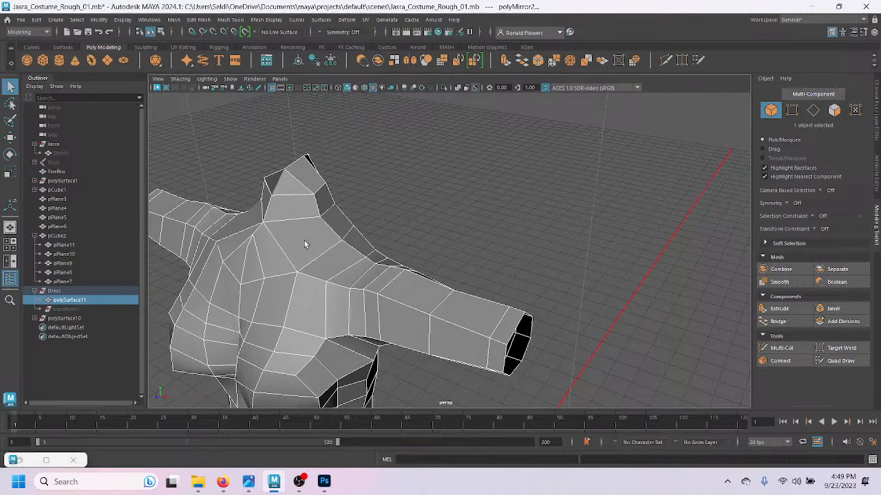
key("ctrl+z")
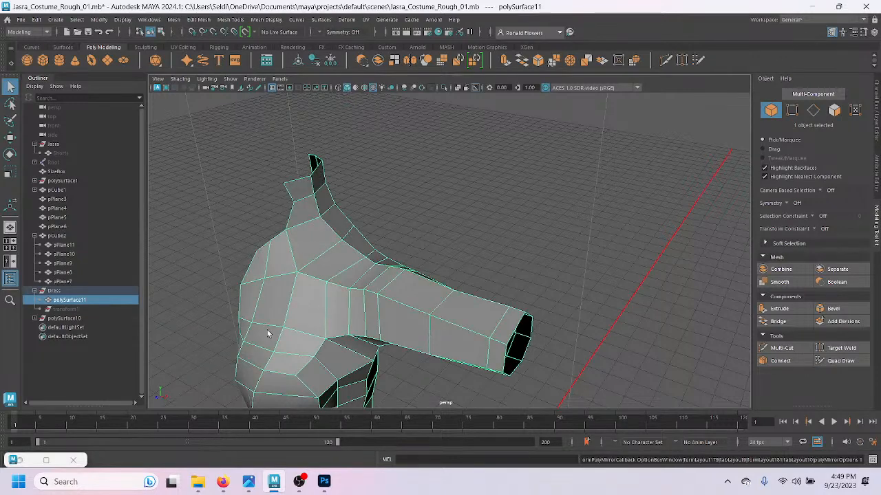
Step: Mirror the dress half as a copy across the object X axis with Combine with Original turned off
right_click_drag(326, 206, 371, 318, "shift")
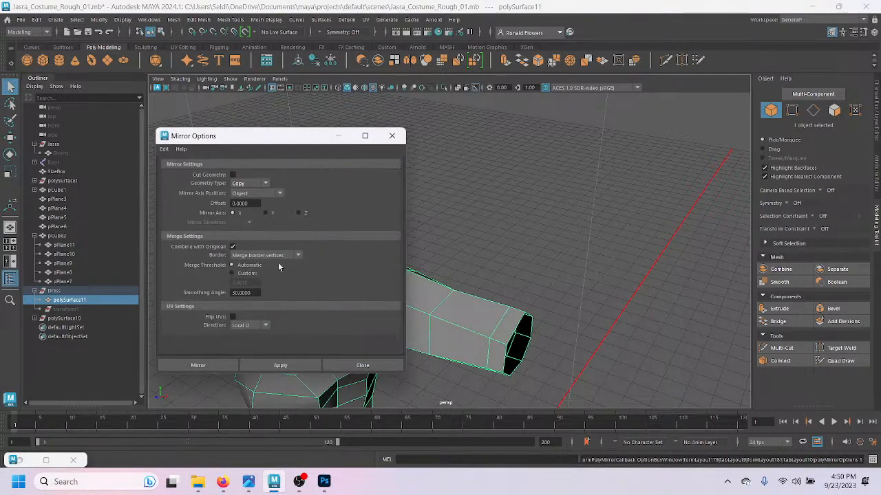
left_click(233, 246)
left_click(296, 365)
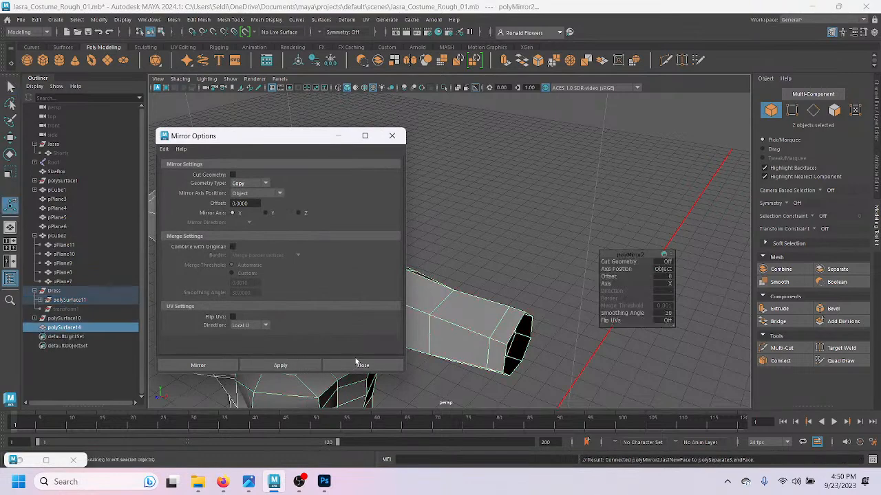
left_click(356, 366)
left_click_drag(290, 298, 349, 242, "alt")
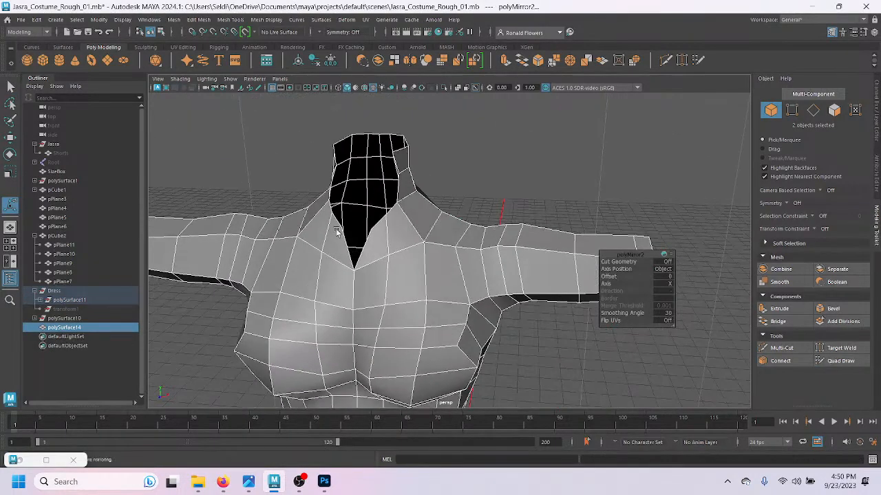
Step: Select the original and mirrored dress halves and combine them into one mesh
right_click_drag(405, 251, 452, 193)
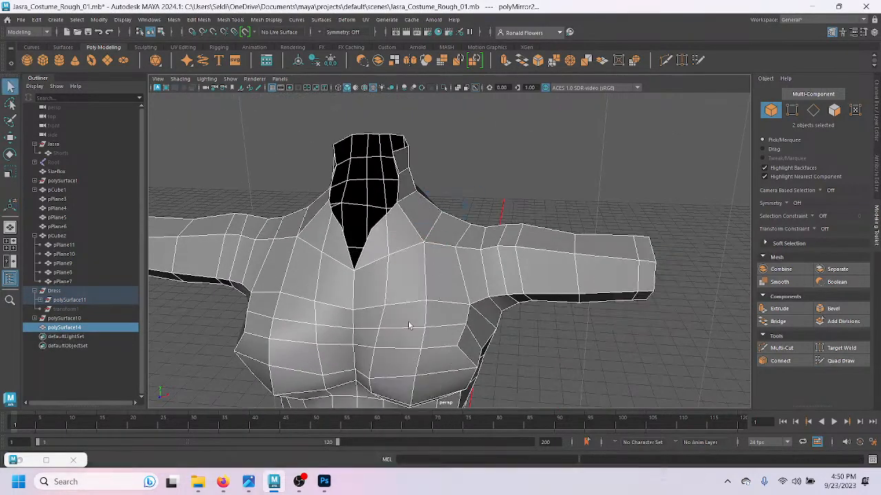
left_click(387, 321)
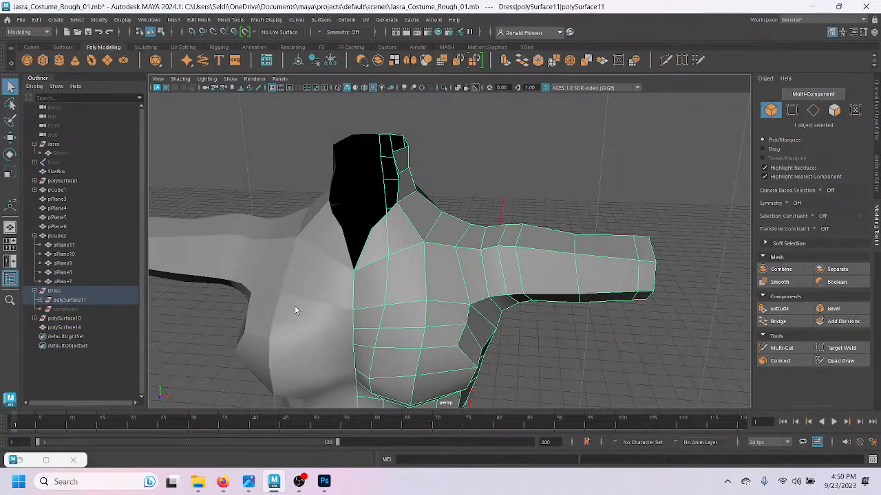
left_click(300, 327, "shift")
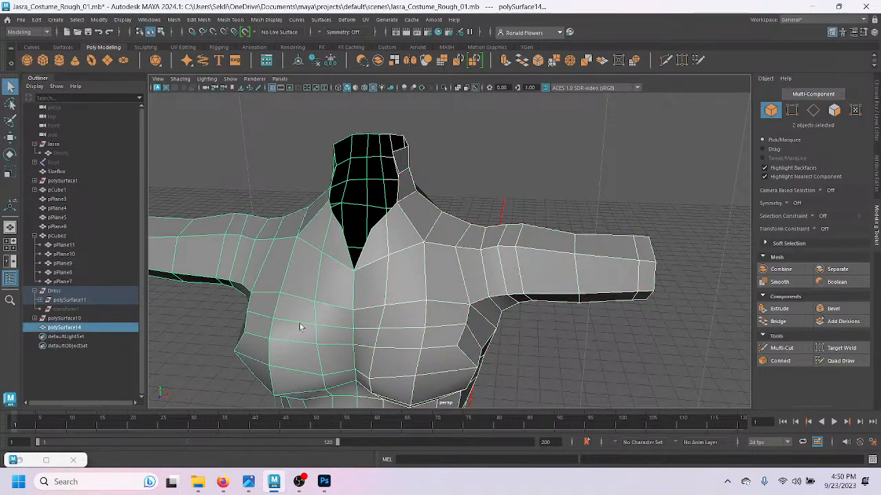
left_click(379, 62)
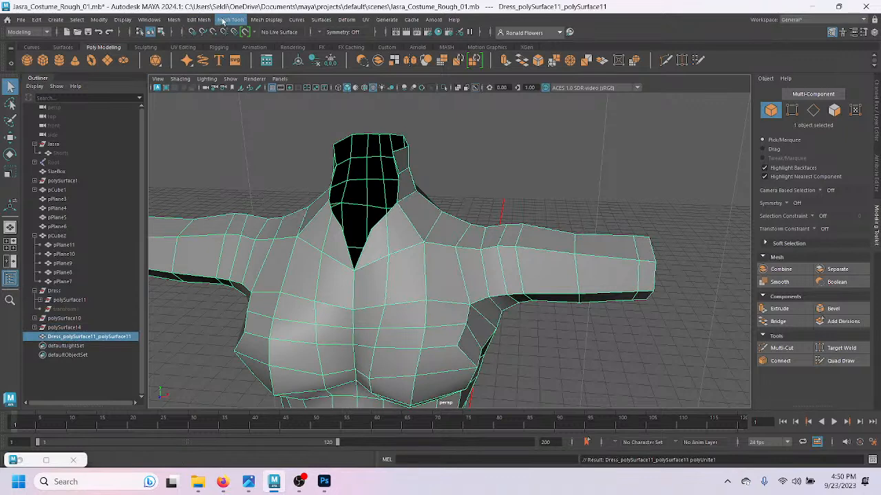
Step: Merge the combined dress's vertices using the reset settings with a 0.01 threshold, and reselect the dress as an object
left_click(198, 20)
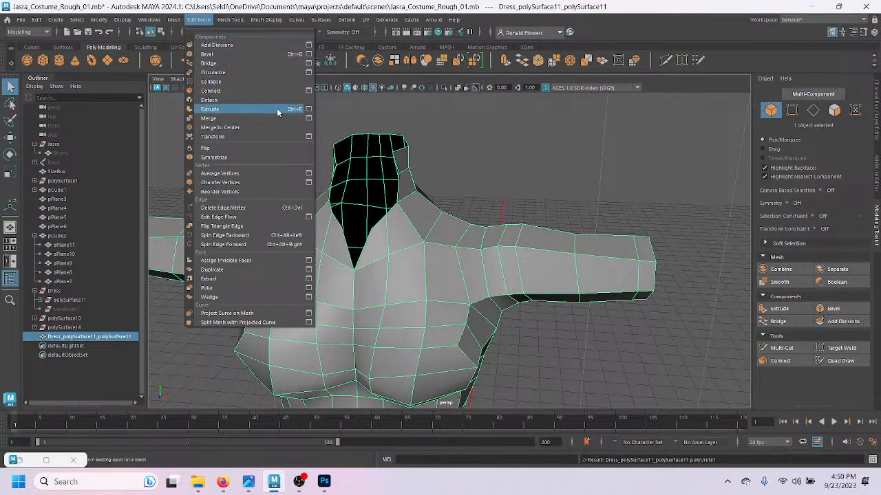
left_click(310, 119)
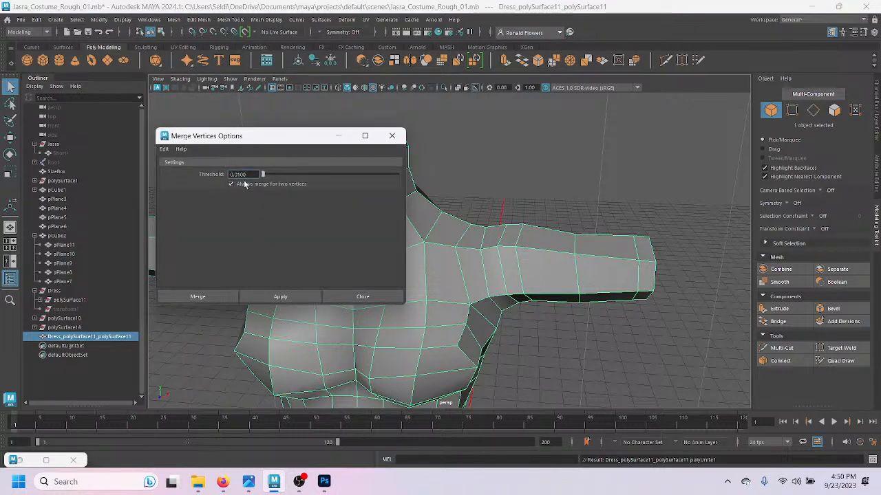
left_click(164, 149)
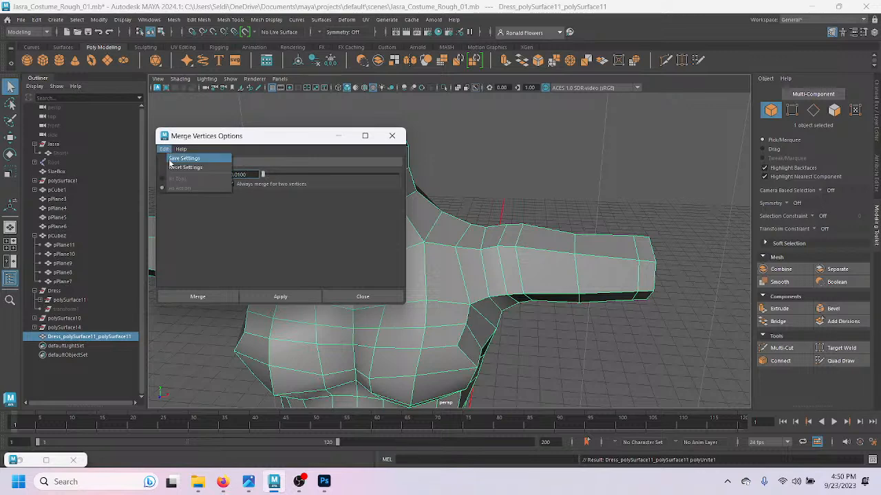
left_click(174, 172)
left_click_drag(267, 138, 616, 142)
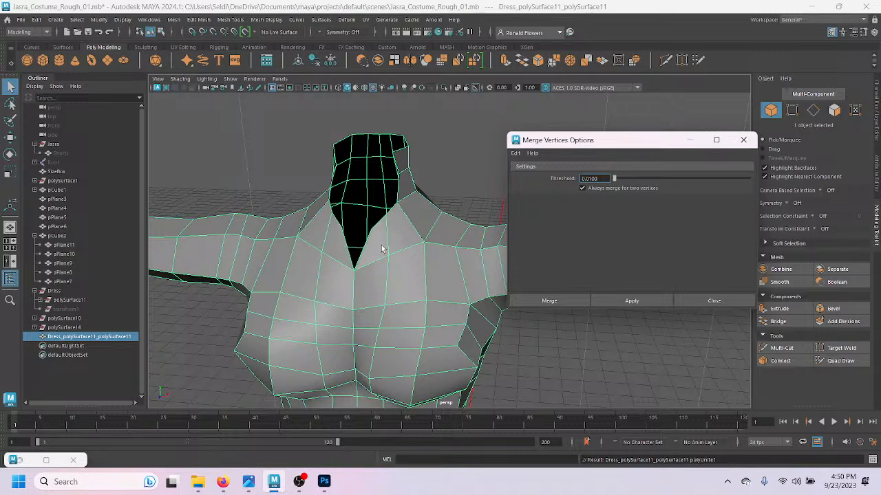
left_click(632, 301)
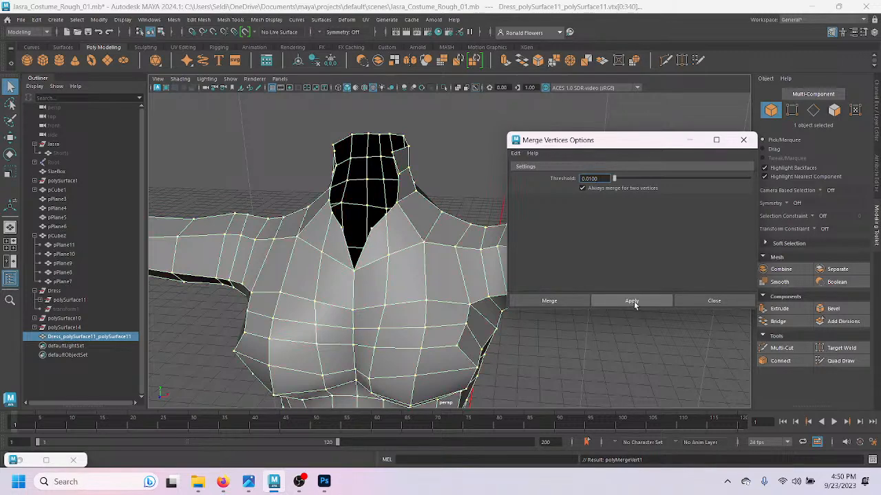
left_click(694, 299)
left_click(627, 353)
left_click(438, 320)
Step: Examine the merged dress all around, from the collar and sleeves down to the waist and skirt hem
scroll(623, 357, "down", 2)
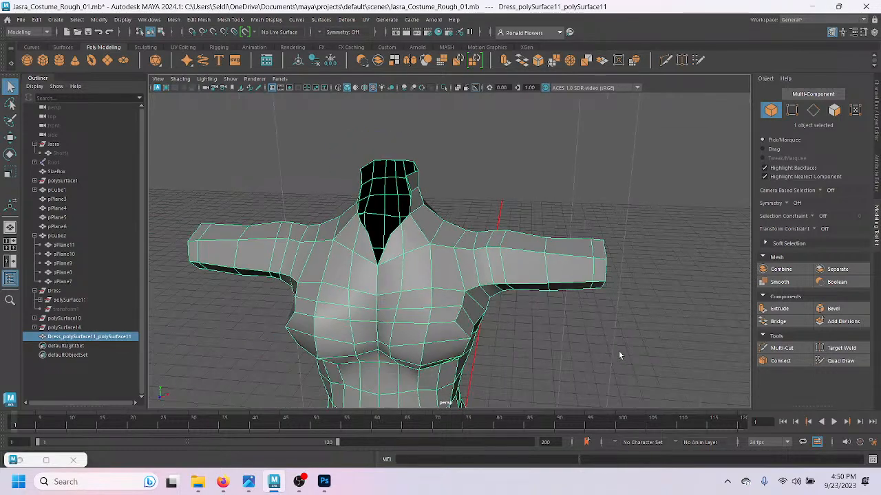
left_click_drag(593, 358, 494, 305, "alt")
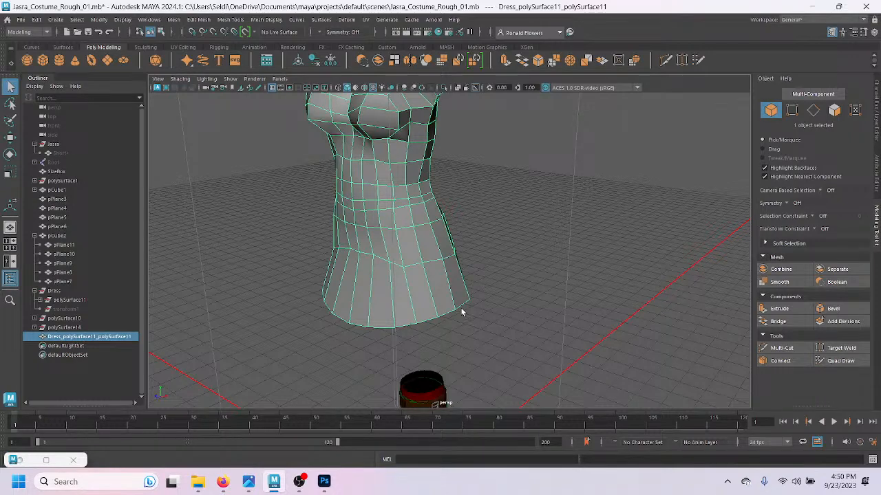
scroll(461, 309, "down", 4)
middle_click_drag(472, 240, 478, 296, "alt")
left_click_drag(478, 294, 473, 337, "alt")
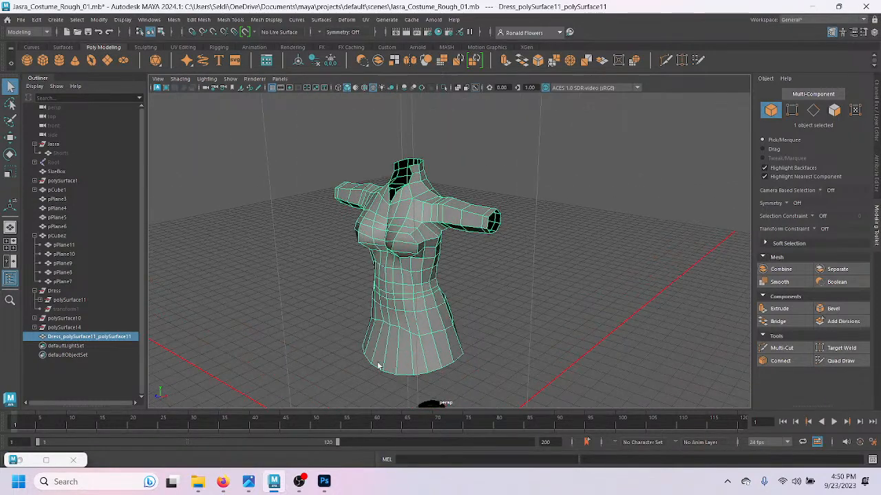
scroll(379, 366, "up", 2)
middle_click_drag(379, 366, 403, 279, "alt")
scroll(404, 280, "up", 3)
left_click_drag(371, 294, 390, 297, "alt")
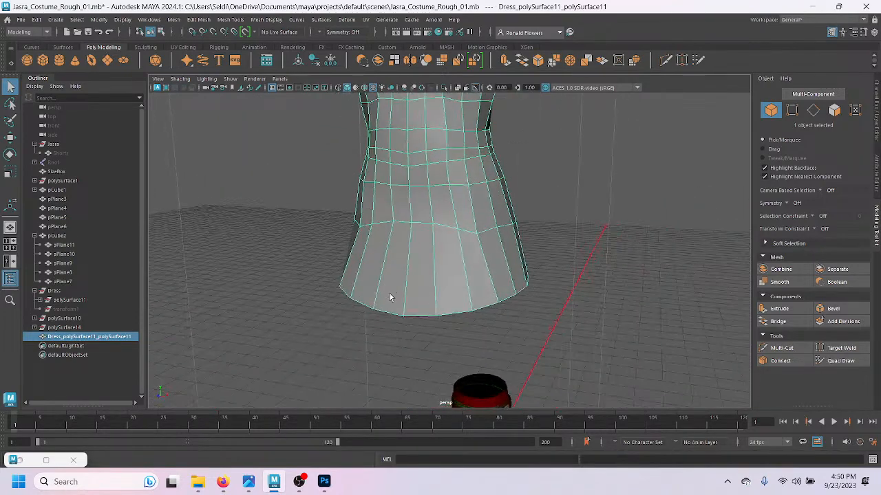
Step: Save the scene and activate the Smooth sculpting tool with an enlarged brush over the skirt
left_click(145, 47)
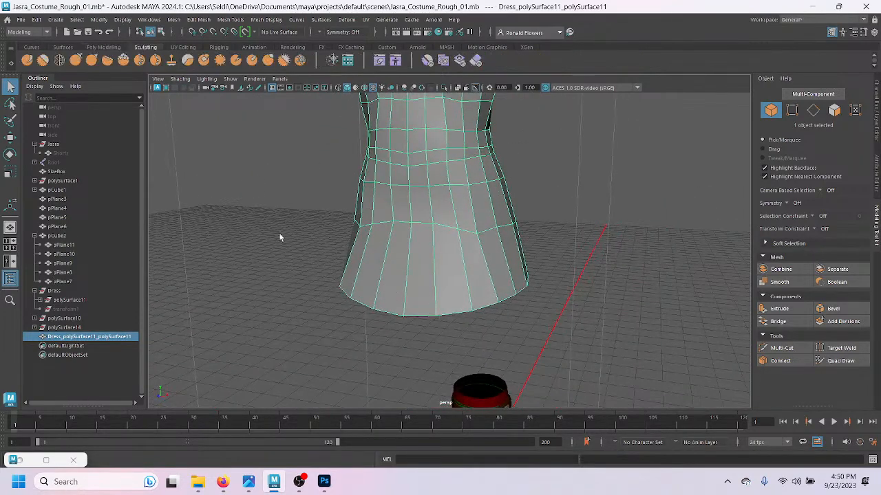
key("ctrl+s")
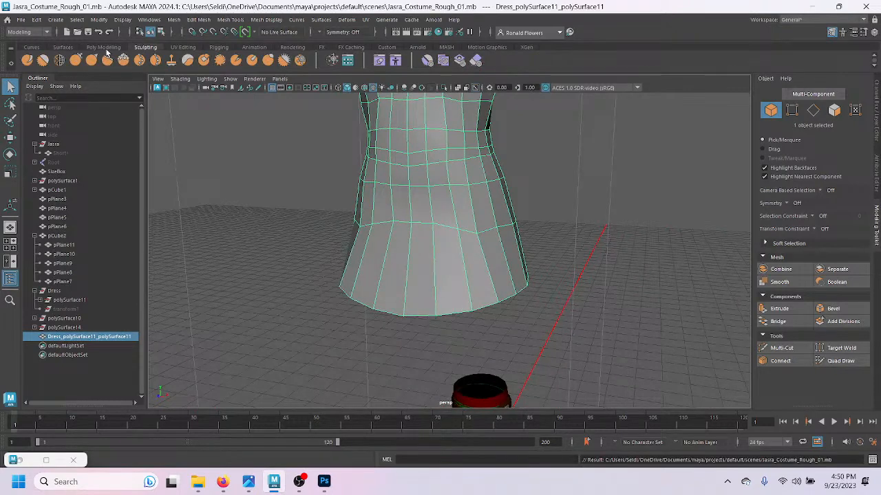
left_click(43, 61)
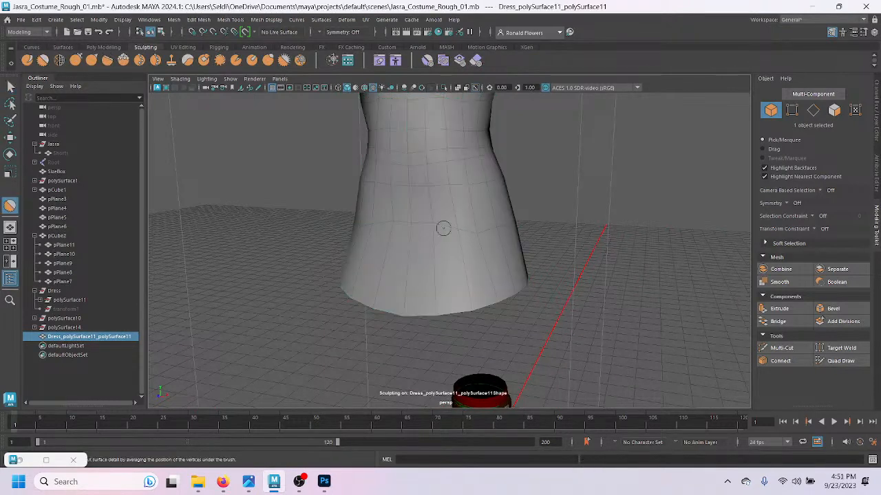
scroll(450, 237, "up", 2)
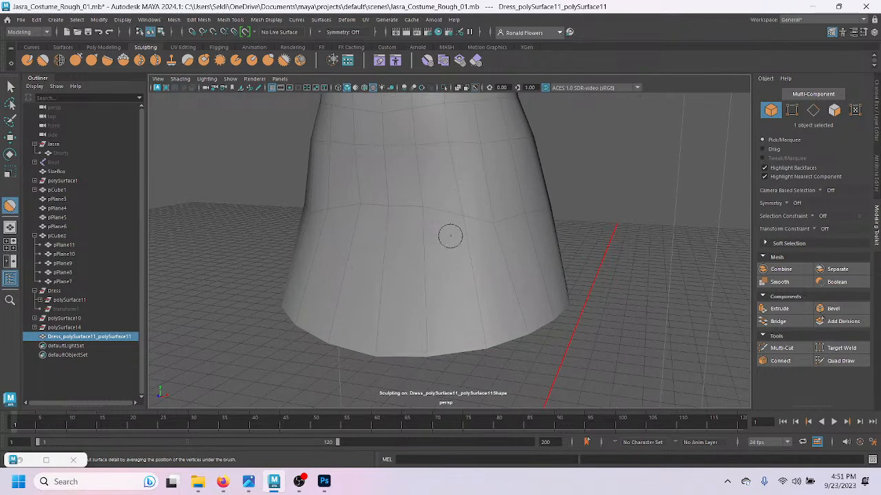
key("b")
mouse_move(448, 226)
left_mouse_down()
mouse_move(467, 225)
mouse_move(457, 217)
mouse_move(320, 221)
left_mouse_up()
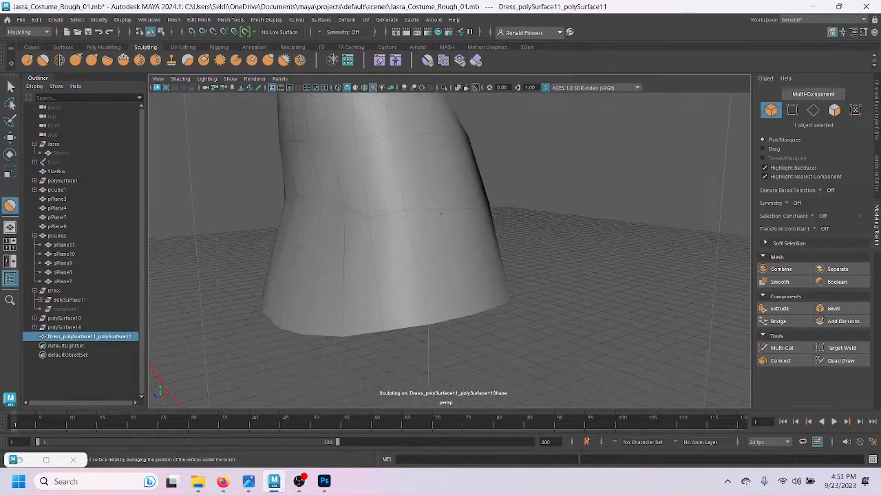
mouse_move(432, 226)
left_mouse_down("alt")
mouse_move(346, 229)
mouse_move(440, 227)
left_mouse_up("alt")
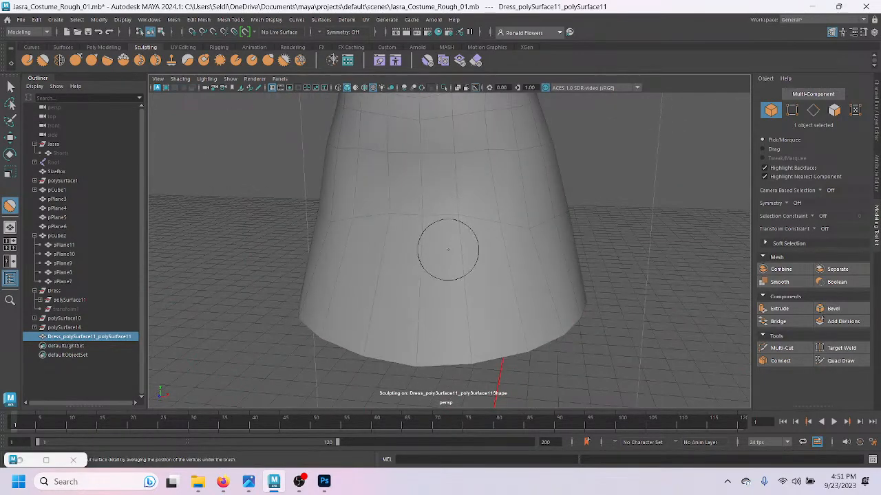
Step: Lower three neighbouring front vertices in the skirt's edge row above the hem to even out that row
key("q")
key("F9")
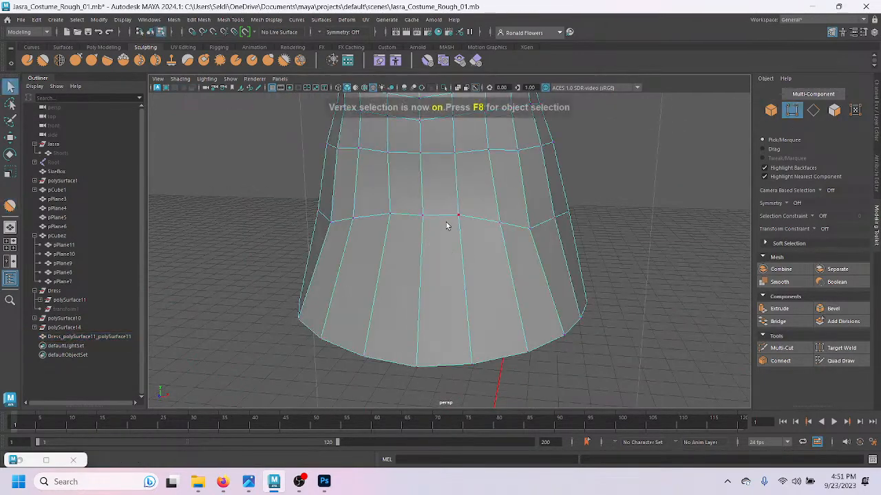
left_click(427, 224)
left_click(386, 226, "shift")
left_click_drag(385, 226, 372, 260, "alt")
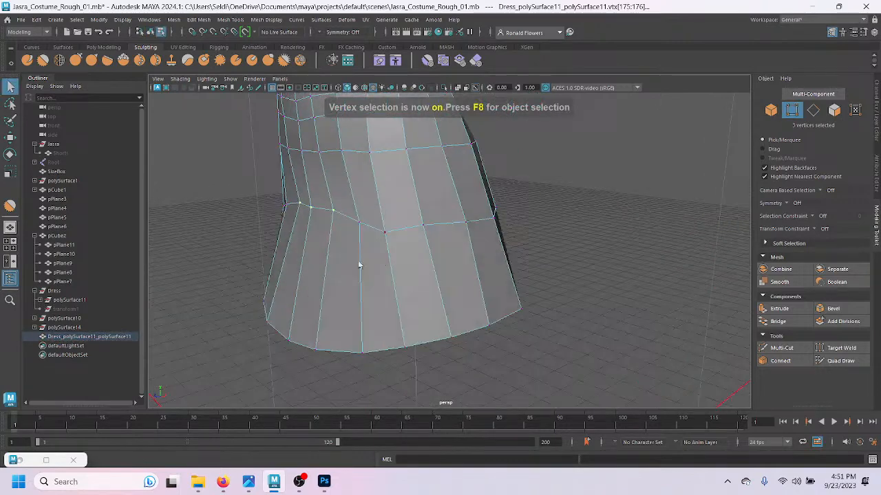
key("w")
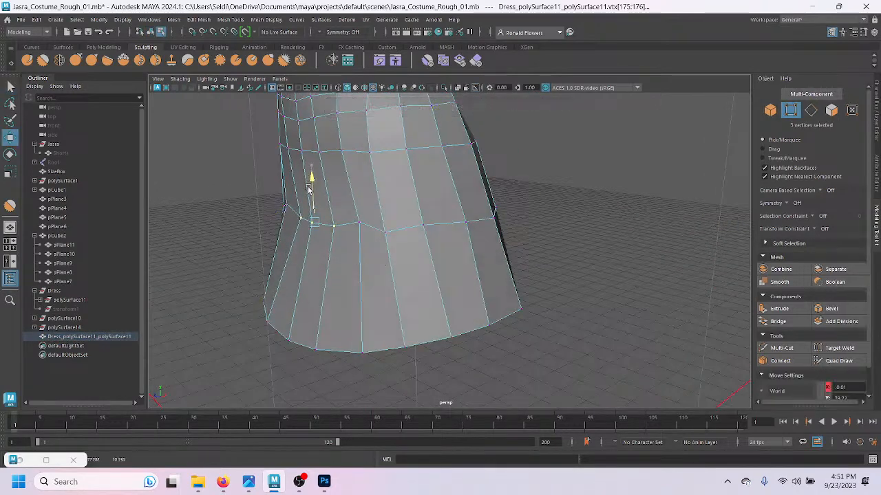
Step: Lower the single vertex beside the three adjusted front vertices to align it with the skirt's edge row
left_click(339, 214)
left_click_drag(357, 184, 360, 196)
left_click_drag(289, 258, 397, 248, "alt")
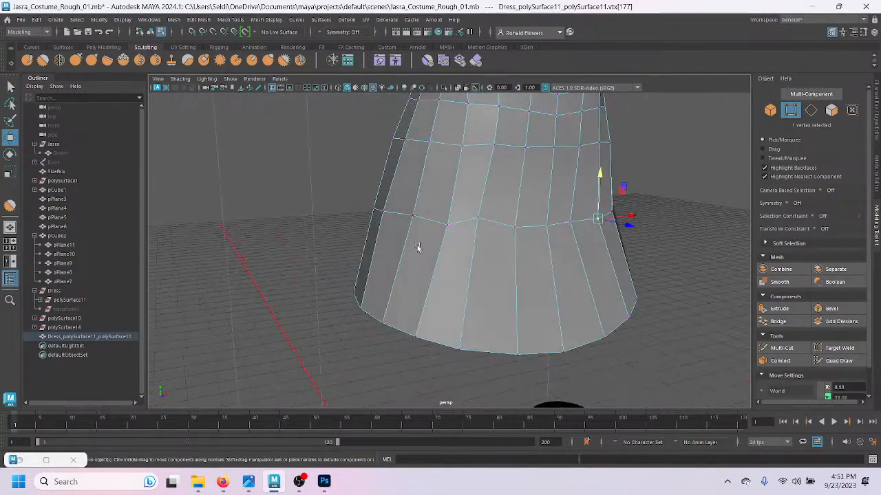
Step: Undo the skirt's recent vertex moves and sculpt strokes, keeping the dress combined as one mesh
left_click_drag(450, 238, 417, 264, "alt")
key("ctrl+z")
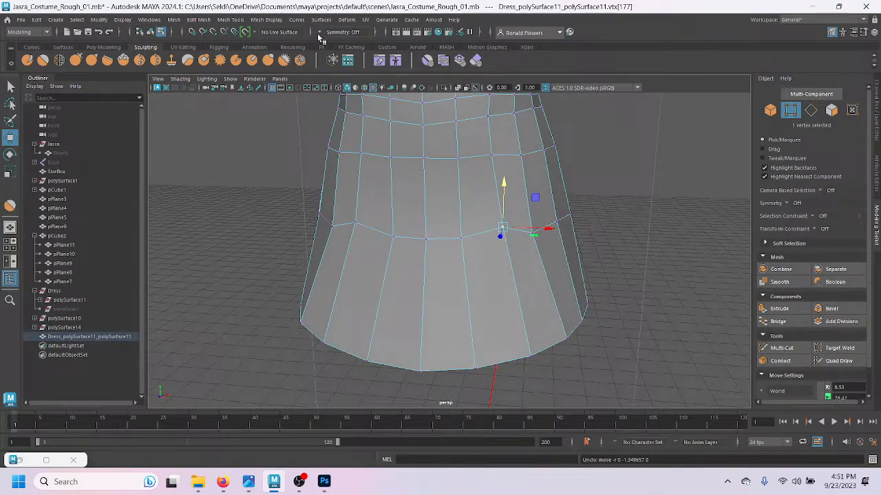
key("ctrl+z")
key("ctrl+z")
key("ctrl+z")
key("ctrl+z")
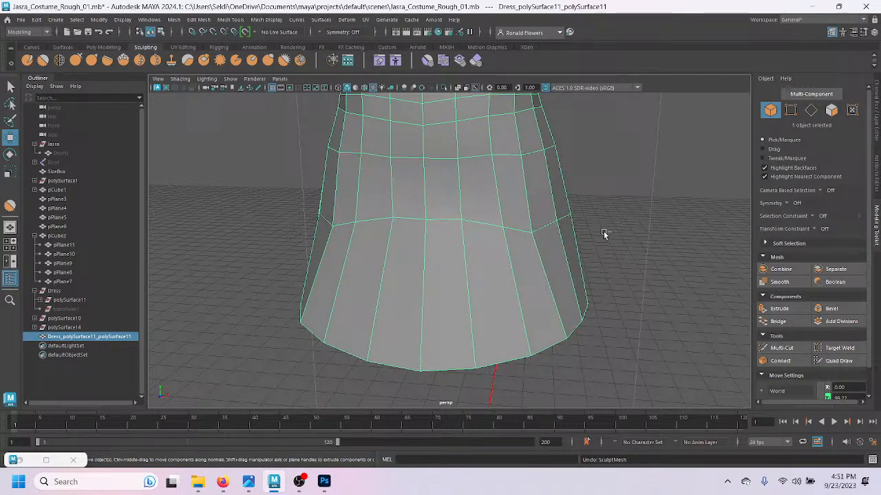
scroll(604, 232, "down", 3)
key("ctrl+z")
key("ctrl+z")
key("ctrl+z")
key("ctrl+z")
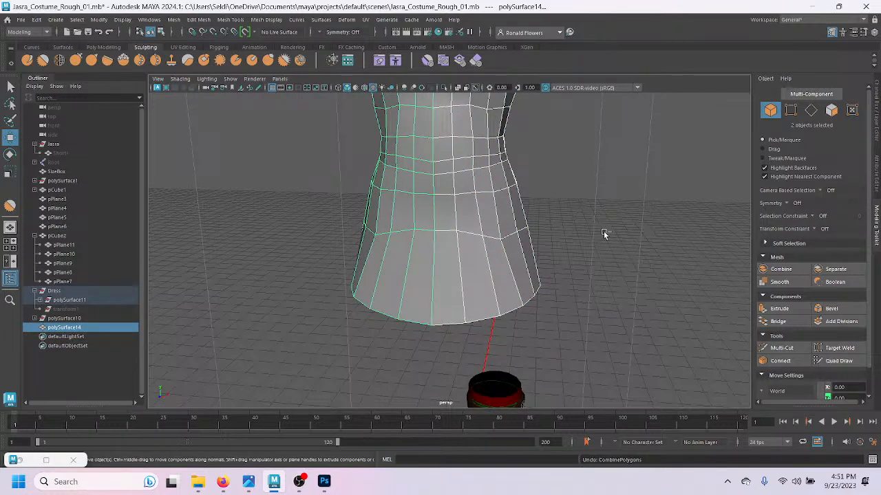
key("[")
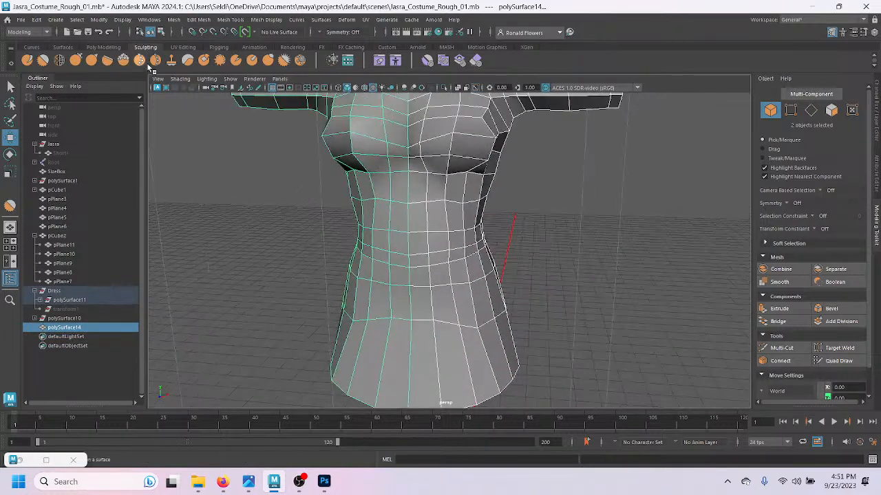
left_click(110, 33)
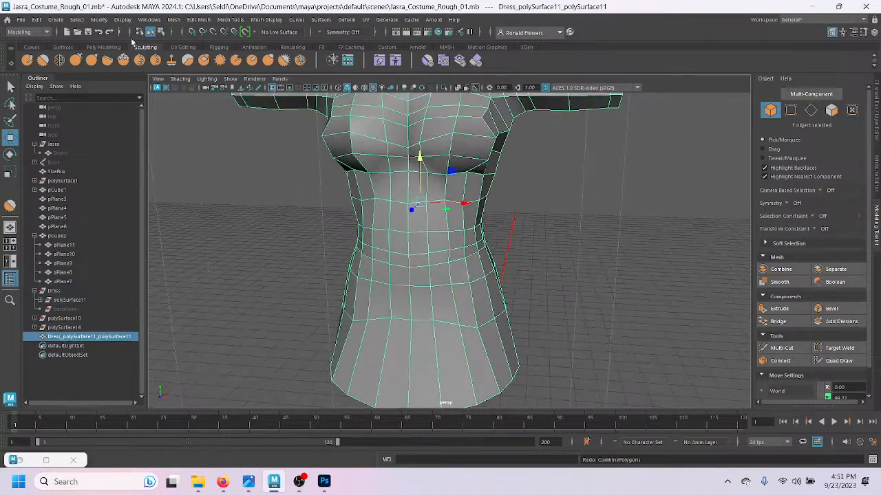
Step: Turn on Object X symmetry for the combined dress and switch it to vertex selection
right_click_drag(401, 234, 398, 195)
key("F8")
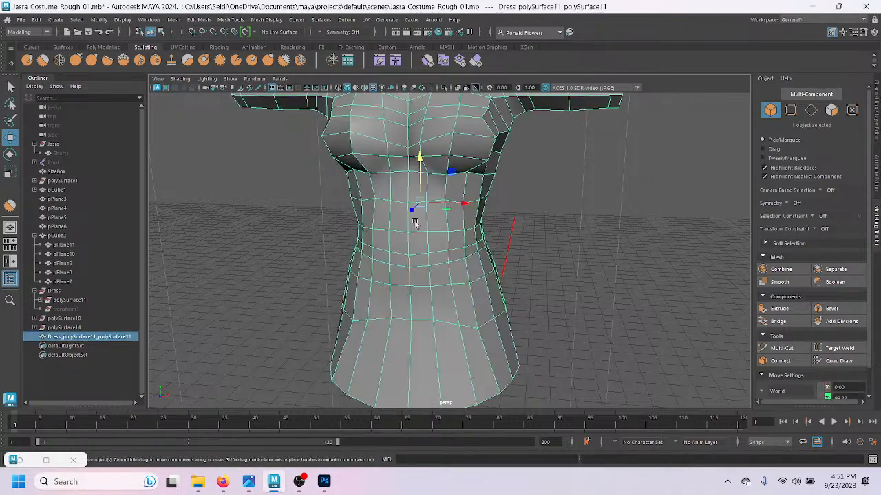
left_click(329, 33)
left_click(339, 50)
key("F8")
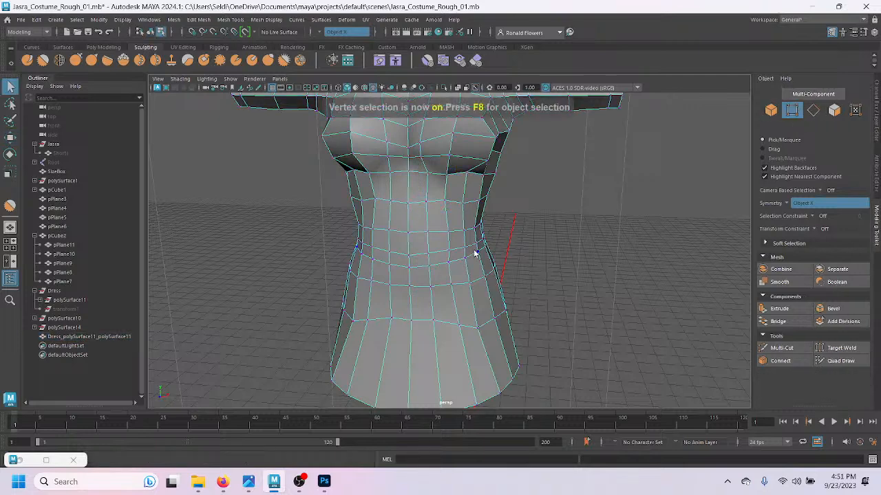
Step: Lower the mirrored pairs of front vertices beside the centre in the skirt's edge row above the hem
left_click(392, 322)
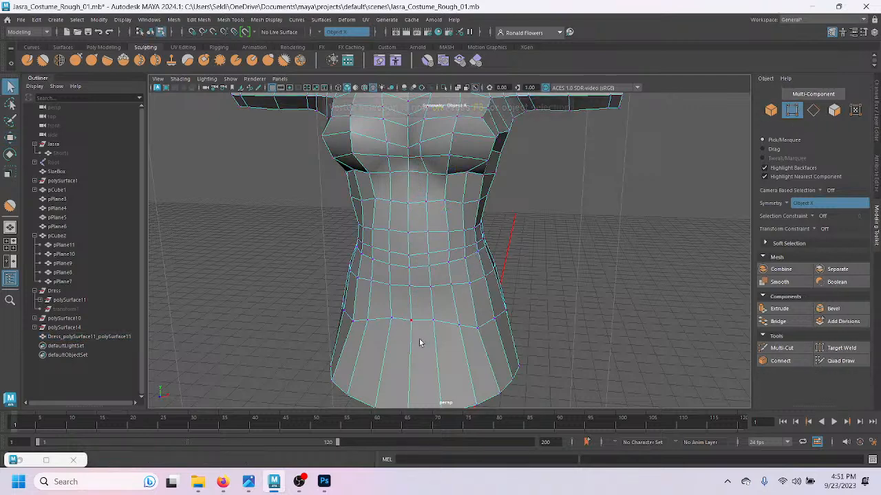
scroll(413, 337, "up", 2)
middle_click_drag(413, 307, 411, 252, "alt")
scroll(411, 251, "up", 3)
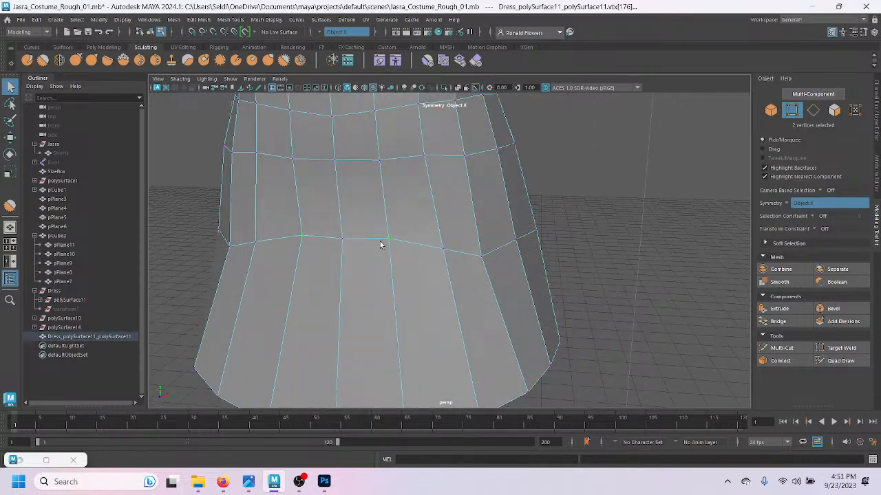
key("w")
left_click_drag(390, 200, 386, 217)
left_click(255, 242)
left_click_drag(252, 198, 251, 211)
Step: Lower the centre front vertex of that skirt row and fine-tune its neighbouring mirrored pairs into a smooth curve
left_click(342, 240)
left_click_drag(348, 215, 347, 244)
left_click(302, 255)
left_click_drag(301, 216, 301, 230)
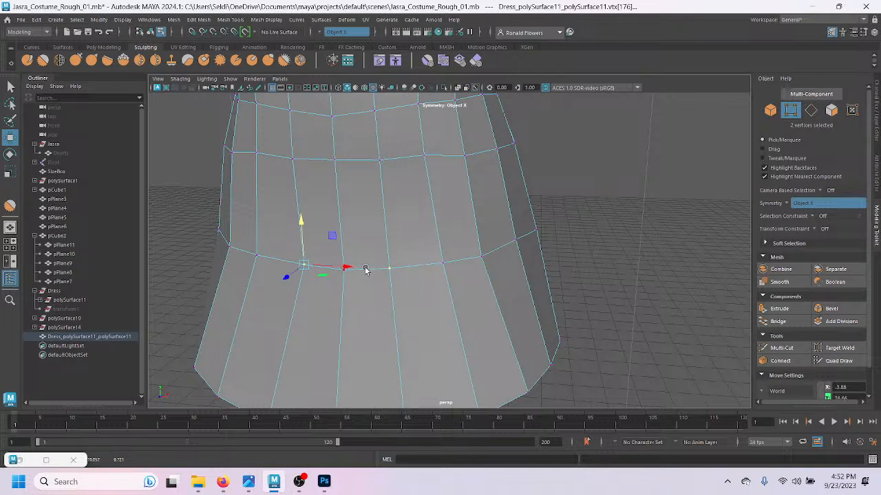
left_click(258, 257)
left_click_drag(252, 217, 299, 225)
left_click(303, 264)
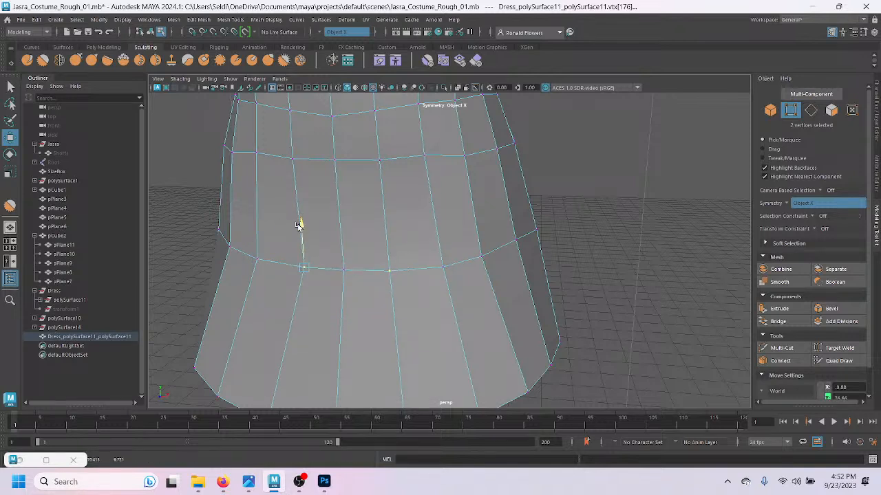
left_click(344, 270)
Step: Examine the skirt's edge rows and waist from the sides, the back and the front
left_click_drag(467, 222, 531, 262, "alt")
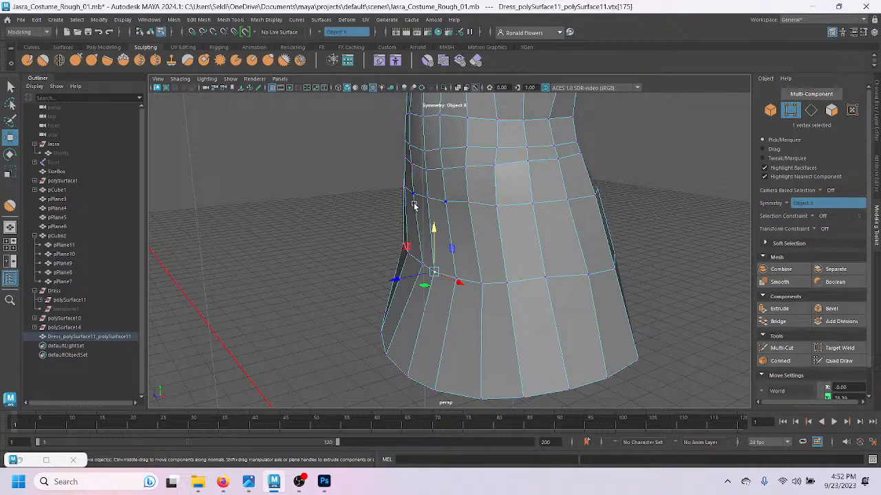
key("q")
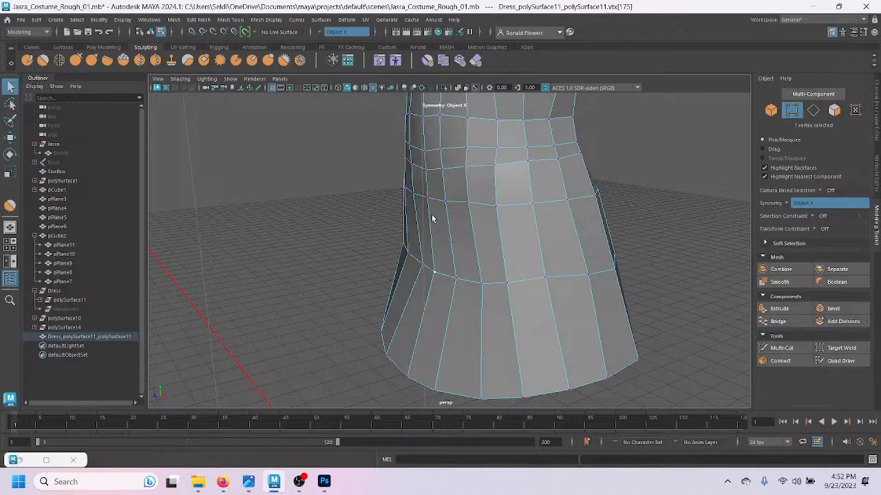
left_click_drag(488, 313, 496, 272, "alt")
left_click_drag(450, 240, 466, 283, "alt")
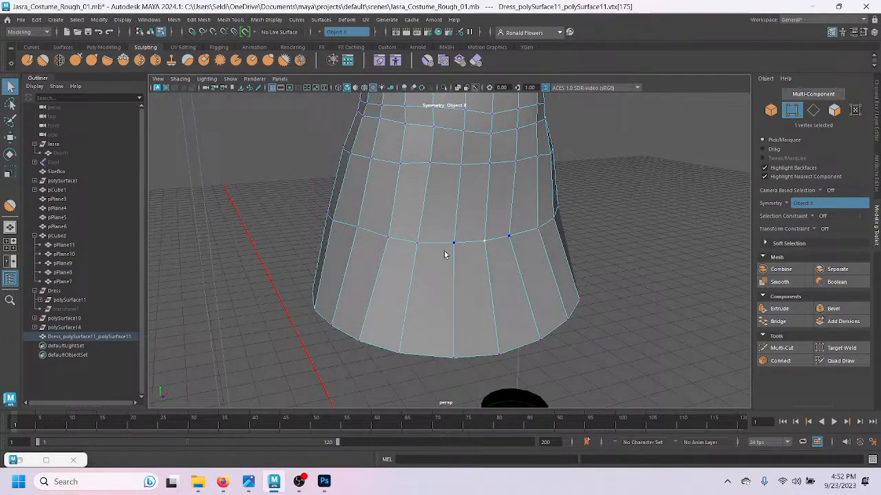
left_click_drag(474, 292, 436, 274, "alt")
middle_click_drag(450, 187, 430, 181, "alt")
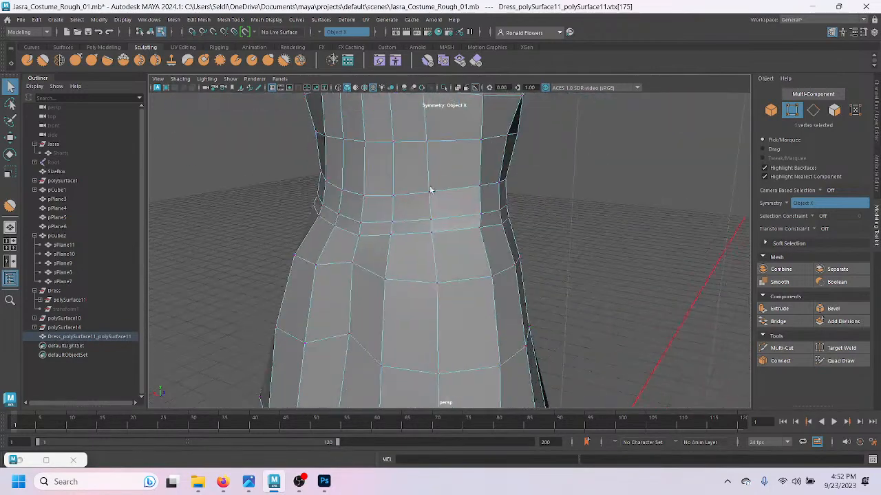
middle_click_drag(432, 344, 417, 204, "alt")
left_click_drag(405, 253, 302, 248, "alt")
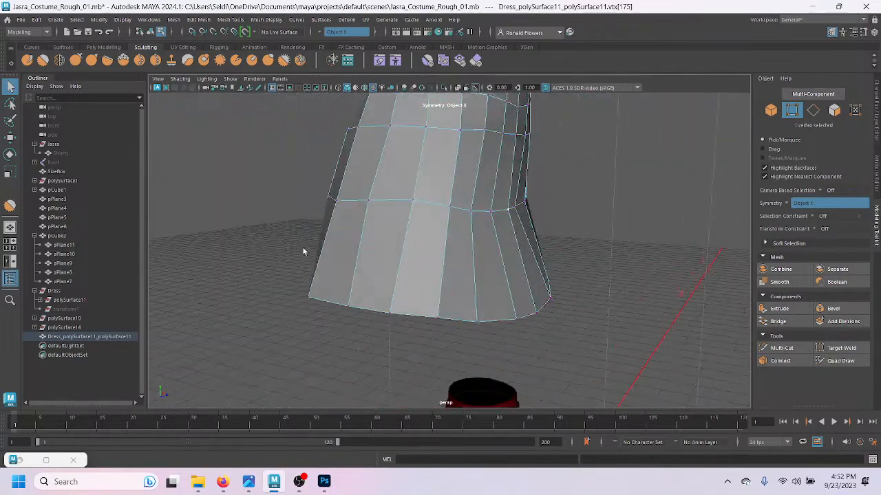
left_click_drag(388, 226, 351, 228, "alt")
middle_click_drag(413, 187, 403, 307, "alt")
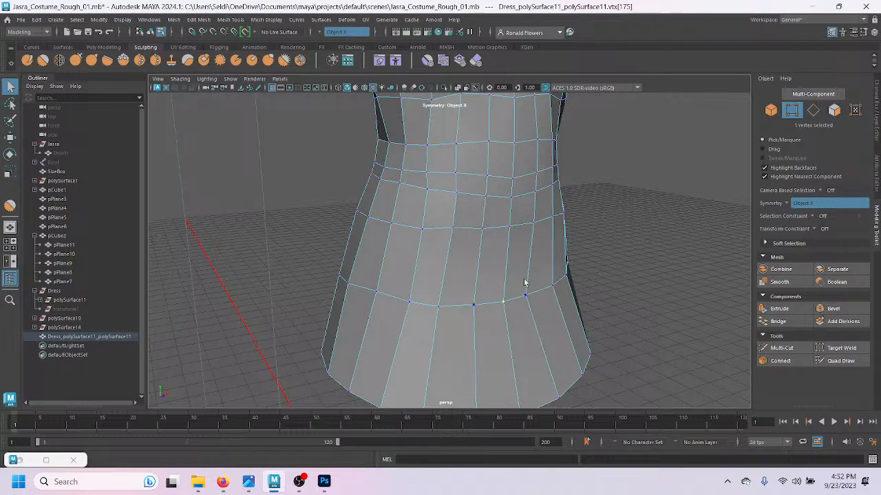
left_click_drag(549, 299, 575, 288, "alt")
mouse_move(496, 274)
left_mouse_down("alt")
mouse_move(468, 276)
mouse_move(487, 276)
left_mouse_up("alt")
scroll(468, 256, "up", 3)
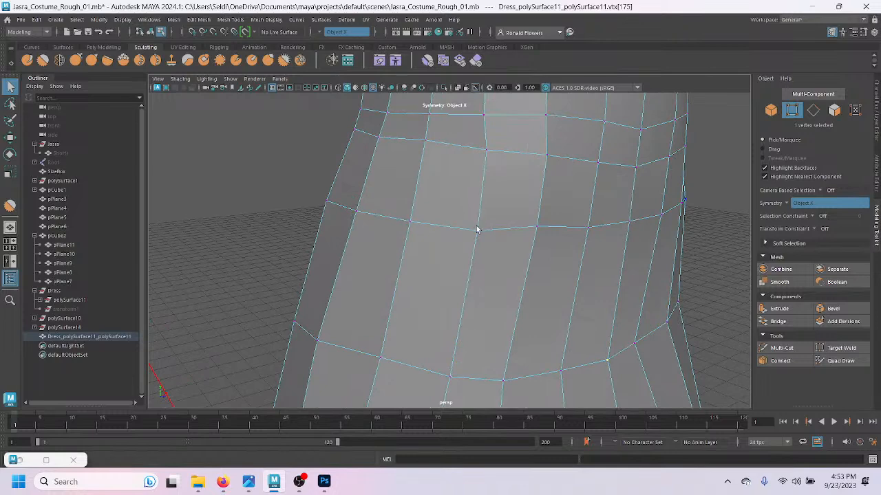
Step: Switch to edge selection and select all the skirt's edges from below the waist to the hem in the front view
key("F10")
scroll(478, 231, "down", 6)
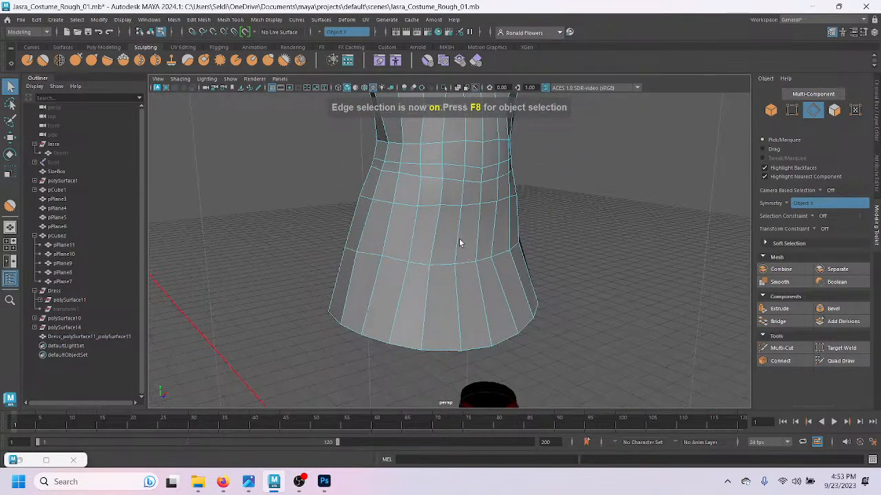
double_click(438, 192)
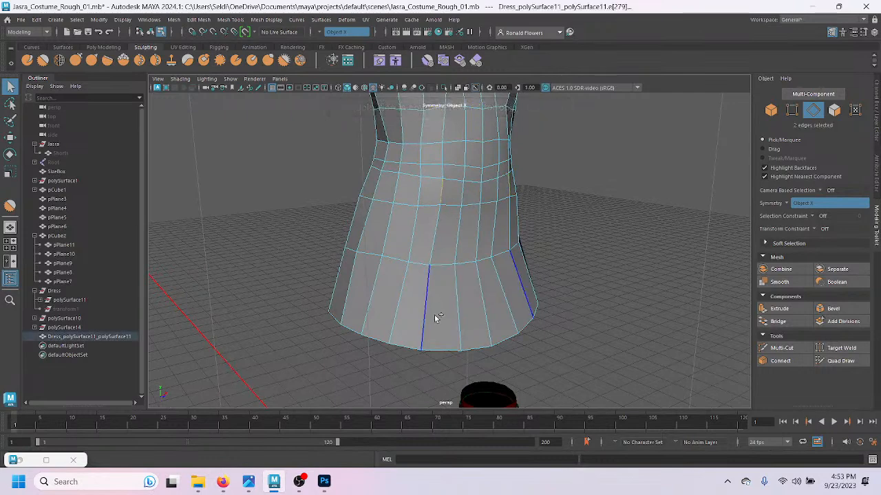
double_click(455, 307, "shift")
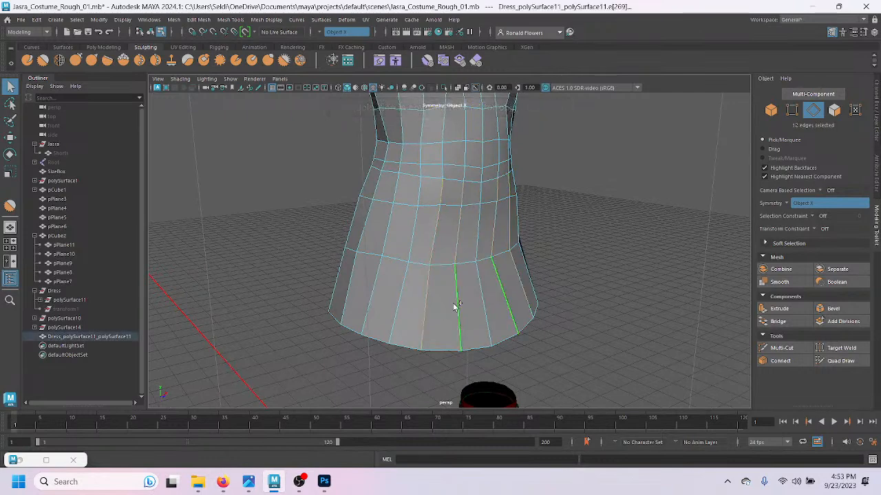
left_click(481, 194, "shift")
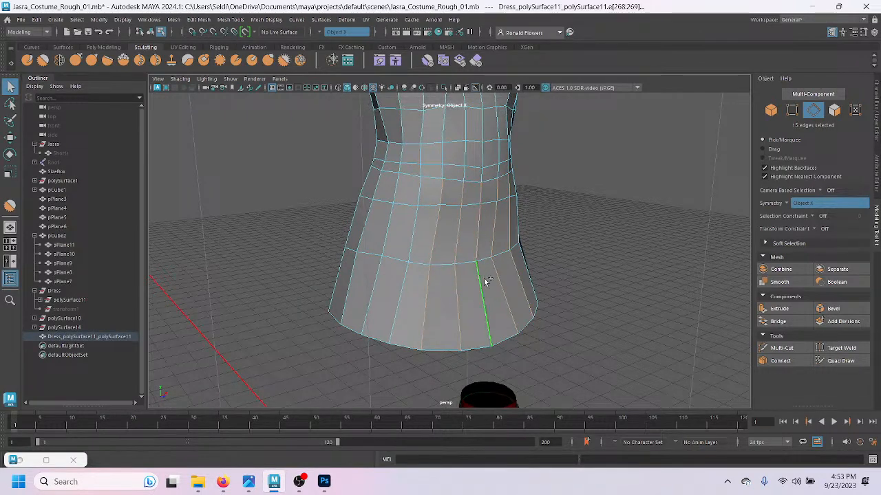
left_click_drag(576, 262, 512, 264, "alt")
key("space")
key("space")
left_click_drag(312, 364, 555, 235)
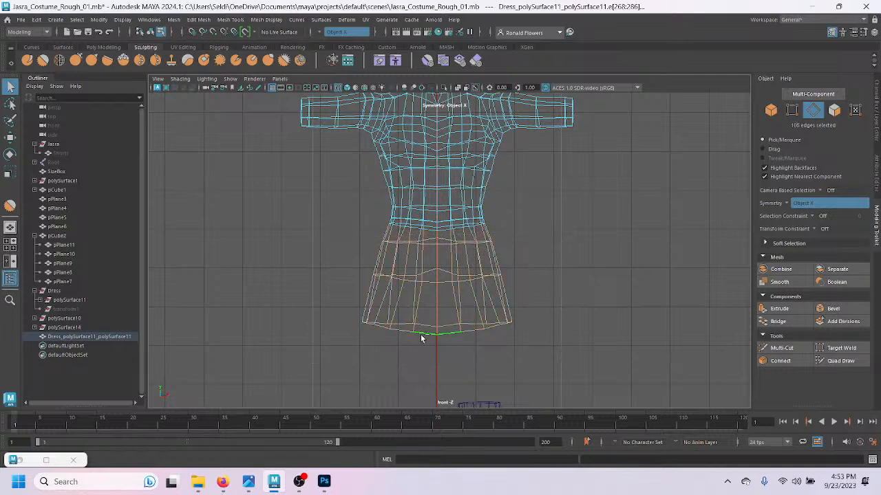
Step: Deselect the skirt's horizontal edge rows and bevel the remaining vertical edges
left_click(421, 335, "ctrl")
double_click(406, 333, "ctrl")
double_click(459, 242, "ctrl")
key("space")
key("space")
left_click_drag(420, 269, 624, 269, "alt")
right_click_drag(444, 229, 486, 229, "shift")
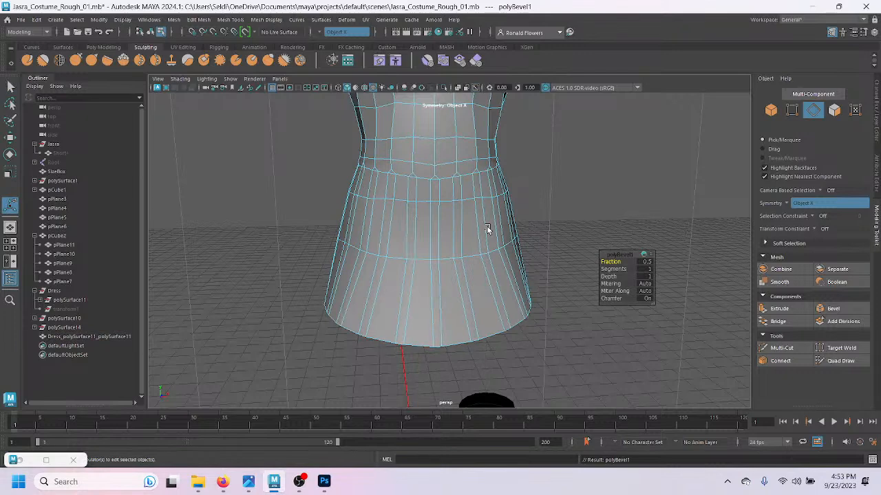
Step: Set the skirt bevel's segments to 2 and leave the bevel tool
scroll(447, 271, "up", 2)
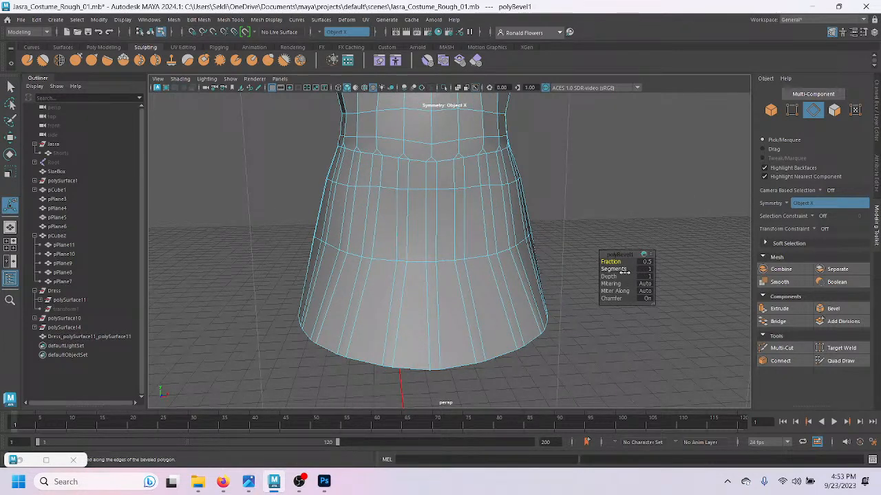
left_click_drag(621, 270, 628, 271)
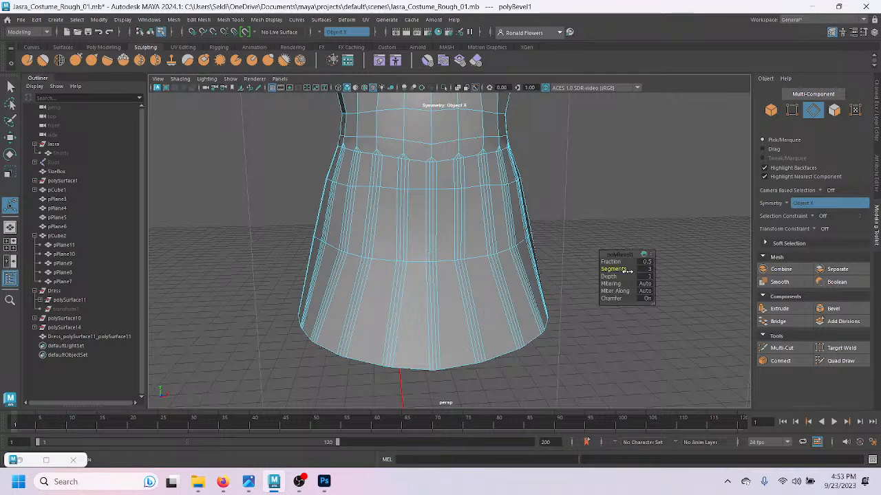
scroll(386, 234, "up", 3)
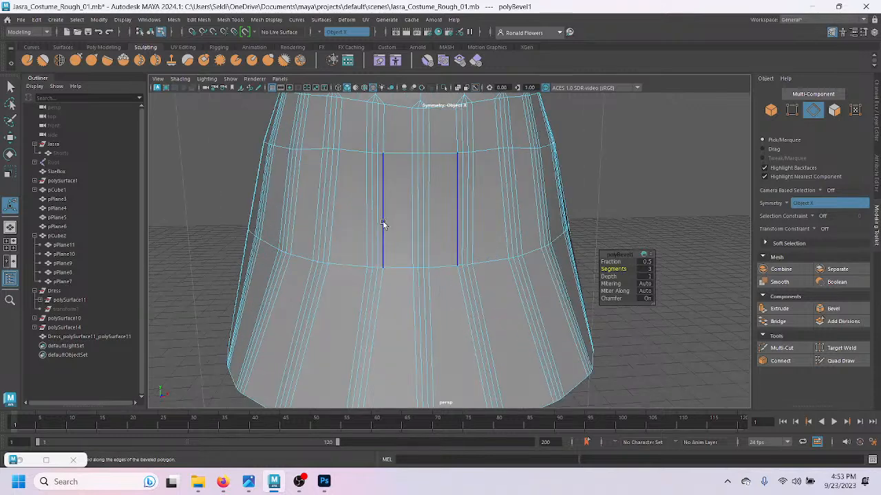
middle_click_drag(384, 226, 413, 293, "alt")
scroll(413, 293, "up", 2)
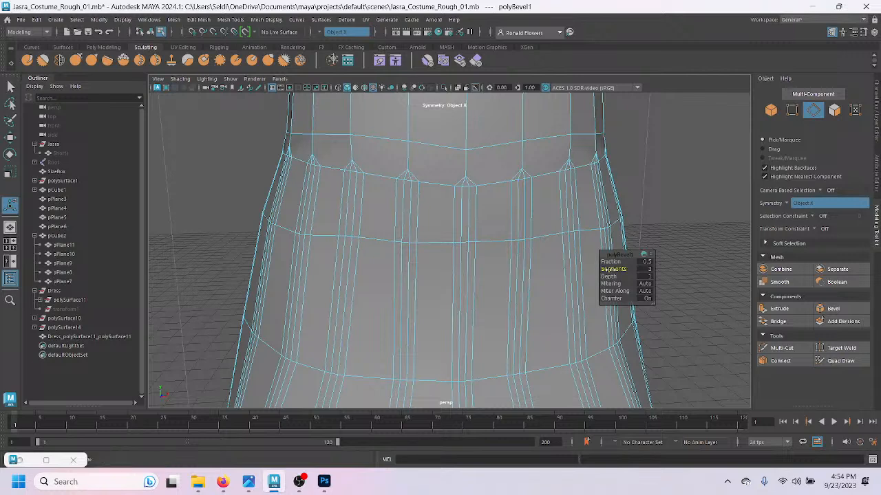
left_click_drag(604, 269, 607, 269)
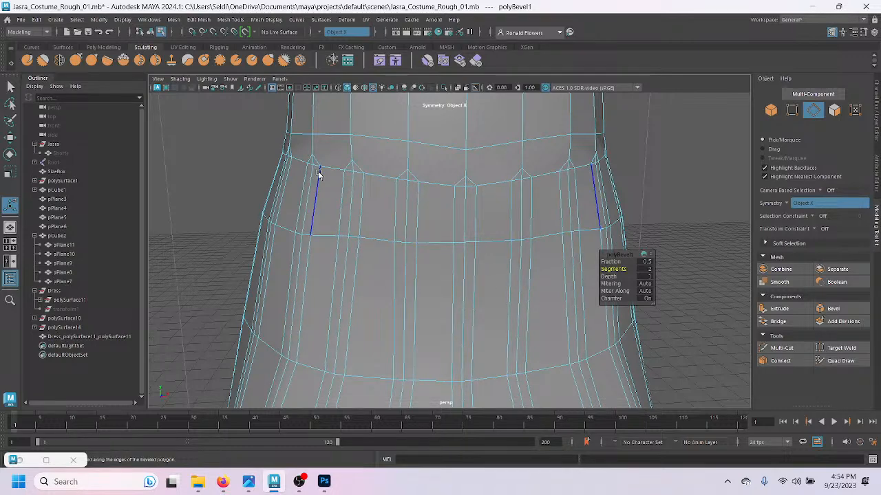
key("q")
scroll(459, 219, "down", 2)
scroll(459, 224, "up", 2)
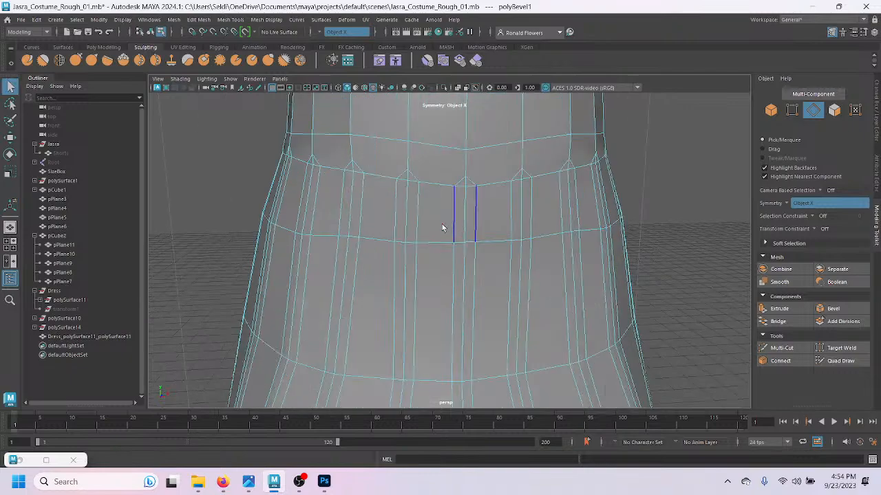
Step: Select the middle edges of the front centre bevel strip and the mirrored strips beside it, down to the hem
middle_click_drag(506, 243, 451, 141, "alt")
middle_click_drag(450, 210, 501, 306, "alt")
left_click_drag(501, 306, 427, 285, "alt")
left_click(374, 219)
middle_click_drag(397, 371, 417, 302, "alt")
left_click(390, 306, "shift")
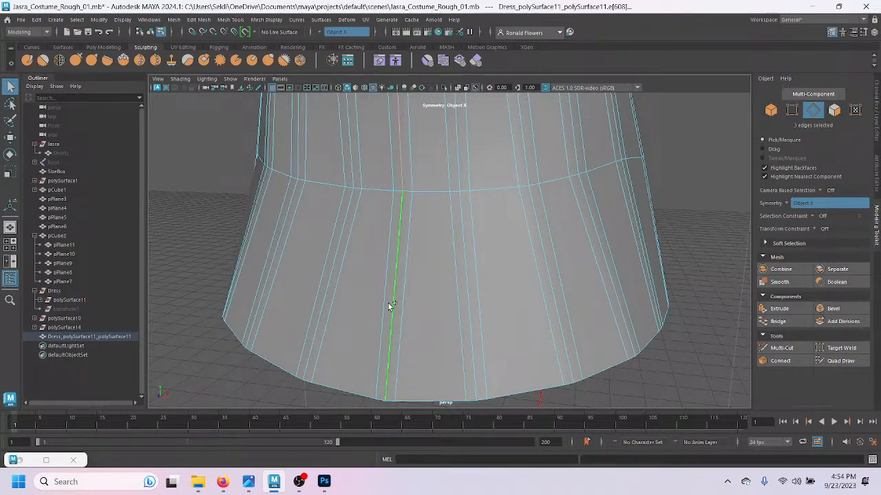
left_click(470, 309, "shift")
middle_click_drag(471, 241, 458, 332, "alt")
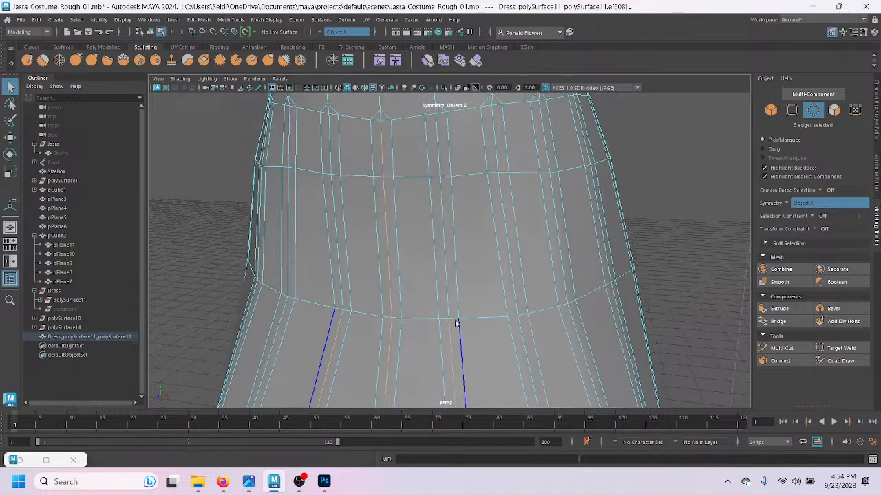
double_click(448, 294, "shift")
key("ctrl+z")
left_click(471, 284, "shift")
key("f")
left_click_drag(472, 290, 377, 294, "alt")
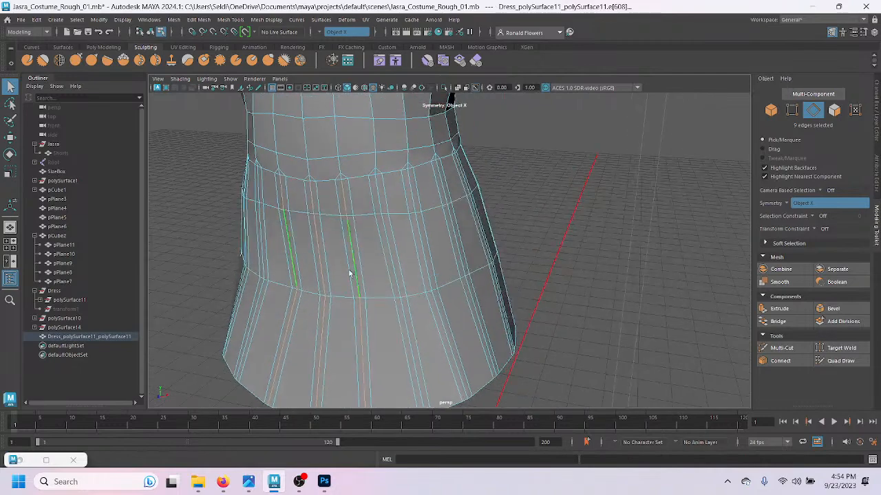
Step: Add the middle edges of the next bevel strips toward the skirt's side to the selection
scroll(361, 285, "up", 5)
middle_click_drag(269, 232, 334, 283, "alt")
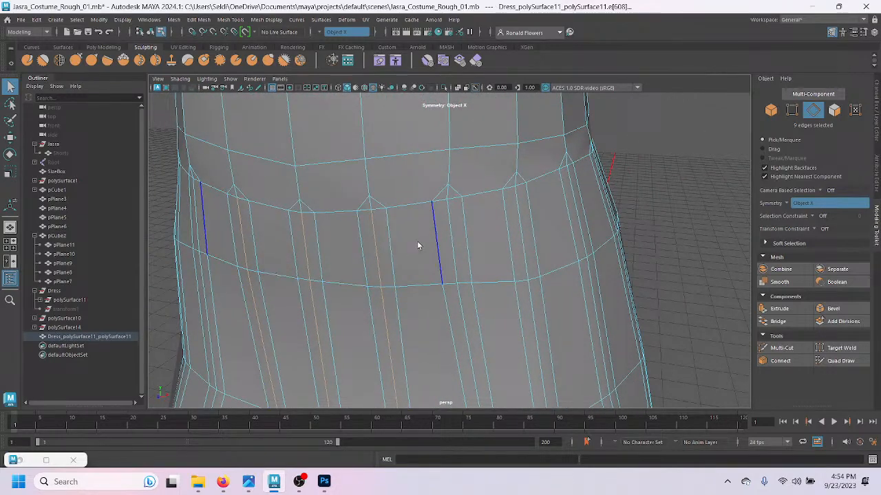
left_click(482, 344, "shift")
left_click_drag(481, 344, 481, 311, "alt")
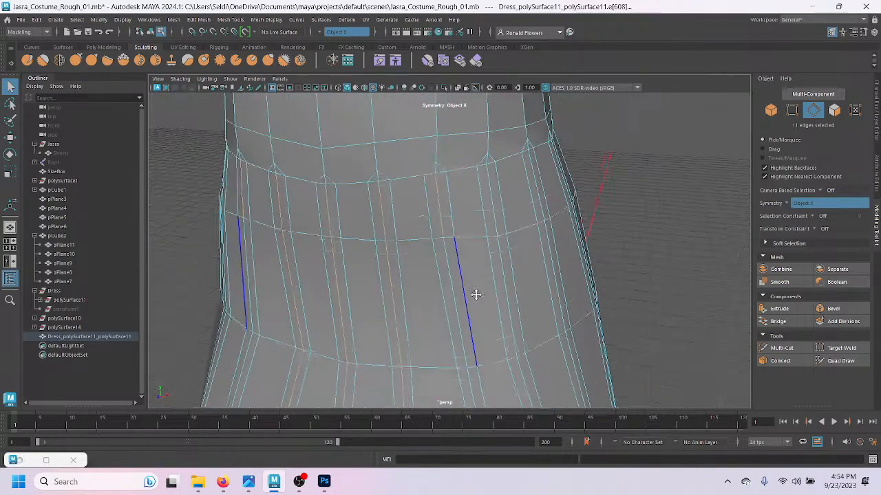
left_click(461, 311, "shift")
middle_click_drag(458, 311, 430, 245, "alt")
left_click(429, 304, "shift")
left_click(474, 286, "shift")
middle_click_drag(483, 281, 452, 247, "alt")
left_click(452, 240, "shift")
left_click(493, 232, "shift")
left_click(512, 275, "shift")
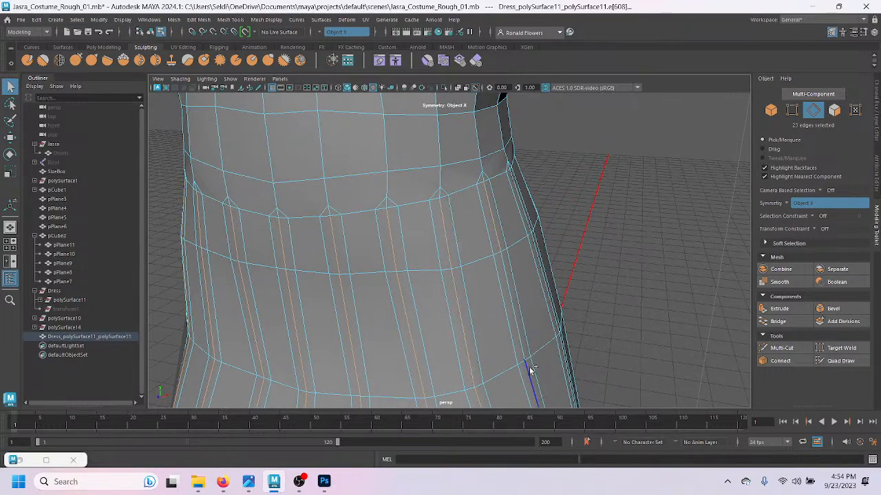
Step: Extend the selection with the middle edges of the bevel strips along the skirt's side
left_click_drag(507, 320, 402, 232, "alt")
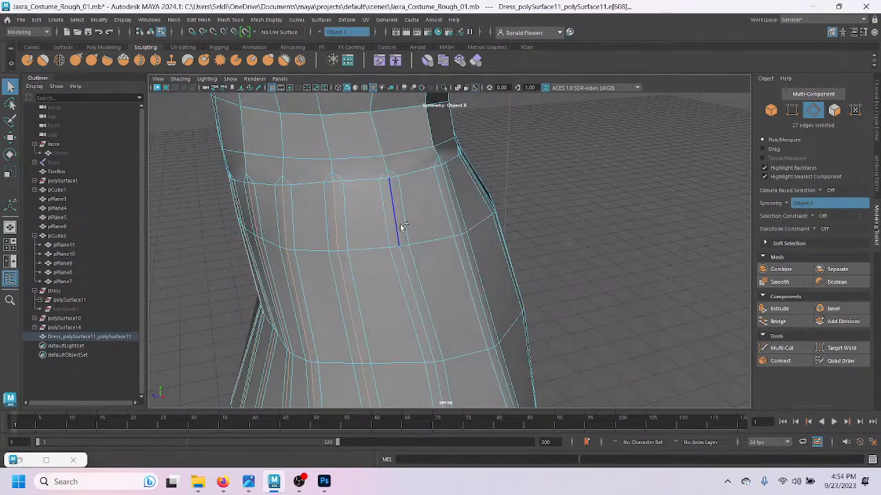
left_click(439, 384, "shift")
left_click(429, 333, "shift")
left_click(443, 381, "shift")
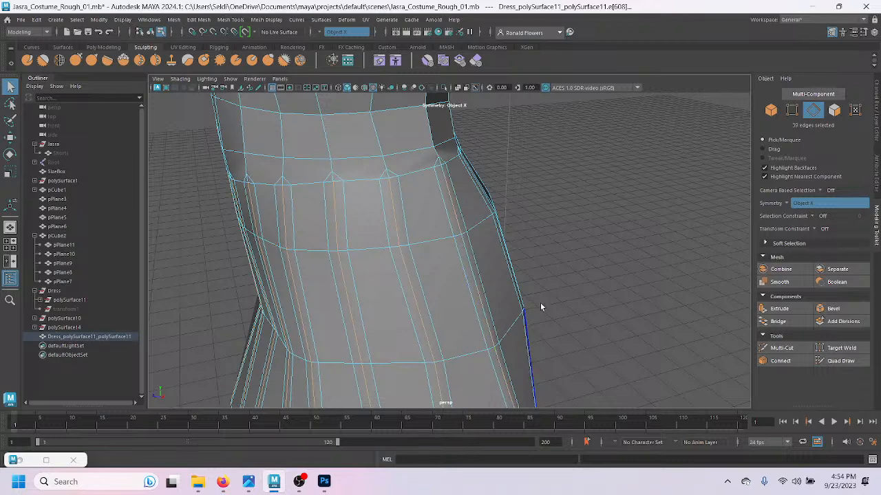
Step: Add the middle edges of the bevel strips past the side, toward the skirt's back, to the selection
left_click_drag(542, 308, 459, 315, "alt")
left_click(430, 215, "shift")
left_click(439, 310, "shift")
left_click(442, 355, "shift")
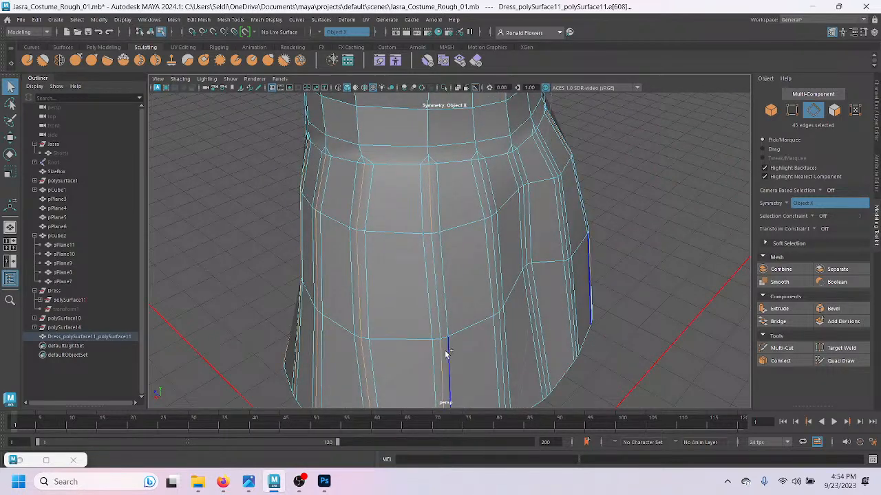
left_click(495, 274, "shift")
left_click(488, 210, "shift")
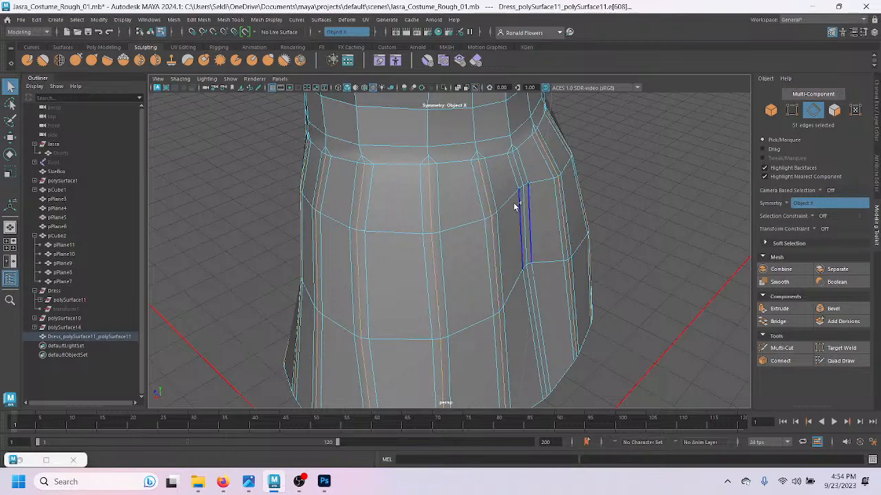
Step: Add the remaining pleat edges on the skirt to the edge selection and turn symmetry off
left_click(533, 306, "shift")
left_click_drag(534, 306, 473, 315, "alt")
key("r")
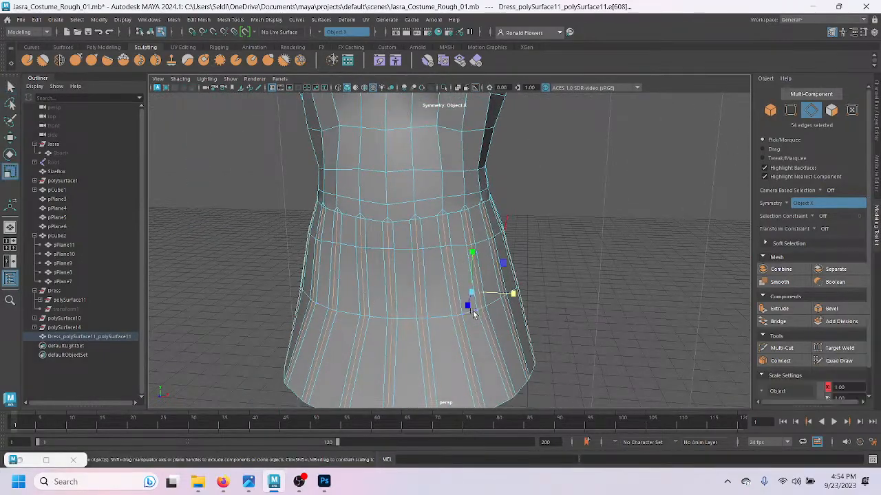
left_click_drag(436, 360, 433, 309, "alt")
left_click(338, 32)
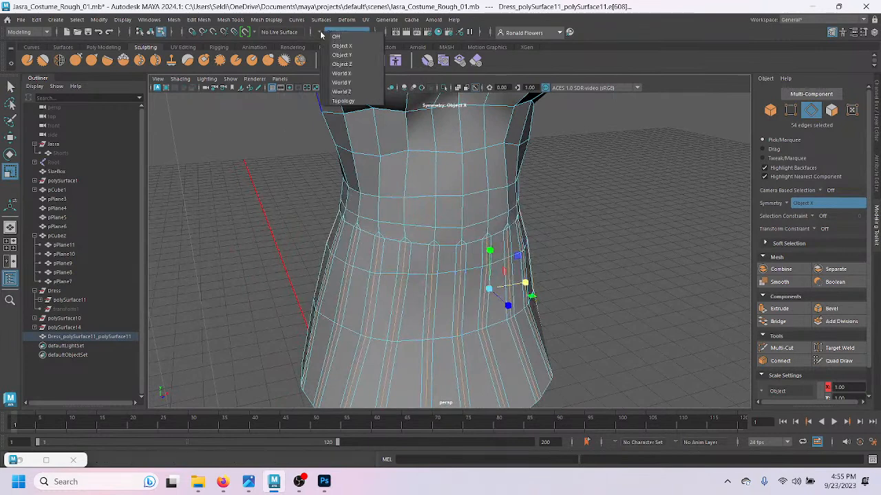
left_click(336, 29)
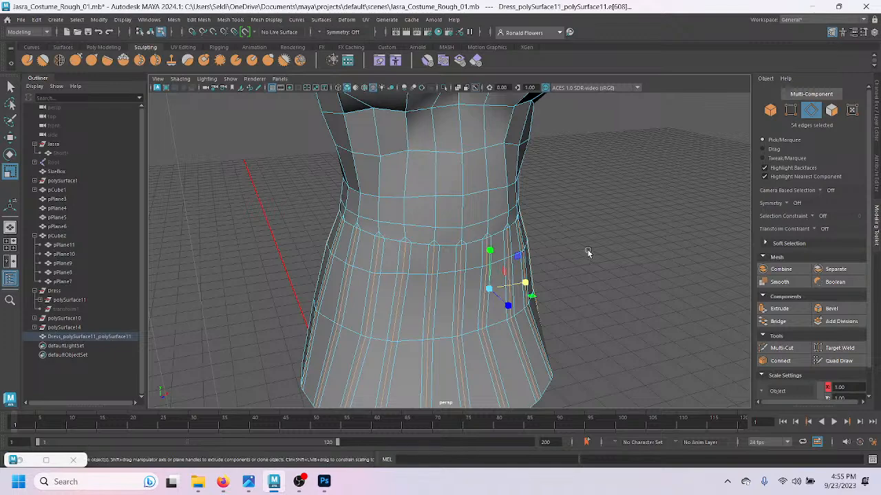
Step: Correct the pleat edge selection at the back of the skirt by removing the wrong edge and adding the missing one
key("q")
left_click_drag(592, 251, 402, 263, "alt")
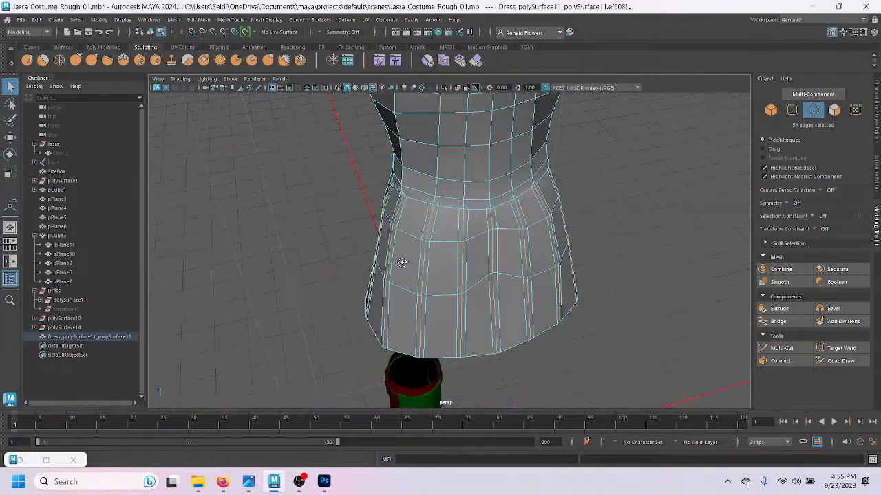
key("w")
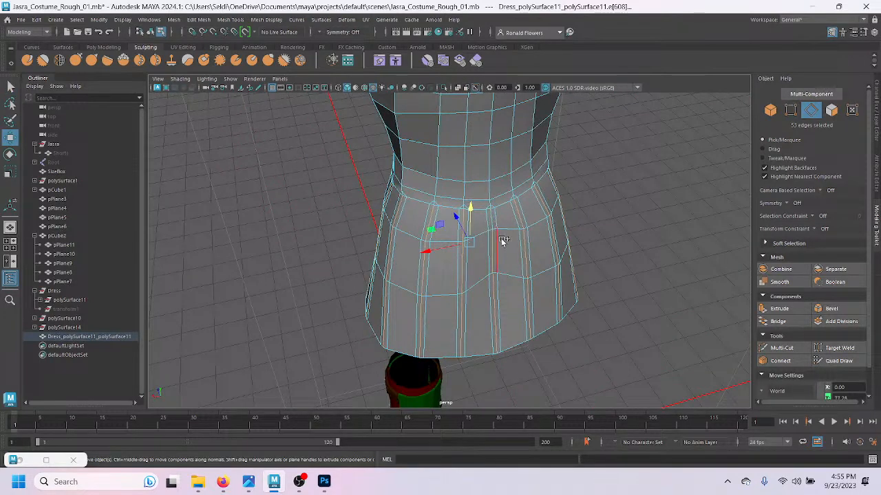
left_click(496, 302, "ctrl")
left_click(489, 286, "shift")
left_click_drag(342, 283, 527, 272, "alt")
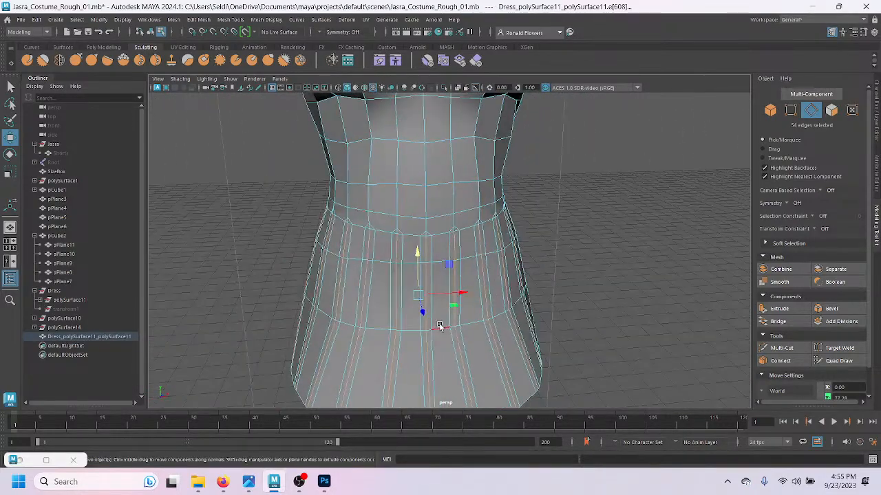
Step: Scale the selected pleat edges uniformly inward to about 0.97 to start forming the skirt folds
key("r")
left_click(420, 296)
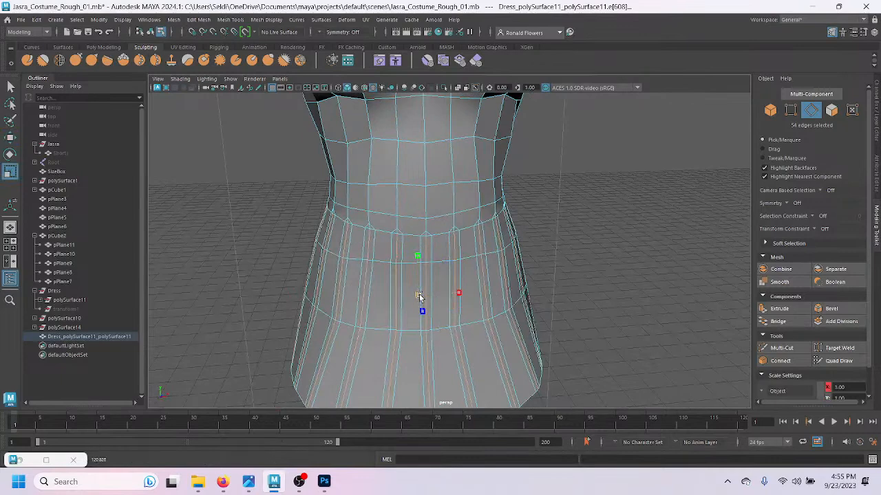
left_click_drag(420, 296, 404, 296)
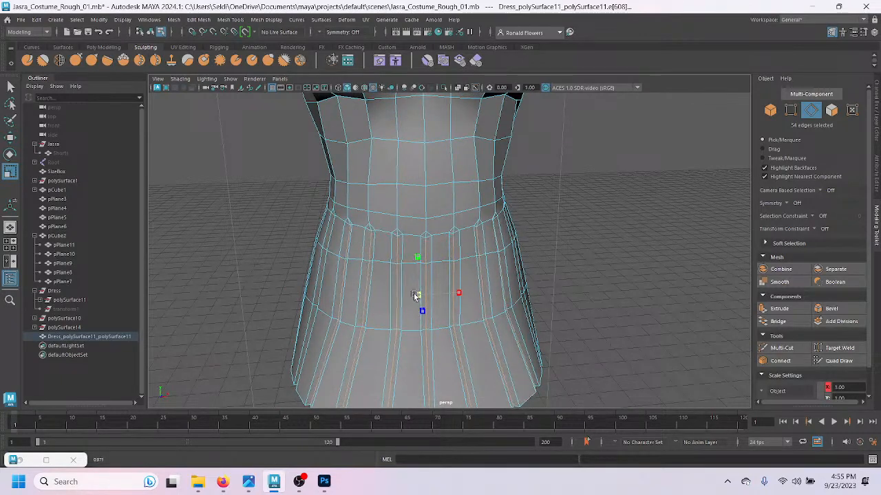
left_click_drag(414, 297, 344, 309, "alt")
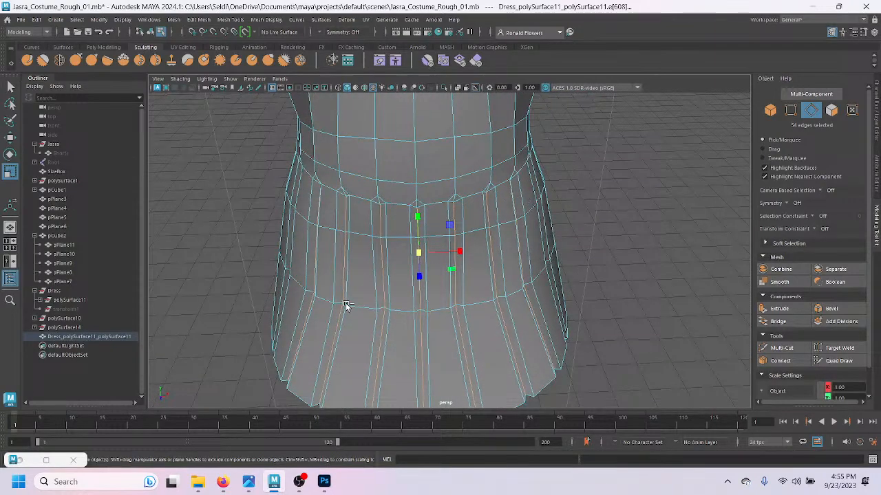
Step: Try scaling the selected pleat edges with the Scale tool's axis orientation set to Component
scroll(338, 305, "up", 3)
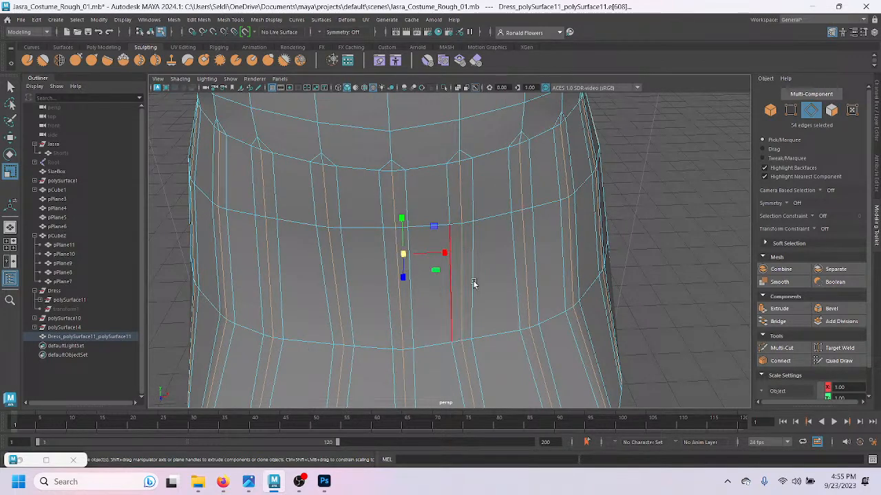
left_click(492, 271)
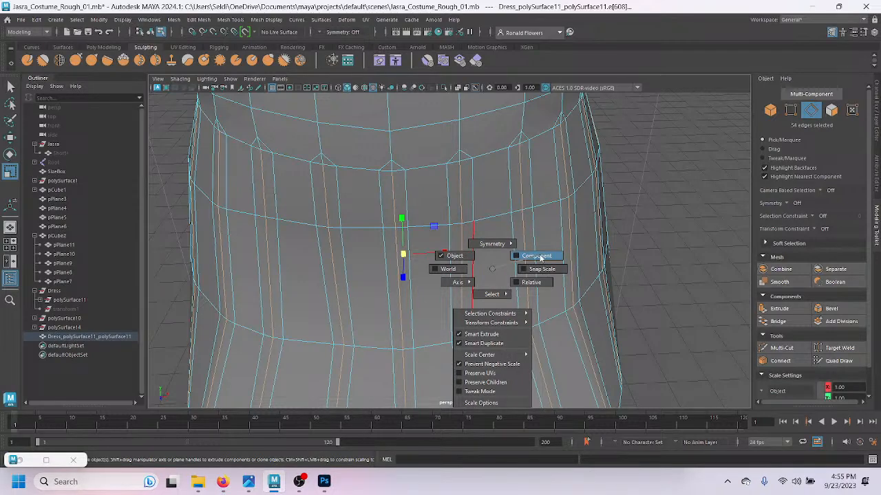
left_click(538, 256)
mouse_move(556, 298)
left_mouse_down("alt")
mouse_move(489, 280)
mouse_move(458, 222)
mouse_move(484, 282)
mouse_move(472, 299)
mouse_move(269, 322)
left_mouse_up("alt")
left_click_drag(413, 291, 417, 274, "alt")
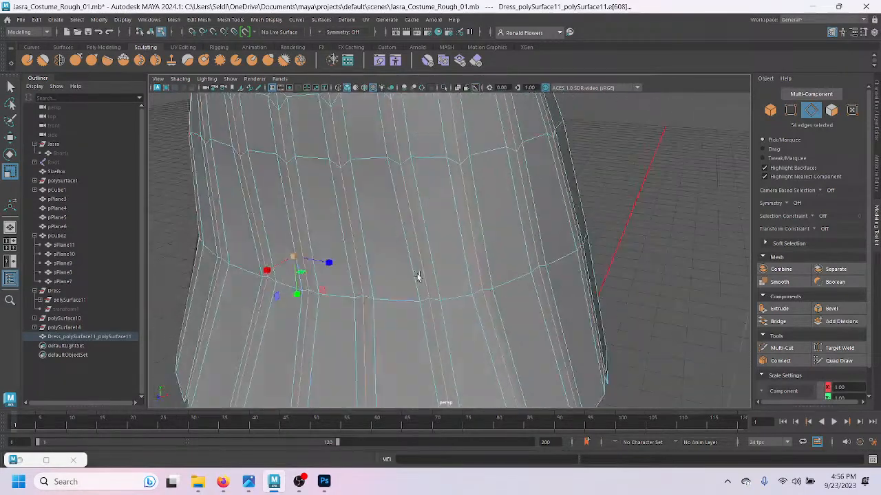
key("ctrl+z")
middle_click_drag(394, 200, 405, 273, "alt")
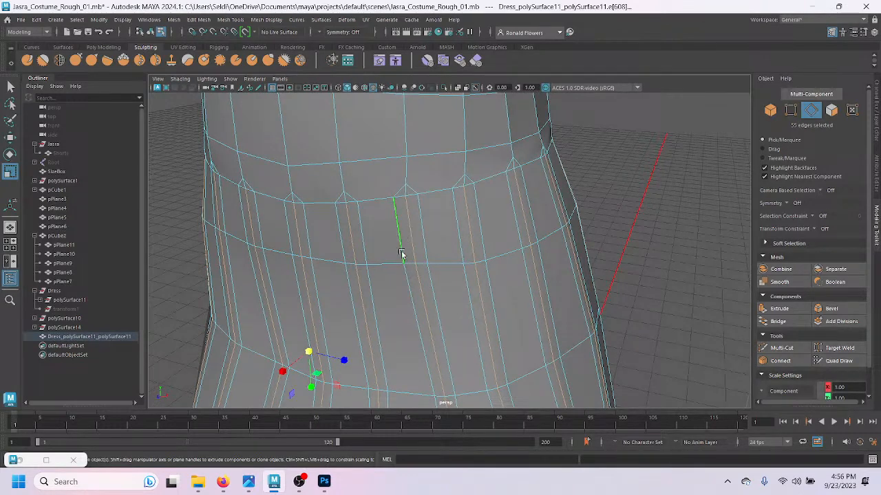
key("ctrl+z")
Step: Try scaling the pleat edges inward to about 0.9 with Relative scaling turned on
right_click(444, 296, "ctrl+shift")
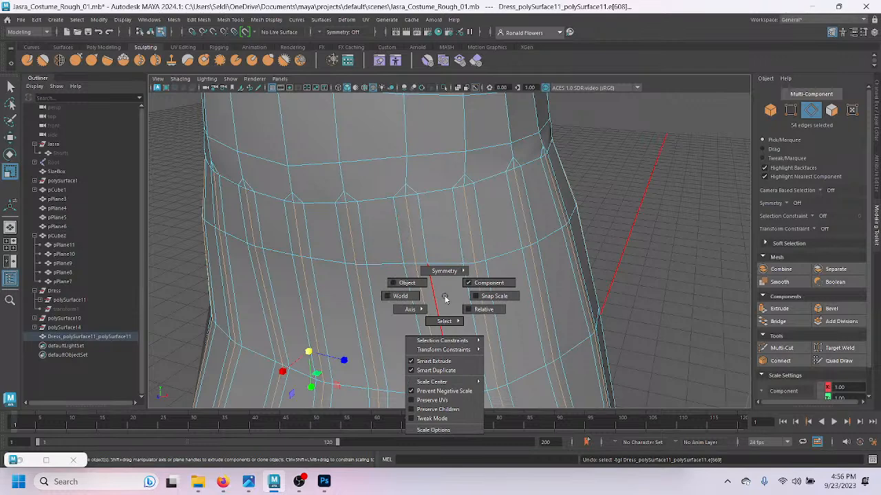
right_click_drag(474, 302, 477, 311, "ctrl+shift")
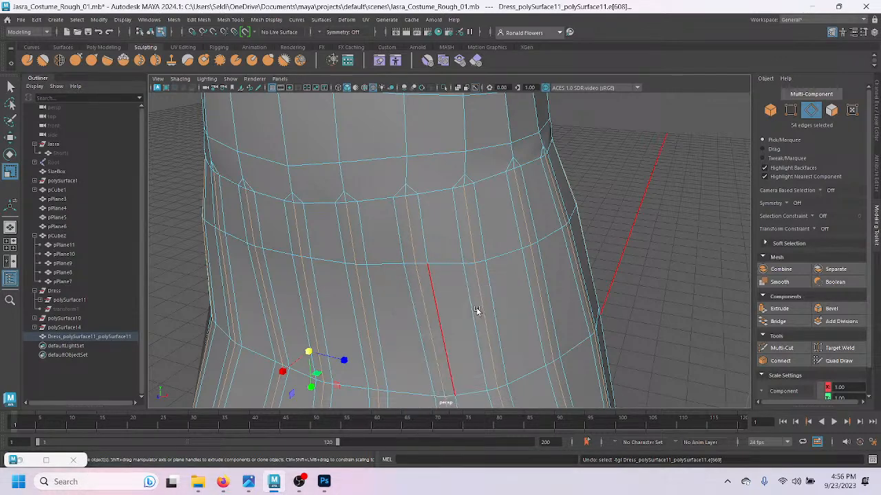
left_click_drag(307, 351, 282, 352)
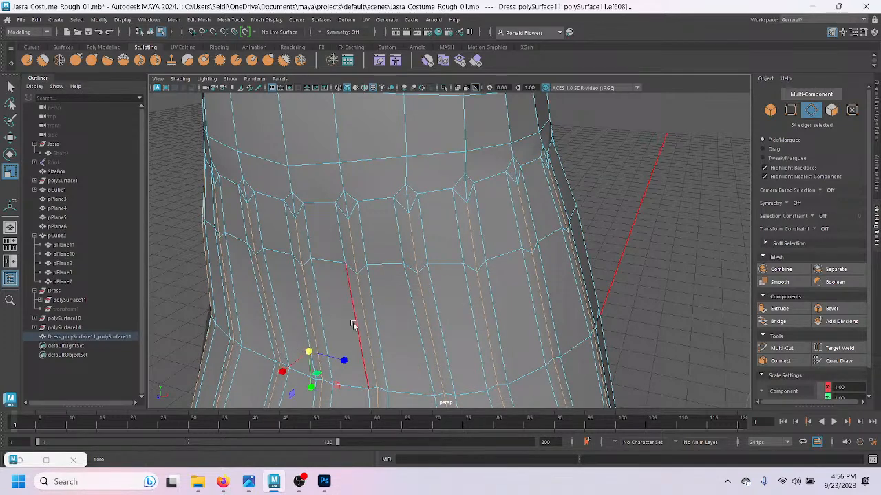
key("ctrl+z")
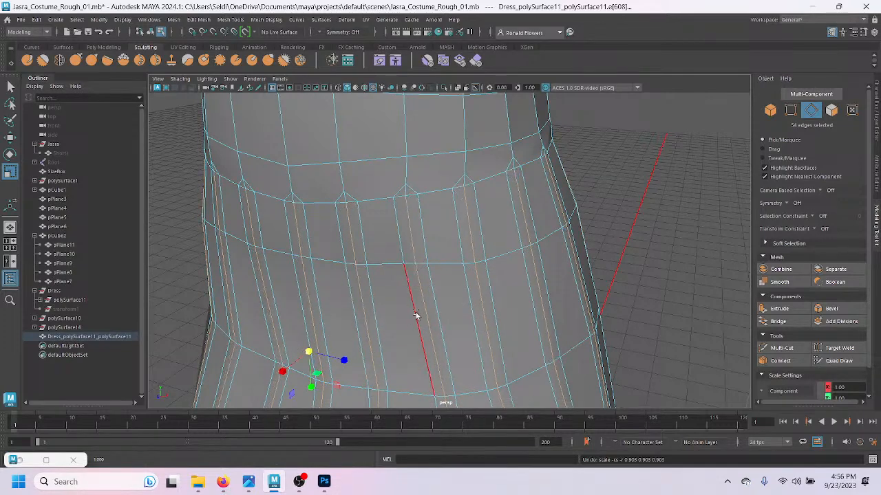
right_click(418, 312, "ctrl+shift")
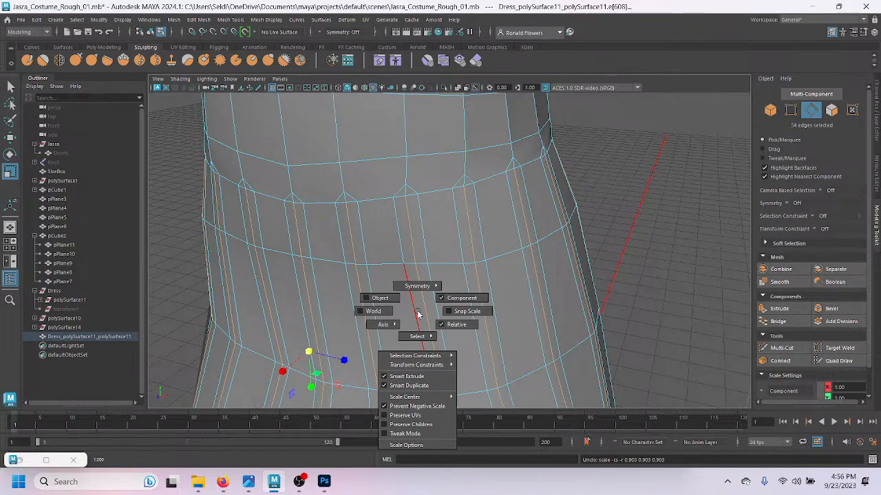
mouse_move(423, 335)
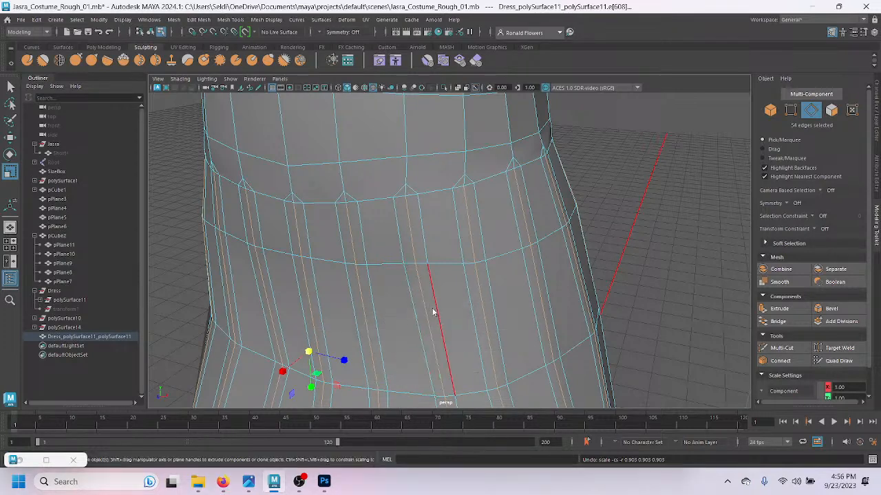
right_click(432, 311, "ctrl+shift")
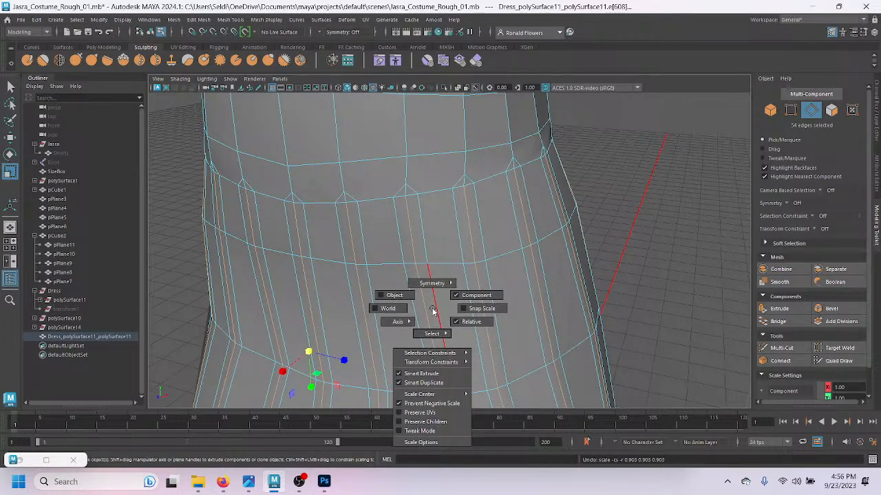
right_click_drag(467, 299, 454, 318, "ctrl+shift")
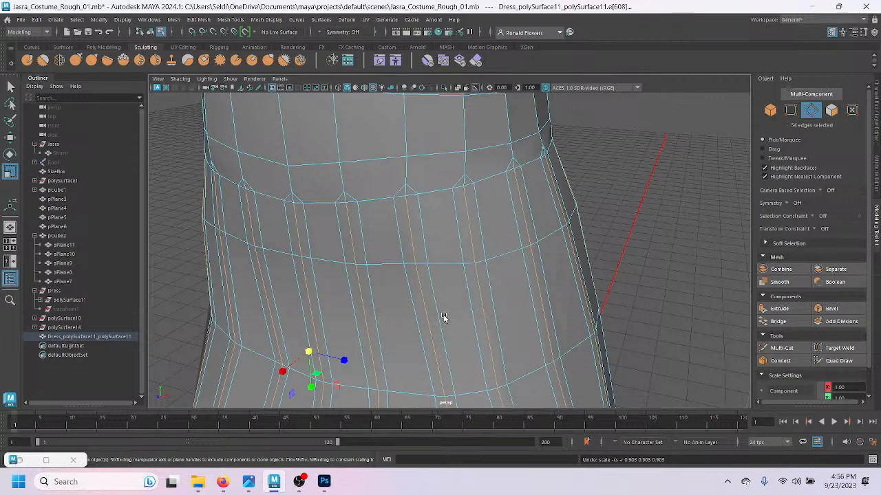
Step: Try the Move tool with Component axis orientation on the pleat edges and return it to Object orientation
key("w")
right_click_drag(444, 317, 478, 309, "ctrl+shift")
left_click_drag(417, 332, 244, 242, "alt")
left_click_drag(541, 245, 436, 289, "alt")
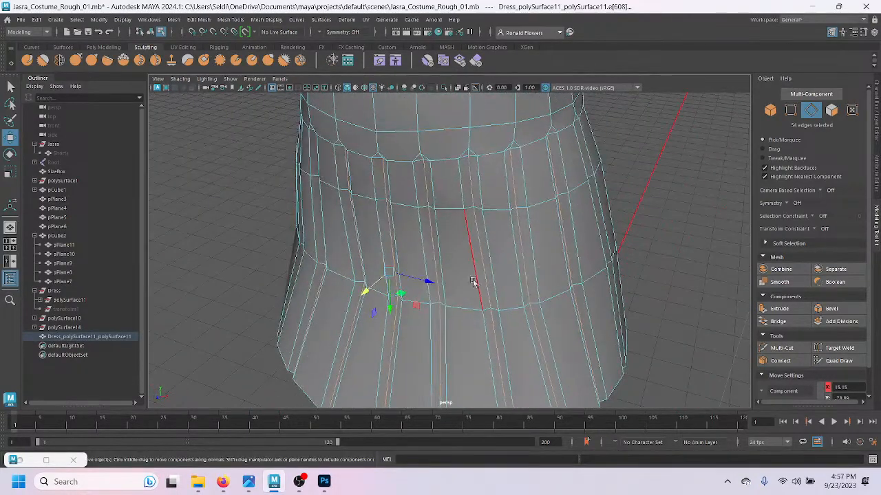
key("q")
key("w")
left_click_drag(518, 252, 482, 249)
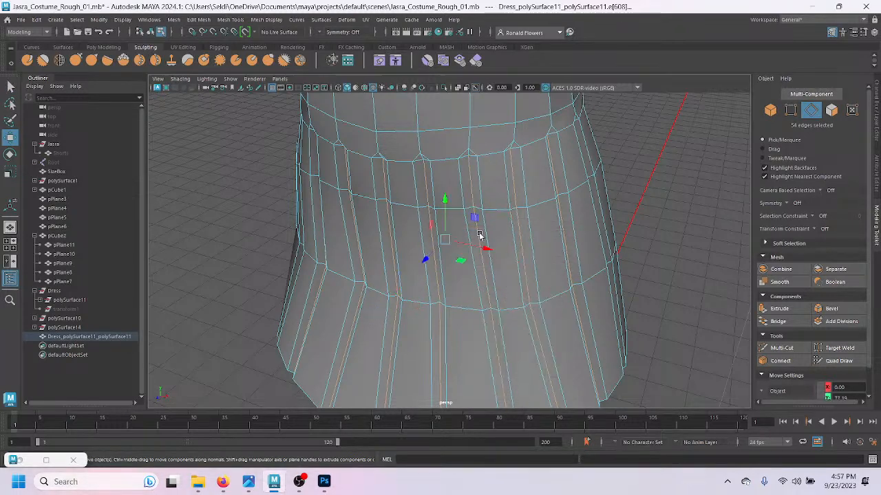
Step: Return to object mode, select the dress mesh and assign it the existing Boot material
right_click_drag(678, 245, 702, 198)
scroll(636, 296, "down", 3)
left_click_drag(636, 297, 448, 322, "alt")
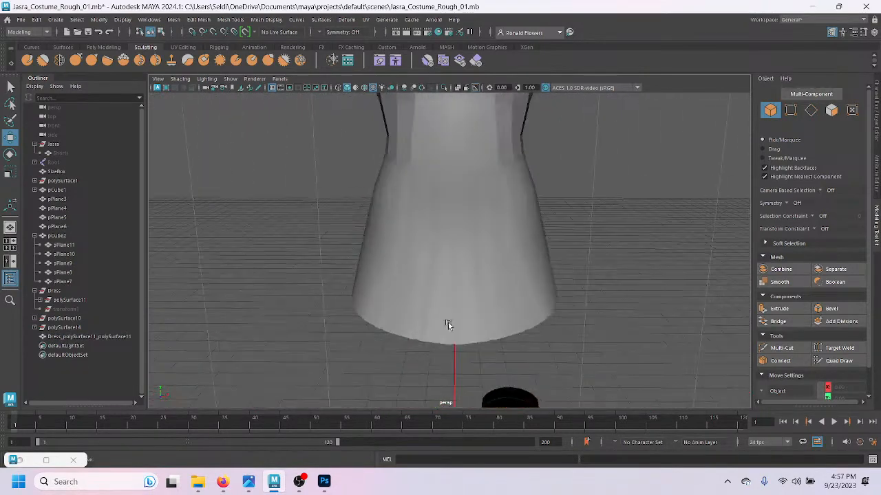
right_click_drag(448, 322, 468, 322, "alt")
middle_click_drag(468, 322, 461, 346, "alt")
left_click(461, 344)
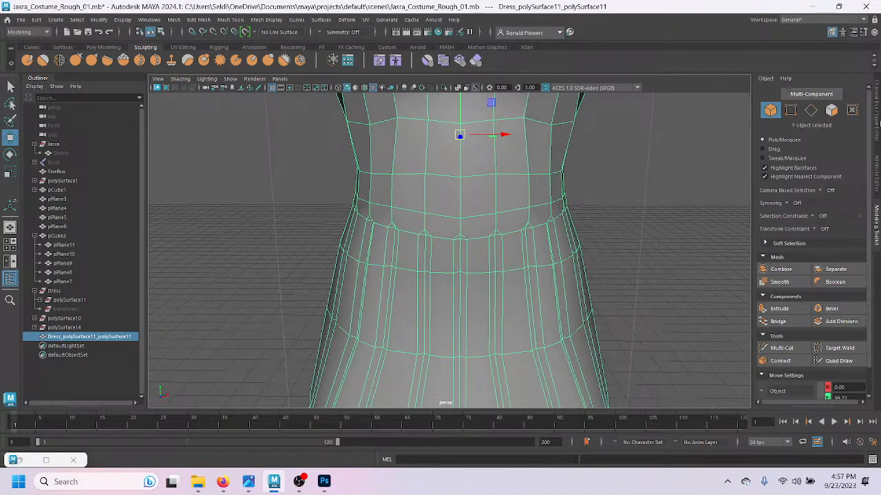
left_click(875, 122)
right_click(499, 203)
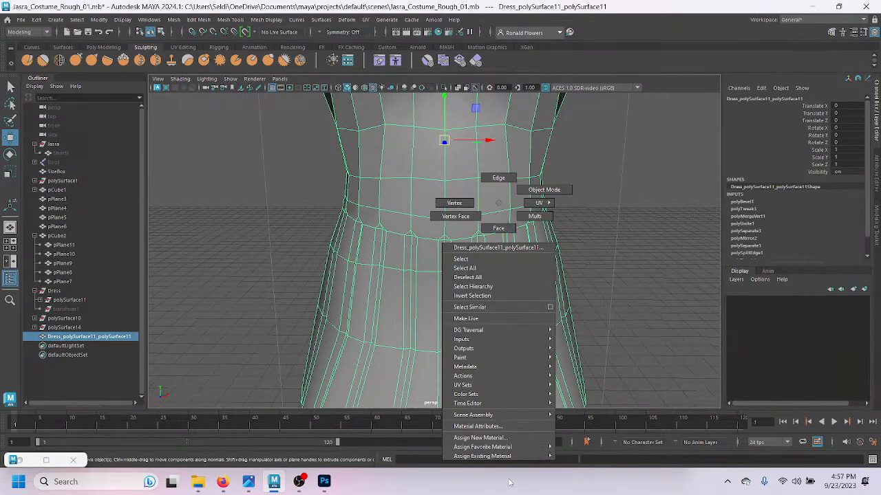
mouse_move(513, 459)
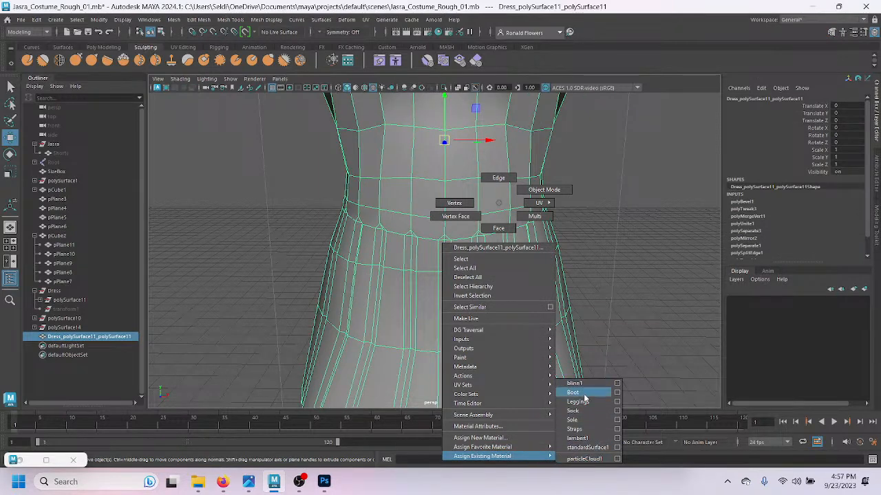
left_click(584, 393)
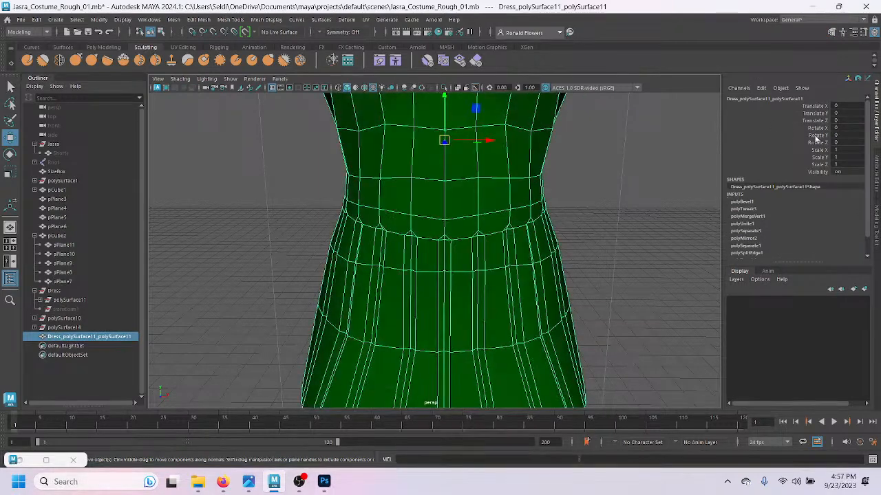
Step: Switch the dress mesh to face selection at the pleated skirt
scroll(535, 254, "down", 5)
left_click_drag(548, 344, 504, 297, "alt")
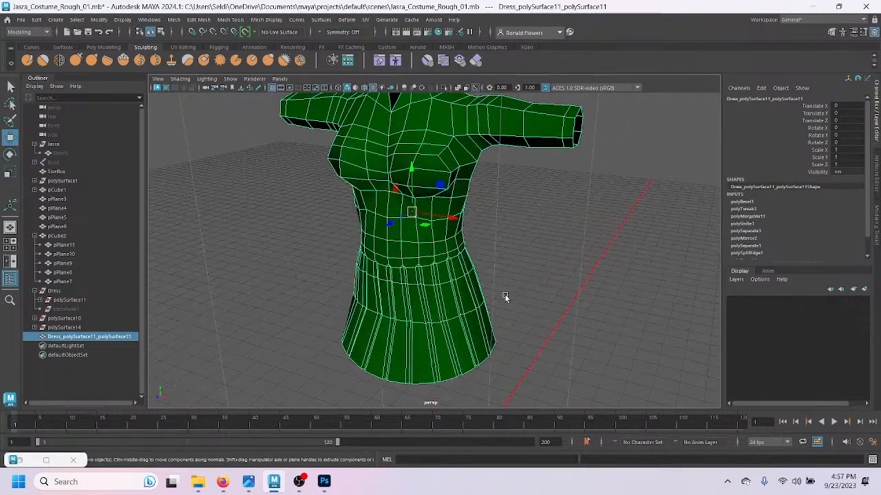
left_click(504, 297)
scroll(519, 307, "up", 4)
middle_click_drag(518, 307, 497, 232, "alt")
left_click(461, 254)
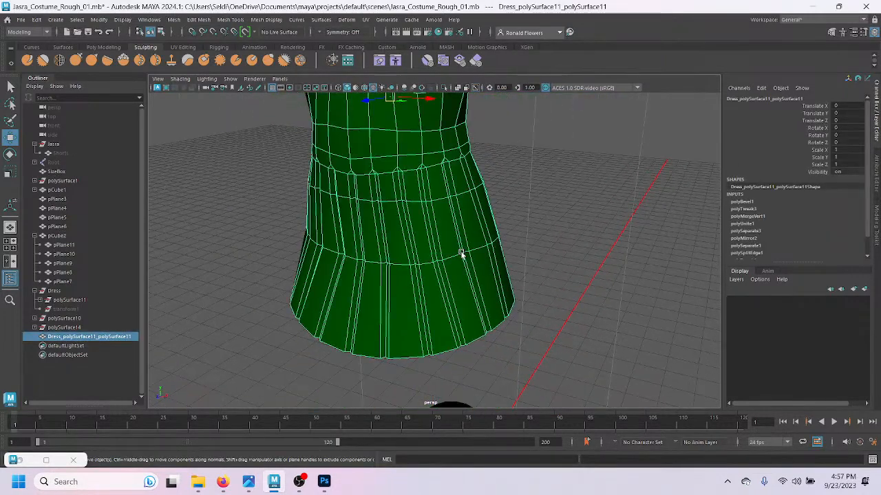
key("q")
scroll(433, 338, "up", 5)
right_click_drag(396, 153, 396, 178)
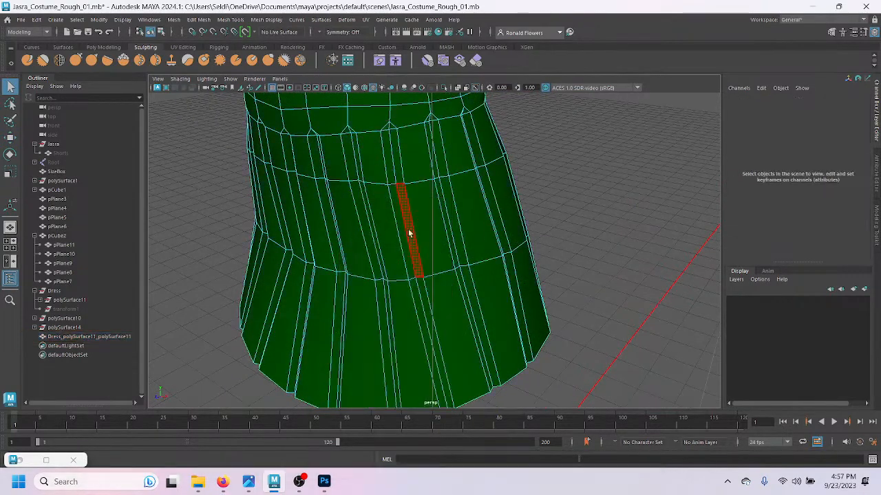
Step: Select both narrow face strips of two neighbouring skirt pleats, from just below the waist down to the hem
left_click(432, 336)
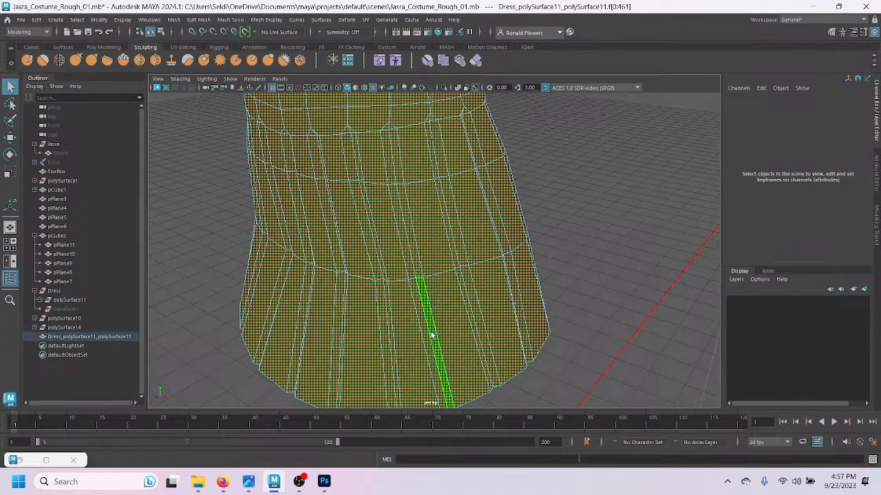
double_click(421, 265)
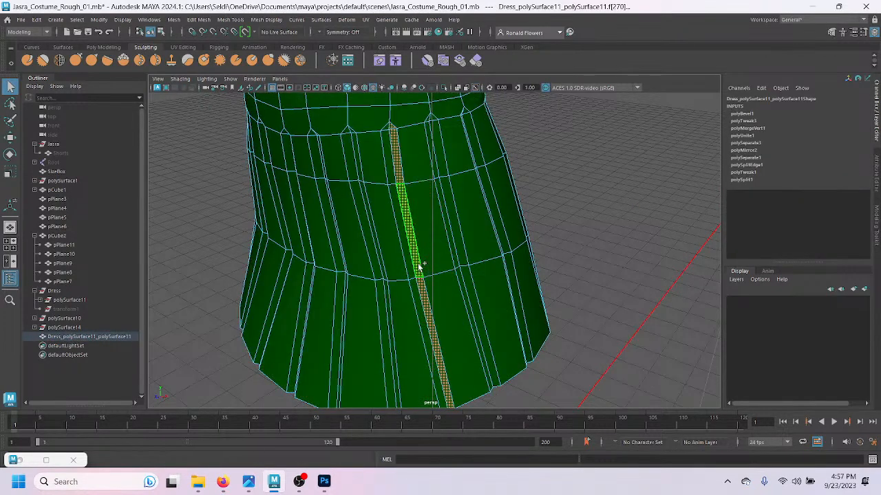
left_click(390, 199, "shift")
left_click(446, 220, "shift")
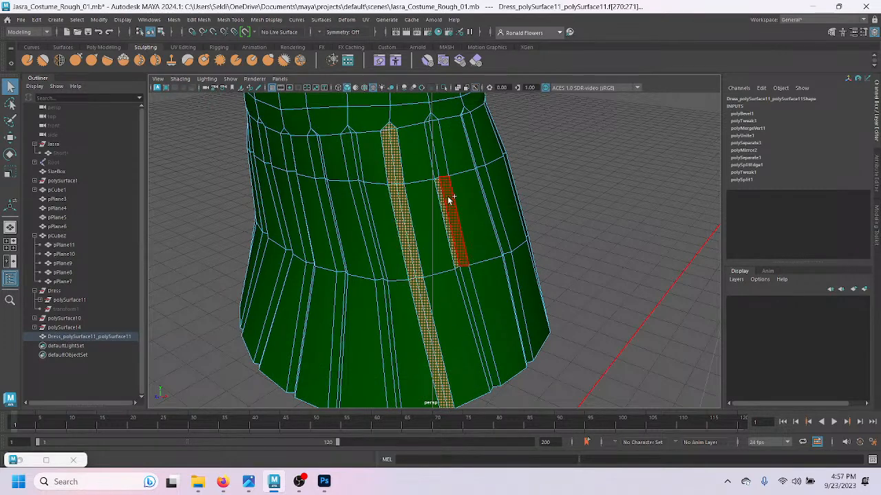
left_click(459, 281, "shift")
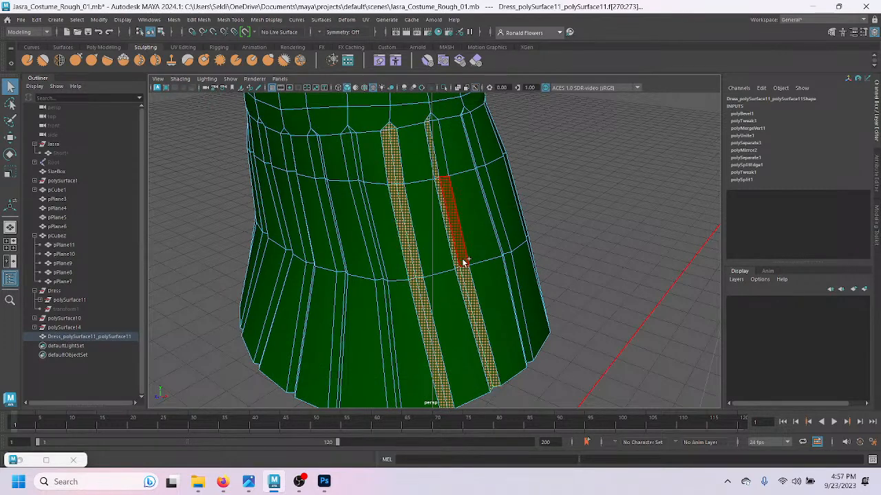
left_click(434, 148, "shift")
Step: Add both face strips of the next three pleats around the skirt to the selection
left_click(359, 168, "shift")
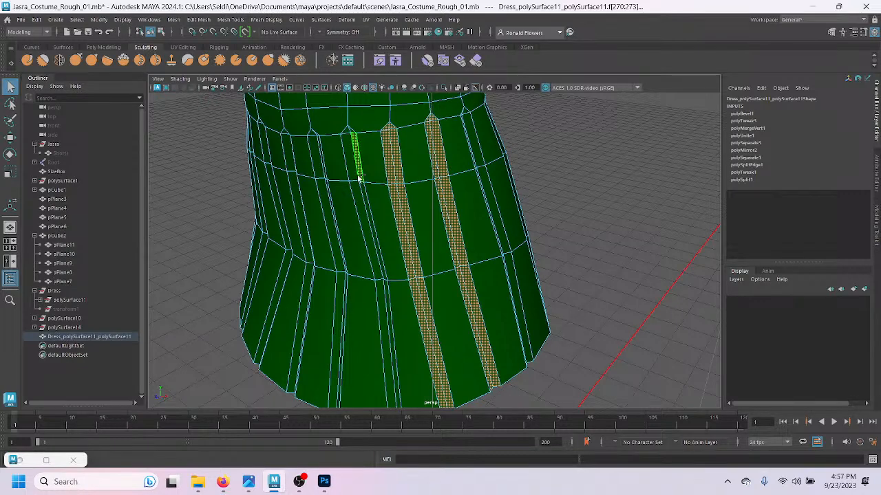
left_click(358, 189, "shift")
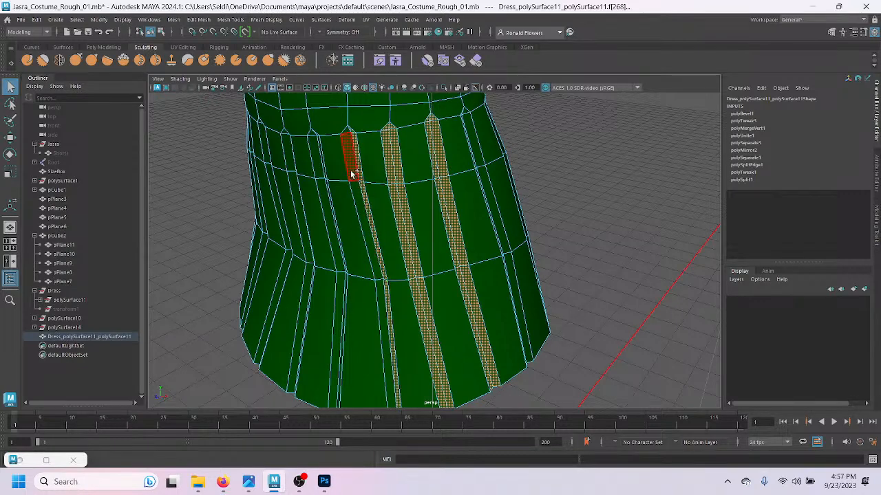
left_click(357, 192, "shift")
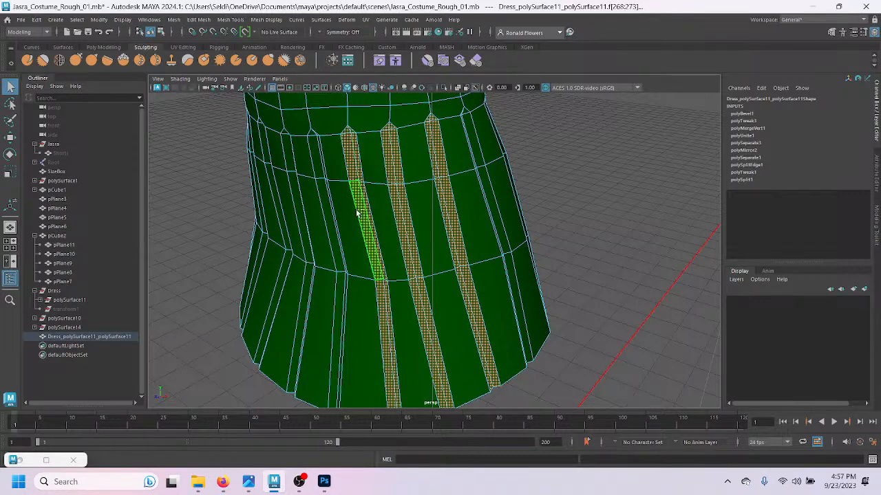
left_click(323, 196, "shift")
left_click_drag(323, 196, 403, 215, "alt")
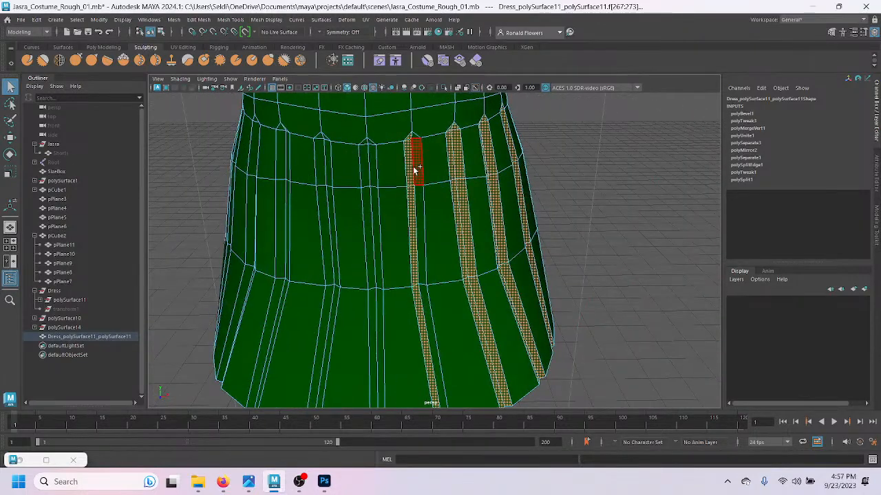
left_click(373, 172, "shift")
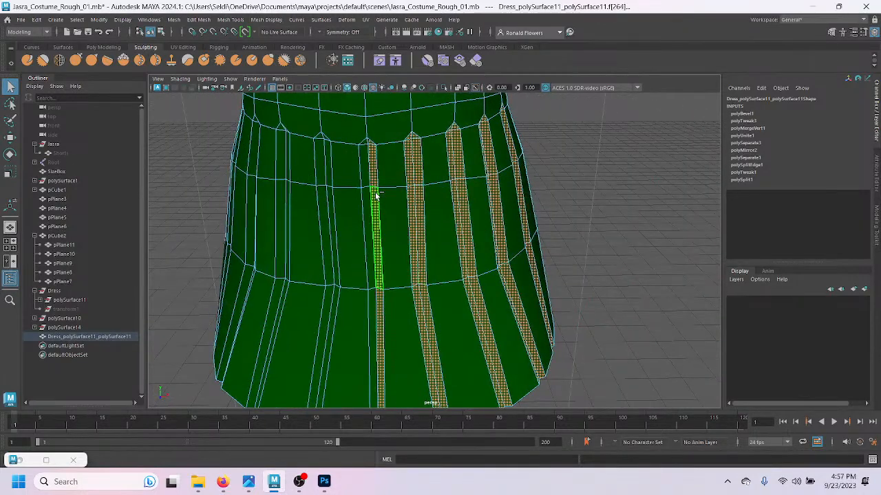
double_click(366, 189)
Step: Extend the face selection with both halves of the following two pleats, the sixth and seventh
left_click(328, 172, "shift")
double_click(321, 180, "shift")
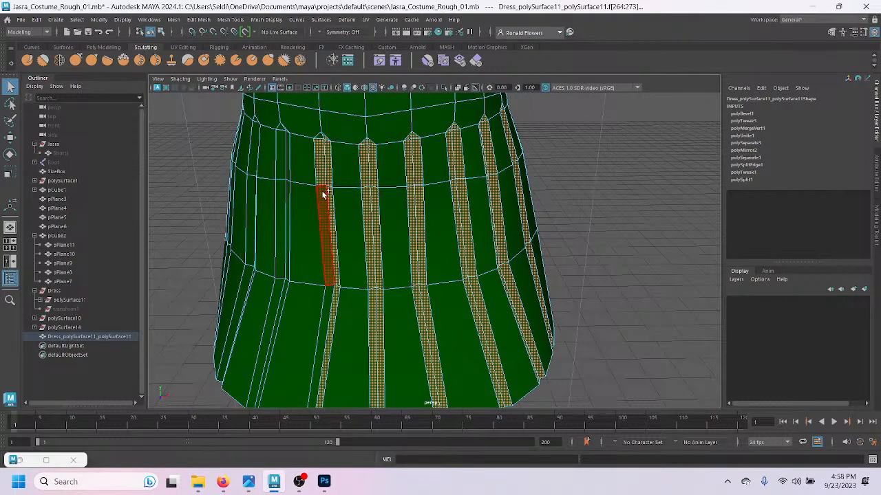
left_click(289, 165, "shift")
double_click(288, 184, "shift")
double_click(283, 185, "shift")
Step: Continue around the skirt and add the full-length faces of the eighth and ninth pleats to the selection
left_click_drag(282, 189, 368, 165, "alt")
left_click(359, 199, "shift")
double_click(352, 187, "shift")
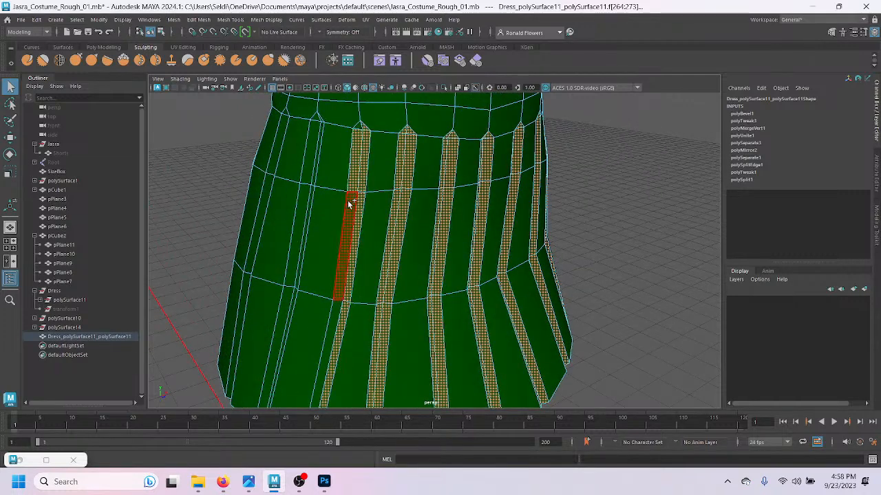
left_click(311, 141, "shift")
double_click(303, 190, "shift")
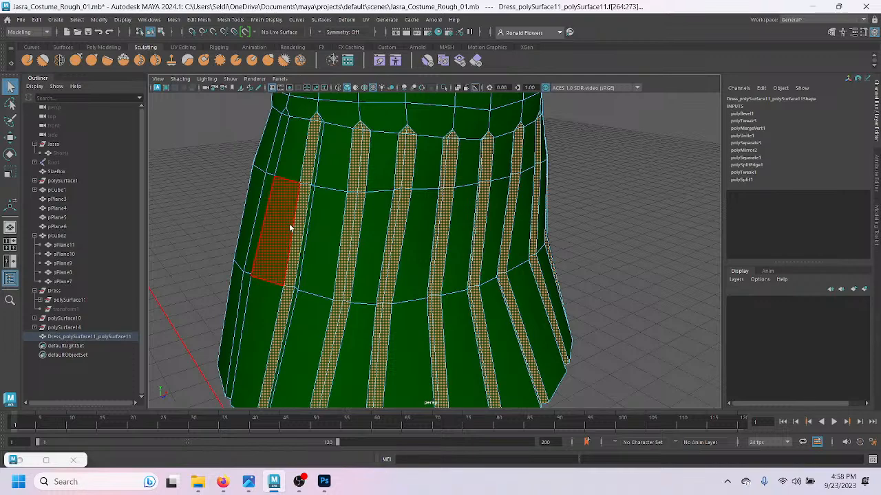
Step: Add both face strips of the next two pleats at the side of the skirt to the selection
left_click_drag(291, 226, 335, 226, "alt")
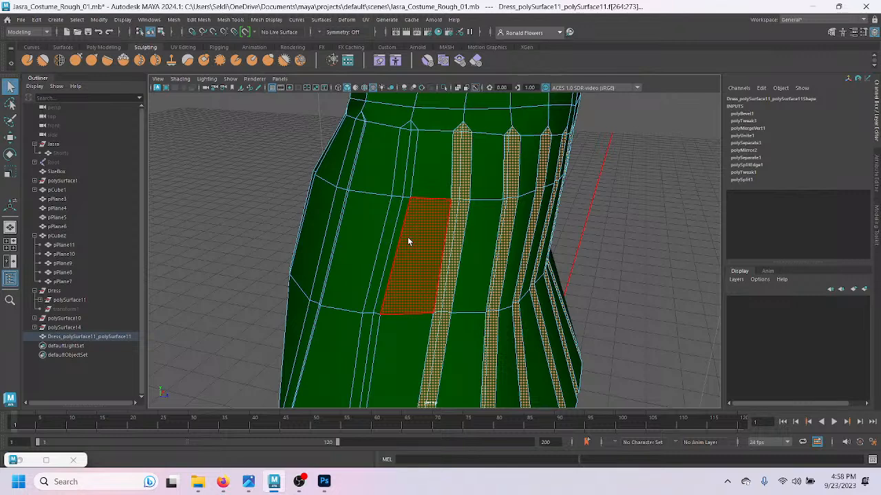
scroll(407, 237, "down", 5)
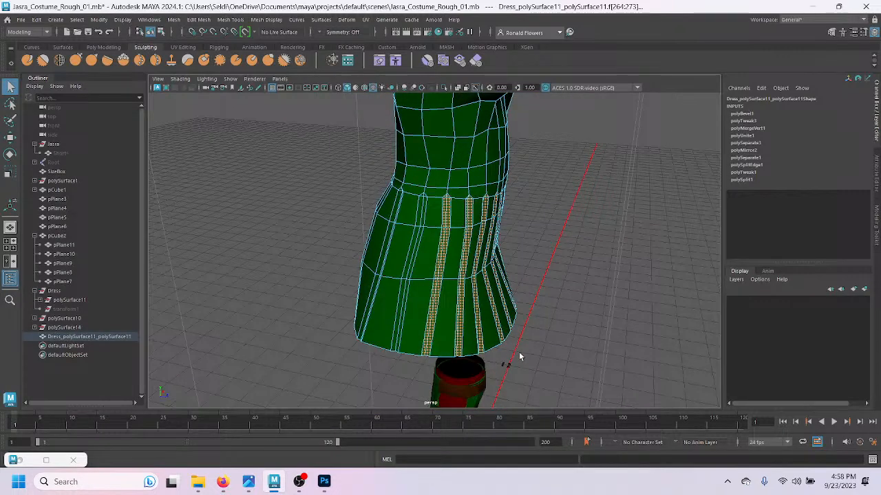
scroll(489, 384, "up", 3)
scroll(496, 316, "down", 2)
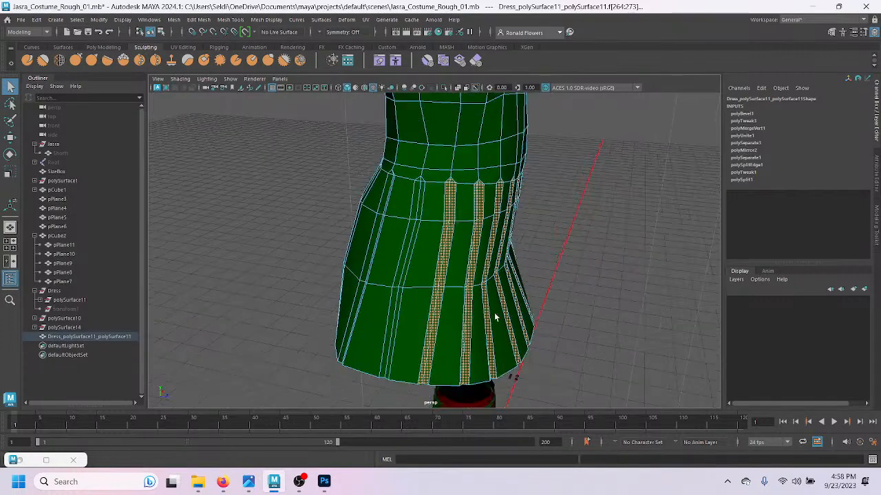
left_click_drag(637, 269, 577, 276, "alt")
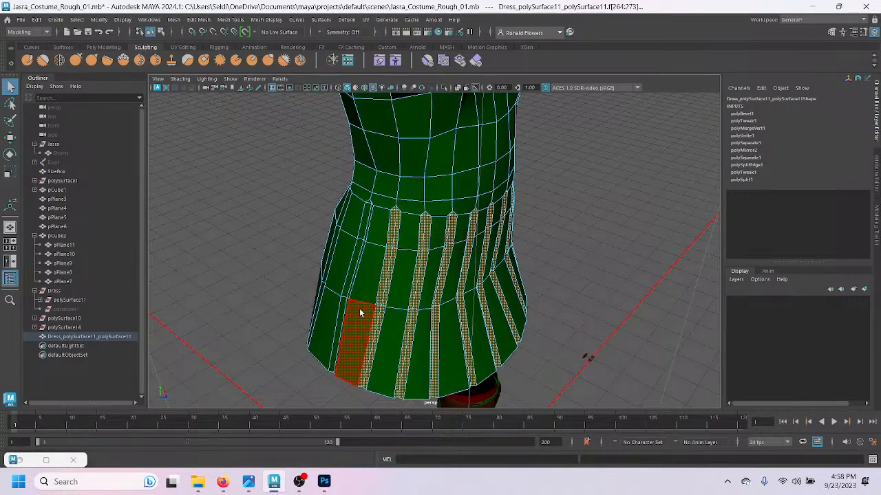
scroll(361, 314, "up", 6)
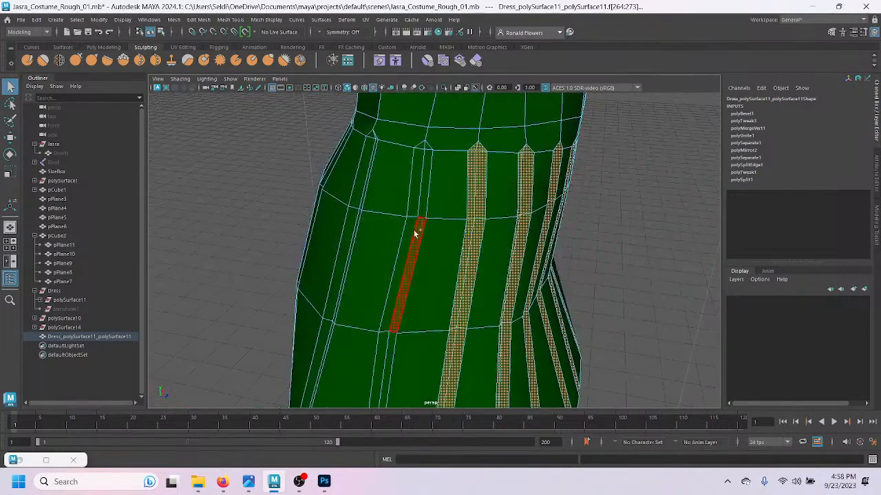
left_click(413, 241, "shift")
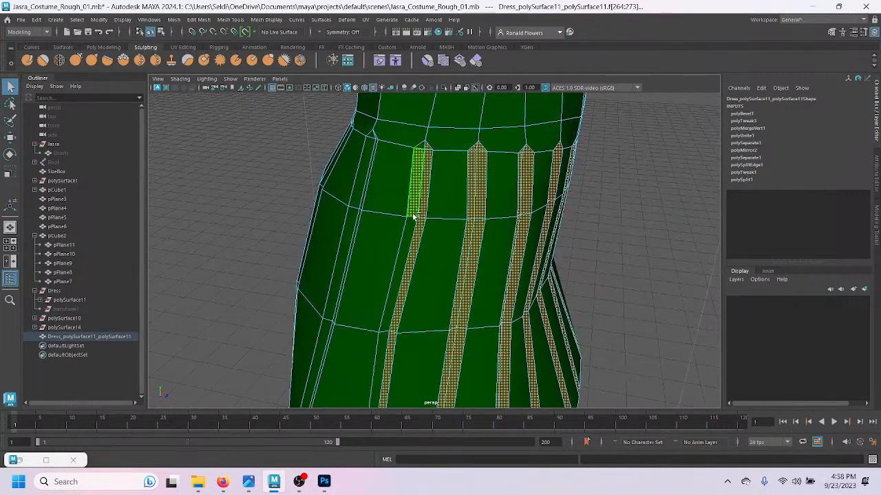
left_click(415, 206, "shift")
left_click(366, 176, "shift")
left_click(346, 227, "shift")
left_click_drag(346, 227, 522, 199, "alt")
left_click(536, 238, "shift")
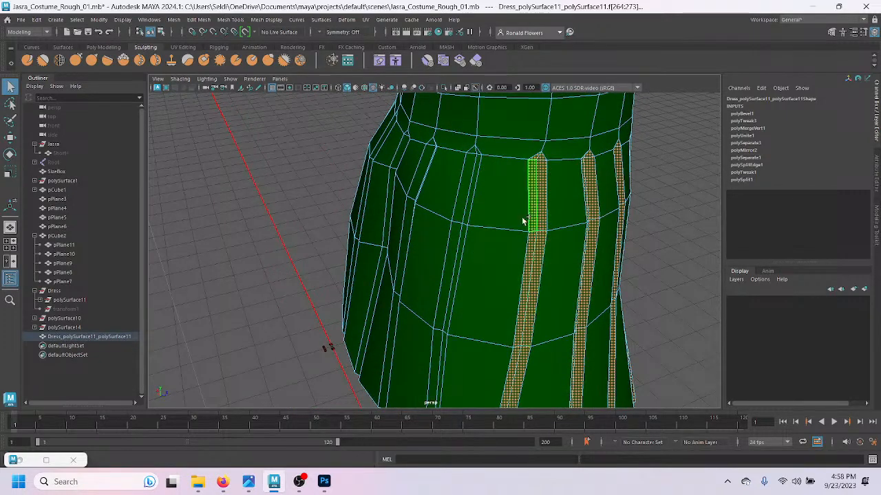
Step: Extend the selection past the side of the skirt with the full strips of two further pleats
left_click(464, 191, "shift")
left_click(455, 231, "shift")
left_click_drag(456, 231, 544, 192, "alt")
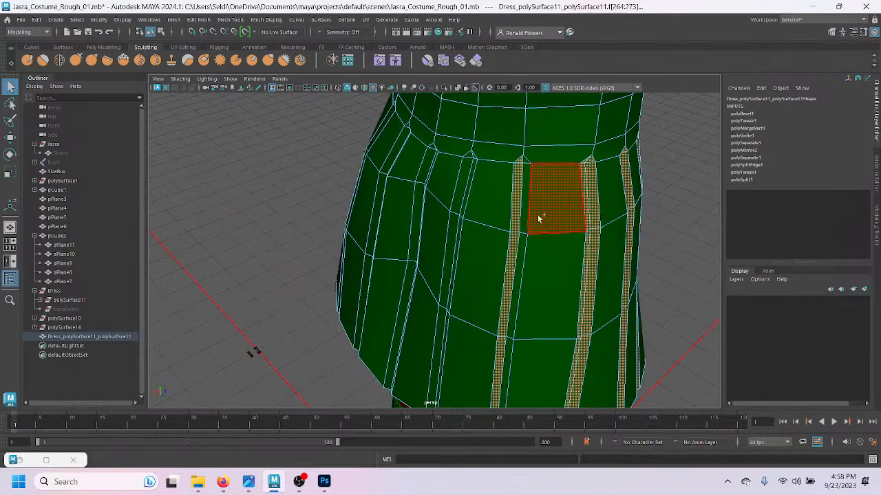
left_click(471, 187, "shift")
left_click(455, 234, "shift")
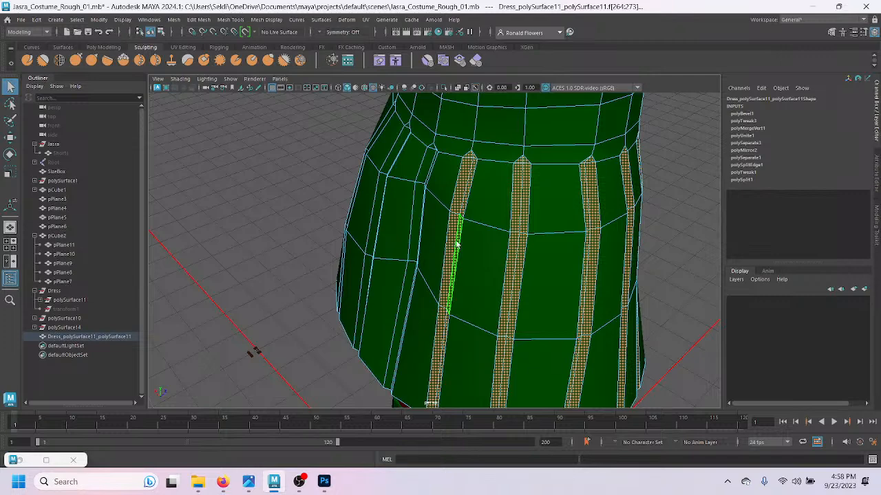
Step: Add the left and right face strips of the next two unselected pleats on the skirt's far side
left_click_drag(406, 290, 453, 295, "alt")
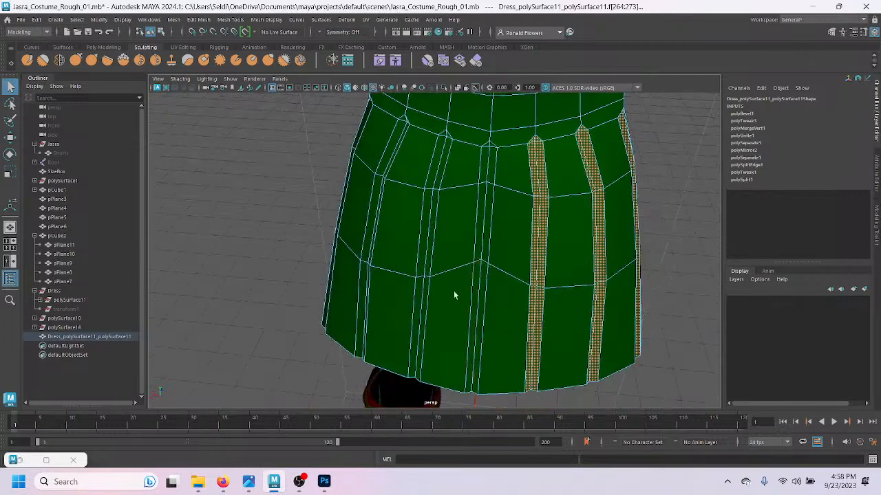
left_click(485, 174, "shift")
left_click(481, 200, "shift")
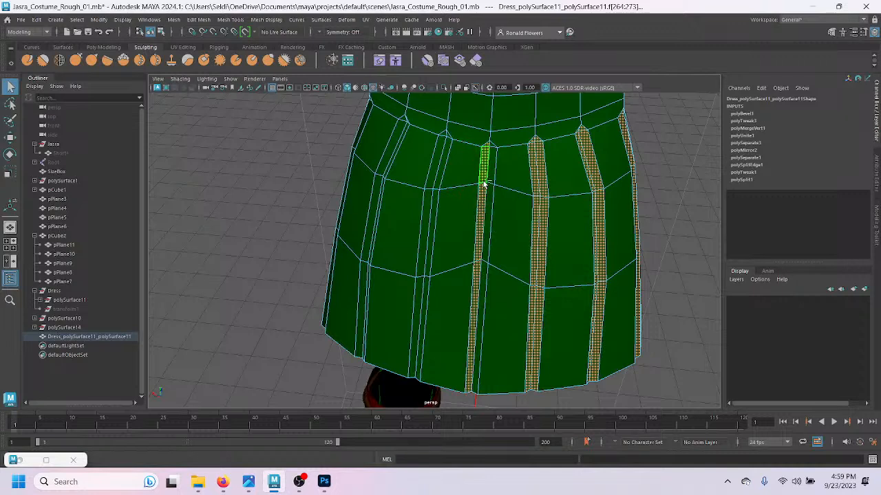
left_click(488, 187, "shift")
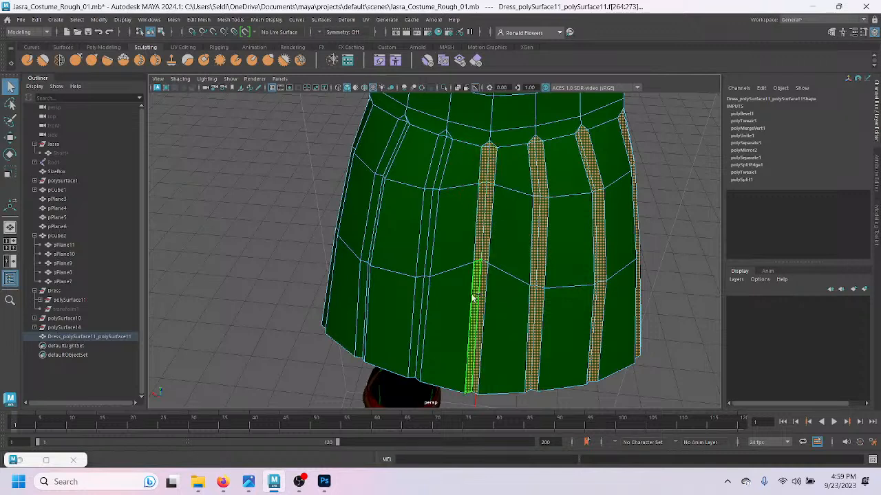
left_click(441, 169, "shift")
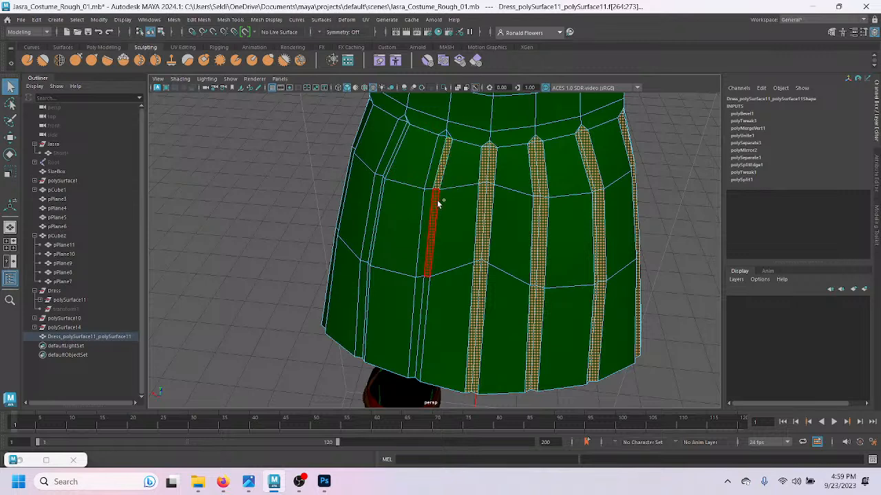
left_click(436, 199, "shift")
left_click(435, 161, "shift")
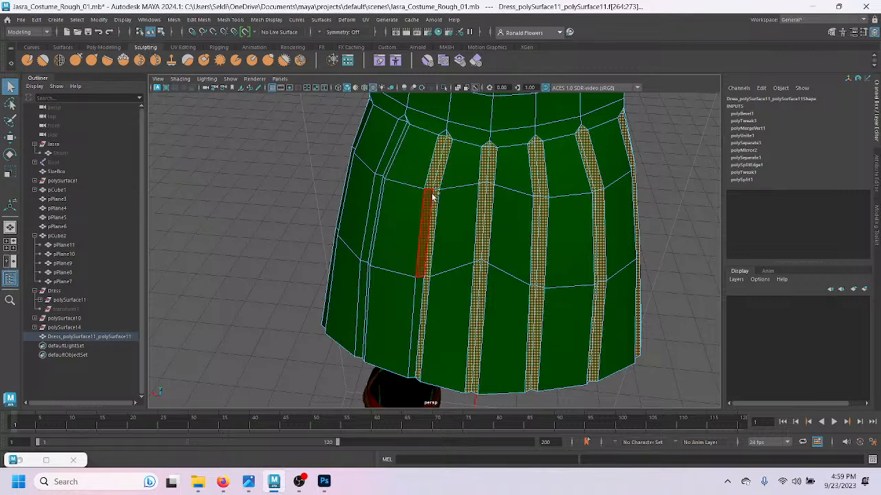
left_click(426, 203, "shift")
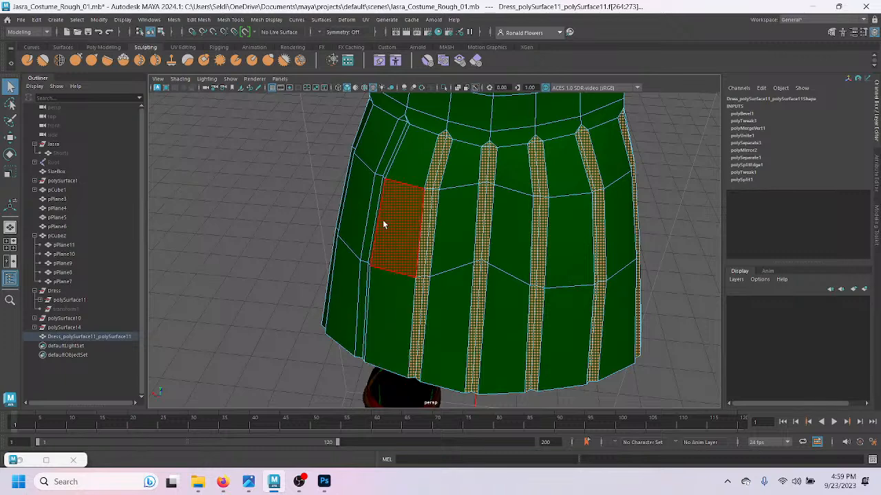
Step: Select two more pleats in full, leaving a single unselected pleat before the starting ones
left_click_drag(370, 219, 413, 212, "alt")
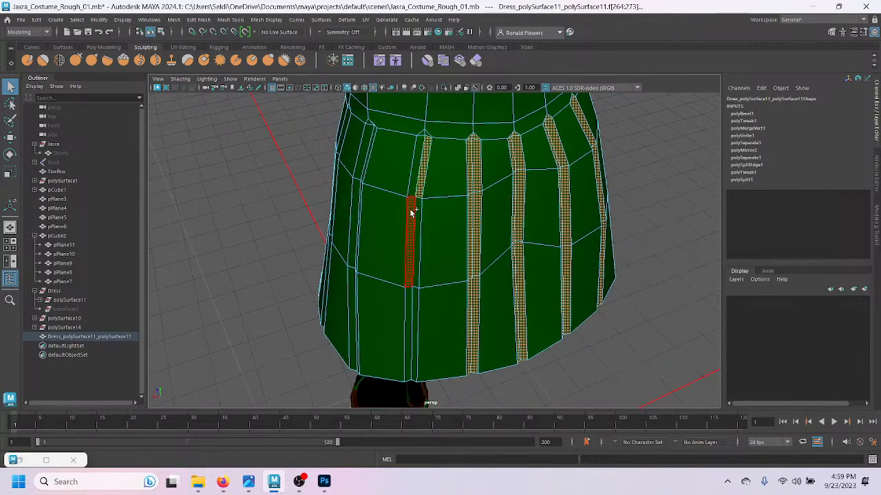
double_click(414, 213, "shift")
left_click(420, 184, "shift")
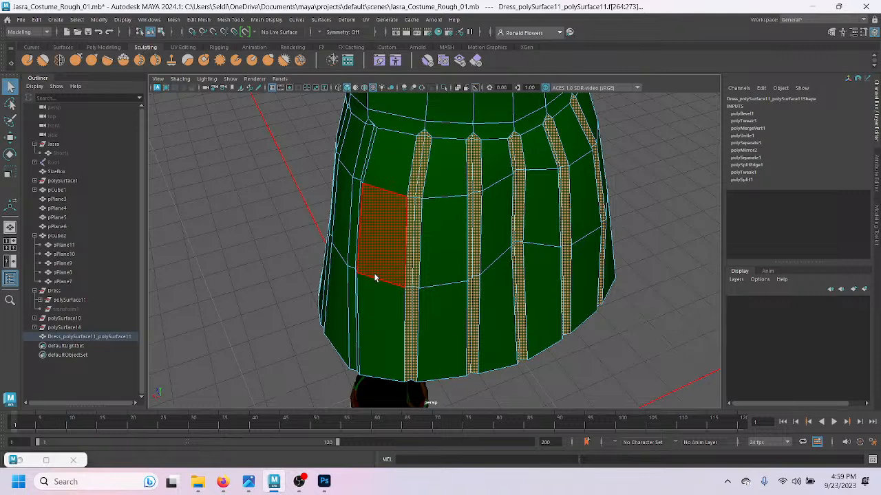
left_click_drag(366, 273, 426, 176, "alt")
left_click(413, 175)
left_click(414, 217)
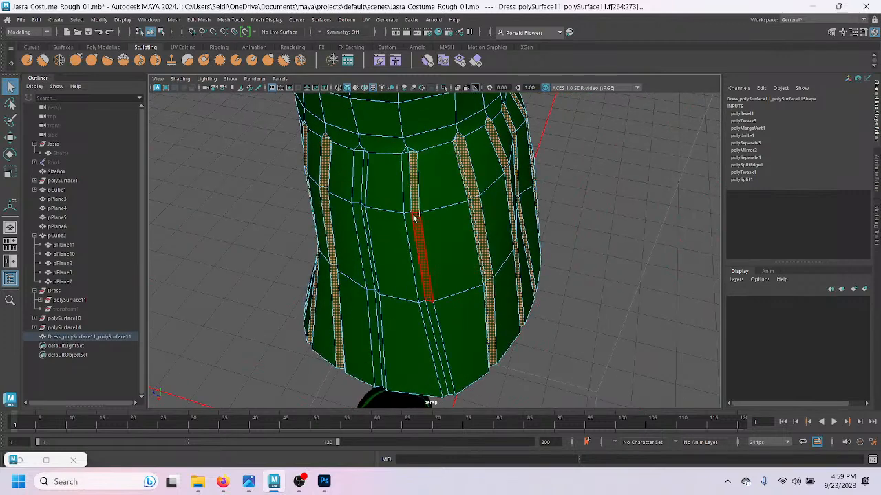
left_click(374, 187)
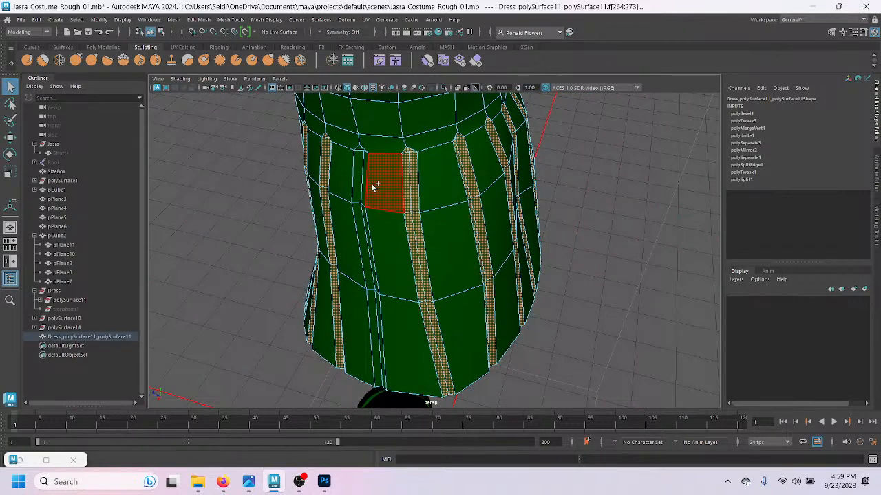
Step: Add both face strips of the last remaining pleat to complete the selection around the skirt
left_click(364, 183, "shift")
double_click(364, 209, "shift")
left_click(359, 190, "shift")
double_click(360, 213, "shift")
left_click_drag(331, 251, 413, 236, "alt")
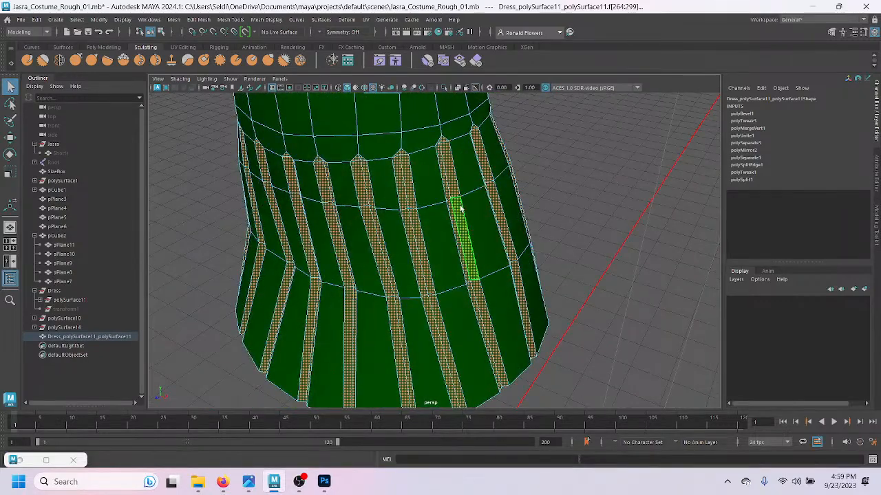
Step: Assign the existing red material to the selected pleat faces, clear the selection and return to object mode
right_click_drag(460, 207, 556, 410, "shift")
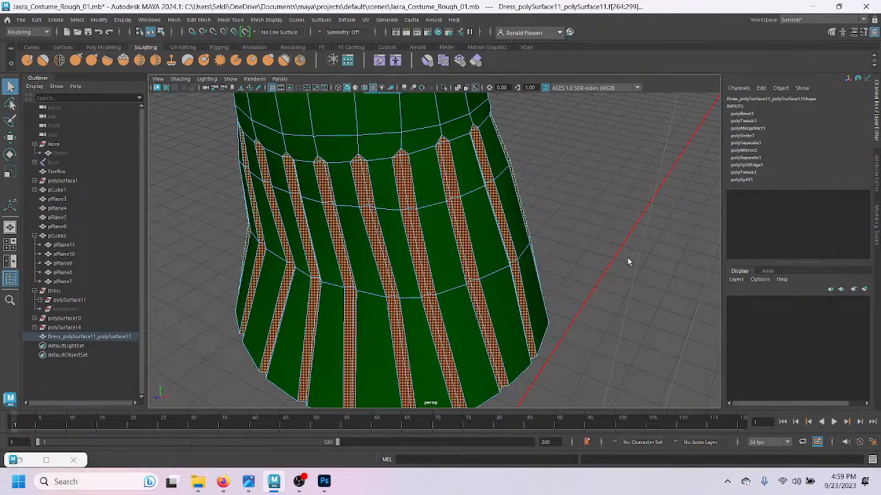
left_click(627, 261)
scroll(564, 296, "down", 3)
left_click_drag(545, 316, 574, 310, "alt")
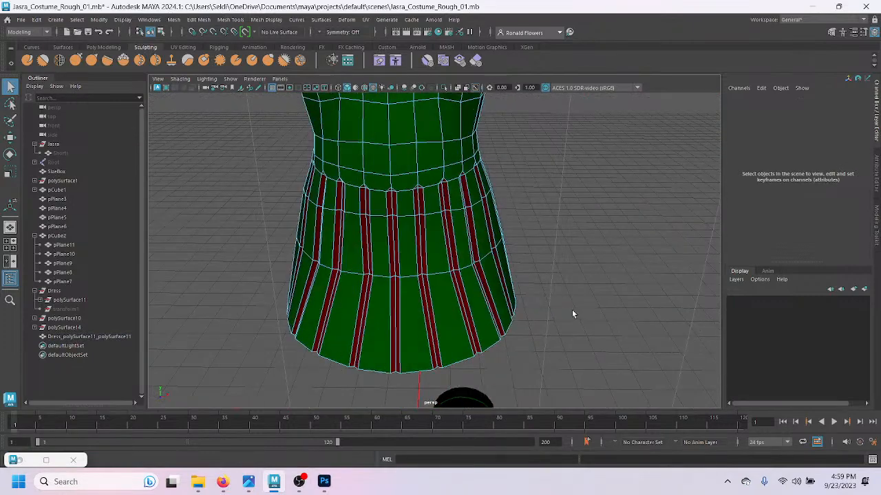
right_click_drag(556, 208, 596, 193)
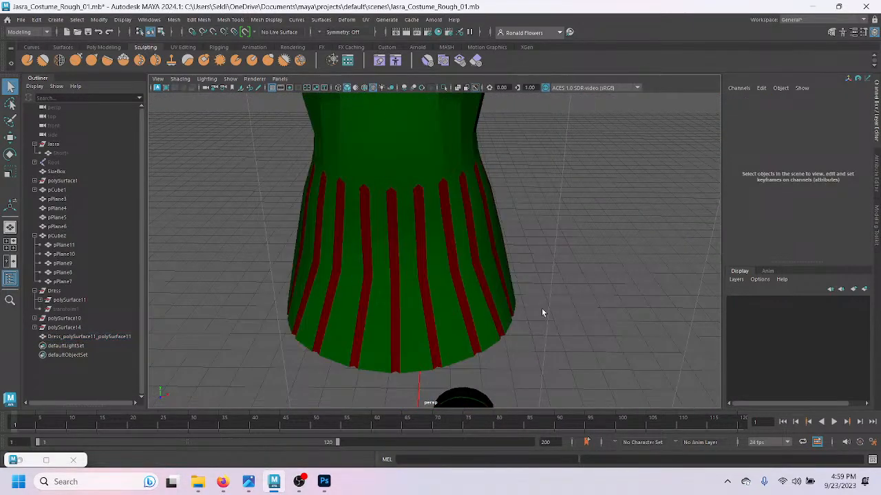
Step: Switch the dress to edge selection with the outer border edges of the red pleat strips selected
scroll(542, 308, "down", 3)
scroll(541, 308, "up", 3)
left_click_drag(548, 311, 498, 299, "alt")
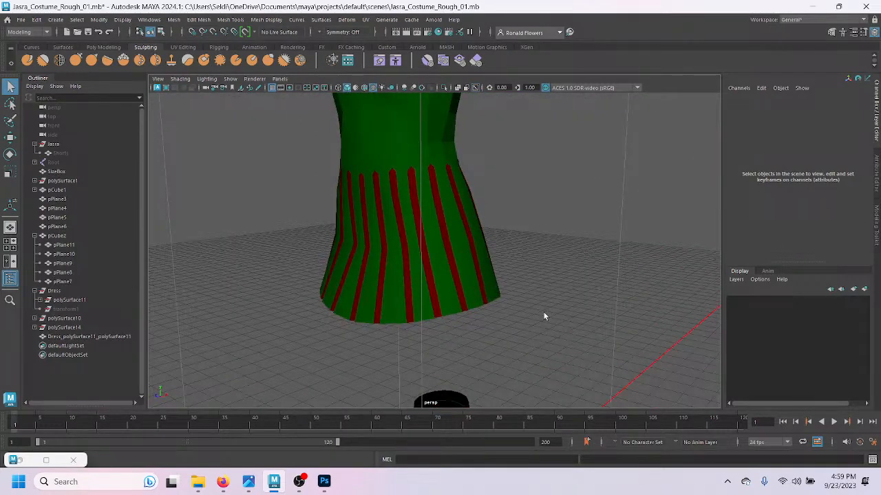
left_click_drag(501, 168, 484, 284, "alt")
scroll(475, 357, "up", 3)
middle_click_drag(475, 357, 494, 172, "alt")
left_click(466, 317)
scroll(459, 309, "up", 3)
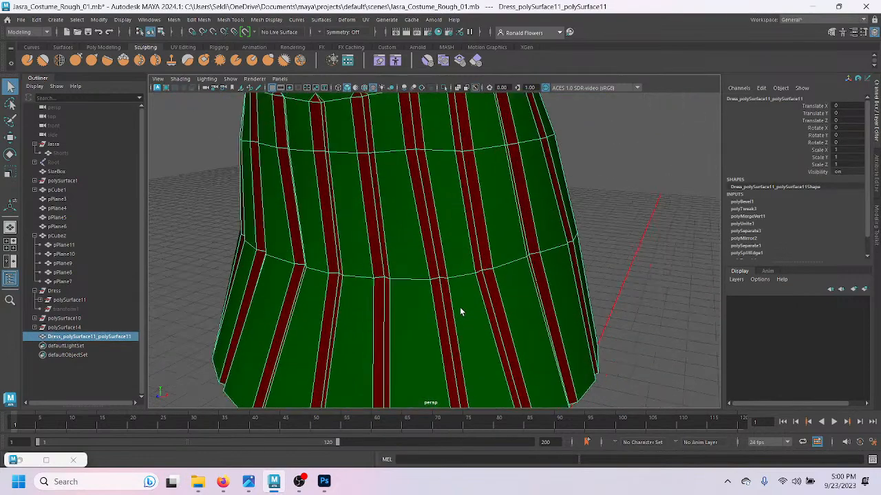
middle_click_drag(444, 277, 426, 355, "alt")
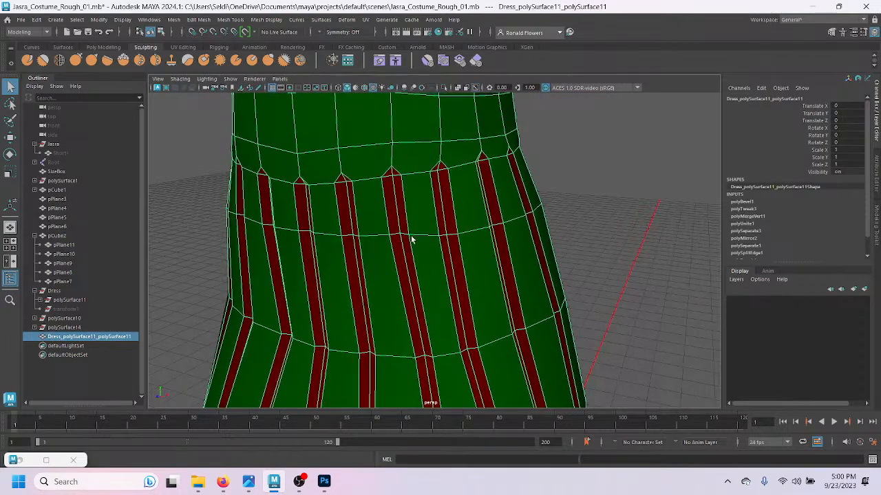
right_click_drag(412, 206, 407, 181)
left_click(405, 205)
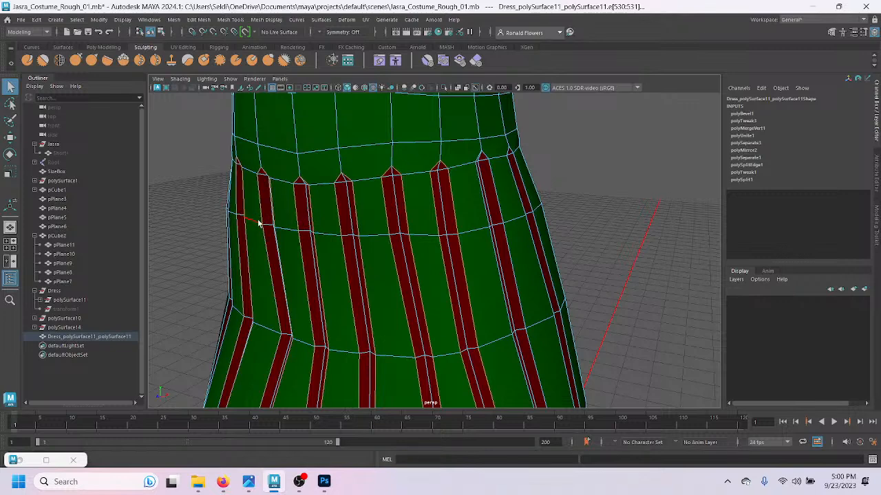
Step: Try Object X symmetry on the dress edges, check the pleats around the skirt, and turn symmetry off again
left_click(321, 34)
left_click(349, 47)
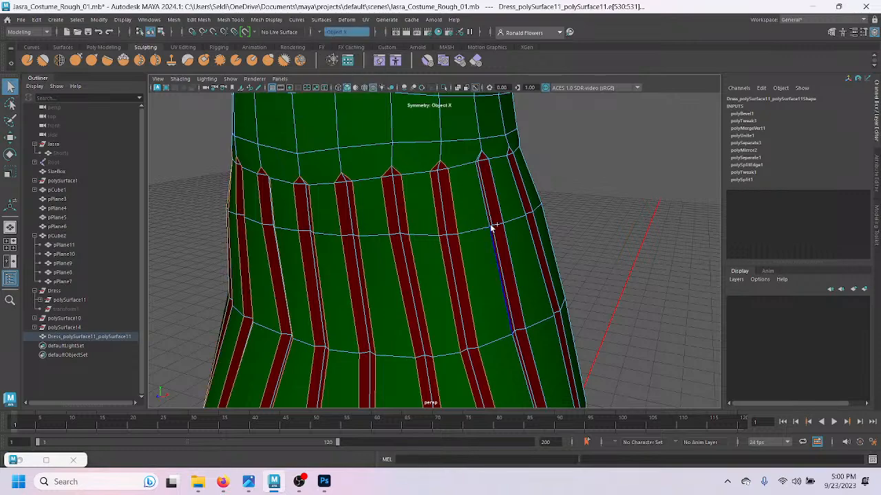
left_click_drag(527, 255, 447, 237, "alt")
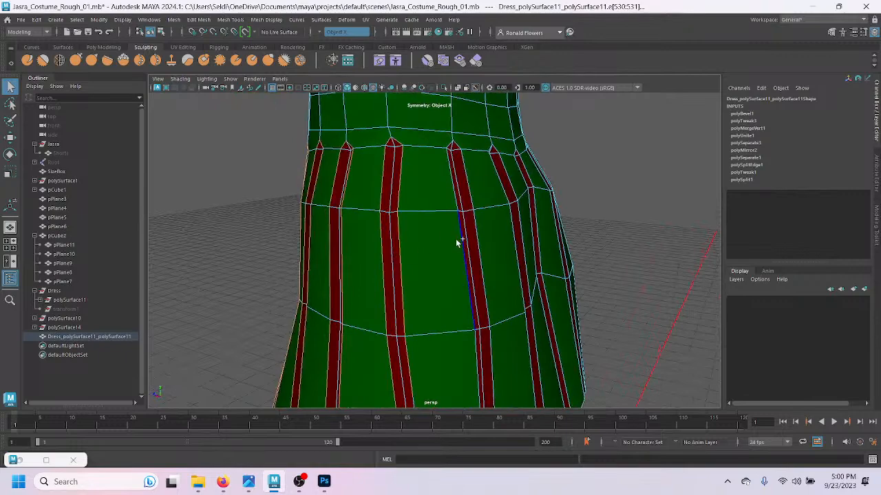
left_click_drag(493, 247, 578, 251, "alt")
scroll(511, 252, "down", 3)
left_click(325, 33)
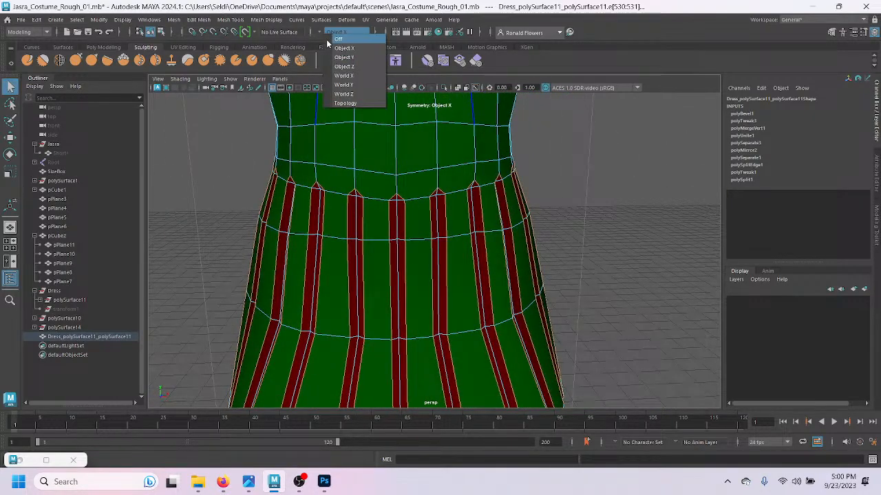
left_click(337, 37)
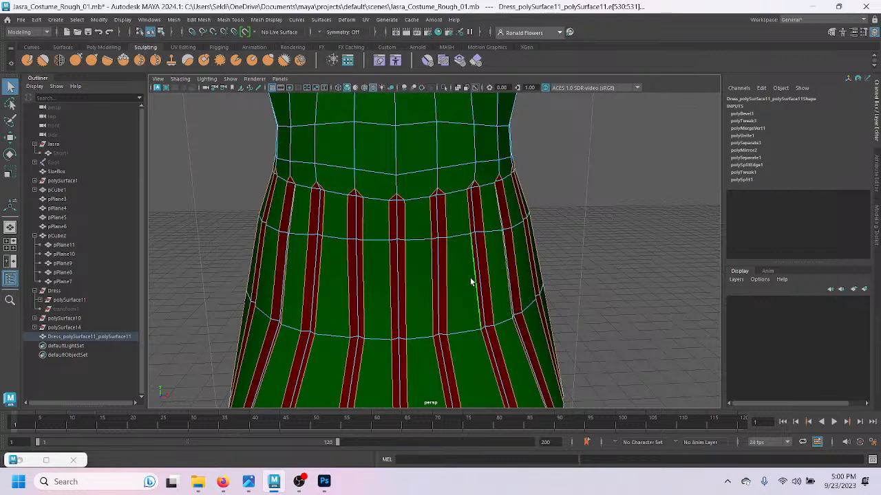
Step: Try to move the selected pleat border edges with the Move tool aligned to a pleat edge, and undo the move
key("w")
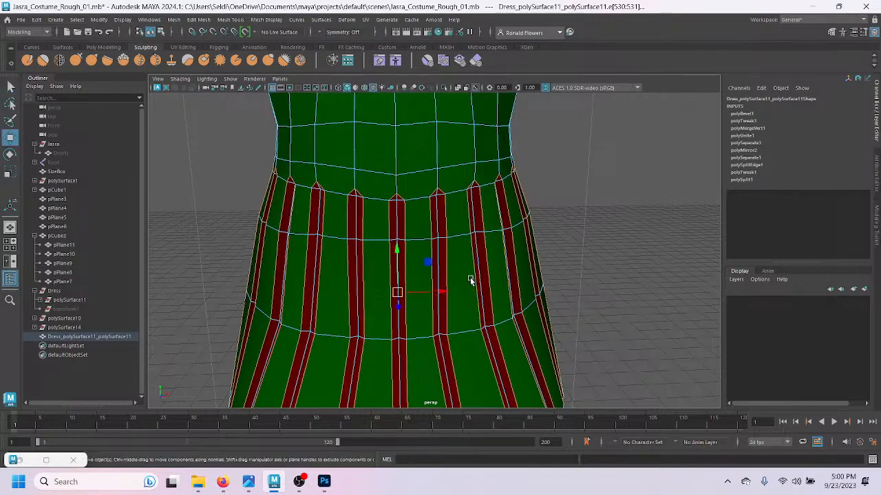
left_click_drag(471, 280, 493, 275)
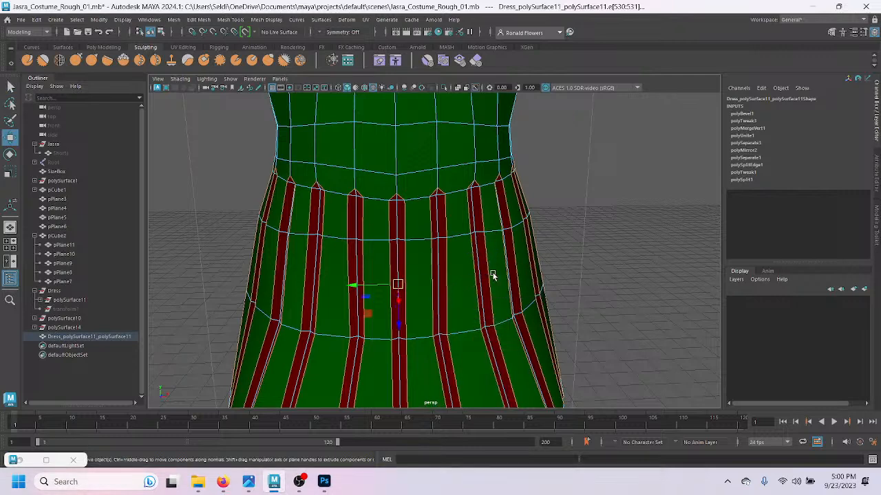
scroll(432, 306, "up", 4)
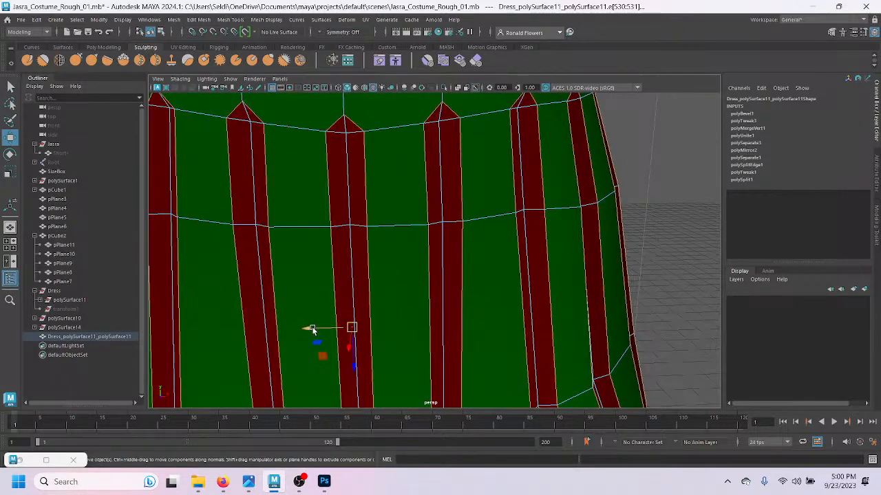
left_click_drag(312, 330, 312, 330)
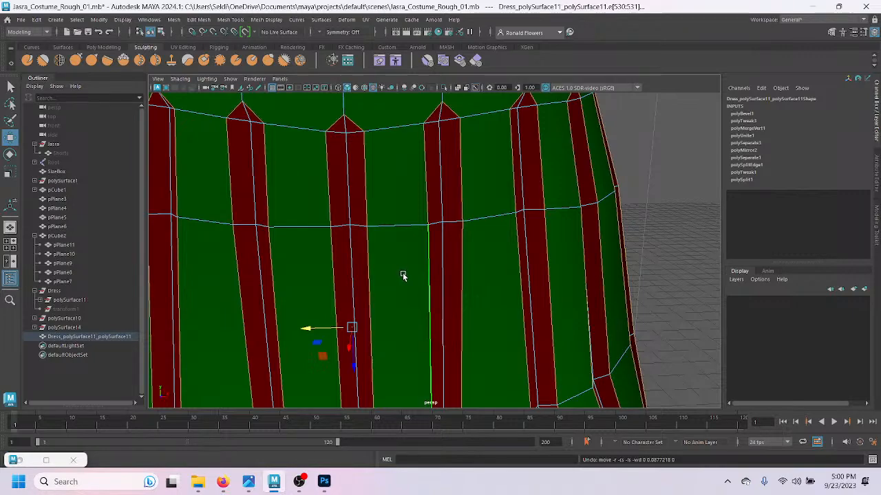
Step: Try to scale the selected pleat border edges uniformly to about 0.45, and undo the scaling
scroll(403, 275, "down", 6)
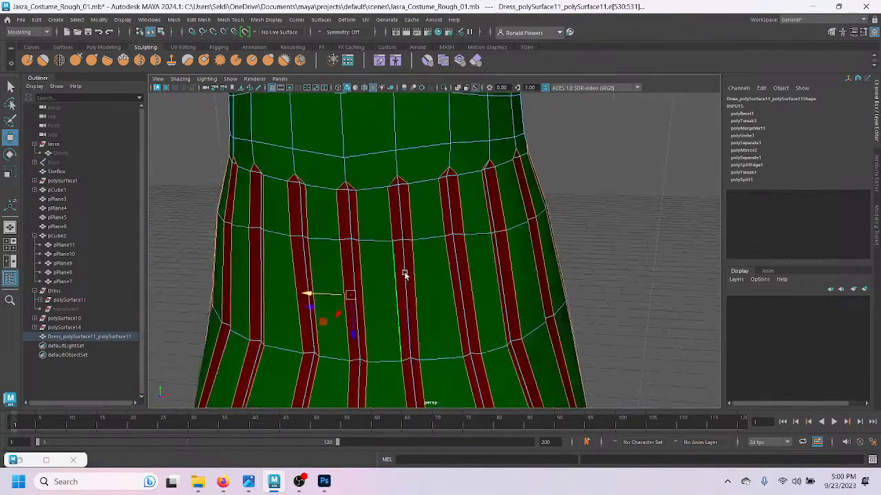
left_click_drag(405, 275, 377, 283, "alt")
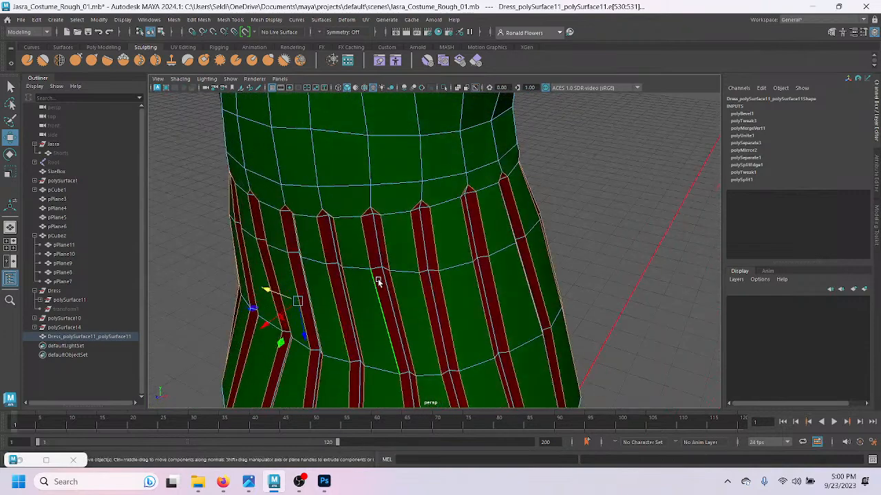
scroll(340, 304, "up", 2)
middle_click_drag(340, 302, 426, 273, "alt")
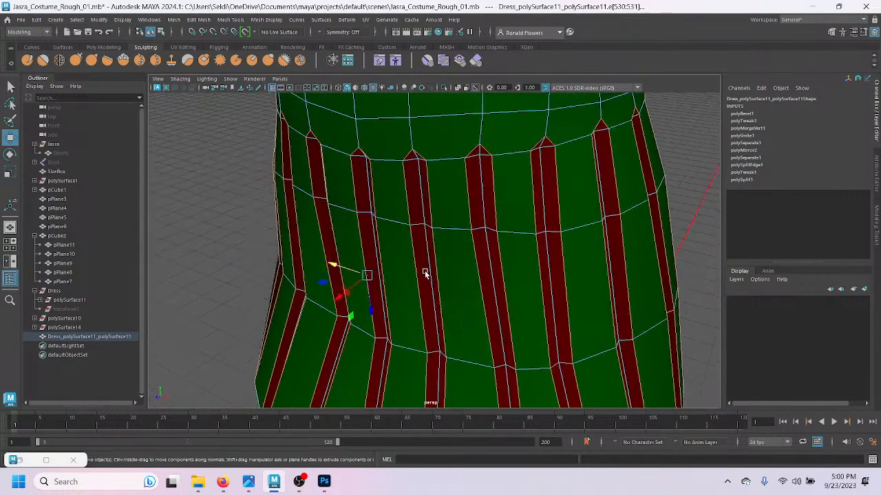
key("r")
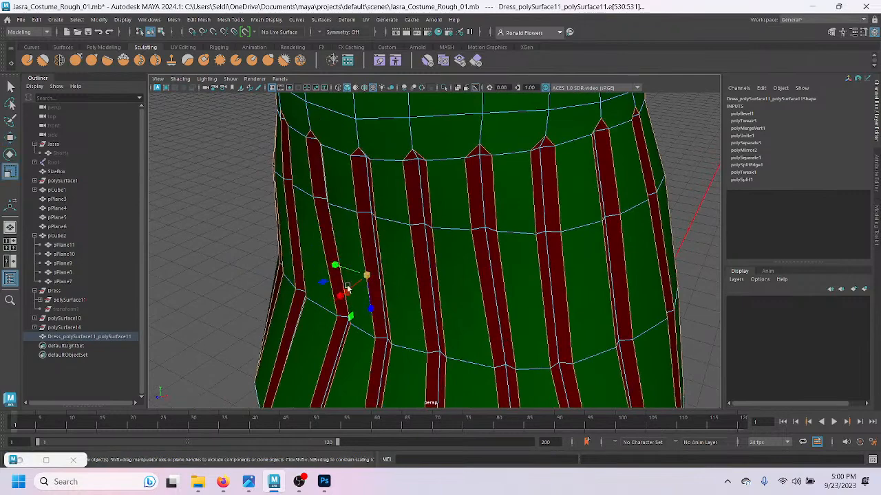
left_click_drag(367, 275, 187, 277)
scroll(495, 249, "down", 3)
left_click_drag(495, 249, 516, 255, "alt")
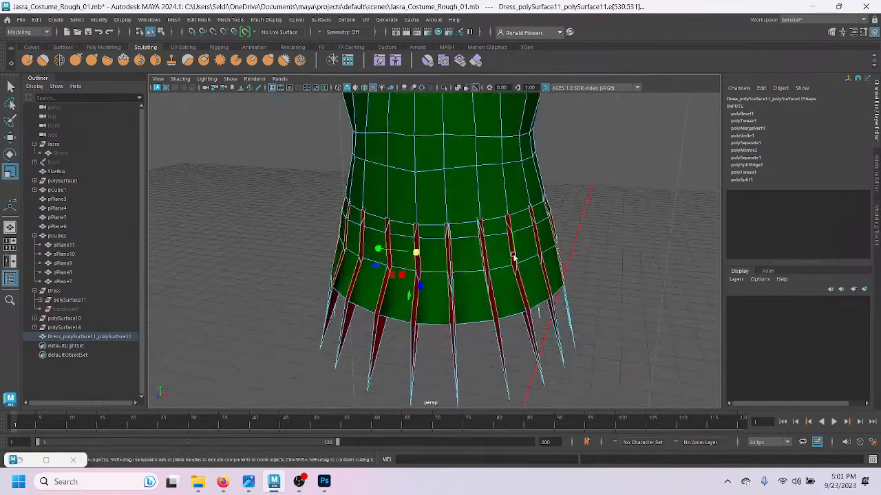
key("ctrl+z")
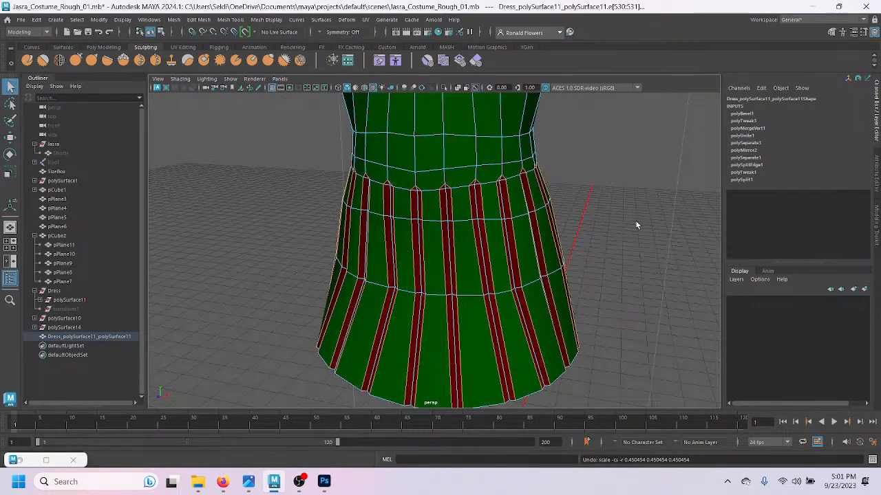
Step: Return the dress to object selection mode and clear the selection
key("q")
left_click(582, 243)
right_click_drag(464, 205, 505, 193)
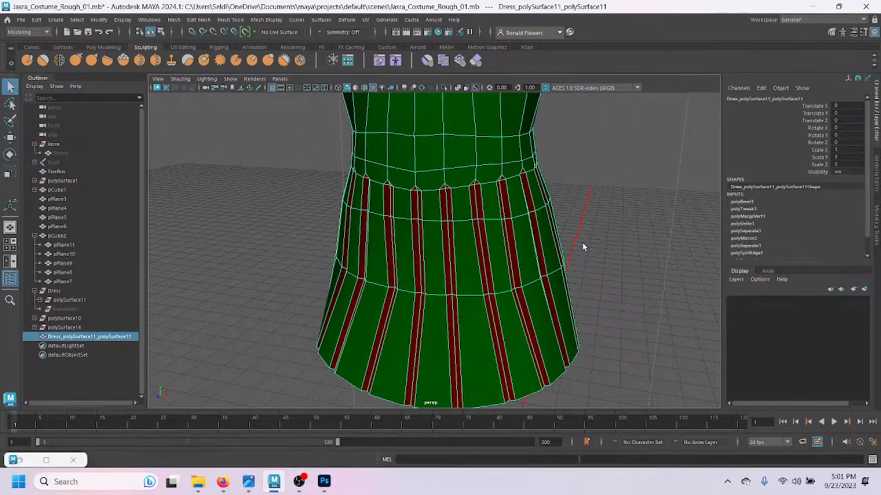
left_click(582, 242)
left_click_drag(577, 256, 425, 276, "alt")
left_click(423, 277)
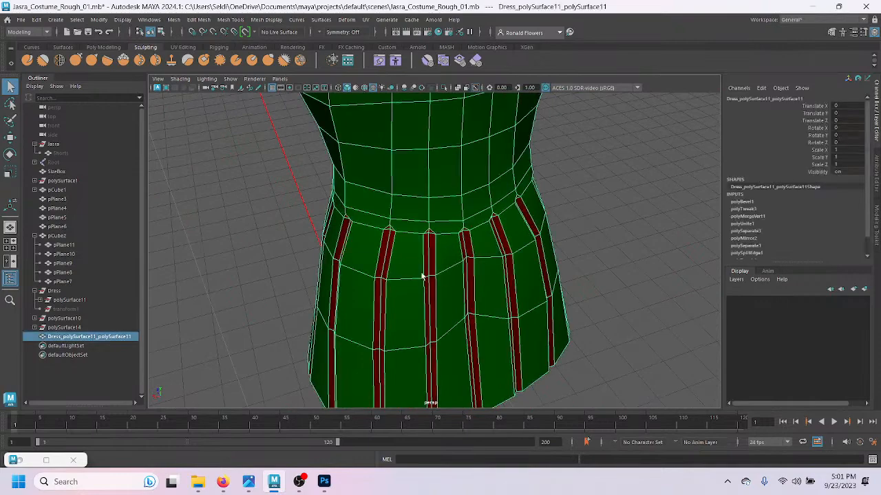
left_click(258, 279)
Step: Examine the buckled boot and the red leg mesh inside it from several angles
left_click_drag(258, 279, 350, 337, "alt")
scroll(393, 297, "down", 2)
middle_click_drag(393, 289, 352, 350, "alt")
left_click_drag(352, 350, 374, 236, "alt")
middle_click_drag(378, 291, 377, 240, "alt")
middle_click_drag(376, 314, 379, 167, "alt")
left_click_drag(379, 167, 359, 157, "alt")
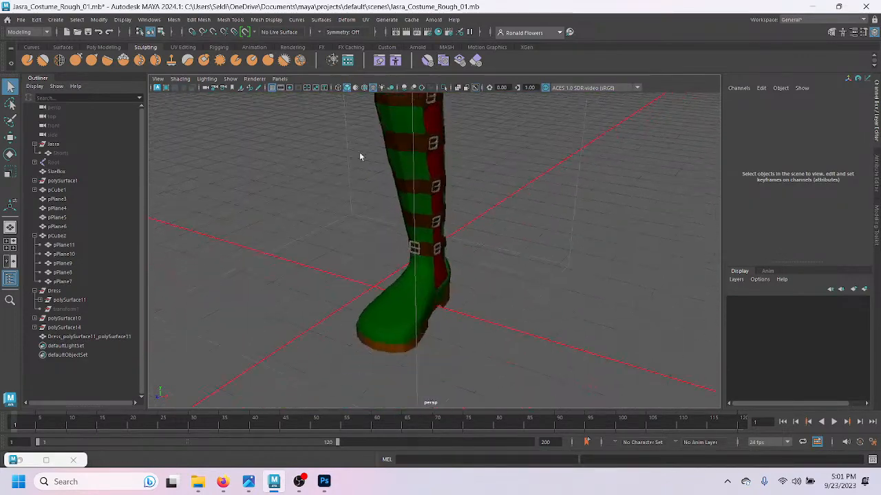
left_click(412, 321)
key("f")
left_click_drag(509, 252, 466, 246, "alt")
left_click(499, 270)
left_click(574, 180)
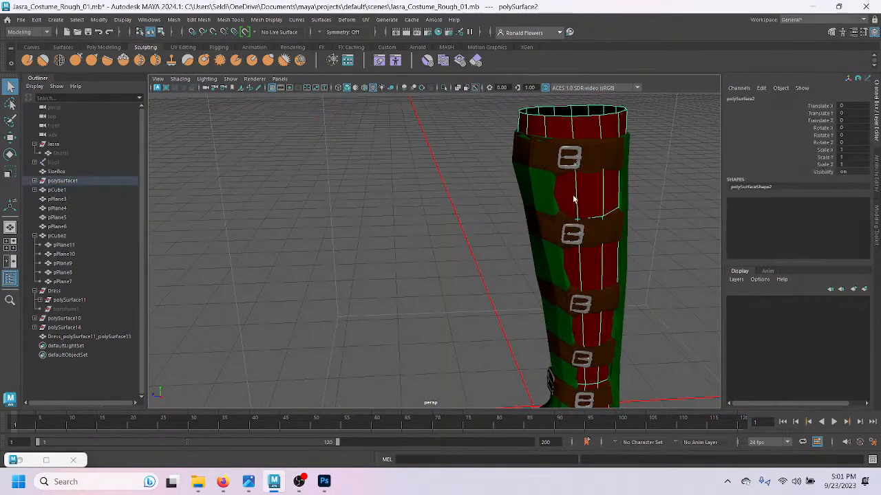
right_click_drag(571, 241, 548, 275, "alt")
left_click_drag(548, 276, 416, 345, "alt")
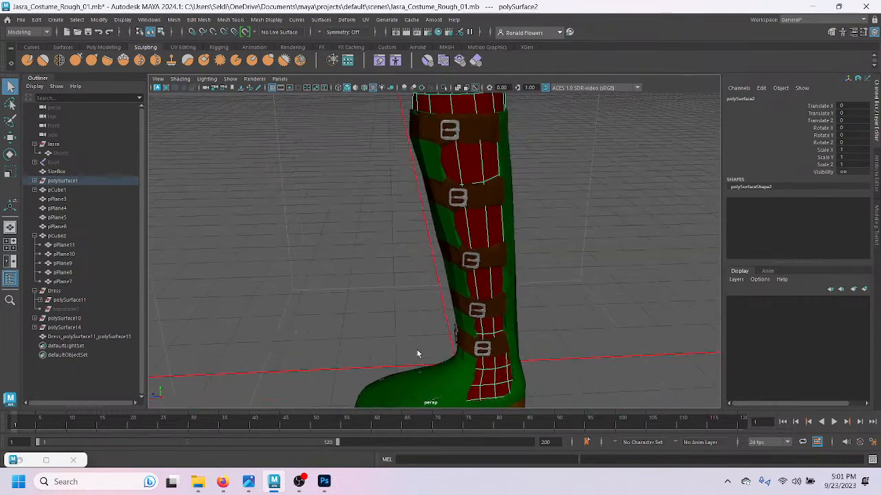
Step: Hide the green boot layers pCube1 and pCube2 together with their attached straps
left_click(444, 390)
key("h")
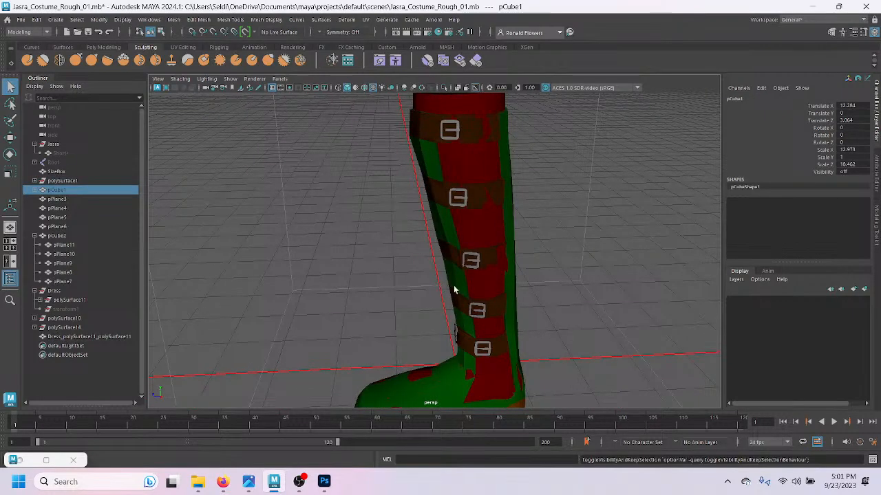
left_click(451, 310)
key("h")
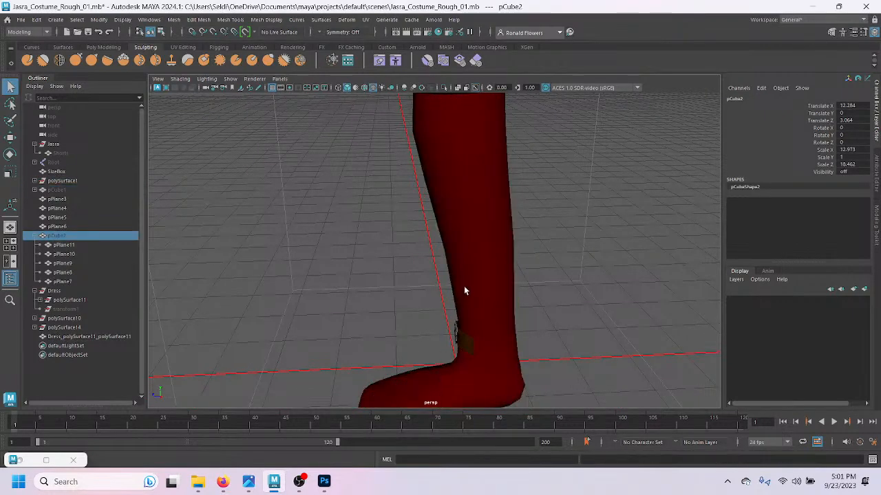
Step: Frame the remaining buckled ankle strap on the red leg and hide it
left_click(463, 288)
left_click(465, 349)
left_click_drag(508, 358, 357, 366, "alt")
key("f")
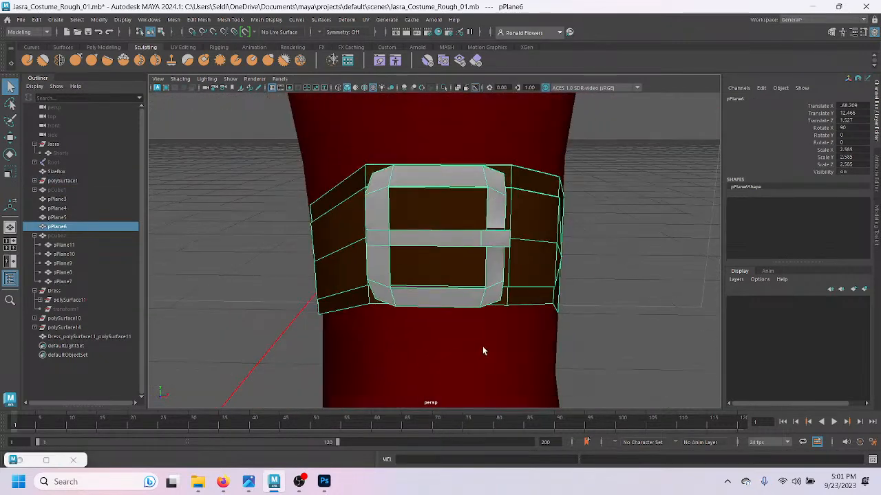
scroll(482, 352, "down", 5)
key("h")
Step: Move one vertex at the ankle of the red leg mesh slightly outward, then clear the selection
left_click(416, 275)
scroll(470, 324, "down", 5)
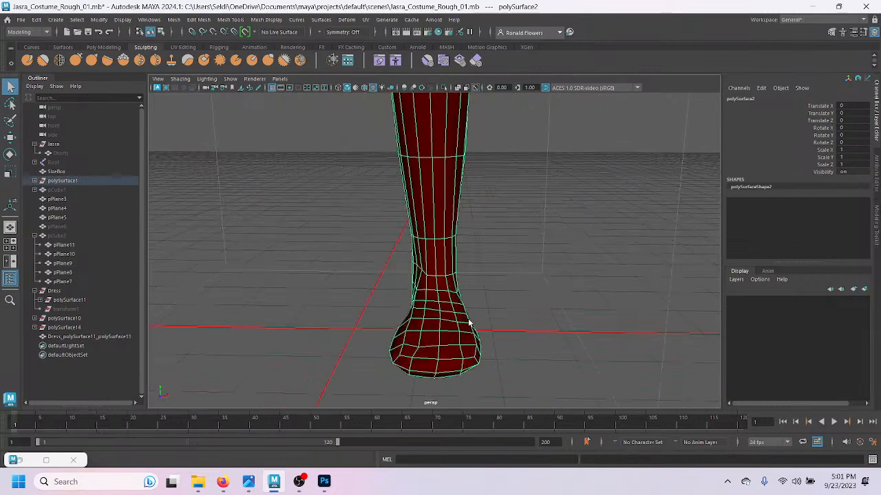
scroll(476, 309, "up", 3)
left_click_drag(475, 306, 394, 332, "alt")
scroll(368, 330, "up", 3)
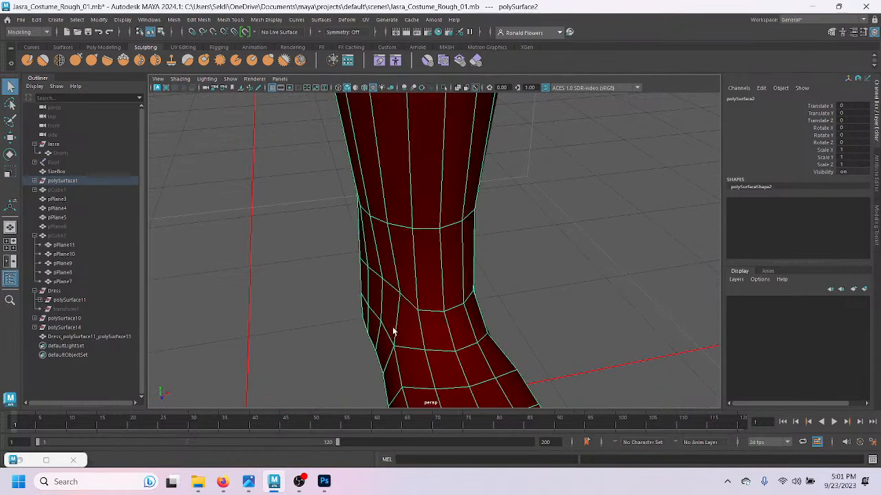
key("F9")
left_click(402, 301)
key("w")
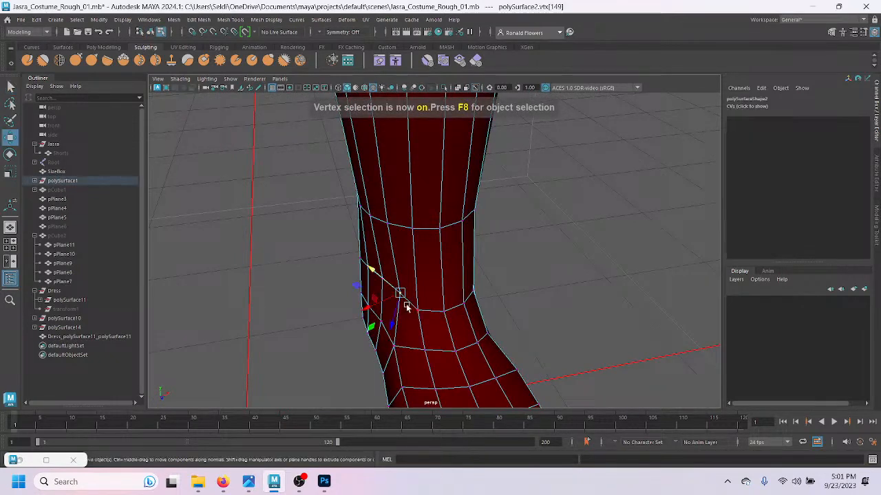
mouse_move(378, 307)
left_mouse_down()
mouse_move(366, 305)
mouse_move(370, 311)
left_mouse_up()
key("q")
left_click(533, 291)
Step: Switch the leg mesh to edge selection, pick one edge on it, and inspect the mesh in perspective and side views
left_click_drag(533, 291, 482, 297, "alt")
key("F10")
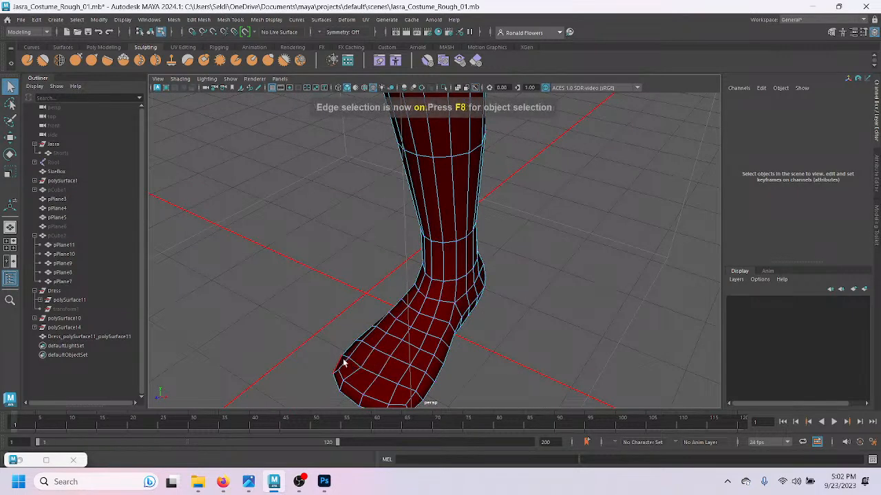
left_click(369, 362)
left_click_drag(322, 357, 420, 325, "alt")
left_click_drag(383, 283, 350, 374, "alt")
key("space")
key("space")
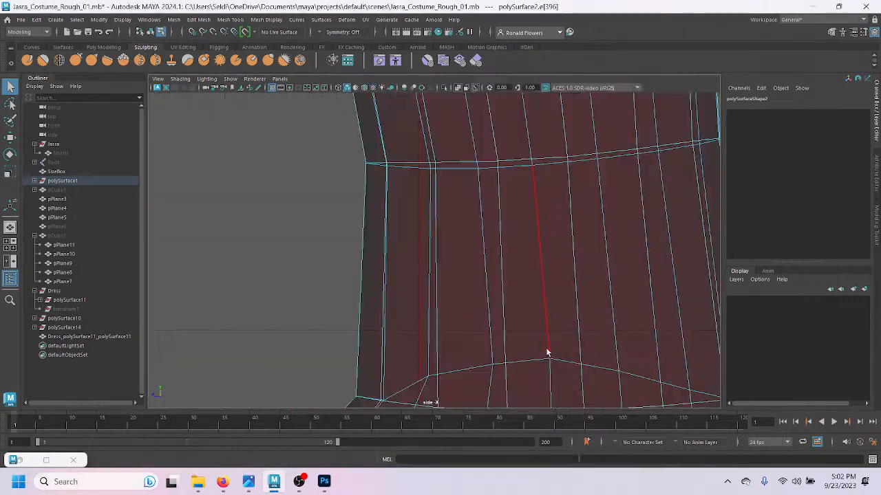
Step: Select all edges of the leg mesh above the foot in the front view
key("space")
middle_click_drag(289, 352, 331, 269, "alt")
scroll(326, 268, "down", 4)
middle_click_drag(325, 342, 317, 403, "alt")
scroll(317, 403, "up", 7)
middle_click_drag(329, 303, 278, 360, "alt")
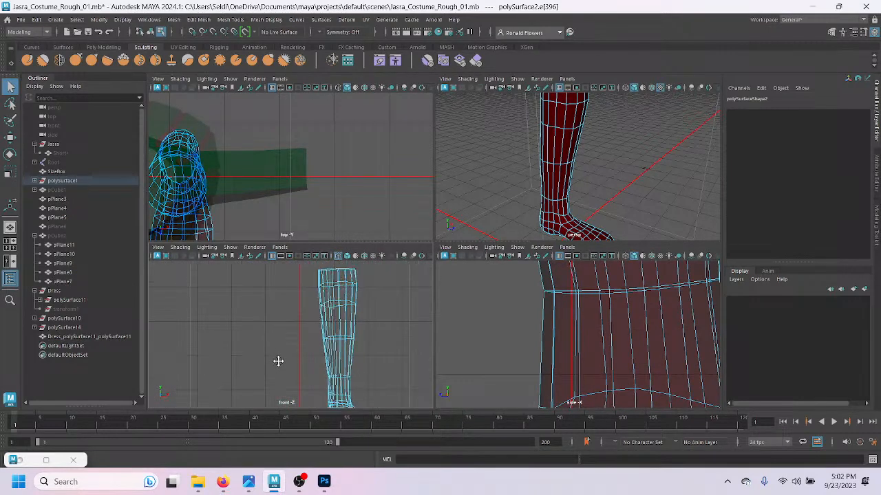
right_click_drag(303, 358, 287, 296, "alt")
left_click_drag(293, 275, 380, 374)
Step: Remove the leg's horizontal edge loops from the selection in the enlarged front view, keeping the lengthwise edges
key("space")
right_click_drag(431, 328, 454, 334, "alt")
middle_click_drag(456, 327, 311, 353, "alt")
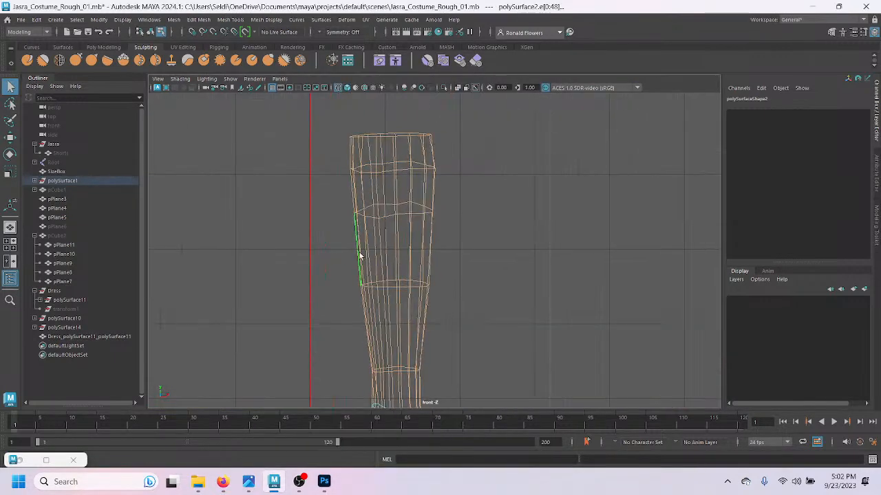
double_click(404, 171, "ctrl")
double_click(408, 216, "ctrl")
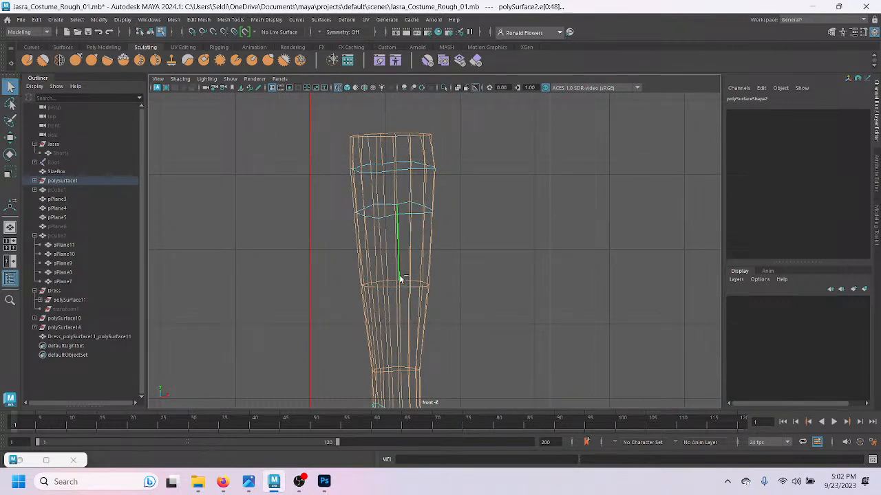
middle_click_drag(398, 352, 395, 282, "alt")
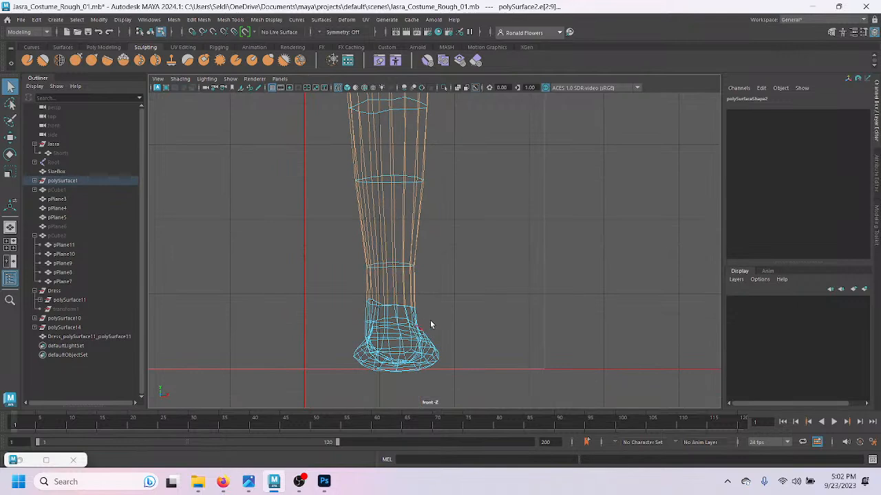
Step: Add the lengthwise edges around the ankle and over the top of the foot to the leg's edge selection, working around the mesh in perspective
key("space")
key("space")
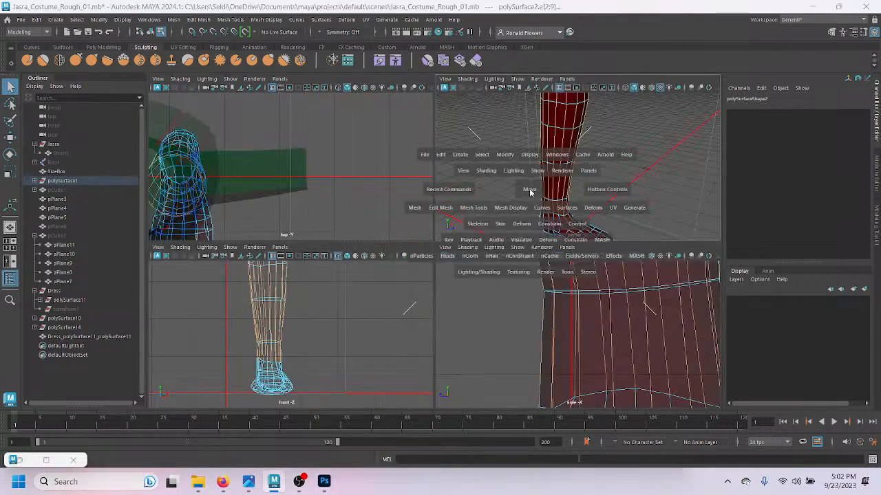
left_click_drag(501, 277, 501, 297, "alt")
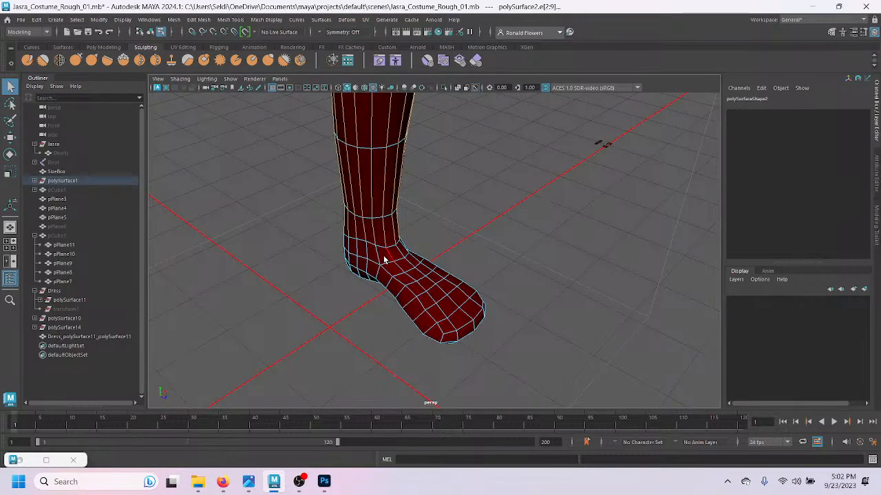
left_click_drag(434, 254, 333, 301, "alt")
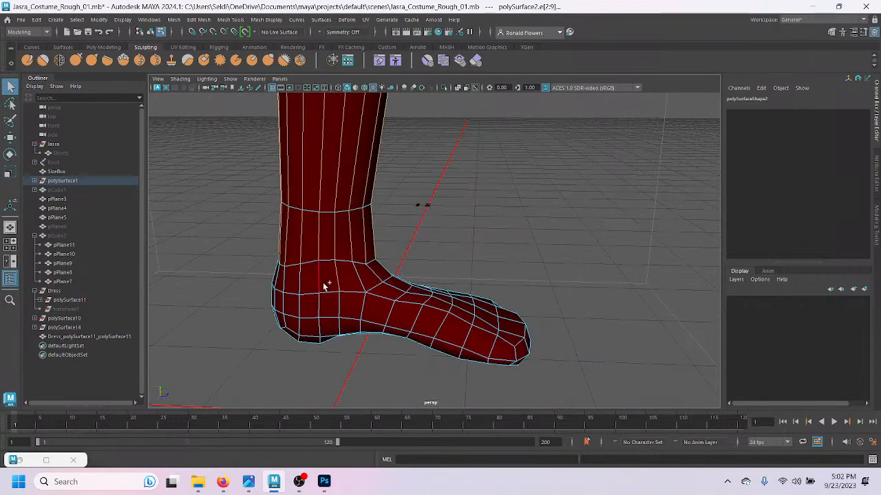
left_click_drag(293, 287, 406, 325, "alt")
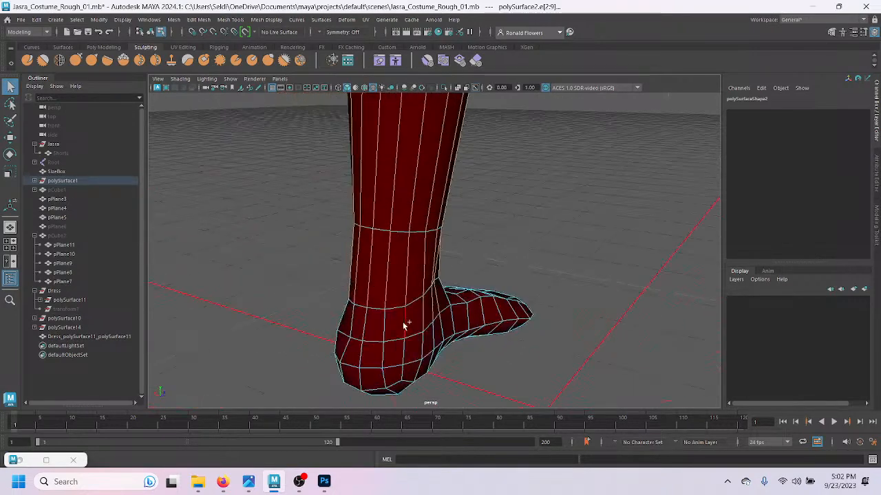
left_click_drag(346, 320, 368, 292, "alt")
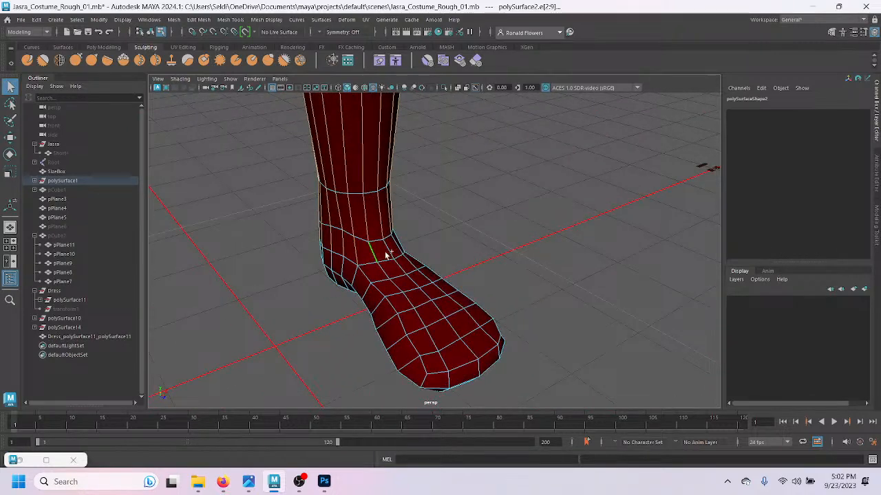
left_click_drag(393, 255, 484, 256, "alt")
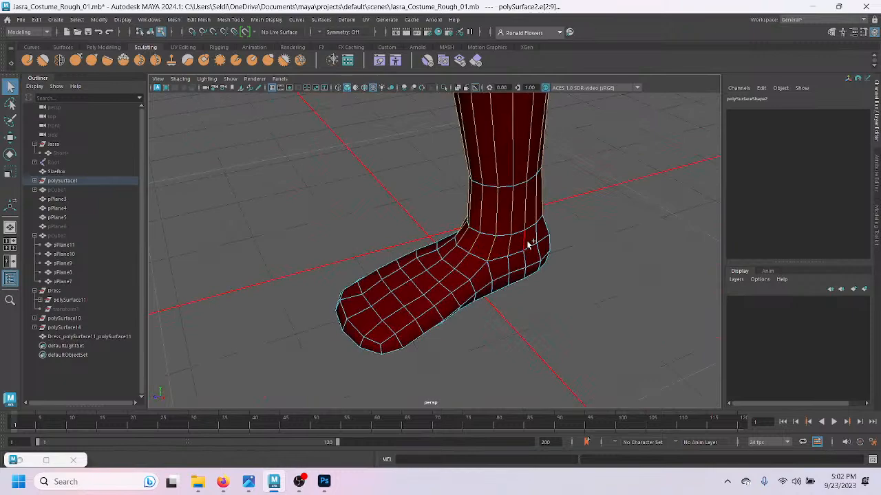
left_click_drag(570, 248, 486, 240, "alt")
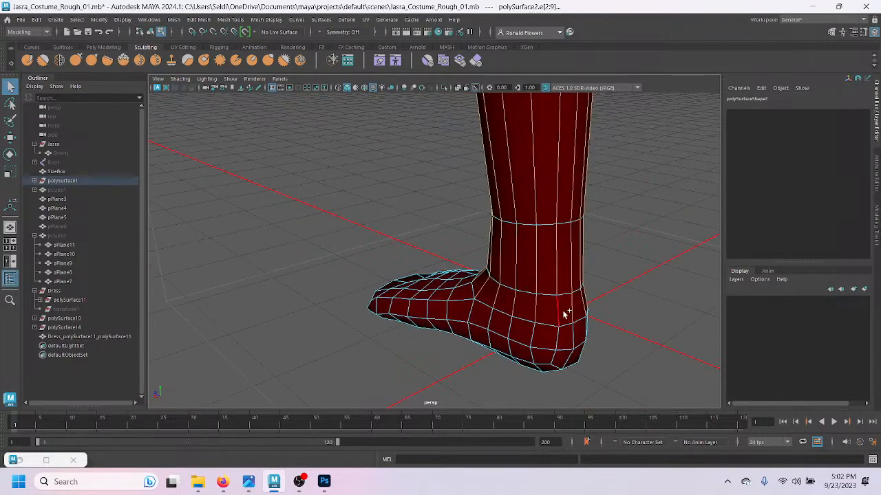
left_click_drag(439, 321, 483, 284, "alt")
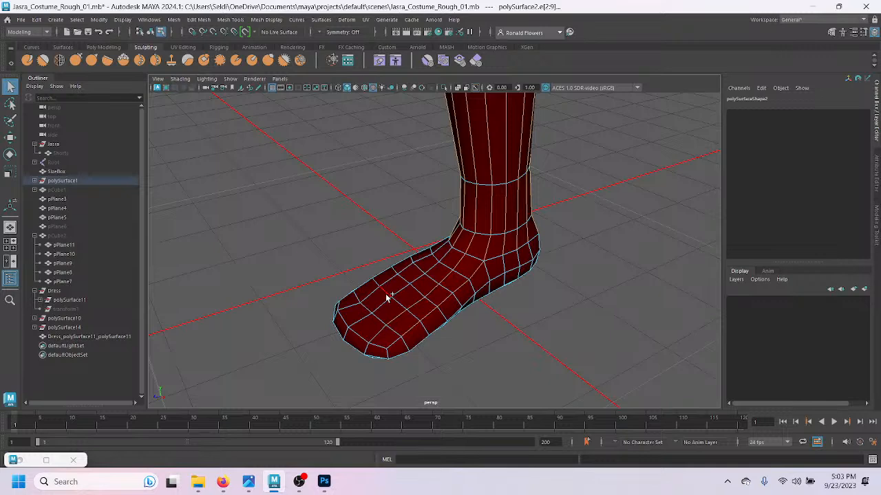
left_click_drag(370, 300, 478, 310, "alt")
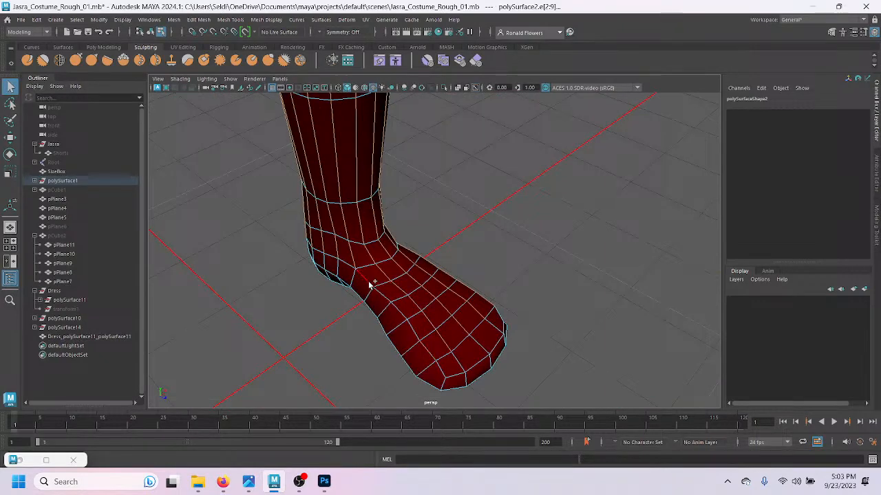
left_click_drag(416, 306, 505, 337, "alt")
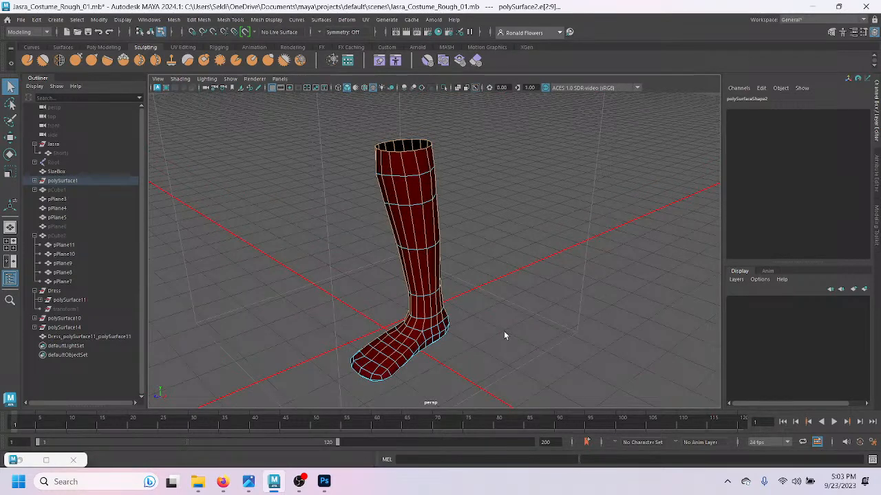
Step: Duplicate the leg mesh in object mode, then reselect the original and return to its stored edge selection
key("F8")
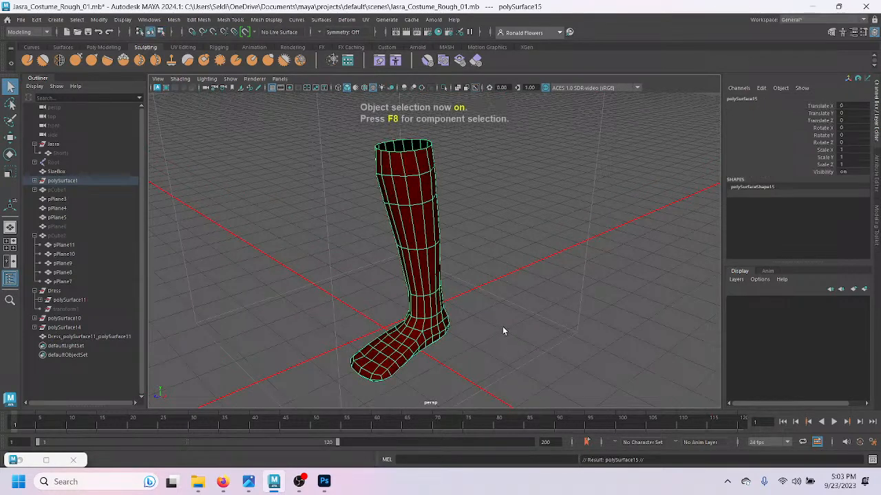
left_click(488, 322)
left_click(435, 267)
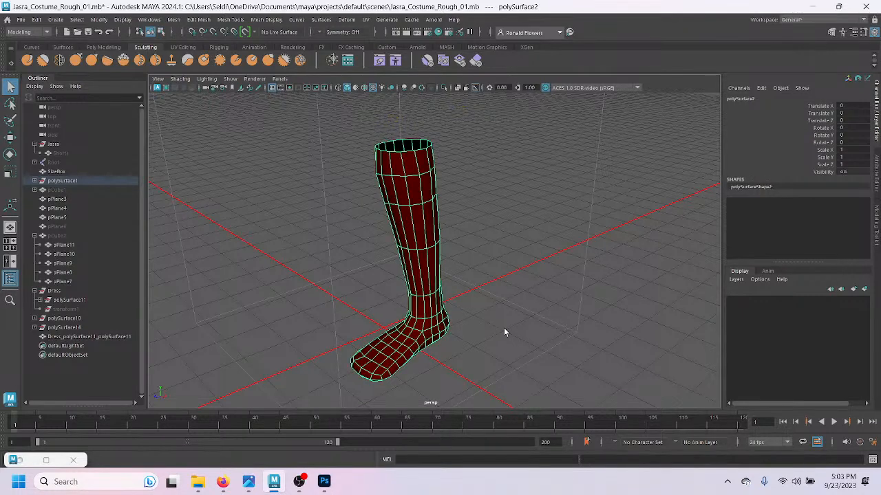
key("F8")
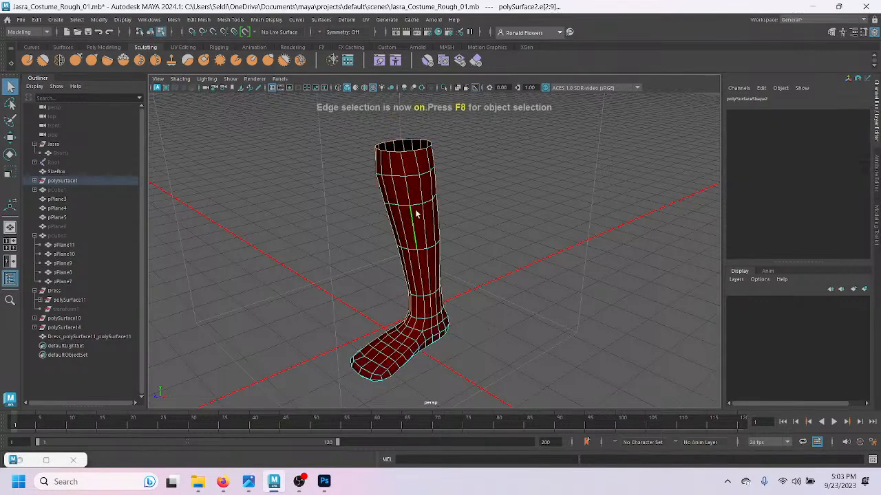
Step: Bevel the selected lengthwise edges of the leg and foot with a fraction of 0.5 and 2 segments
right_click_drag(410, 172, 468, 175, "shift")
scroll(481, 198, "up", 5)
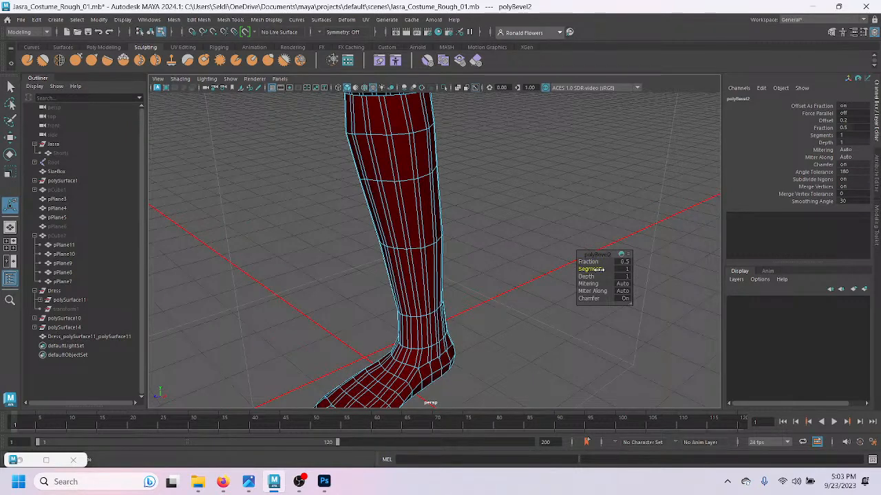
left_click_drag(600, 270, 603, 269)
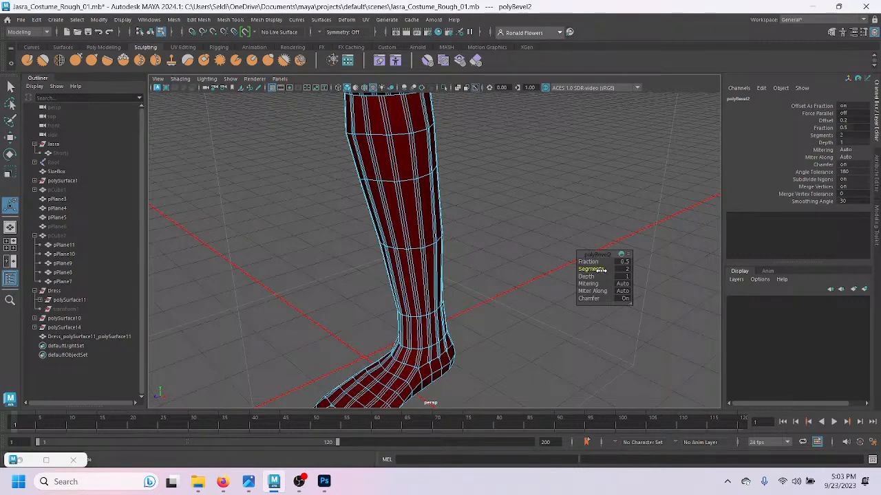
scroll(489, 310, "up", 2)
middle_click_drag(490, 308, 532, 158, "alt")
scroll(495, 272, "up", 1)
scroll(494, 273, "up", 1)
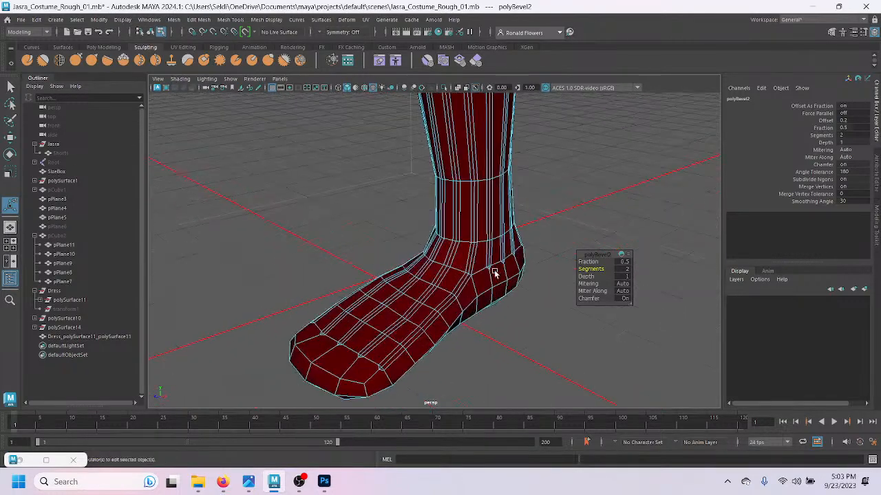
key("q")
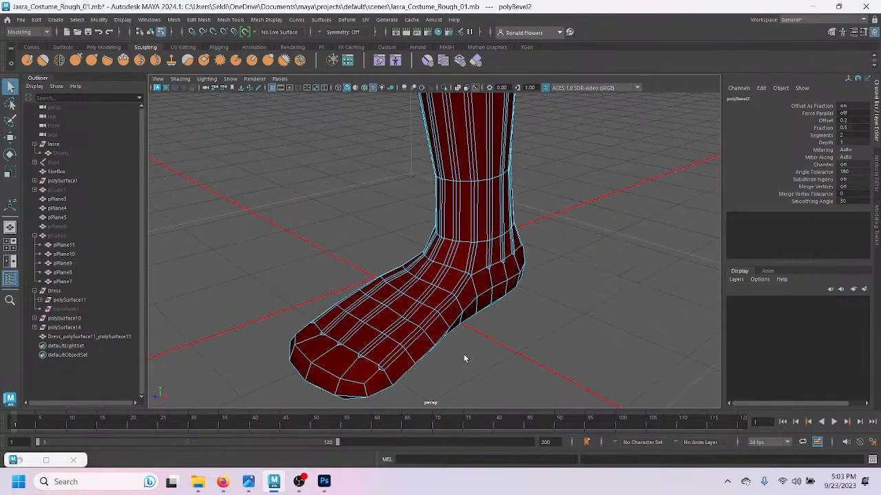
Step: Switch the bevelled leg mesh to edge selection and select the centre lengthwise edges of one bevelled strip on the foot
key("F9")
key("F11")
key("F10")
left_click(392, 359)
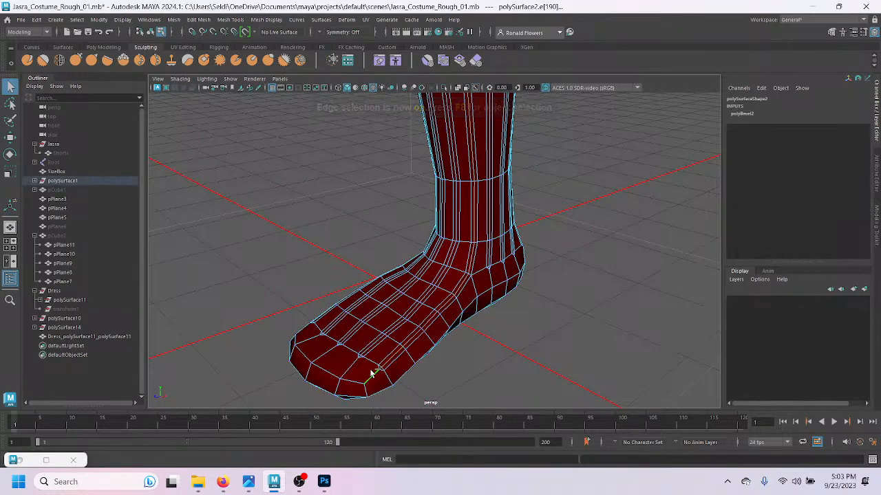
left_click(375, 367)
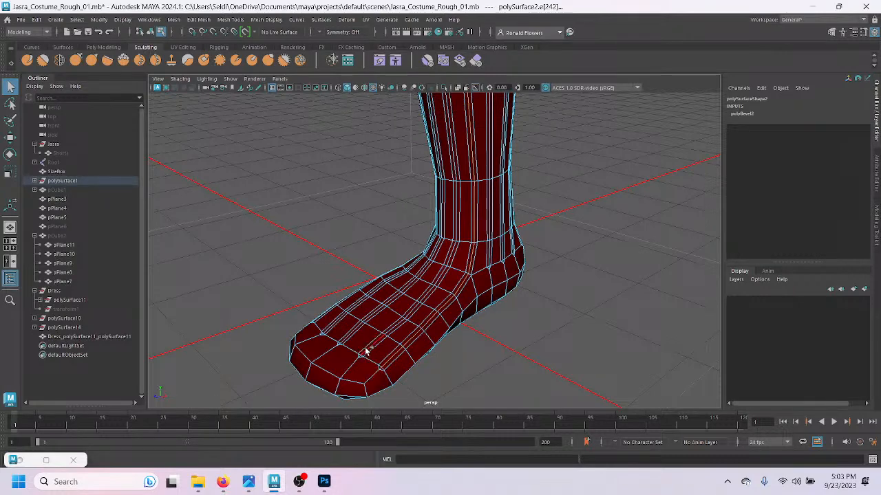
left_click(516, 377)
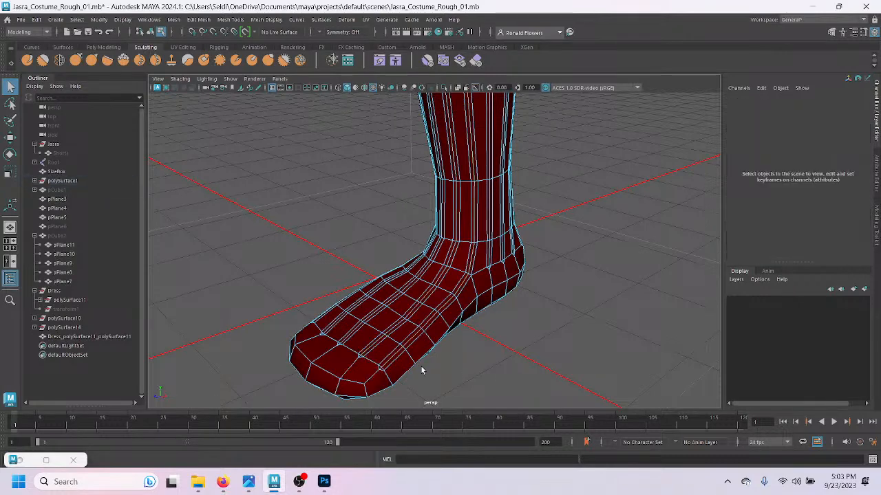
left_click(395, 358)
scroll(521, 263, "down", 2)
middle_click_drag(551, 197, 537, 293, "alt")
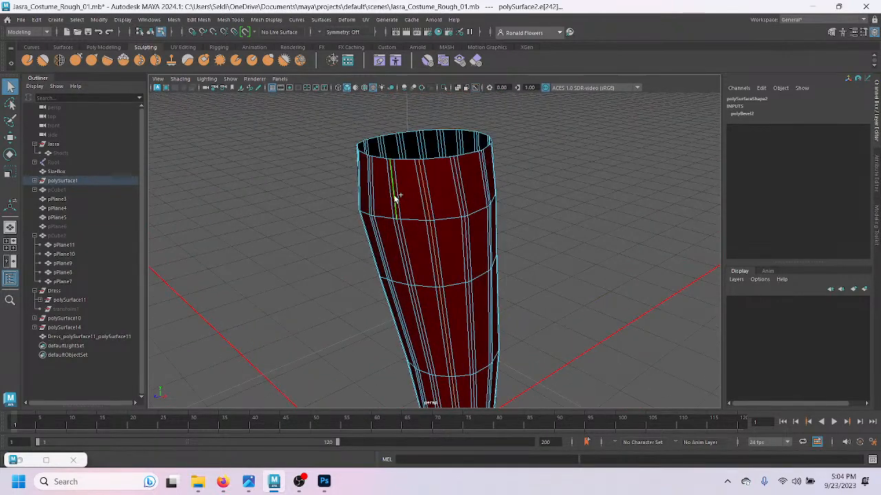
Step: Add the centre edge loops of the bevelled strips along the front of the leg and foot to the selection
middle_click_drag(428, 318, 456, 140, "alt")
middle_click_drag(465, 285, 462, 183, "alt")
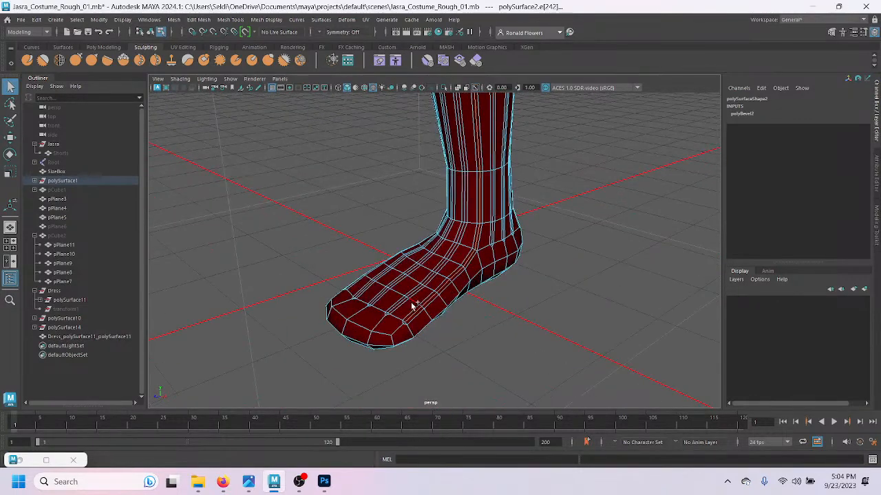
left_click_drag(415, 320, 459, 325, "alt")
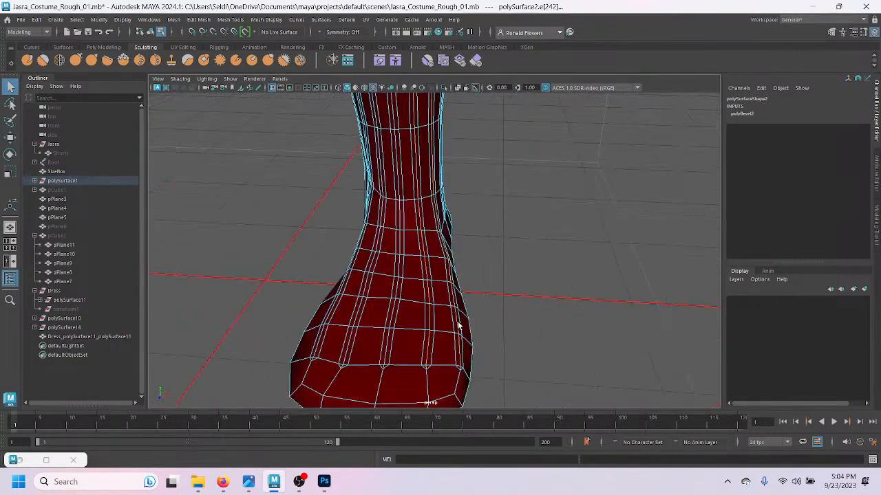
middle_click_drag(442, 172, 433, 347, "alt")
left_click_drag(433, 348, 403, 250, "alt")
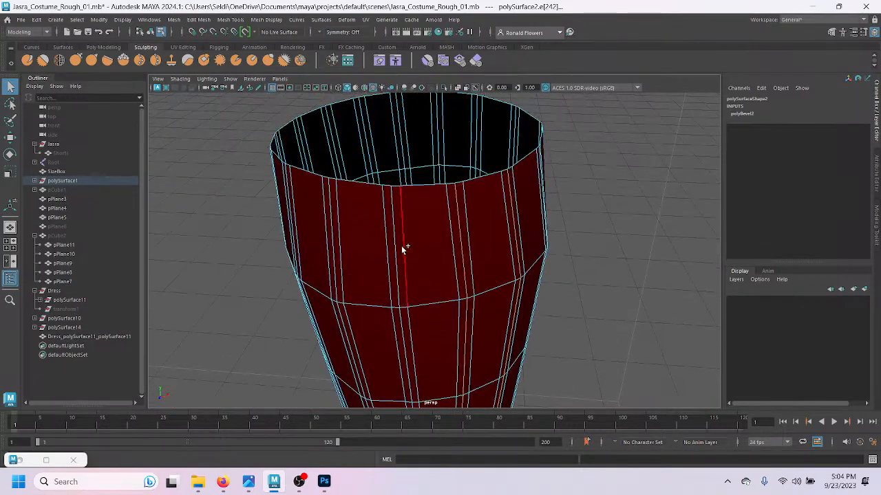
double_click(334, 217, "shift")
middle_click_drag(372, 256, 378, 133, "alt")
middle_click_drag(438, 388, 435, 266, "alt")
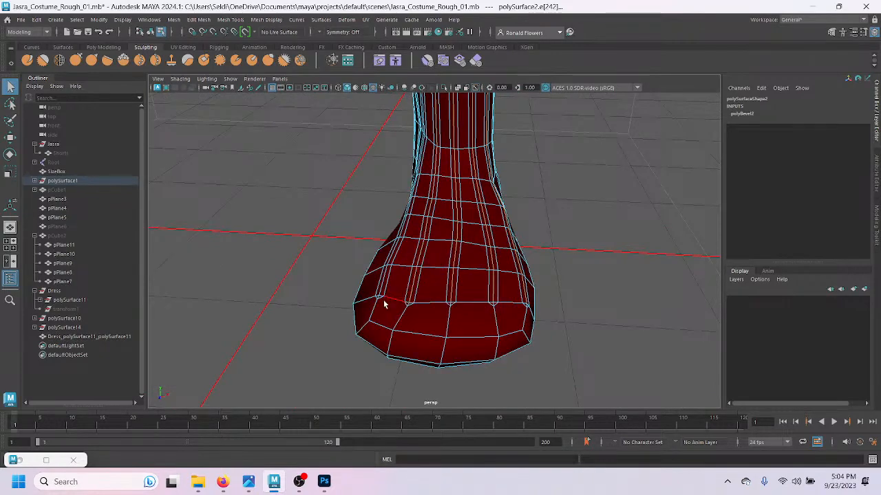
Step: Extend the selection with the centre edge loops of the strips where the shin turns toward the side of the leg
left_click_drag(388, 301, 431, 312, "alt")
middle_click_drag(411, 227, 406, 381, "alt")
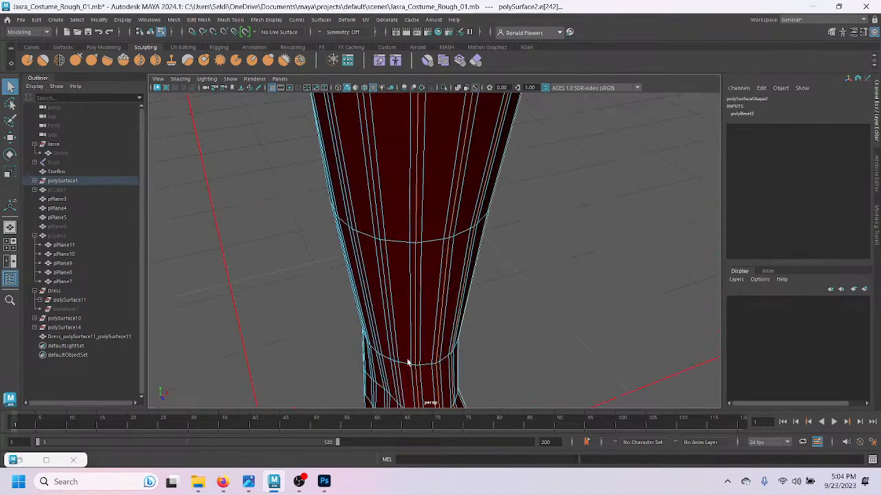
middle_click_drag(406, 202, 424, 300, "alt")
middle_click_drag(450, 255, 388, 281, "alt")
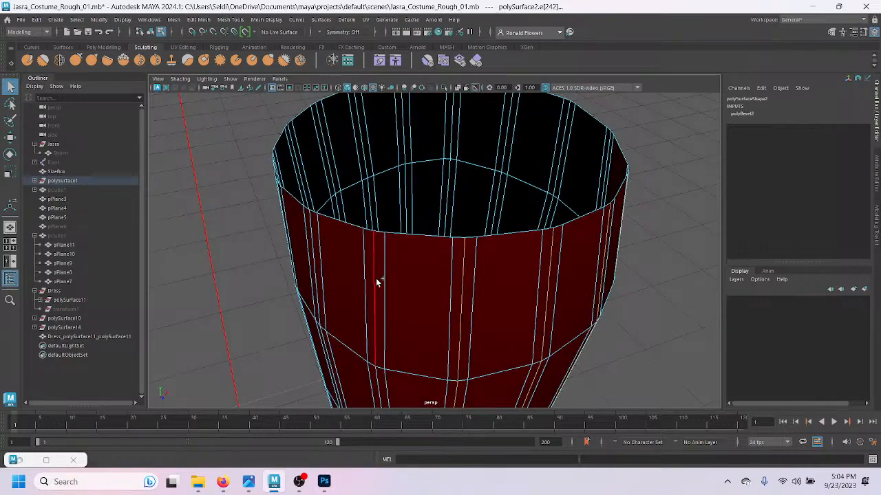
middle_click_drag(434, 374, 472, 278, "alt")
middle_click_drag(454, 389, 438, 257, "alt")
left_click_drag(438, 258, 406, 289, "alt")
Step: Add the centre edge loops of the bevelled strips on the side of the leg, from the upper opening down to the ankle
middle_click_drag(350, 167, 344, 333, "alt")
middle_click_drag(348, 227, 357, 379, "alt")
right_click_drag(385, 318, 388, 219, "alt")
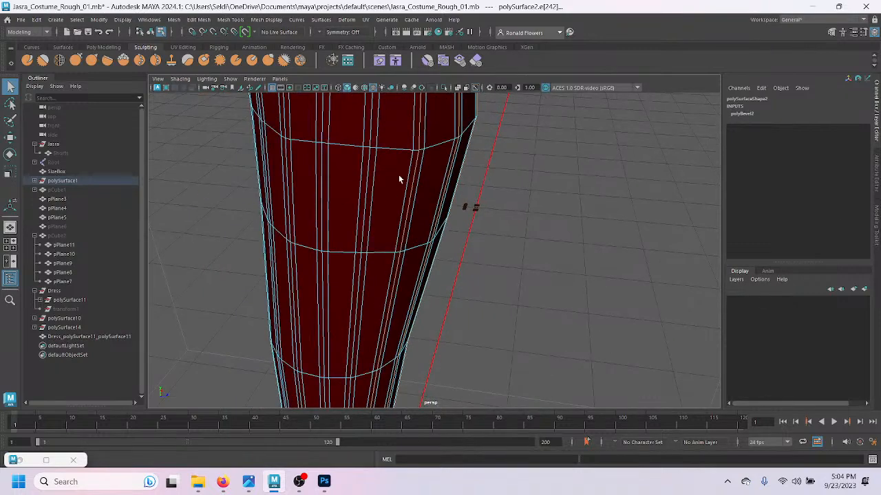
middle_click_drag(399, 179, 379, 275, "alt")
middle_click_drag(365, 350, 375, 158, "alt")
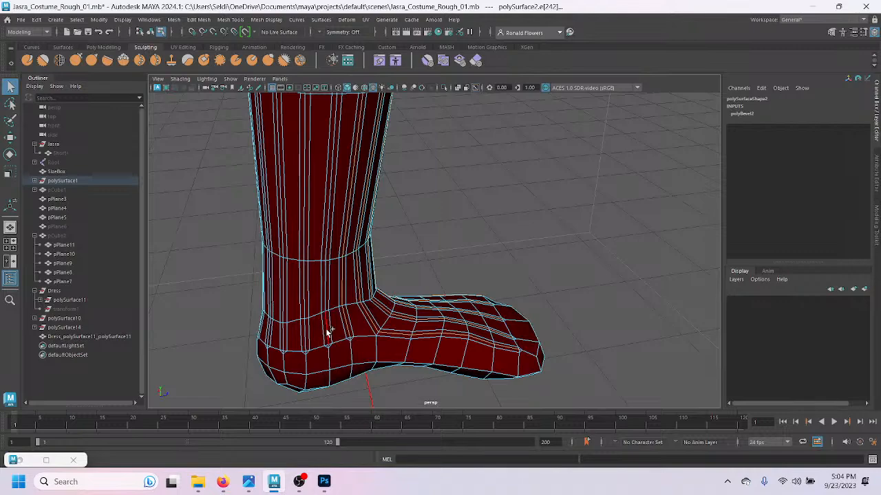
middle_click_drag(348, 212, 336, 401, "alt")
middle_click_drag(339, 256, 348, 396, "alt")
double_click(339, 237, "shift")
middle_click_drag(348, 315, 388, 168, "alt")
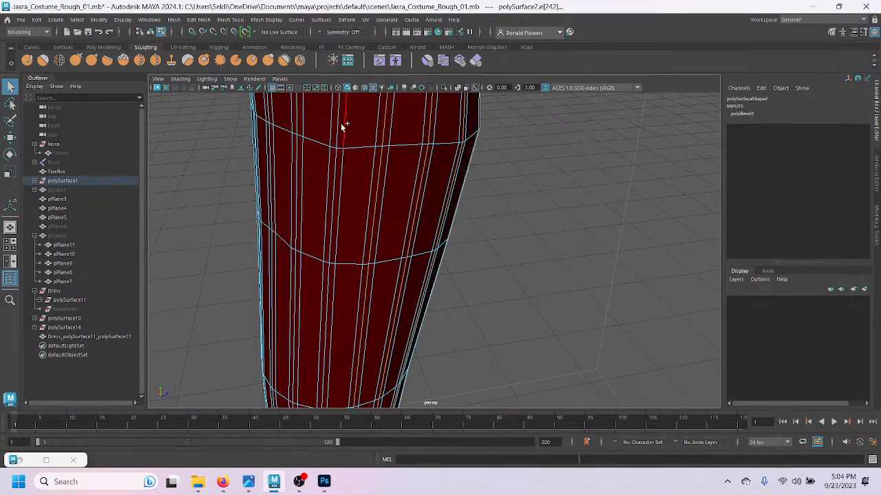
middle_click_drag(360, 322, 364, 199, "alt")
middle_click_drag(366, 386, 368, 262, "alt")
Step: Add the centre edge loops of the bevelled strips at the back of the leg to the selection, from the upper opening to the heel
left_click_drag(368, 262, 327, 312, "alt")
mouse_move(358, 189)
middle_mouse_down("alt")
mouse_move(337, 320)
mouse_move(346, 351)
middle_mouse_up("alt")
middle_click_drag(356, 151, 347, 216, "alt")
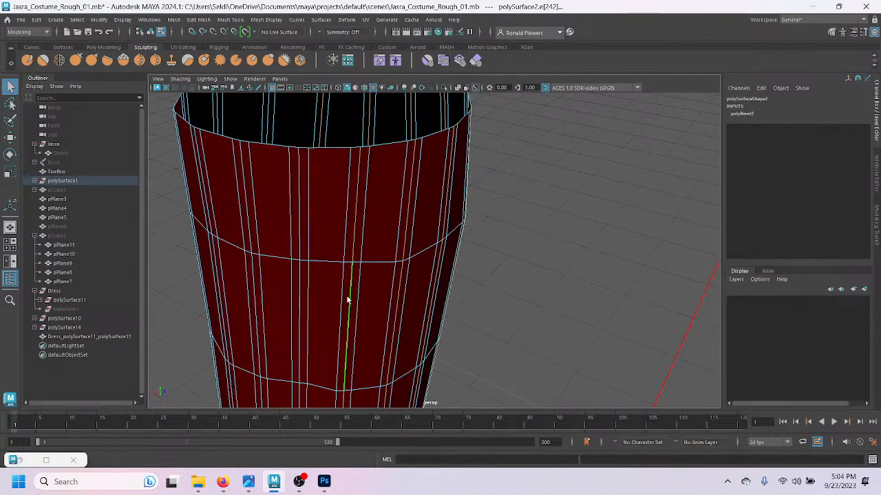
middle_click_drag(321, 264, 317, 171, "alt")
middle_click_drag(331, 322, 330, 165, "alt")
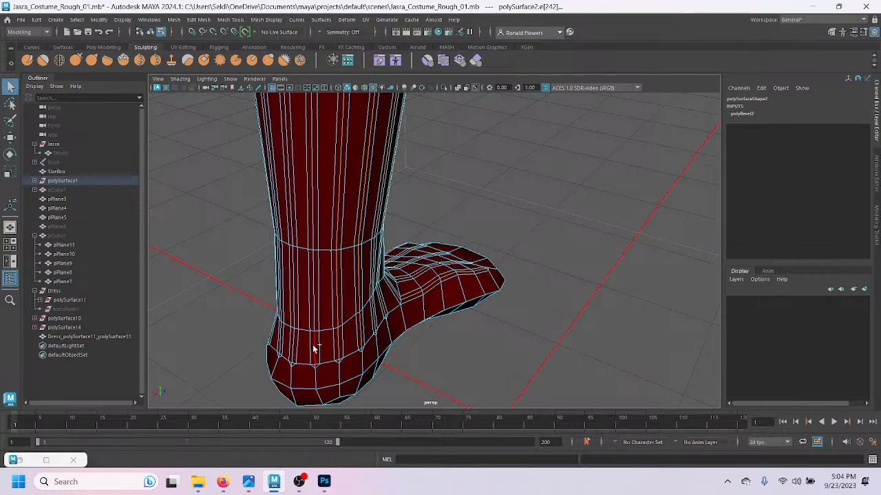
right_click_drag(291, 165, 343, 235, "alt")
middle_click_drag(344, 234, 330, 309, "alt")
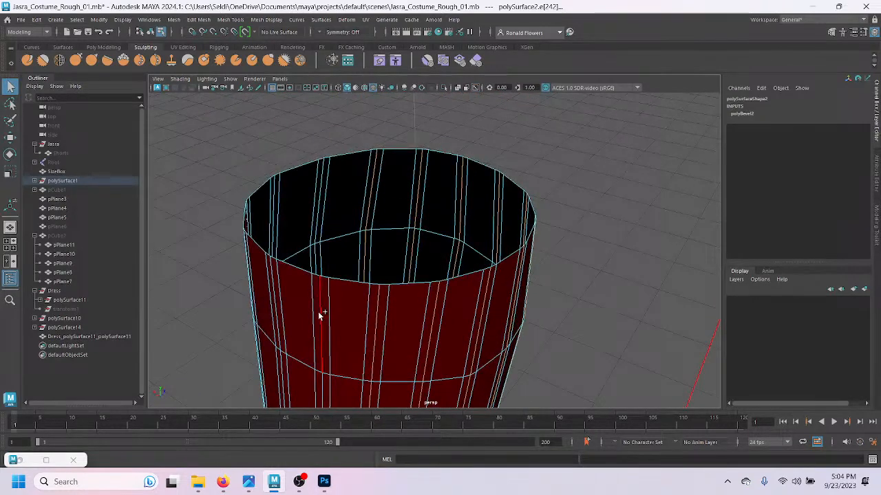
middle_click_drag(253, 295, 362, 127, "alt")
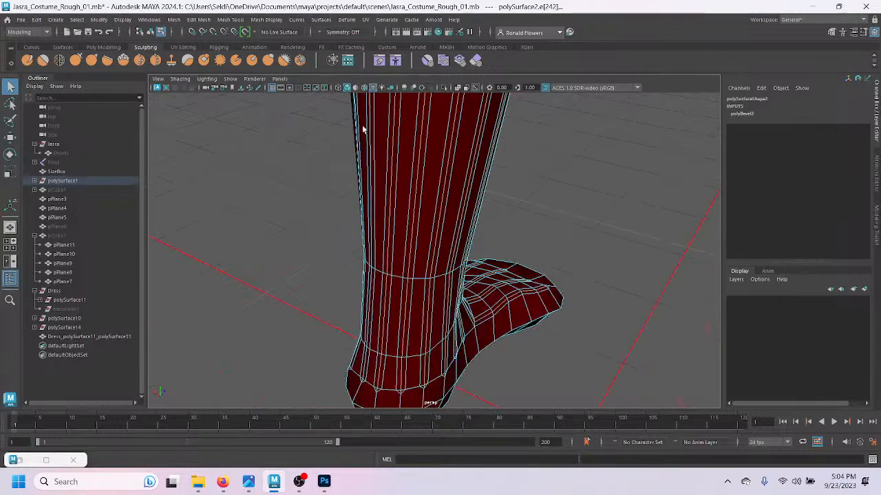
Step: Extend the selection with the centre edge loops of the strips where the calf and heel turn toward the opposite side
left_click_drag(348, 255, 364, 255, "alt")
left_click_drag(406, 356, 444, 314, "alt")
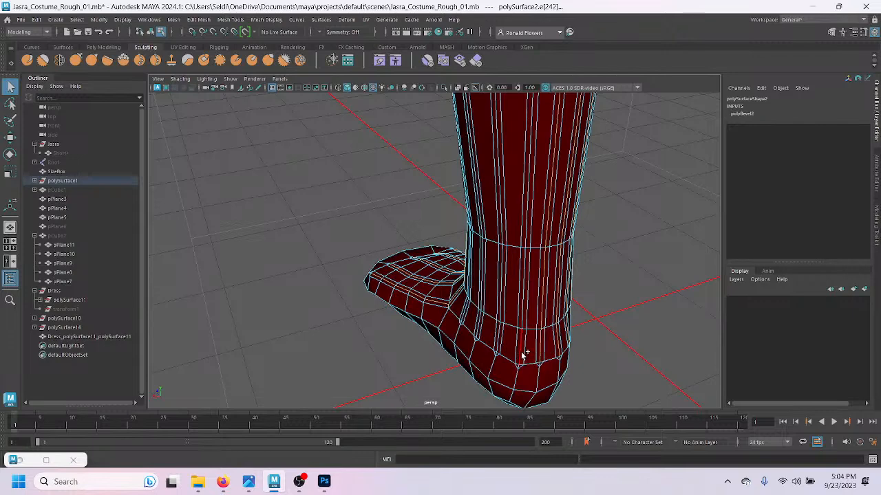
scroll(466, 364, "up", 5)
left_click_drag(469, 349, 472, 277, "alt")
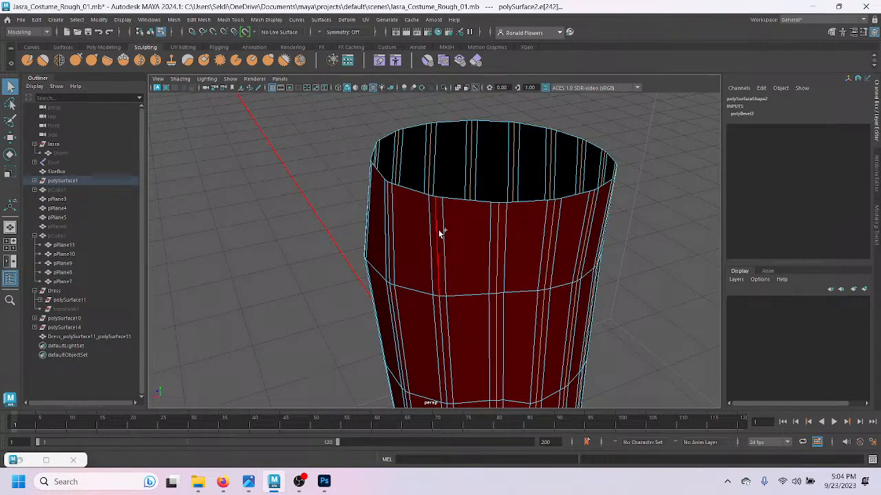
middle_click_drag(447, 317, 425, 289, "alt")
scroll(424, 289, "down", 3)
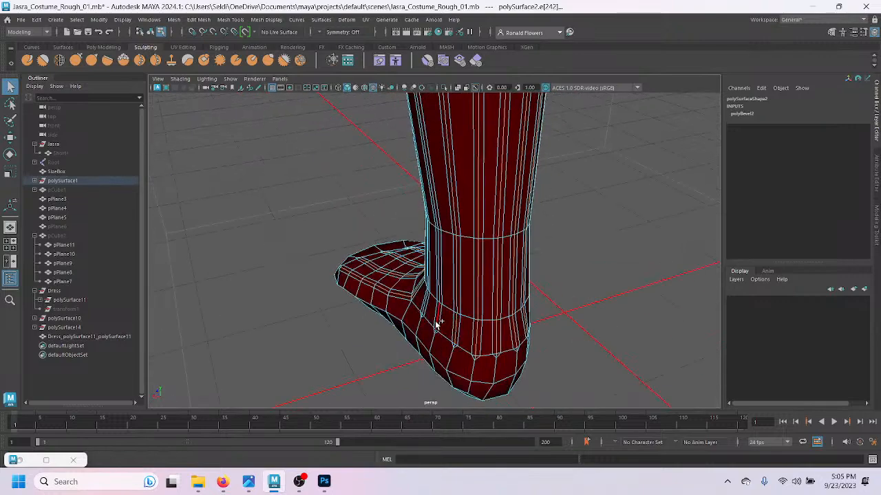
Step: Add the remaining centre edge loops on the opposite side of the leg, between the upper opening and the ankle
scroll(417, 316, "up", 5)
middle_click_drag(419, 309, 454, 345, "alt")
left_click_drag(558, 144, 534, 220, "alt")
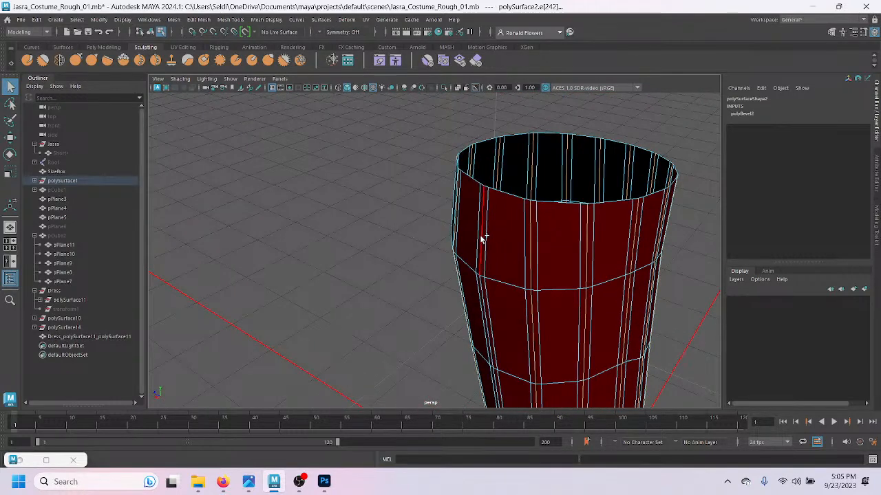
left_click_drag(474, 262, 493, 239, "alt")
left_click_drag(506, 317, 387, 207, "alt")
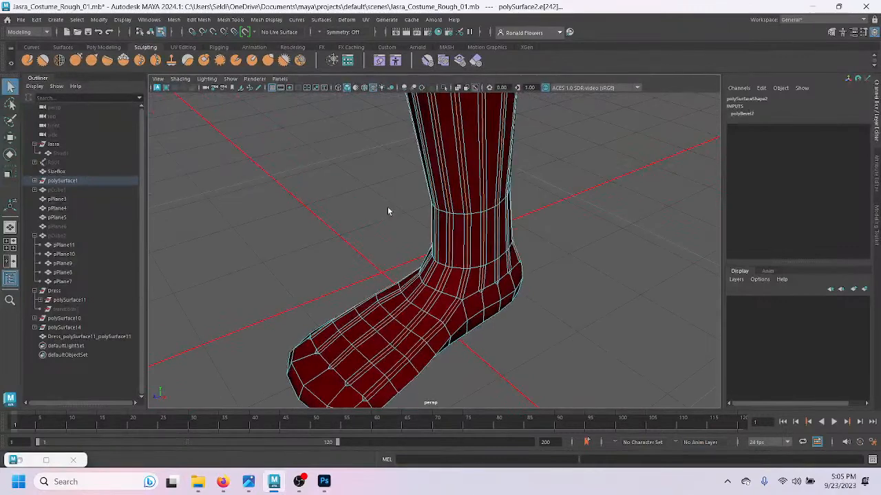
Step: Activate the Move tool and add the missed centre edge loop on the inner wall of the leg opening to the selection
key("w")
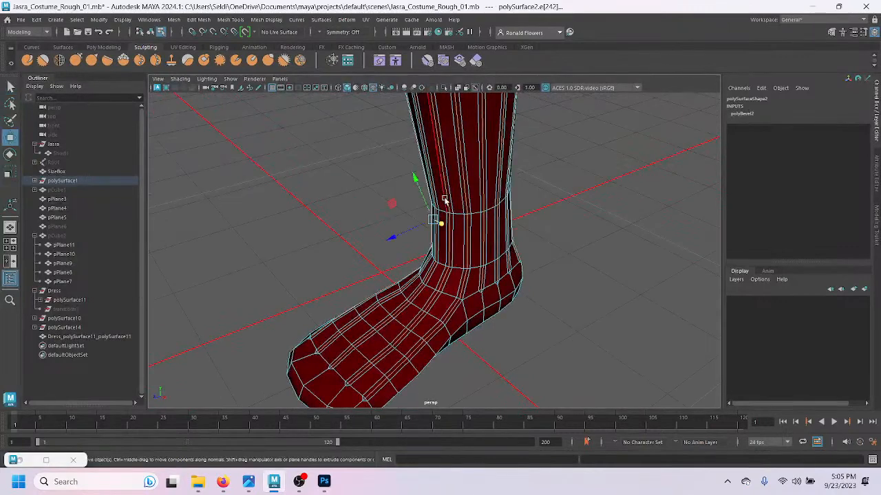
left_click(476, 184)
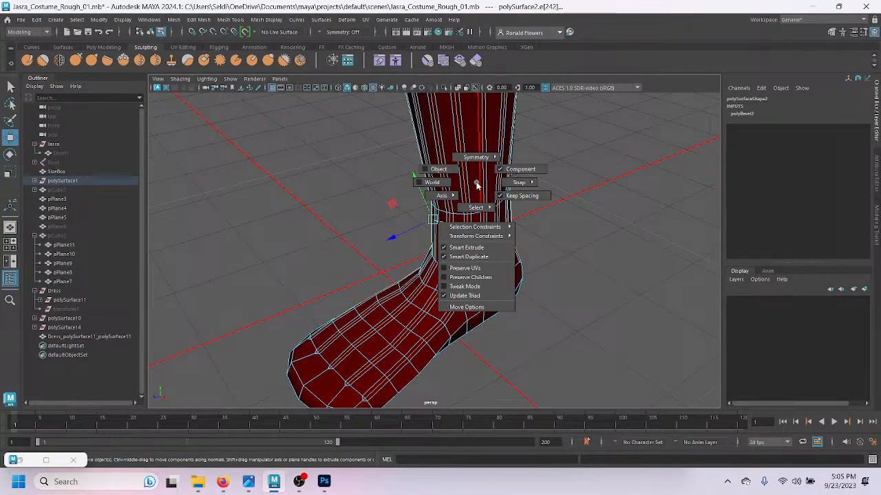
left_click_drag(391, 238, 483, 222)
scroll(406, 229, "up", 3)
middle_click_drag(365, 177, 350, 285, "alt")
scroll(338, 289, "up", 3)
left_click_drag(339, 289, 357, 236, "alt")
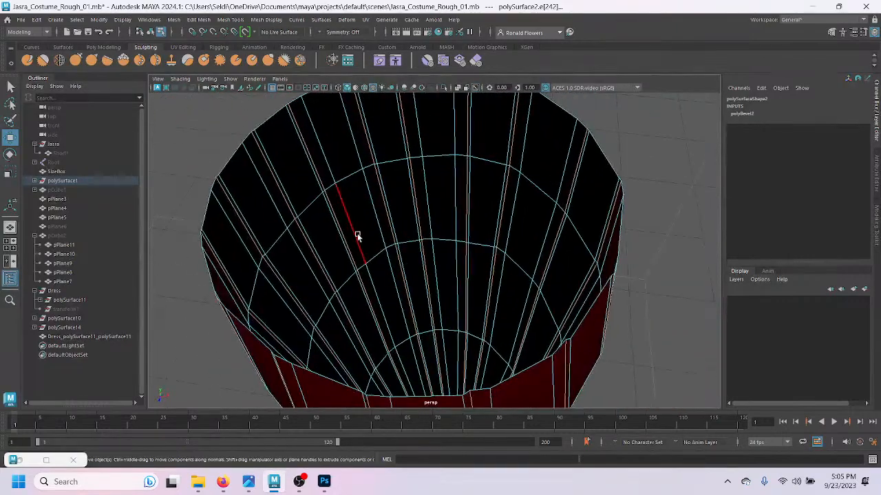
left_click(421, 249)
scroll(429, 262, "down", 5)
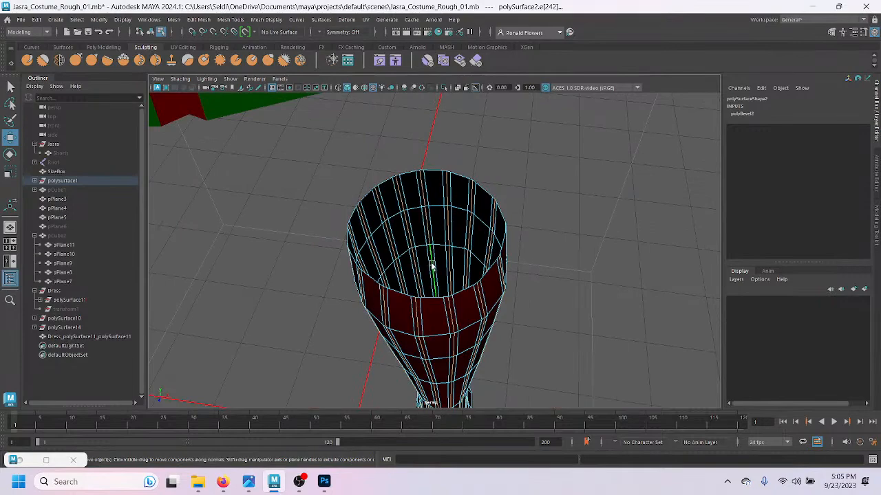
Step: Set the Move tool's orientation to Object, try to move the selected centre edges about -0.26 along Z, and undo the move
left_click_drag(430, 265, 449, 271, "alt")
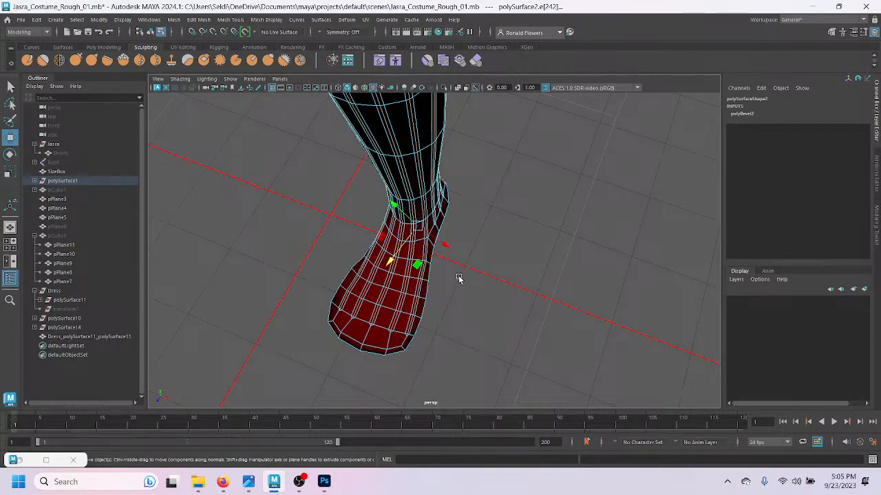
scroll(456, 279, "up", 10)
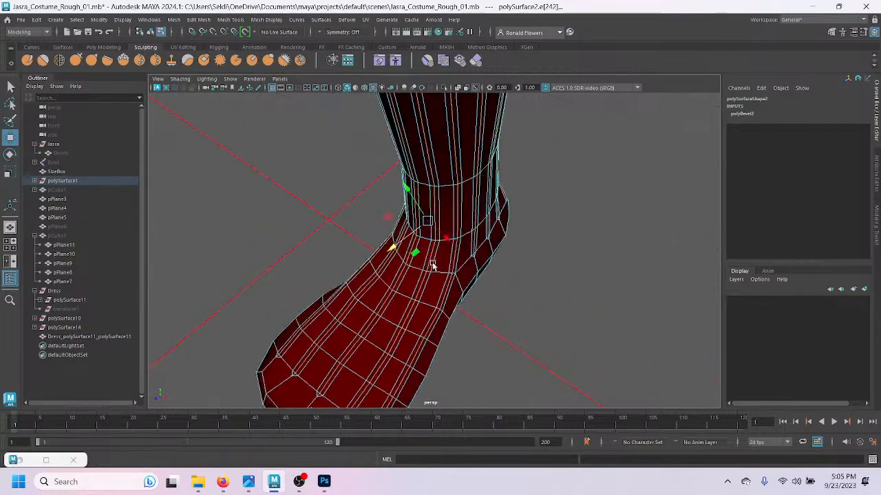
left_click_drag(341, 248, 480, 246, "alt")
scroll(479, 246, "down", 5)
left_click_drag(282, 268, 316, 267, "alt")
scroll(328, 264, "up", 4)
middle_click_drag(434, 181, 443, 278, "alt")
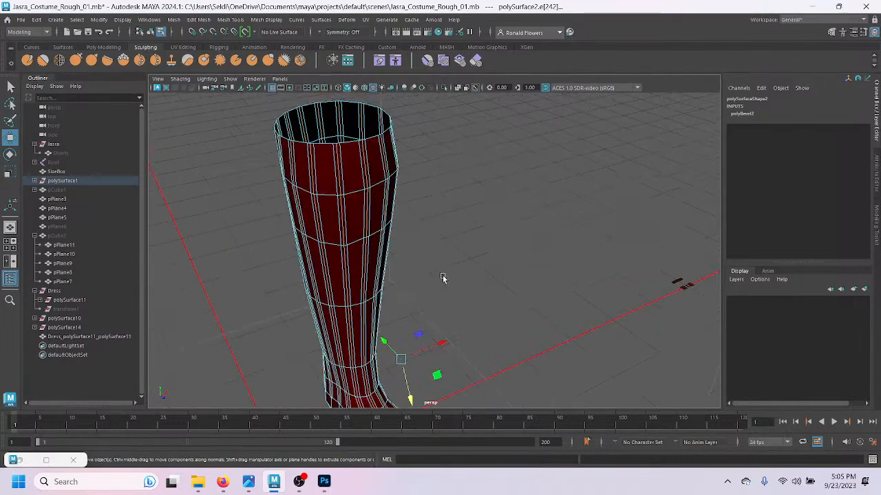
left_click(422, 255)
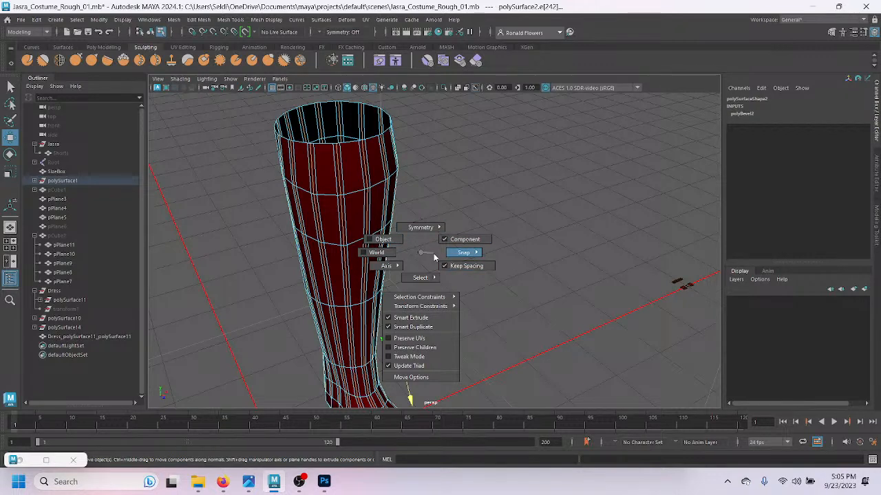
left_click_drag(427, 245, 397, 242)
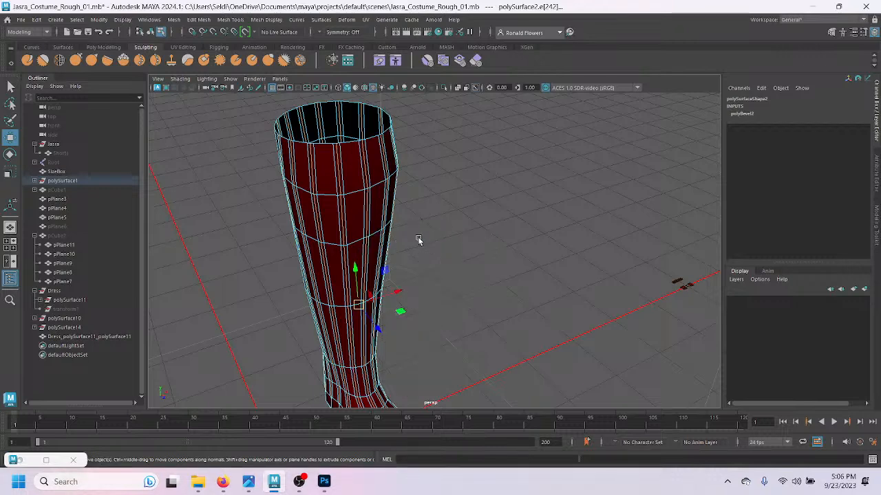
scroll(426, 240, "up", 3)
left_click_drag(391, 232, 397, 248, "alt")
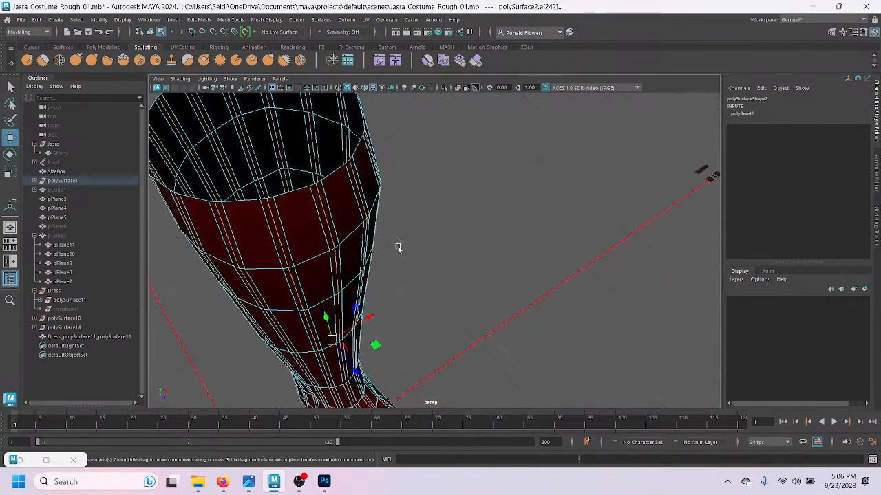
left_click_drag(357, 372, 355, 370)
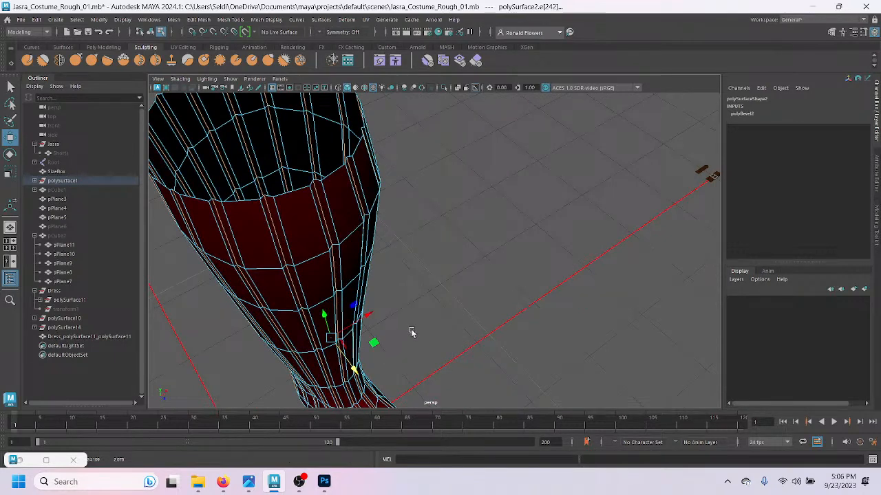
key("ctrl+z")
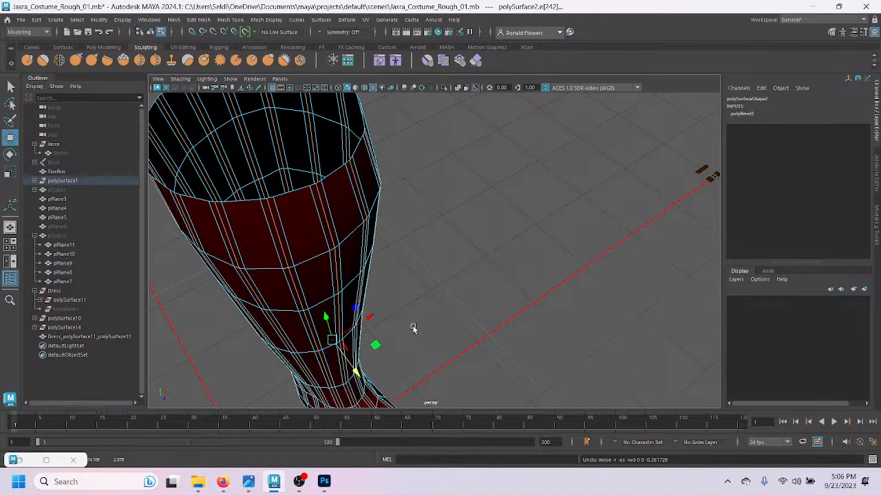
Step: Inspect the leg, ankle and foot from several angles to check the selected centre edge loops
left_click_drag(404, 308, 335, 290, "alt")
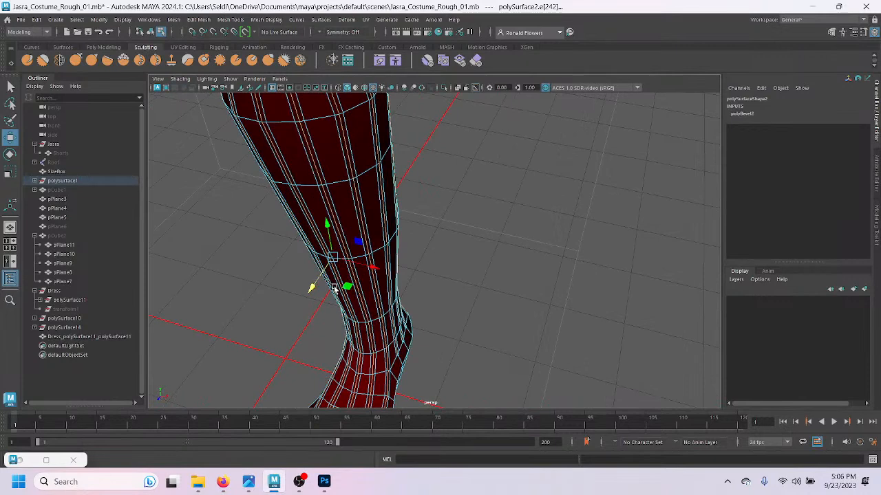
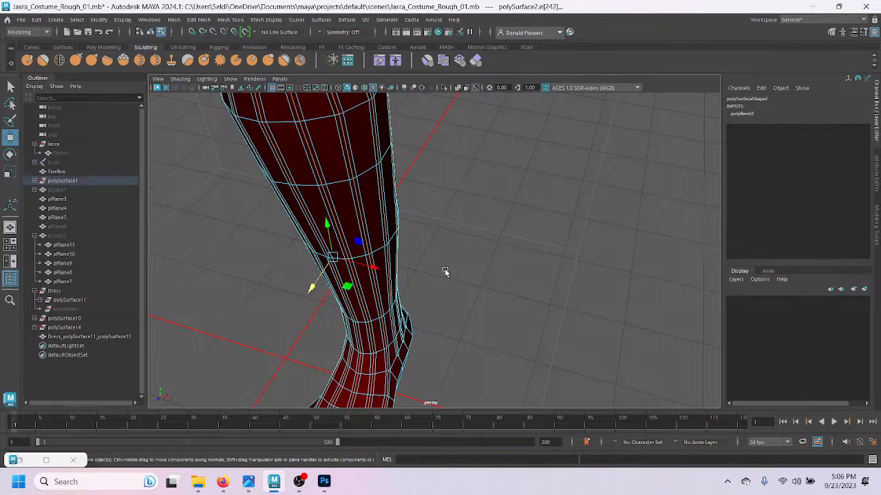
left_click_drag(440, 282, 359, 320, "alt")
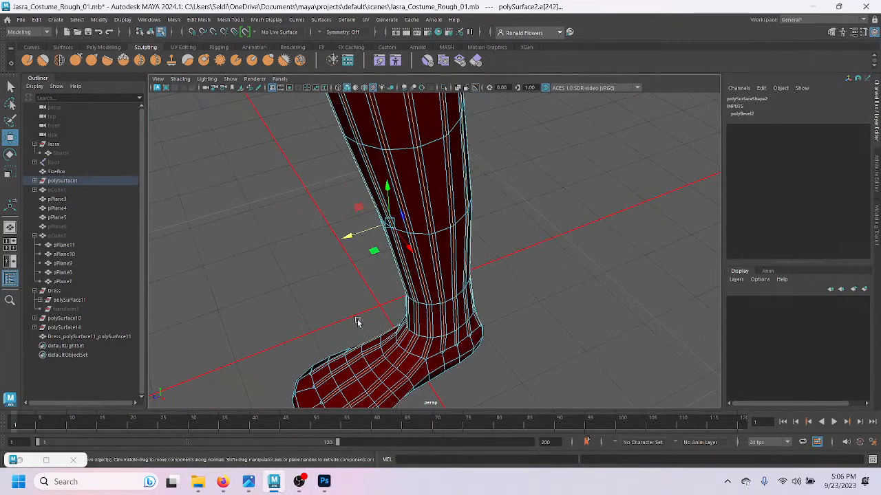
middle_click_drag(353, 379, 344, 263, "alt")
scroll(344, 263, "up", 3)
left_click_drag(216, 336, 562, 236, "alt")
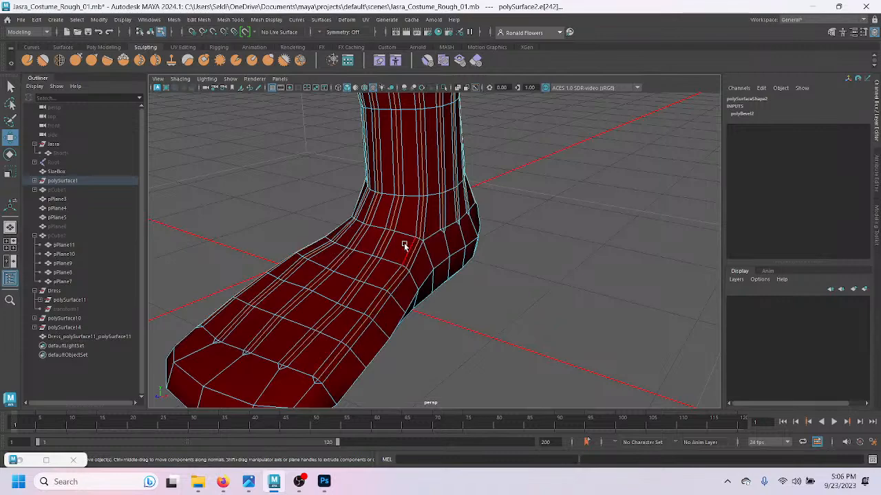
middle_click_drag(391, 143, 350, 399, "alt")
scroll(358, 289, "down", 5)
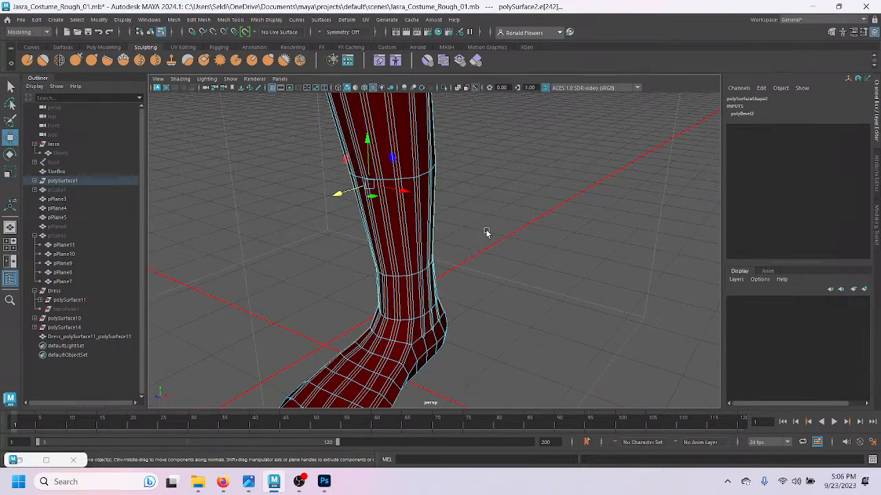
Step: Try to scale the selected centre edges uniformly by about 0.98 in Component mode, examine the grooves, and undo the scale
key("r")
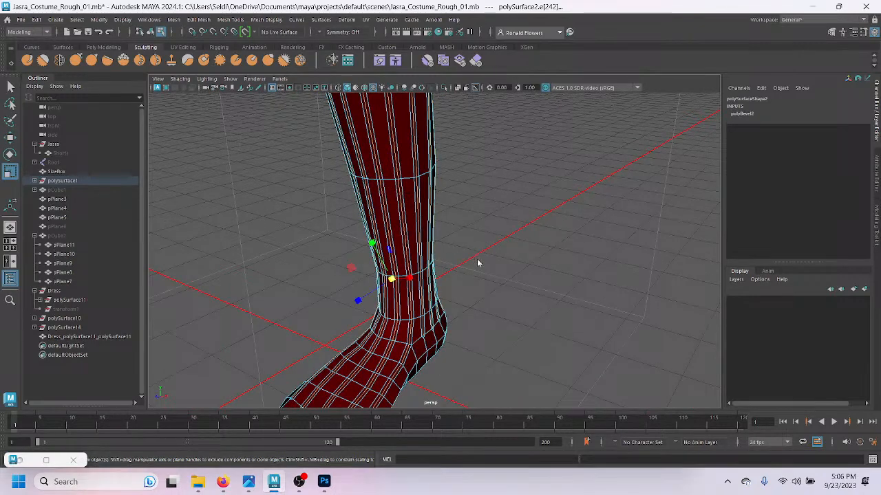
left_click(478, 263)
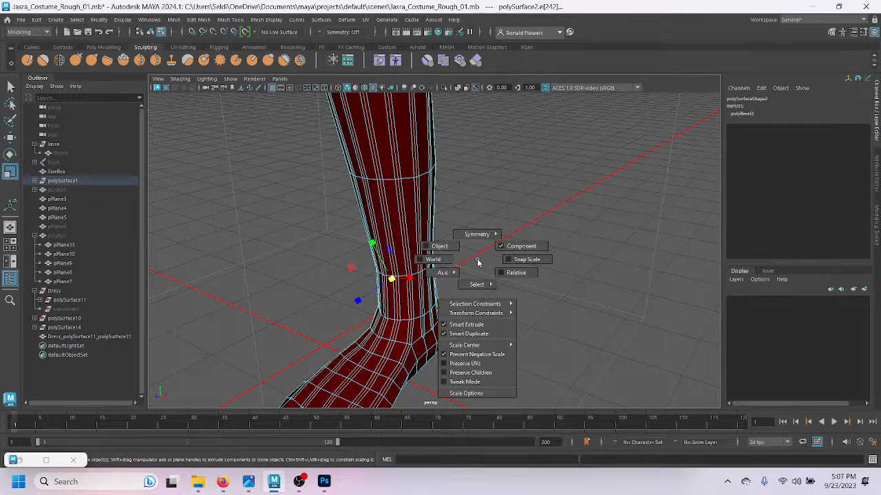
left_click(390, 280)
left_click_drag(389, 279, 383, 280)
scroll(385, 297, "up", 5)
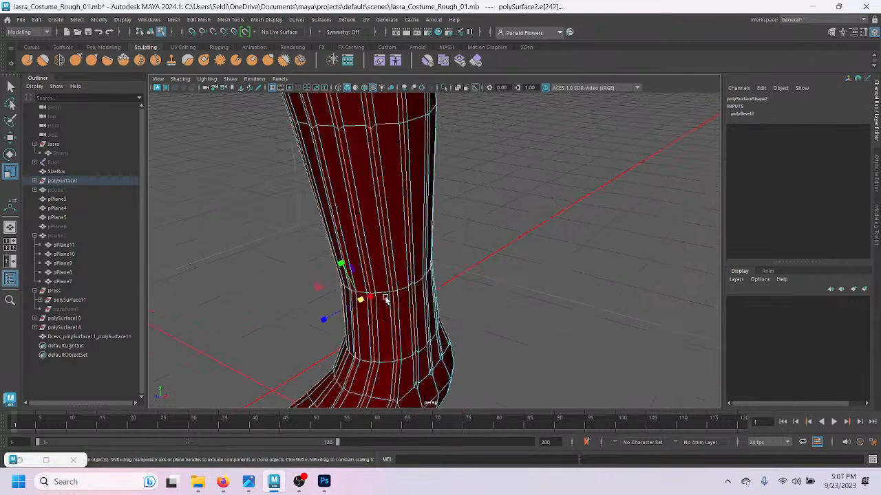
left_click_drag(313, 295, 333, 284, "alt")
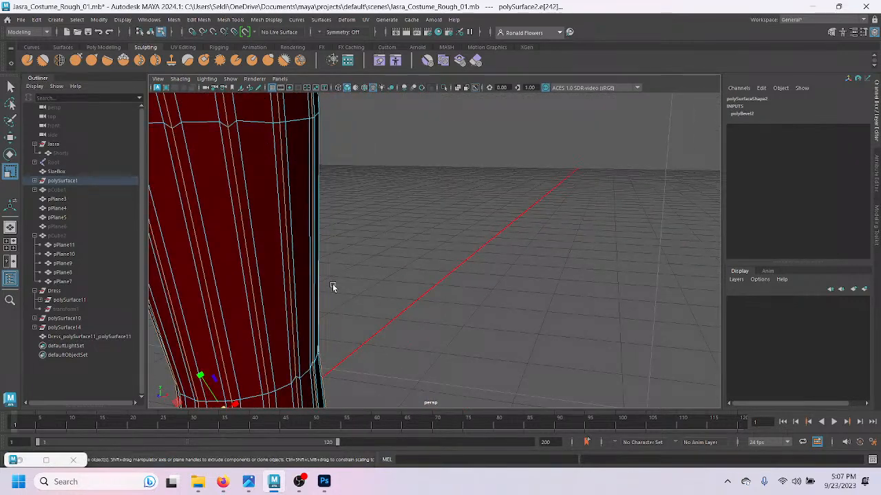
scroll(341, 300, "down", 2)
key("f")
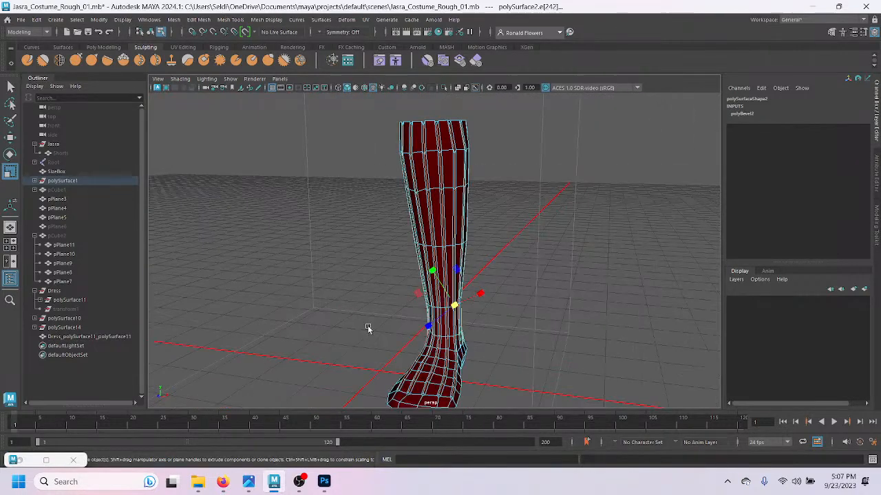
scroll(368, 328, "up", 6)
left_click_drag(368, 328, 301, 304, "alt")
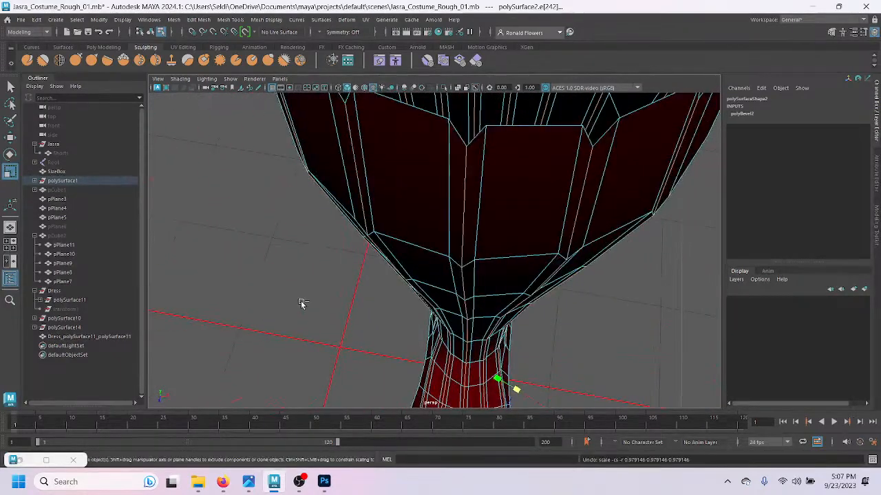
key("ctrl+z")
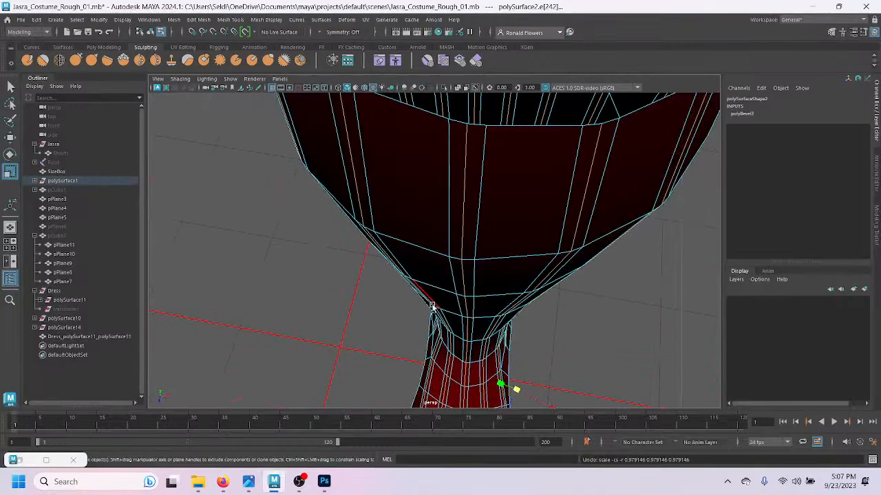
Step: Examine the restored leg mesh from the side and foot, and switch to the four-view layout
left_click_drag(610, 301, 521, 296, "alt")
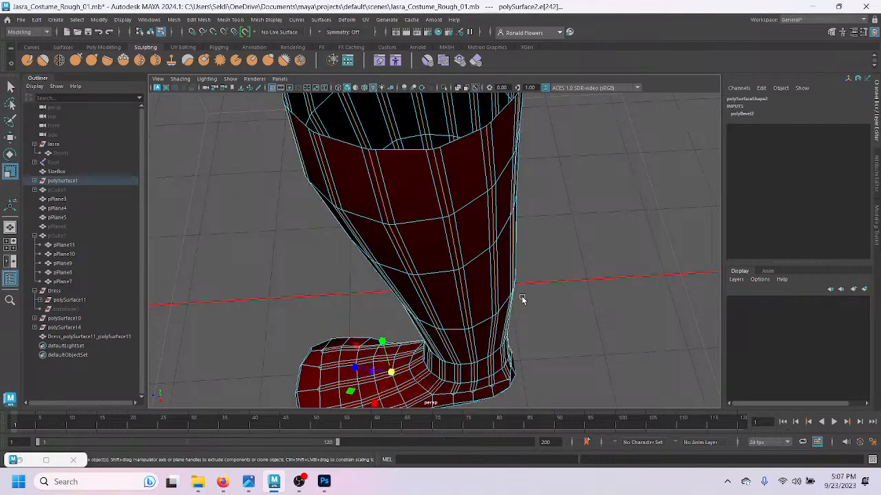
left_click_drag(480, 339, 461, 320, "alt")
key("space")
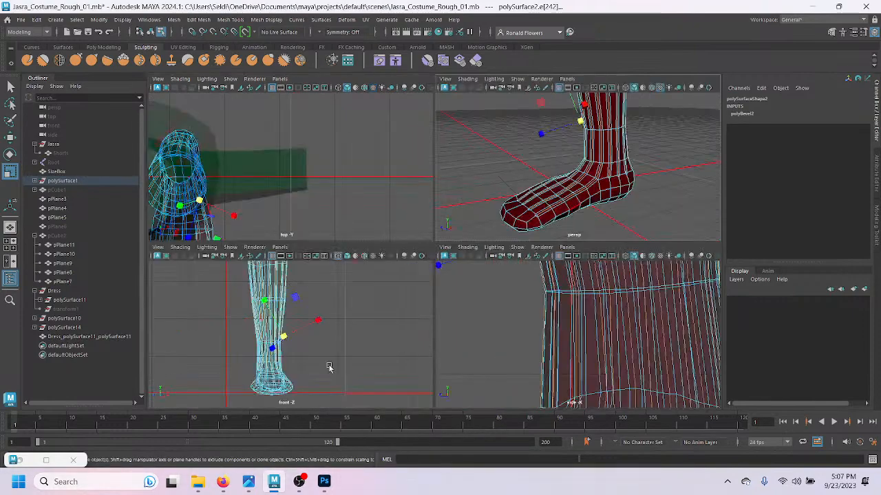
Step: Check the leg in the front view, return to perspective, and move the selected centre edges of its bevelled strips slightly
key("space")
left_click_drag(299, 387, 473, 316)
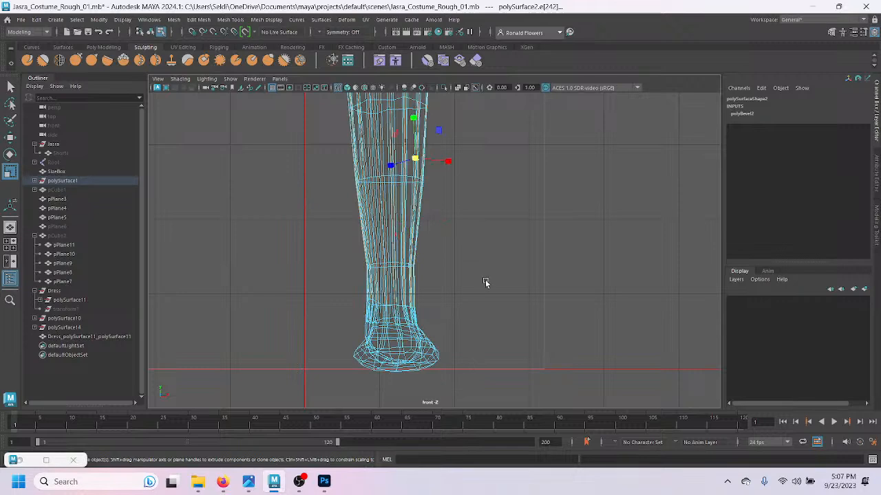
key("space")
key("space")
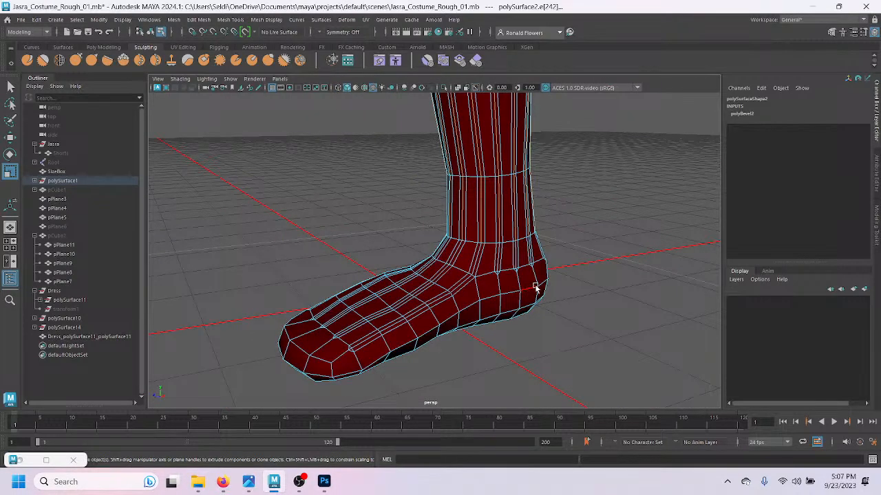
middle_click_drag(448, 275, 373, 365, "alt")
key("w")
left_click_drag(427, 260, 452, 256)
Step: Select the centre vertex at the ankle end of each bevelled strip, all the way around the heel and instep
middle_click_drag(391, 190, 399, 392, "alt")
right_click_drag(399, 392, 509, 351, "alt")
left_click_drag(495, 324, 491, 247)
scroll(454, 300, "down", 3)
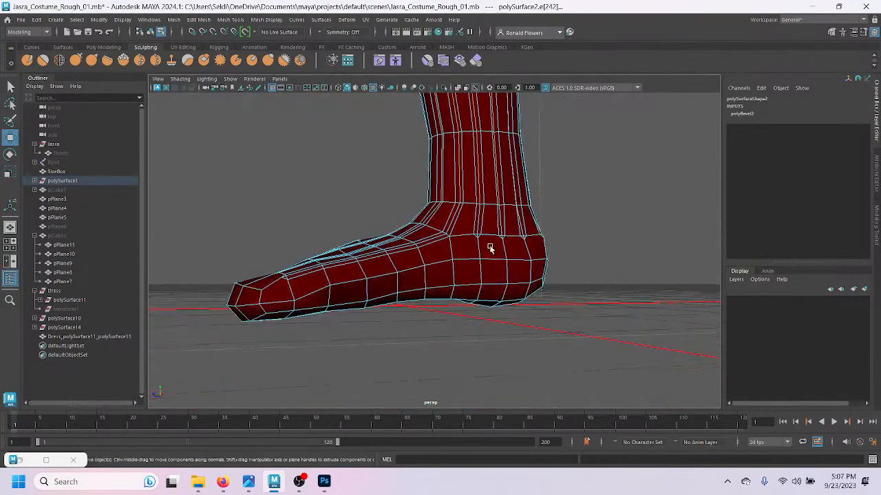
scroll(479, 279, "up", 3)
left_click_drag(479, 279, 444, 299, "alt")
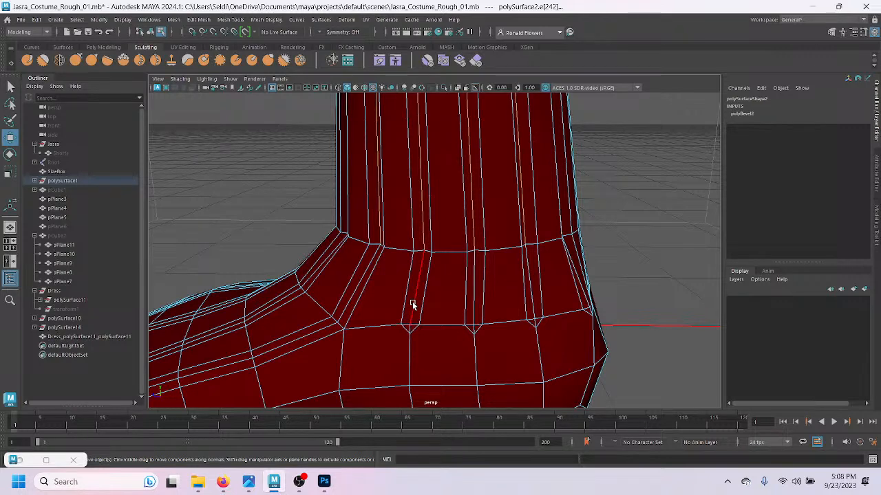
key("F9")
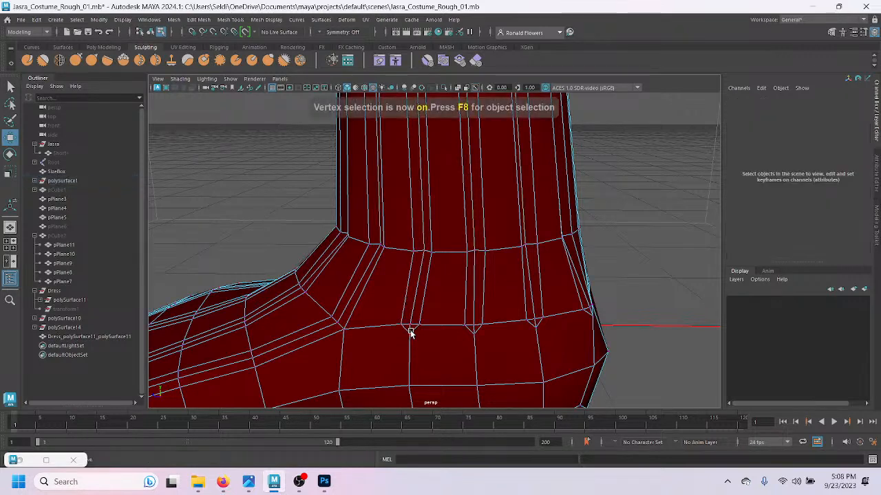
key("q")
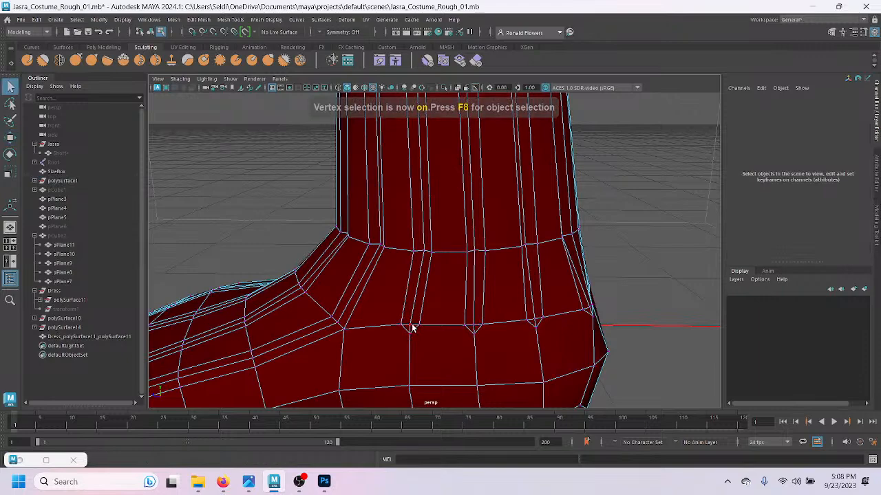
left_click(412, 324)
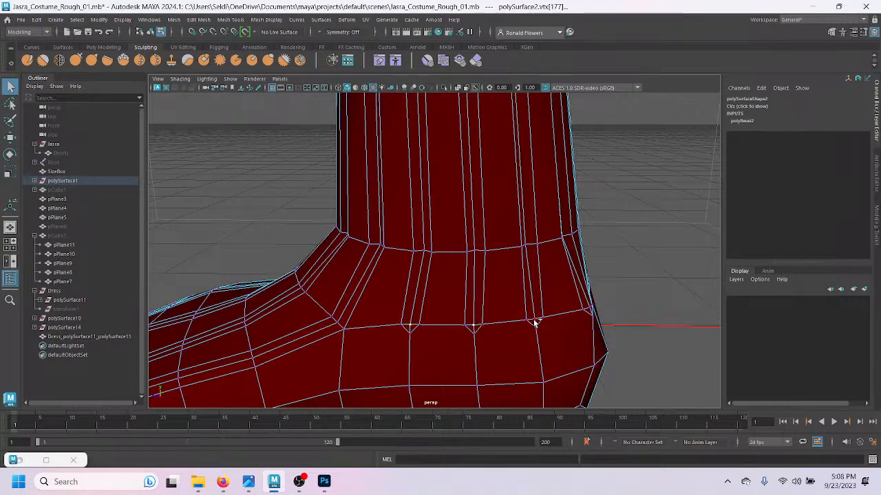
left_click_drag(560, 349, 415, 350, "alt")
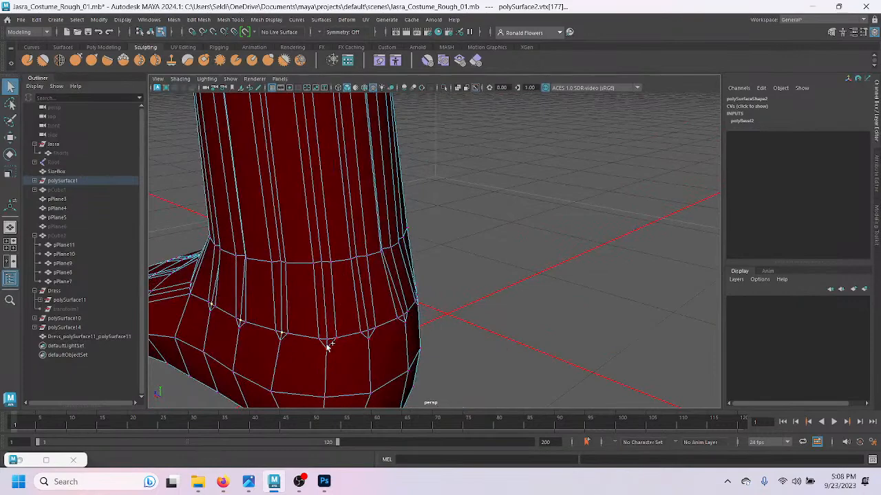
left_click_drag(460, 330, 548, 340, "alt")
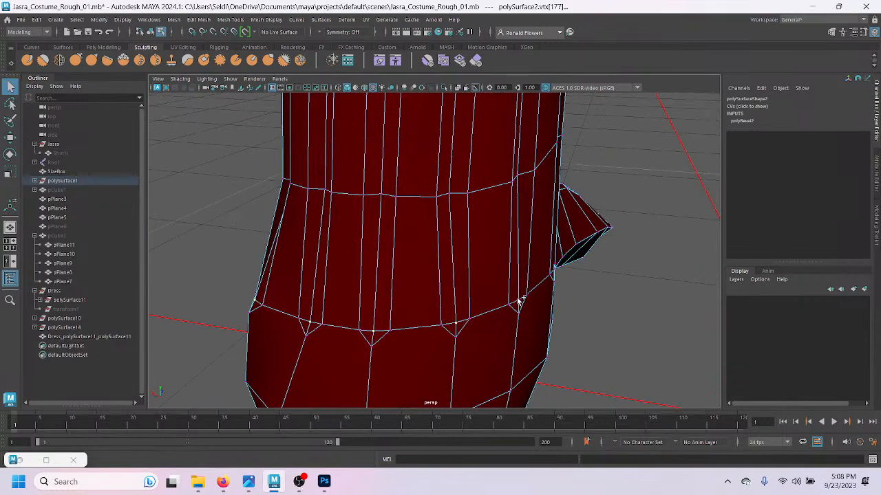
left_click_drag(545, 318, 395, 314, "alt")
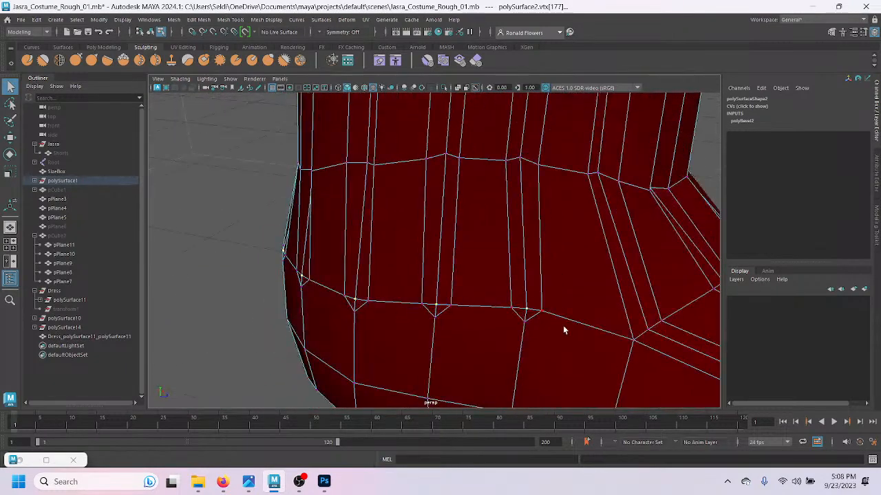
left_click_drag(562, 325, 484, 320, "alt")
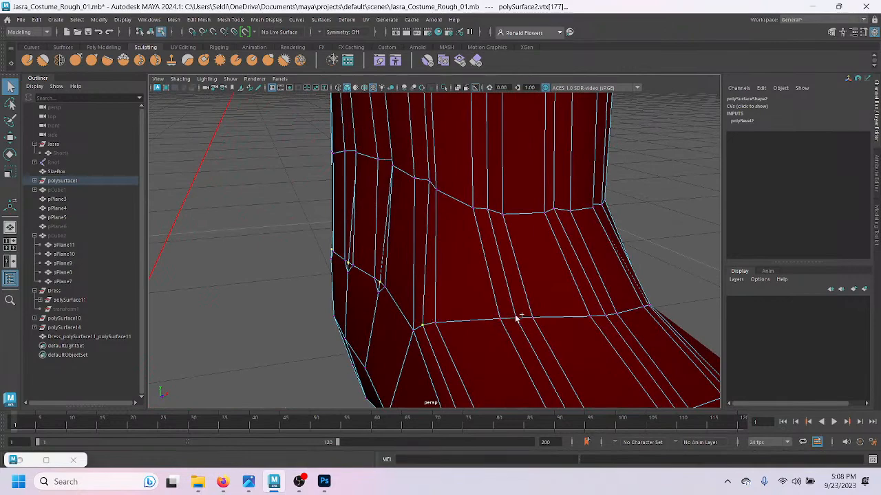
left_click_drag(603, 313, 437, 330, "alt")
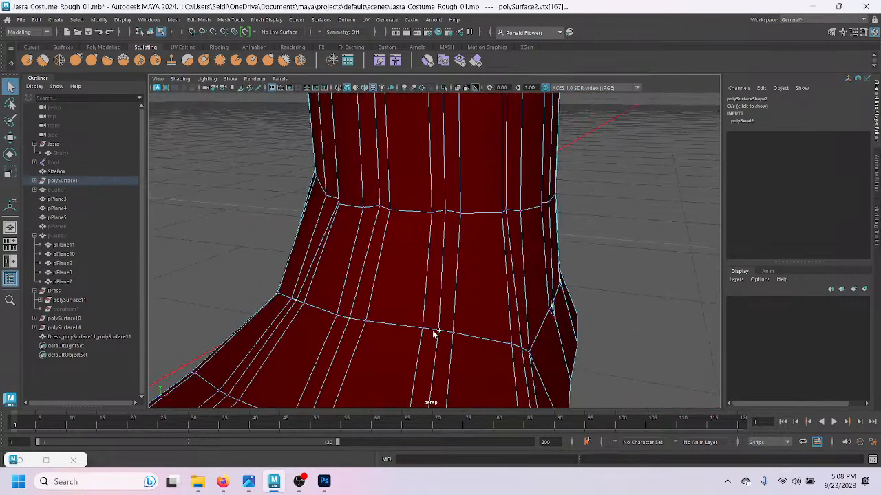
left_click_drag(578, 326, 387, 330, "alt")
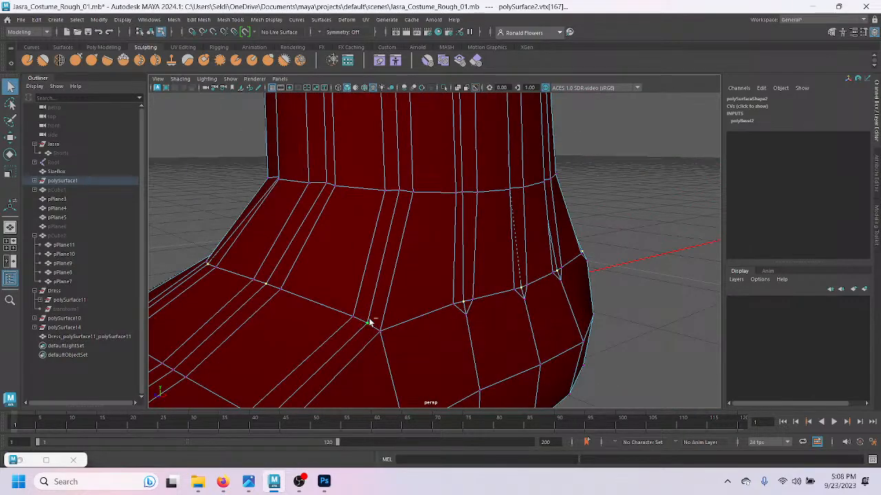
Step: Move the selected centre vertices around the ankle to shape the grooves there
key("w")
left_click_drag(362, 330, 515, 330, "alt")
left_click_drag(611, 319, 529, 314, "alt")
middle_click_drag(528, 313, 486, 315, "alt")
left_click_drag(629, 255, 562, 265)
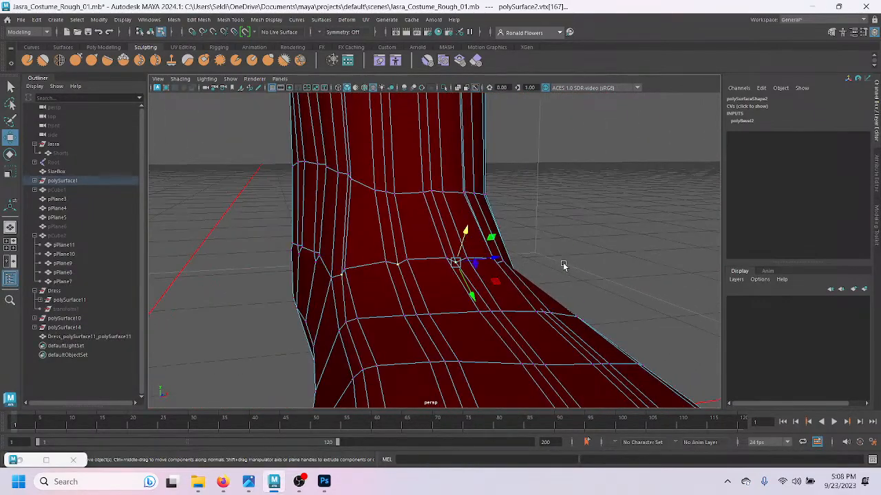
Step: Select the centre edges of the bevelled strips running along the top of the foot
left_click_drag(520, 342, 451, 314, "alt")
left_click_drag(484, 322, 534, 330, "alt")
key("q")
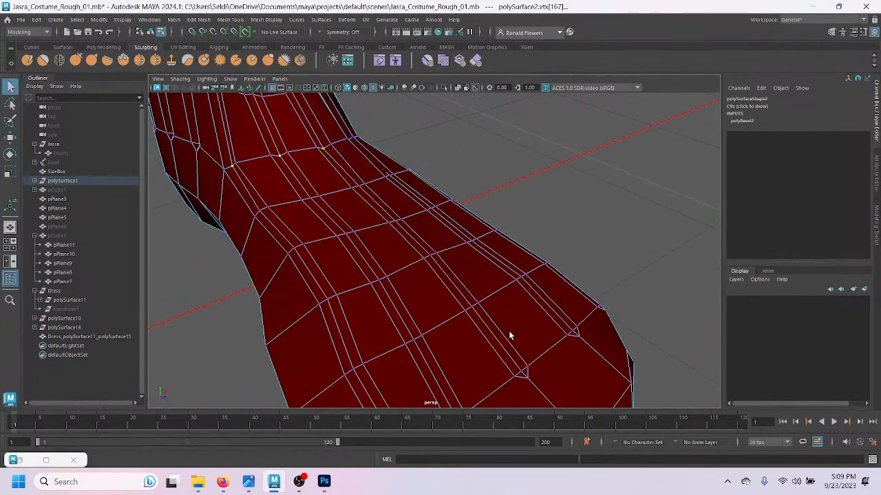
key("F10")
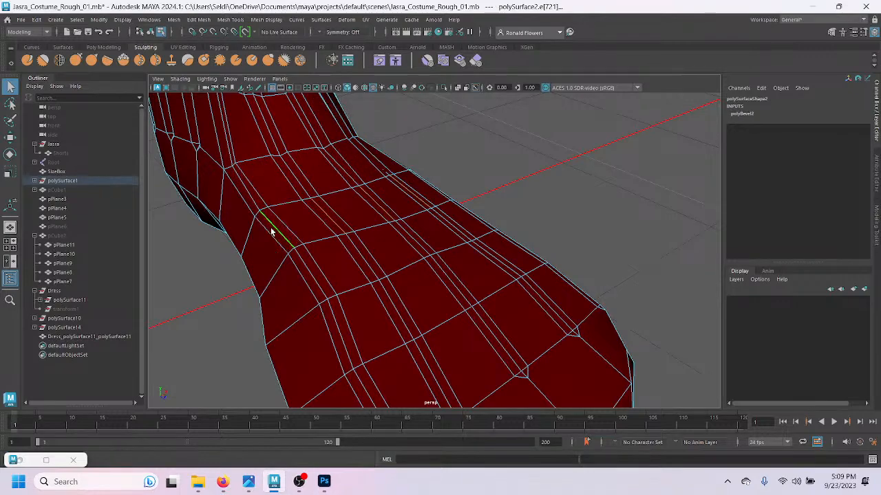
left_click_drag(497, 257, 450, 181, "alt")
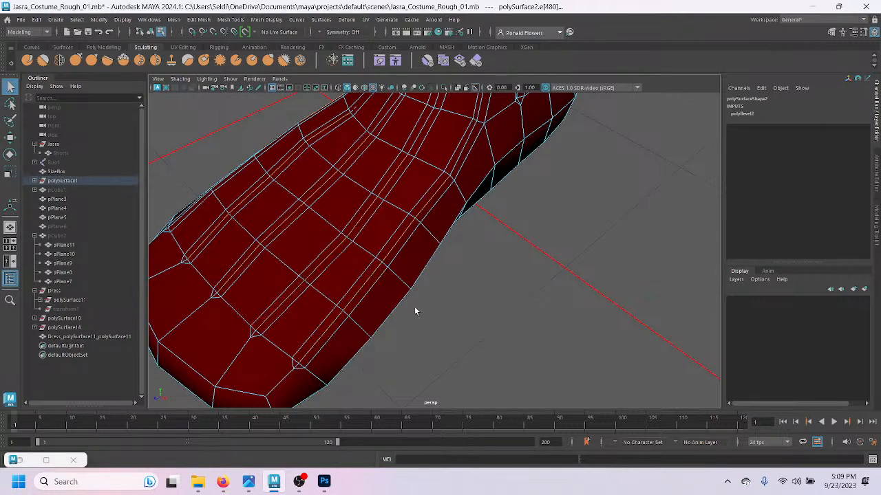
key("w")
mouse_move(331, 311)
left_mouse_down("alt")
mouse_move(254, 320)
mouse_move(323, 295)
mouse_move(389, 305)
mouse_move(361, 279)
mouse_move(328, 296)
left_mouse_up("alt")
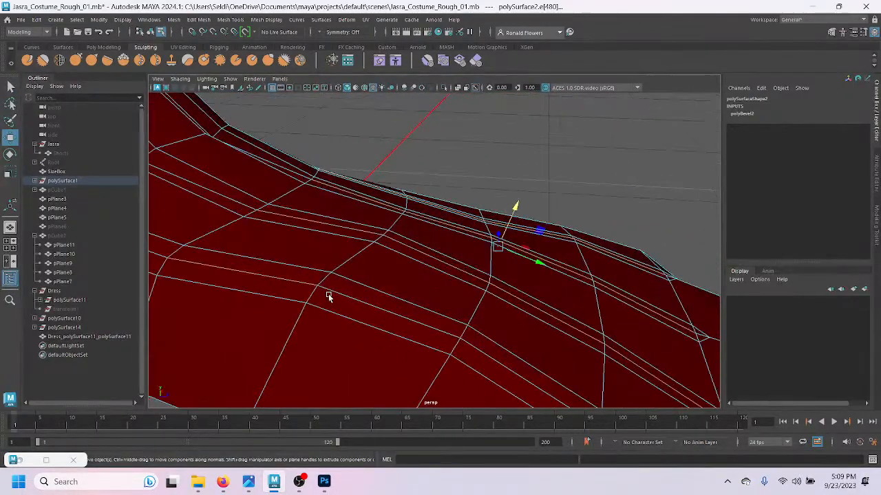
mouse_move(385, 315)
left_mouse_down("alt")
mouse_move(350, 317)
mouse_move(396, 316)
left_mouse_up("alt")
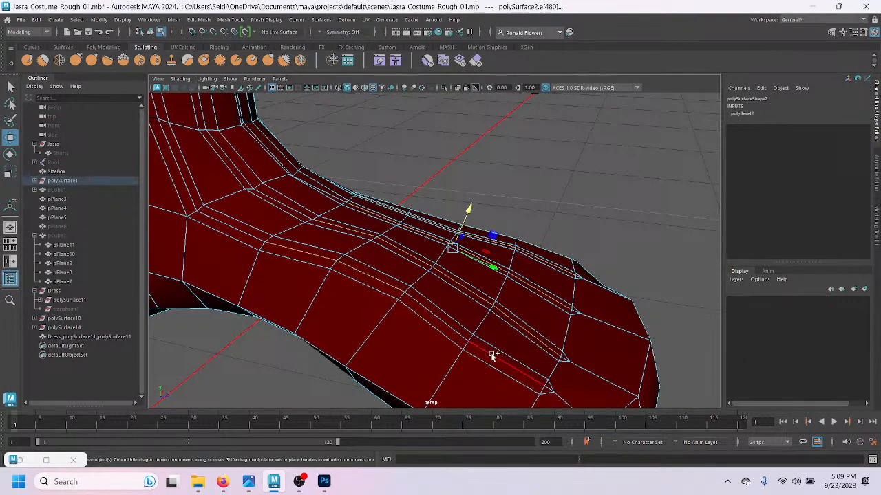
left_click_drag(492, 355, 401, 322, "alt")
Step: Move the selected centre edges on the foot to shape its grooves, and return to object selection
scroll(467, 303, "up", 2)
left_click_drag(513, 214, 363, 232)
scroll(450, 224, "down", 3)
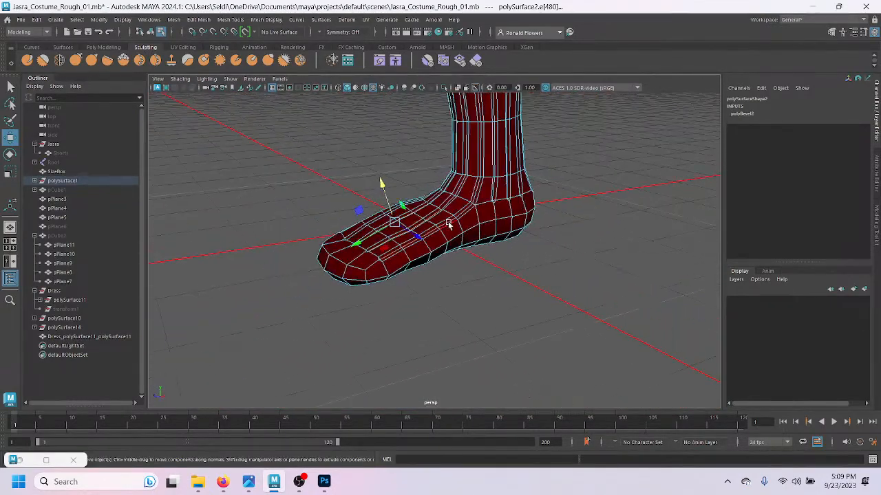
middle_click_drag(450, 224, 442, 342, "alt")
key("q")
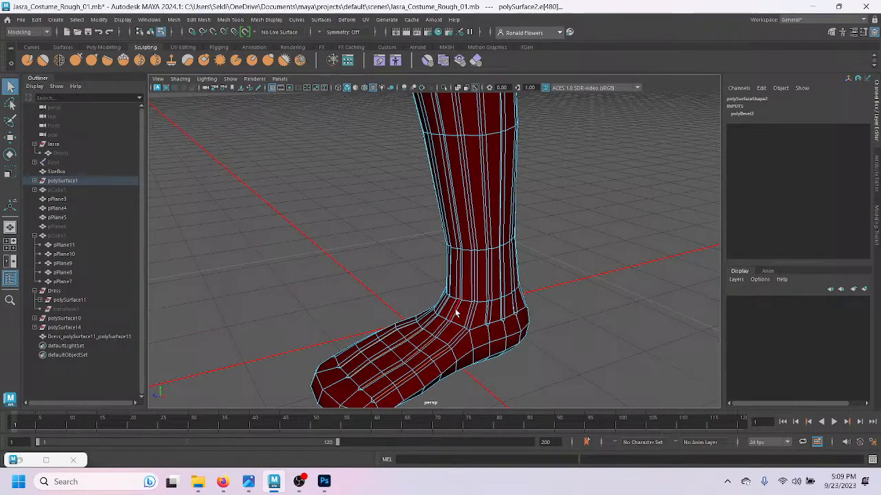
right_click_drag(490, 254, 537, 187)
left_click(589, 280)
Step: Apply Soften/Harden Edges to the whole red leg mesh and deselect it
scroll(576, 295, "down", 4)
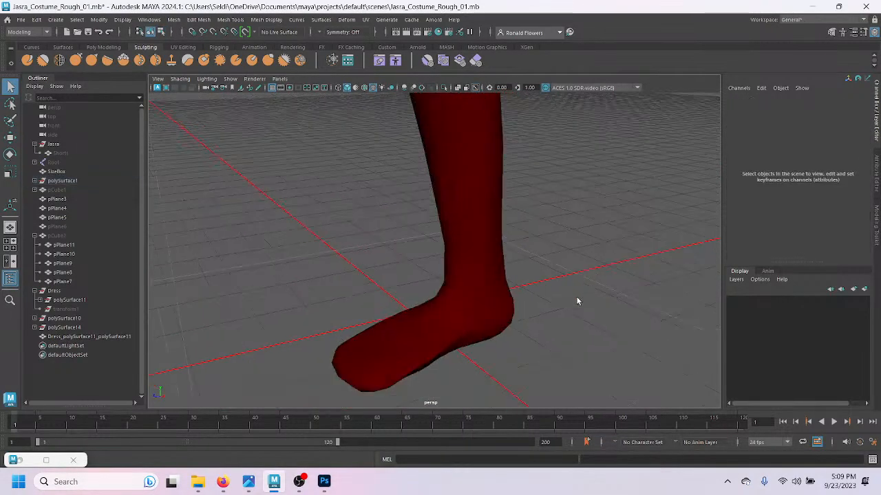
scroll(550, 248, "up", 2)
middle_click_drag(543, 234, 512, 343, "alt")
scroll(516, 323, "up", 3)
mouse_move(521, 301)
left_mouse_down("alt")
mouse_move(407, 314)
mouse_move(530, 310)
mouse_move(534, 318)
mouse_move(534, 310)
left_mouse_up("alt")
left_click(455, 289)
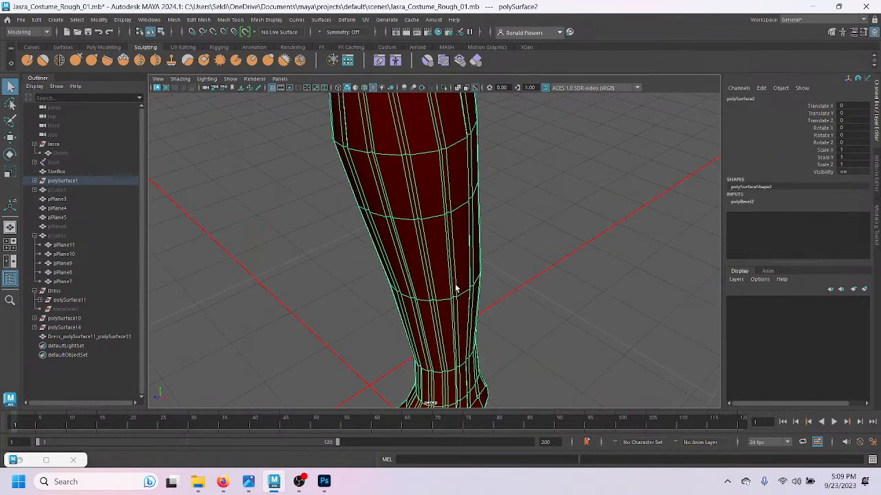
left_click(251, 21)
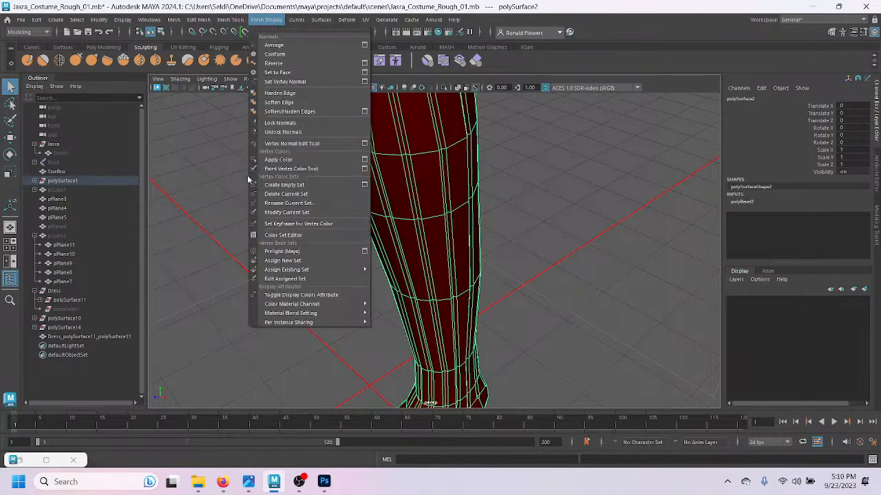
left_click(295, 112)
left_click(296, 266)
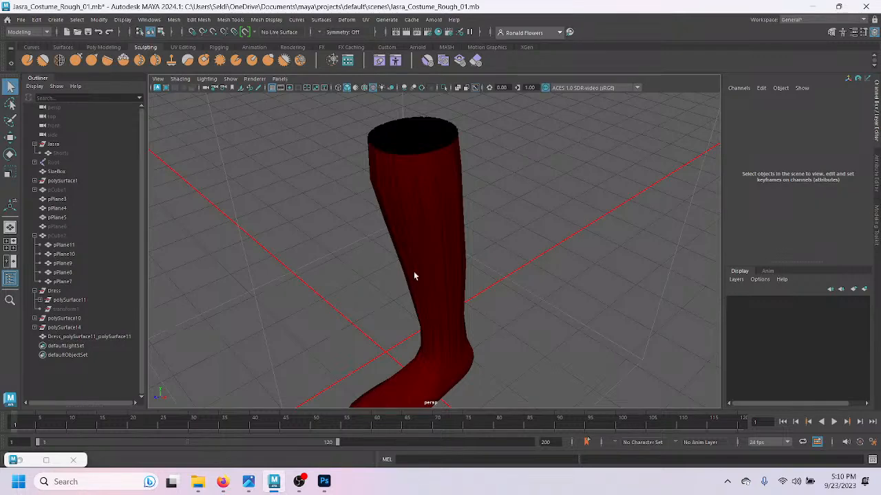
Step: Check the softened leg mesh from several angles and save the scene
left_click_drag(406, 329, 399, 312, "alt")
middle_click_drag(399, 313, 400, 262, "alt")
middle_click_drag(385, 335, 364, 275, "alt")
left_click_drag(364, 275, 338, 279, "alt")
middle_click_drag(337, 279, 365, 343, "alt")
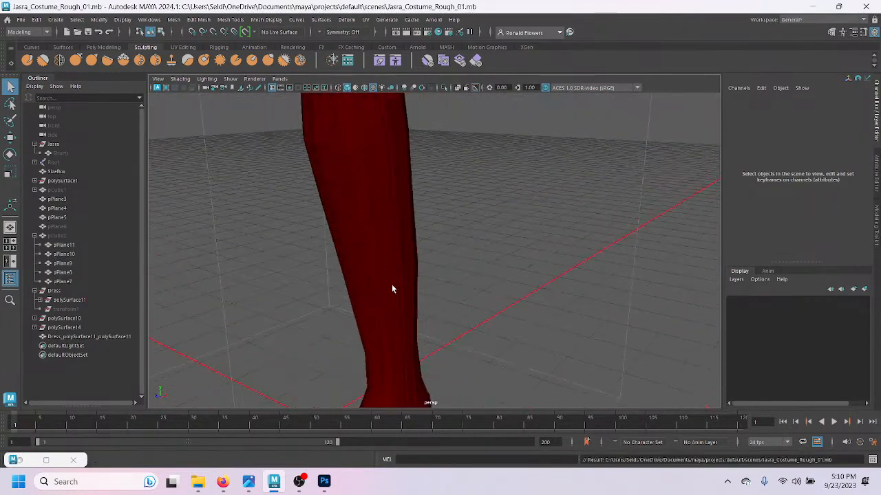
scroll(406, 286, "down", 3)
scroll(424, 285, "up", 1)
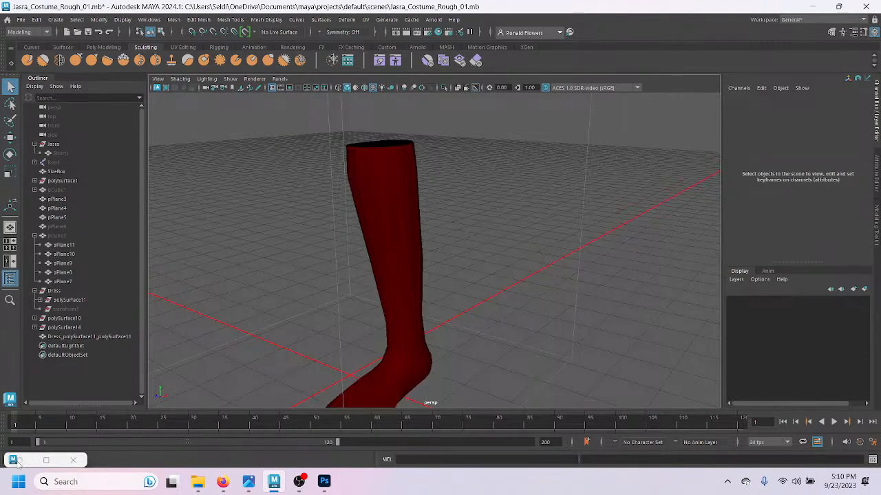
Step: Rename the red leg mesh as Sock_L
left_click(421, 176)
left_click(762, 98)
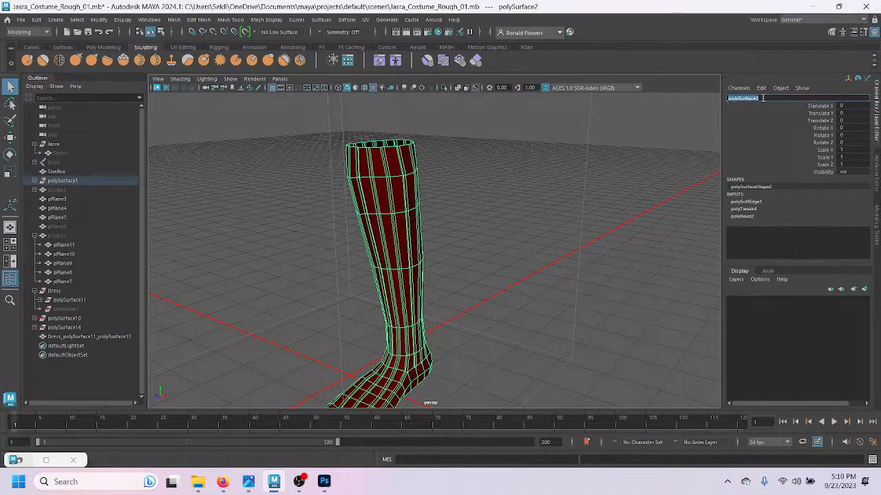
type("S")
type("ock L")
key("Return")
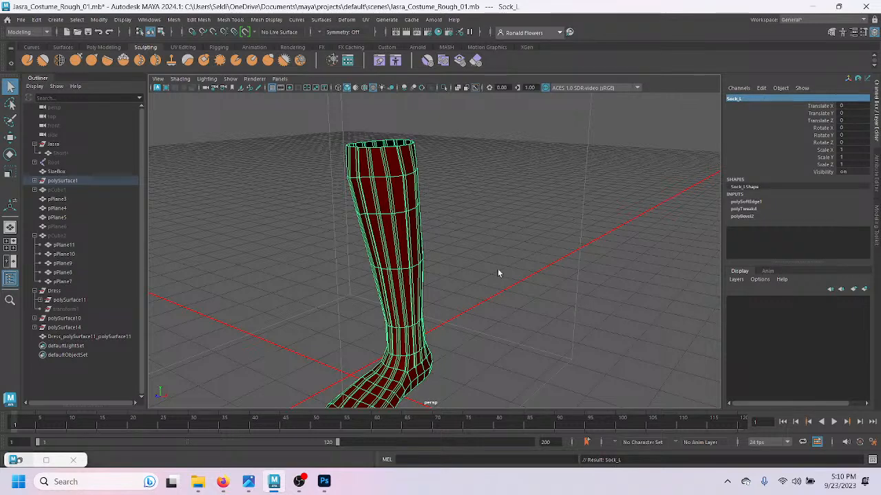
left_click(467, 279)
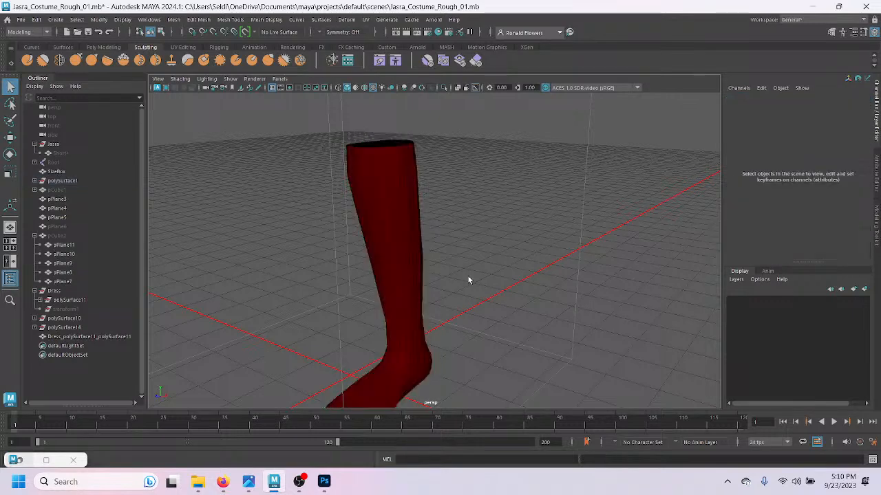
Step: Delete all construction history in the scene
left_click(397, 231)
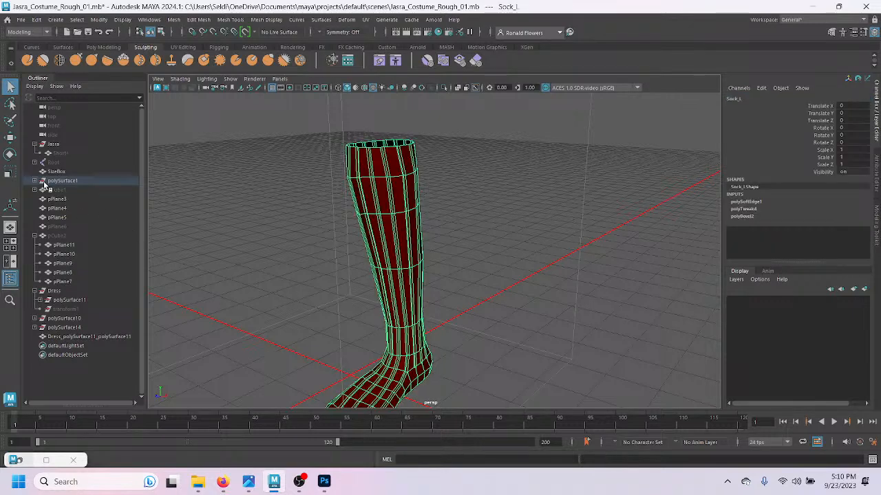
left_click(33, 19)
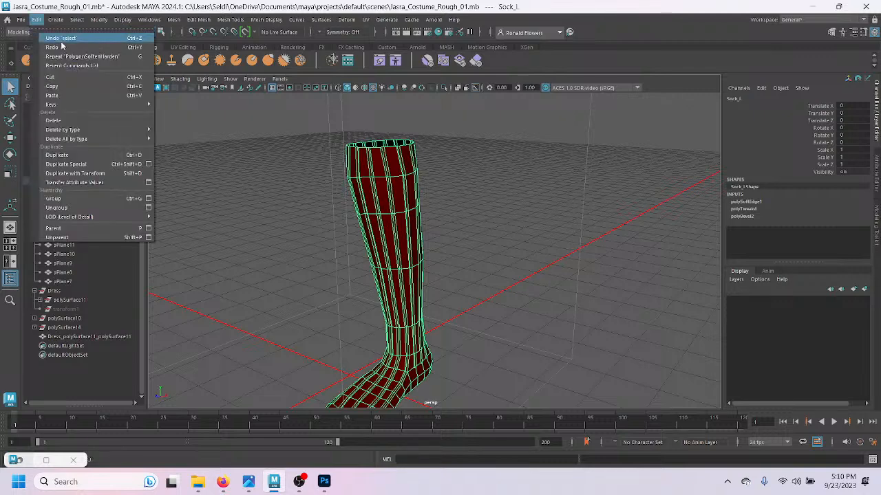
mouse_move(69, 138)
left_click(165, 132)
left_click(220, 203)
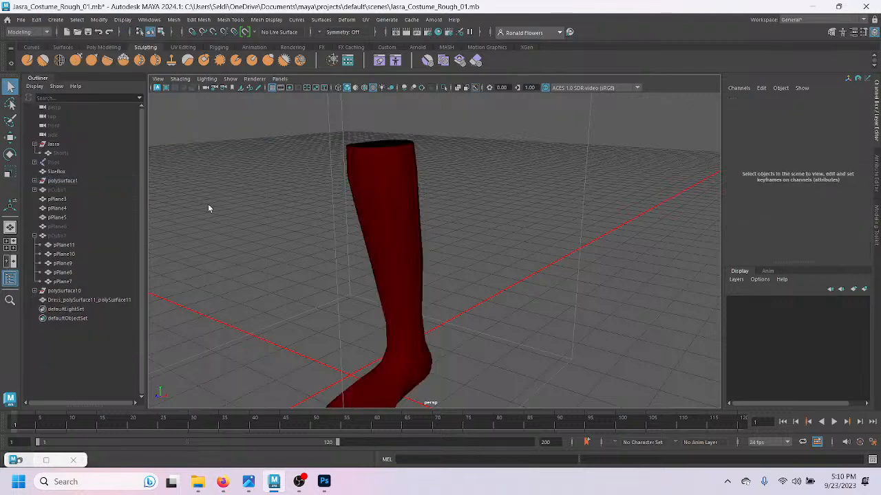
Step: Move Sock_L out of the polySurface1 group to the top level of the scene hierarchy, and select that group
left_click(34, 180)
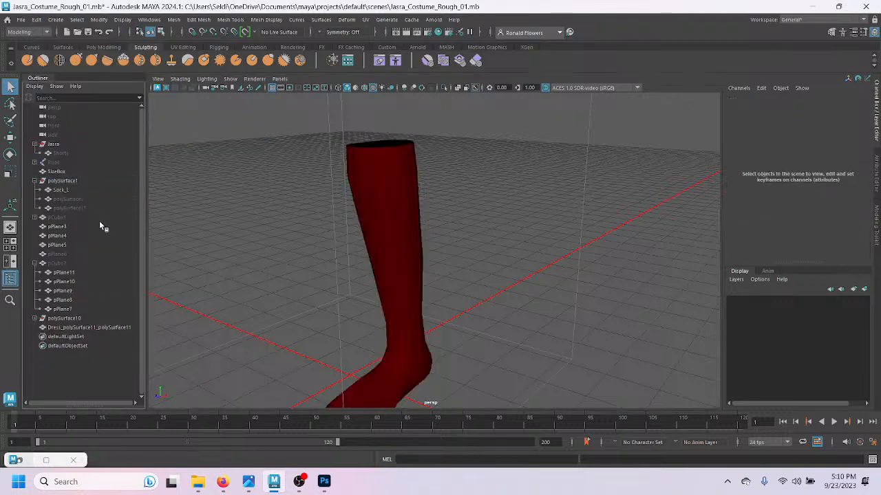
left_click(62, 190)
middle_click_drag(61, 190, 61, 179)
left_click(62, 191)
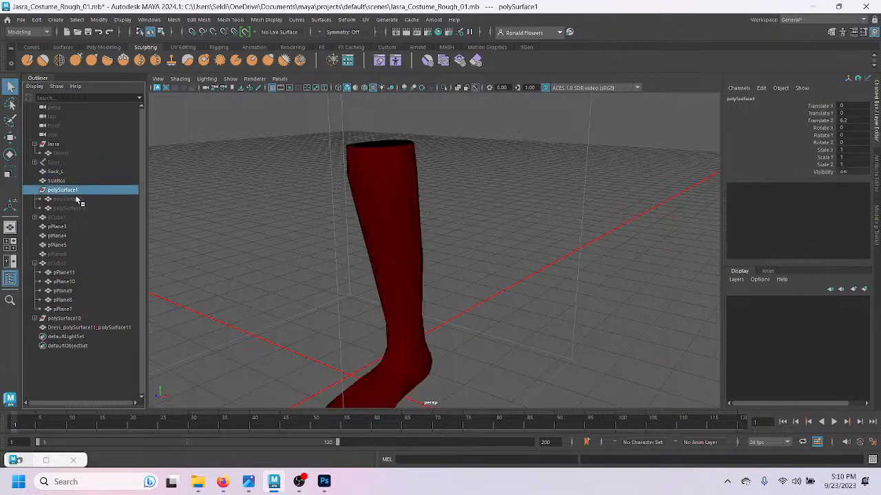
Step: Briefly show the hidden polySurface3 leg mesh to identify it and hide it again
left_click(64, 200)
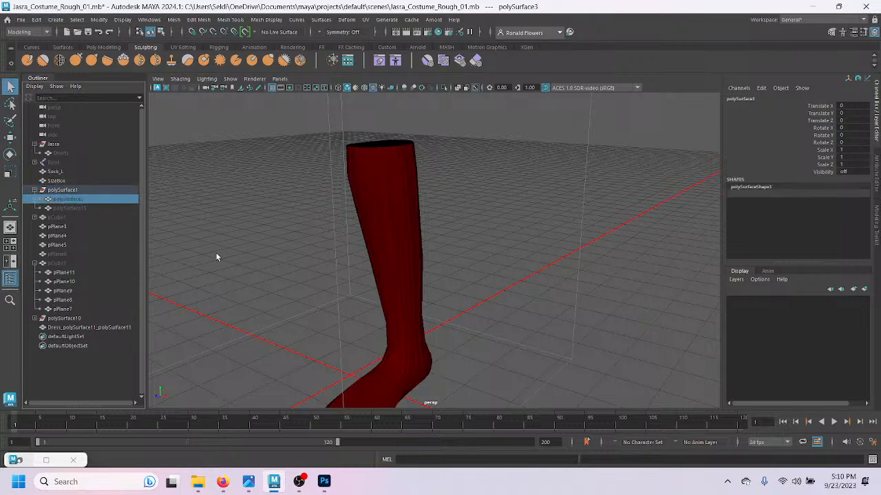
key("h")
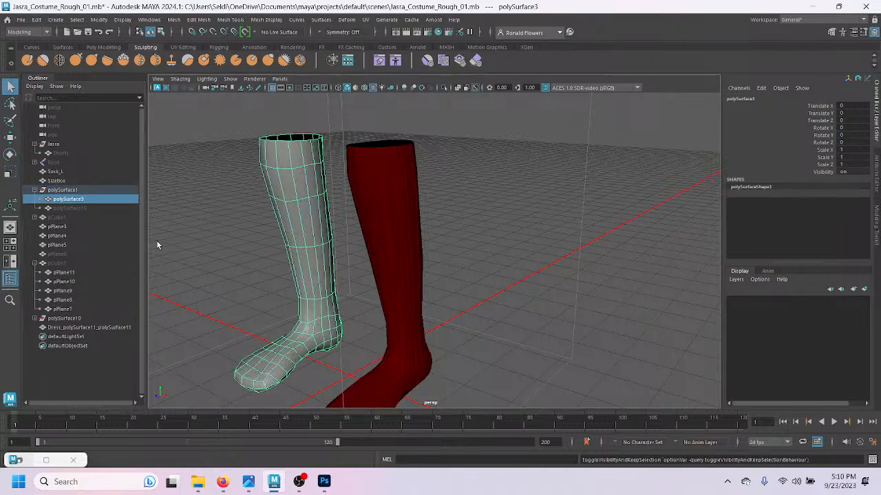
key("h")
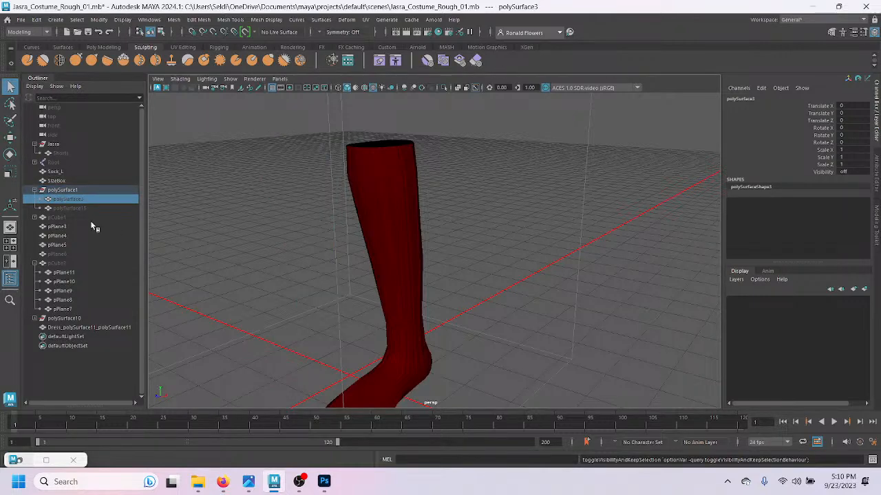
Step: Rename the hidden polySurface15 mesh in the polySurface1 group as Sock_L_Original and clear the selection
left_click(67, 208)
key("h")
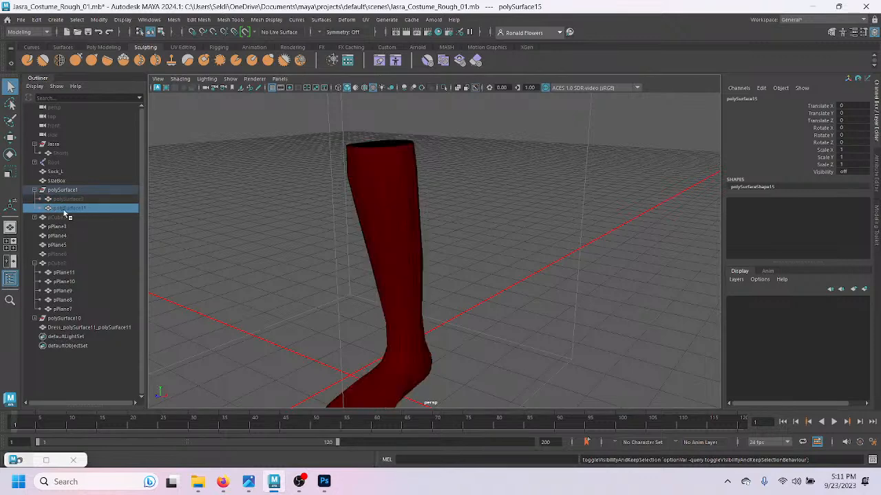
double_click(755, 99)
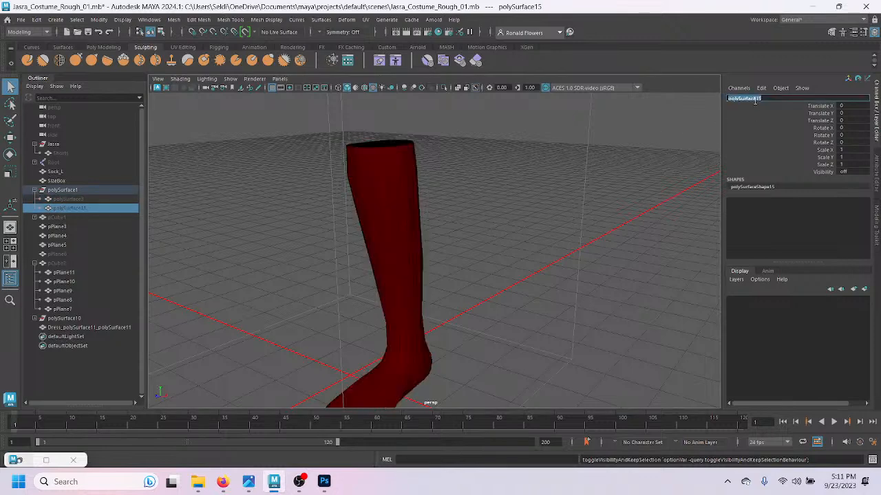
type("Sock_L_Original")
key("Return")
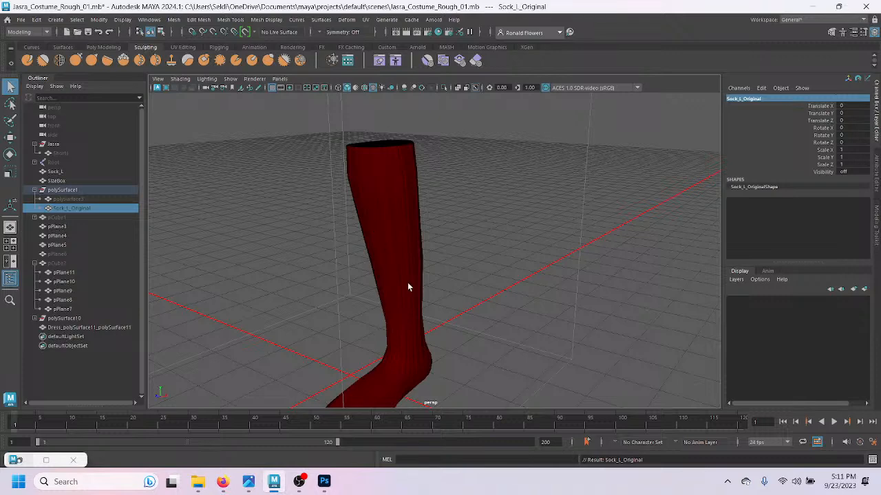
left_click(422, 345)
left_click(473, 232)
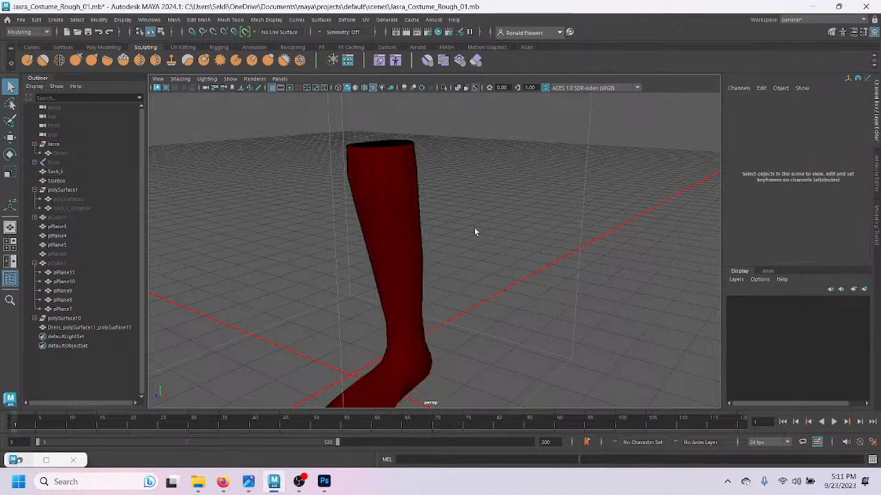
Step: Collapse the polySurface1 group in the scene hierarchy and select Sock_L
left_click(74, 208)
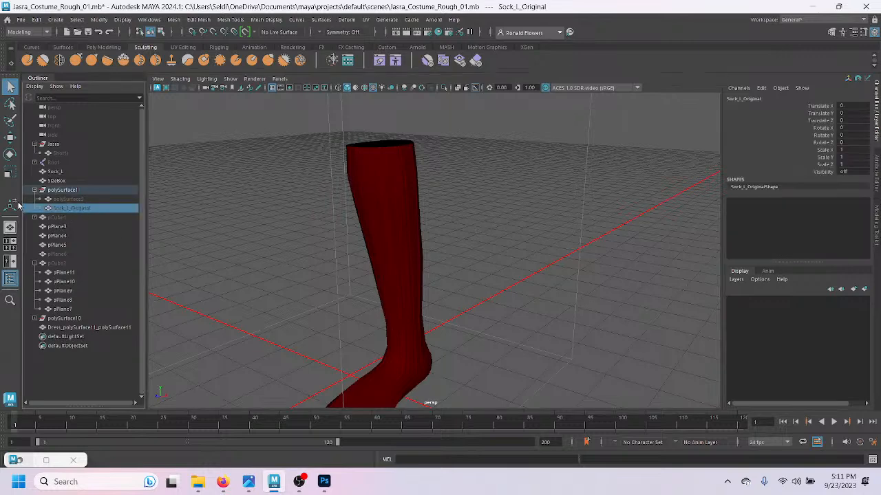
left_click(69, 198)
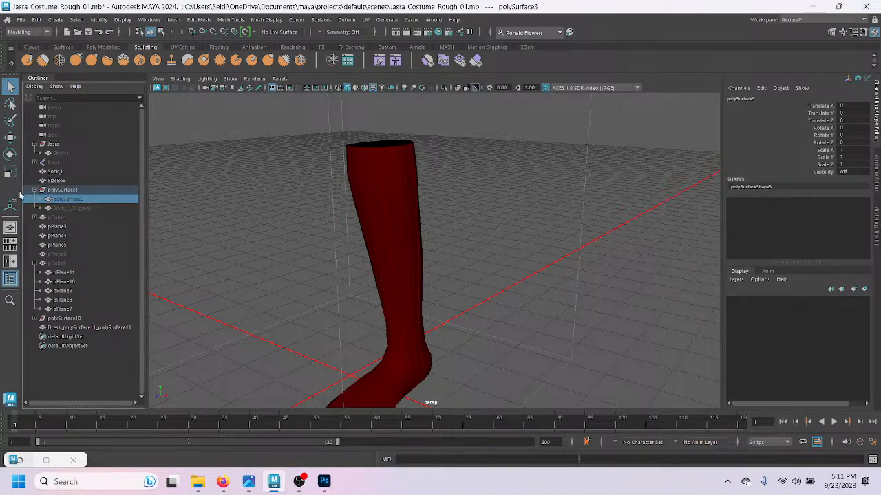
left_click(34, 192)
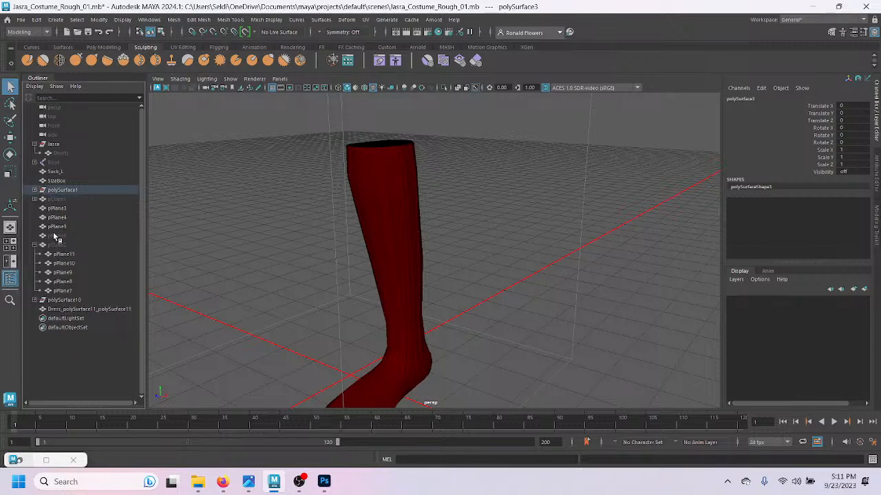
left_click(61, 173)
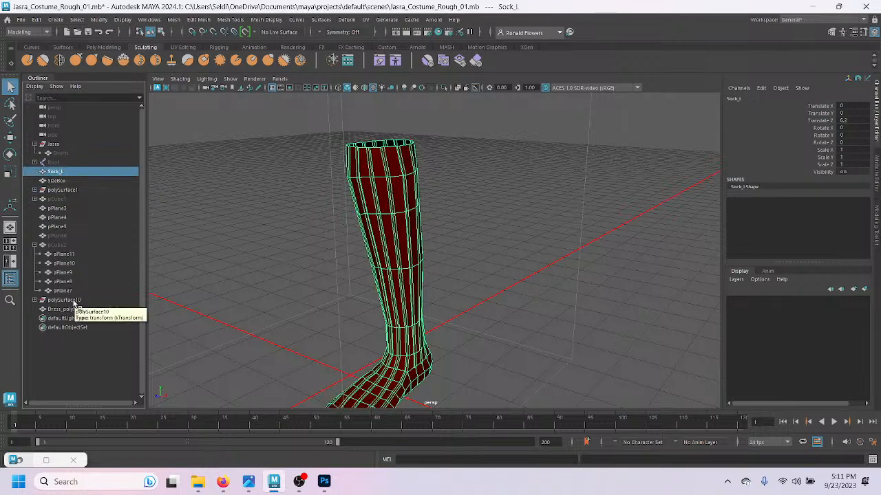
Step: Temporarily show the low-poly boot pCube2 and examine its straps and buckles against the sock
left_click(57, 245)
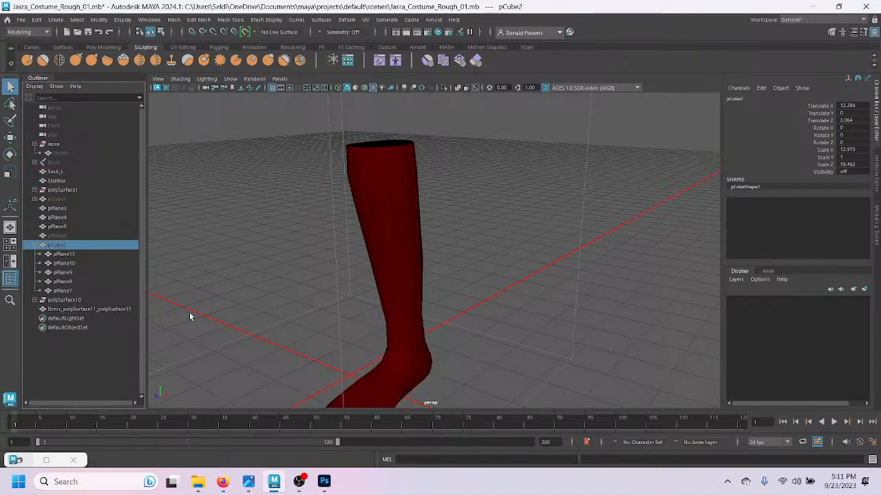
key("h")
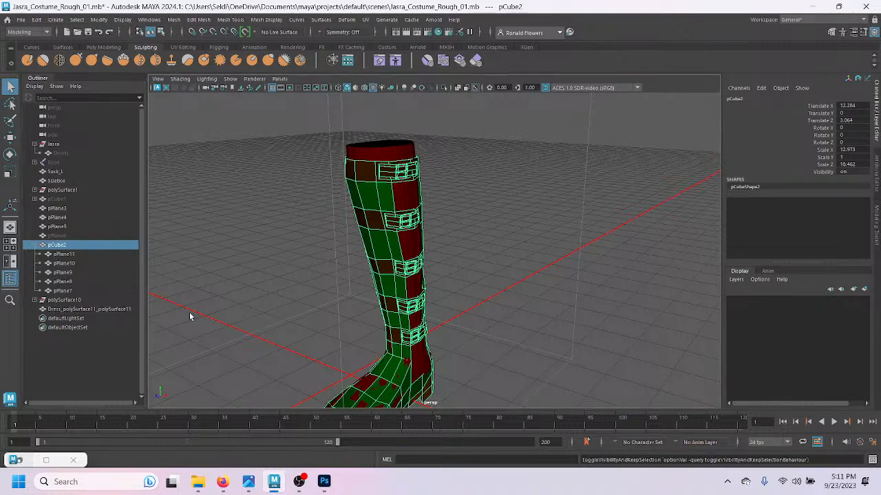
scroll(328, 327, "up", 5)
left_click(279, 330)
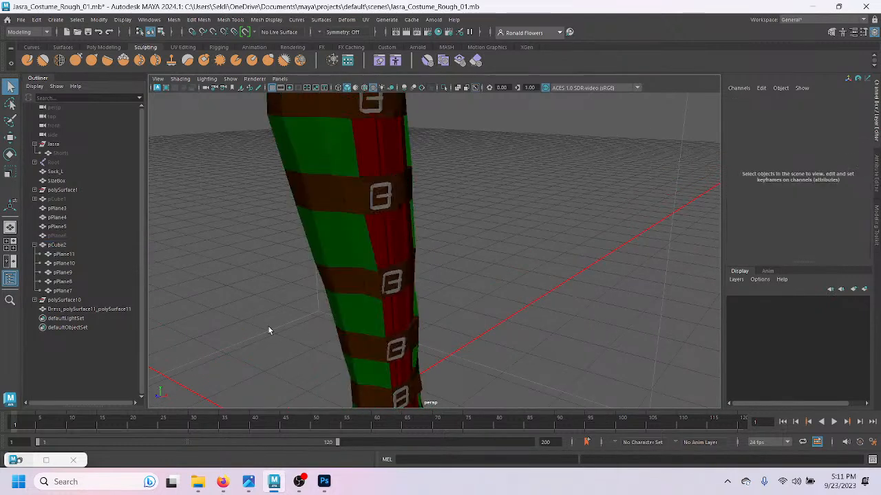
left_click_drag(280, 335, 273, 282, "alt")
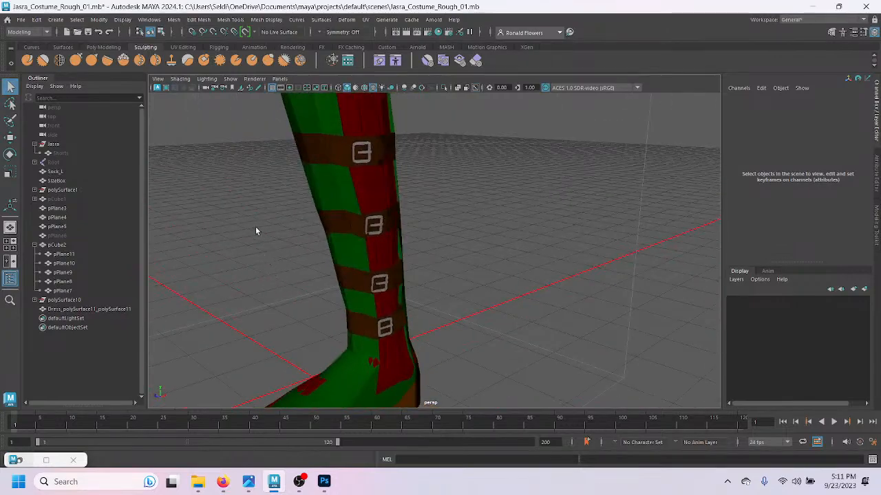
middle_click_drag(258, 240, 263, 341, "alt")
left_click_drag(264, 341, 306, 323, "alt")
left_click(330, 282)
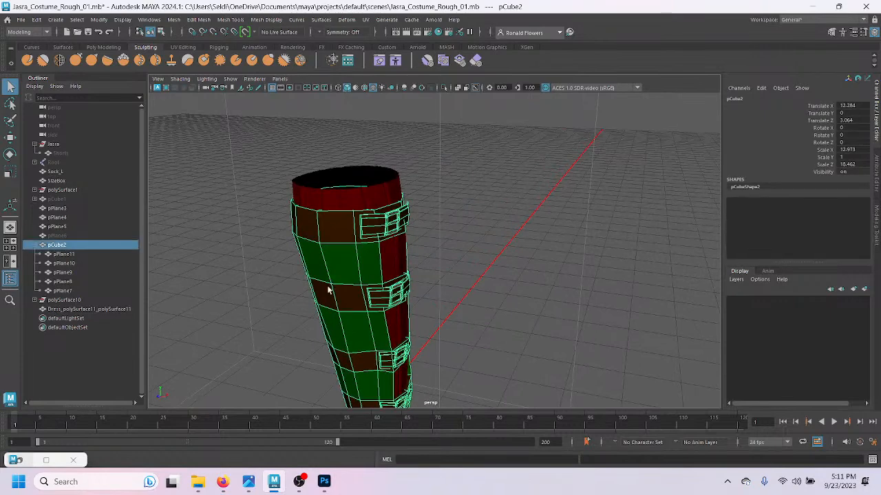
scroll(438, 270, "up", 6)
left_click_drag(438, 271, 355, 244, "alt")
left_click(432, 256)
left_click(356, 243)
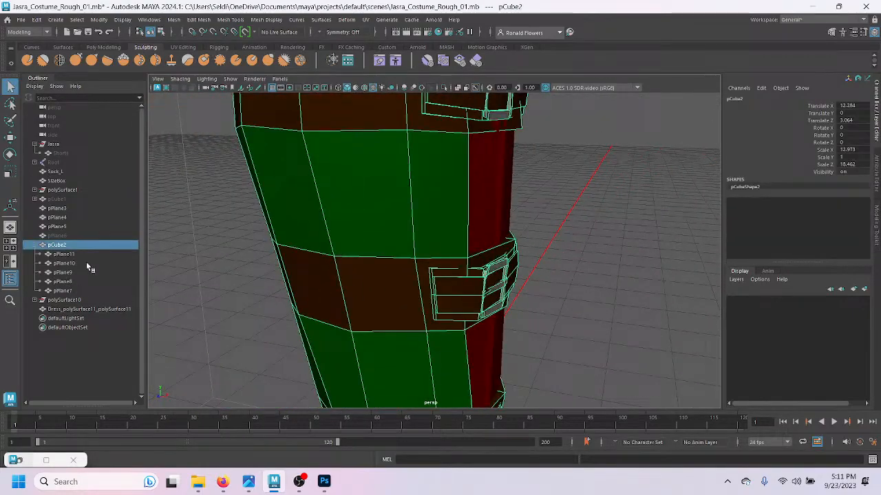
key("h")
Step: Show the smoother boot mesh pCube1 and hide Sock_L
left_click(57, 237)
key("h")
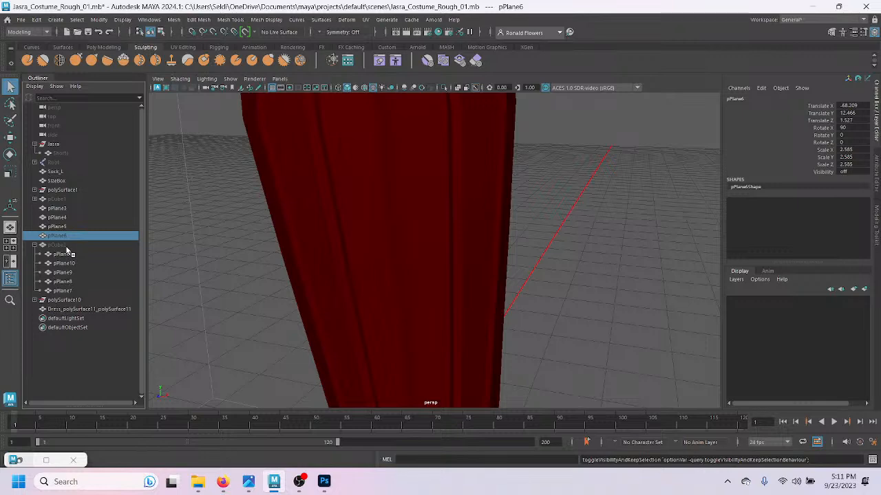
left_click(58, 200)
key("shift+h")
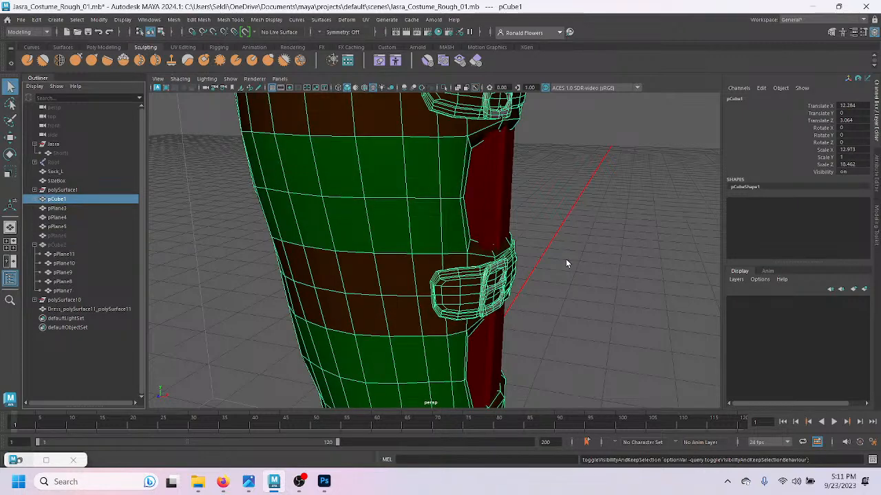
key("f")
left_click(492, 210)
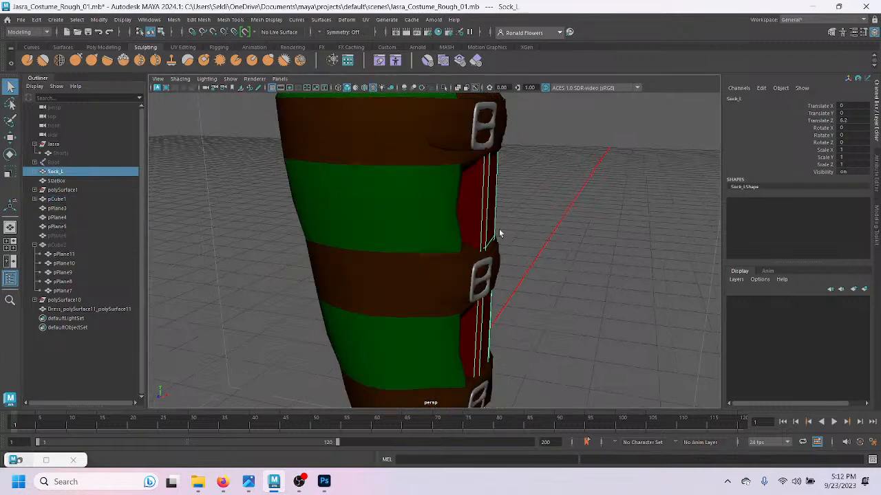
key("h")
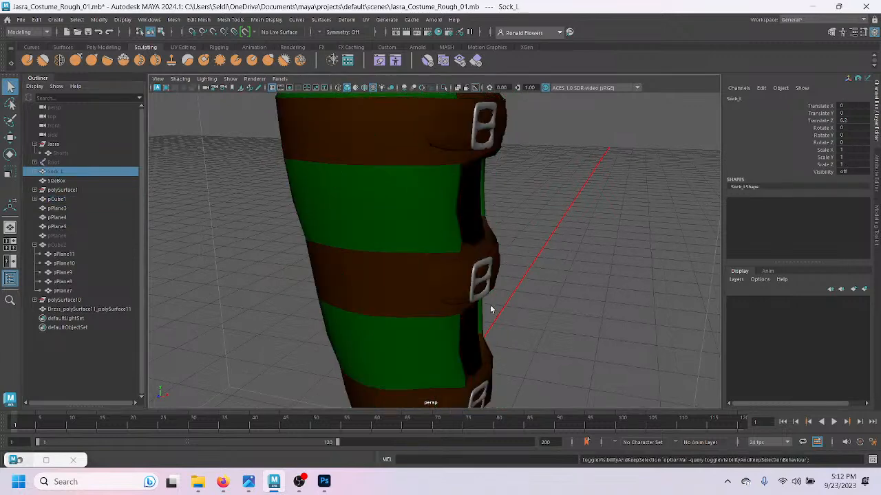
Step: Inspect the pCube1 boot's openings between the buckled straps from several angles
left_click(490, 285)
scroll(547, 290, "up", 3)
left_click(546, 286)
left_click_drag(546, 286, 483, 299, "alt")
left_click(299, 267)
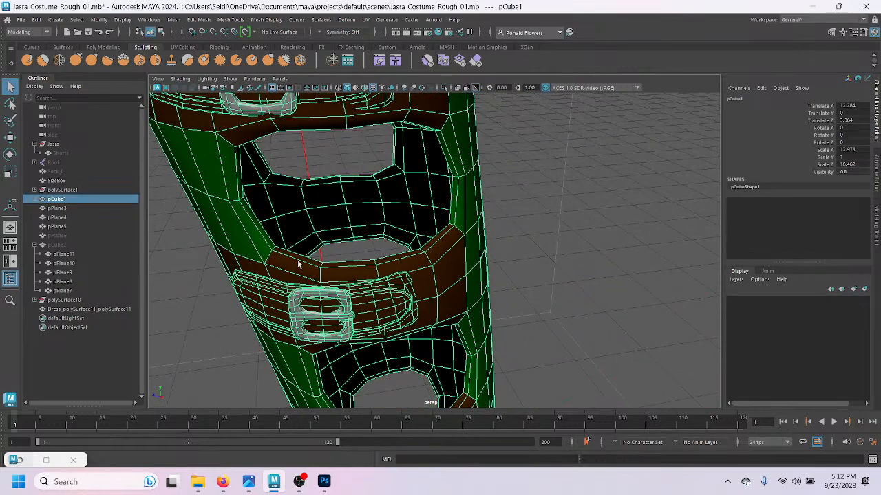
left_click_drag(274, 278, 339, 320, "alt")
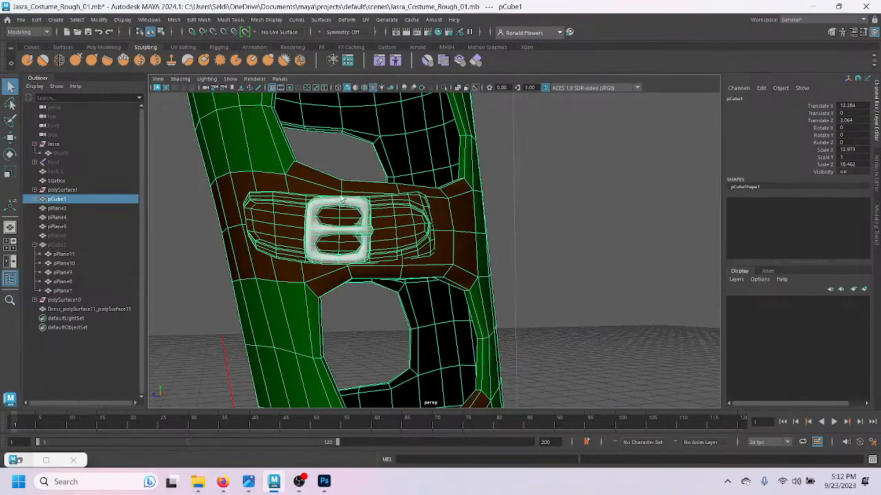
left_click_drag(377, 219, 331, 306, "alt")
scroll(331, 311, "up", 2)
left_click_drag(342, 311, 321, 301, "alt")
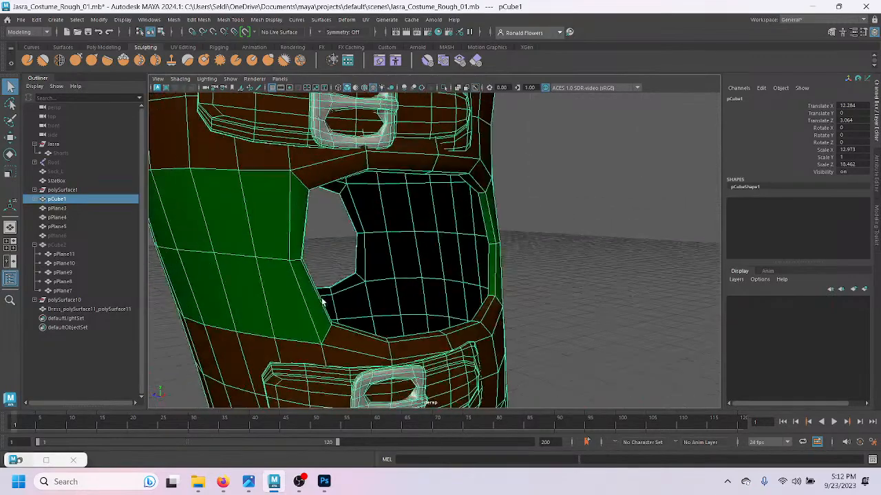
Step: Examine the boot's ankle opening and the edges around the lowest buckled strap
scroll(321, 302, "down", 5)
middle_click_drag(369, 344, 375, 206, "alt")
middle_click_drag(389, 359, 381, 284, "alt")
scroll(385, 302, "up", 2)
left_click_drag(387, 310, 406, 292, "alt")
left_click(503, 248)
scroll(467, 252, "up", 4)
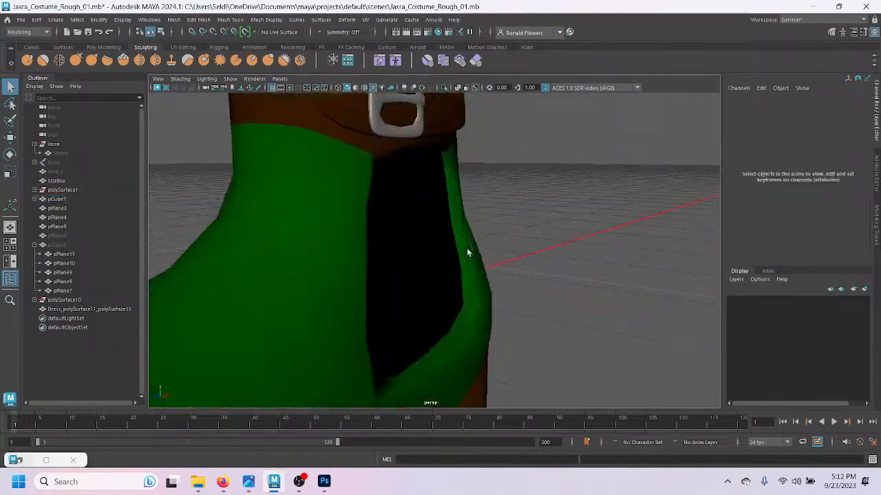
middle_click_drag(467, 252, 452, 372, "alt")
scroll(452, 371, "up", 3)
left_click_drag(452, 372, 332, 349, "alt")
scroll(278, 246, "down", 2)
left_click(276, 243)
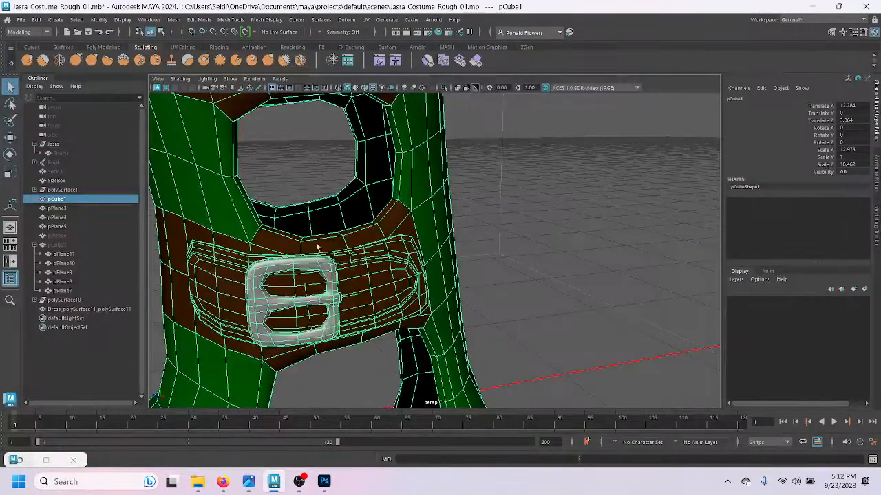
left_click_drag(420, 189, 330, 303, "alt")
Step: Show the boot's lowest strap in the side view and turn on vertex editing for pCube1
key("space")
key("space")
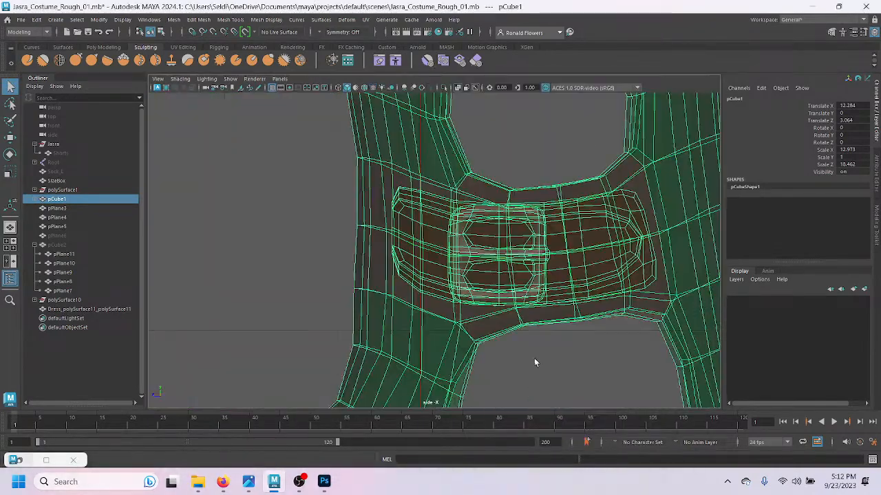
middle_click_drag(530, 365, 372, 265, "alt")
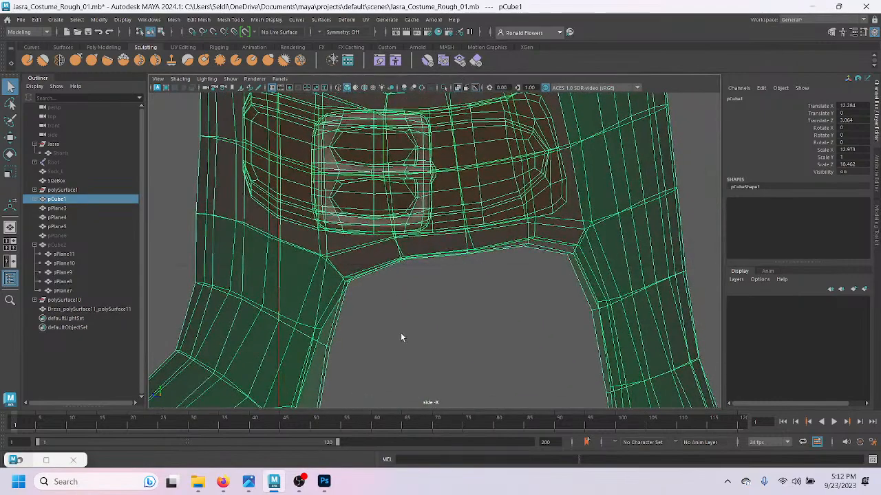
key("F8")
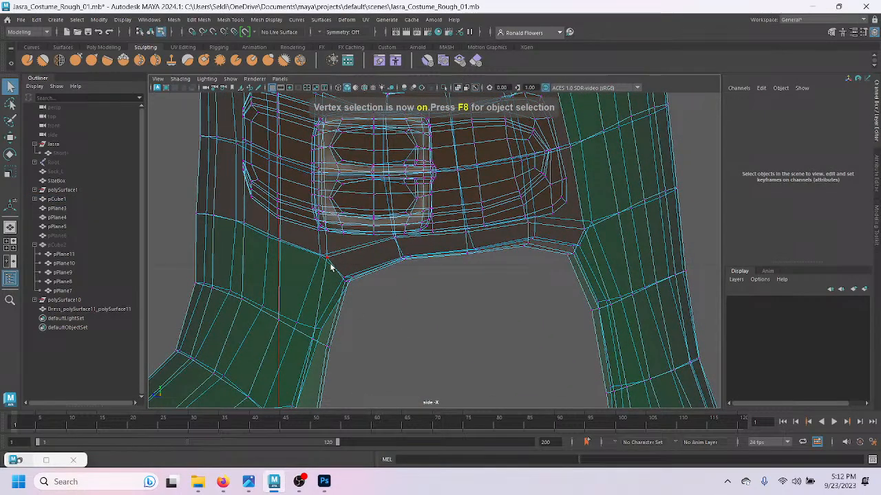
Step: Try to move the corner vertices at the top of the opening beneath the lowest strap
left_click(346, 277)
key("w")
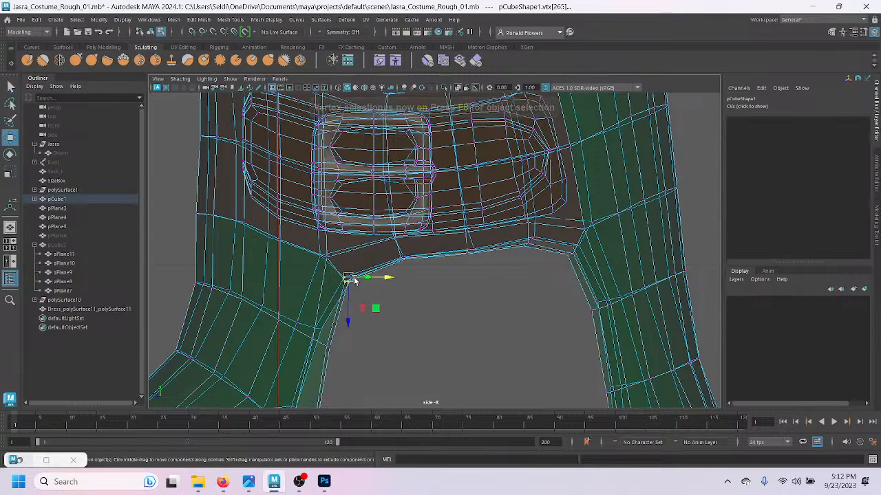
mouse_move(350, 325)
left_mouse_down()
mouse_move(346, 303)
mouse_move(346, 333)
left_mouse_up()
key("ctrl+z")
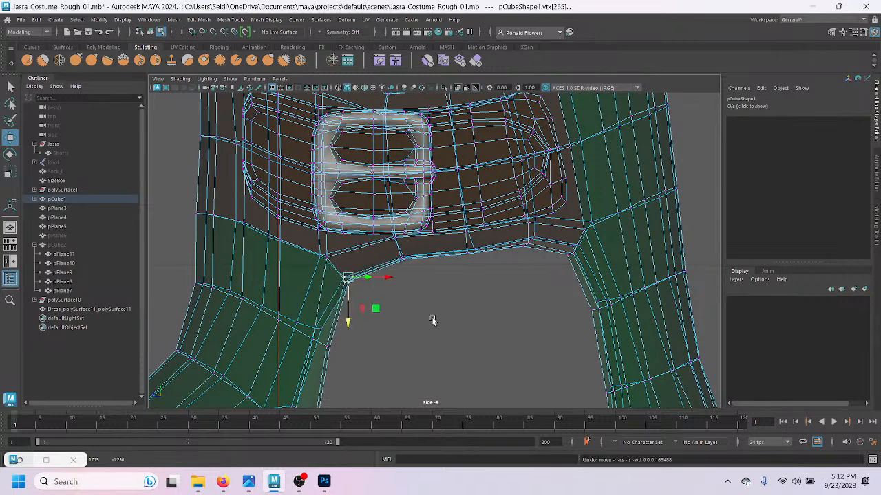
Step: Raise the vertices along the lower edge of the lowest strap, from one corner of the opening to the other, closer to the buckle strip
left_click_drag(432, 305, 402, 303)
left_click(403, 326)
left_click_drag(331, 266, 386, 302)
left_click_drag(348, 252, 346, 232)
left_click_drag(397, 248, 438, 284)
left_click_drag(404, 227, 404, 202)
left_click_drag(440, 263, 495, 244)
left_click_drag(475, 210, 474, 193)
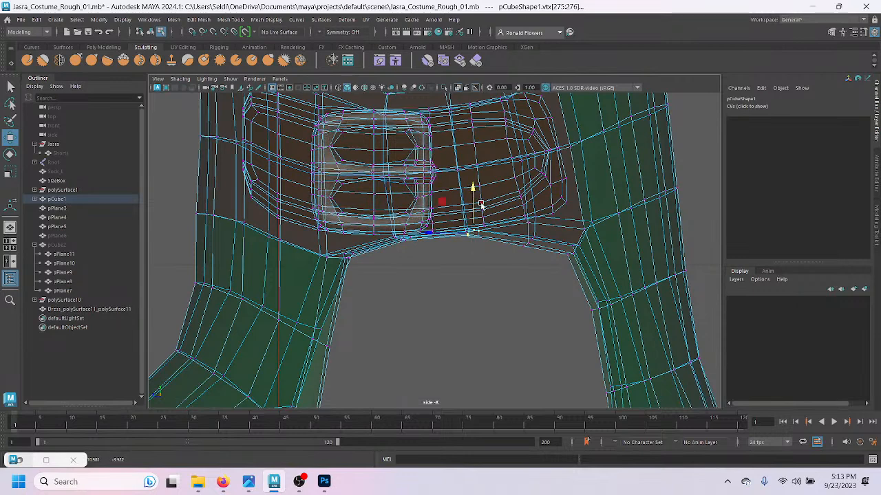
left_click_drag(506, 267, 528, 191)
left_click_drag(547, 275, 574, 197)
Step: Check the reshaped strap edge in the perspective view, return to object mode and select the pCube1 boot
key("space")
key("space")
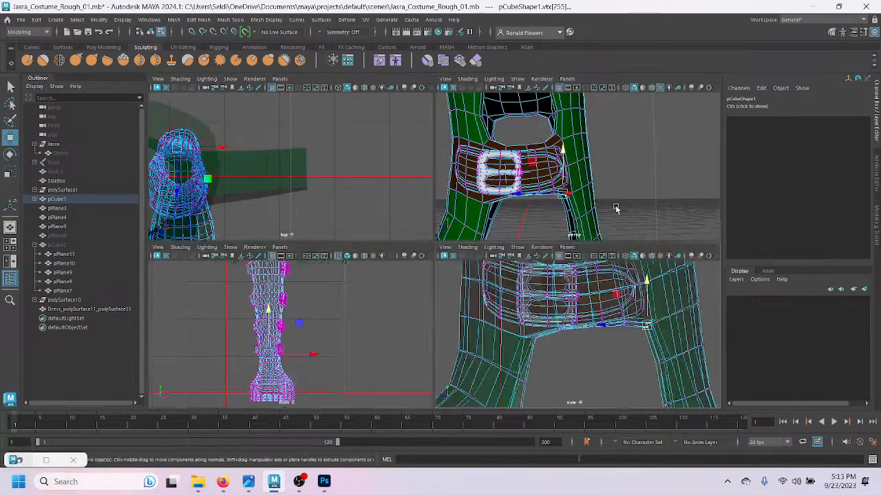
left_click(542, 323)
left_click_drag(542, 324, 473, 333, "alt")
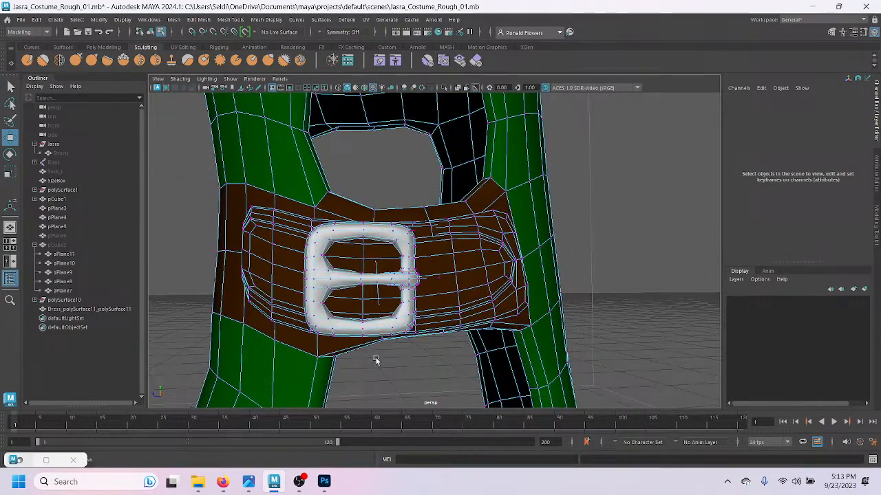
left_click_drag(365, 356, 303, 371, "alt")
left_click(297, 324)
right_click_drag(327, 281, 358, 318)
left_click(203, 275)
left_click(236, 264)
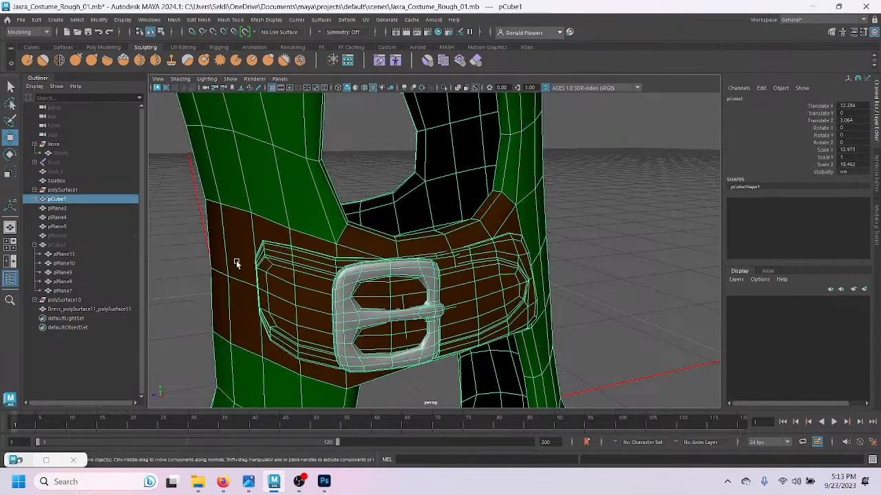
Step: In the side view, turn on vertex editing for pCube1 and lower the buckle-side corner of the opening above the lowest strap
left_click(604, 242)
left_click_drag(468, 338, 620, 296, "alt")
left_click_drag(523, 307, 416, 278, "alt")
left_click(416, 278)
key("space")
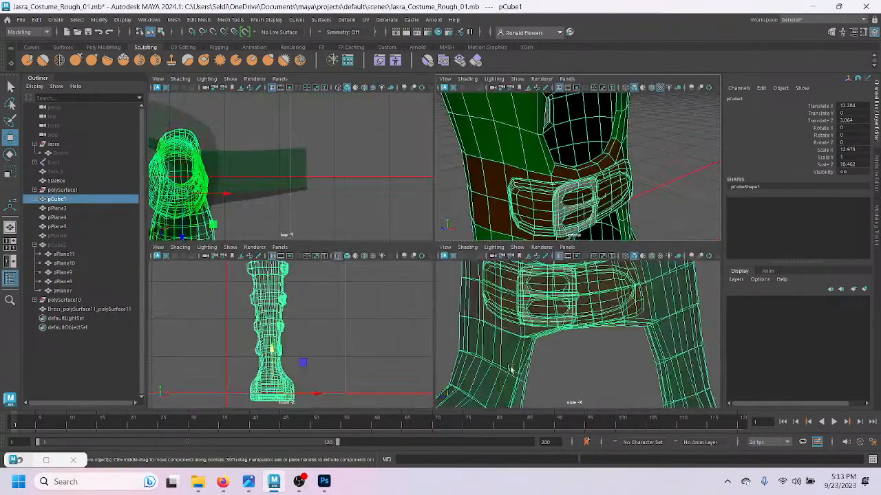
key("space")
left_click_drag(413, 239, 357, 262, "alt")
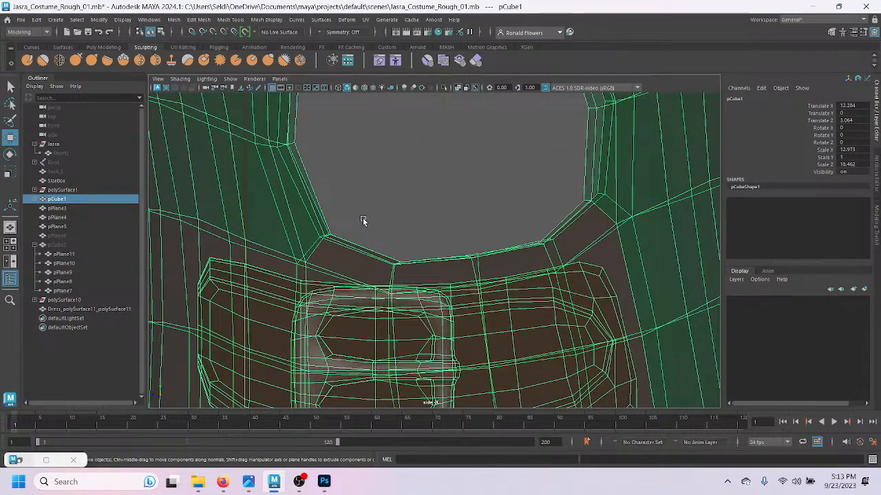
key("F9")
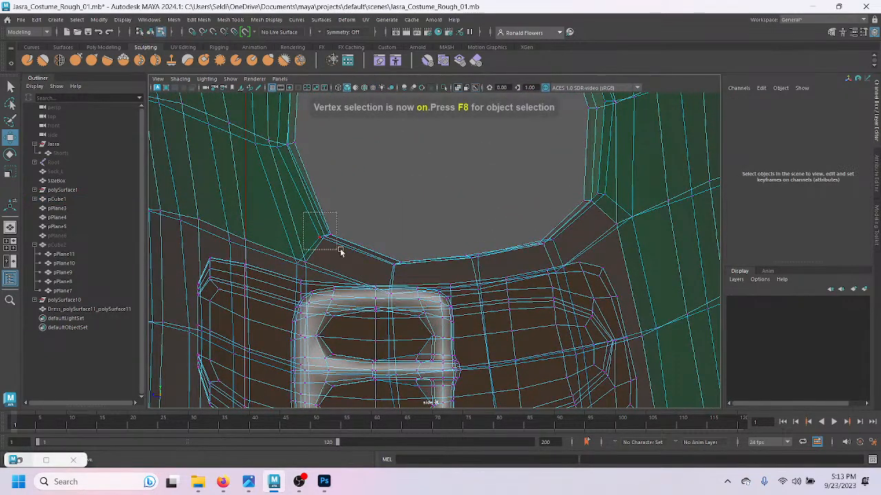
left_click(323, 236)
Step: Lower the remaining vertices along the lowest strap's upper edge, through to the opening's opposite corner, closer to the buckle strip
left_click_drag(328, 199, 424, 275)
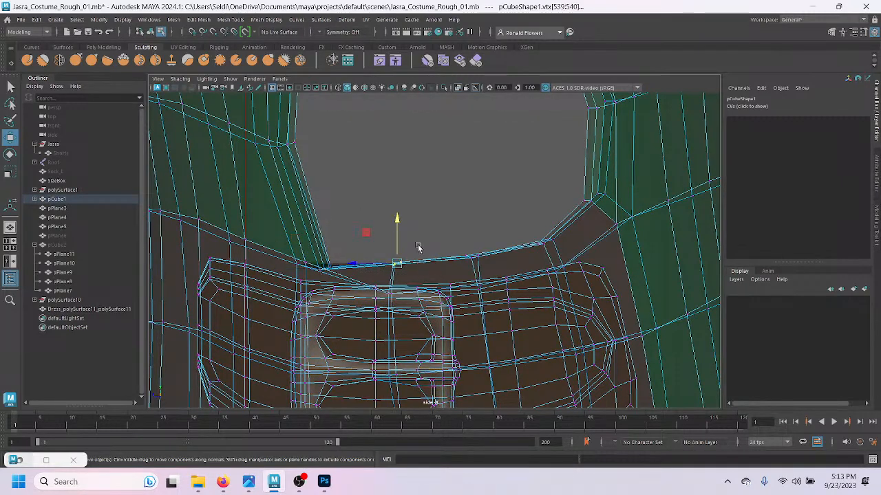
left_click_drag(396, 218, 479, 270)
left_click_drag(471, 211, 567, 262)
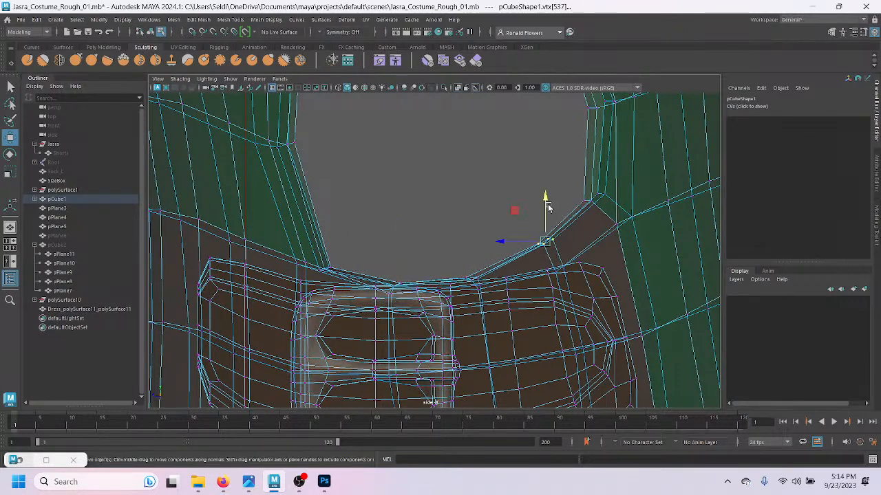
left_click_drag(551, 216, 549, 239)
left_click_drag(566, 170, 615, 209)
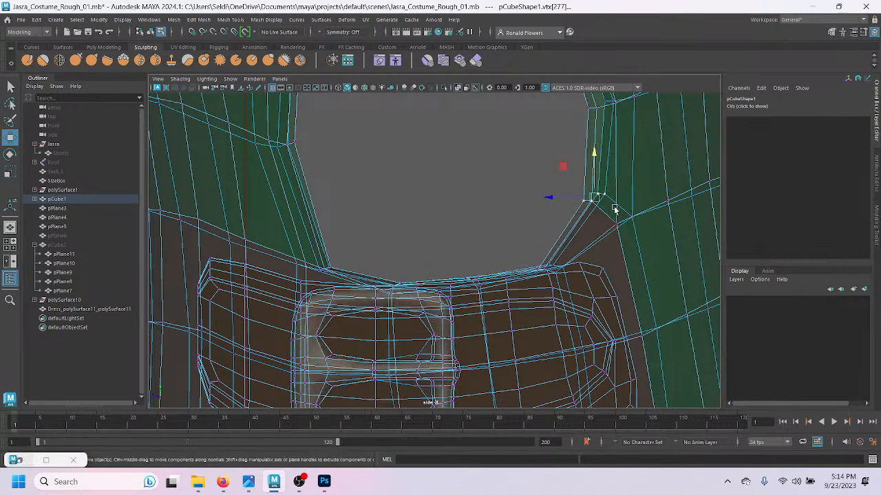
left_click_drag(593, 158, 601, 195)
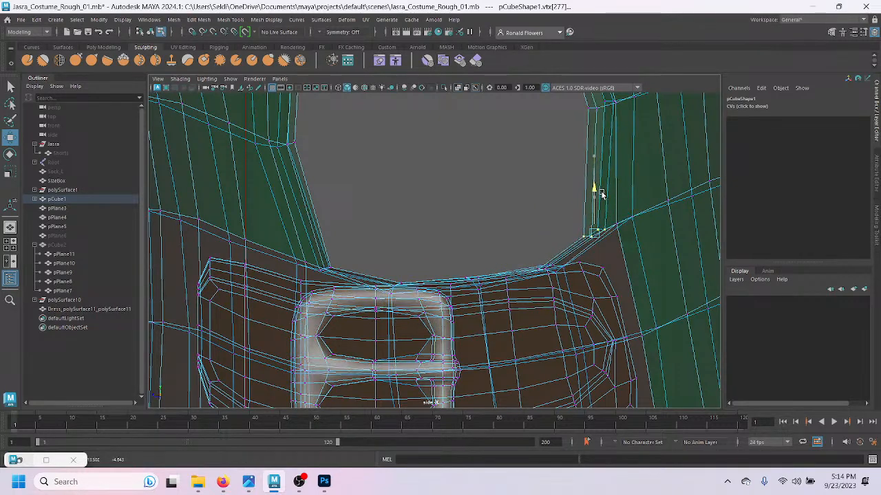
left_click(462, 191)
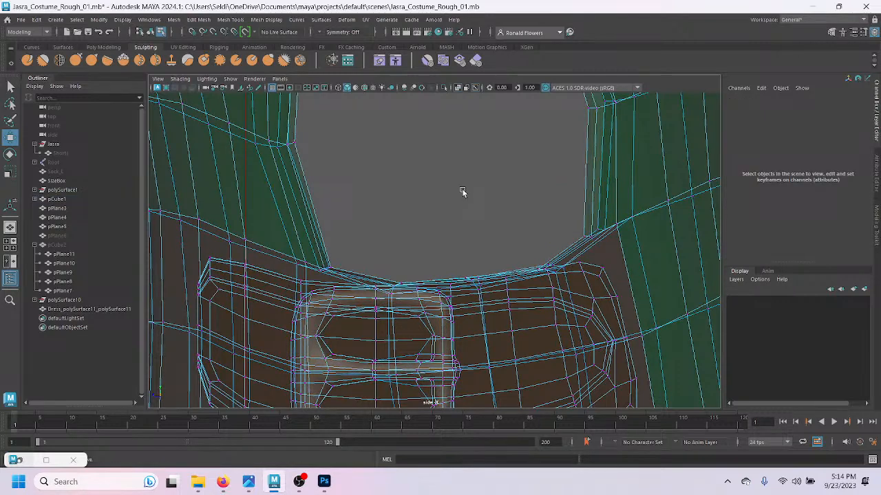
Step: Return to object mode and inspect the reshaped lowest strap and the strap above it in the perspective view
key("space")
key("space")
right_click_drag(571, 206, 600, 199)
left_click(593, 243)
mouse_move(594, 244)
left_mouse_down("alt")
mouse_move(574, 266)
mouse_move(538, 248)
mouse_move(557, 244)
mouse_move(511, 249)
mouse_move(584, 249)
mouse_move(497, 158)
mouse_move(522, 311)
mouse_move(492, 239)
left_mouse_up("alt")
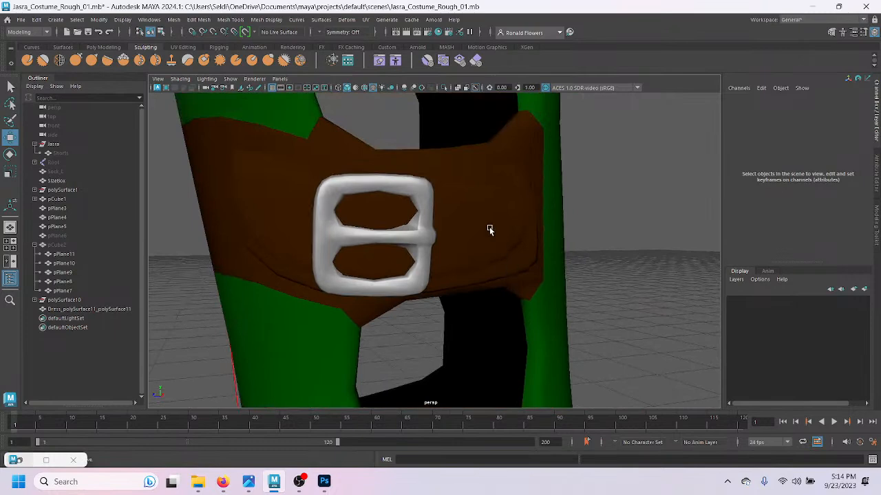
left_click_drag(480, 194, 484, 246, "alt")
Step: Show the next strap up in the side view and turn on vertex editing for pCube1
key("space")
key("space")
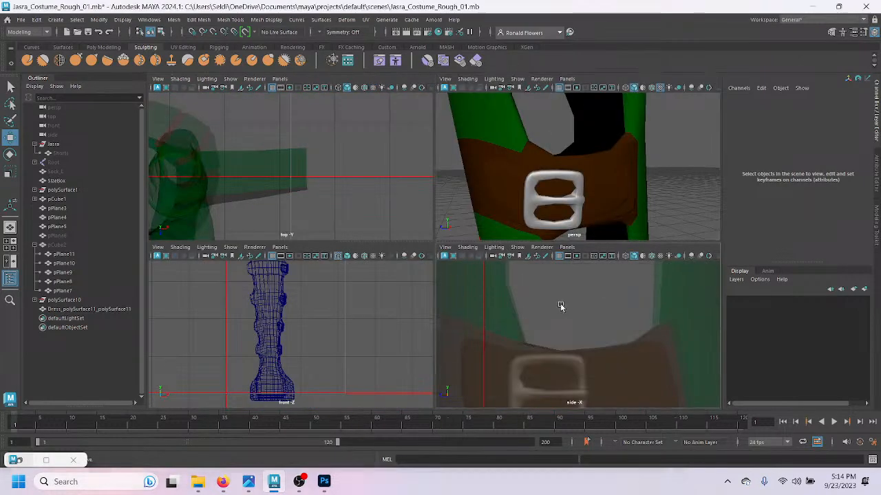
scroll(449, 205, "up", 1)
scroll(461, 296, "up", 2)
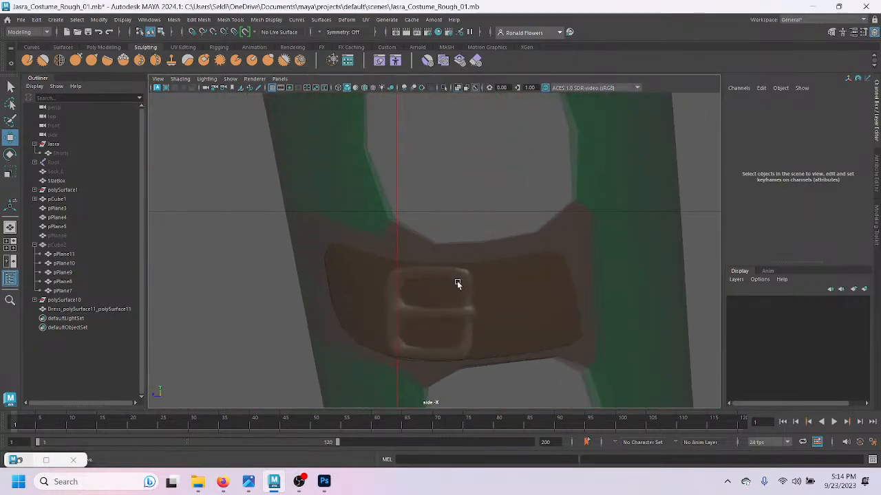
left_click(459, 263)
key("F9")
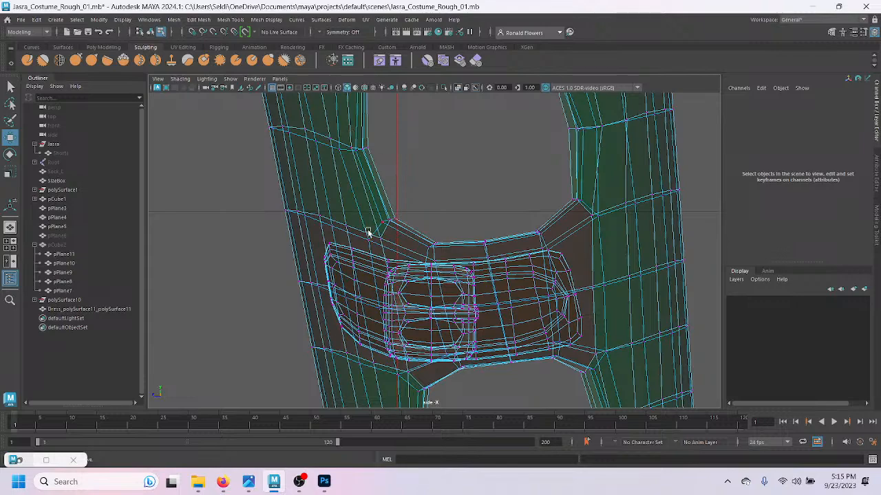
Step: Lower the buckle-side corner vertices of the opening above this strap, checking the selection in the perspective view before moving them
scroll(487, 251, "up", 2)
middle_click_drag(502, 301, 448, 236, "alt")
scroll(340, 211, "up", 2)
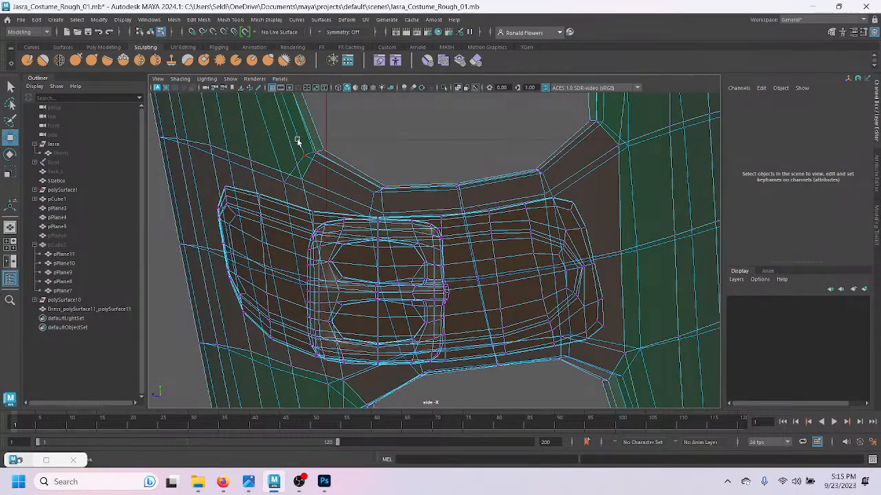
left_click(360, 167)
key("space")
key("space")
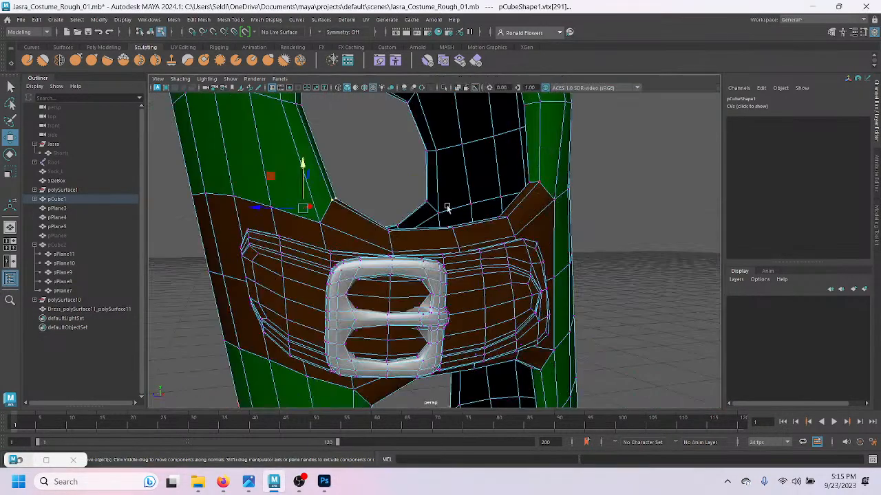
scroll(440, 207, "up", 3)
left_click_drag(360, 206, 331, 222, "alt")
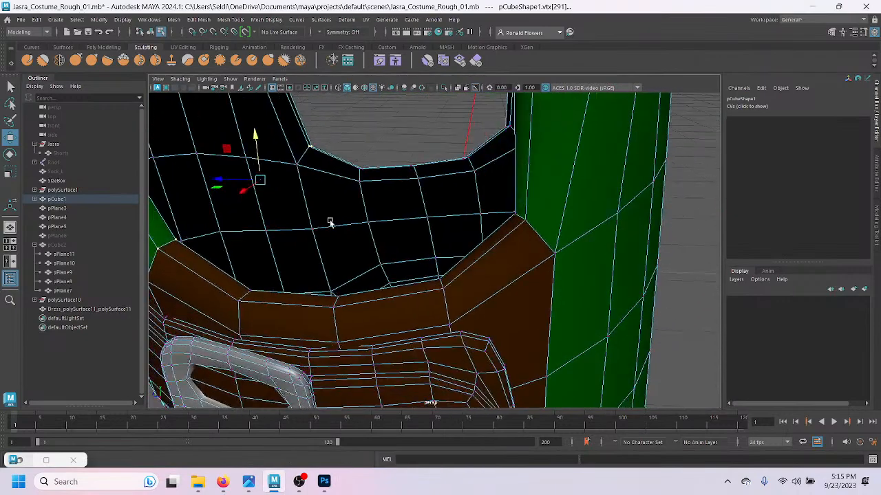
scroll(333, 219, "down", 3)
key("space")
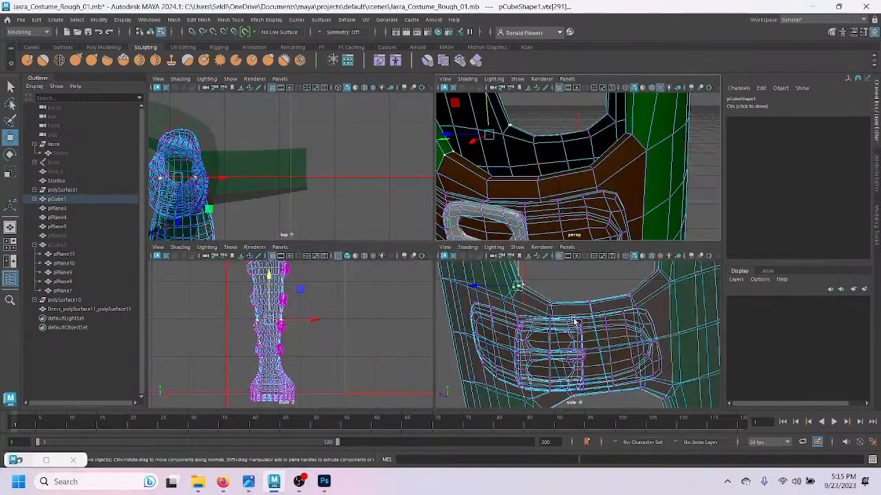
key("space")
left_click_drag(311, 109, 313, 143)
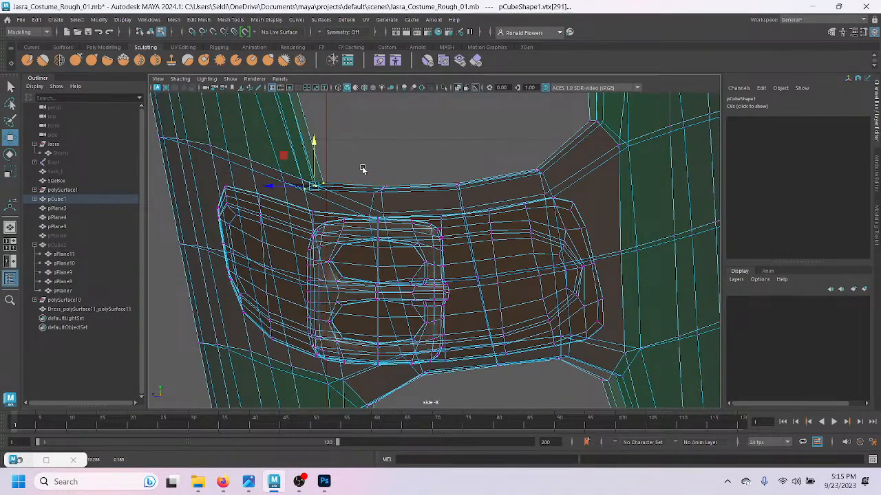
Step: Lower the other vertices along this strap's upper edge, through to the opposite corner of the opening, closer to the buckle strip
left_click_drag(402, 203, 357, 185)
left_click_drag(386, 142, 478, 203)
left_click_drag(457, 143, 462, 172)
left_click_drag(556, 190, 601, 138)
key("space")
key("space")
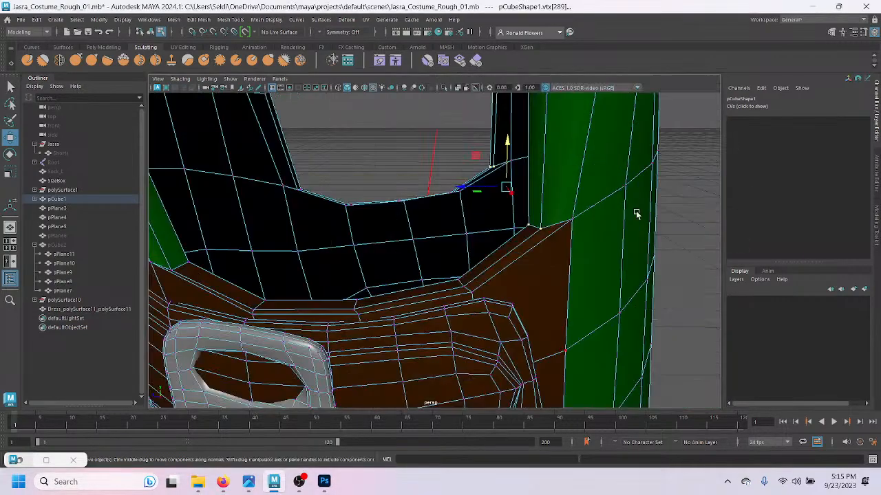
Step: Select the row of vertices where the strap's upper border meets the green on the buckle side and lower it slightly
left_click_drag(538, 235, 427, 238, "alt")
left_click_drag(385, 234, 450, 218, "alt")
left_click(468, 208)
left_click_drag(382, 186, 477, 187, "alt")
right_click_drag(477, 187, 346, 200, "alt")
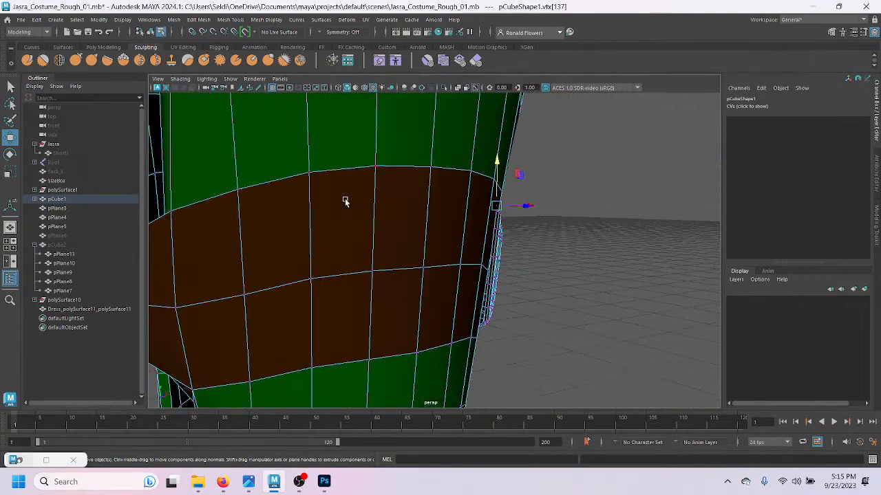
scroll(345, 202, "down", 1)
left_click_drag(223, 260, 245, 260, "alt")
double_click(280, 230, "shift")
left_click_drag(418, 174, 371, 217)
left_click_drag(363, 167, 444, 202)
left_click_drag(388, 133, 389, 140)
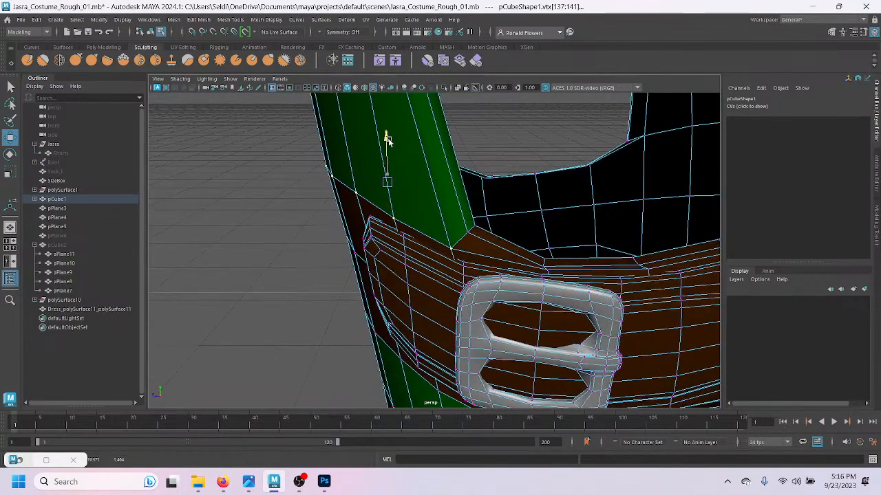
Step: Lower the buckle-side corner vertices of the upper opening slightly further to smooth the strap's top edge
left_click_drag(407, 176, 425, 255, "alt")
left_click(473, 209)
left_click_drag(424, 206, 493, 202)
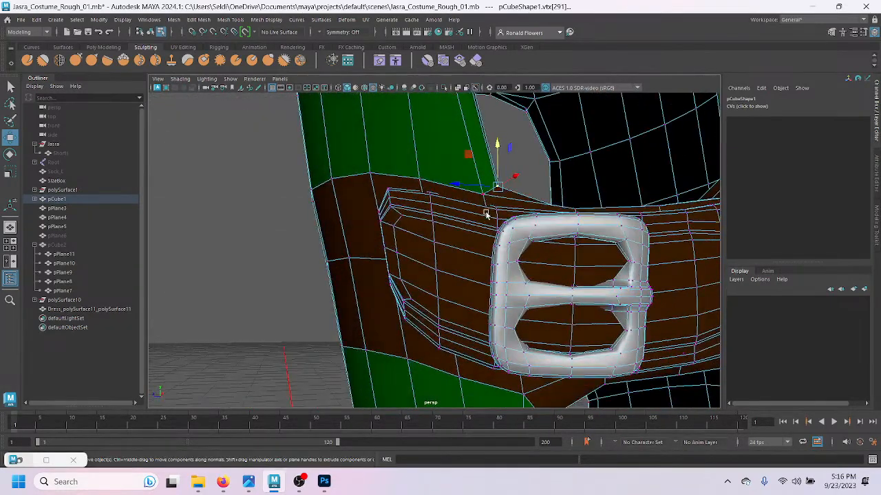
scroll(485, 212, "up", 5)
middle_click_drag(484, 213, 368, 251, "alt")
left_click_drag(398, 157, 397, 176)
left_click_drag(451, 183, 462, 245, "alt")
Step: In the side view, raise the corner vertices at both ends of the opening beneath this strap, then check the edge in perspective
key("space")
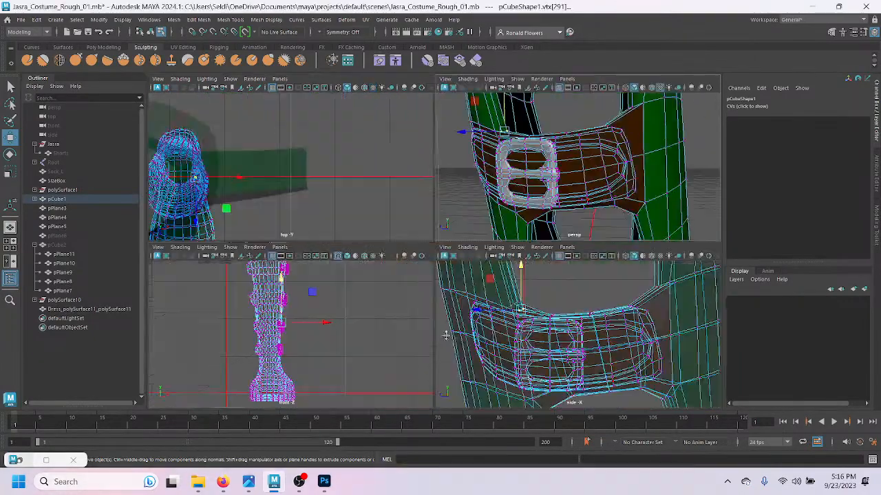
key("space")
middle_click_drag(480, 382, 443, 234, "alt")
scroll(442, 234, "up", 2)
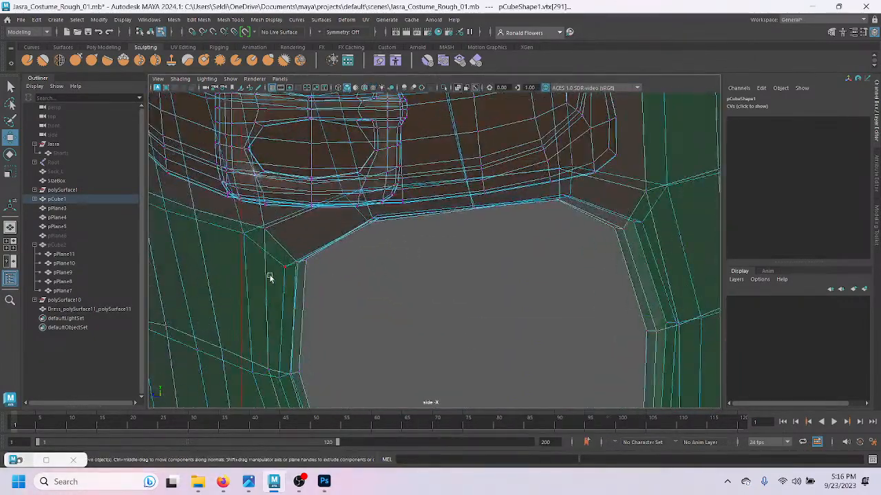
middle_click_drag(269, 277, 346, 274, "alt")
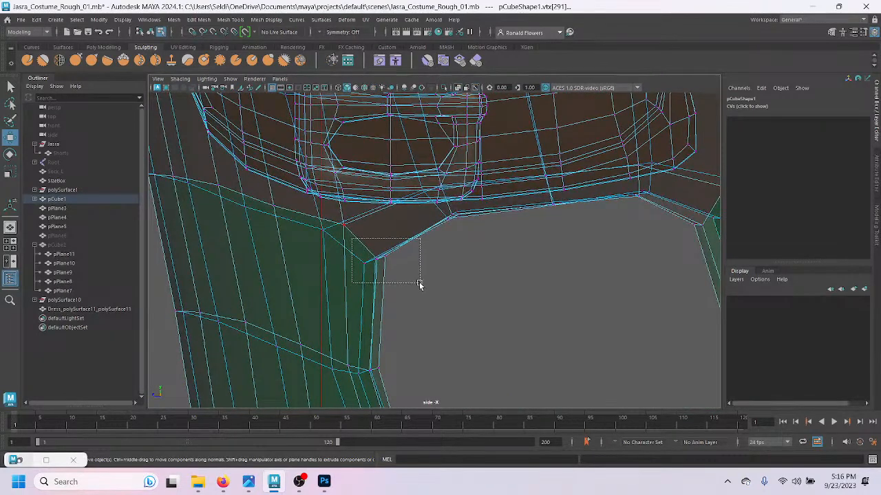
left_click_drag(376, 234, 373, 213)
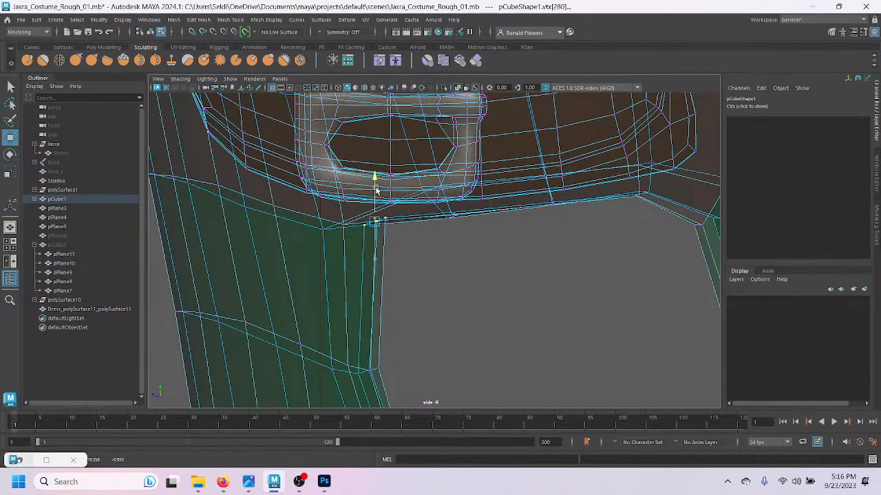
middle_click_drag(535, 244, 268, 234, "alt")
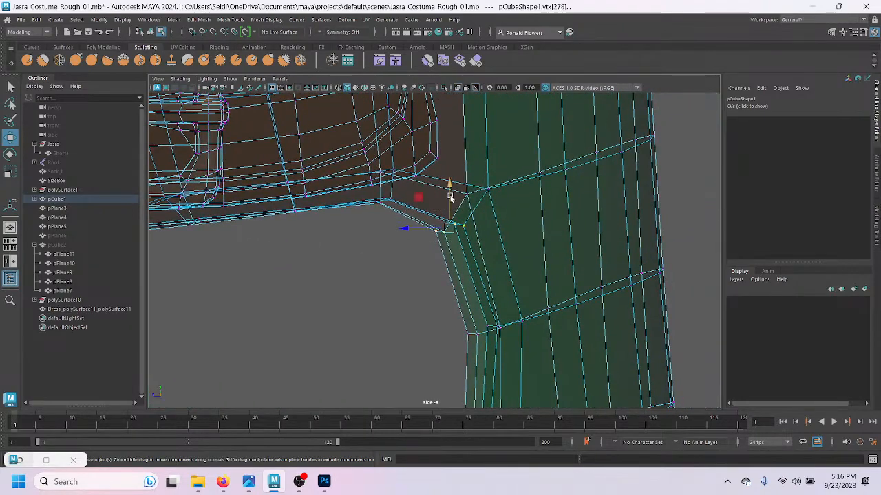
left_click_drag(451, 200, 452, 184)
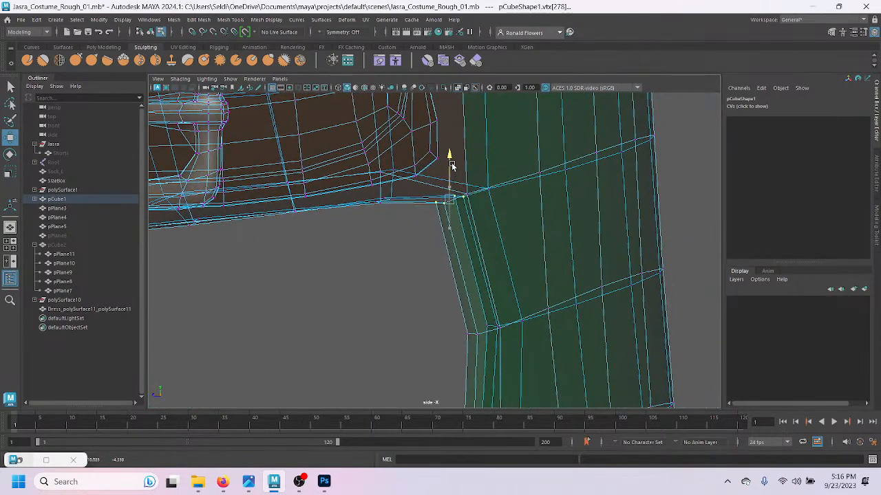
key("space")
key("space")
left_click_drag(527, 262, 552, 224, "alt")
scroll(397, 208, "up", 3)
left_click_drag(397, 208, 344, 228, "alt")
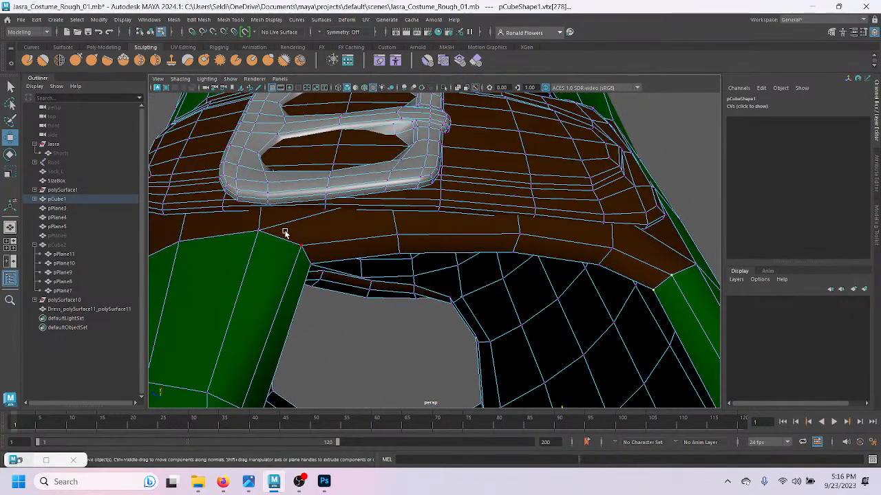
Step: Select the strap's lower border vertices hidden behind the buckle strip, leaving out both outer corner vertices, and move them down
left_click(261, 229)
left_click_drag(433, 237, 400, 235, "alt")
double_click(643, 187, "shift")
left_click(214, 305, "ctrl")
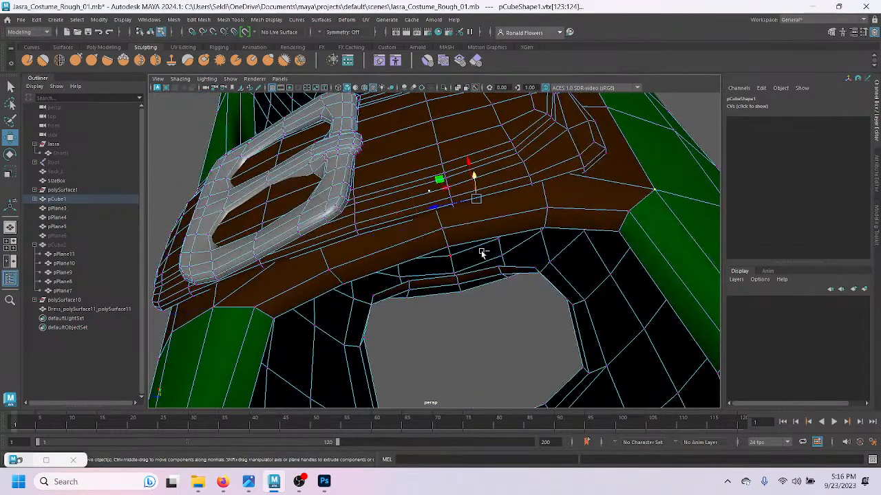
left_click(646, 189, "ctrl")
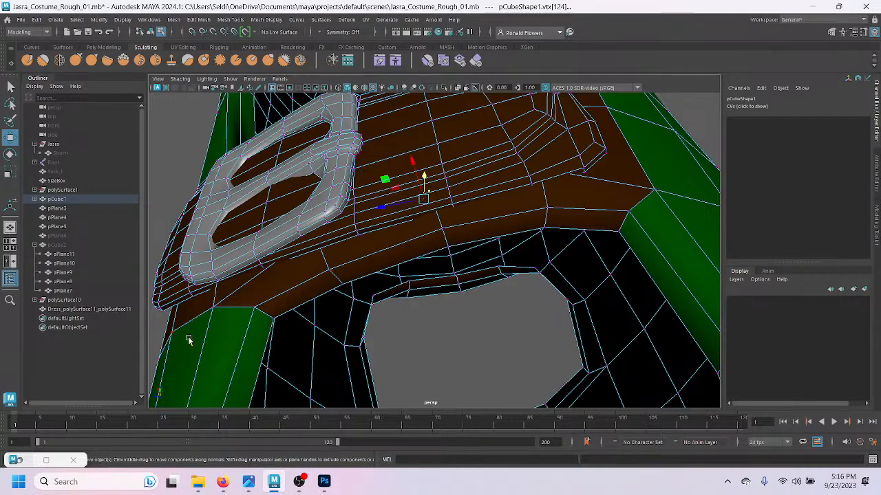
left_click(213, 308)
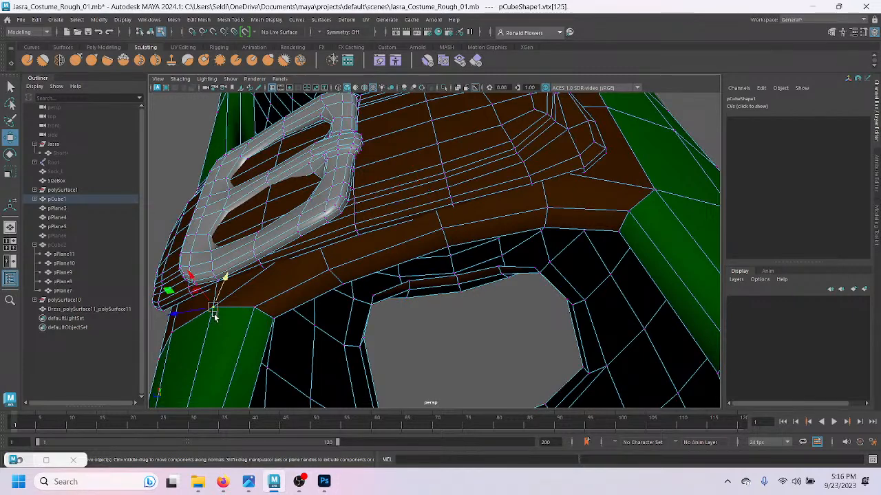
left_click(653, 191, "shift")
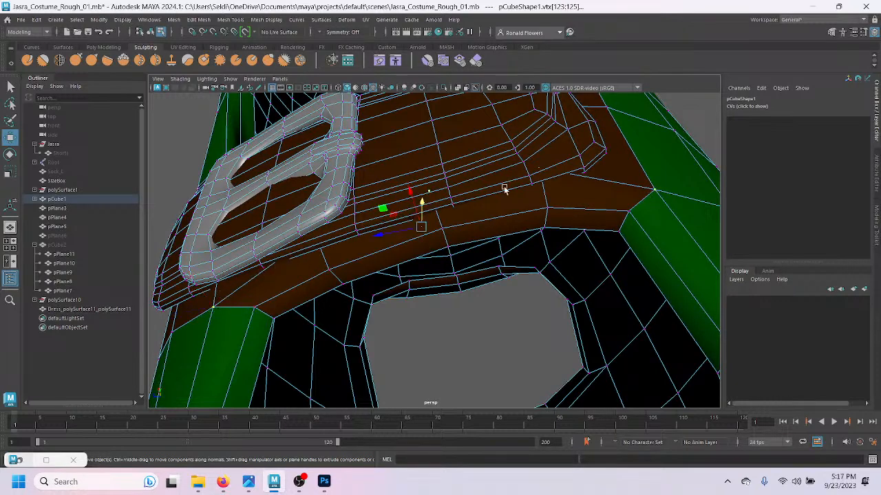
left_click(216, 308, "shift")
left_click(648, 192, "shift")
middle_click_drag(408, 159, 408, 188)
left_click_drag(332, 277, 361, 282, "alt")
middle_click_drag(494, 245, 491, 257)
Step: Pull the selected lower border vertices outward toward the buckle strip and inspect them from inside the boot
left_click_drag(490, 257, 513, 216, "alt")
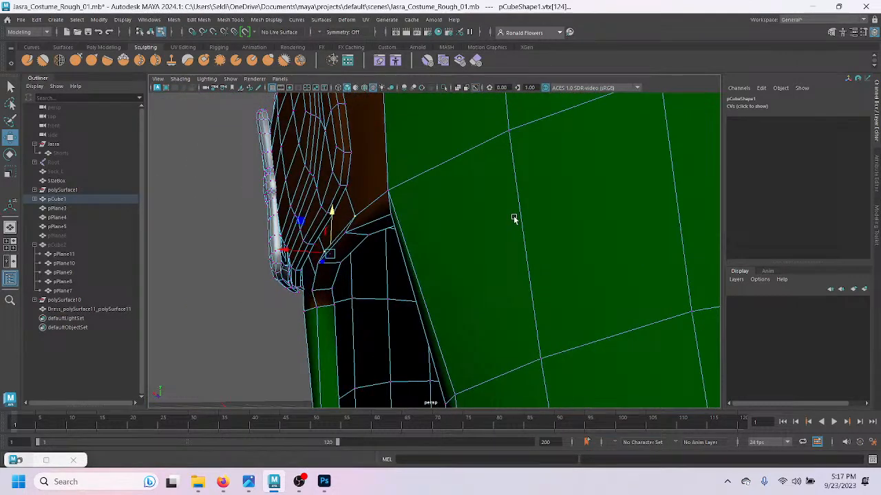
left_click_drag(289, 256, 269, 249)
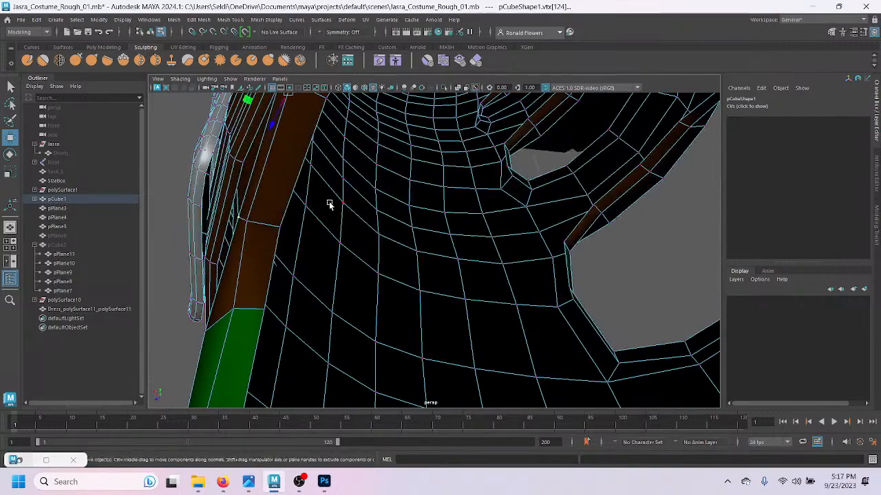
left_click_drag(337, 180, 288, 303, "alt")
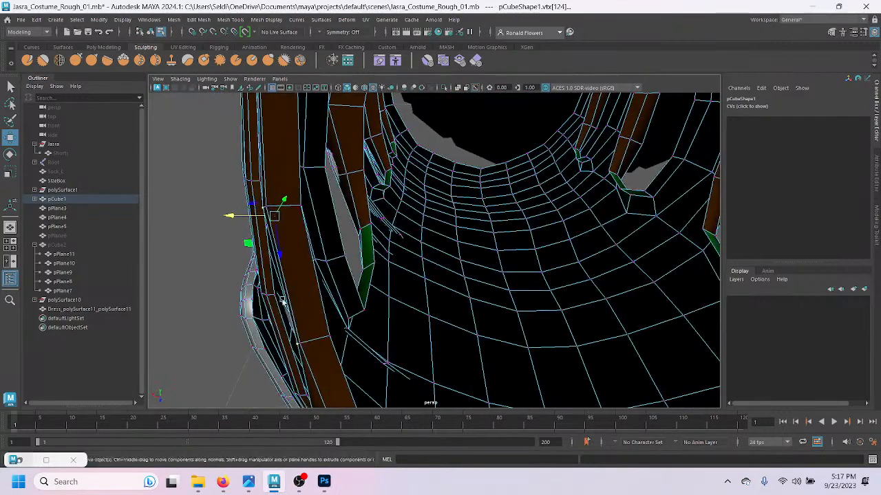
Step: Adjust the depth of the selected lower border vertices behind the buckle strip and check the strap's underside
left_click_drag(231, 214, 333, 260)
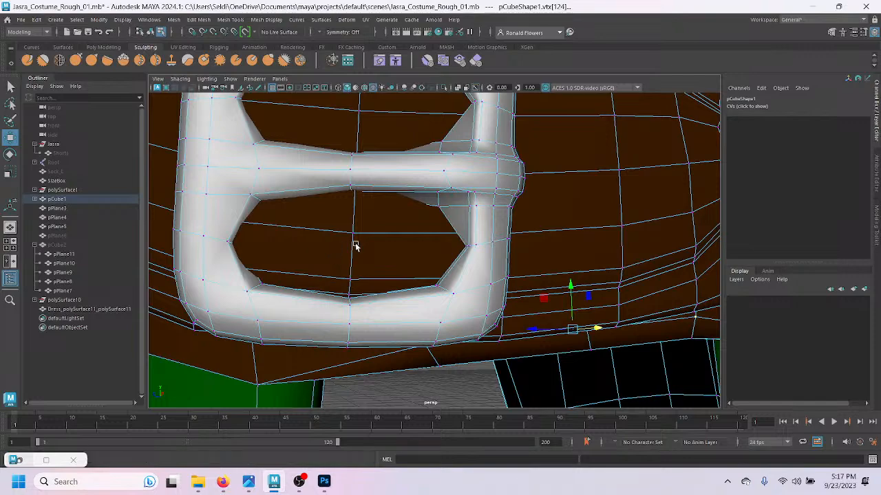
left_click_drag(491, 365, 518, 318, "alt")
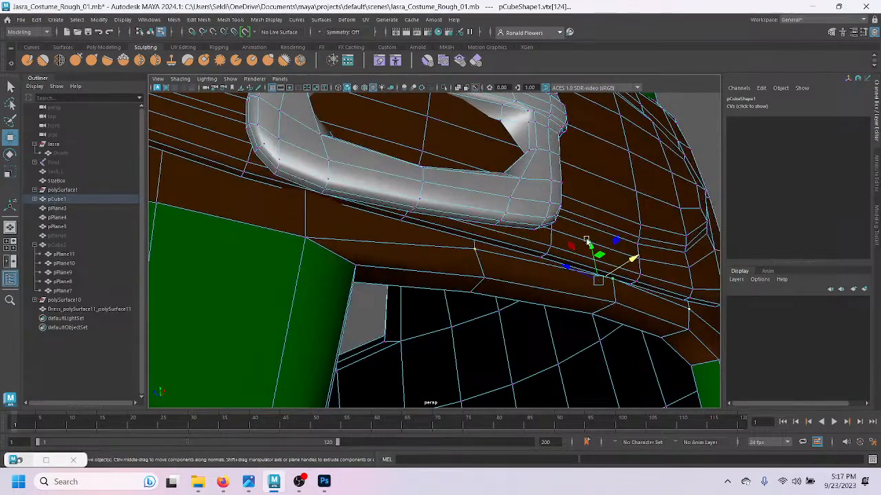
left_click_drag(590, 252, 475, 266, "alt")
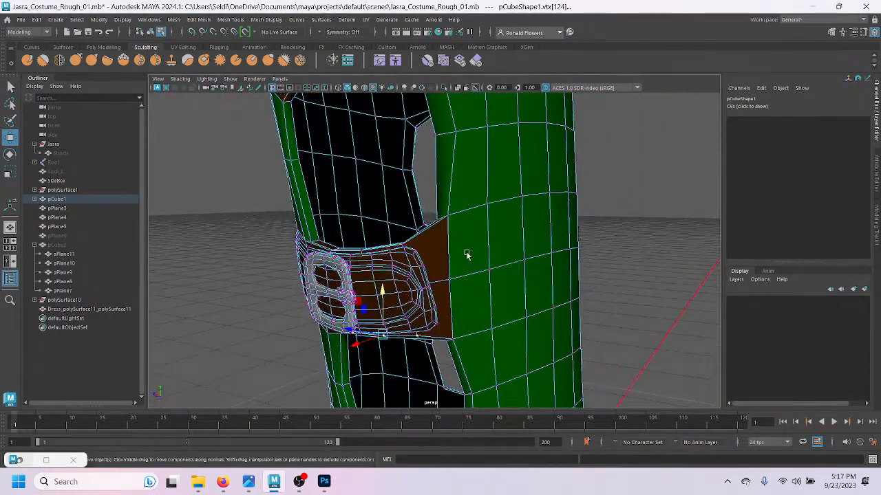
Step: Lower the vertices across the green side panel above this strap, then slightly lower the adjoining upper corner vertex of the strap
left_click(460, 229)
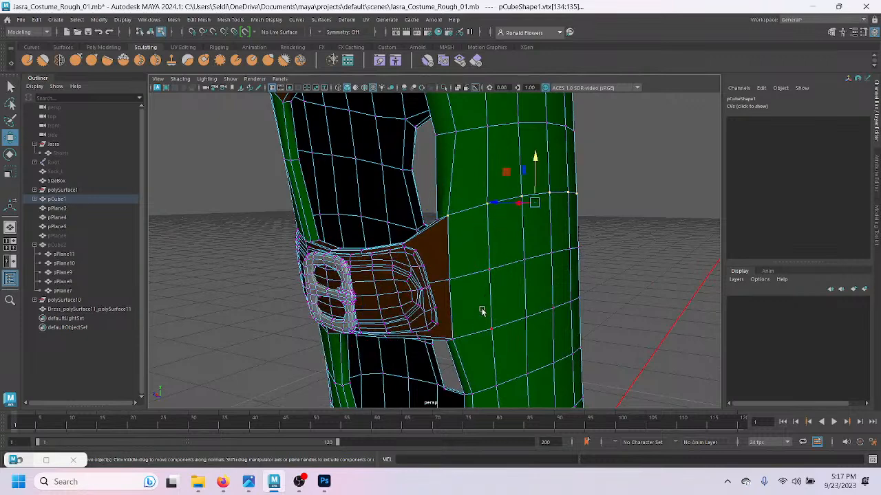
left_click_drag(531, 184, 527, 229)
left_click(525, 228)
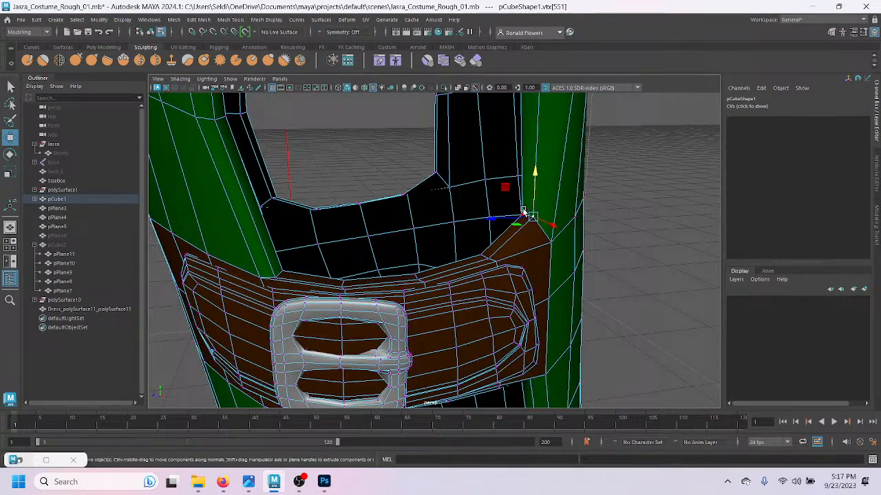
key("q")
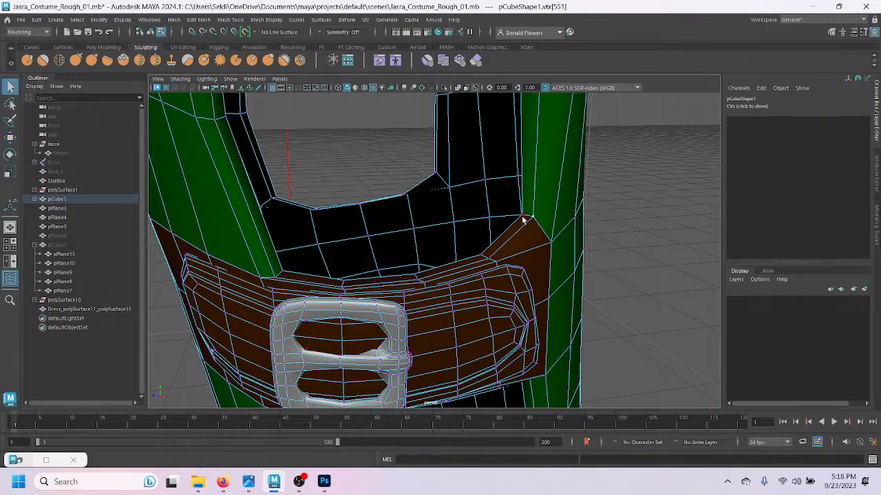
key("w")
left_click_drag(532, 195, 531, 201)
Step: On the strap's buckle-free side, lower the corner edges at both ends of its upper opening
left_click_drag(576, 291, 525, 275, "alt")
left_click_drag(448, 165, 295, 236)
scroll(552, 194, "up", 3)
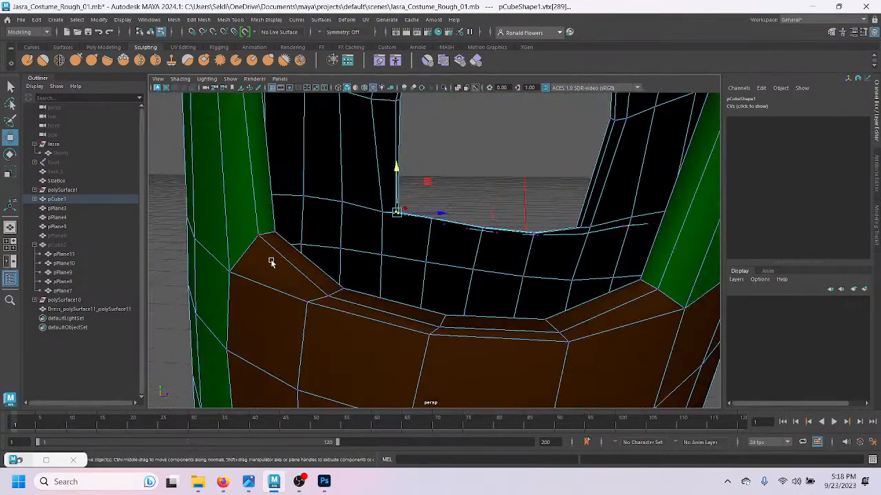
key("F10")
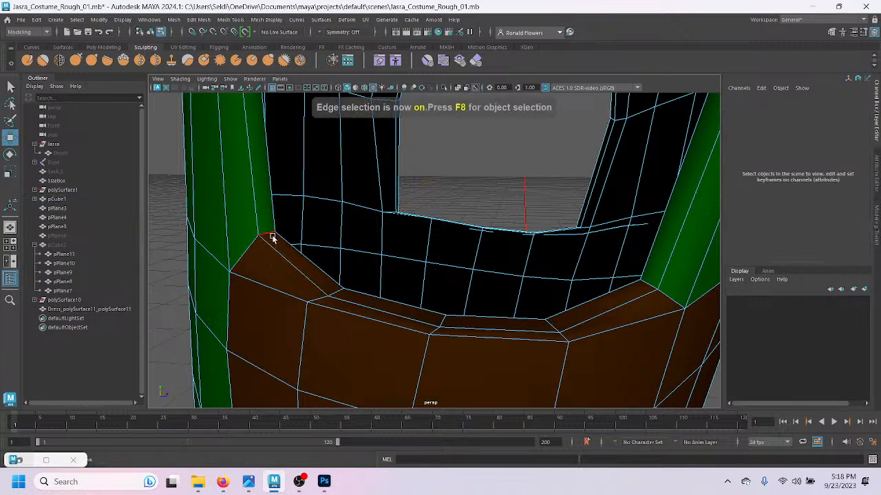
left_click(292, 287)
left_click_drag(263, 191, 266, 229)
left_click(649, 287)
mouse_move(650, 245)
left_mouse_down()
mouse_move(653, 259)
mouse_move(648, 252)
left_mouse_up()
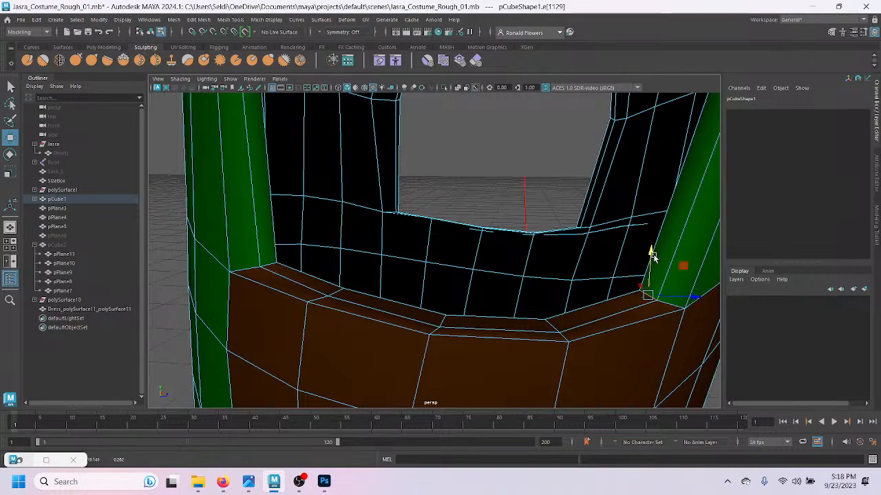
Step: In vertex mode, adjust the lower border vertices on the buckle-free side and the height of the upper corner vertex
left_click_drag(615, 353, 608, 325, "alt")
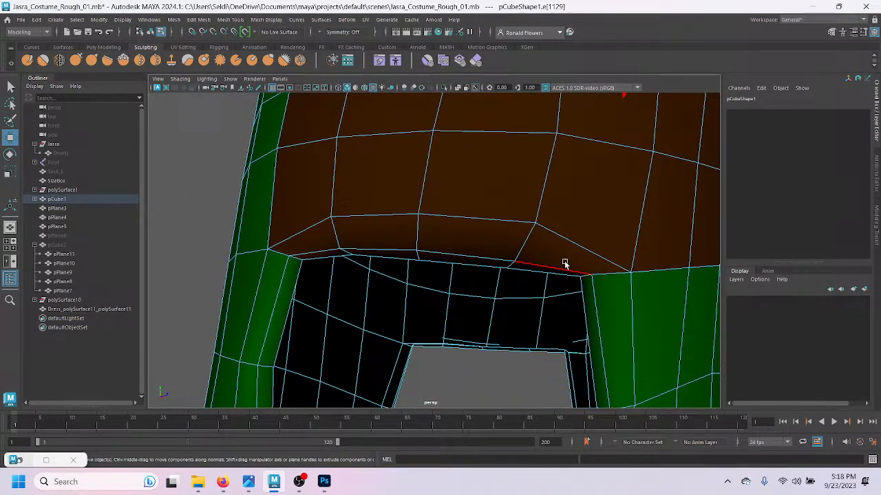
key("F9")
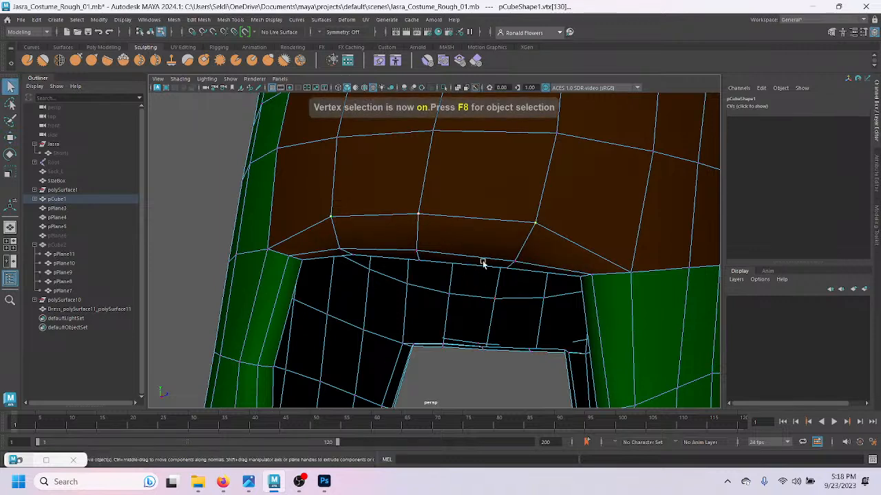
key("w")
left_click_drag(428, 179, 612, 232)
left_click(639, 230)
left_click(619, 231)
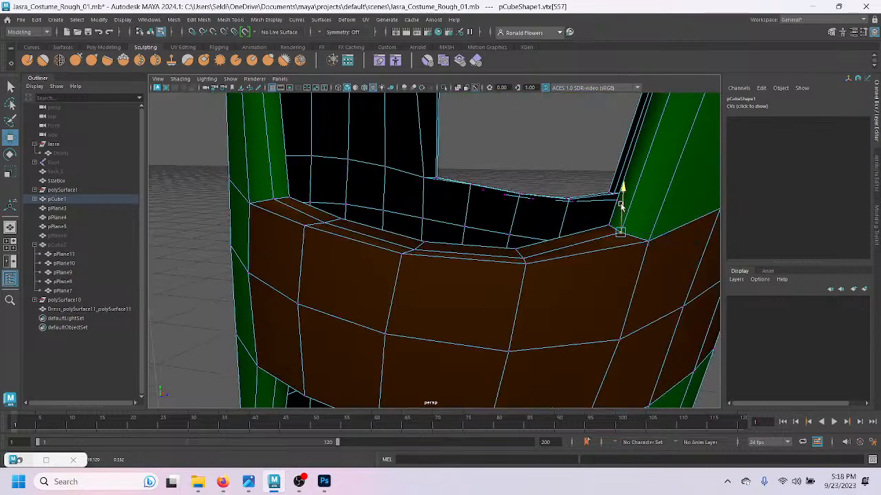
Step: In the side view, raise the corner vertices at both ends of the opening below this strap, then return to perspective
left_click_drag(621, 206, 507, 328, "alt")
scroll(509, 331, "up", 5)
key("space")
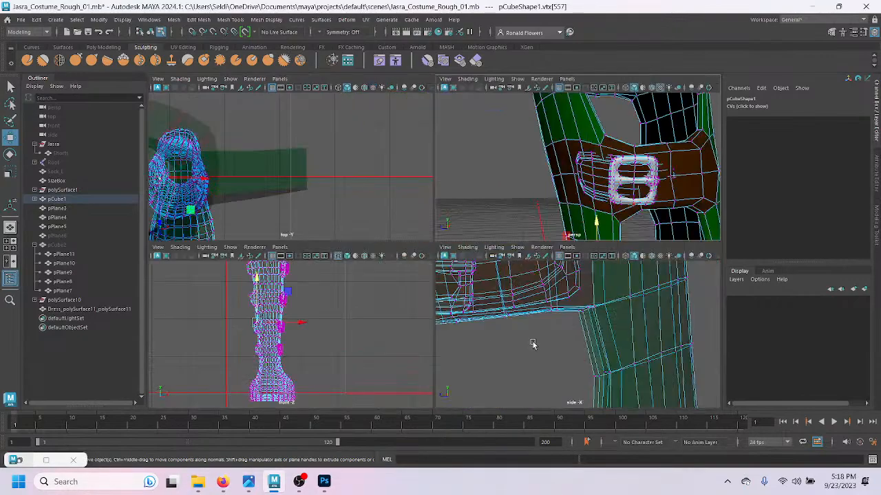
key("space")
scroll(493, 330, "down", 3)
left_click_drag(360, 271, 495, 340, "alt")
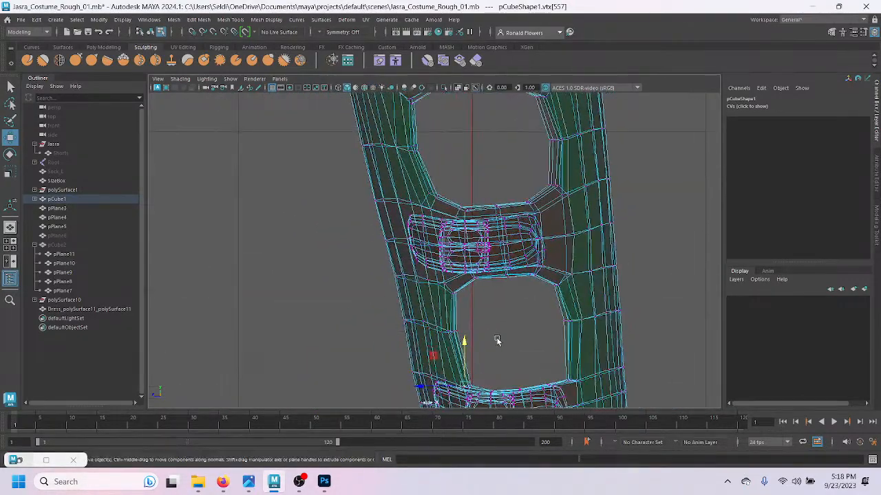
scroll(495, 338, "up", 10)
left_click_drag(501, 275, 309, 307, "alt")
left_click_drag(340, 322, 340, 324)
left_click_drag(332, 267, 331, 228)
middle_click_drag(659, 312, 495, 286, "alt")
left_click_drag(508, 282, 507, 282)
left_click_drag(479, 211, 475, 191)
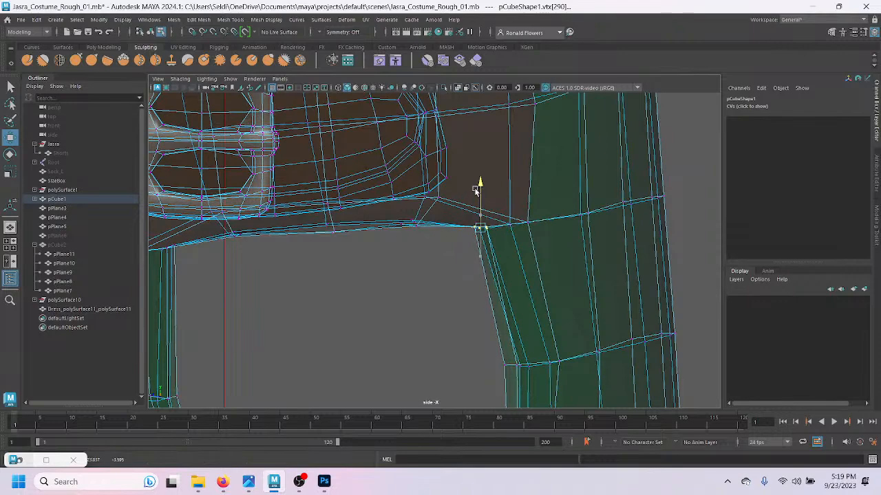
key("space")
key("space")
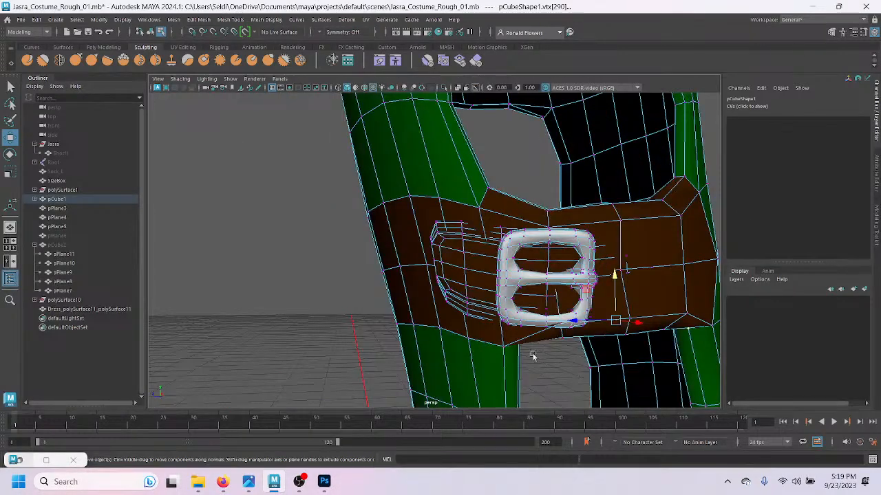
Step: Select the lower border vertices running beneath the buckle and move them together toward the inside of the boot
left_click_drag(535, 357, 503, 338, "alt")
left_click_drag(543, 314, 454, 278, "alt")
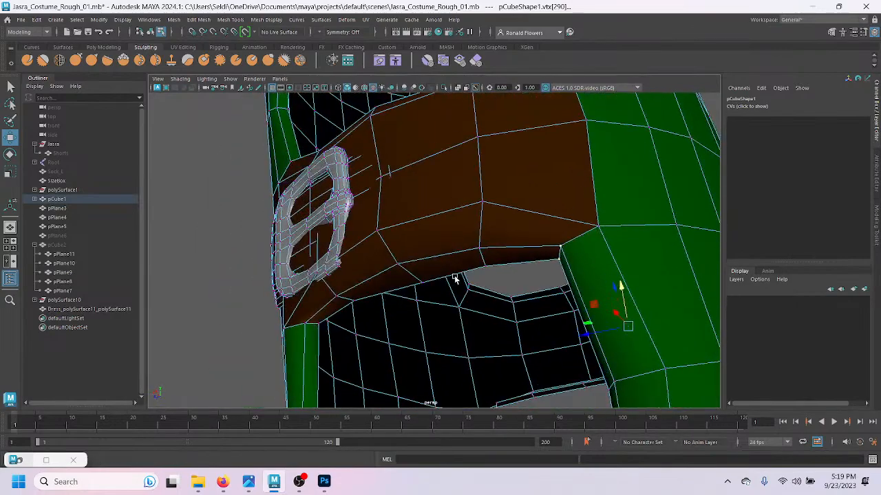
left_click(482, 207)
left_click(386, 235, "shift")
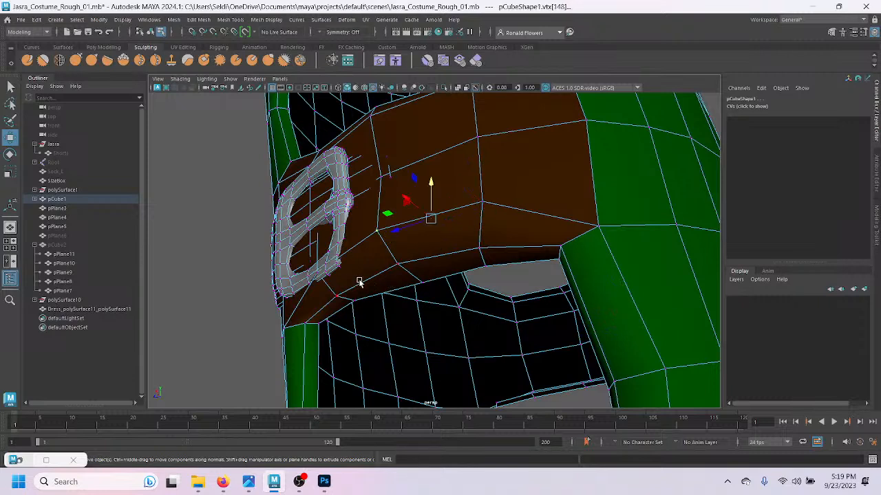
left_click(286, 322, "shift")
left_click(288, 327, "shift")
left_click_drag(359, 219, 406, 218)
Step: Lower the border vertex beside the buckle, then push two neighbouring bottom-edge vertices inward one at a time
left_click(497, 203)
left_click_drag(480, 168, 483, 199)
scroll(450, 275, "up", 2)
left_click_drag(451, 275, 429, 296, "alt")
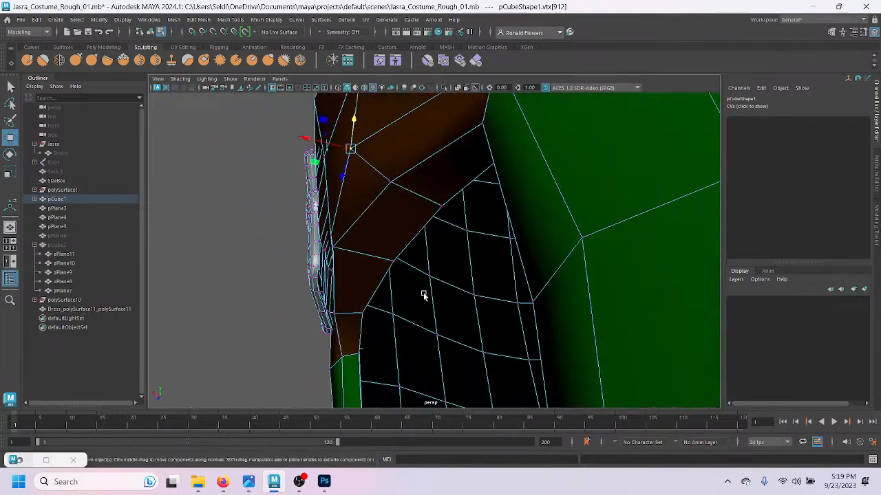
left_click(334, 247)
left_click_drag(291, 239, 324, 244)
left_click(390, 182)
left_click_drag(353, 173, 403, 194)
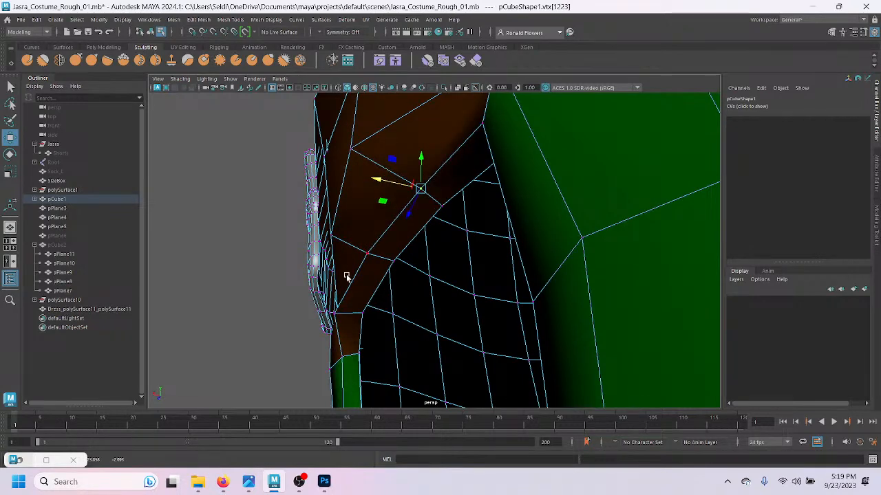
Step: Move the bottom-edge vertex just behind the buckle inward, followed by its adjacent outer border vertex
left_click_drag(342, 340, 368, 329, "alt")
left_click(435, 236)
left_click_drag(408, 223, 421, 235)
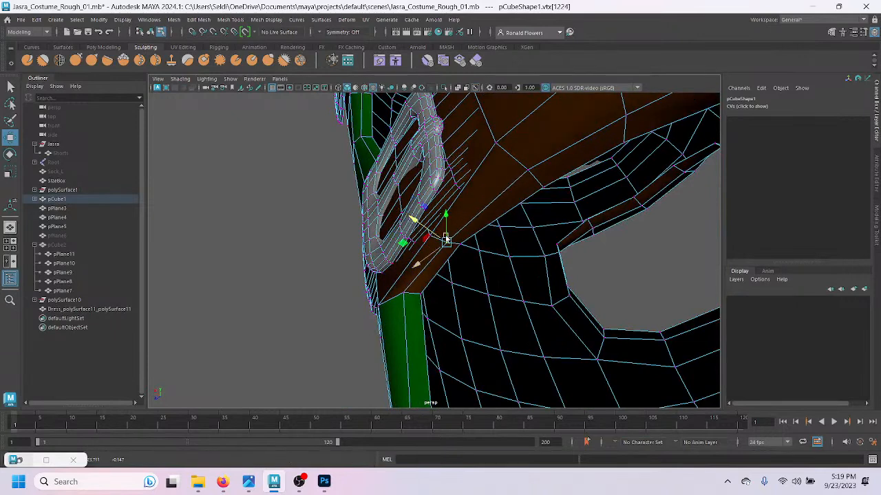
left_click(493, 146)
left_click(433, 234)
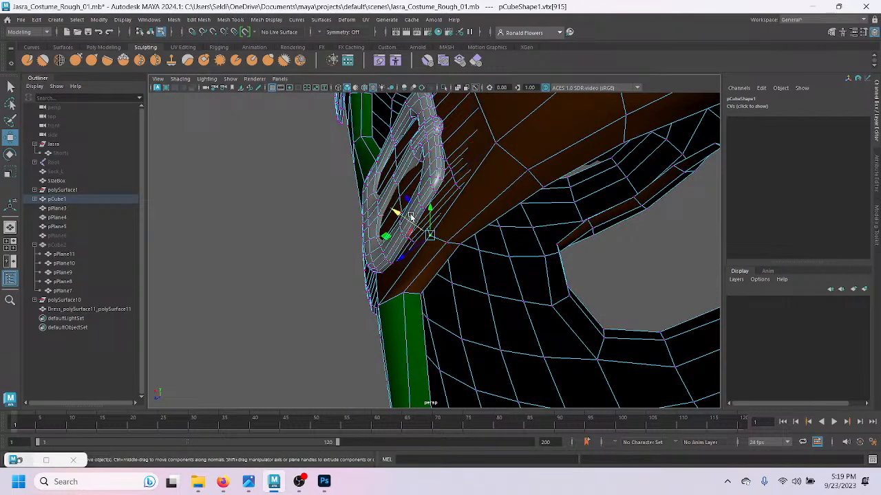
left_click(414, 217)
left_click(433, 235)
left_click_drag(397, 212, 404, 216)
Step: Push the next two outer border vertices along the strap's lower edge inward, away from the buckle strip
left_click_drag(479, 190, 442, 223, "alt")
left_click(422, 213)
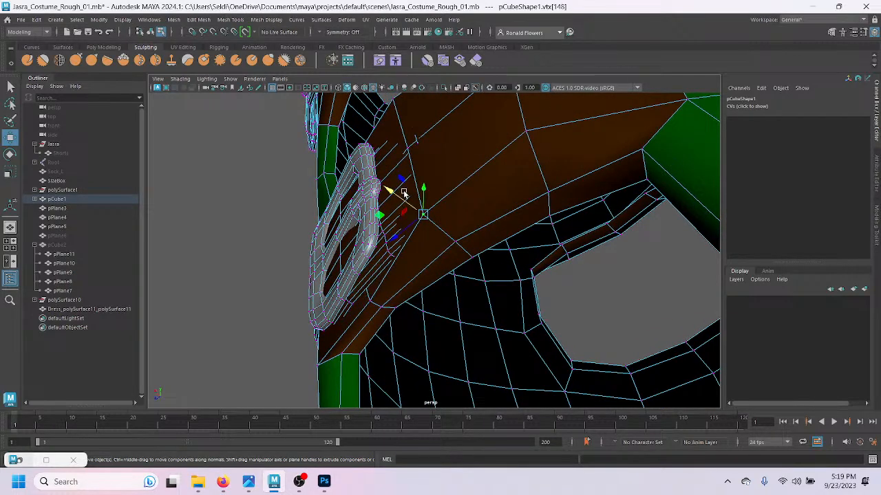
left_click_drag(394, 198, 414, 214)
left_click_drag(550, 219, 506, 221, "alt")
left_click(440, 254)
left_click(384, 213)
left_click_drag(349, 202, 408, 219)
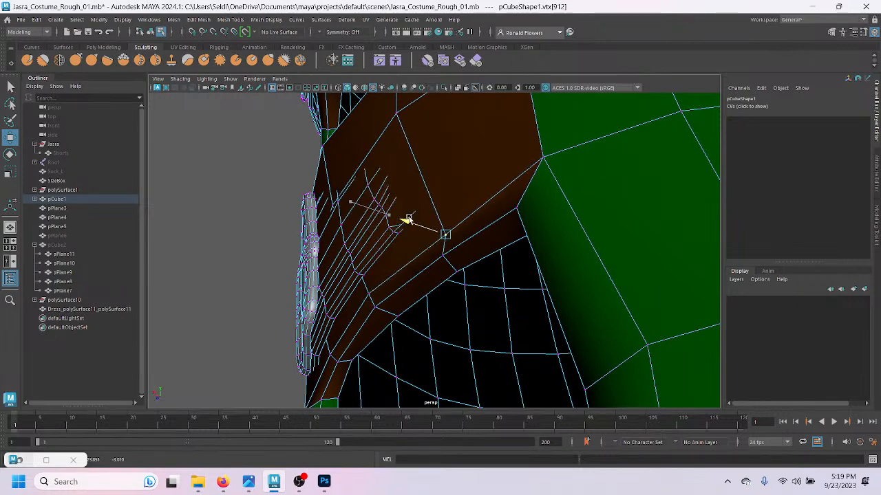
Step: Slightly lower the two outer border vertices beneath the buckle to even out the strap's bottom edge
left_click_drag(382, 257, 424, 240, "alt")
left_click_drag(568, 193, 412, 224, "alt")
middle_click_drag(397, 289, 456, 188, "alt")
mouse_move(457, 188)
left_mouse_down("alt")
mouse_move(499, 211)
mouse_move(517, 183)
mouse_move(452, 163)
mouse_move(384, 241)
mouse_move(516, 265)
mouse_move(481, 255)
mouse_move(474, 230)
mouse_move(491, 279)
mouse_move(464, 193)
left_mouse_up("alt")
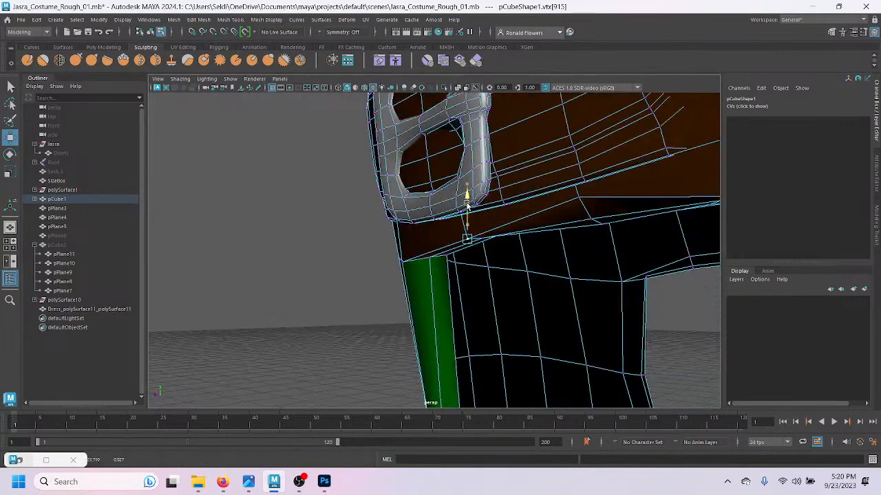
left_click_drag(571, 155, 577, 163)
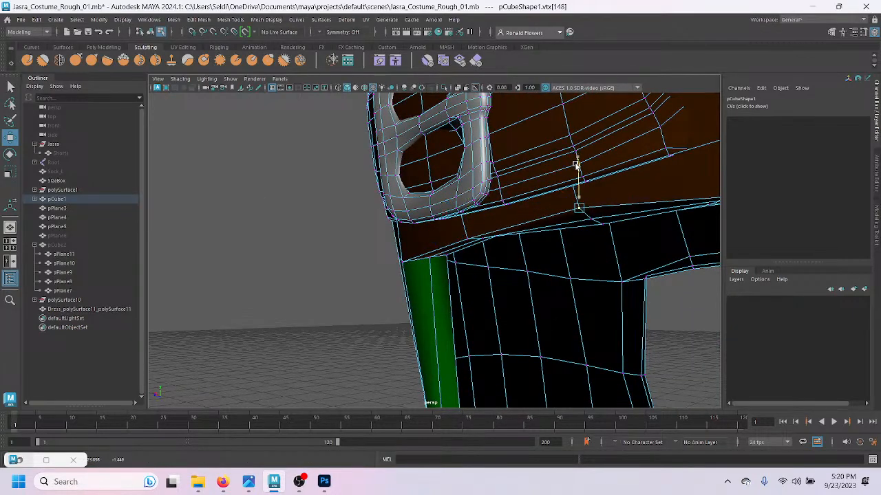
Step: In edge mode, select the short corner edge where the strap's top meets the green panel beside the buckle and lower it
left_click_drag(622, 210, 551, 298, "alt")
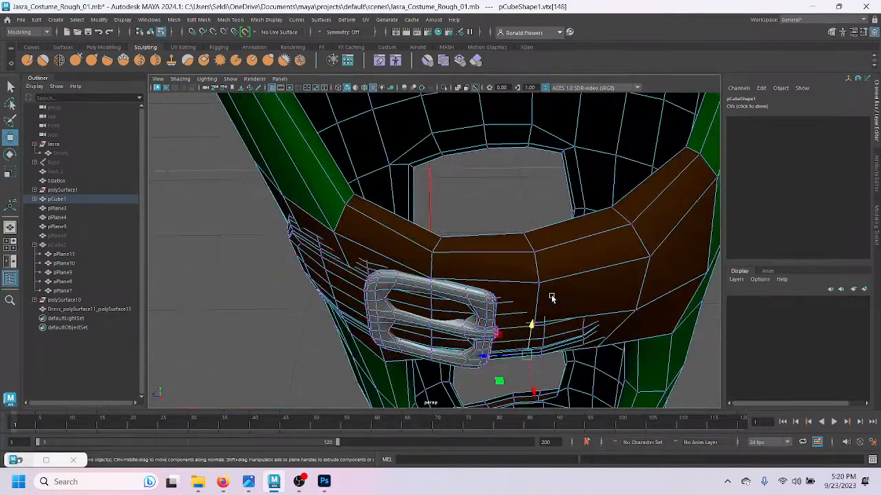
left_click_drag(484, 273, 448, 238, "alt")
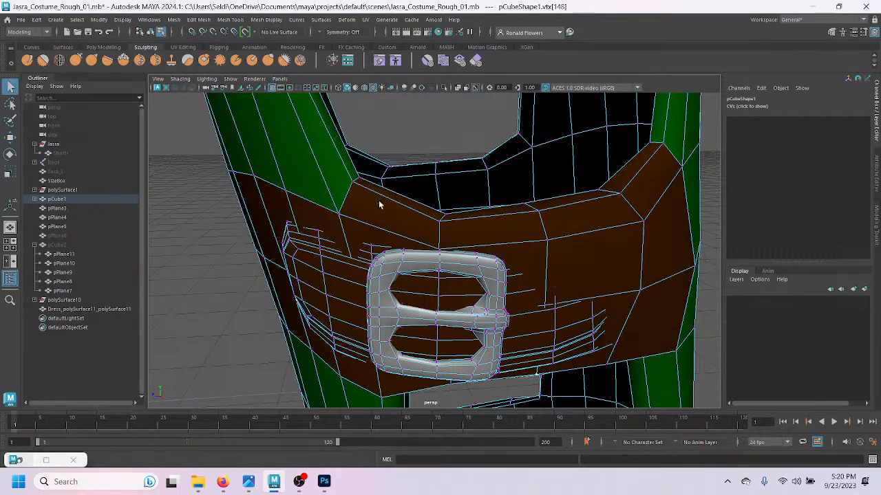
left_click_drag(399, 219, 352, 274, "alt")
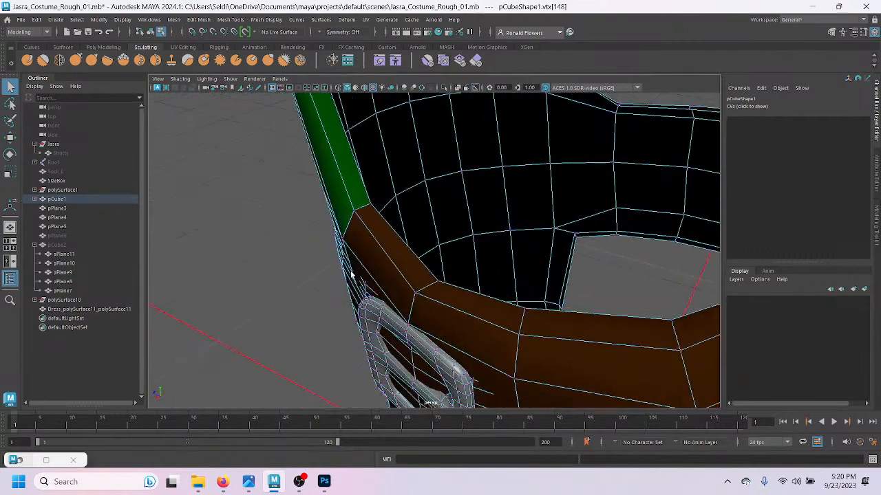
key("F10")
left_click(377, 207)
left_click_drag(365, 206, 473, 252, "alt")
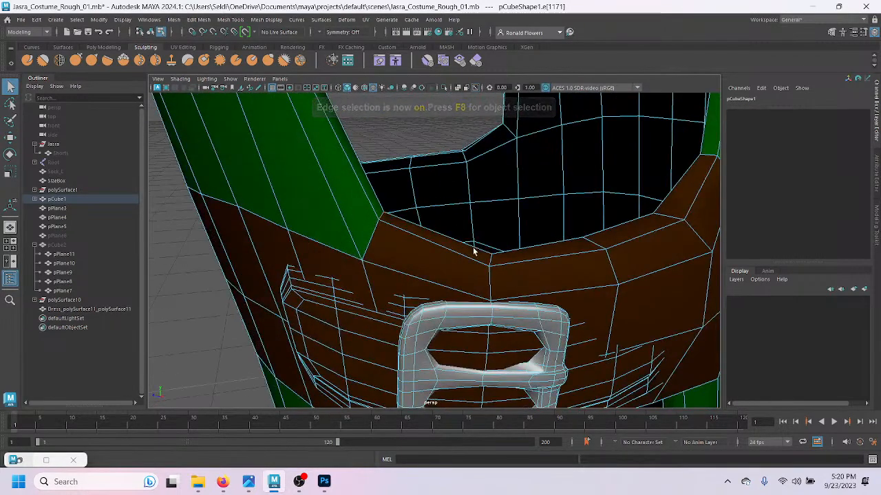
key("w")
left_click_drag(378, 172, 379, 205)
Step: Shift the lowered corner edge horizontally so it lines up with the strap's top edge
left_click_drag(630, 258, 551, 227, "alt")
left_click(579, 179)
left_click_drag(580, 175, 356, 278)
left_click(390, 280)
left_click(397, 283)
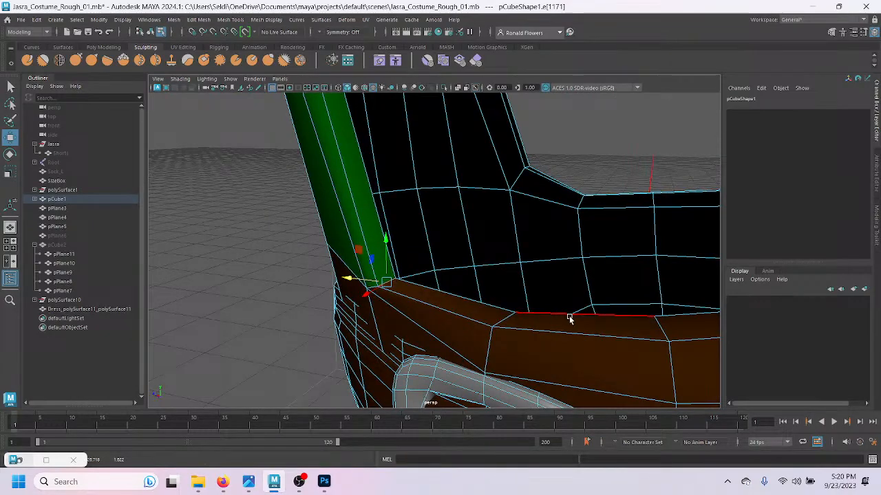
Step: Examine the strap's top edge around the buckle in perspective and close up in the side view
scroll(571, 321, "down", 1)
left_click_drag(599, 333, 442, 281, "alt")
key("q")
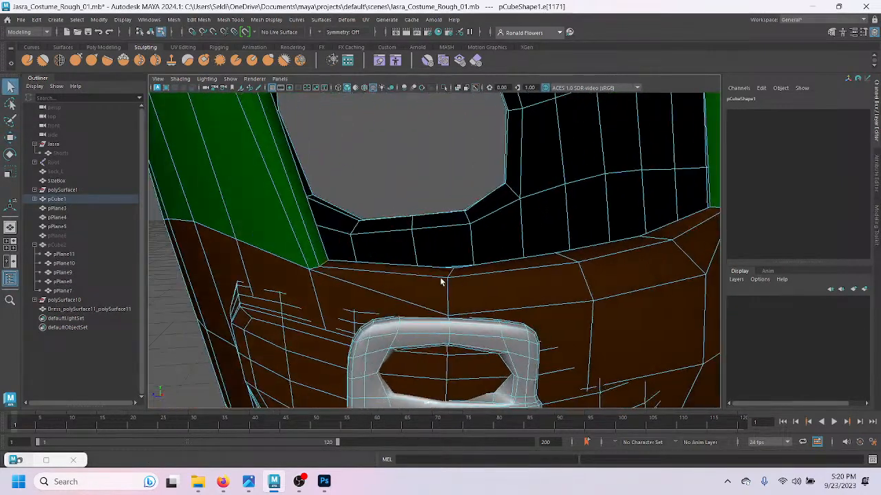
middle_click_drag(527, 289, 485, 287, "alt")
left_click_drag(485, 286, 449, 297, "alt")
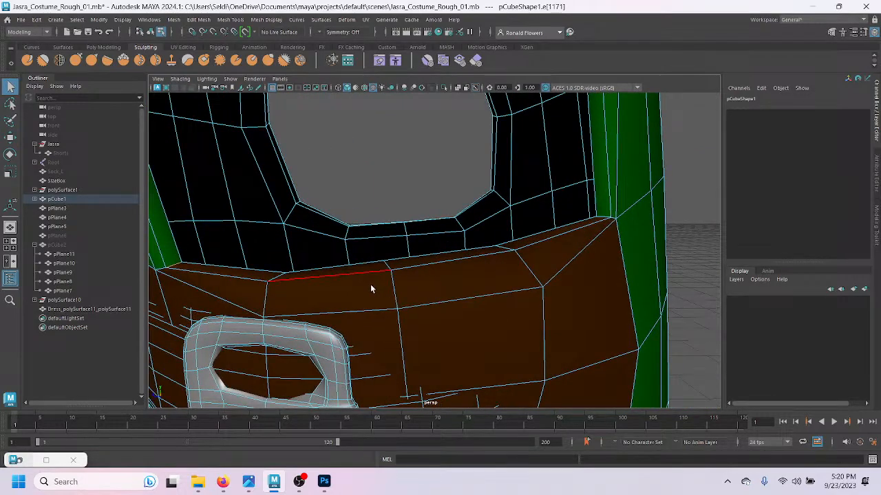
key("space")
key("space")
scroll(503, 310, "down", 5)
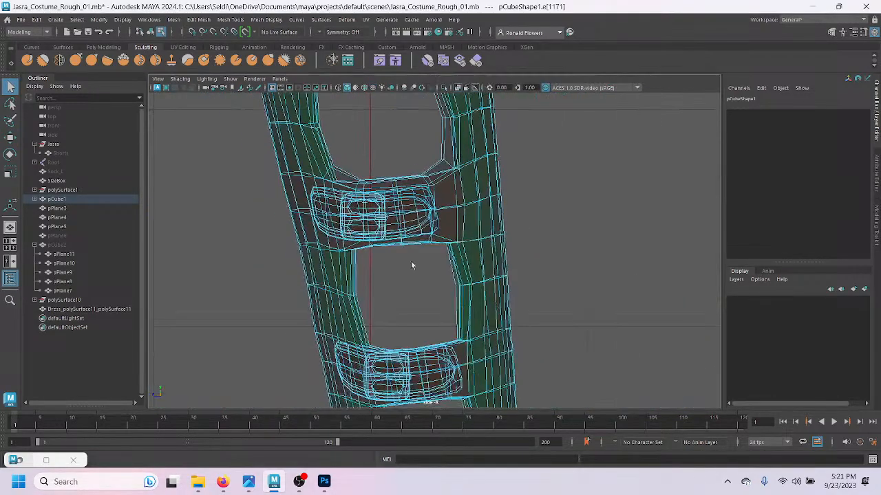
scroll(405, 254, "up", 3)
middle_click_drag(360, 214, 456, 348, "alt")
scroll(480, 300, "up", 3)
scroll(480, 299, "up", 3)
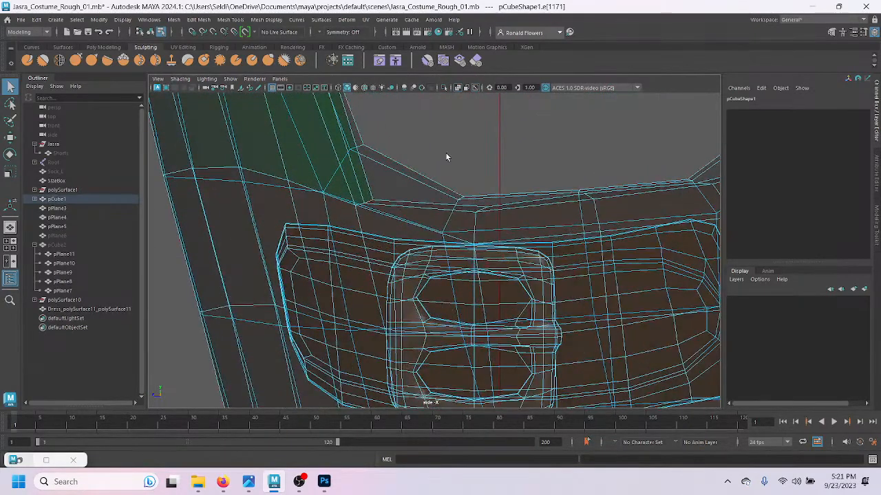
Step: Lower the two corner edges where the brown strap's top rim meets the green panels on both sides of the opening
key("space")
key("space")
left_click_drag(534, 166, 434, 196, "alt")
left_click_drag(528, 196, 522, 219, "alt")
scroll(522, 218, "down", 5)
middle_click_drag(359, 254, 512, 220, "alt")
scroll(511, 220, "down", 5)
left_click_drag(511, 220, 589, 252, "alt")
scroll(574, 247, "up", 3)
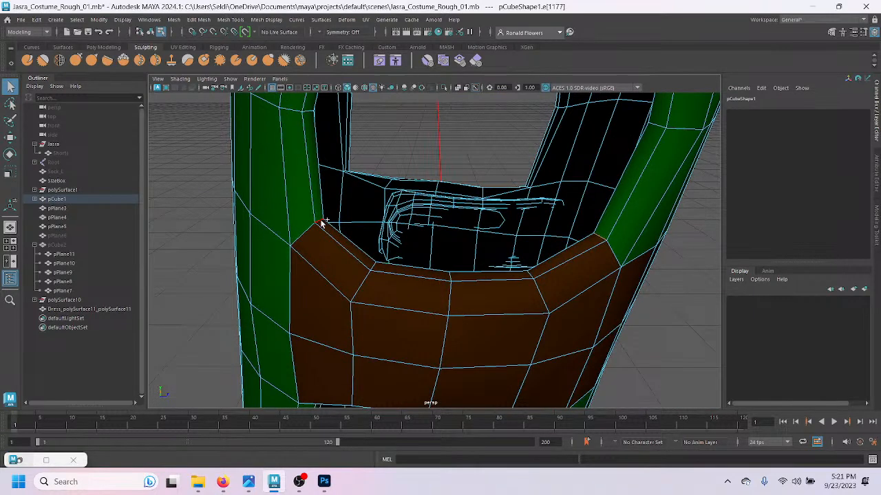
key("w")
left_click_drag(462, 188, 468, 215)
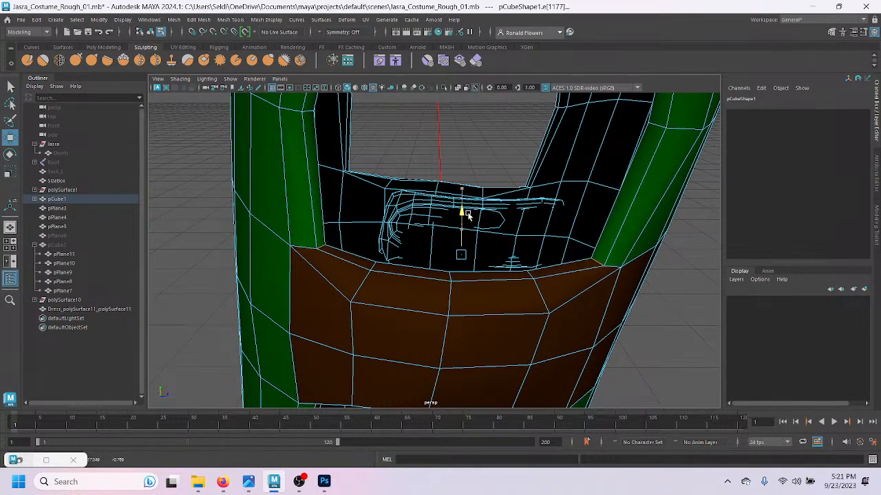
Step: Slide each lowered corner edge sideways so the ends of the strap's top rim line up with the green panels
left_click(597, 264)
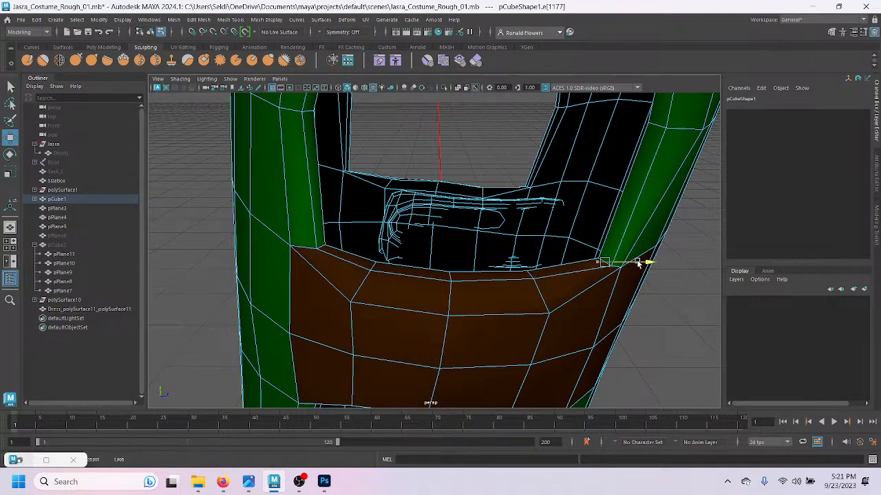
left_click_drag(594, 249, 592, 246)
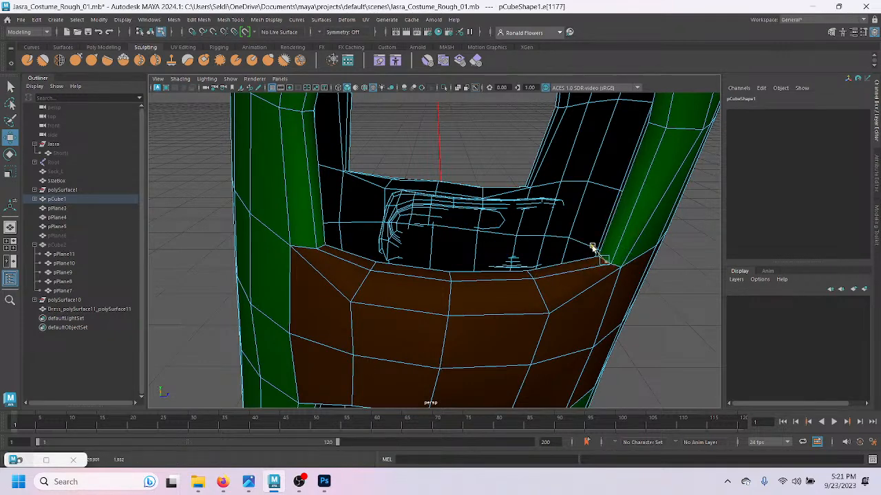
left_click(326, 249)
left_click_drag(363, 252, 309, 231)
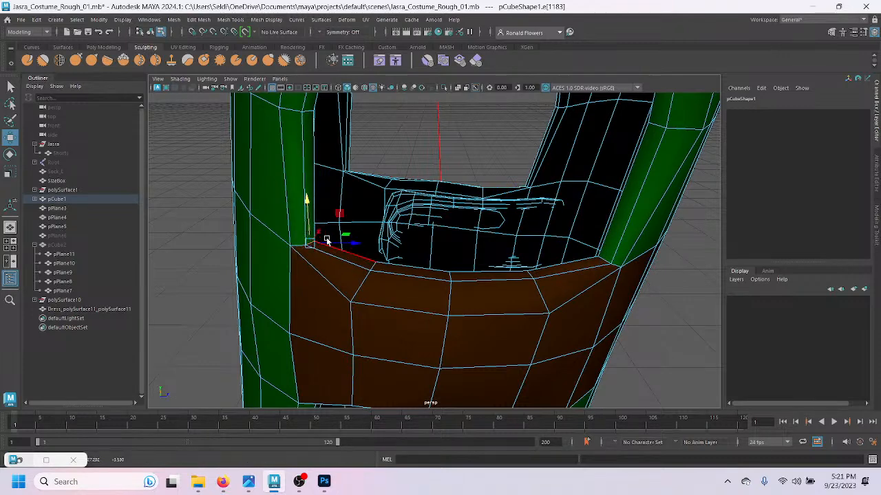
left_click(319, 231)
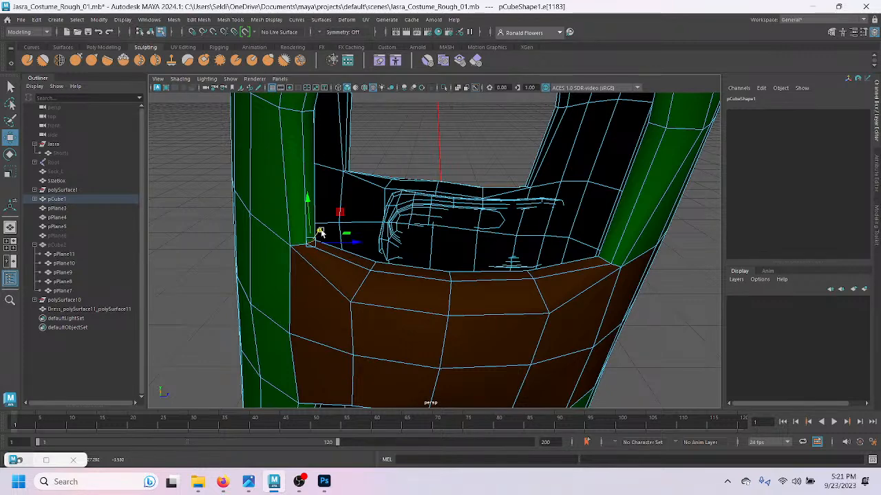
Step: Select neighbouring edges along the strap's outer top rim in groups and shift them to even out the rim's curve
left_click_drag(511, 282, 312, 295, "alt")
left_click(311, 294)
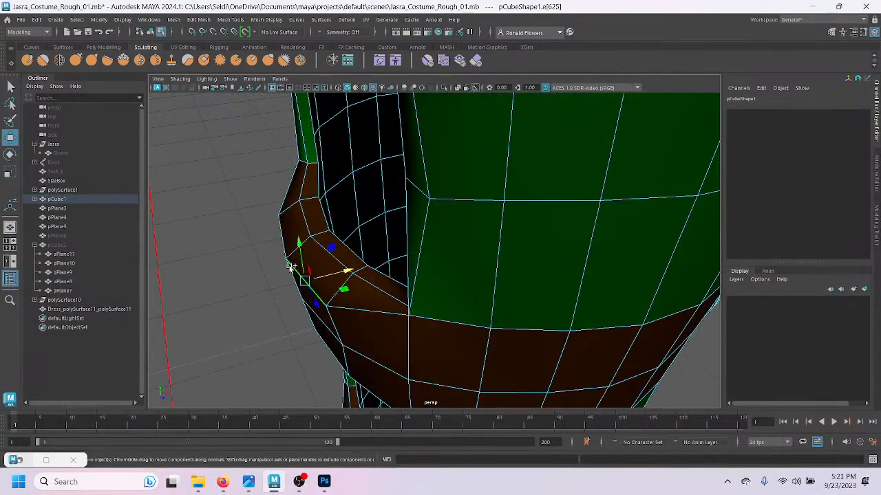
left_click(283, 246, "shift")
left_click_drag(339, 245, 362, 244)
left_click(319, 310)
left_click(299, 285, "shift")
left_click_drag(344, 288, 365, 255)
Step: Select the next pairs of edges along the strap's rim and nudge them slightly to smooth its contour
left_click(362, 203)
left_click(423, 187, "shift")
left_click_drag(415, 218, 337, 281, "alt")
left_click(385, 306, "shift")
left_click_drag(399, 287, 404, 282)
left_click(341, 241)
left_click(396, 259, "shift")
left_click_drag(402, 235, 406, 234)
Step: Select the adjoining outer edges along the strap's bottom rim above the opening and inspect that rim from below
left_click_drag(408, 298, 449, 182, "alt")
left_click(435, 183, "shift")
left_click_drag(487, 204, 421, 330, "alt")
left_click_drag(306, 346, 396, 314, "alt")
right_click_drag(397, 314, 440, 323, "alt")
left_click_drag(440, 323, 430, 308, "alt")
right_click_drag(429, 308, 409, 311, "alt")
left_click_drag(409, 311, 374, 300, "alt")
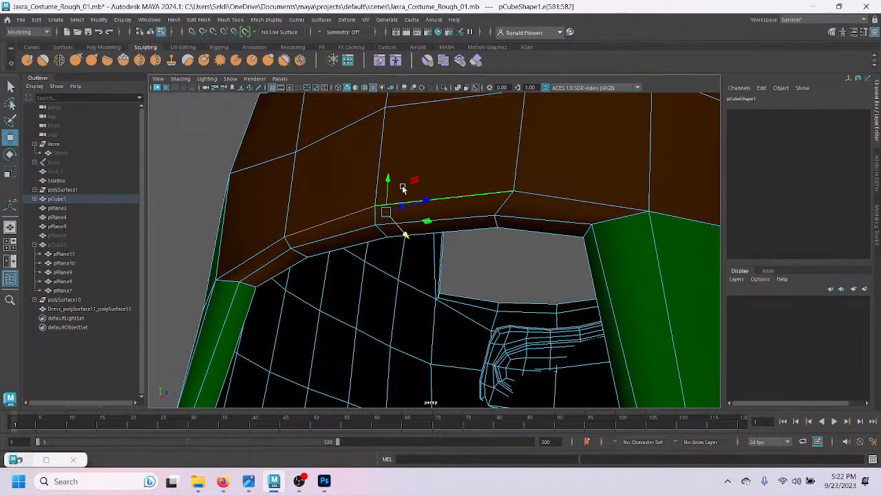
Step: Raise the middle edges along the brown strap's lower rim and the matching edges along its upper rim
mouse_move(387, 181)
left_mouse_down()
mouse_move(387, 193)
mouse_move(390, 174)
left_mouse_up()
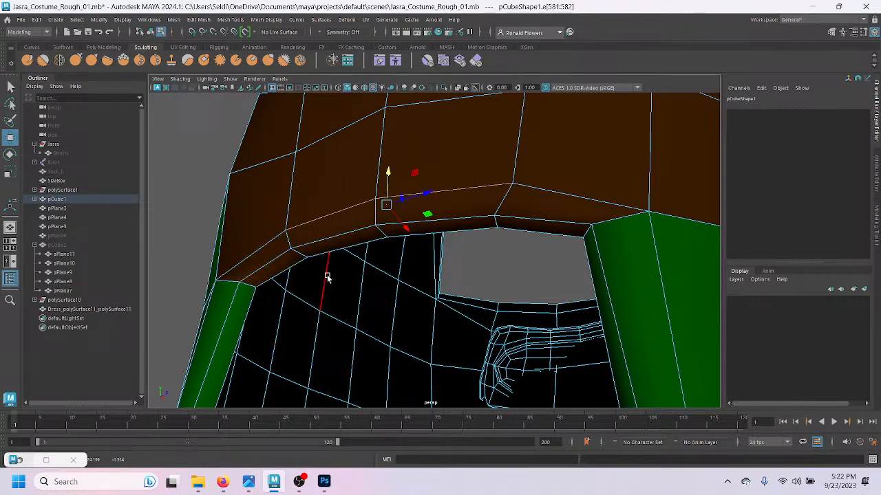
left_click_drag(276, 295, 248, 268, "alt")
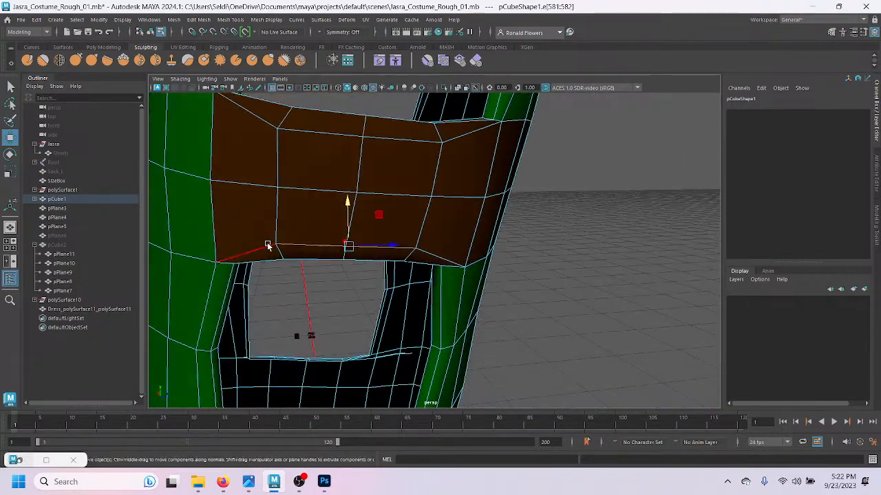
left_click_drag(413, 253, 425, 369, "alt")
scroll(423, 330, "up", 3)
left_click_drag(372, 303, 490, 299, "alt")
left_click(459, 211)
left_click(405, 194)
left_click_drag(413, 171, 415, 147)
left_click_drag(392, 269, 494, 315, "alt")
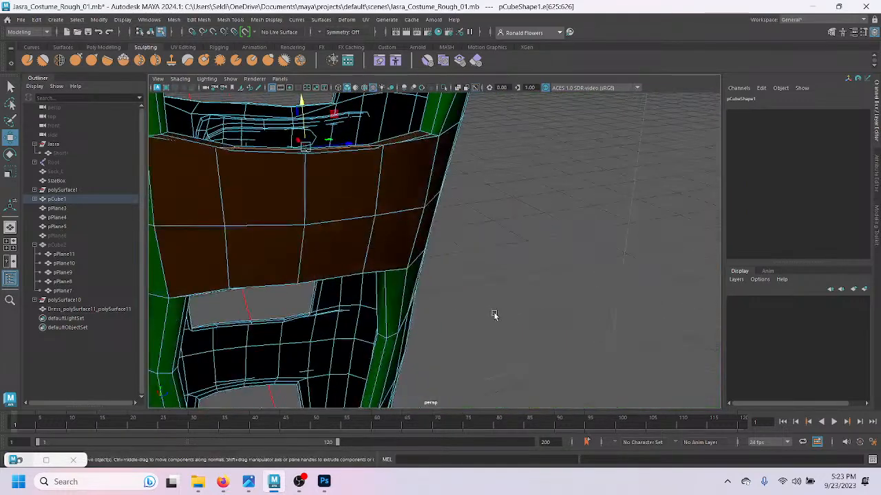
Step: Push the edges on the strap's upper rim inward toward the black lining and lower them slightly
scroll(415, 305, "up", 3)
scroll(403, 309, "down", 2)
left_click_drag(403, 309, 318, 326, "alt")
left_click_drag(473, 238, 439, 286)
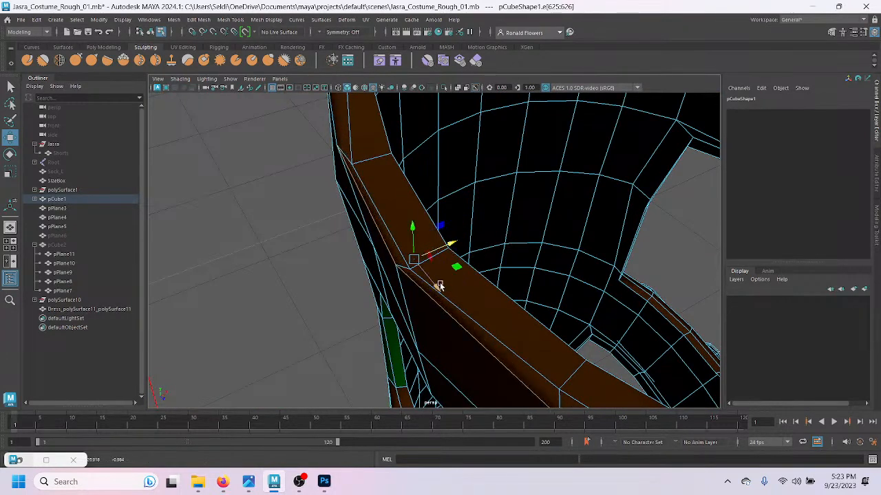
left_click(413, 254)
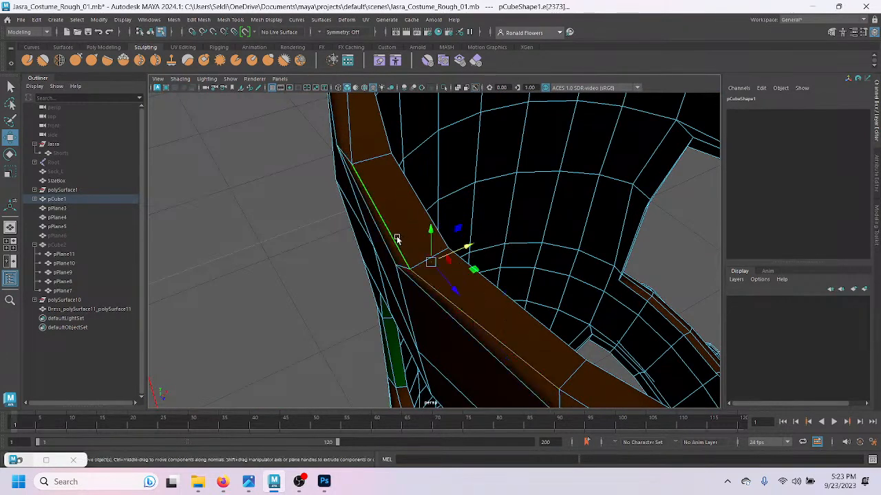
left_click_drag(459, 248, 472, 242)
left_click_drag(359, 289, 421, 255, "alt")
left_click_drag(440, 209, 440, 213)
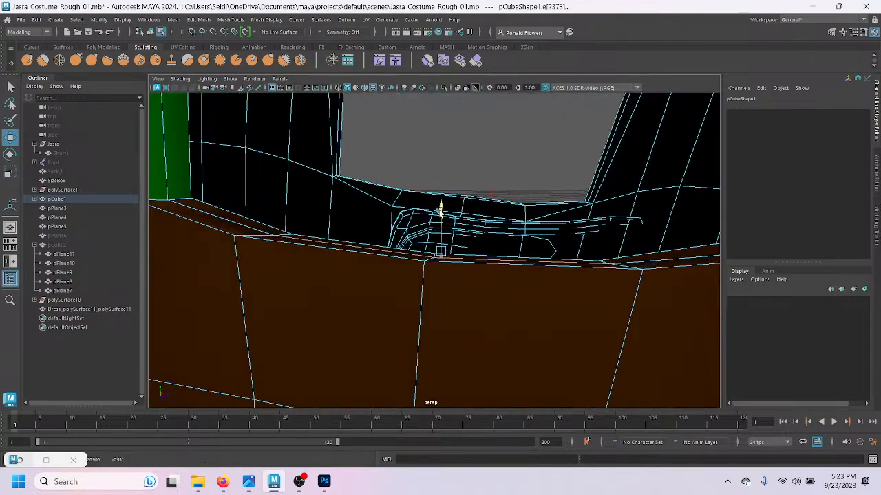
Step: Raise the two outer edges just below the strap's upper rim on the buckle side
scroll(347, 316, "down", 6)
middle_click_drag(469, 340, 466, 375, "alt")
left_click_drag(529, 336, 402, 295, "alt")
left_click_drag(364, 323, 454, 285, "alt")
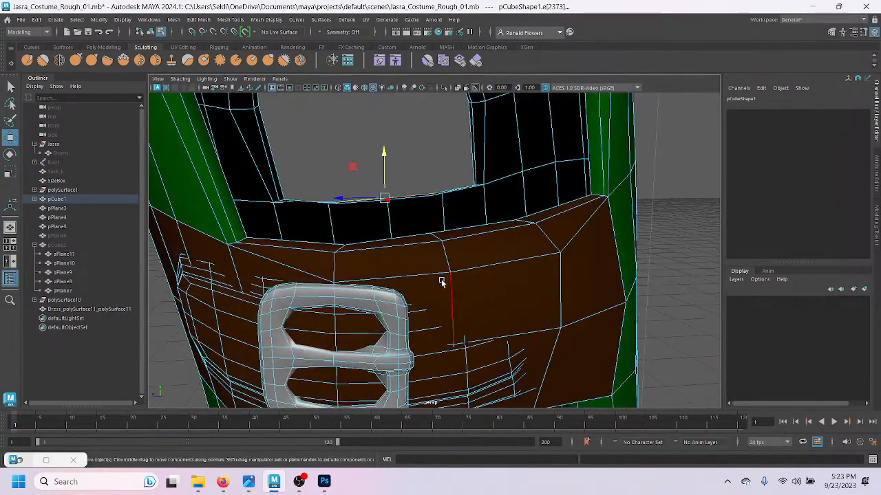
left_click(436, 278)
left_click(493, 274, "shift")
left_click_drag(454, 234, 453, 218)
Step: Shift the raised edge pair above the buckle inward toward the leg
left_click_drag(420, 314, 497, 334, "alt")
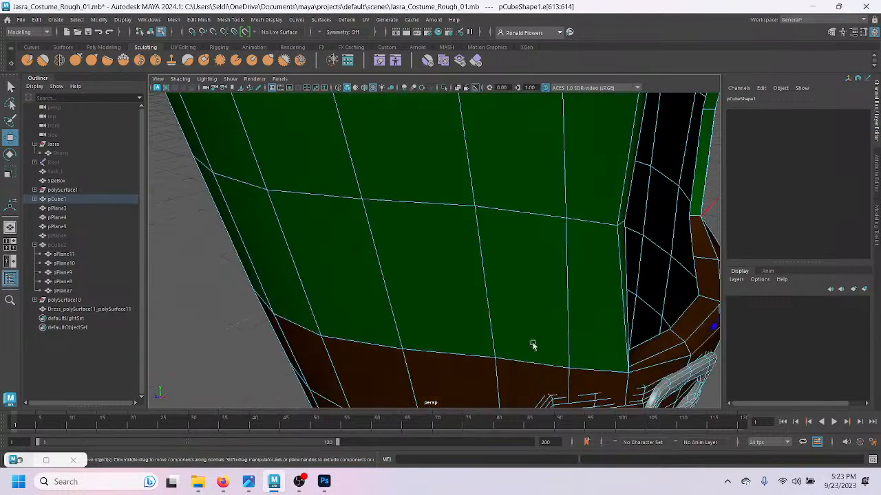
middle_click_drag(593, 348, 489, 318, "alt")
right_click_drag(489, 318, 615, 329, "alt")
middle_click_drag(616, 328, 540, 313, "alt")
left_click_drag(539, 313, 481, 297, "alt")
left_click_drag(509, 236, 496, 234)
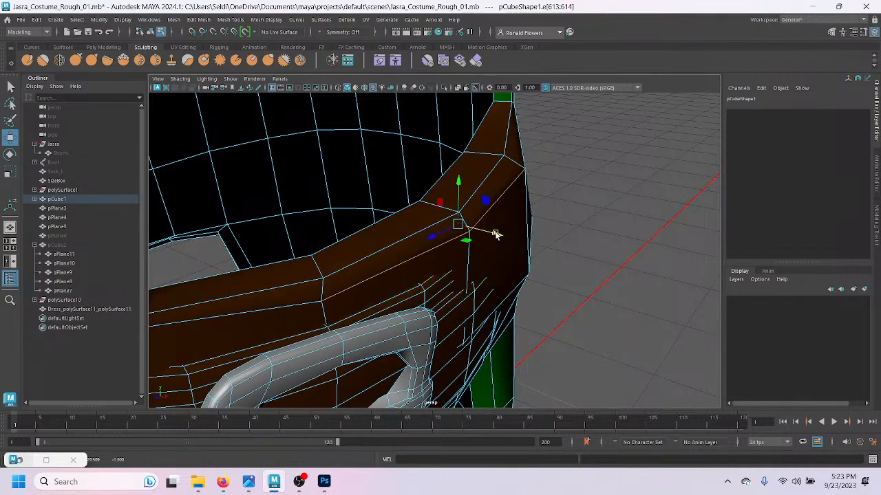
Step: Fine-tune the depth and height of the edge pair along the buckle side's upper rim
left_click(388, 249)
left_click(473, 196, "shift")
left_click_drag(474, 213, 469, 211)
left_click(452, 241)
left_click(497, 211, "shift")
left_click_drag(496, 233, 359, 246)
middle_click_drag(360, 246, 467, 314, "alt")
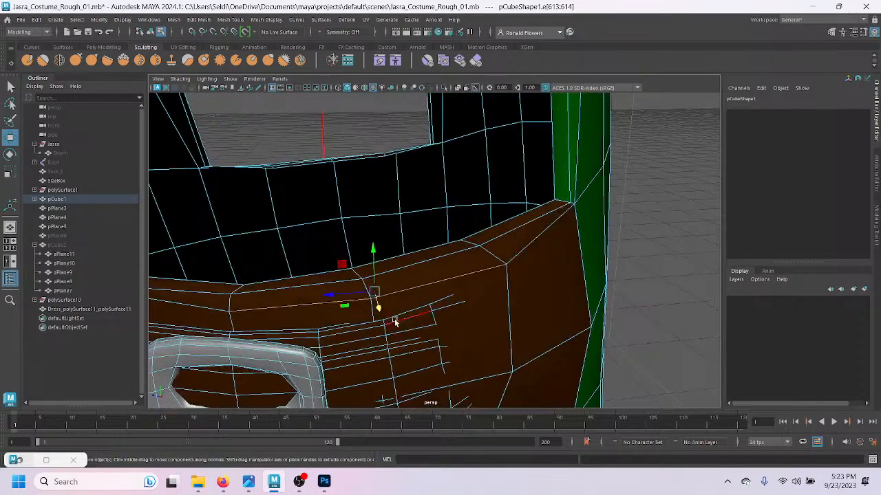
left_click_drag(373, 245, 459, 331, "alt")
right_click_drag(459, 331, 471, 344, "alt")
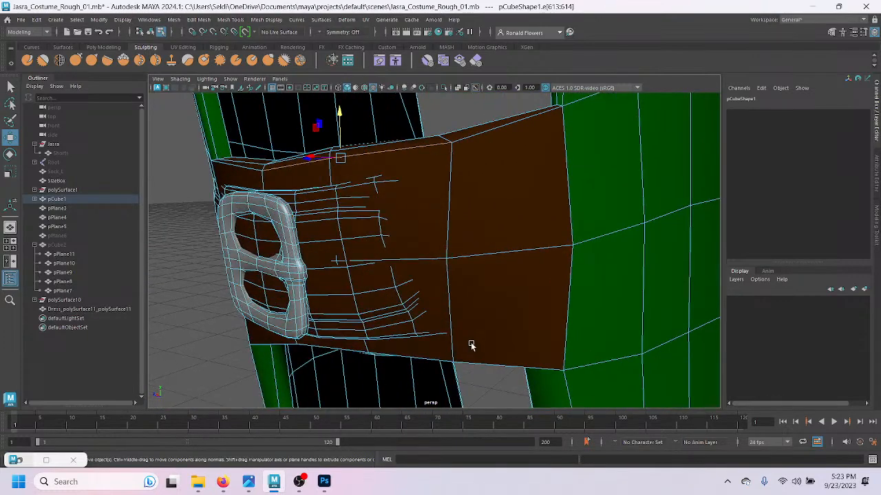
Step: Switch to vertex editing and push the strap vertices behind the buckle flap inward so the flap clears the strap
left_click_drag(474, 343, 480, 270, "alt")
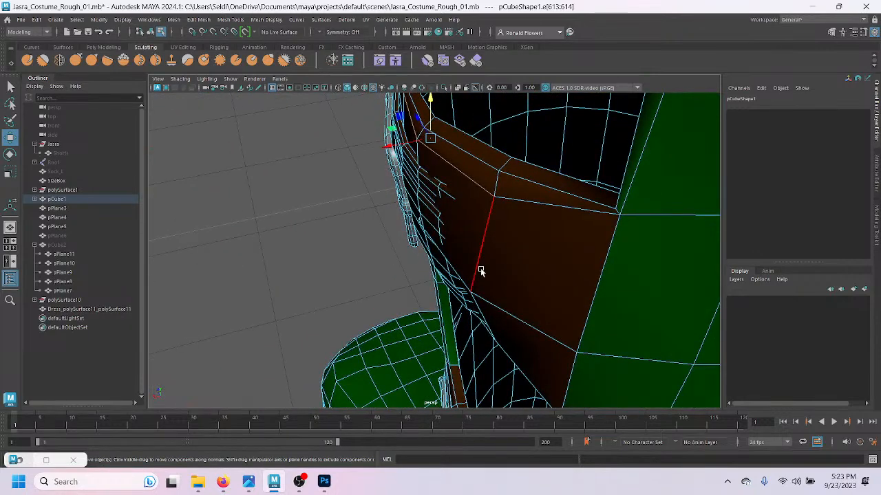
key("F9")
left_click(492, 303)
middle_click_drag(433, 304, 475, 296)
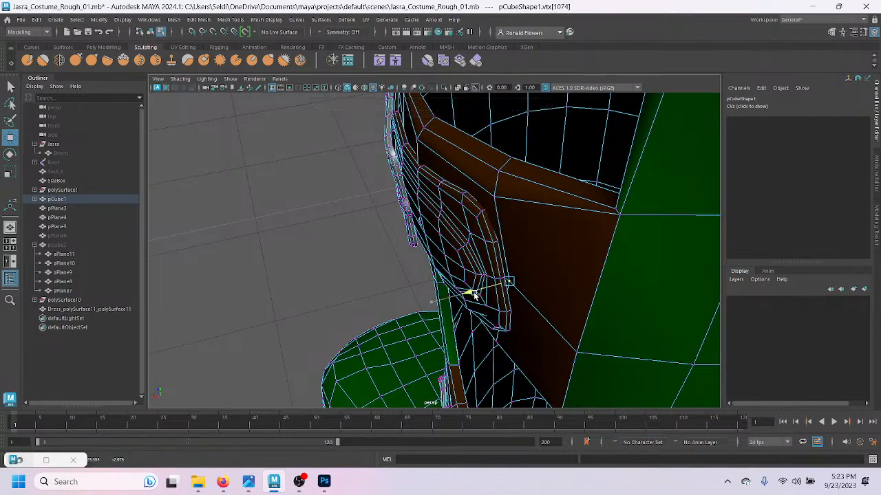
left_click_drag(470, 294, 486, 273, "alt")
left_click(509, 234)
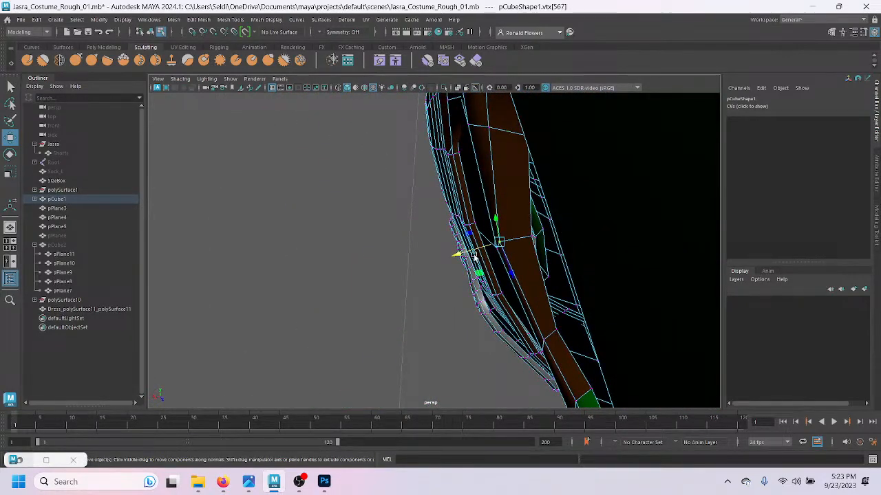
left_click(548, 340)
Step: Raise the lower corner vertex at the tip of the buckle flap
left_click_drag(516, 348, 544, 337, "alt")
left_click(586, 302)
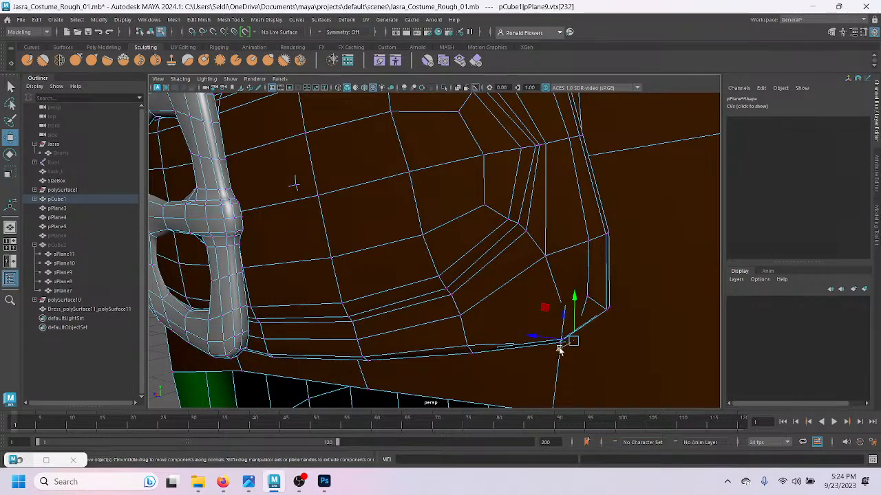
left_click(556, 347)
left_click_drag(560, 311, 559, 290)
left_click_drag(520, 335, 441, 210, "alt")
left_click_drag(484, 316, 461, 324, "alt")
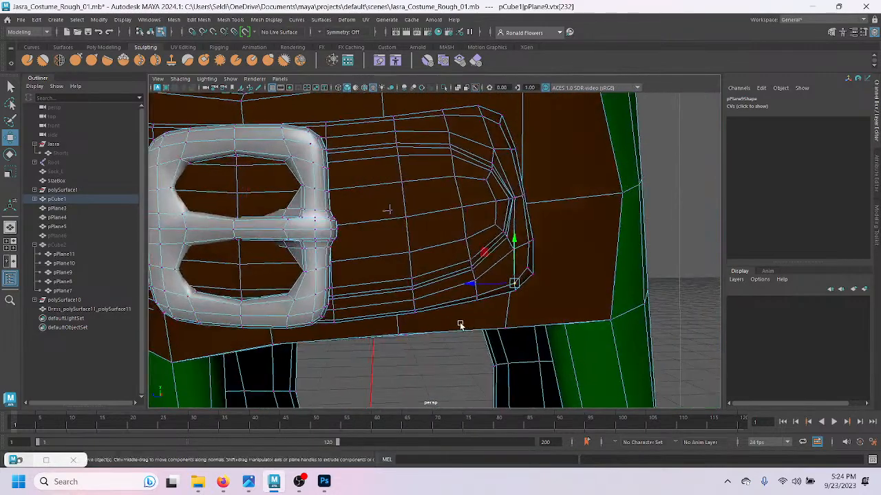
scroll(460, 324, "down", 5)
scroll(460, 324, "up", 3)
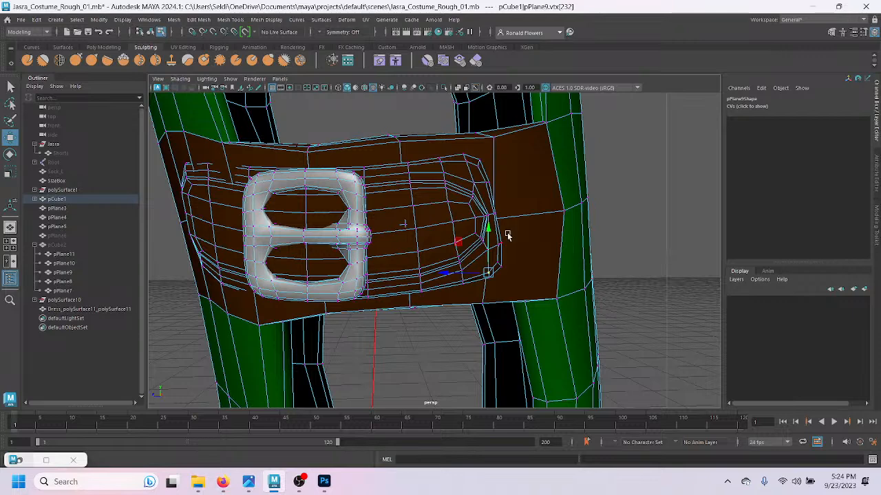
Step: Return to object selection and examine the strap, flap and buckle from several angles
right_click_drag(526, 177, 571, 174)
left_click(621, 198)
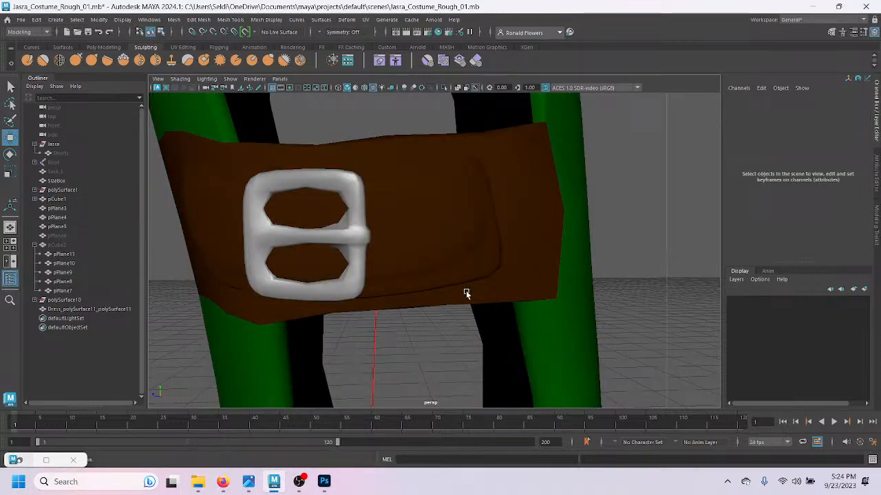
left_click_drag(232, 304, 326, 309, "alt")
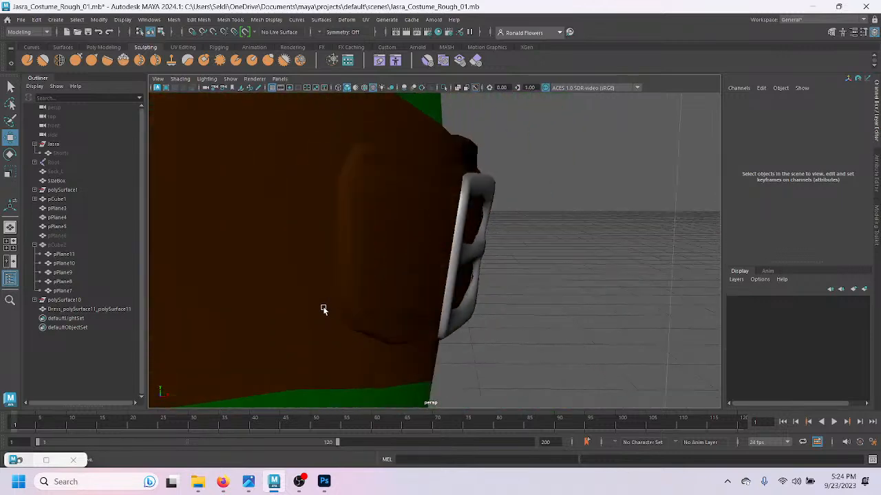
left_click(312, 291)
scroll(293, 280, "down", 5)
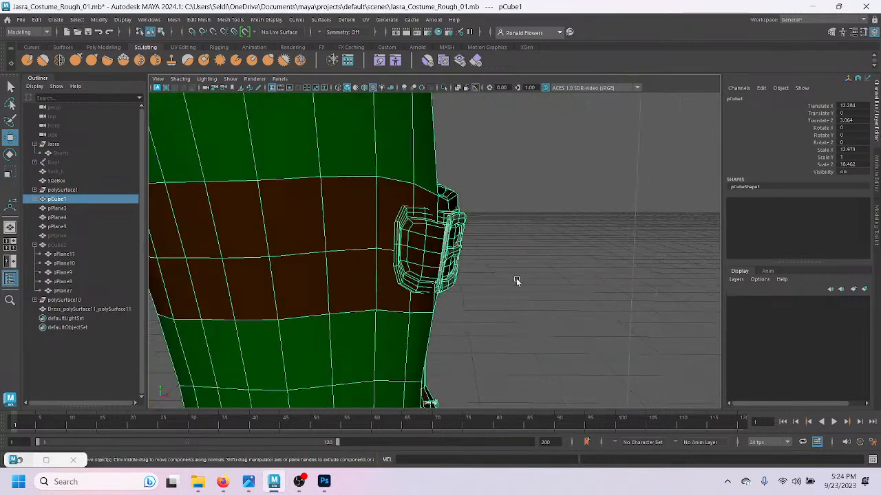
left_click(516, 278)
left_click_drag(496, 292, 442, 304, "alt")
scroll(396, 304, "up", 4)
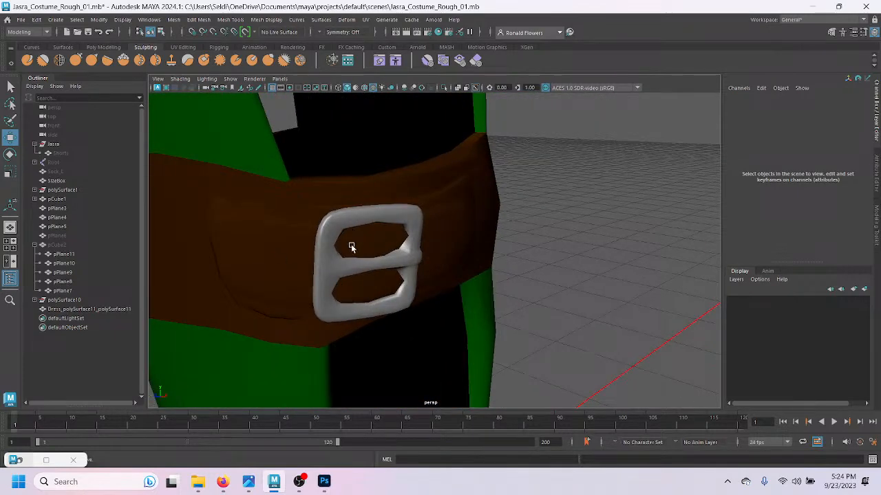
mouse_move(437, 245)
left_mouse_down("alt")
mouse_move(389, 238)
mouse_move(433, 233)
mouse_move(429, 241)
left_mouse_up("alt")
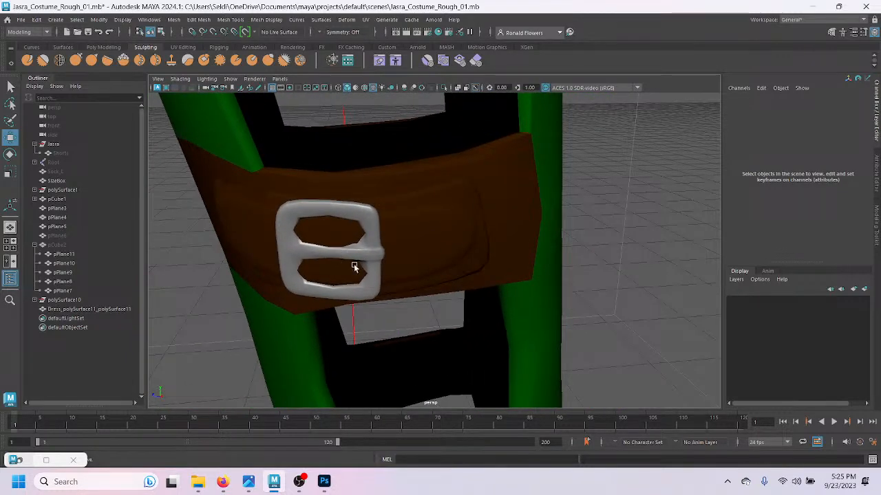
scroll(365, 256, "down", 10)
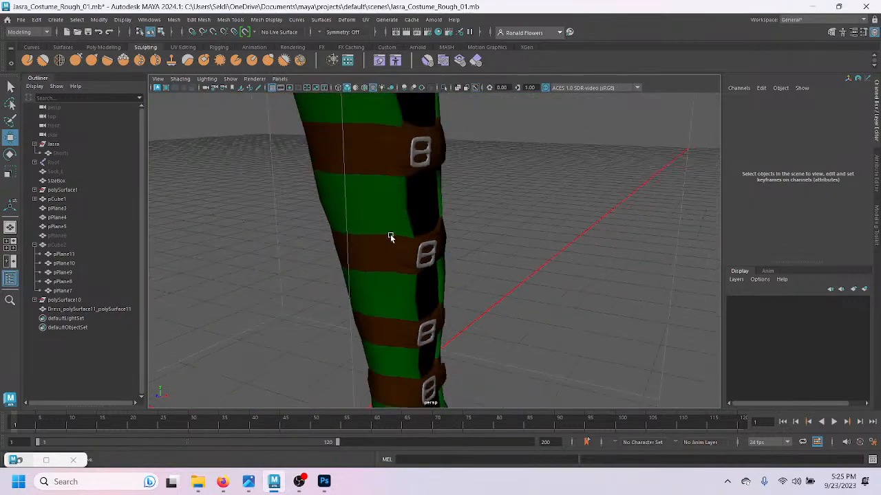
Step: Select the pCube1 mesh and frame the next buckled strap in the side view
scroll(380, 253, "up", 10)
left_click_drag(396, 309, 410, 259, "alt")
left_click(410, 258)
left_click(449, 314)
scroll(446, 300, "up", 2)
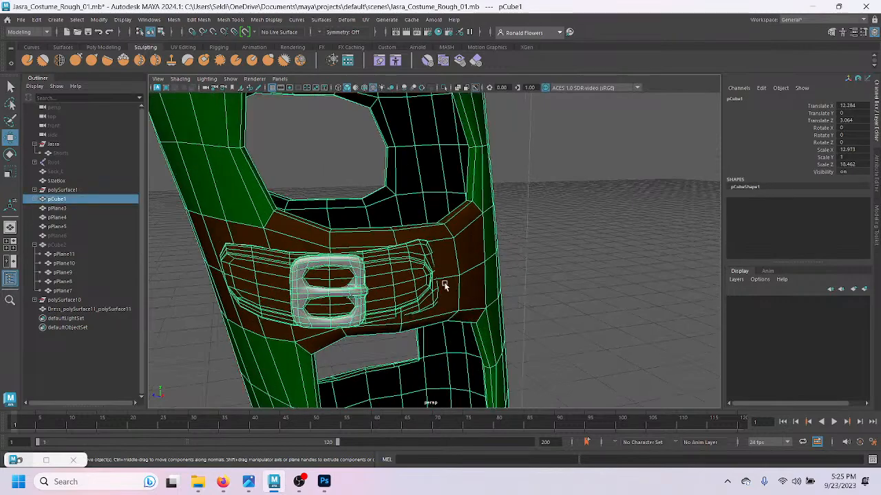
left_click_drag(443, 293, 501, 252, "alt")
key("space")
key("space")
scroll(521, 325, "down", 3)
middle_click_drag(445, 165, 462, 309, "alt")
middle_click_drag(444, 238, 460, 349, "alt")
scroll(449, 275, "up", 2)
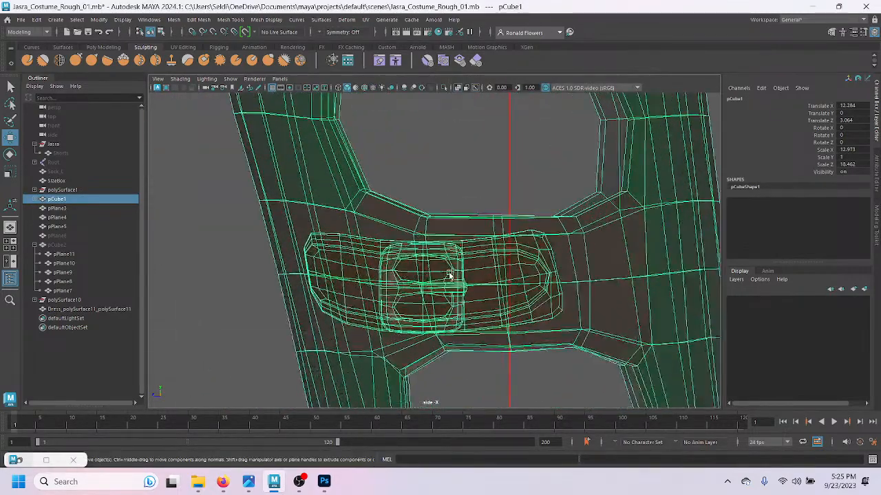
Step: Switch to vertex editing and lower all the vertices along the strap's upper rim toward the top of the buckle flap
key("F9")
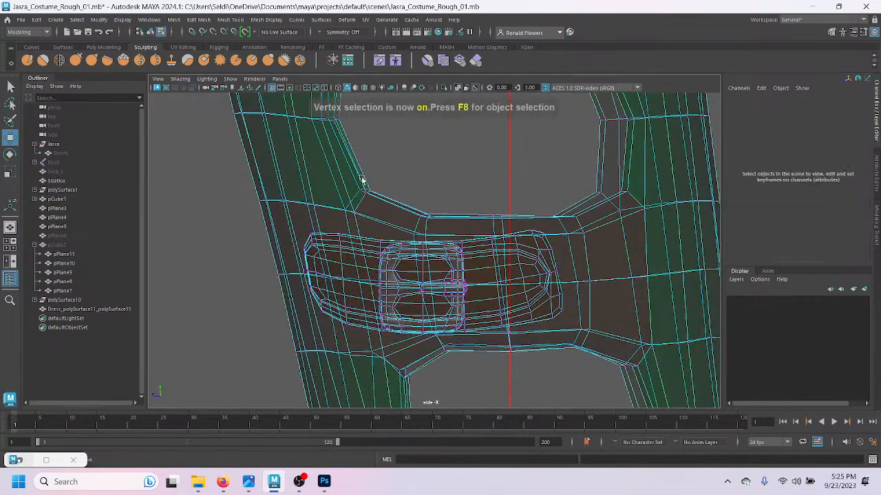
left_click_drag(370, 195, 389, 198)
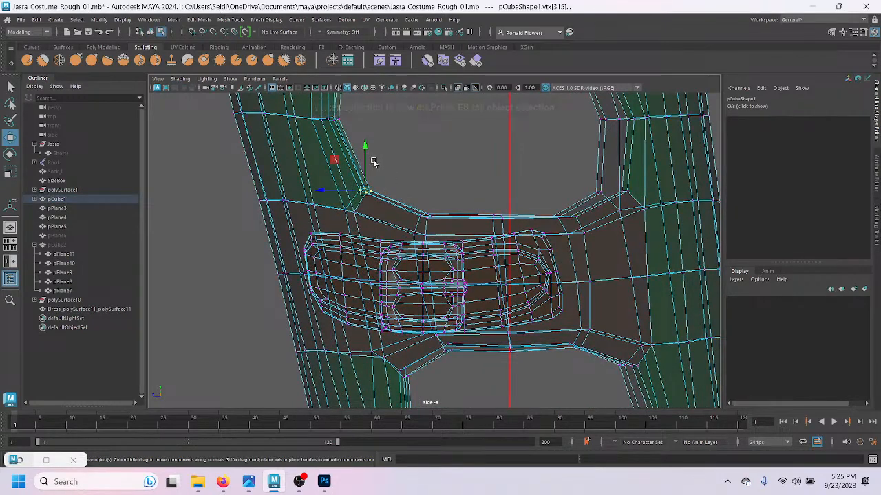
left_click_drag(398, 183, 451, 227, "shift")
left_click_drag(468, 195, 588, 224, "shift")
left_click_drag(583, 169, 634, 206, "shift")
left_click_drag(493, 158, 489, 177)
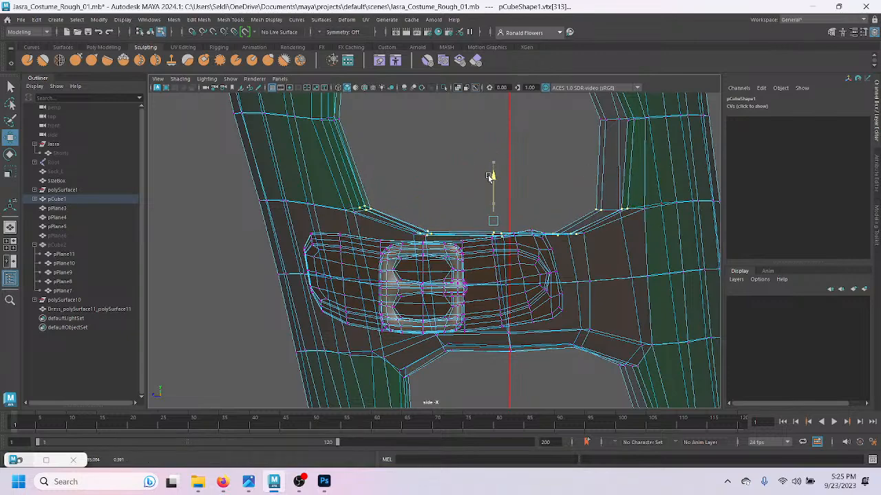
left_click(436, 167)
Step: Raise all the vertices along the strap's lower rim toward the underside of the buckle
middle_click_drag(442, 338, 329, 271, "alt")
left_click(374, 295)
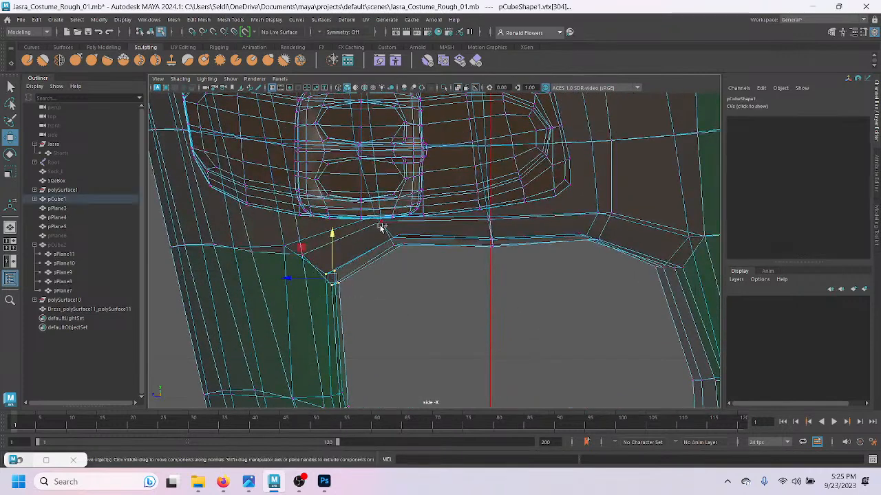
left_click_drag(421, 267, 423, 267, "shift")
left_click_drag(499, 253, 499, 254, "shift")
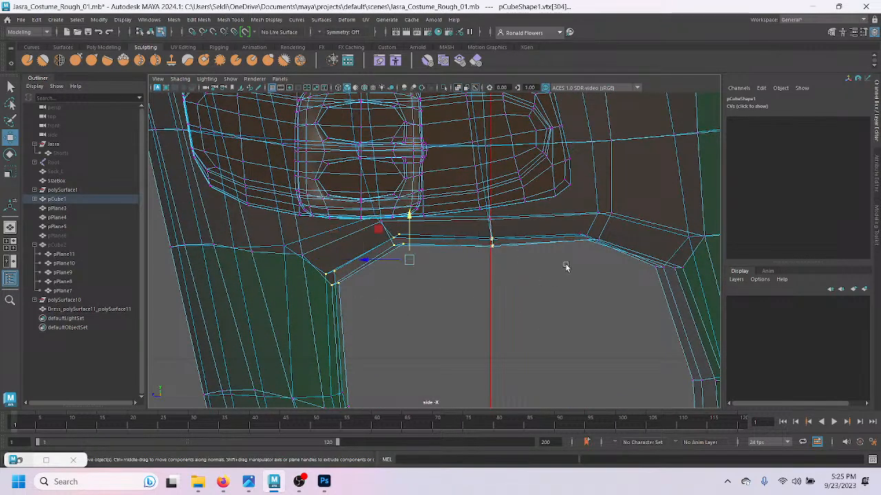
left_click_drag(572, 224, 677, 301, "shift")
left_click_drag(504, 216, 505, 198)
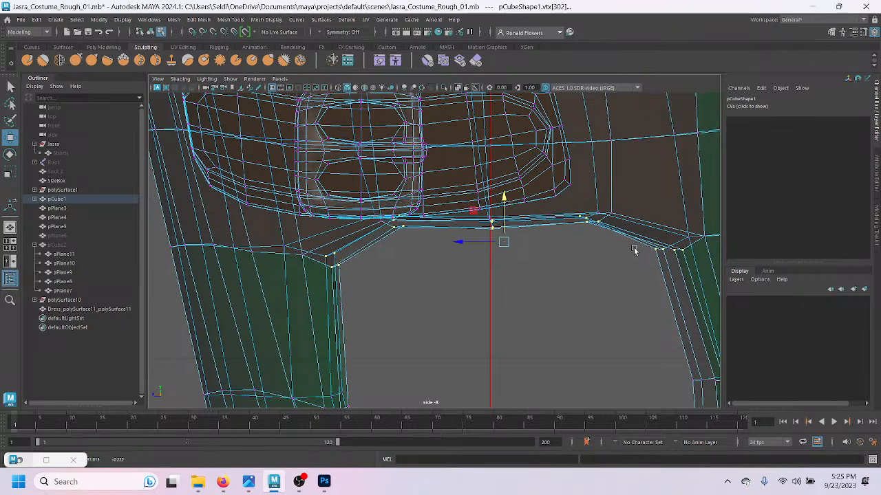
Step: Raise the corner vertices at both ends of the strap's lower rim to flatten its curve
left_click_drag(653, 237, 693, 277)
left_click_drag(677, 217, 677, 205)
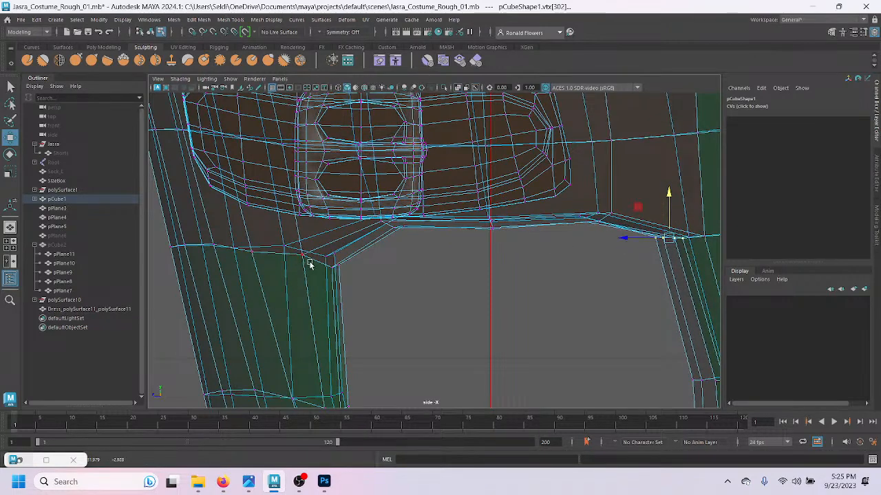
left_click_drag(361, 282, 330, 230)
left_click(403, 270)
Step: Return to the perspective view and examine the reshaped strap's upper and lower rims around the buckle
key("space")
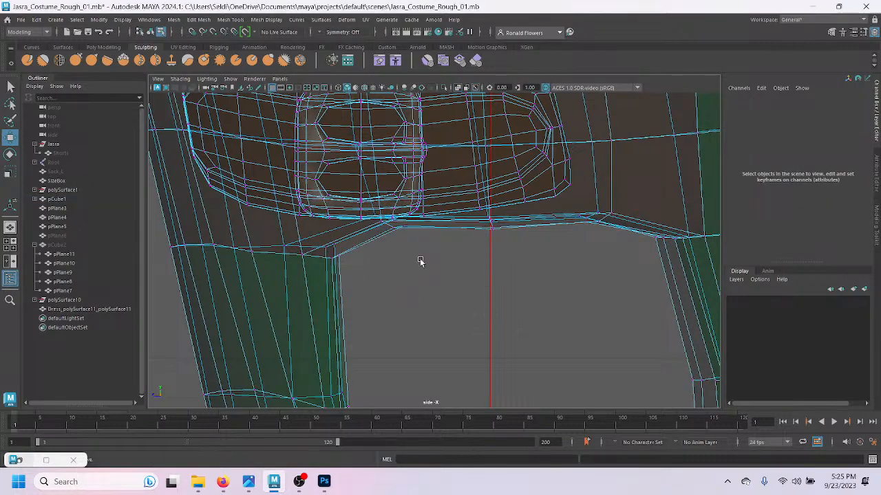
key("space")
scroll(452, 342, "up", 3)
left_click_drag(453, 341, 419, 337, "alt")
scroll(401, 152, "down", 2)
middle_click_drag(431, 399, 399, 171, "alt")
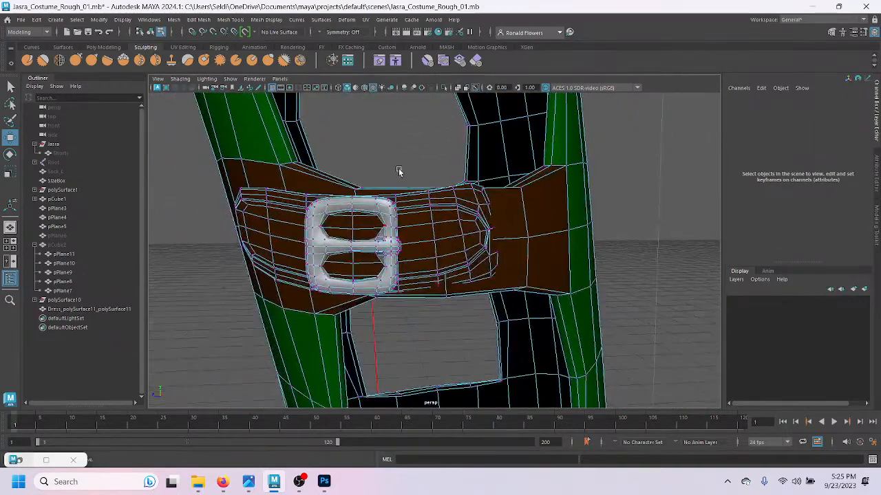
scroll(396, 204, "up", 3)
left_click_drag(369, 214, 346, 211, "alt")
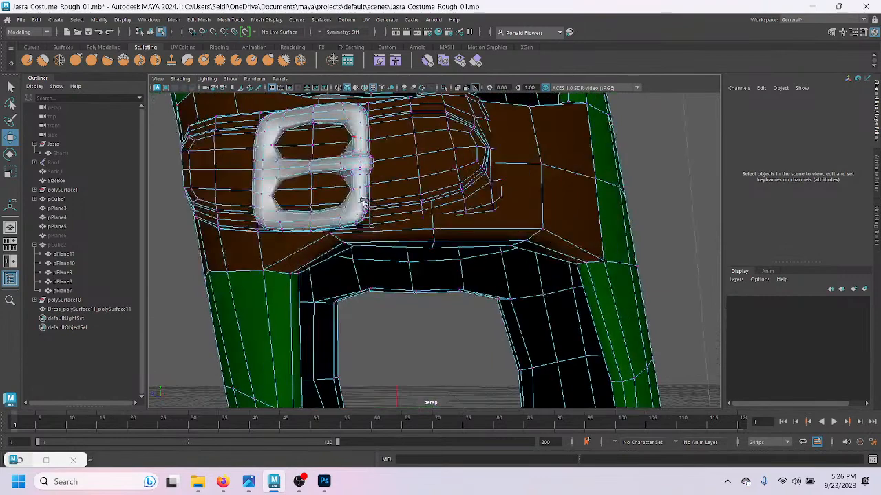
Step: Save the costume scene and return to the middle buckled strap on the leg piece
scroll(346, 211, "down", 6)
key("ctrl+s")
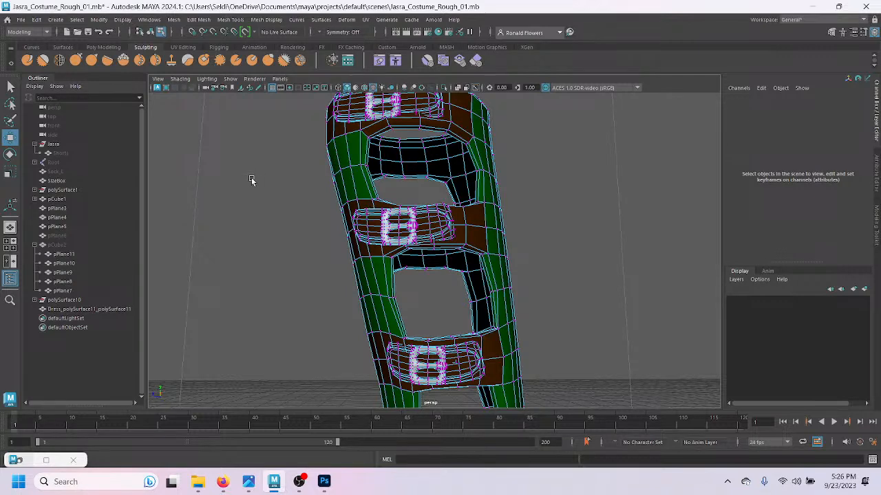
right_click_drag(341, 228, 481, 230, "alt")
mouse_move(324, 228)
left_mouse_down("alt")
mouse_move(334, 248)
mouse_move(331, 231)
left_mouse_up("alt")
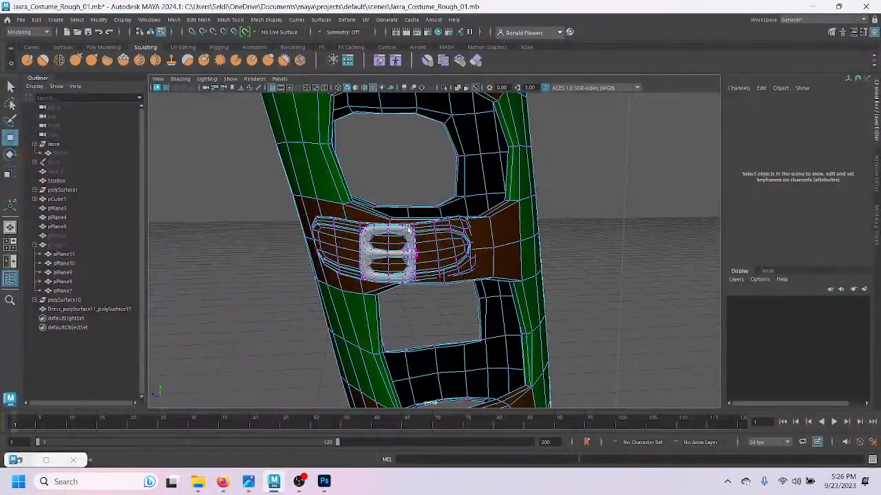
Step: Switch to edge editing and raise the corner edge where the strap's lower rim meets the green side panel
mouse_move(429, 271)
left_mouse_down("alt")
mouse_move(465, 232)
mouse_move(530, 226)
mouse_move(452, 236)
mouse_move(436, 233)
mouse_move(418, 208)
mouse_move(452, 261)
left_mouse_up("alt")
key("space")
key("space")
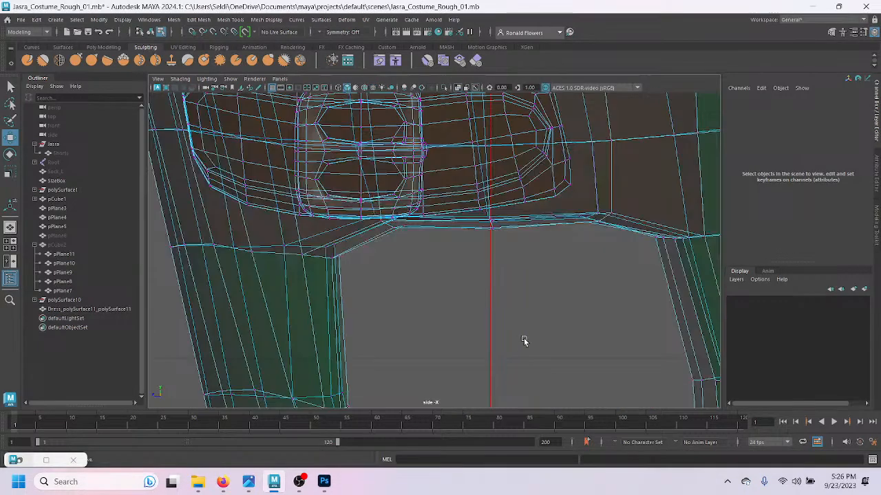
key("space")
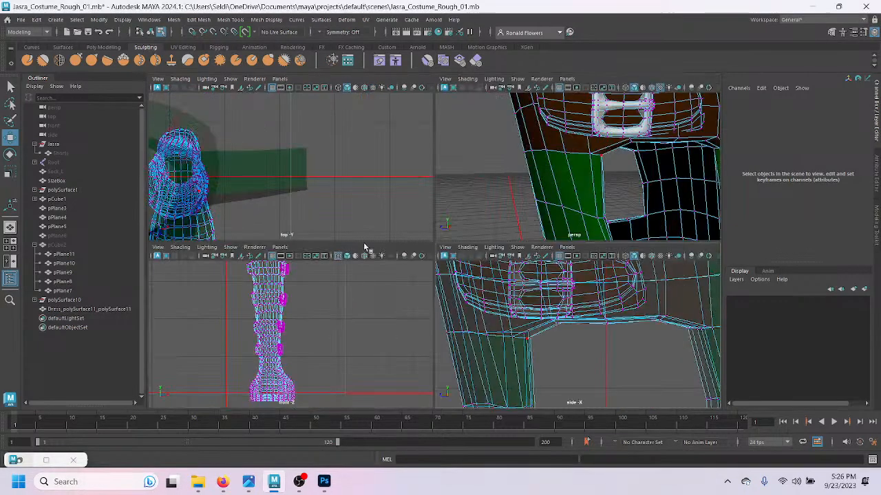
key("space")
left_click_drag(509, 220, 499, 215, "alt")
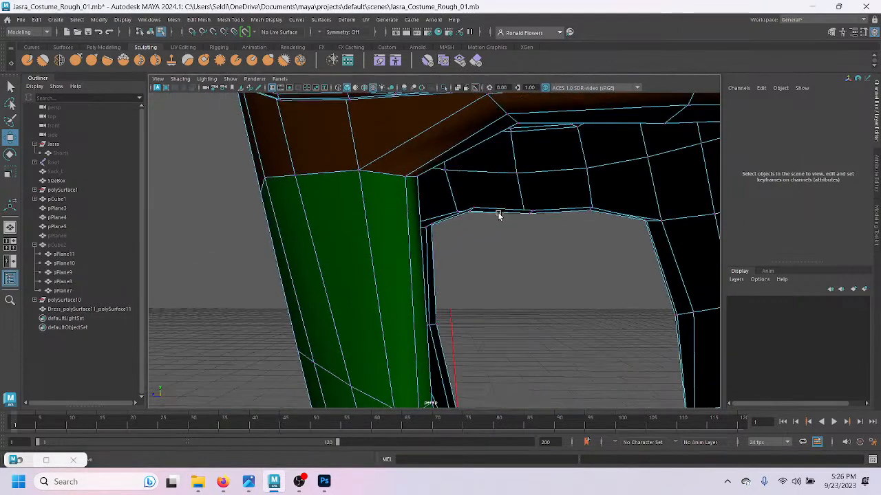
key("F10")
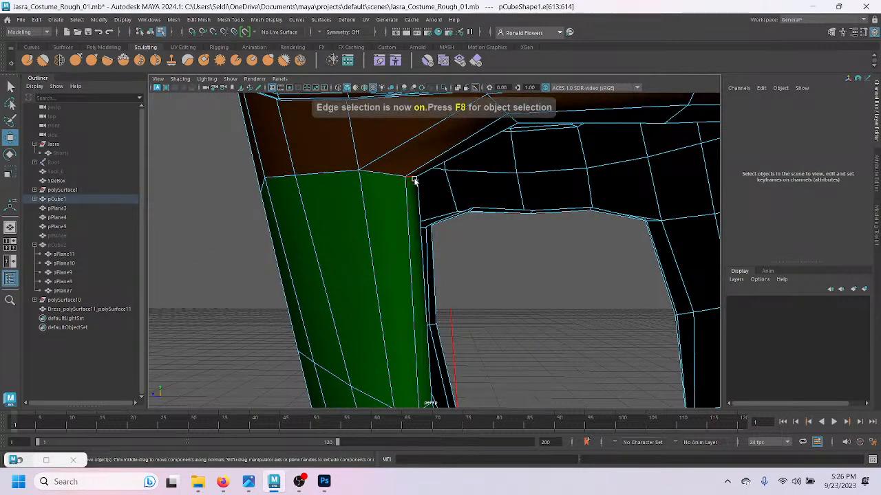
left_click(363, 203)
left_click_drag(409, 145, 409, 131)
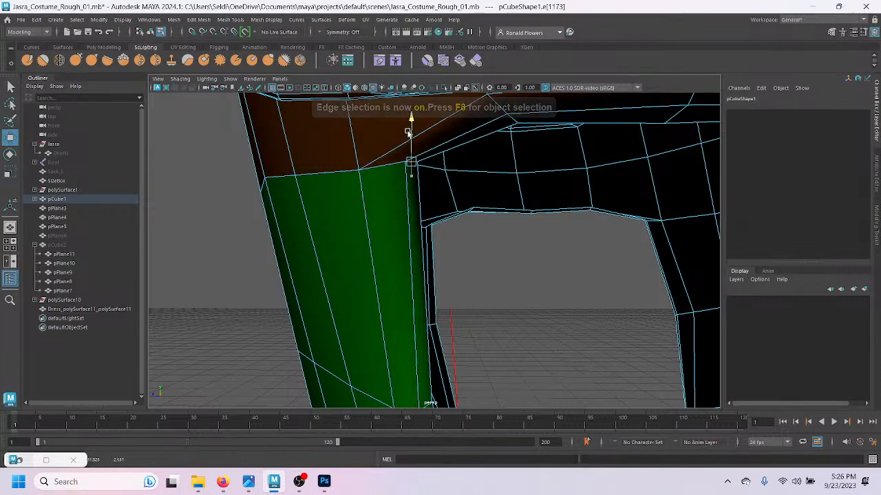
Step: Switch to vertex editing and adjust the vertices on the strap's lower rim beneath the pointed end of the flap
scroll(395, 174, "down", 2)
left_click(527, 141)
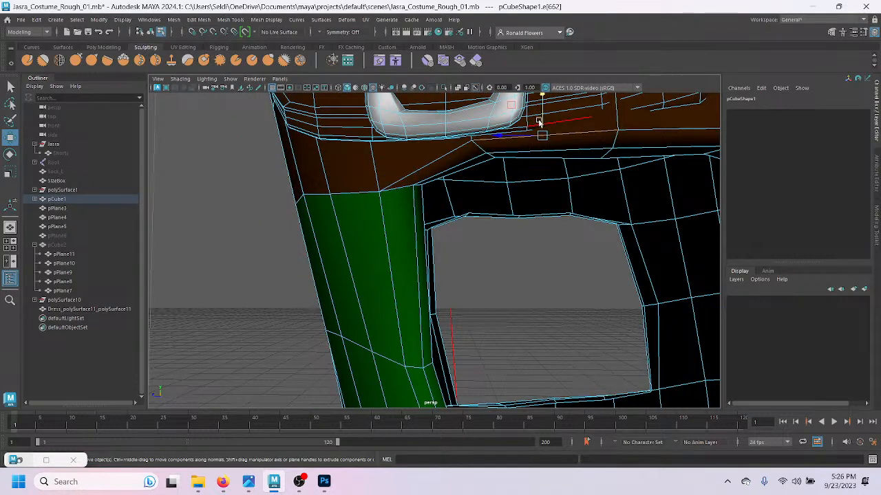
left_click_drag(592, 163, 424, 204, "alt")
left_click(444, 163)
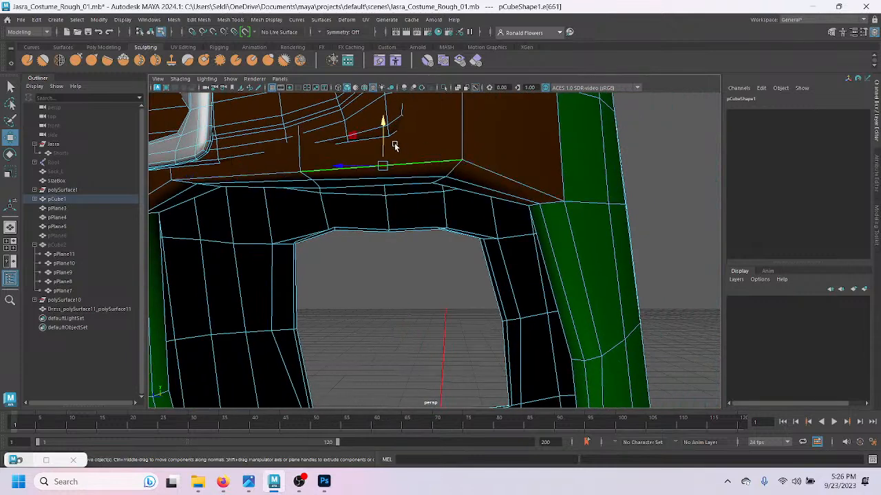
key("F9")
left_click(460, 163)
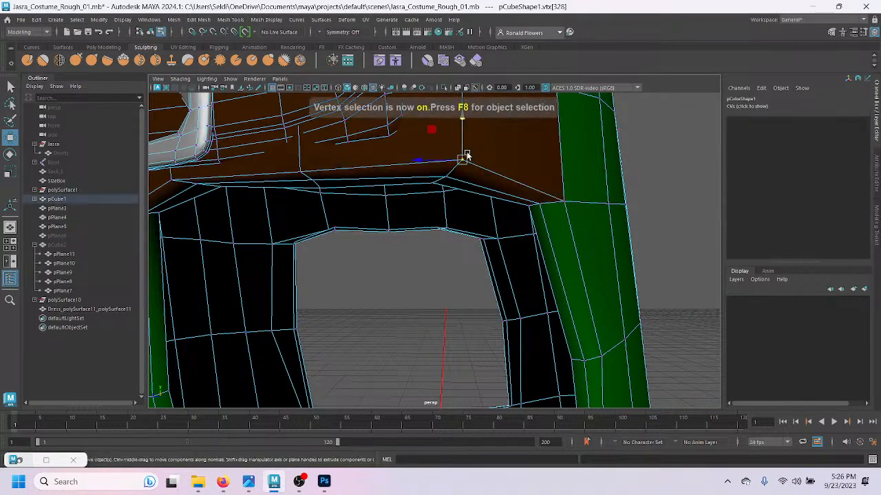
left_click_drag(337, 191, 357, 185, "alt")
left_click_drag(303, 165, 321, 184)
Step: Adjust individual vertices along the strap's rim around the buckle
left_click(335, 227)
left_click_drag(299, 228, 344, 260)
left_click(358, 228)
left_click(394, 240)
left_click(435, 243)
left_click_drag(308, 232, 355, 228, "alt")
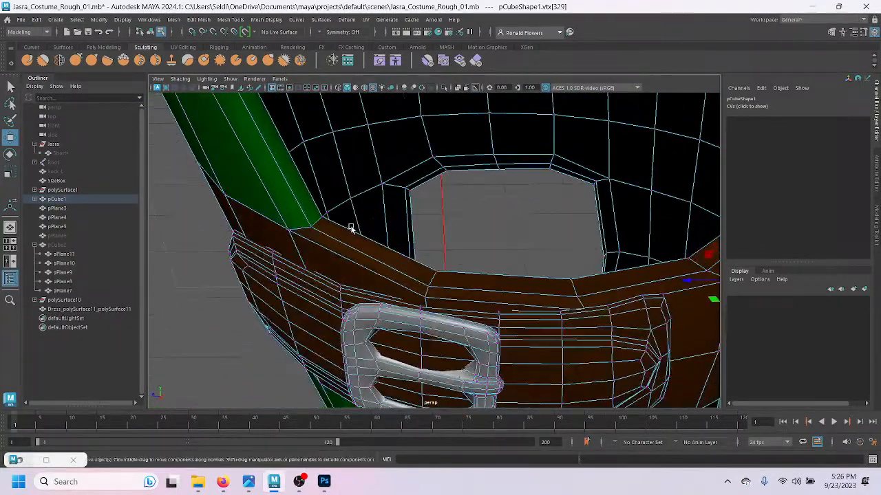
Step: Lower the corner vertices where the green panel's inner edge meets the strap's upper rim and shift them toward the buckle
left_click(287, 232)
left_click_drag(288, 235, 339, 238, "alt")
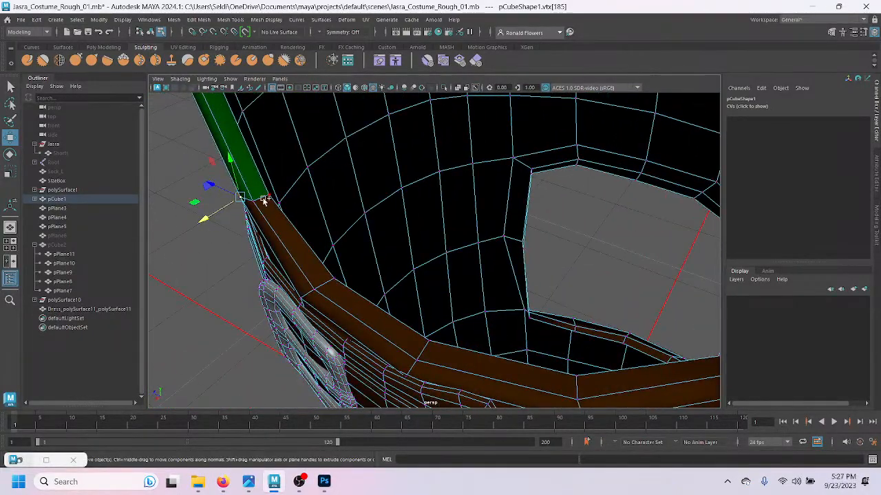
left_click_drag(265, 201, 337, 194, "alt")
left_click_drag(364, 147, 356, 177)
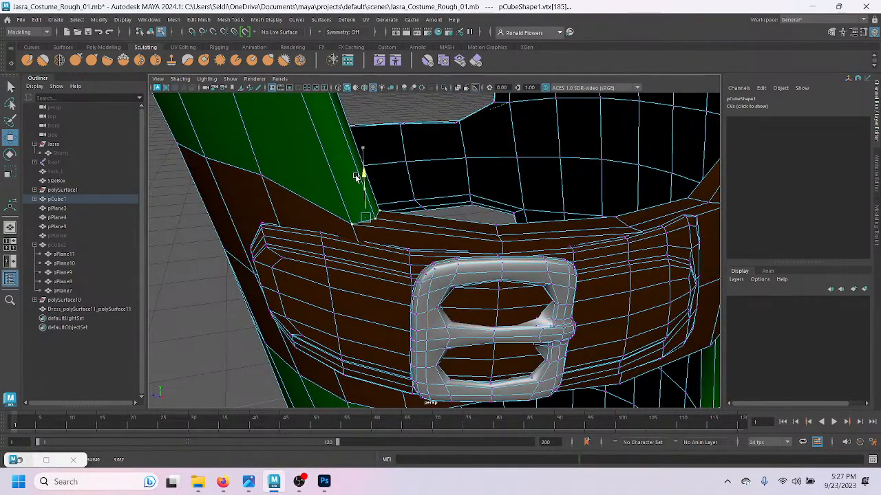
left_click_drag(331, 219, 376, 228)
left_click_drag(408, 253, 423, 265, "alt")
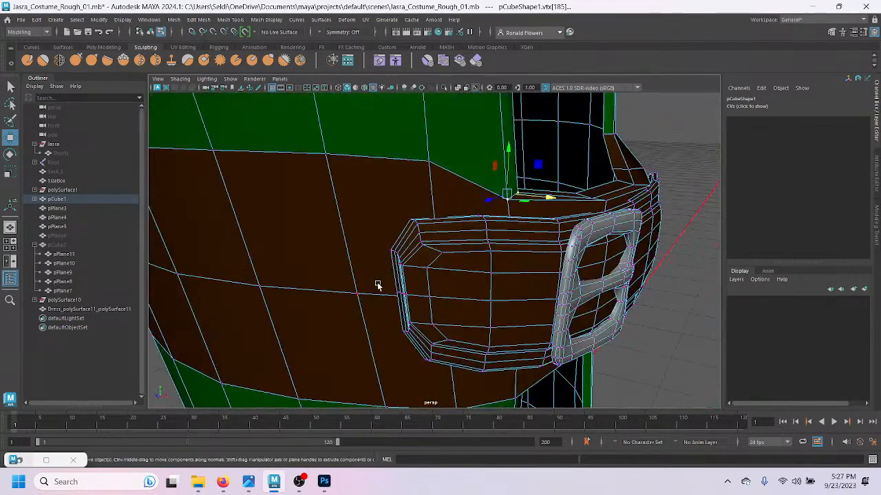
scroll(375, 277, "down", 5)
scroll(375, 276, "up", 5)
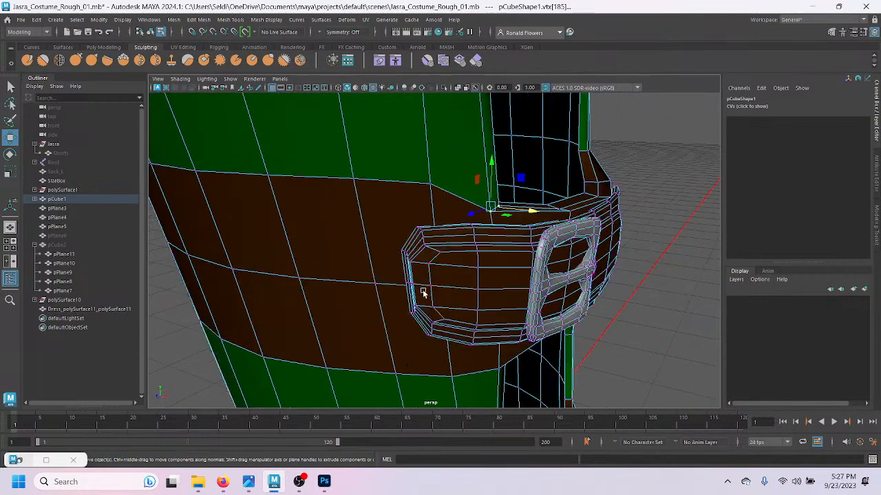
left_click_drag(431, 280, 485, 262, "alt")
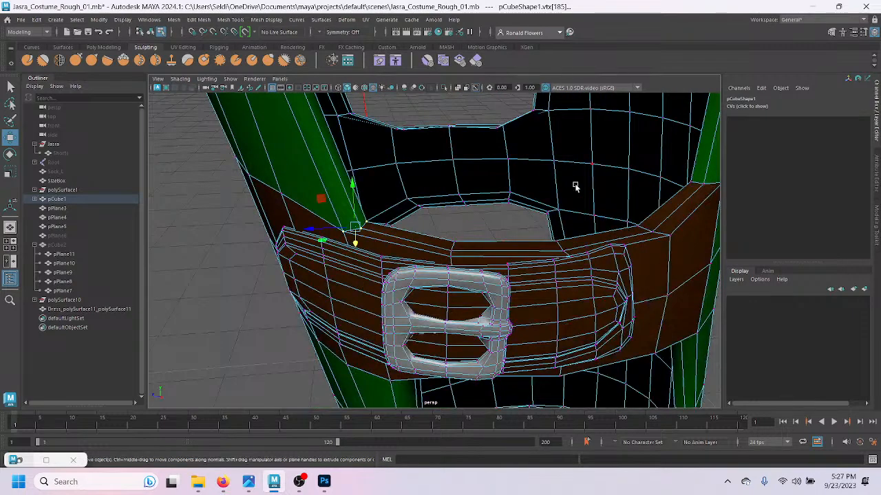
Step: Select the row of vertices along the strap's upper border around the green side panel and lower it
left_click_drag(410, 215, 414, 280, "alt")
left_click(378, 181)
left_click_drag(378, 180, 324, 250, "alt")
scroll(349, 218, "down", 2)
double_click(330, 260, "shift")
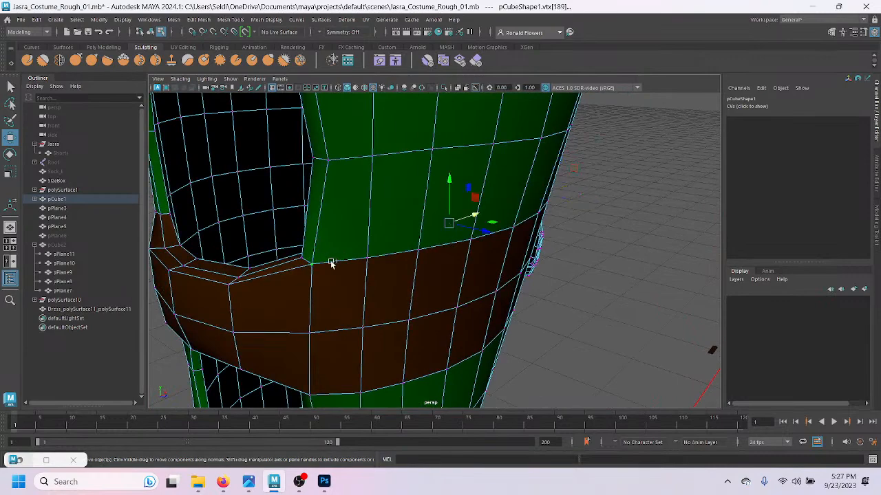
left_click_drag(472, 182, 473, 198)
left_click_drag(517, 293, 381, 289, "alt")
Step: Fine-tune the height of the upper border's vertex row and shift it slightly toward the buckle
middle_click_drag(354, 244, 473, 302, "alt")
left_click_drag(313, 180, 312, 177)
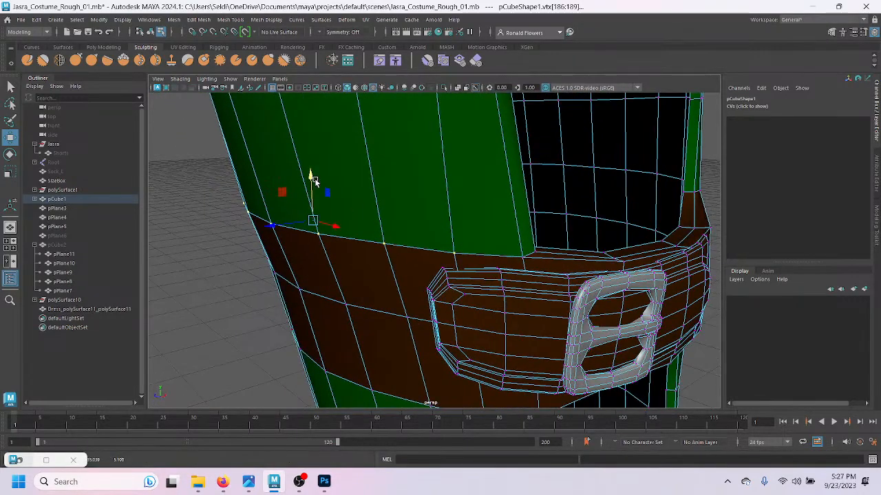
left_click_drag(280, 227, 287, 228)
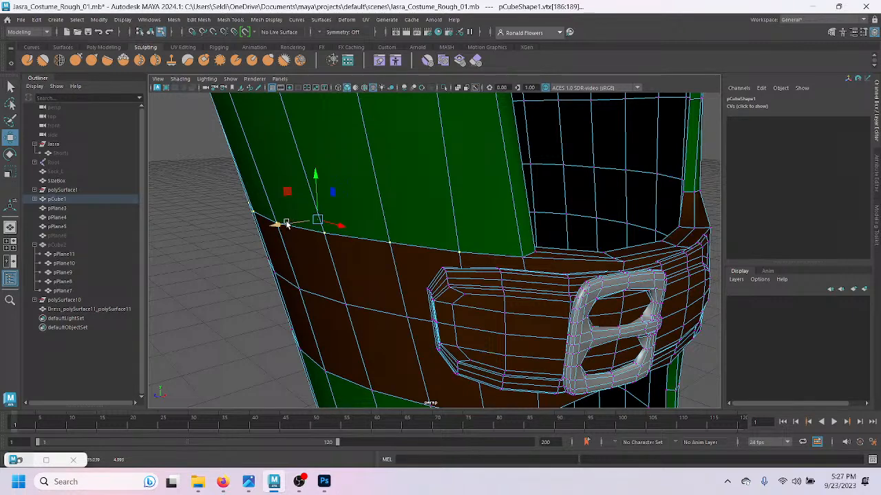
scroll(389, 259, "down", 2)
scroll(413, 271, "up", 1)
left_click_drag(458, 294, 419, 296, "alt")
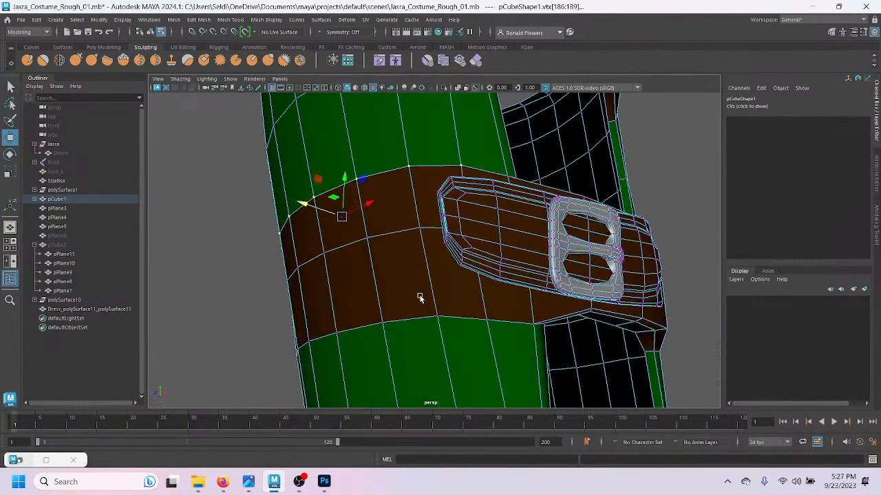
Step: Select the row of vertices along the strap's lower border around the green side panel and raise it
left_click(518, 315)
left_click_drag(518, 315, 379, 337, "alt")
double_click(309, 339, "shift")
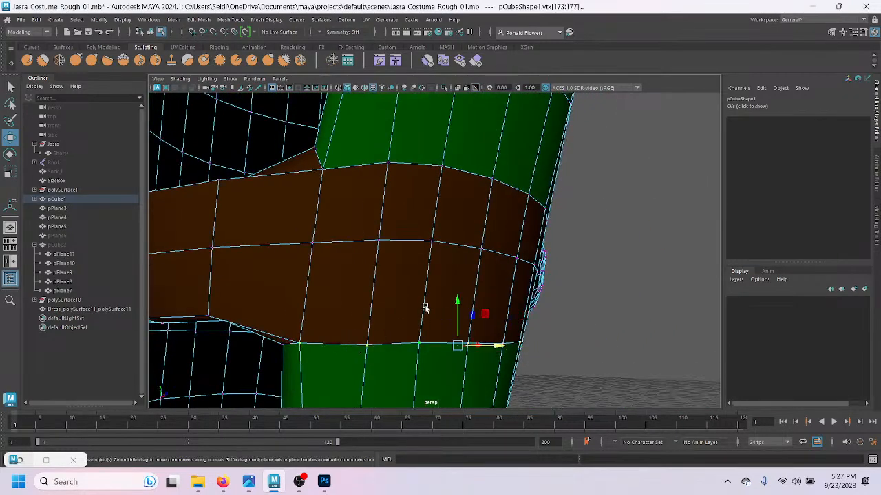
left_click_drag(460, 303, 460, 285)
left_click_drag(573, 298, 379, 285, "alt")
Step: Raise the corner vertices where the strap's lower rim meets the green panel beneath the buckle
scroll(455, 346, "up", 2)
left_click_drag(455, 346, 425, 333, "alt")
left_click(427, 334)
left_click_drag(464, 354, 451, 348, "alt")
left_click(407, 313)
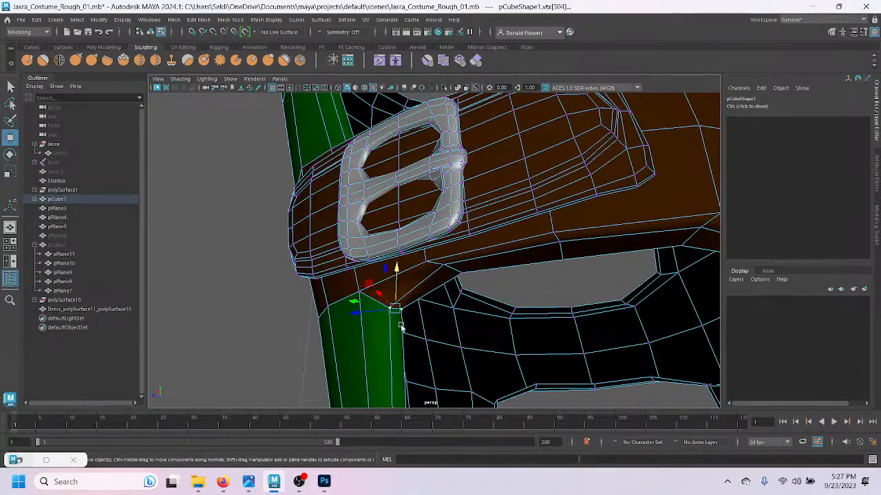
left_click_drag(393, 277, 393, 255)
left_click_drag(352, 300, 357, 269, "alt")
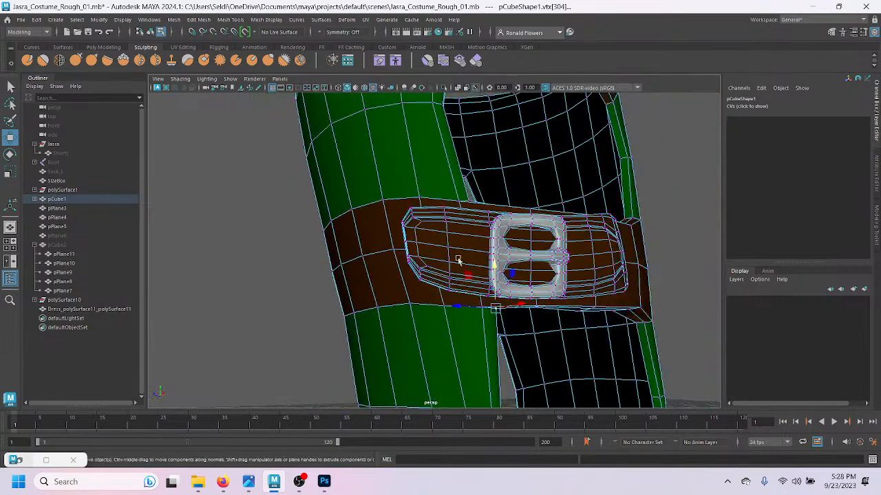
Step: Raise the corner vertices of the strap's lower rim at the green panel beyond the flap's pointed end
scroll(571, 324, "up", 3)
middle_click_drag(571, 324, 373, 262, "alt")
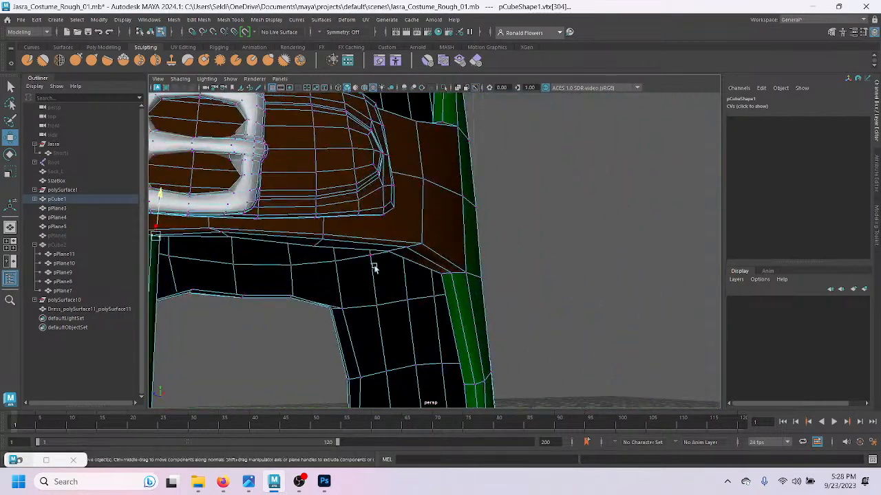
mouse_move(424, 291)
left_mouse_down("alt")
mouse_move(340, 288)
mouse_move(417, 288)
left_mouse_up("alt")
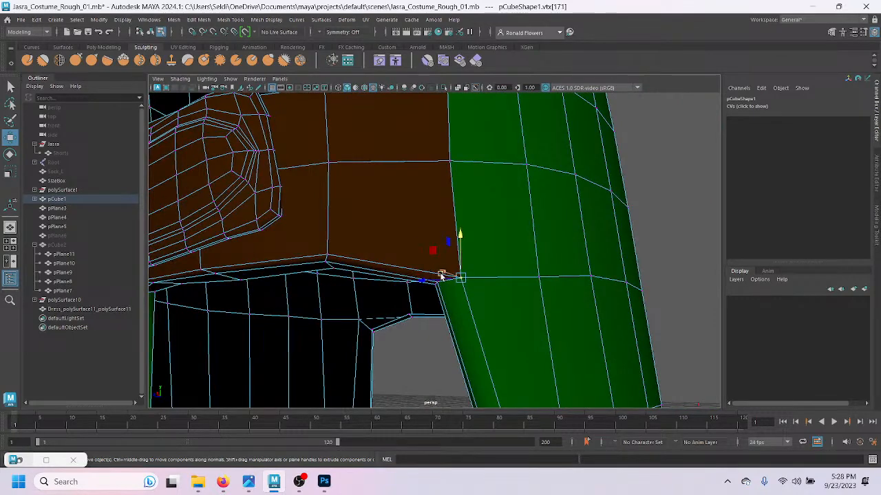
left_click(449, 282)
left_click_drag(490, 308, 442, 298, "alt")
left_click(448, 295, "shift")
left_click_drag(461, 261, 459, 256)
scroll(458, 293, "down", 5)
left_click_drag(457, 293, 437, 311, "alt")
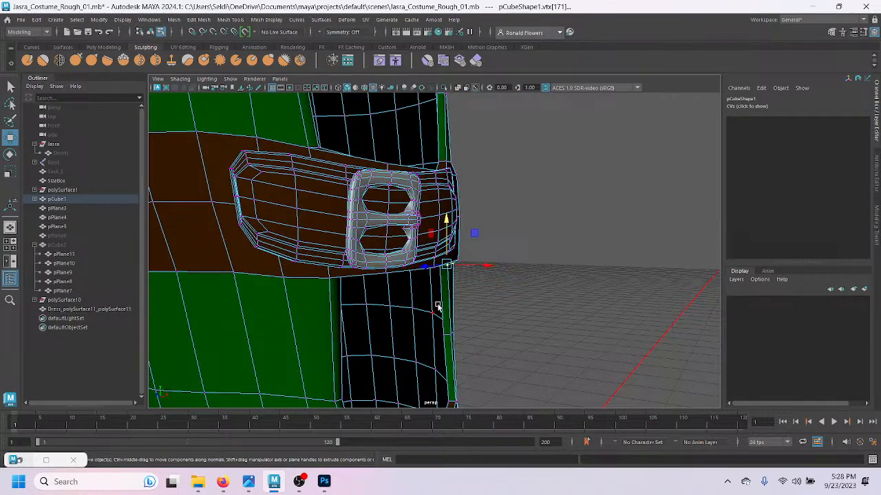
Step: Lower the inner corner vertices where the strap's upper rim meets the green panel, level with the strap's upper border
scroll(244, 302, "down", 5)
left_click_drag(269, 291, 415, 264, "alt")
scroll(415, 263, "up", 5)
middle_click_drag(415, 263, 335, 274, "alt")
left_click_drag(334, 273, 418, 279, "alt")
left_click_drag(471, 268, 410, 332, "alt")
left_click(418, 310)
key("q")
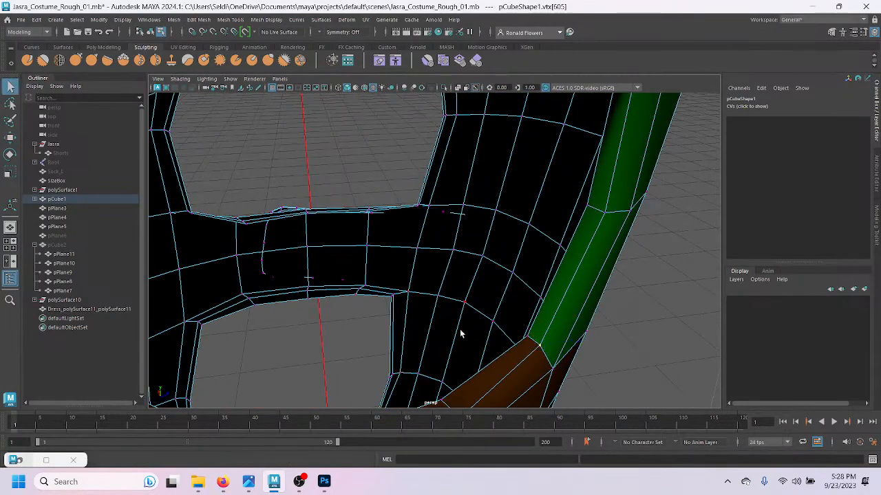
left_click_drag(496, 363, 343, 308, "alt")
key("w")
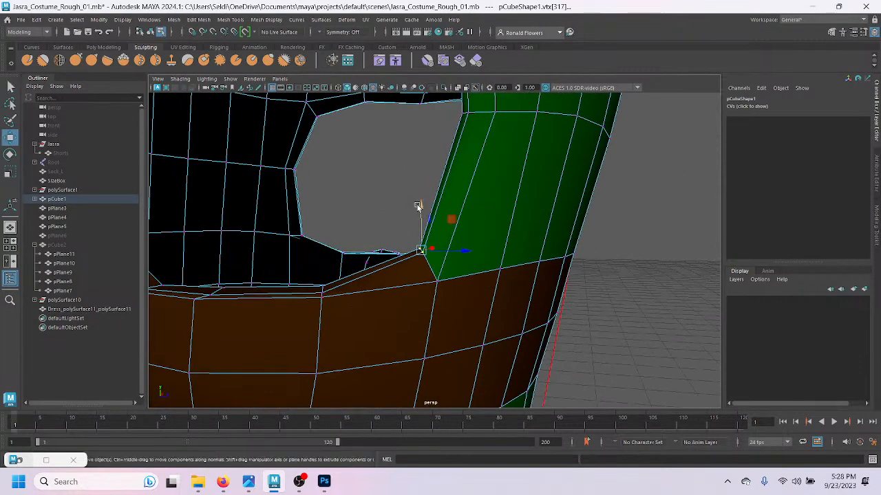
left_click_drag(419, 204, 423, 234)
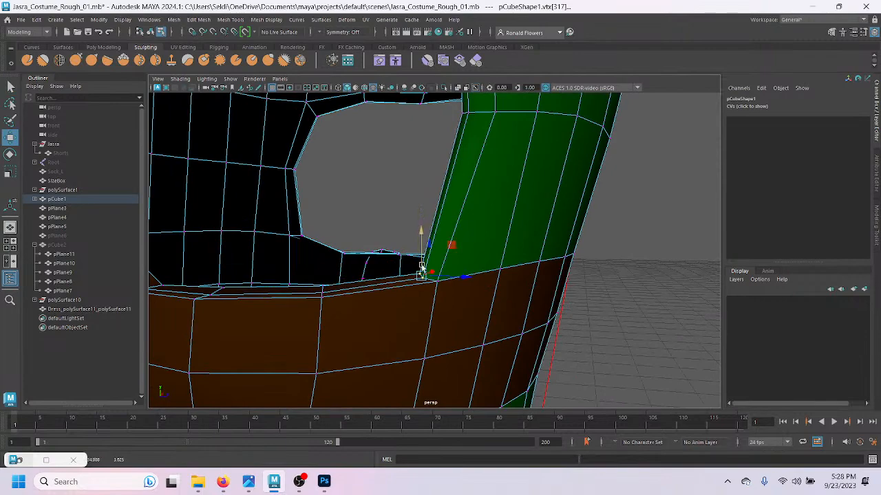
Step: Select the corner vertices at the opposite end of the strap's upper rim and lower them slightly
left_click_drag(286, 299, 365, 299, "alt")
left_click(361, 300)
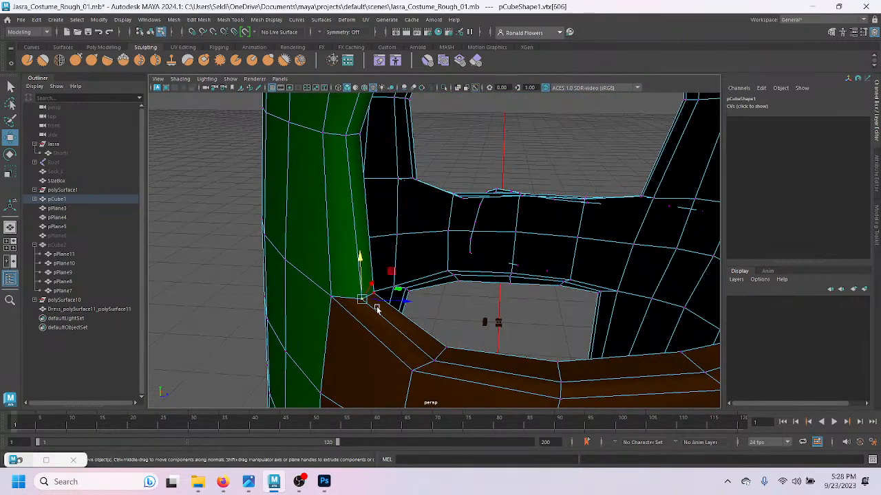
key("q")
left_click_drag(487, 310, 467, 303, "alt")
key("w")
left_click_drag(447, 191, 447, 196)
left_click_drag(471, 231, 428, 198)
Step: Switch to edge editing and move the corner edge below the strap outward, narrowing the top of the green panel
left_click_drag(452, 290, 384, 253, "alt")
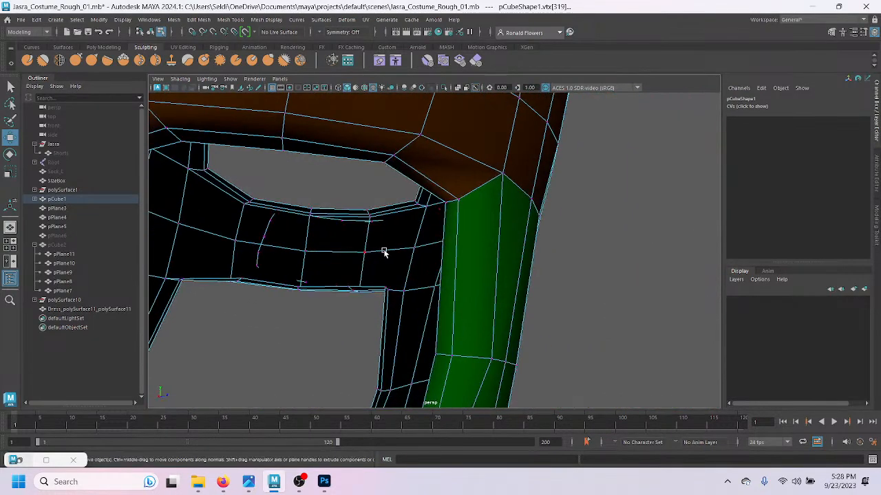
key("F10")
left_click(444, 216)
left_click(486, 258)
left_click_drag(496, 205, 518, 202)
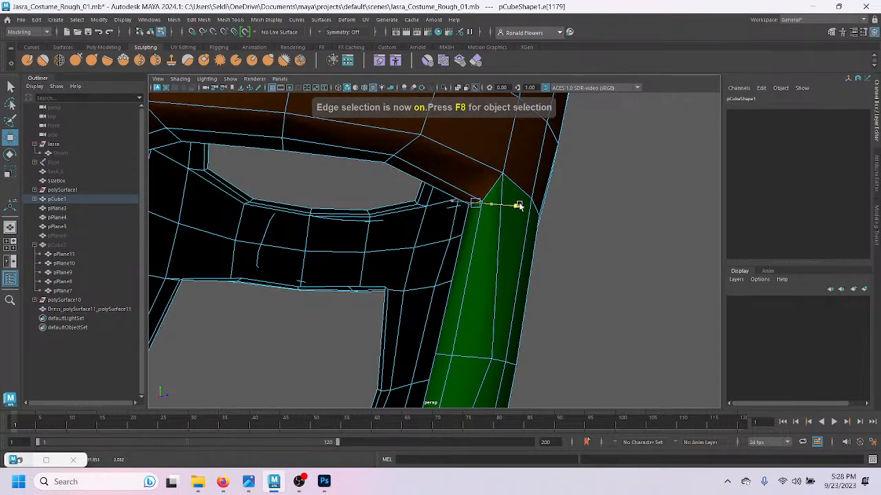
Step: Select the short edge across the green panel's inner rim beside the opening
left_click_drag(474, 172, 440, 227, "alt")
left_click_drag(444, 240, 307, 259, "alt")
left_click(300, 257)
left_click_drag(383, 269, 385, 244, "alt")
mouse_move(301, 483)
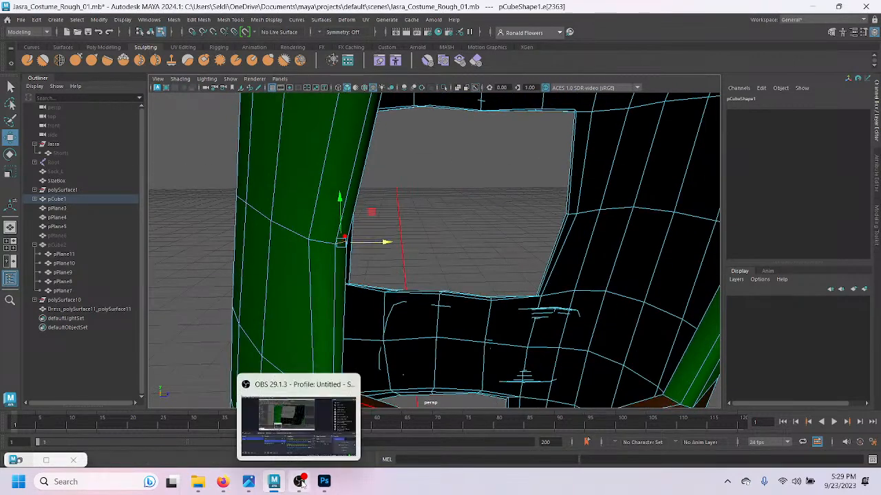
left_click(295, 421)
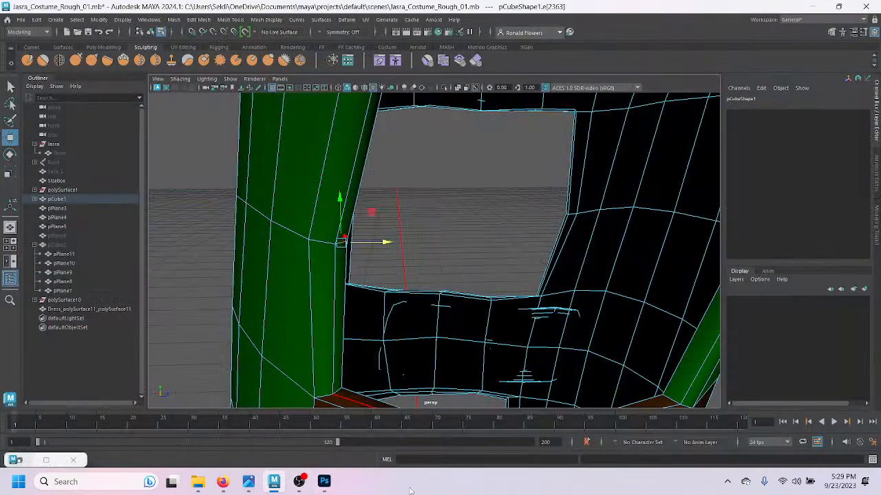
Step: Move the short corner edge where the strap's lower rim meets the green panel slightly toward the panel
mouse_move(304, 485)
left_click_drag(459, 268, 358, 260, "alt")
middle_click_drag(373, 214, 368, 343, "alt")
left_click_drag(367, 343, 362, 227, "alt")
left_click(343, 206)
left_click_drag(333, 280, 448, 252, "alt")
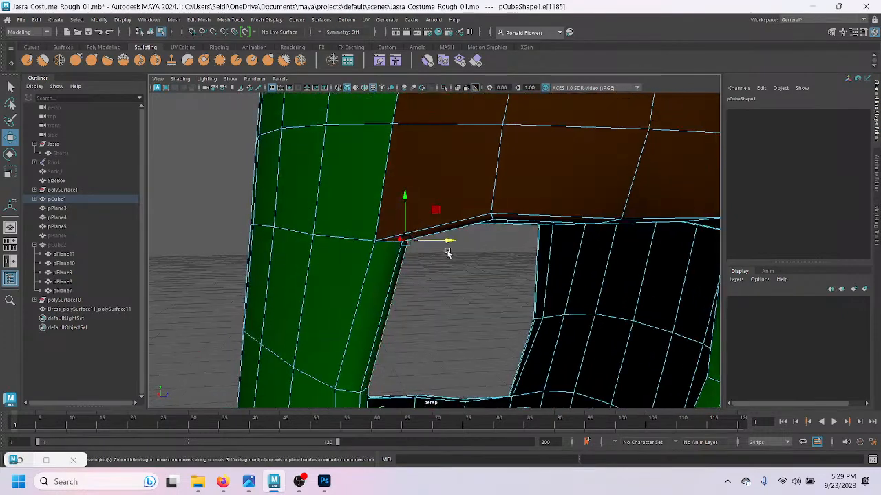
left_click(421, 231)
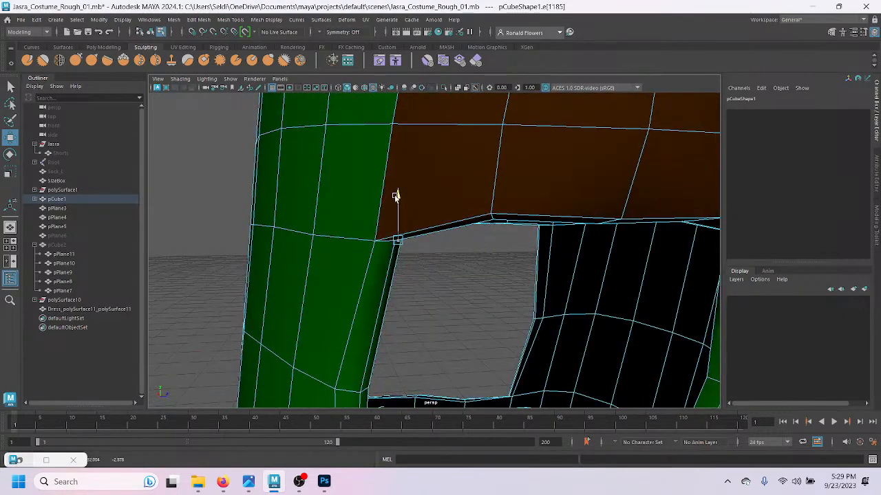
Step: Raise the corner edge where the buckled strap's lower rim meets the green panel until it is level with the strap's lower border
left_click_drag(580, 248, 355, 258, "alt")
scroll(355, 259, "down", 4)
scroll(368, 256, "up", 2)
middle_click_drag(321, 209, 384, 262, "alt")
left_click_drag(384, 263, 356, 292, "alt")
left_click_drag(417, 168, 346, 169, "alt")
left_click_drag(403, 295, 366, 239, "alt")
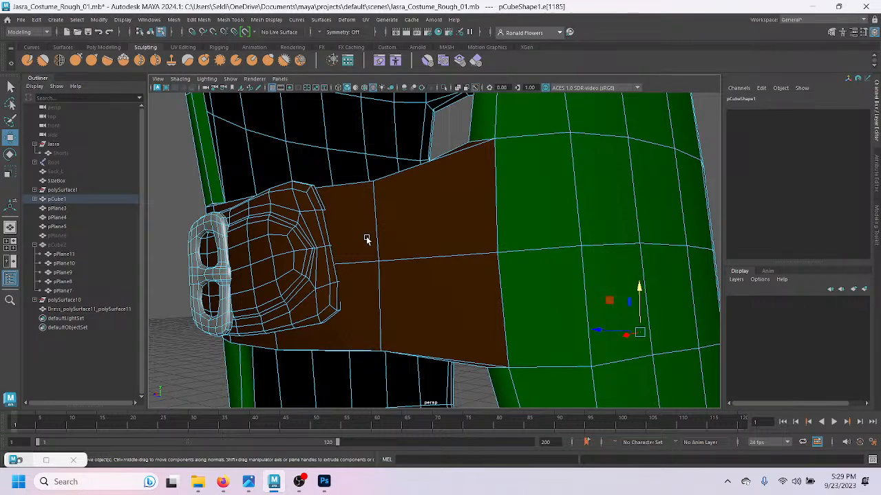
scroll(366, 239, "down", 4)
scroll(367, 240, "up", 1)
middle_click_drag(440, 317, 432, 299, "alt")
left_click_drag(432, 299, 450, 310, "alt")
scroll(433, 315, "up", 3)
middle_click_drag(403, 280, 376, 313, "alt")
left_click_drag(375, 313, 334, 246, "alt")
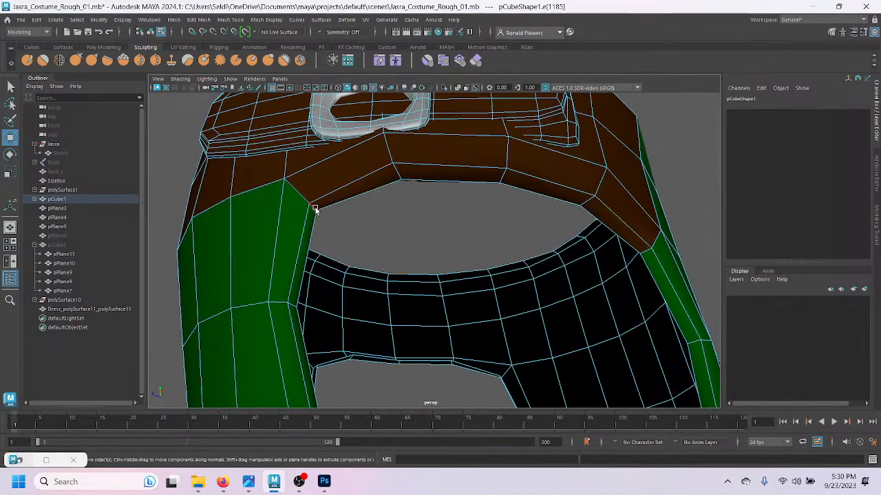
left_click_drag(317, 177, 319, 145)
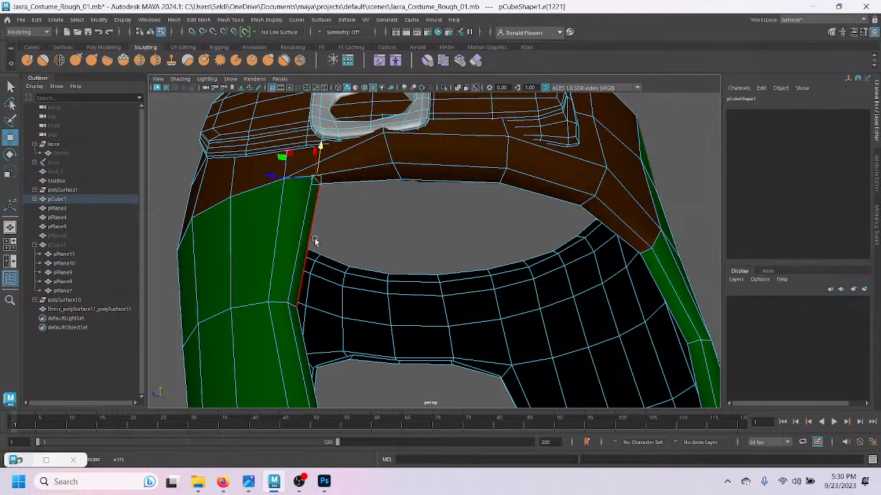
scroll(313, 238, "up", 5)
left_click_drag(178, 152, 174, 155)
left_click_drag(216, 126, 324, 244)
middle_click_drag(324, 244, 304, 169, "alt")
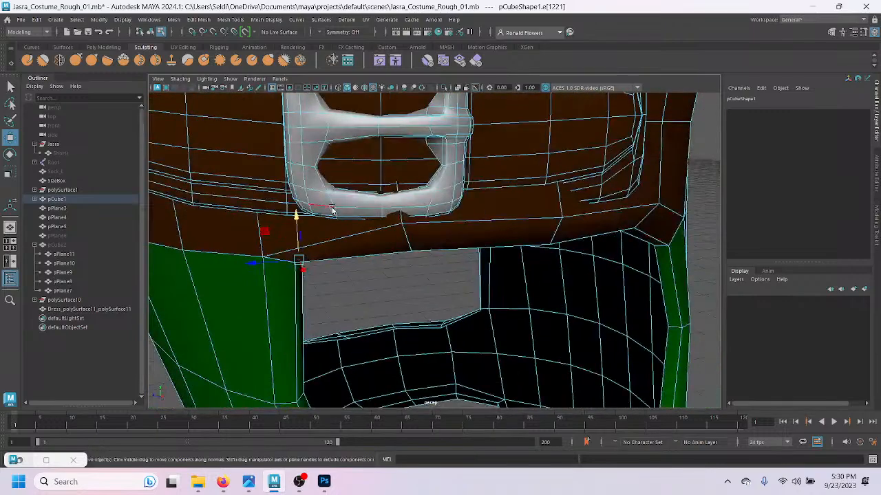
Step: Switch to vertex editing and lower the middle vertices of the buckled strap's lower border close to its rim
right_click_drag(332, 210, 379, 257, "alt")
left_click_drag(379, 257, 470, 206, "alt")
middle_click_drag(470, 206, 311, 200, "alt")
left_click_drag(397, 206, 442, 104, "alt")
left_click_drag(460, 199, 525, 301, "alt")
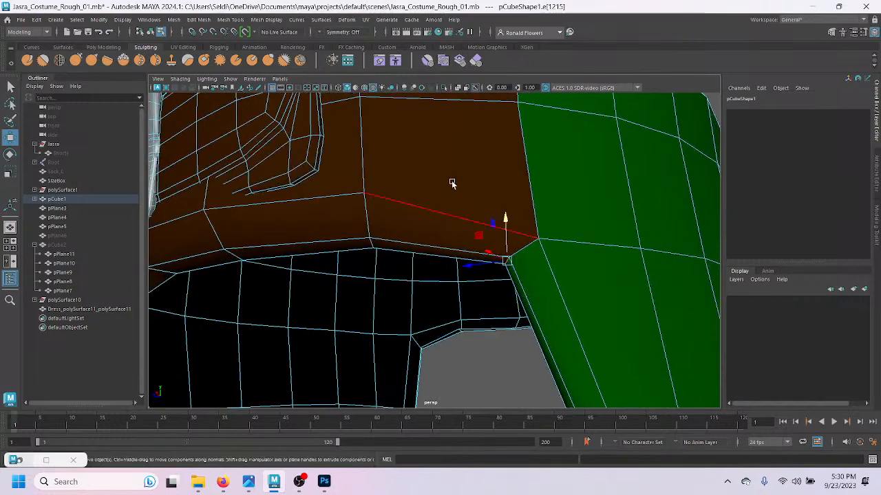
key("F9")
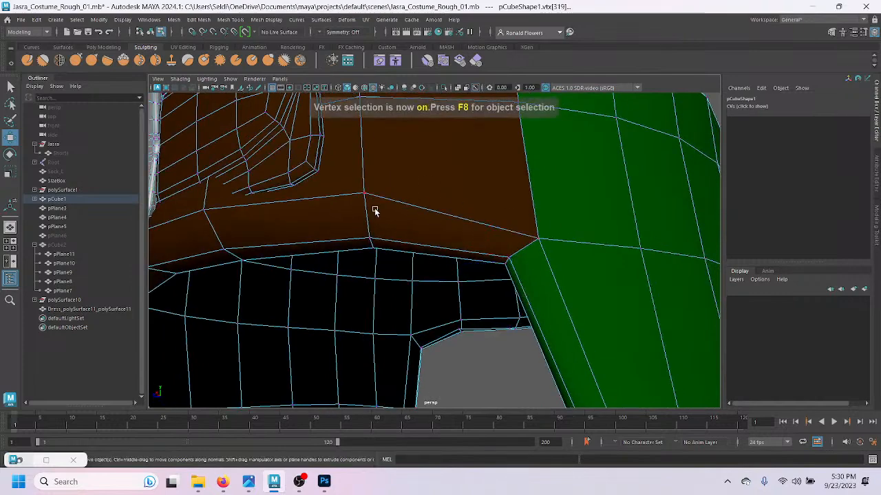
left_click_drag(272, 257, 419, 228, "alt")
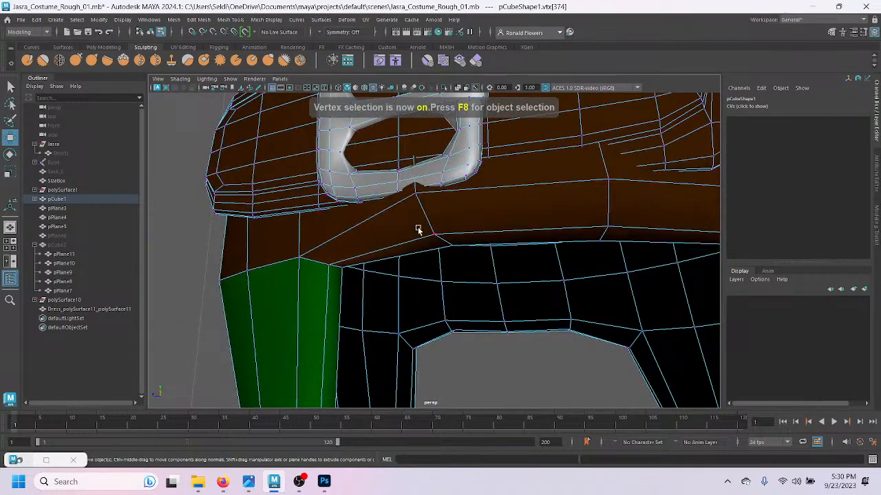
left_click(414, 210, "shift")
left_click_drag(595, 151, 600, 180)
Step: Lower the vertex at the strap's lower corner on the green panel slightly
left_click_drag(589, 230, 468, 220, "alt")
left_click(470, 243)
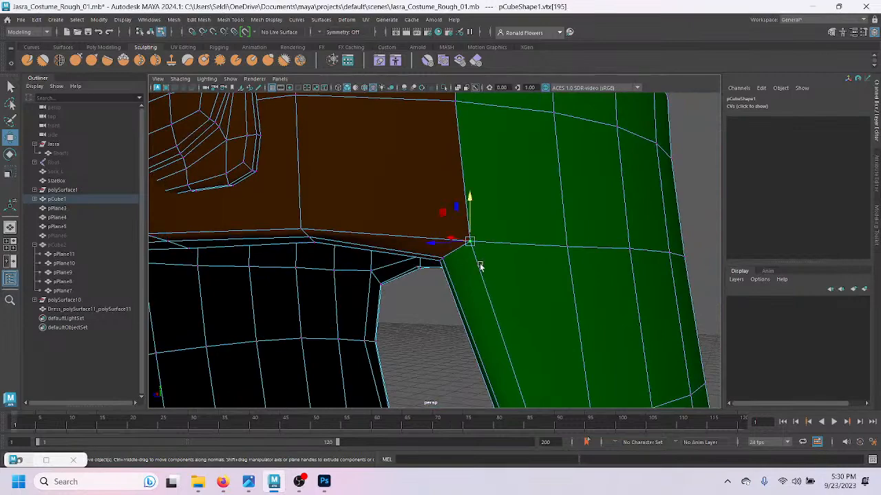
left_click_drag(474, 200, 472, 209)
Step: Examine the buckled strap's lower rim in the perspective and side views, and clear the vertex selection
left_click_drag(318, 235, 377, 248, "alt")
scroll(378, 247, "down", 4)
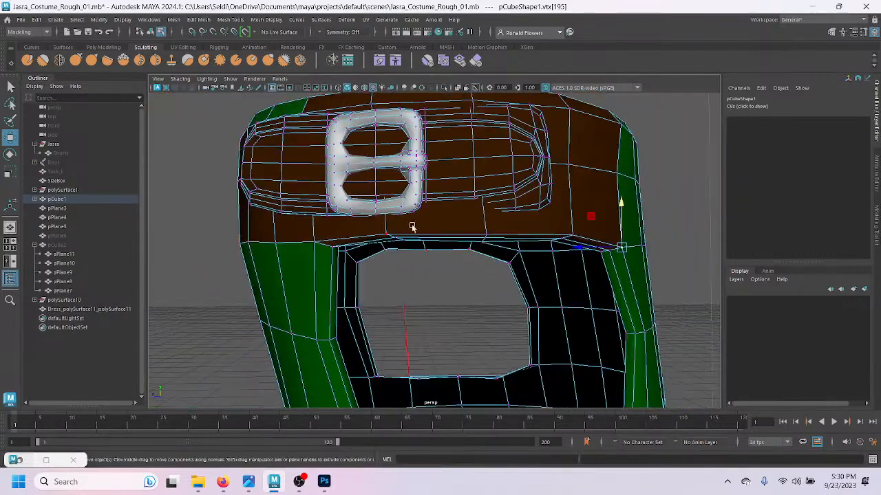
middle_click_drag(409, 231, 404, 291, "alt")
scroll(403, 291, "up", 2)
left_click_drag(403, 291, 360, 269, "alt")
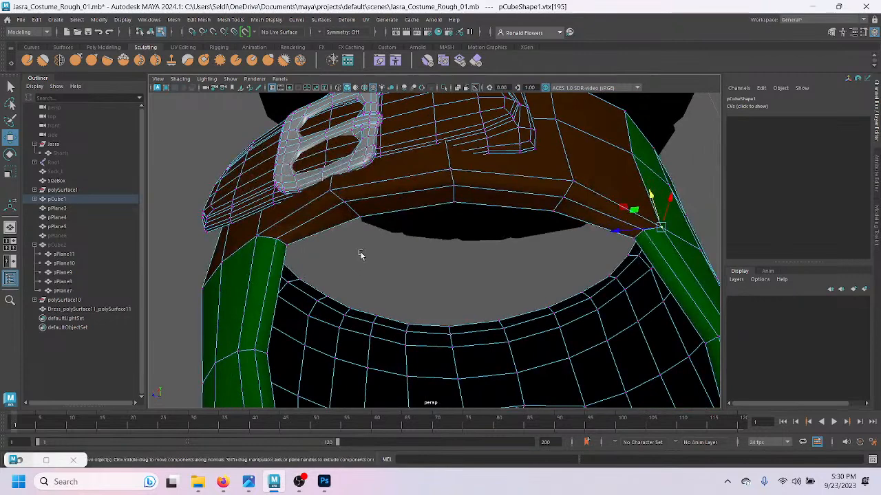
key("q")
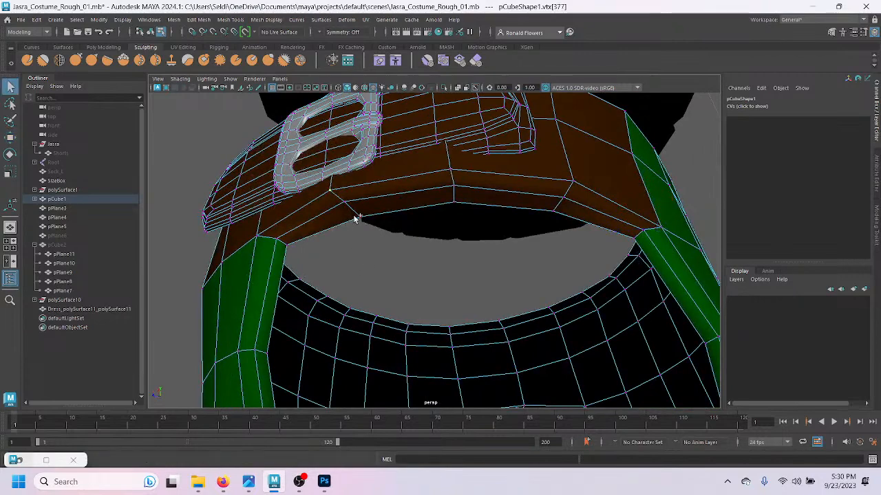
key("space")
key("space")
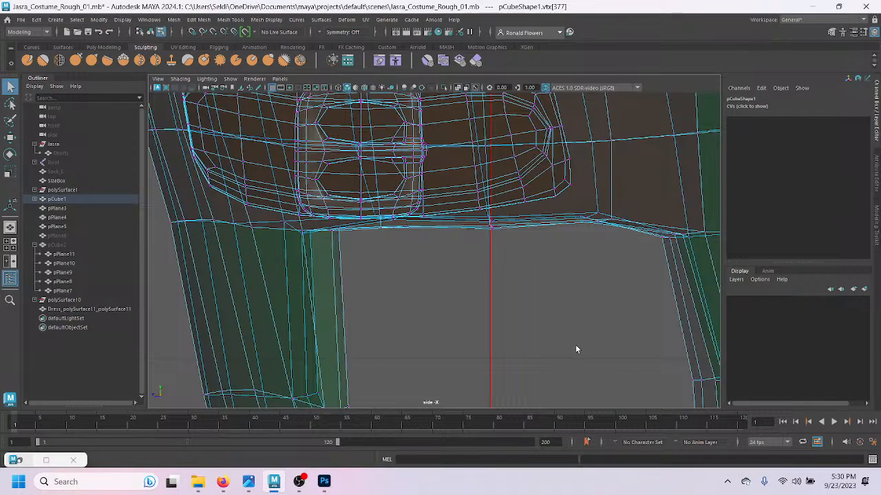
scroll(498, 242, "down", 2)
middle_click_drag(444, 181, 422, 351, "alt")
scroll(379, 270, "up", 2)
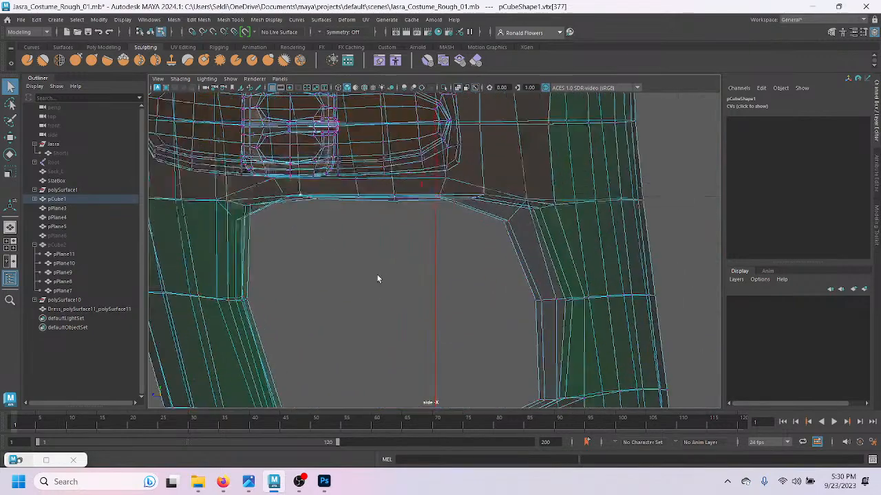
left_click(356, 268)
key("space")
key("space")
Step: Nudge the middle vertex columns across the buckled strap's lower rim and adjust the middle vertices along its upper border
scroll(440, 229, "up", 2)
left_click_drag(445, 230, 416, 230, "alt")
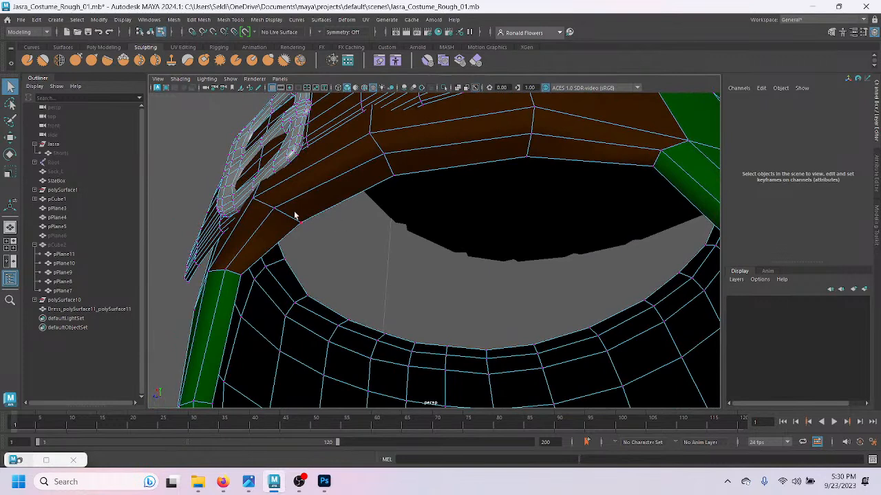
left_click(298, 221)
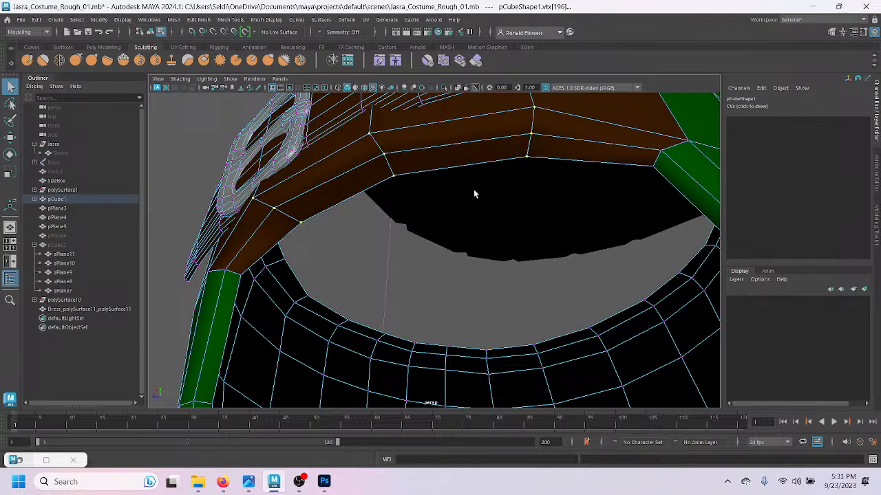
key("w")
left_click_drag(368, 141, 377, 151)
left_click_drag(399, 231, 396, 277, "alt")
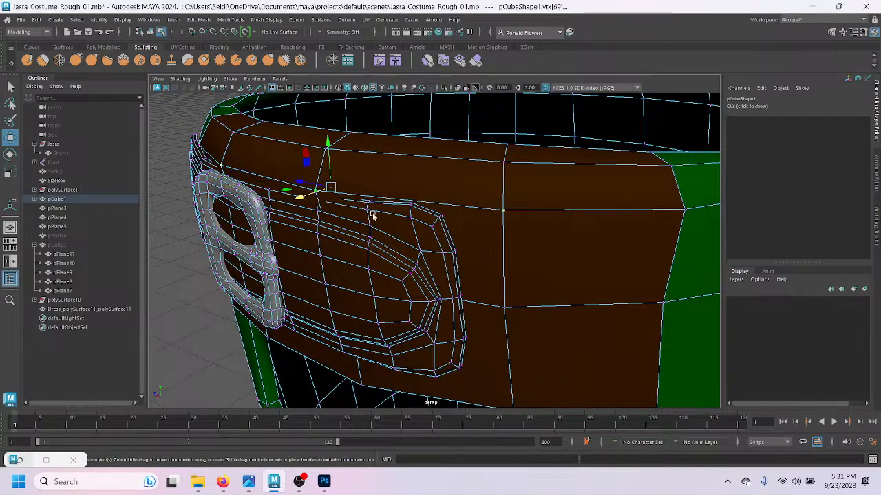
left_click_drag(306, 196, 457, 233)
Step: Switch to edge editing and raise the lower rim's corner edge on the strap without a buckle, level with its lower border
scroll(358, 198, "down", 3)
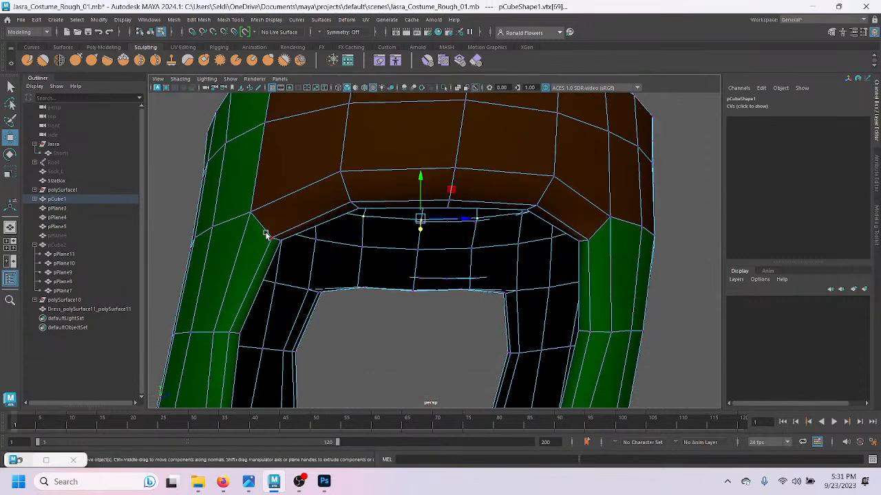
key("q")
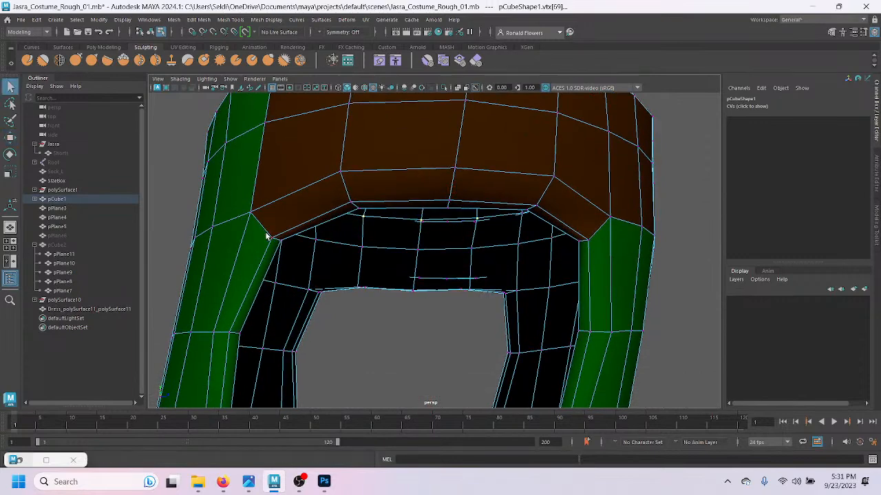
key("F10")
left_click(278, 268)
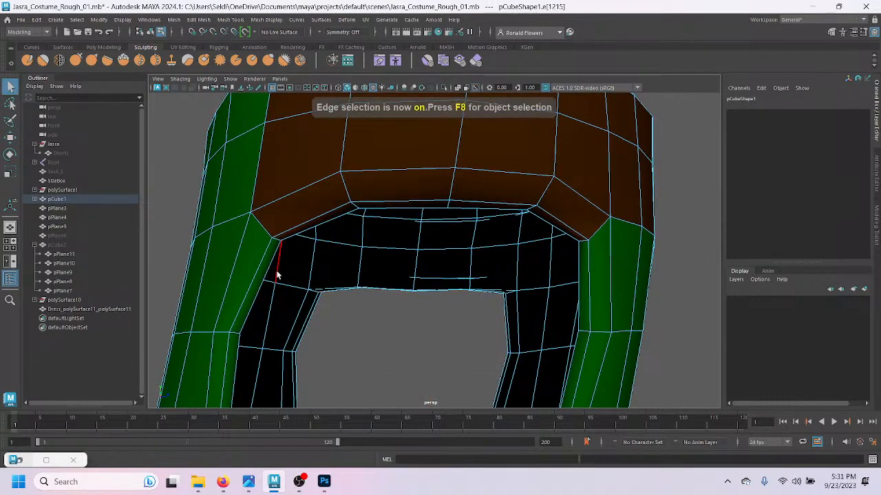
scroll(255, 288, "up", 2)
middle_click_drag(268, 267, 279, 283, "alt")
left_click_drag(279, 283, 281, 271, "alt")
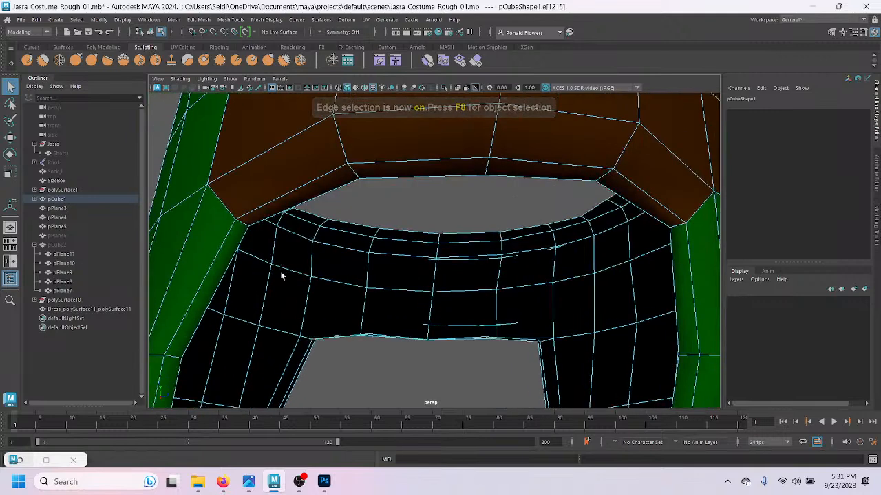
left_click(276, 219)
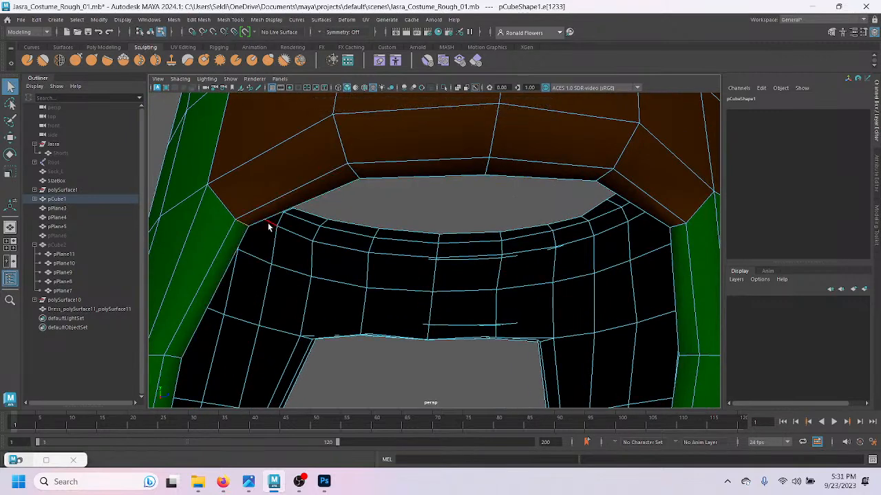
key("w")
left_click_drag(247, 187, 249, 155)
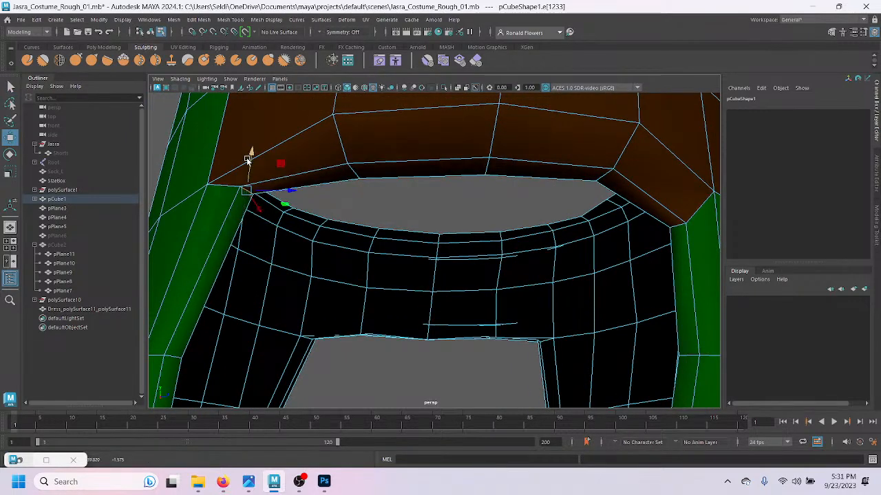
Step: Raise the matching corner edge at the other end of the same strap's lower rim, flattening the top of the green panel
left_click_drag(256, 197, 429, 186, "alt")
left_click(441, 184)
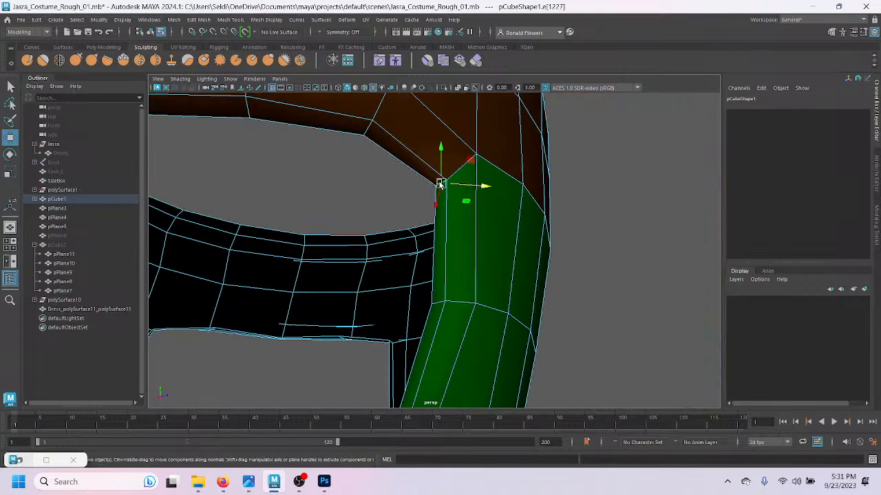
left_click_drag(441, 157, 445, 135)
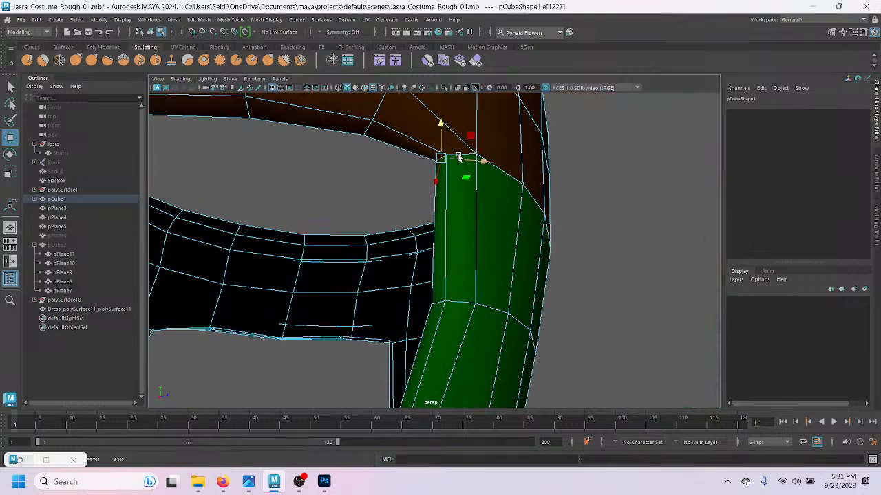
Step: Switch to vertex editing and lower the three middle vertices of this strap's lower border close to its rim
left_click_drag(367, 212, 338, 280, "alt")
key("q")
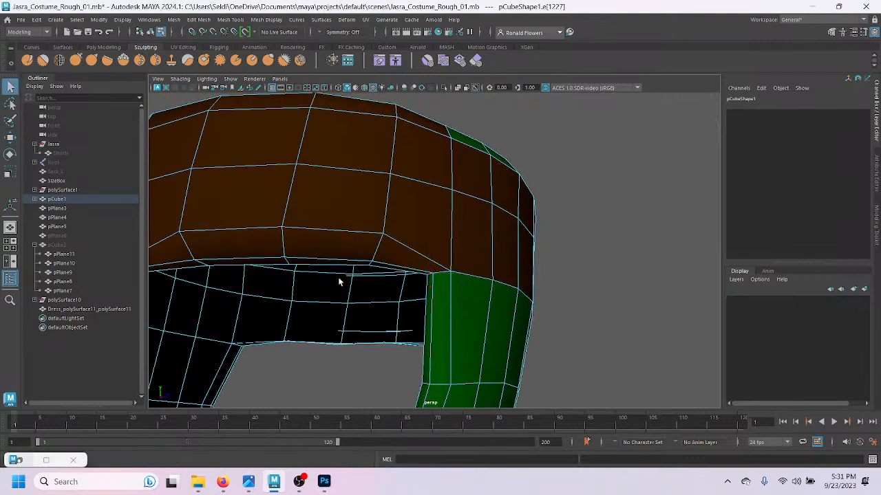
key("F9")
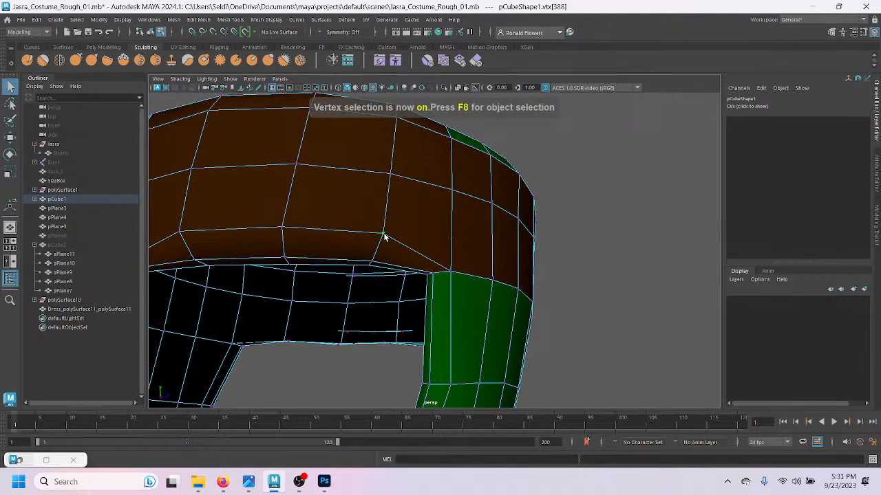
left_click(181, 232)
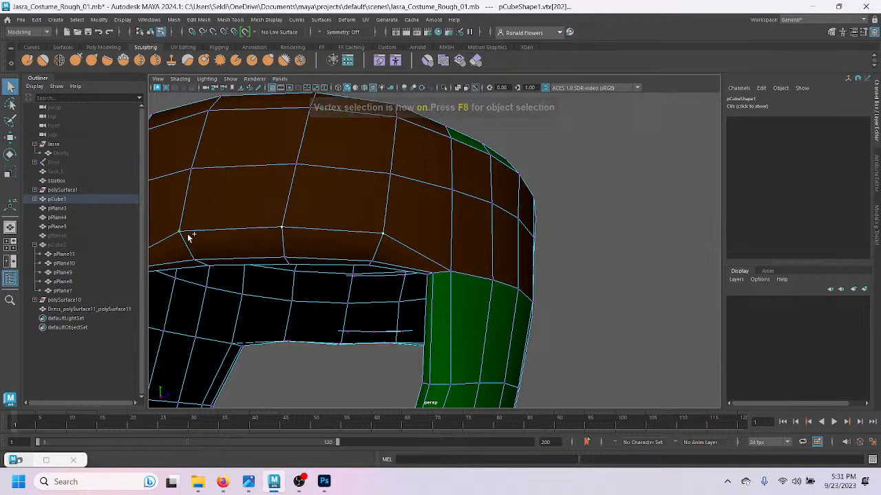
left_click_drag(334, 238, 397, 241, "alt")
key("w")
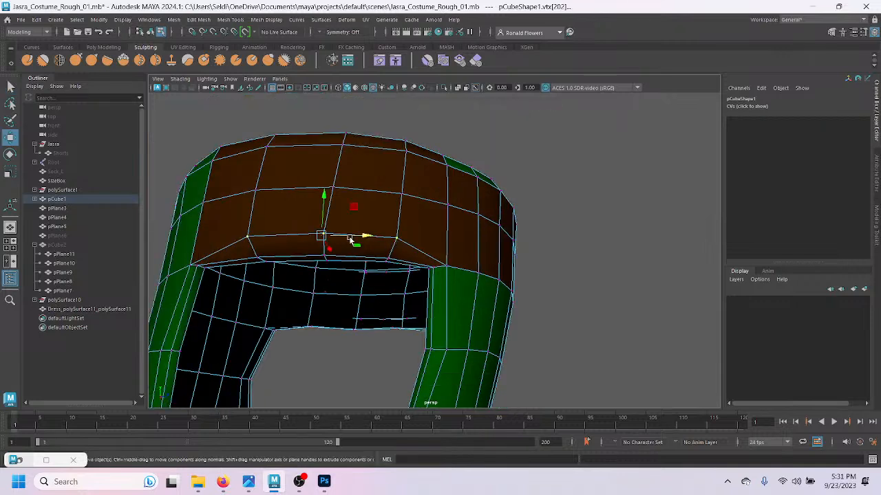
mouse_move(324, 210)
left_mouse_down()
mouse_move(326, 197)
mouse_move(327, 221)
left_mouse_up()
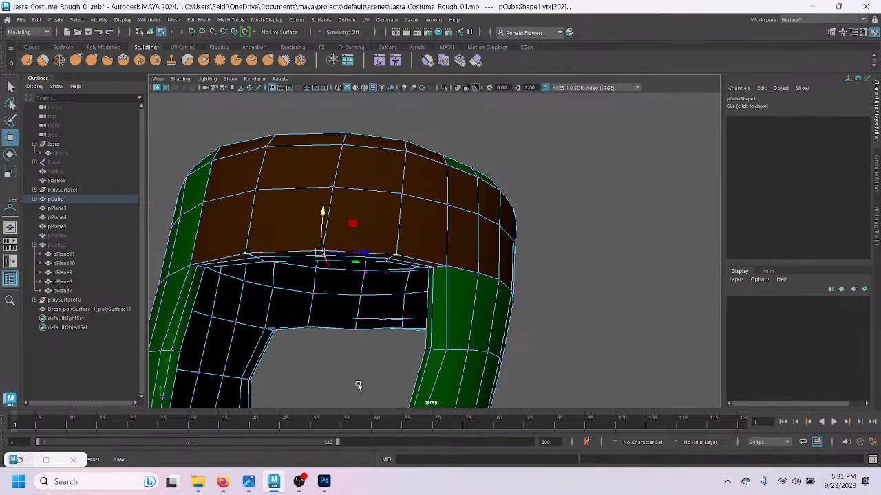
Step: In edge editing, select the short cross edges along the brown sections of the boot's top rim, front and back, and lower them slightly
left_click(379, 354)
left_click_drag(379, 354, 322, 319, "alt")
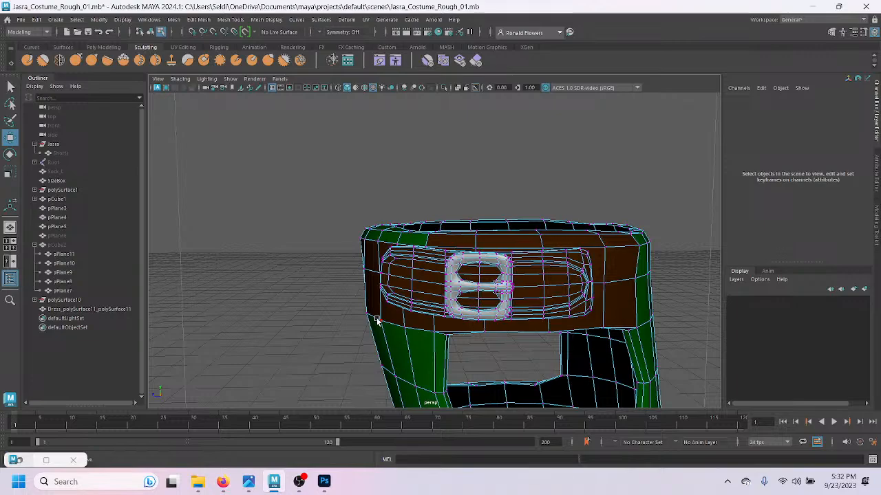
scroll(420, 326, "up", 5)
left_click_drag(420, 326, 307, 349, "alt")
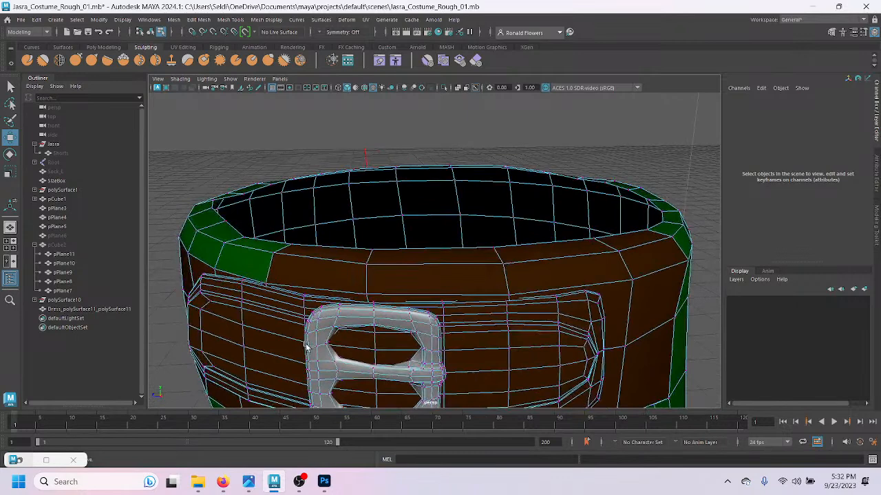
key("F10")
left_click(267, 266)
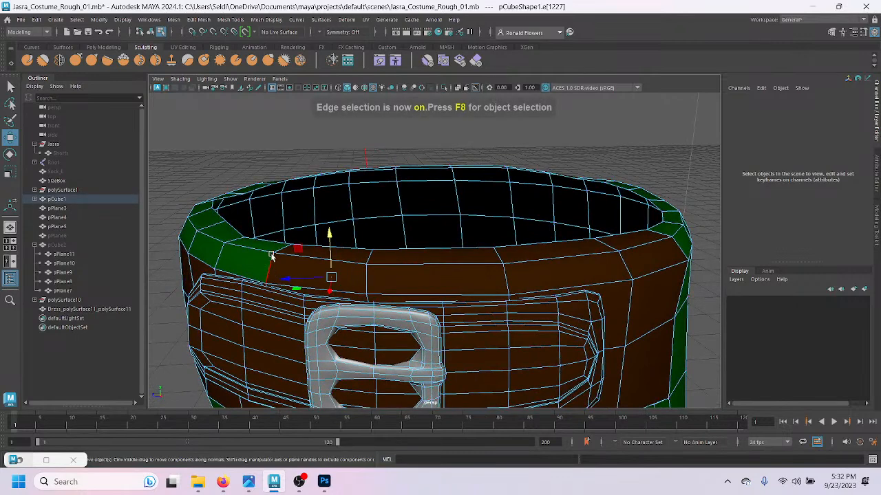
left_click(278, 252)
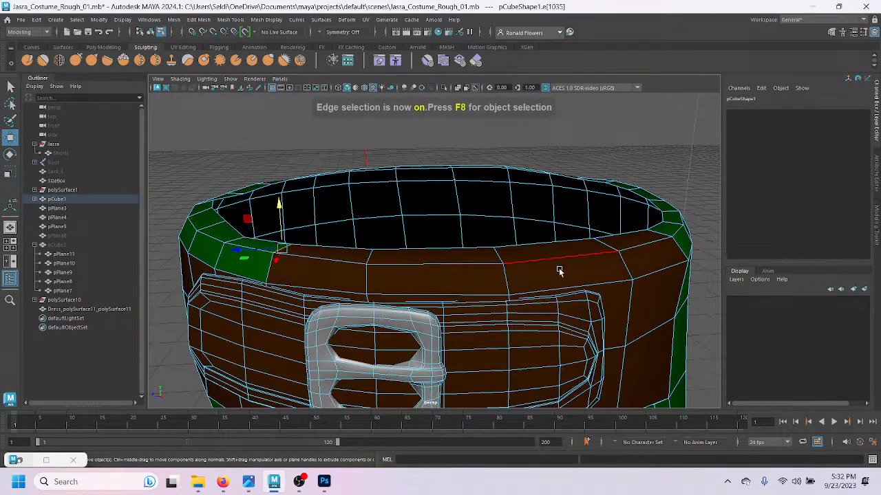
left_click(396, 255)
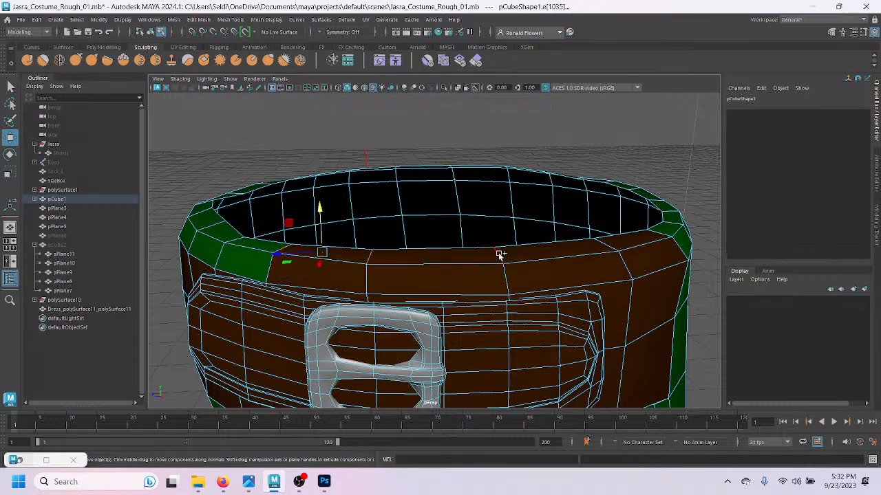
left_click(602, 244, "shift")
left_click(654, 236, "shift")
left_click_drag(279, 226, 510, 289, "alt")
left_click(506, 316, "shift")
left_click(416, 300, "shift")
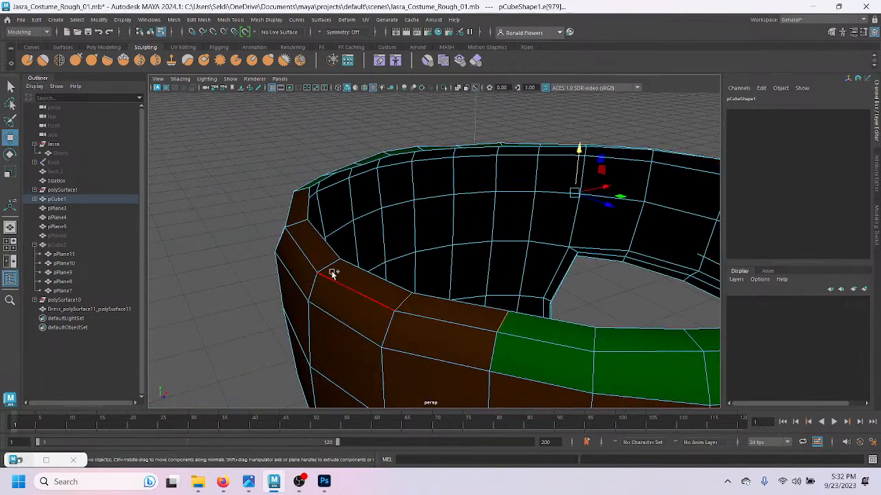
left_click(331, 269, "shift")
left_click_drag(300, 227, 399, 262, "alt")
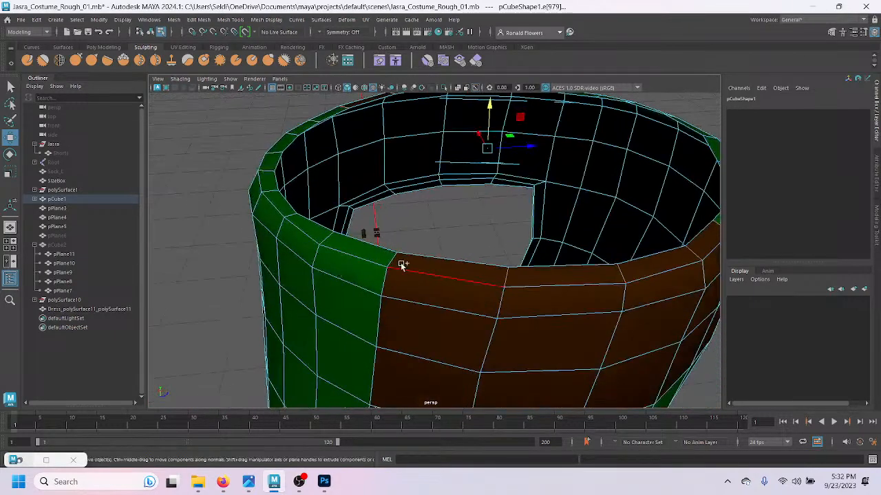
left_click_drag(490, 116, 491, 133)
left_click_drag(446, 276, 416, 245, "alt")
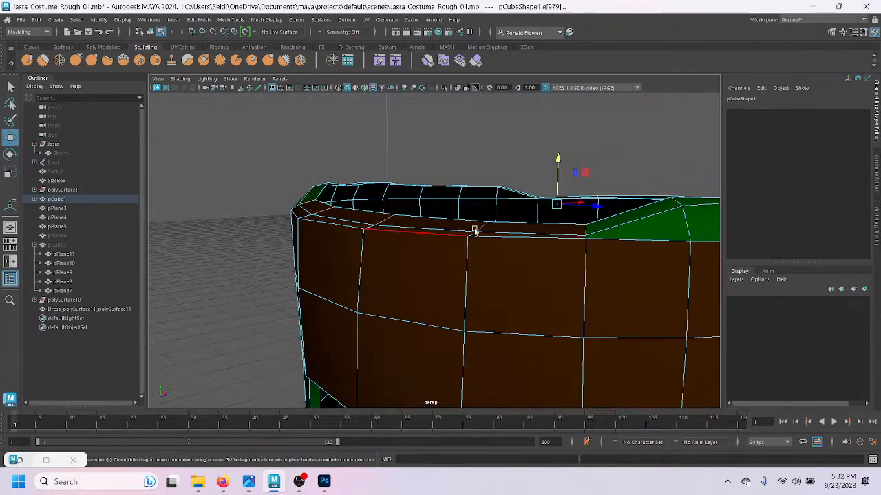
left_click_drag(556, 169, 559, 162)
Step: Examine the adjusted top rim from several sides and the buckled straps down the whole boot
left_click_drag(480, 222, 371, 226, "alt")
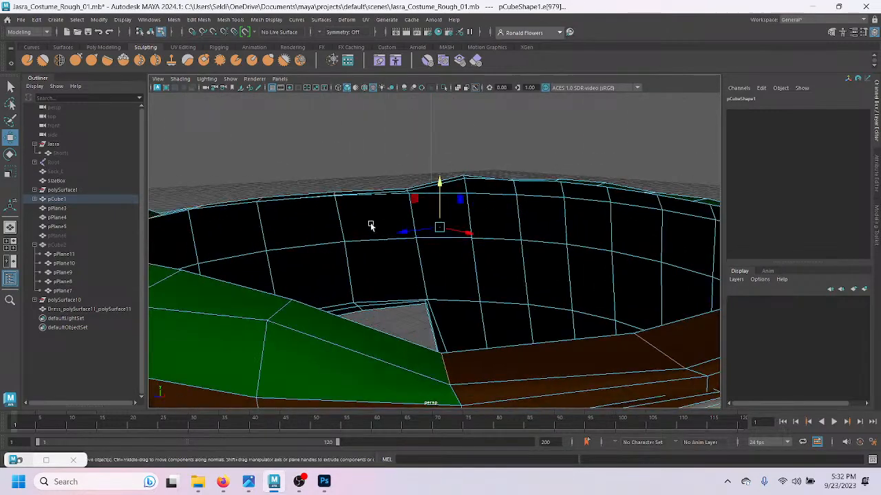
scroll(430, 256, "down", 3)
left_click_drag(521, 288, 416, 299, "alt")
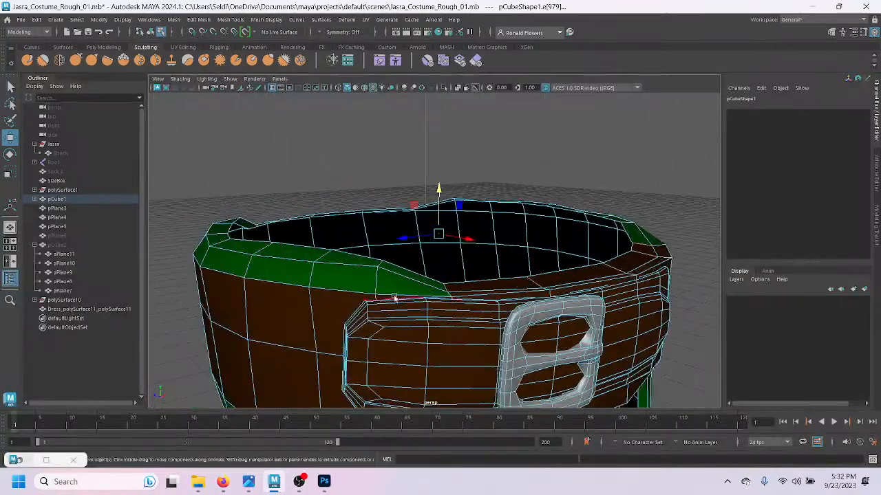
left_click_drag(591, 261, 537, 268, "alt")
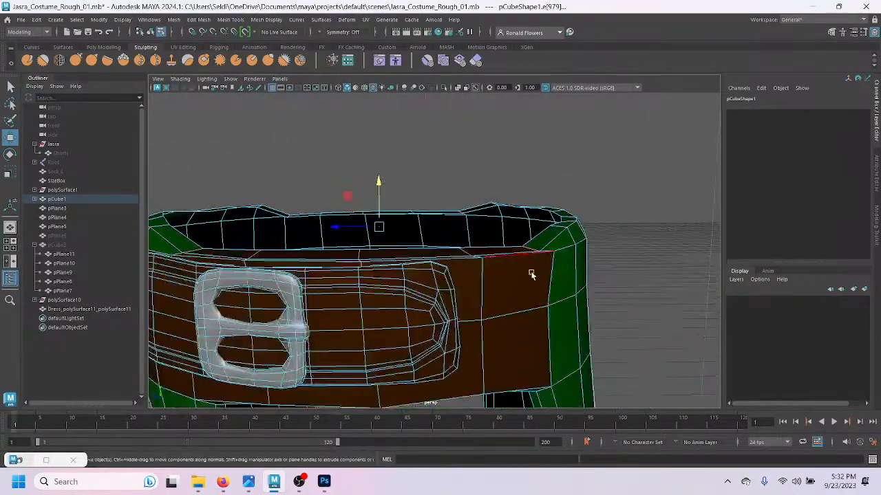
scroll(529, 282, "down", 6)
middle_click_drag(528, 280, 524, 248, "alt")
left_click_drag(524, 248, 542, 278, "alt")
middle_click_drag(542, 277, 511, 210, "alt")
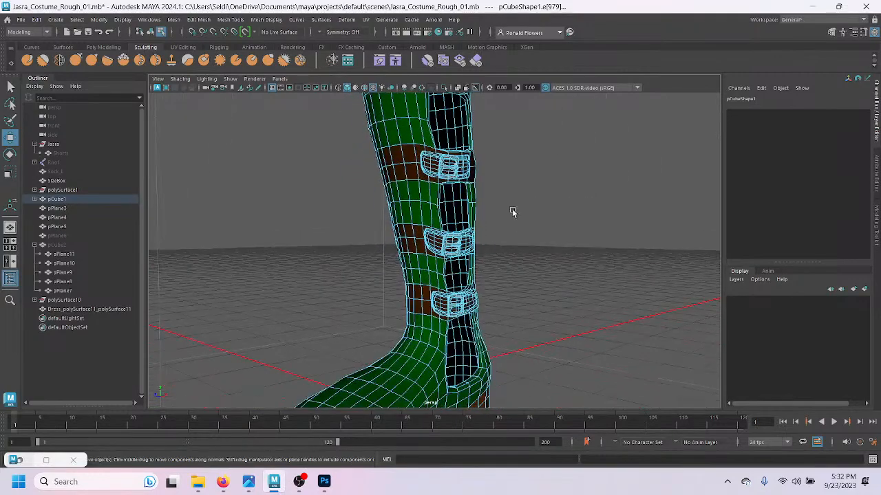
middle_click_drag(515, 265, 517, 239, "alt")
Step: Return to object selection and deselect the boot
key("q")
right_click_drag(426, 344, 456, 194)
left_click(564, 327)
scroll(554, 336, "down", 3)
left_click_drag(548, 339, 517, 345, "alt")
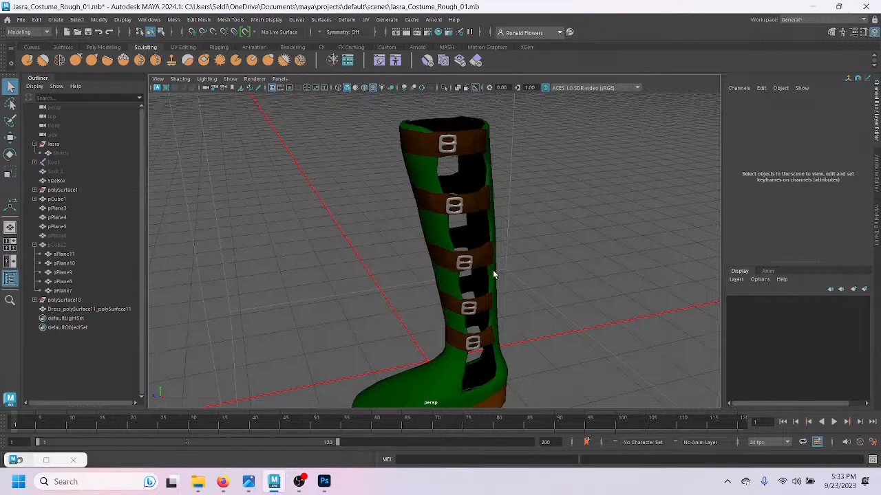
left_click(56, 245)
key("h")
key("h")
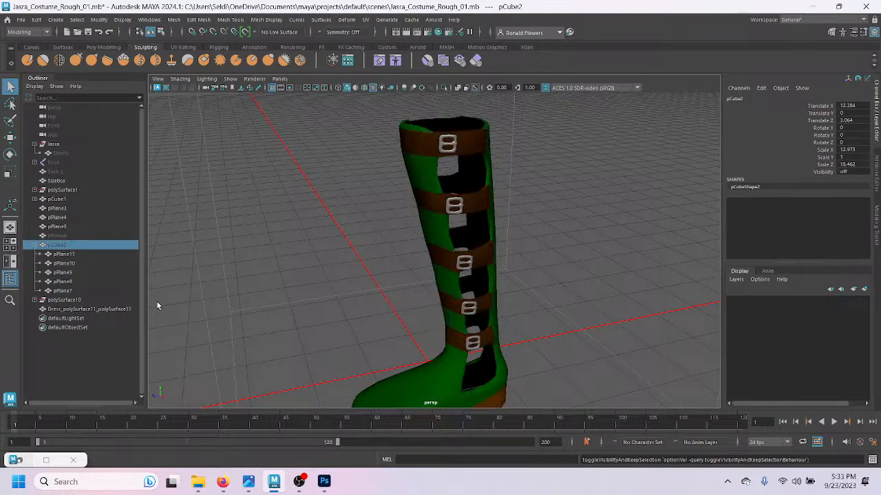
left_click(61, 235)
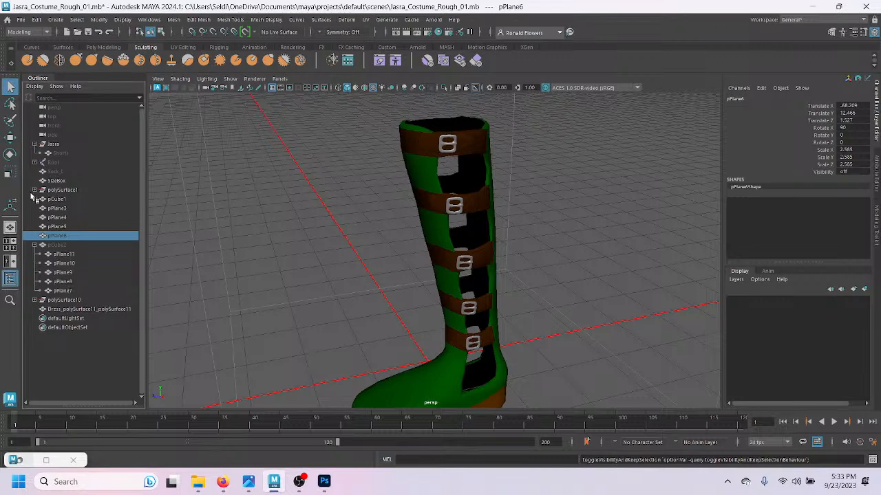
Step: Unhide the Sock_L mesh inside the boot and clear the selection
left_click(54, 172)
key("h")
left_click(272, 289)
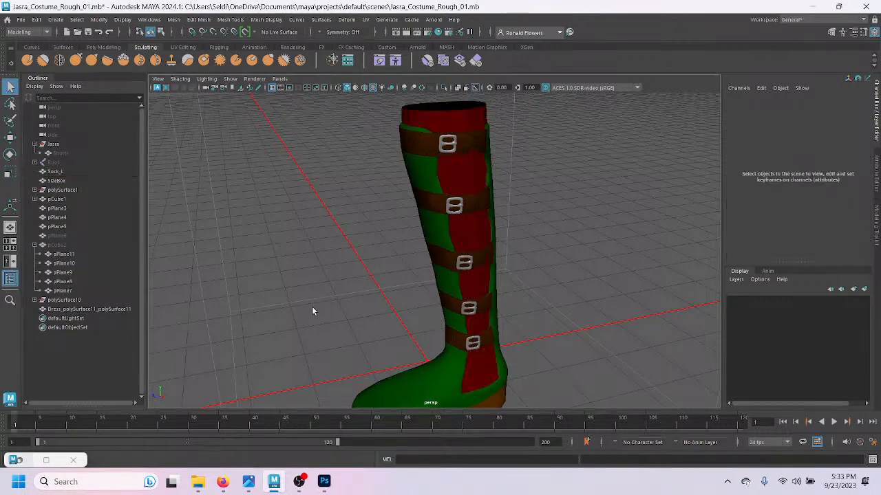
Step: Examine where the red sock meets the straps, side openings and top rim of the boot
left_click_drag(315, 309, 338, 280, "alt")
scroll(339, 278, "up", 3)
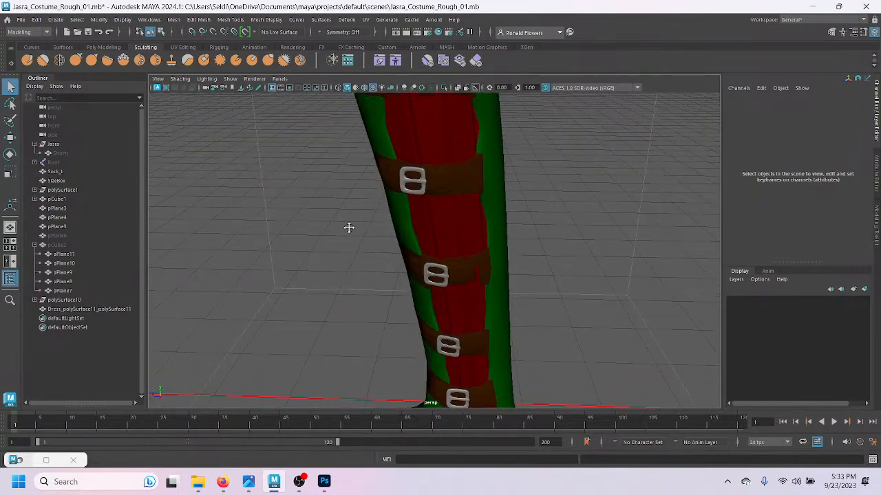
middle_click_drag(348, 223, 390, 359, "alt")
scroll(389, 359, "up", 2)
left_click_drag(389, 359, 362, 295, "alt")
scroll(383, 252, "up", 3)
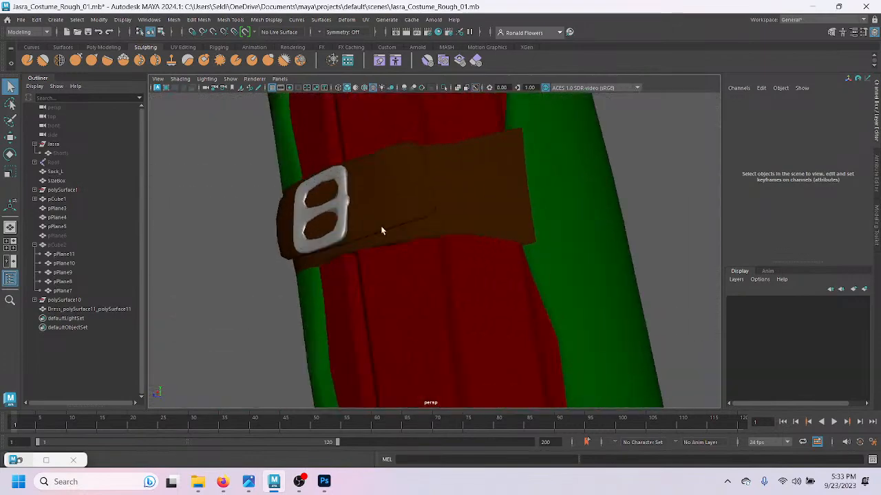
middle_click_drag(383, 252, 405, 317, "alt")
left_click(410, 275)
left_click_drag(423, 309, 521, 343, "alt")
middle_click_drag(521, 343, 427, 288, "alt")
scroll(416, 307, "up", 3)
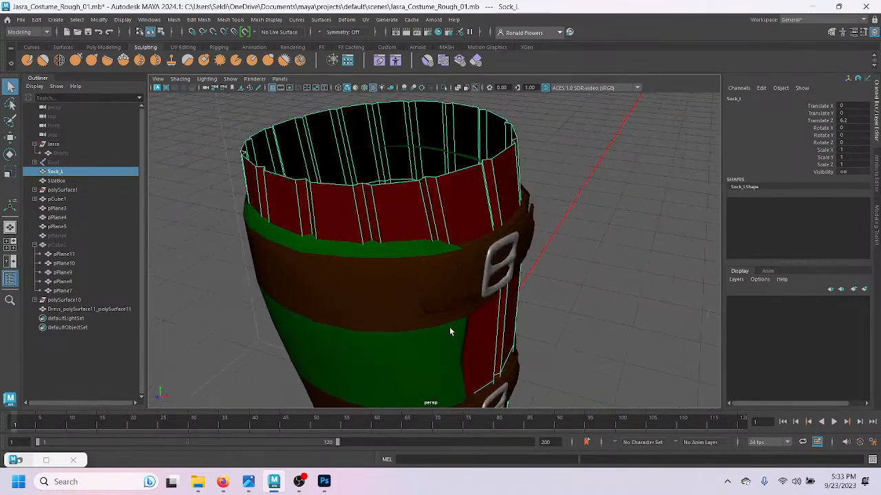
scroll(468, 332, "up", 2)
left_click_drag(482, 336, 377, 294, "alt")
Step: Try to move the two lower rim edges of the top buckled strap clear of the sock, and undo the move
left_click(426, 263)
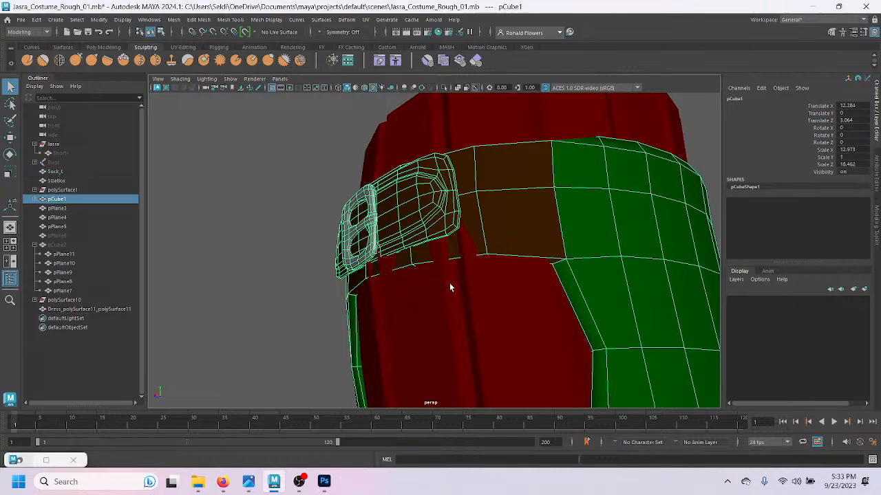
key("F10")
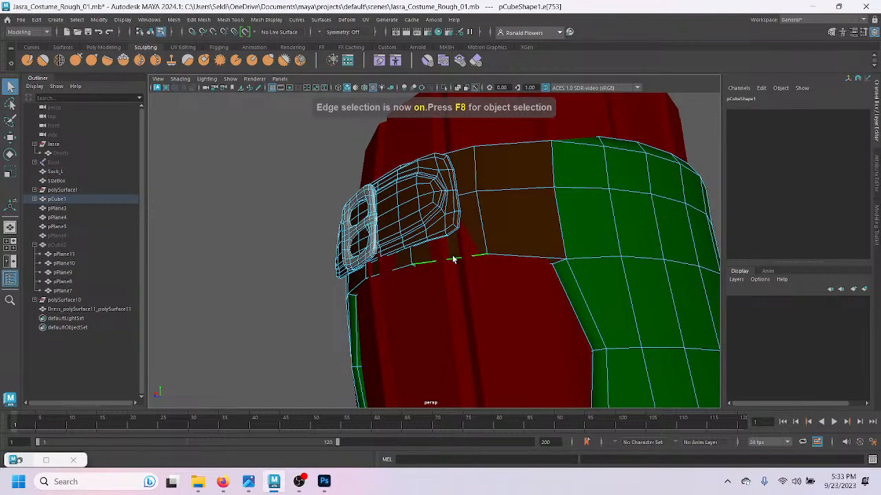
left_click_drag(397, 305, 488, 296, "alt")
key("w")
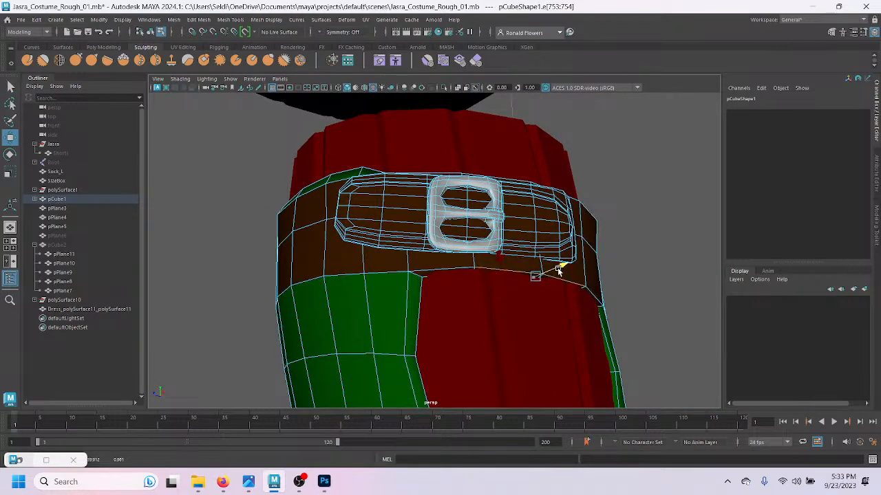
key("ctrl+z")
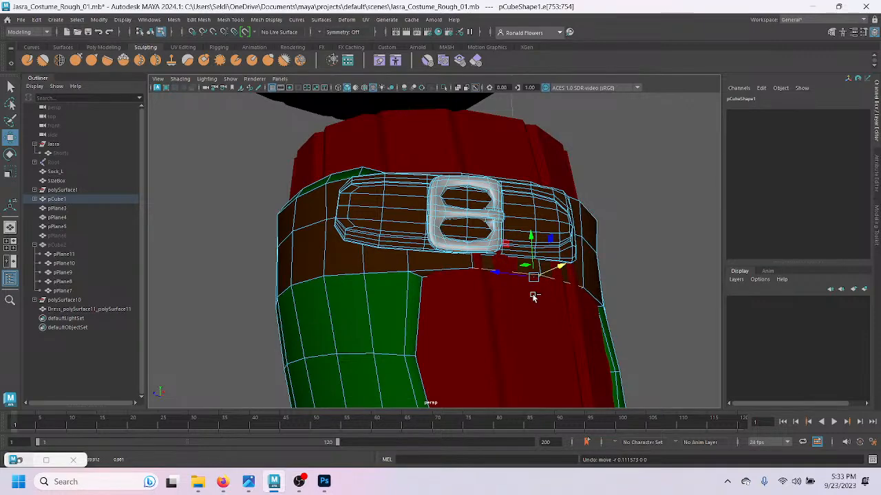
Step: Leave edge editing and select the red sock below the top strap
left_click_drag(520, 305, 424, 324, "alt")
key("q")
right_click_drag(475, 307, 498, 267)
left_click(489, 330)
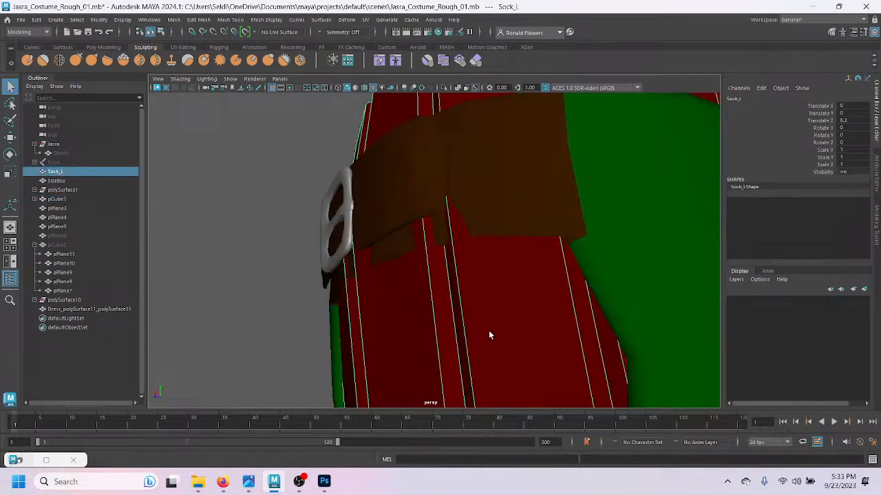
scroll(413, 336, "down", 5)
left_click_drag(390, 328, 497, 357, "alt")
Step: Hide the detailed boot pCube1 and select the exposed Sock_L mesh
left_click(388, 342)
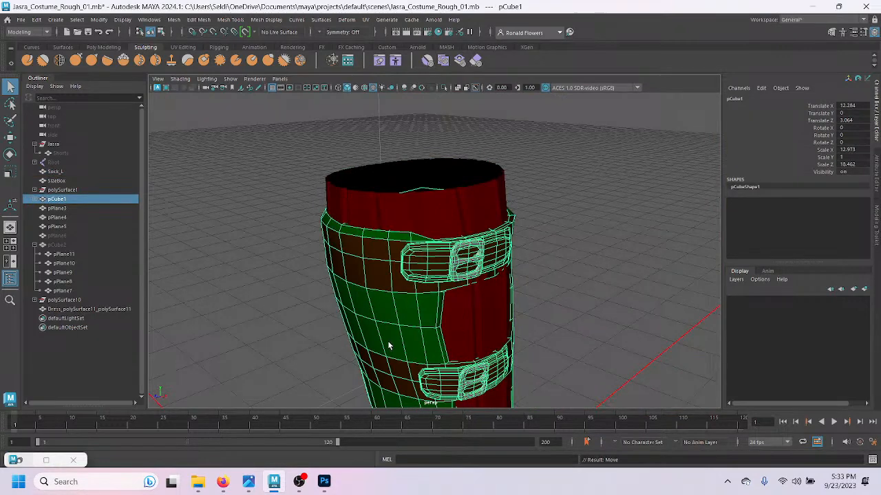
key("ctrl+z")
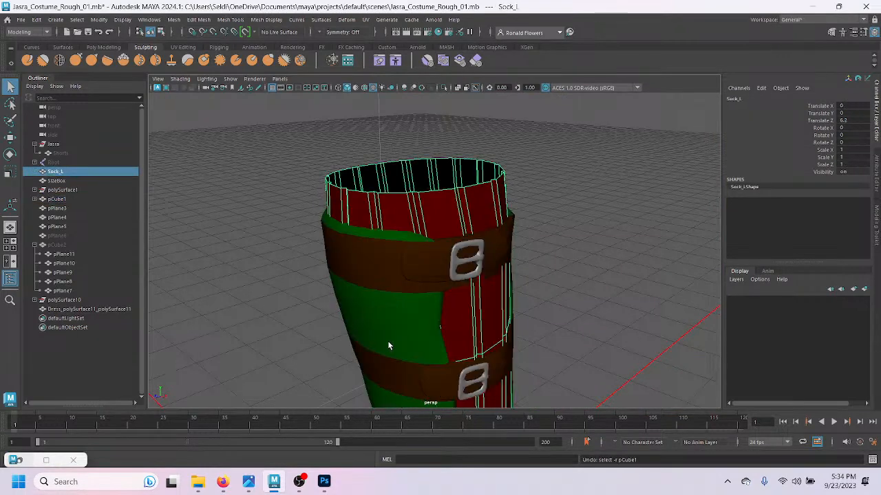
left_click(388, 342)
key("h")
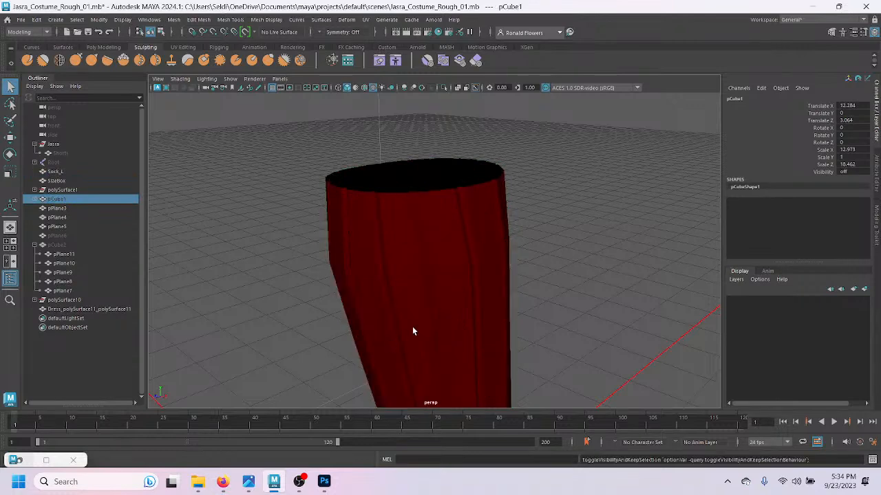
left_click(455, 303)
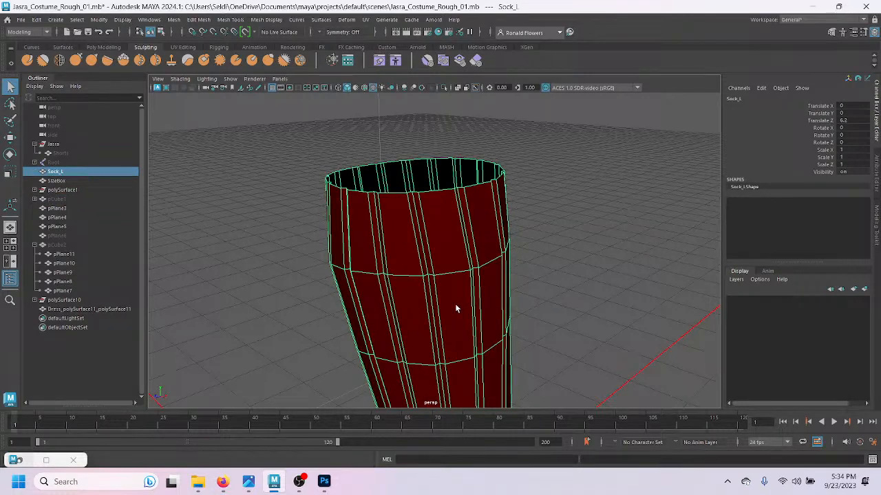
middle_click_drag(450, 331, 437, 369, "alt")
scroll(457, 323, "up", 2)
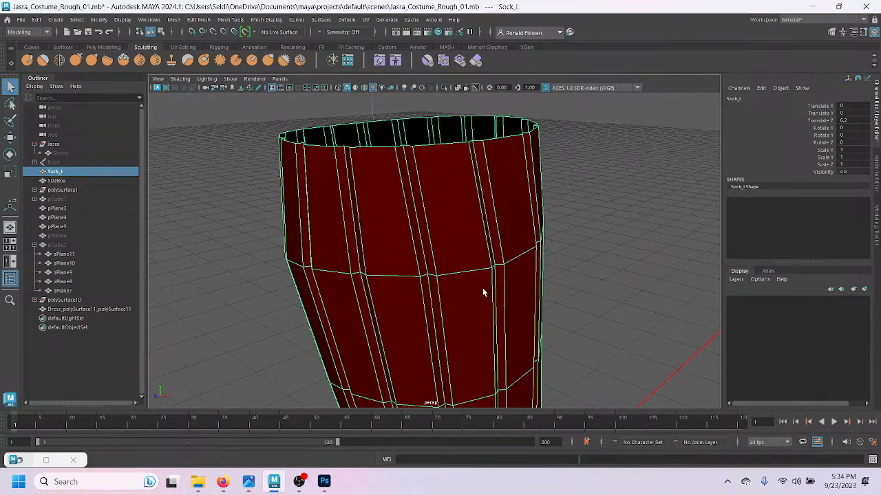
Step: Unhide the low-poly boot pCube2 and reselect Sock_L
left_click(60, 247)
key("h")
left_click(484, 330)
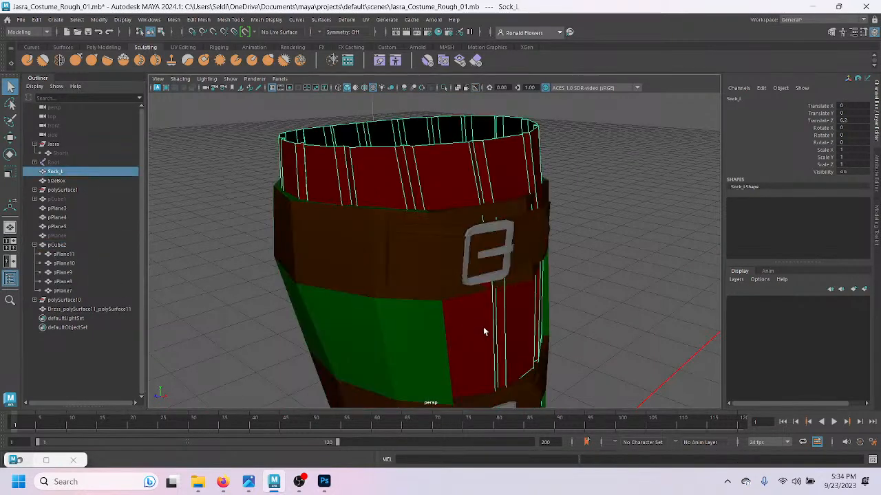
Step: Select the sock's edge loop behind the top buckled strap and move it inward to clear the strap
key("4")
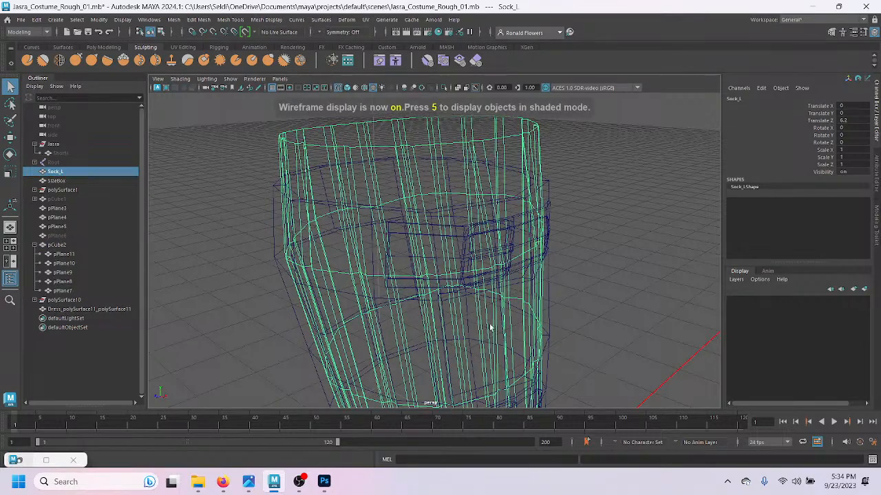
scroll(507, 332, "up", 5)
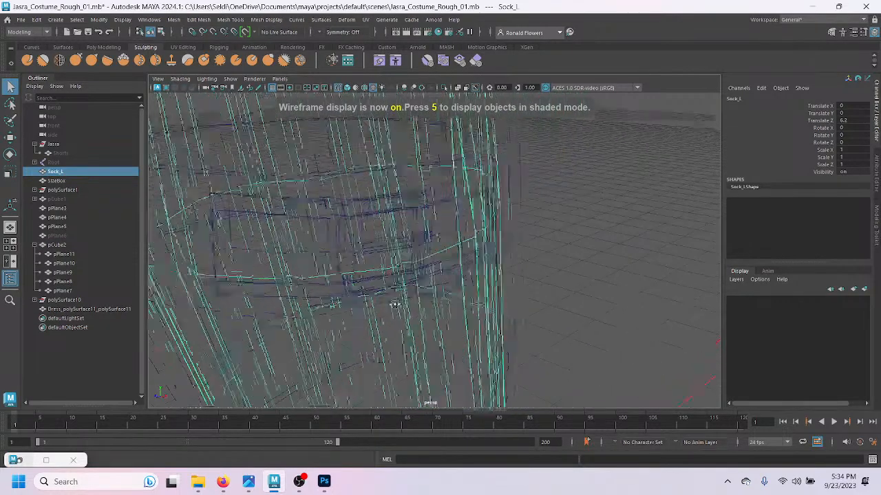
key("F10")
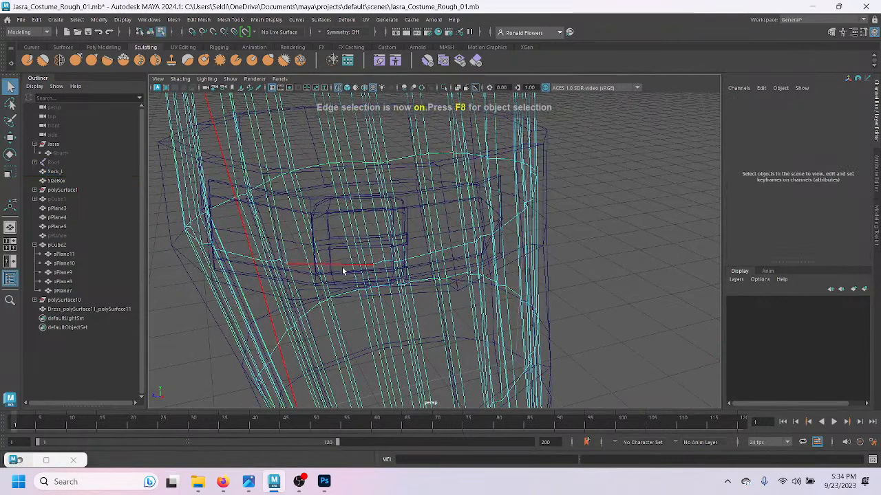
left_click(509, 229)
left_click(509, 227)
key("6")
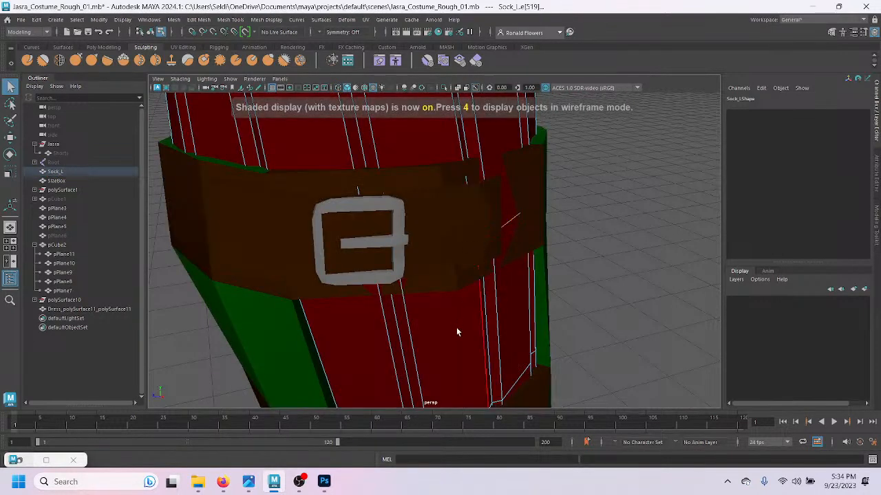
mouse_move(469, 333)
left_mouse_down("alt")
mouse_move(419, 328)
mouse_move(455, 323)
left_mouse_up("alt")
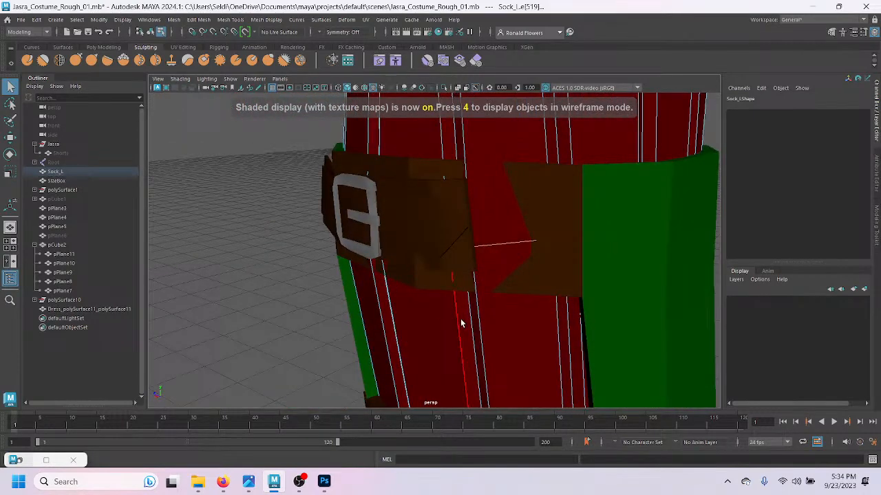
key("w")
left_click_drag(397, 249, 516, 275)
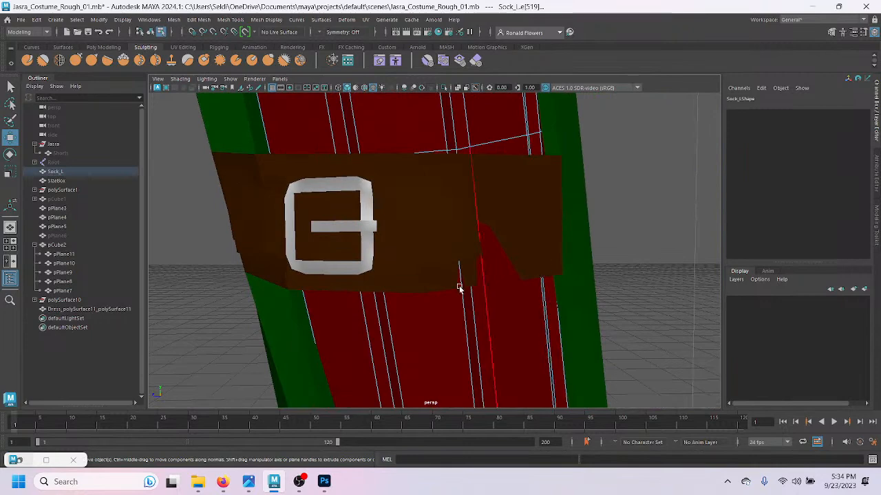
Step: Select the sock's edge loop behind the next buckled strap down and move it inward to clear the strap
key("4")
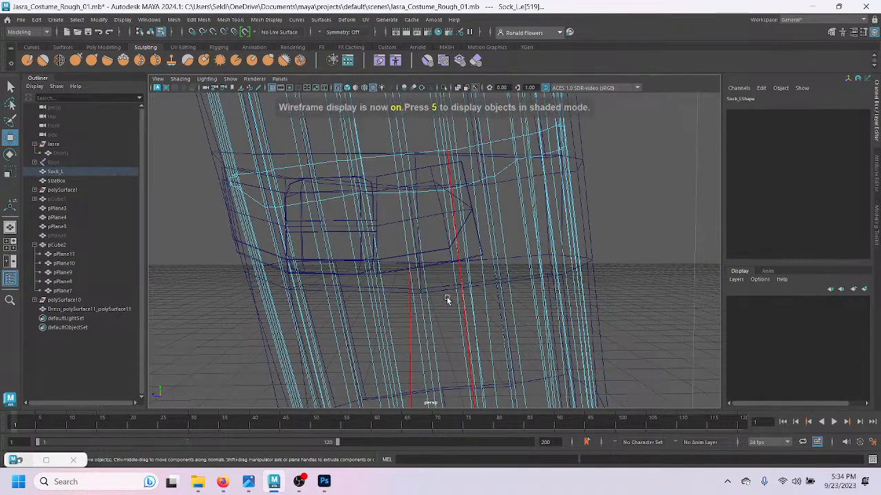
key("6")
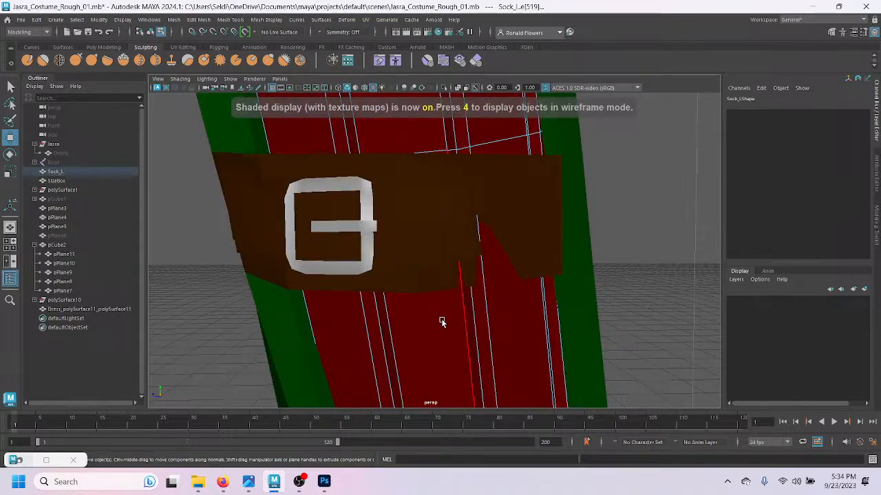
left_click_drag(511, 298, 470, 194, "alt")
scroll(456, 322, "down", 1)
scroll(456, 322, "up", 1)
middle_click_drag(446, 228, 462, 401, "alt")
middle_click_drag(440, 258, 429, 296, "alt")
left_click_drag(428, 295, 423, 238, "alt")
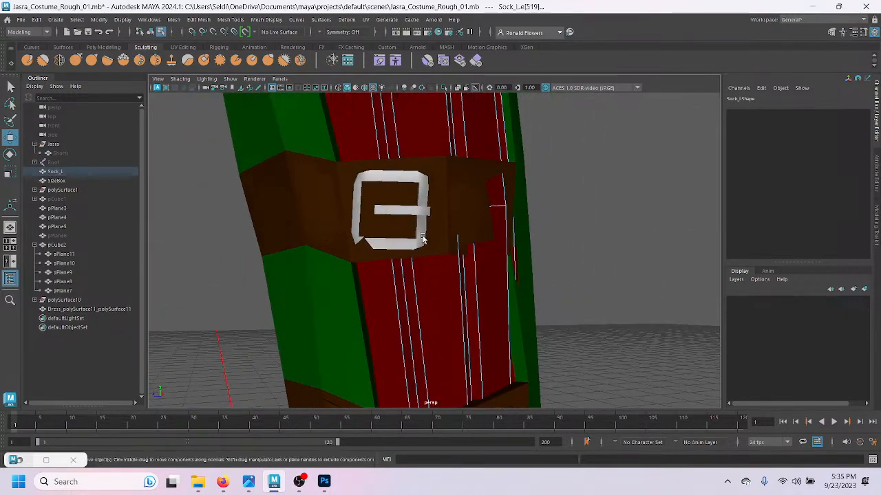
left_click_drag(417, 292, 497, 289, "alt")
left_click(500, 236)
key("4")
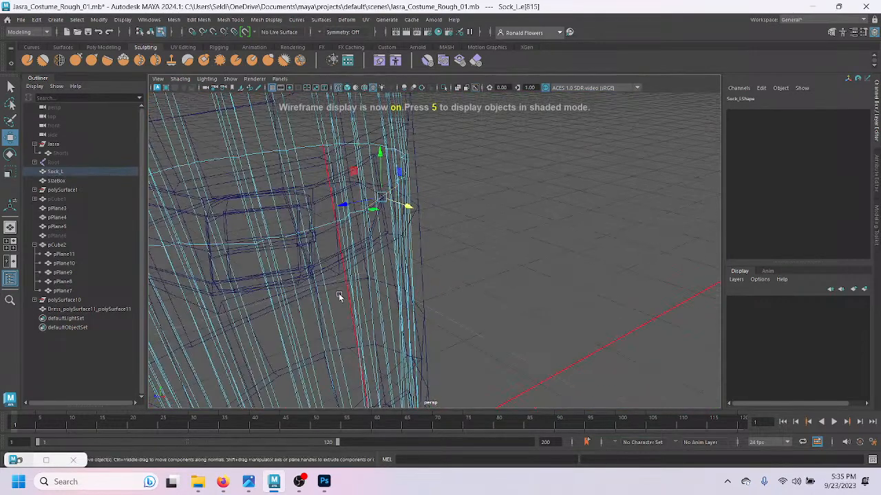
left_click(242, 248)
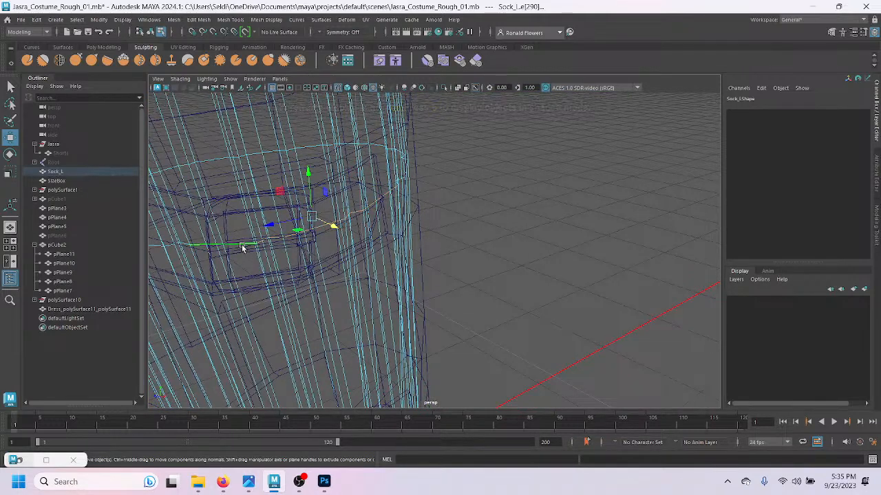
key("6")
middle_click_drag(331, 227, 329, 225)
mouse_move(328, 225)
left_mouse_down("alt")
mouse_move(275, 230)
mouse_move(365, 220)
left_mouse_up("alt")
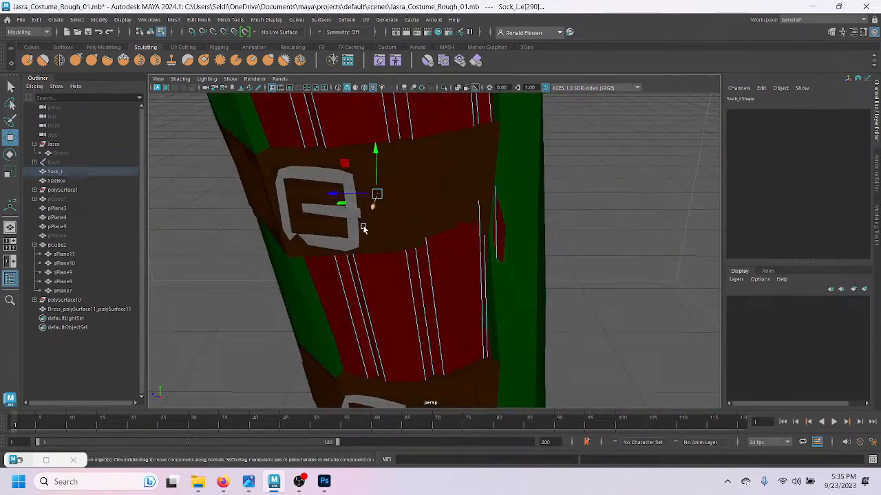
Step: Leave edge editing on the sock and select the low-poly boot pCube2
scroll(457, 273, "up", 5)
left_click_drag(353, 305, 397, 296, "alt")
left_click(397, 297)
left_click_drag(386, 250, 412, 280, "alt")
key("q")
key("F8")
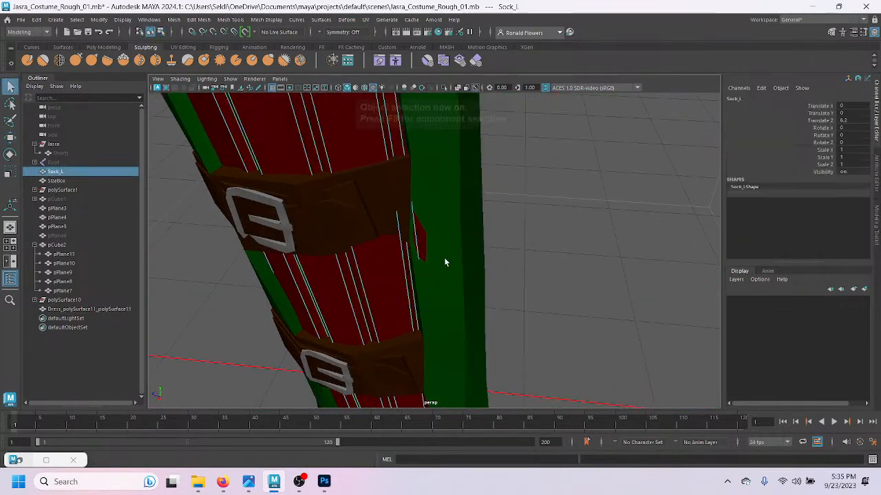
left_click(454, 246)
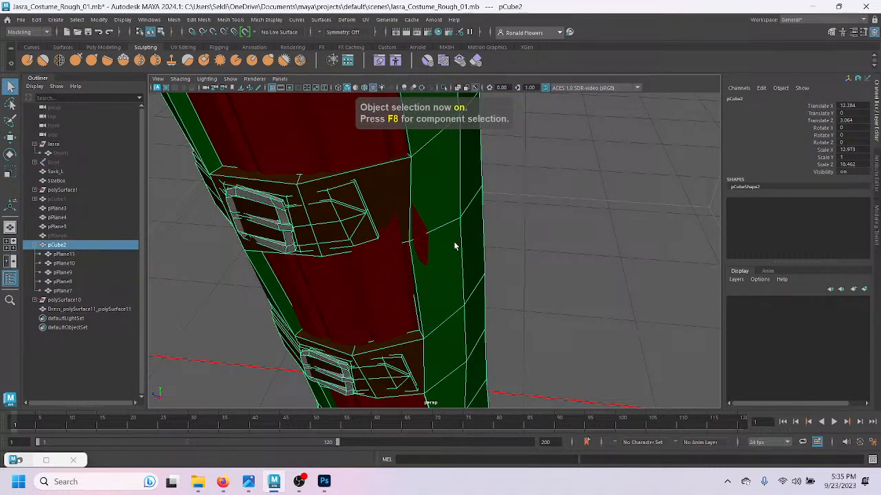
Step: Reorient the Move axes and shift the boot edge beside the lower buckled strap outward over the protruding sock
key("F10")
left_click(437, 244)
left_click_drag(437, 243, 486, 257, "alt")
key("w")
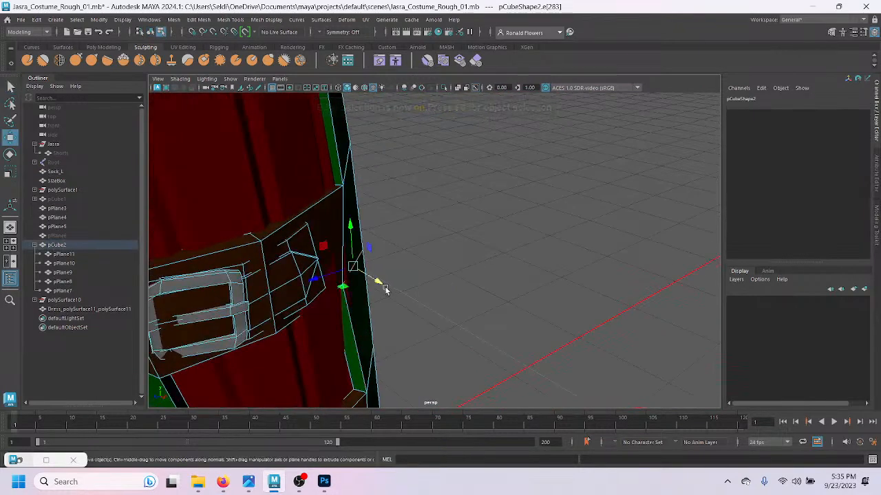
middle_click_drag(375, 278, 375, 279)
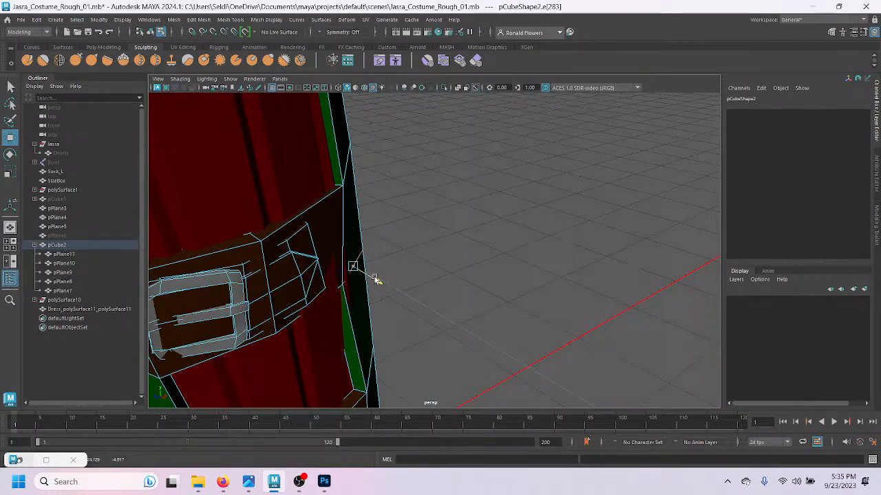
left_click(411, 259)
left_click_drag(410, 259, 431, 247)
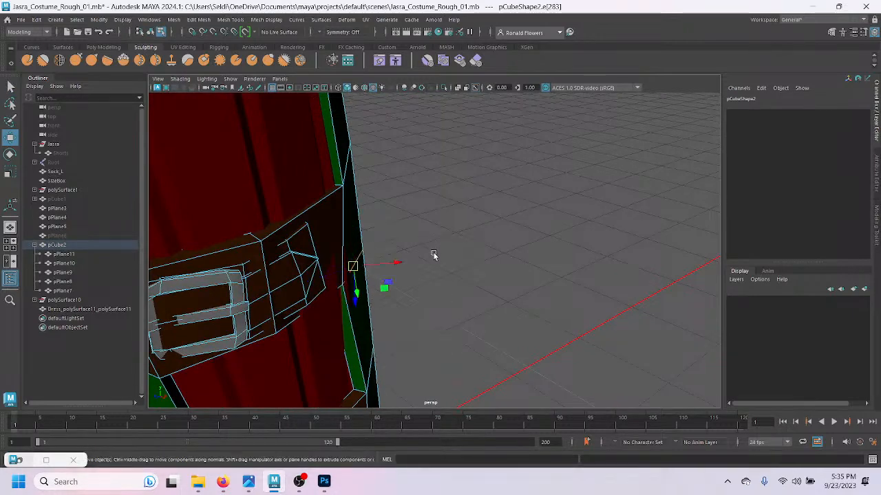
middle_click_drag(395, 274, 395, 262)
mouse_move(399, 262)
left_mouse_down()
mouse_move(448, 283)
mouse_move(330, 275)
mouse_move(359, 265)
mouse_move(383, 319)
mouse_move(403, 331)
mouse_move(454, 244)
mouse_move(409, 236)
mouse_move(503, 250)
mouse_move(482, 252)
left_mouse_up()
Step: Move the strap's lower rim edge and the short edge beside the buckle outward, clear of the sock
left_click(496, 270)
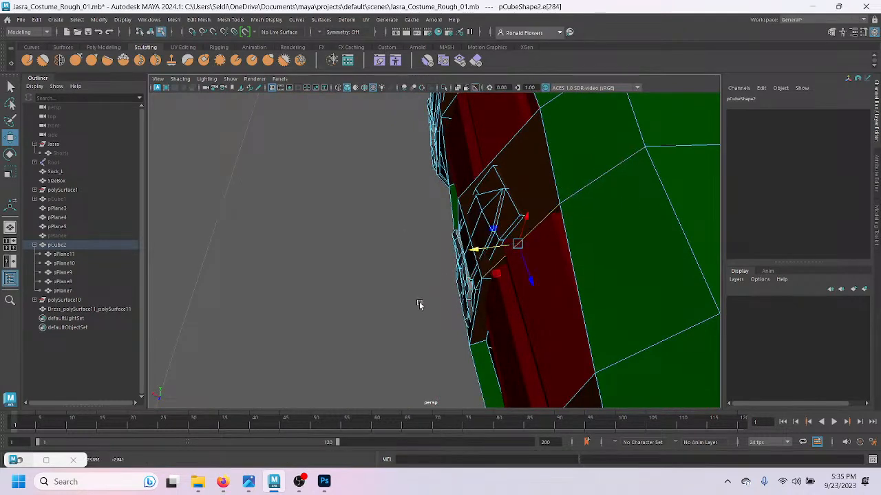
left_click_drag(413, 311, 575, 282, "alt")
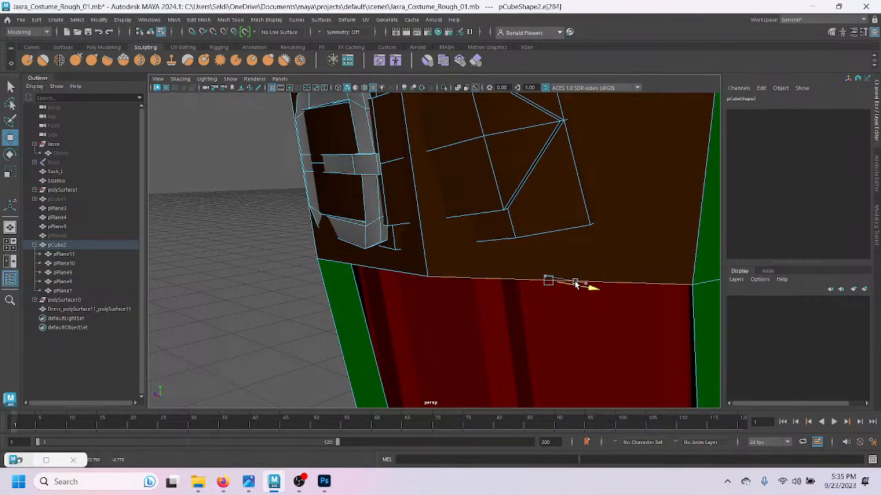
left_click_drag(505, 306, 534, 250, "alt")
left_click_drag(561, 298, 563, 297)
left_click_drag(487, 305, 464, 311, "alt")
left_click(439, 343)
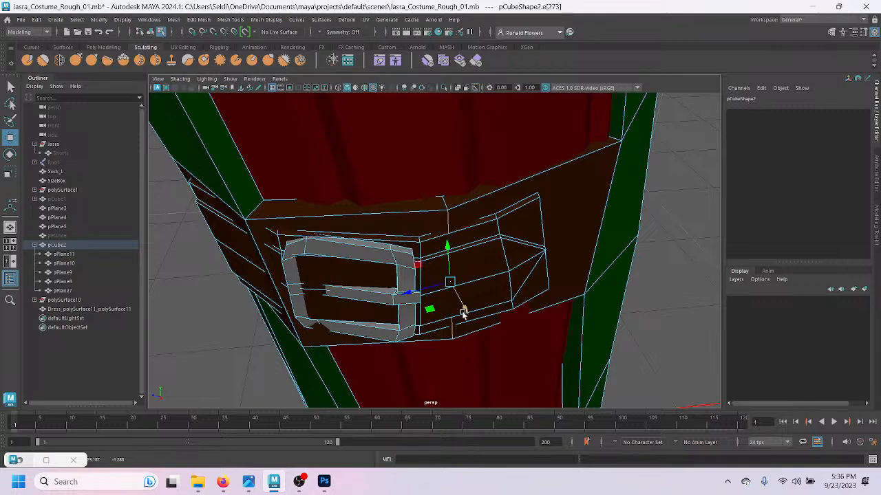
Step: Select a vertical sock edge below the buckled strap and examine it in the four-view layout and top view
left_click_drag(543, 353, 482, 289, "alt")
left_click(518, 296)
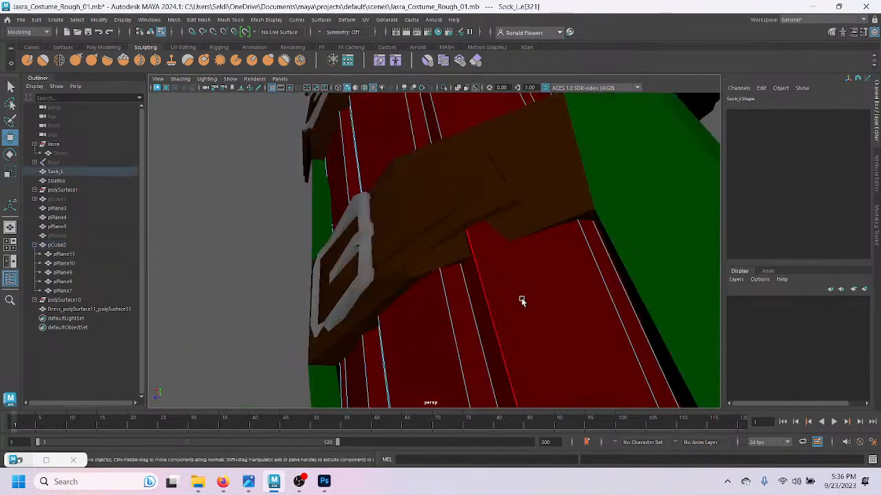
key("space")
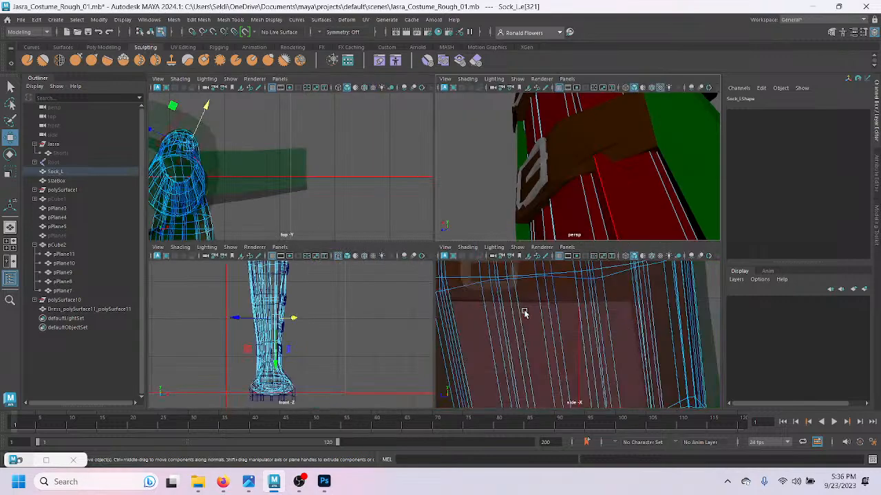
key("space")
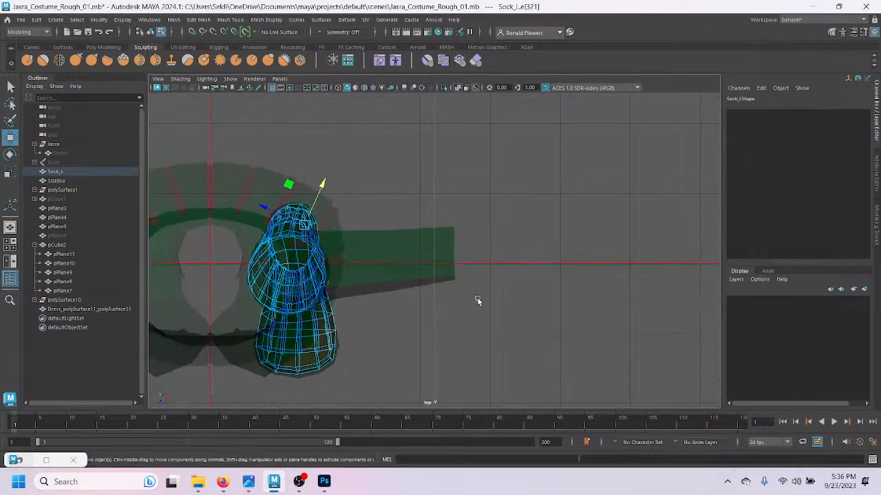
key("space")
key("space")
left_click_drag(515, 281, 493, 334, "alt")
left_click_drag(350, 320, 377, 330, "alt")
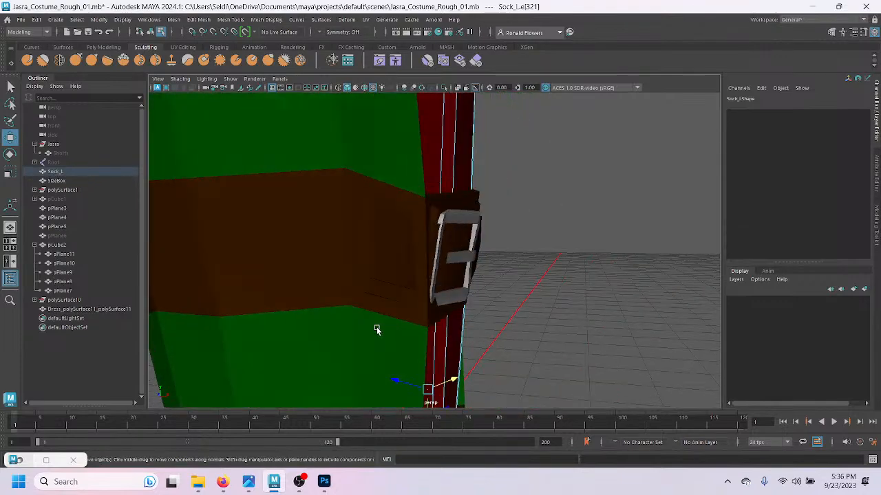
Step: Return to object selection, clear the selection and examine the whole boot
scroll(376, 330, "down", 5)
middle_click_drag(378, 345, 328, 185, "alt")
left_click_drag(424, 294, 374, 297, "alt")
middle_click_drag(334, 227, 330, 313, "alt")
left_click_drag(331, 314, 359, 338, "alt")
right_click_drag(388, 205, 430, 187)
left_click_drag(482, 240, 458, 298, "alt")
middle_click_drag(458, 299, 472, 266, "alt")
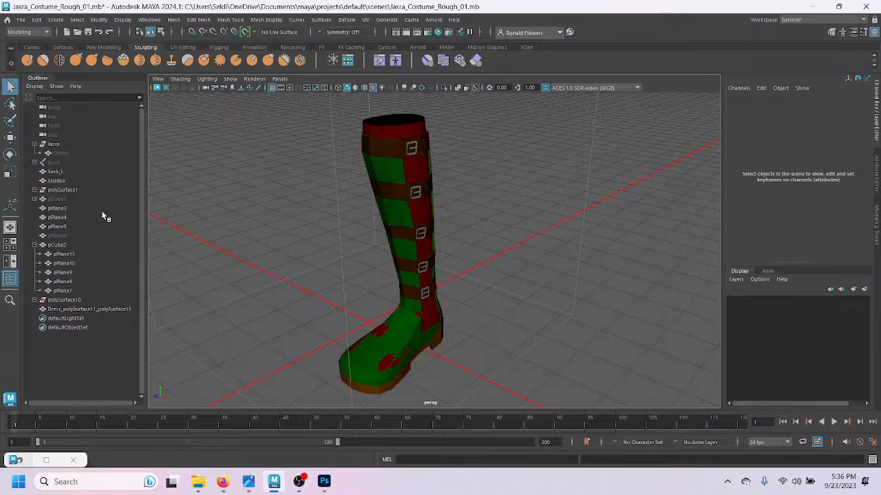
Step: Select the hidden plane pPlane6 and toggle its visibility
left_click(59, 236)
key("h")
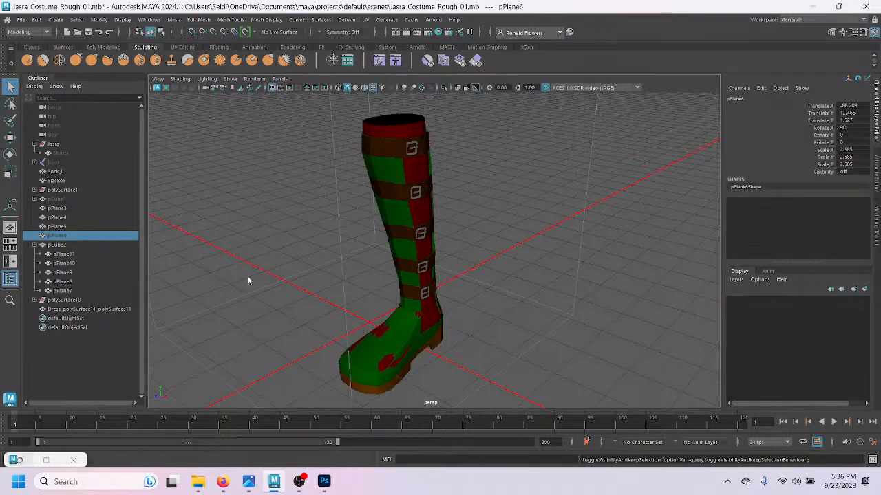
Step: Select the green dress mesh Dress_polySurface11_polySurface11
scroll(299, 273, "down", 3)
middle_click_drag(350, 202, 330, 384, "alt")
scroll(333, 330, "up", 3)
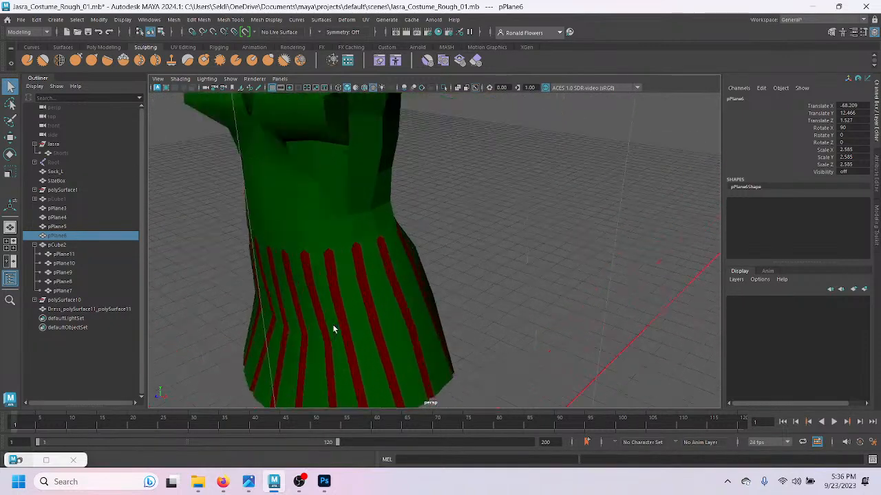
left_click(337, 242)
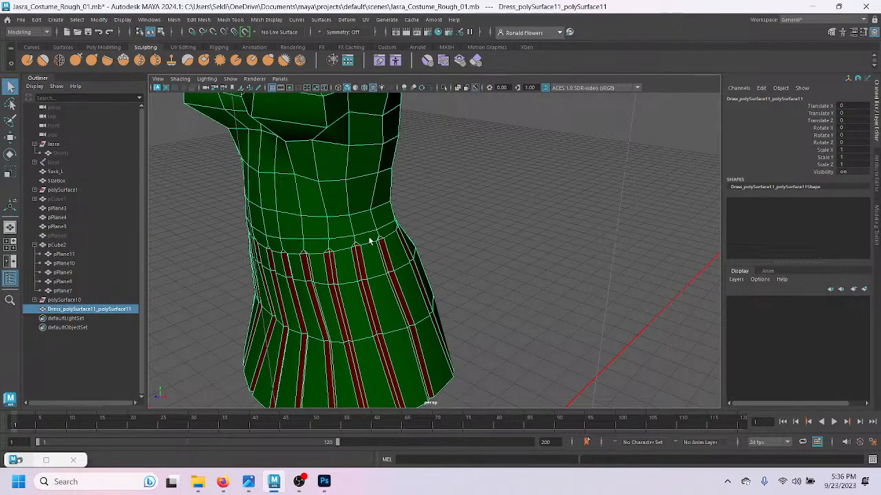
left_click_drag(335, 271, 340, 266, "alt")
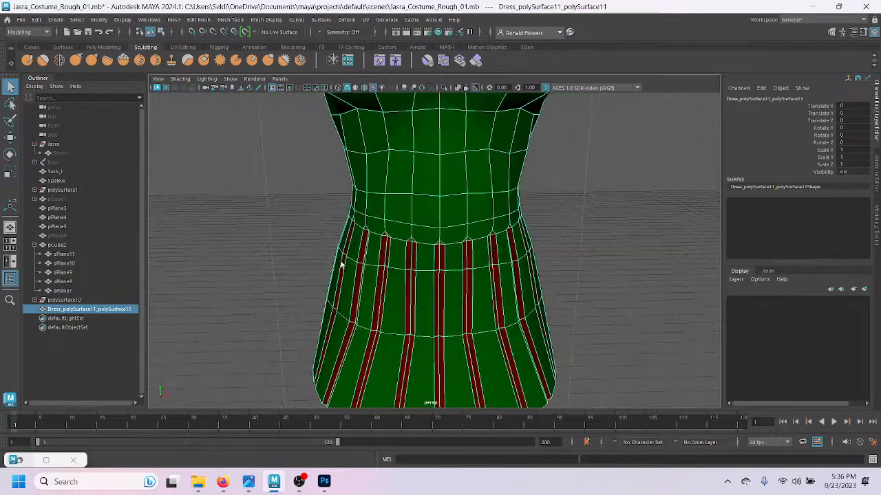
Step: Select the full loop of faces around the dress's waist, one row above the tops of the red skirt stripes
key("space")
key("space")
scroll(463, 237, "up", 2)
left_click_drag(459, 230, 420, 254, "alt")
middle_click_drag(285, 236, 406, 293, "alt")
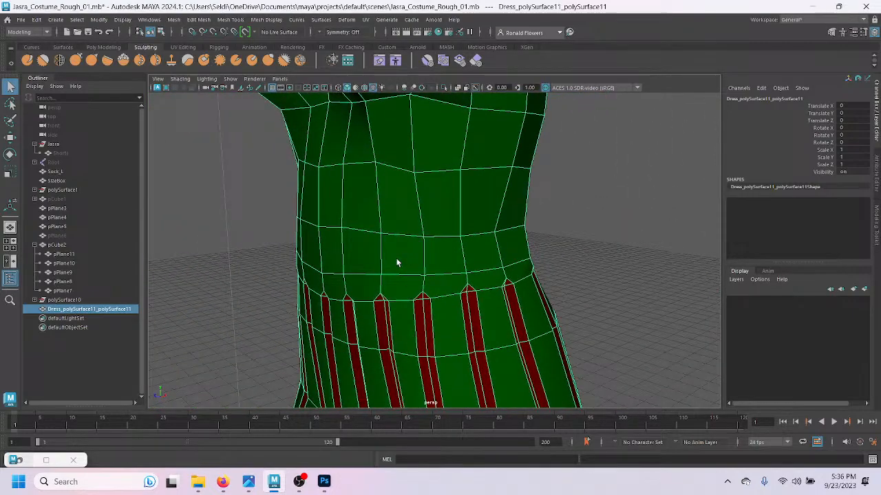
key("F11")
left_click(401, 259)
double_click(360, 259, "shift")
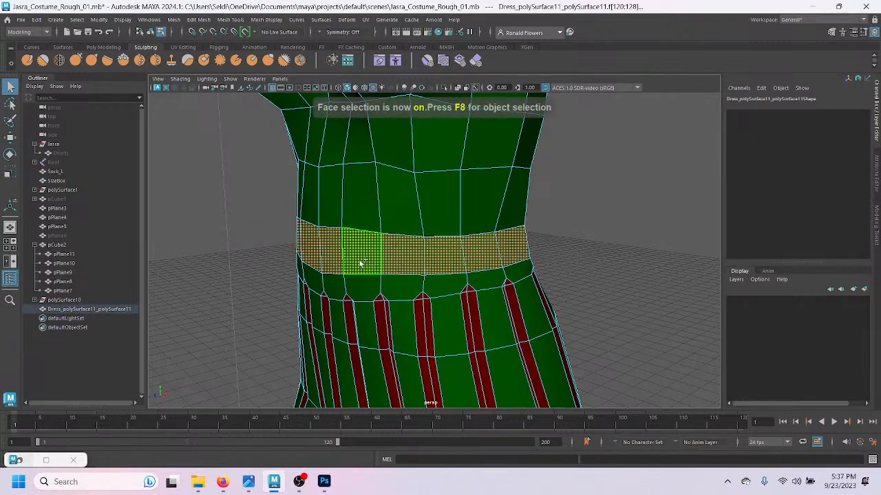
left_click_drag(287, 287, 319, 272, "alt")
scroll(463, 283, "up", 2)
middle_click_drag(502, 210, 416, 289, "alt")
key("w")
key("F10")
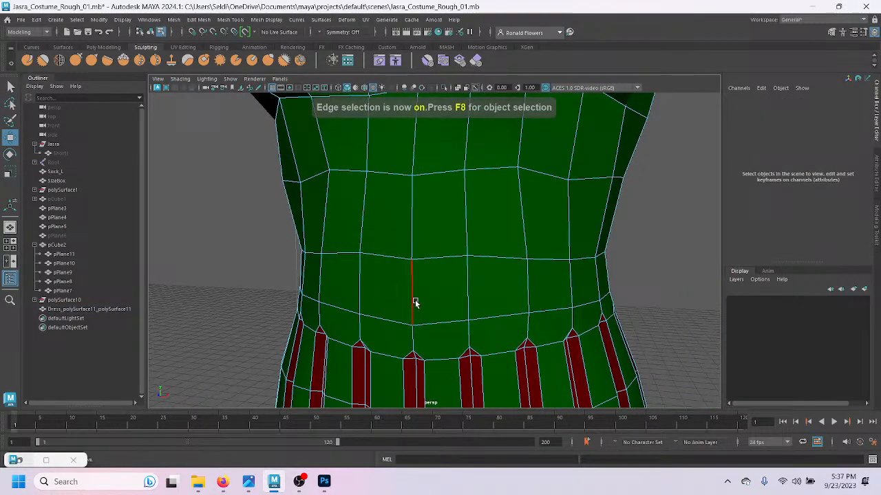
key("F11")
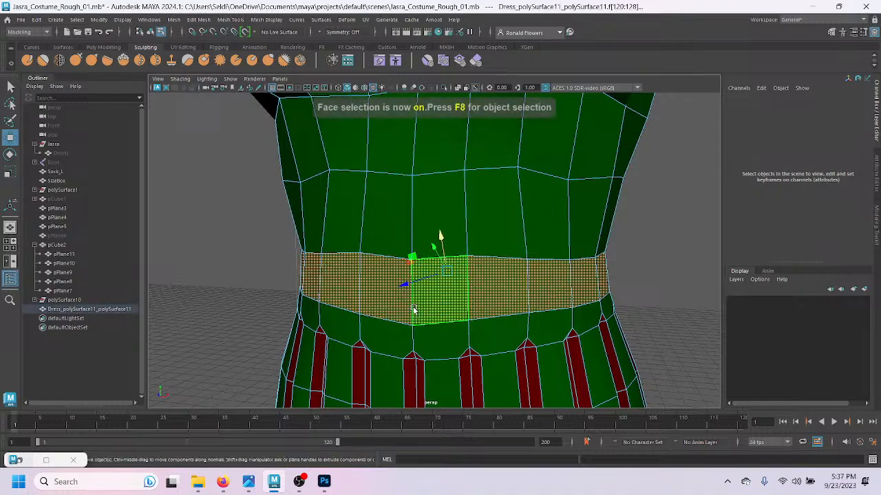
key("q")
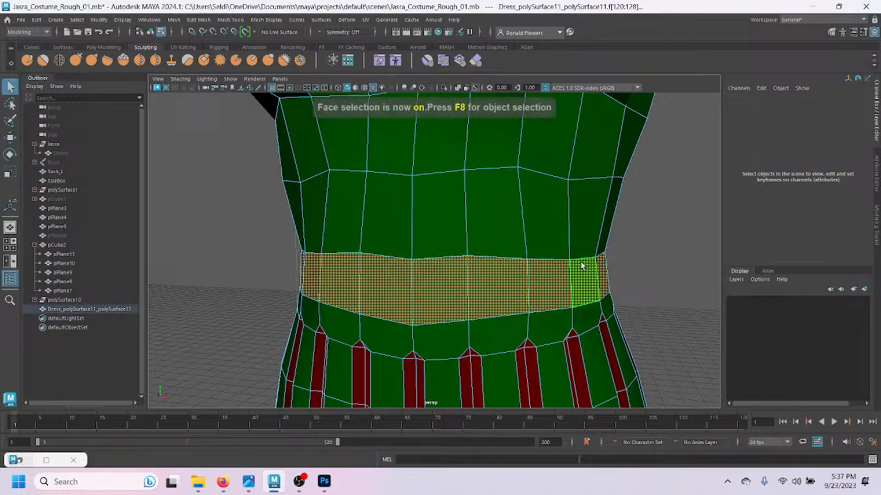
mouse_move(605, 281)
left_mouse_down("alt")
mouse_move(427, 291)
mouse_move(599, 282)
left_mouse_up("alt")
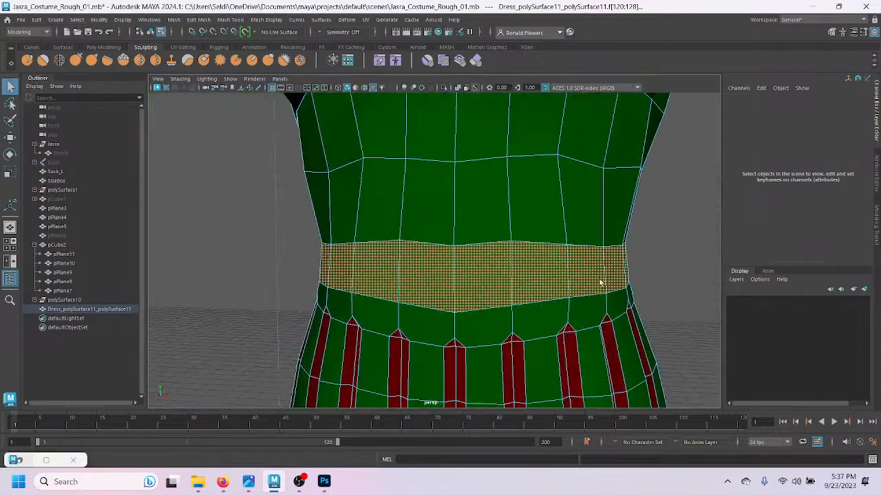
Step: Duplicate the selected waist faces as a separate mesh, then return to object selection and select the new waistband
right_click(485, 286, "shift")
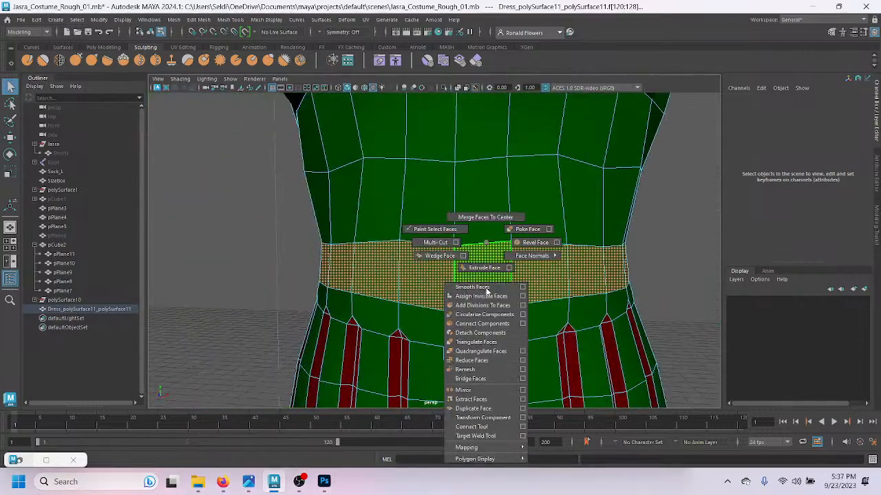
left_click(474, 409)
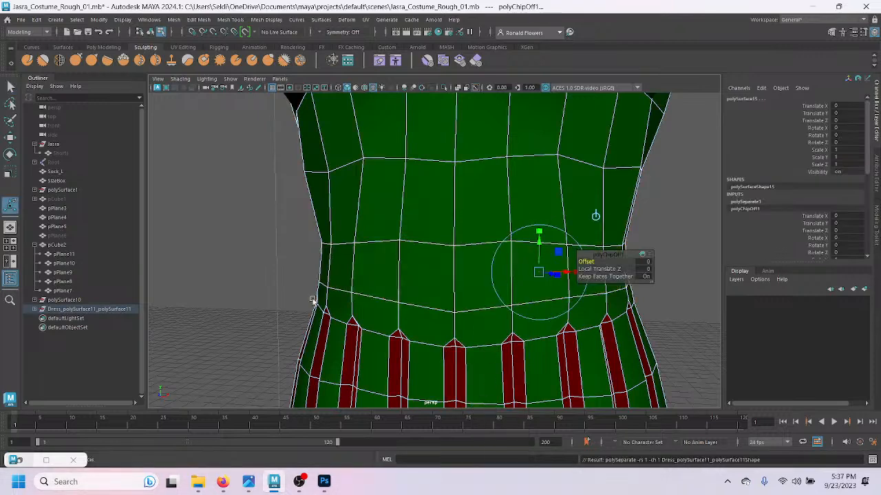
left_click(257, 241)
left_click(425, 278)
right_click_drag(425, 275, 472, 191)
left_click(275, 280)
left_click(374, 275)
left_click(375, 277)
mouse_move(521, 295)
left_mouse_down("alt")
mouse_move(334, 291)
mouse_move(507, 290)
left_mouse_up("alt")
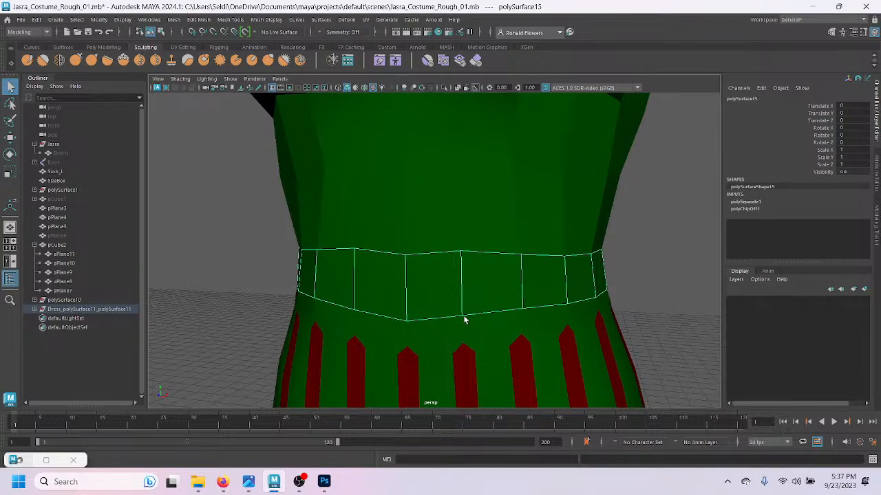
Step: Extrude the waistband mesh outward by a slight thickness, then reselect it as a whole object
left_click(103, 49)
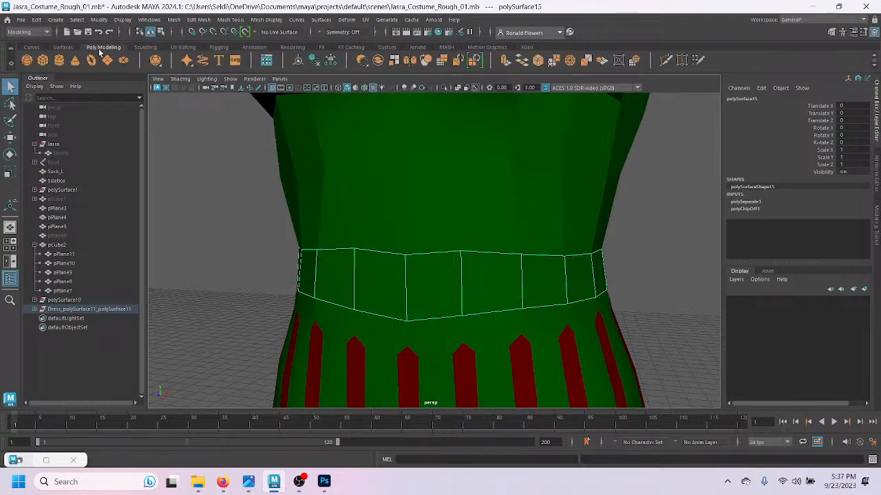
left_click(507, 60)
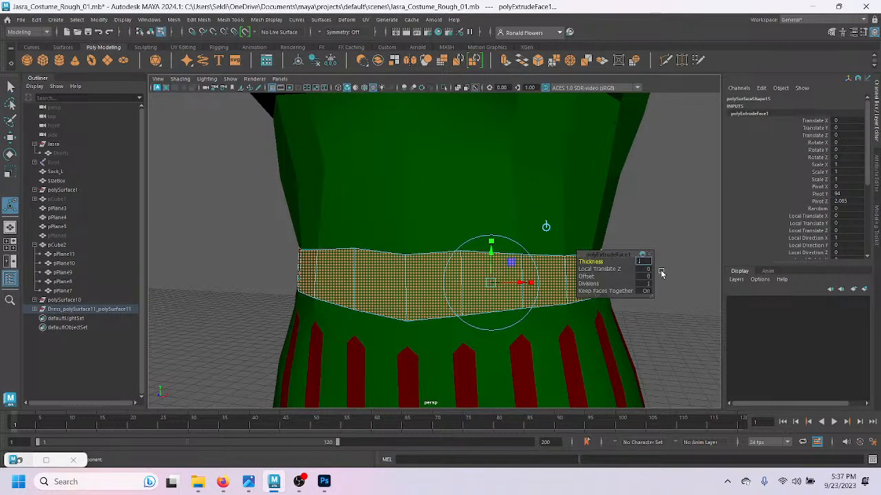
key("Return")
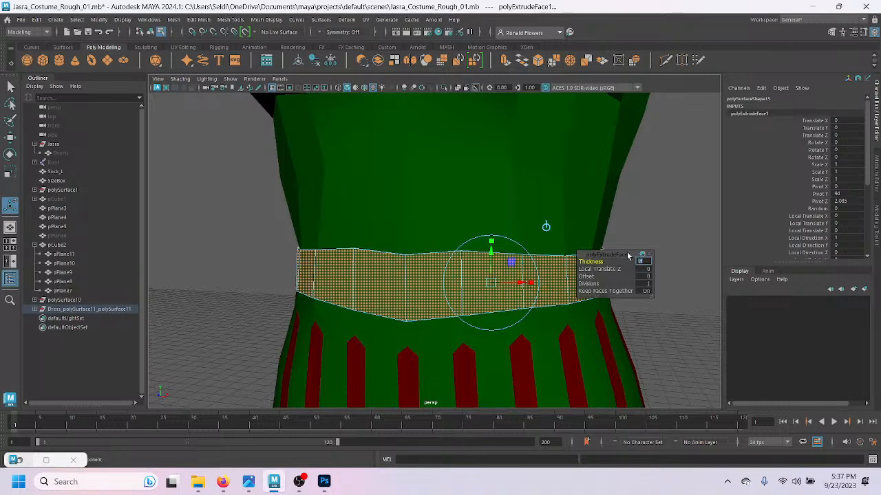
left_click(668, 220)
right_click_drag(549, 205, 594, 193)
left_click(620, 249)
left_click(509, 279)
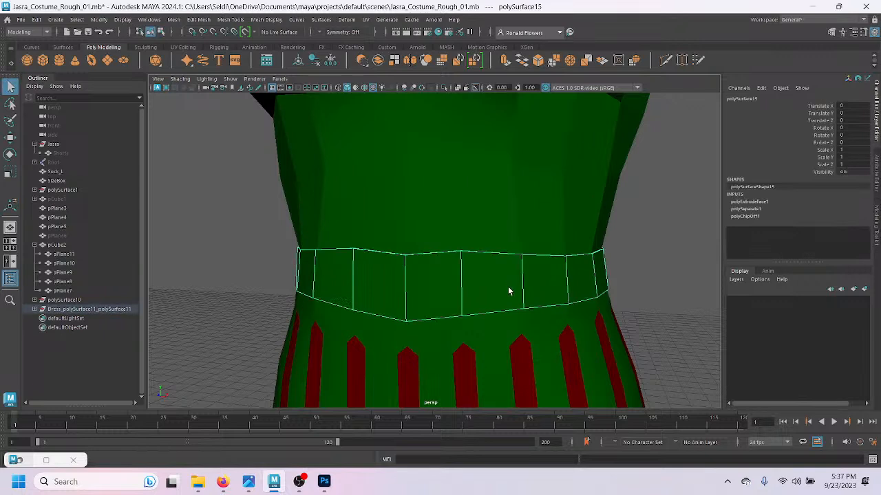
Step: Assign a brown material to the waistband so it contrasts with the green dress
right_click_drag(506, 284, 578, 420)
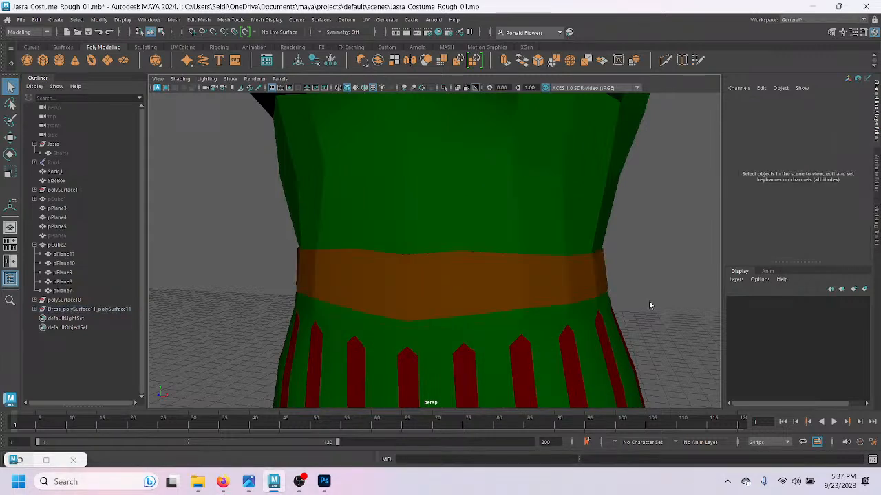
right_click_drag(561, 286, 634, 434)
left_click(663, 326)
scroll(663, 326, "down", 6)
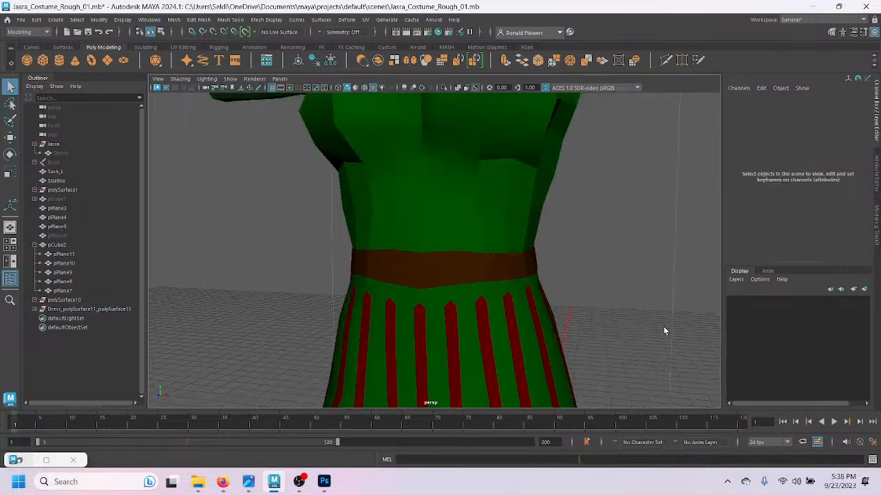
Step: Turn on Soft Select and lower three neighbouring vertices on the waistband's upper edge
scroll(580, 337, "up", 8)
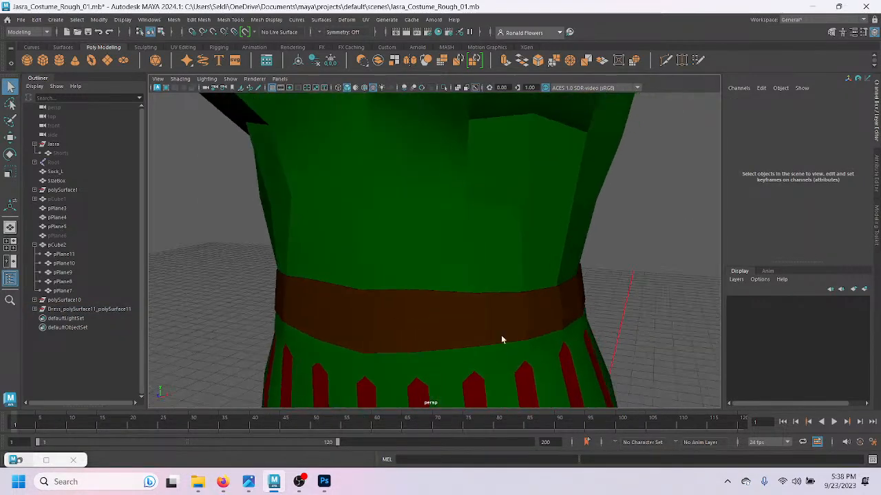
left_click(386, 337)
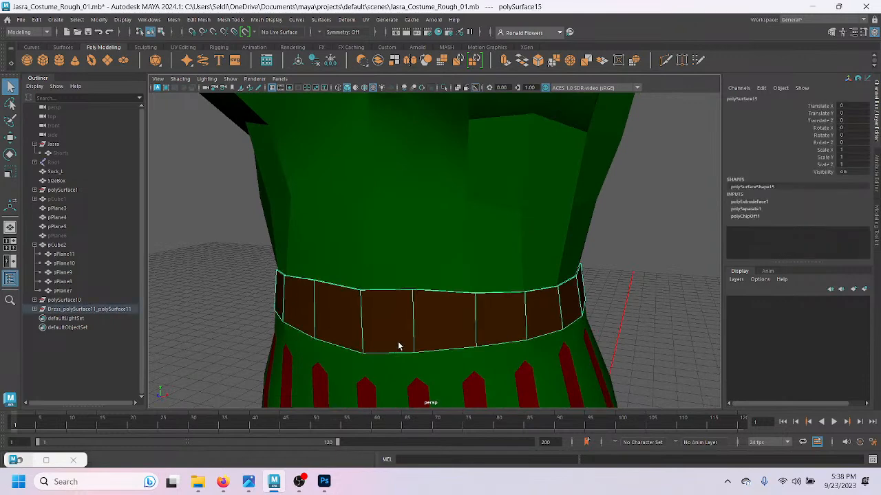
key("F9")
scroll(411, 347, "up", 5)
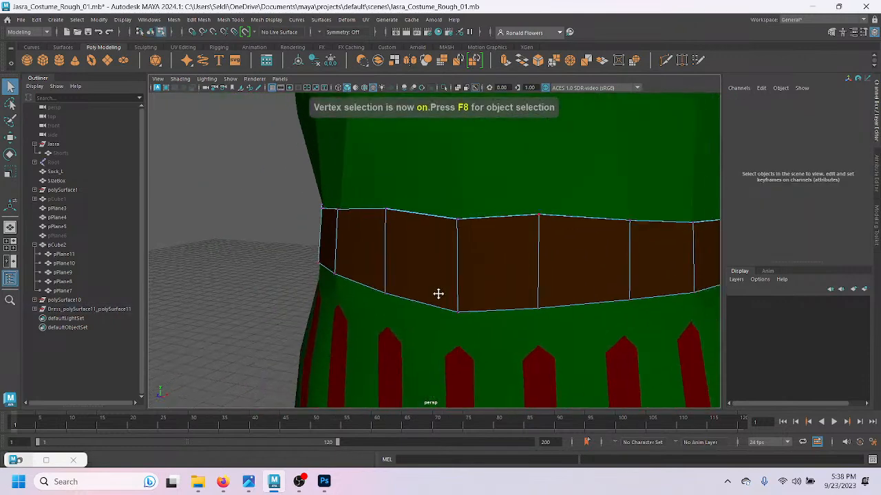
left_click_drag(525, 246, 526, 245)
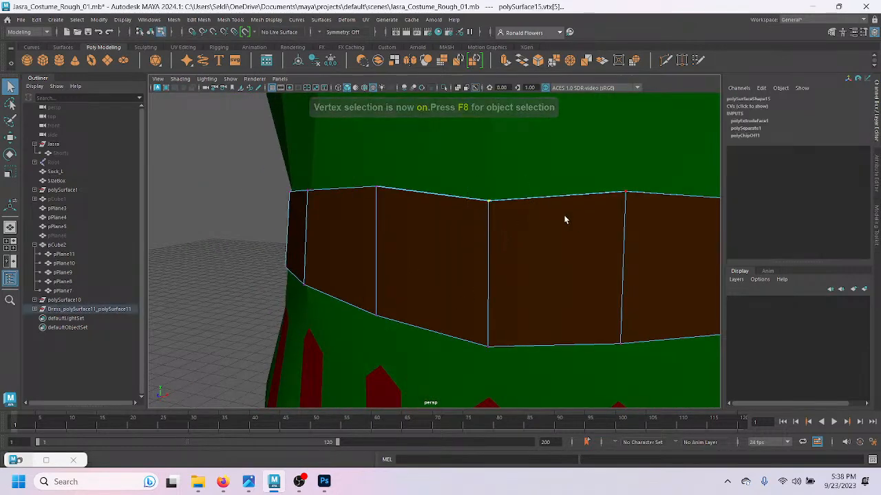
key("b")
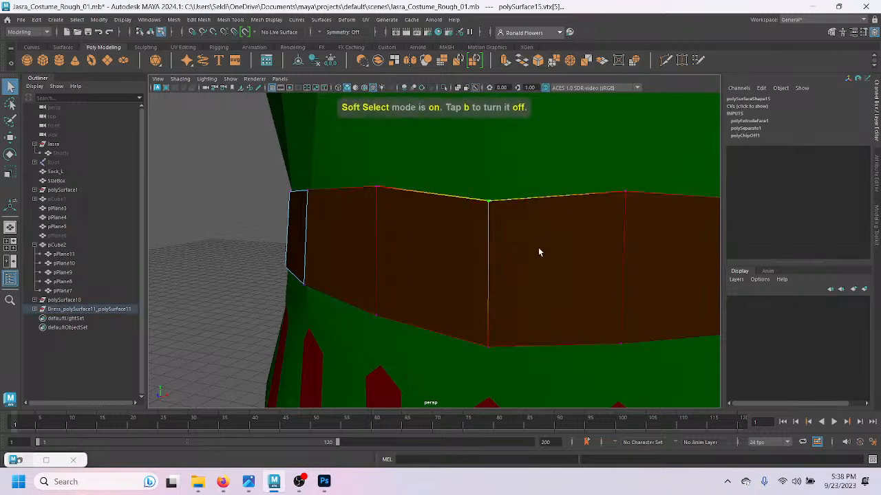
left_click_drag(598, 172, 648, 231)
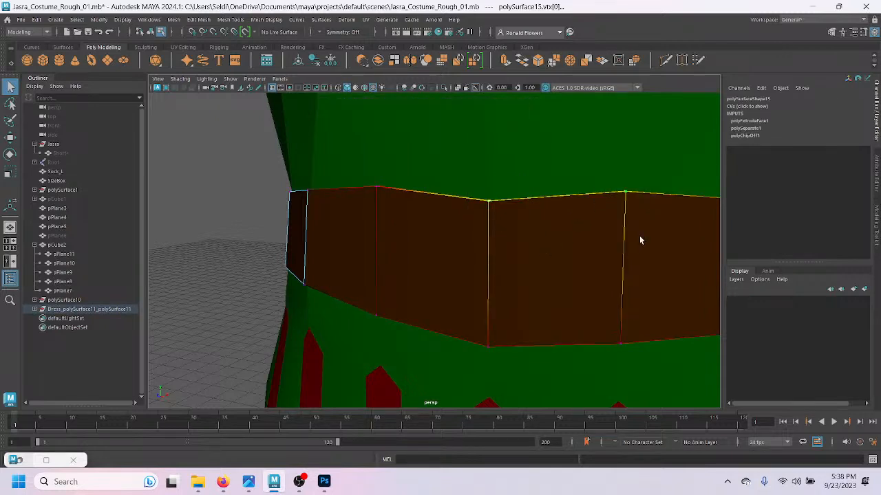
left_click_drag(415, 199, 433, 191)
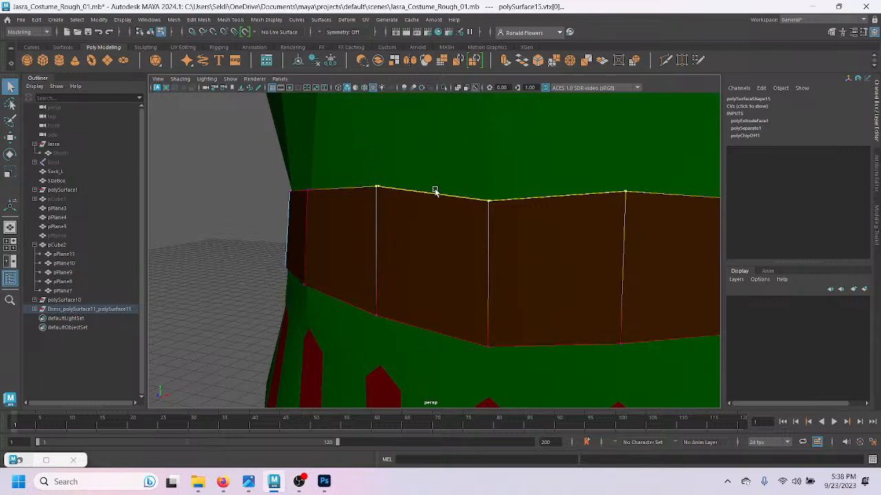
key("w")
left_click_drag(493, 144, 490, 180)
left_click_drag(641, 240, 556, 200, "alt")
Step: Reposition the front bottom-centre vertex of the waistband with soft falloff to even out its lower edge, undoing an unwanted move
left_click_drag(464, 294, 463, 274)
scroll(586, 226, "down", 4)
left_click_drag(586, 227, 449, 266, "alt")
left_click_drag(402, 179, 468, 262)
left_click_drag(293, 245, 487, 266, "alt")
key("ctrl+z")
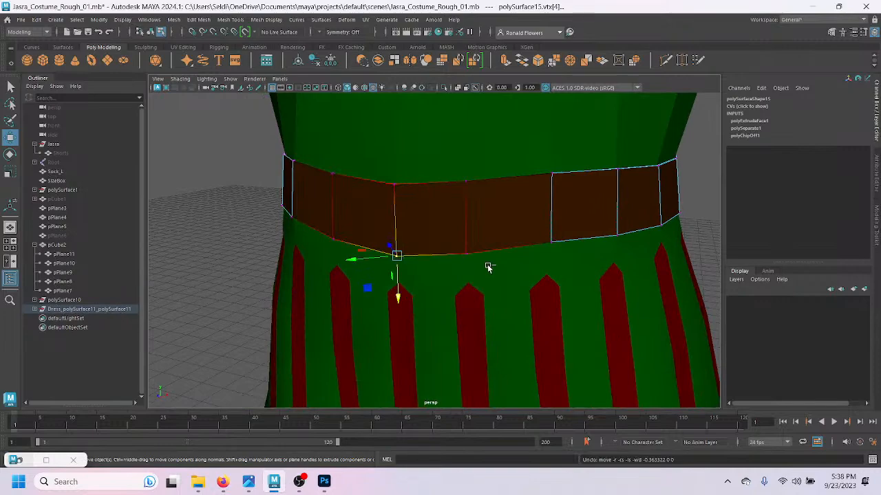
left_click_drag(605, 248, 545, 267, "alt")
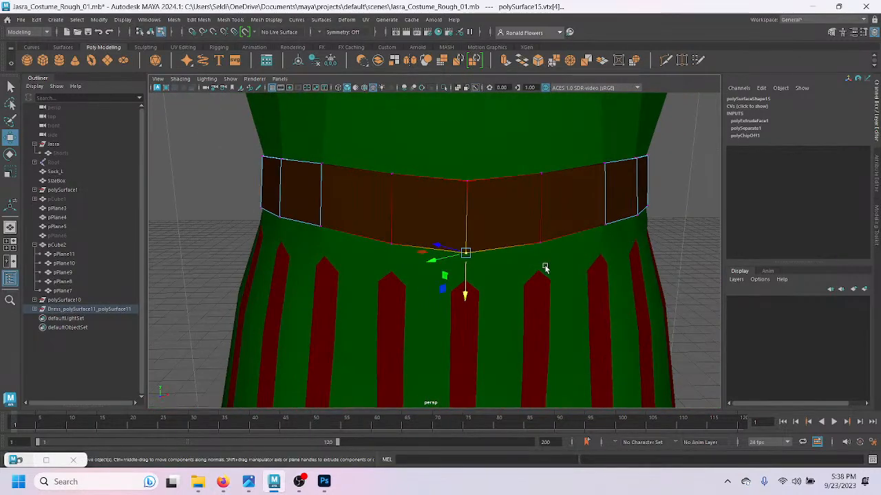
left_click_drag(471, 295, 542, 261)
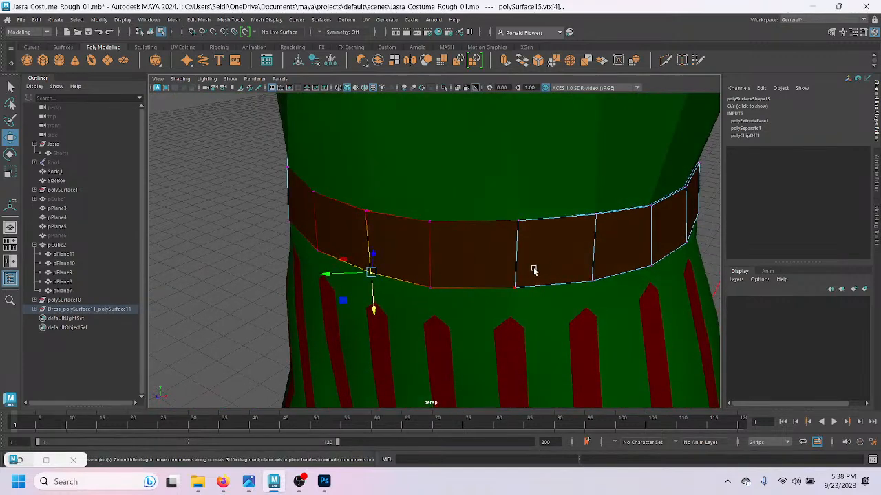
Step: Switch to wireframe display, select the waistband's bottom-centre vertices at front and back, then clear the selection
key("4")
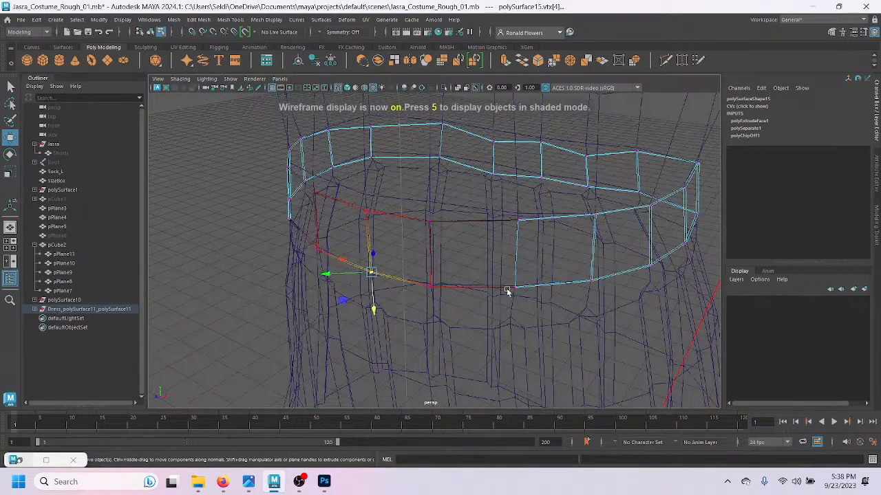
left_click(258, 300)
left_click_drag(257, 299, 332, 305, "alt")
left_click_drag(399, 284, 406, 280, "alt")
left_click_drag(417, 257, 497, 200)
left_click_drag(537, 292, 557, 296, "alt")
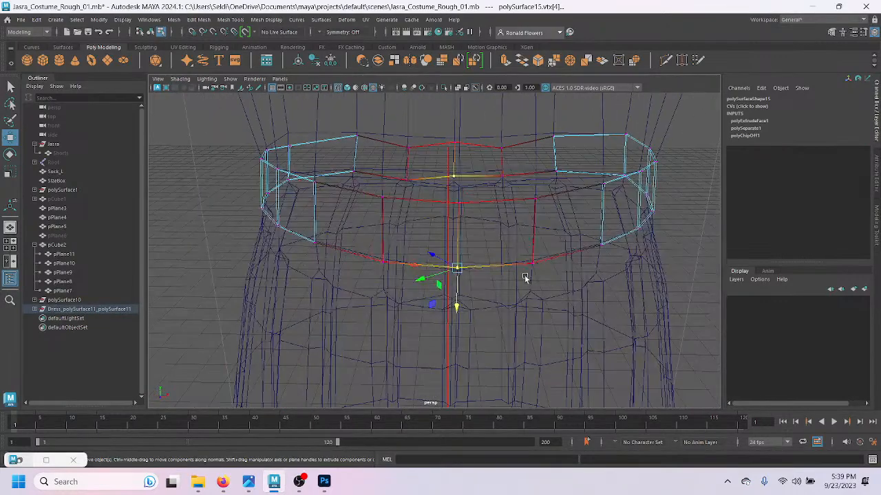
key("q")
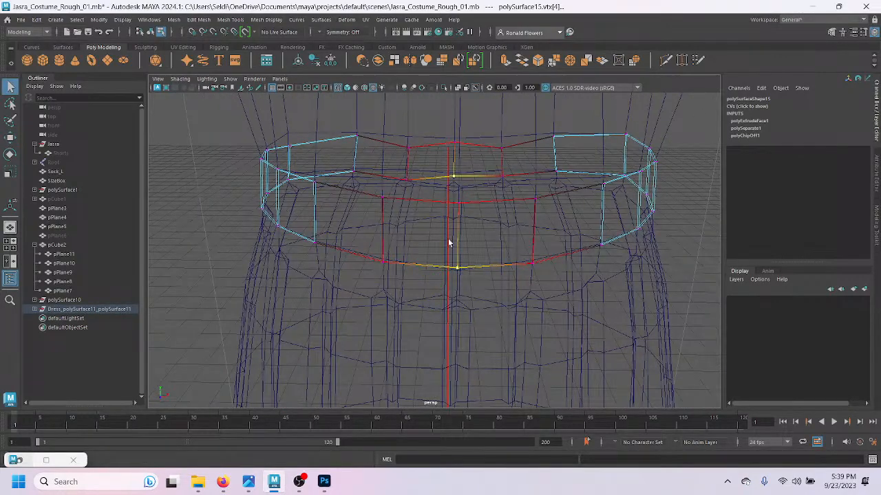
left_click(205, 157)
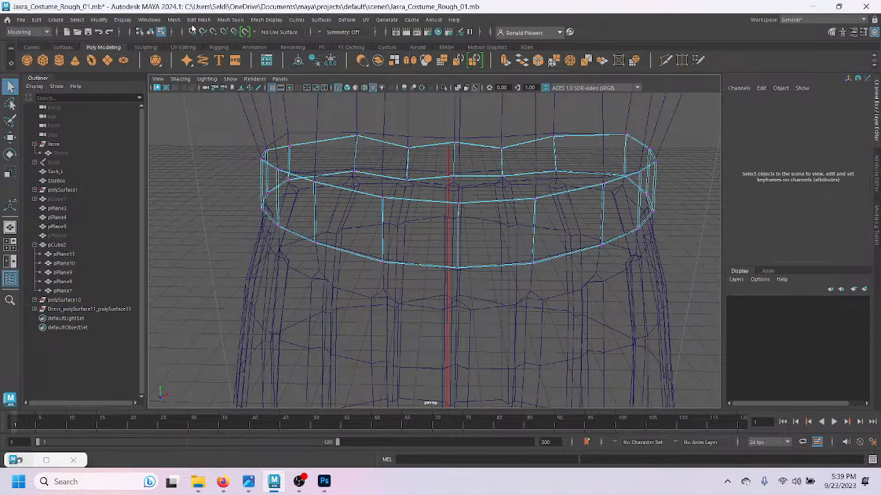
Step: Return to object selection and toggle Backface Culling for the waistband mesh
left_click(122, 20)
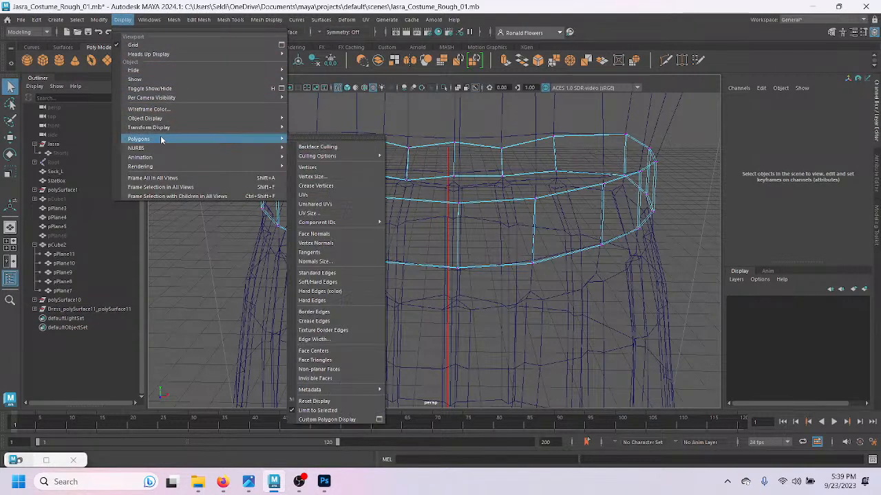
mouse_move(241, 149)
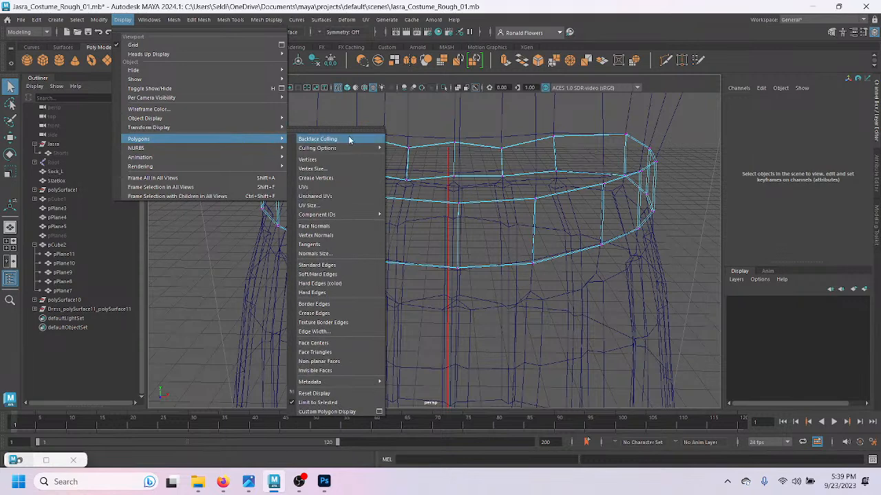
left_click(348, 140)
right_click_drag(292, 157, 335, 142)
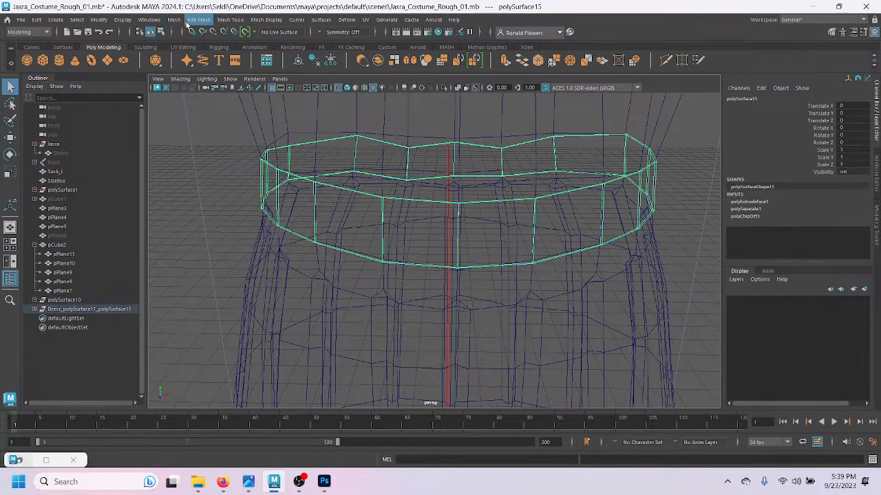
left_click(122, 19)
mouse_move(237, 142)
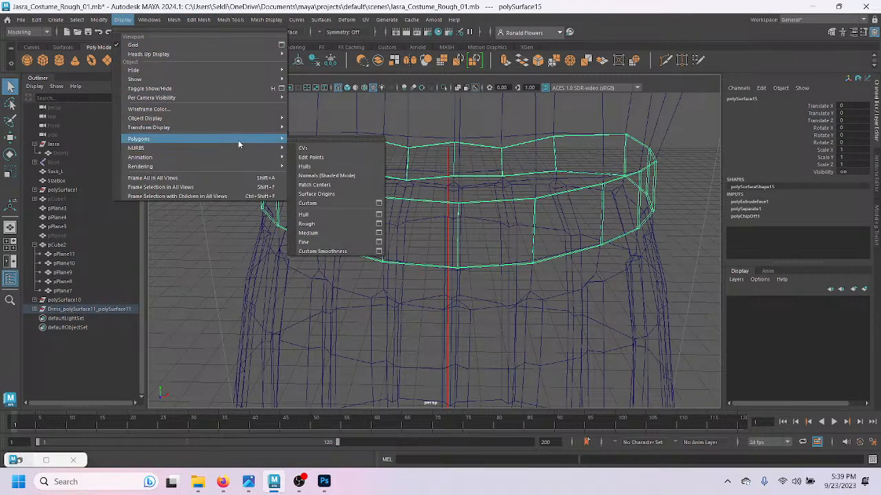
left_click(317, 139)
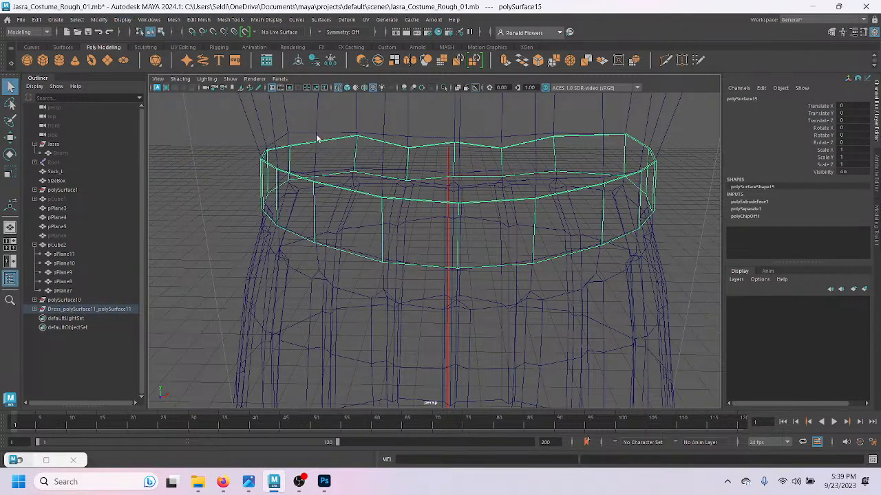
Step: Reselect the waistband mesh and delete its construction history
left_click(231, 181)
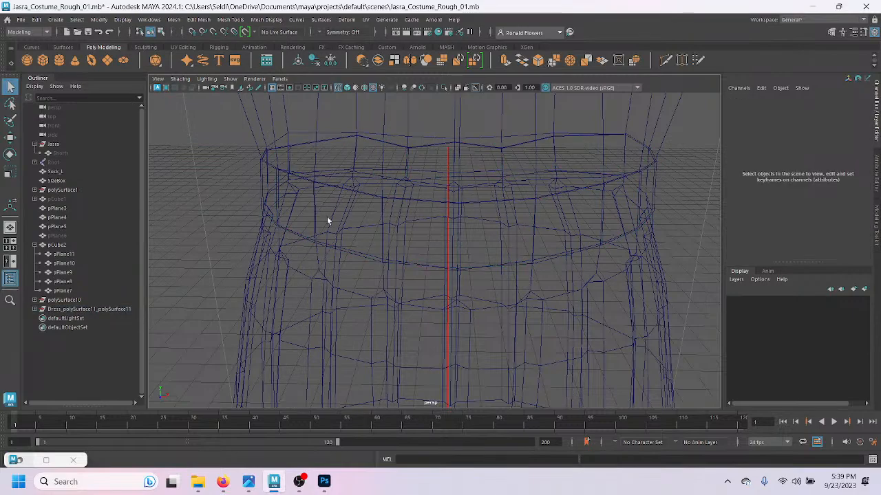
left_click(337, 191)
mouse_move(338, 222)
left_mouse_down("alt")
mouse_move(340, 183)
mouse_move(339, 216)
mouse_move(318, 218)
mouse_move(329, 222)
left_mouse_up("alt")
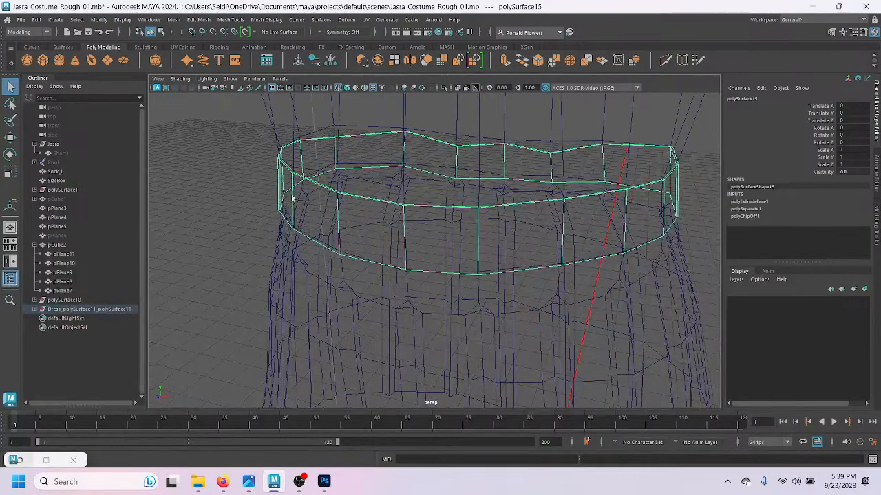
left_click(36, 19)
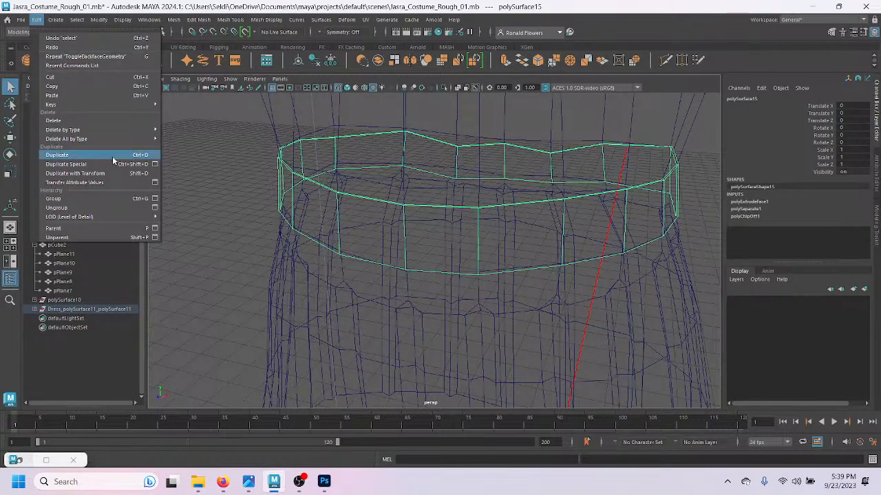
mouse_move(117, 130)
left_click(207, 130)
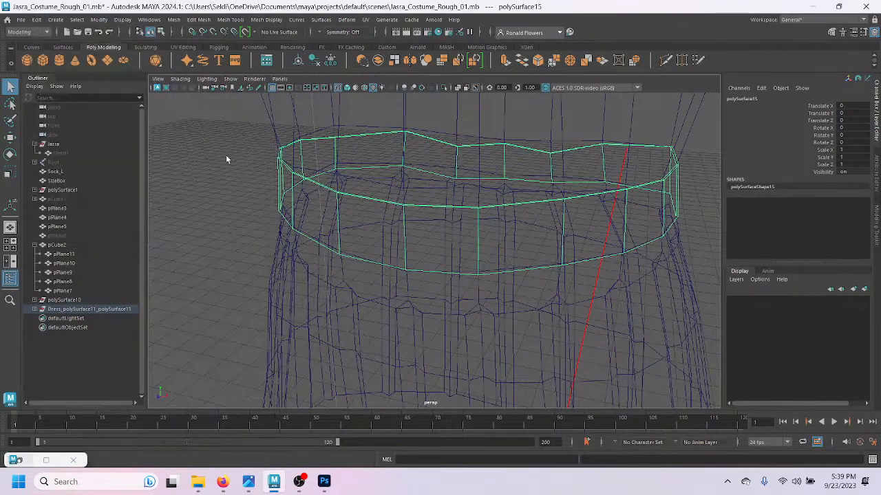
key("F10")
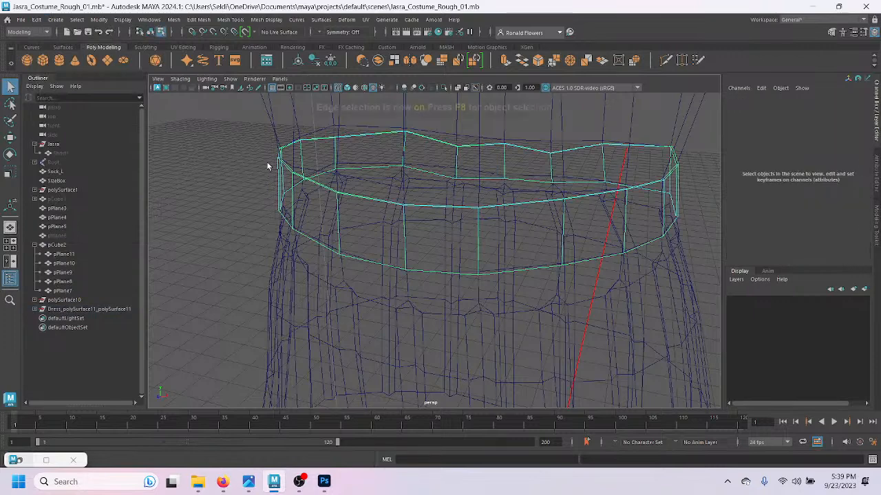
right_click_drag(243, 191, 298, 199)
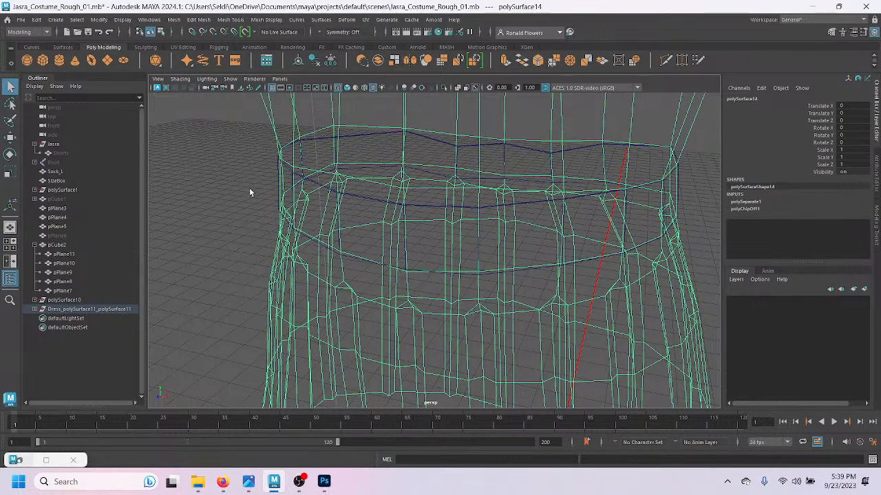
left_click(250, 189)
left_click(306, 179)
key("w")
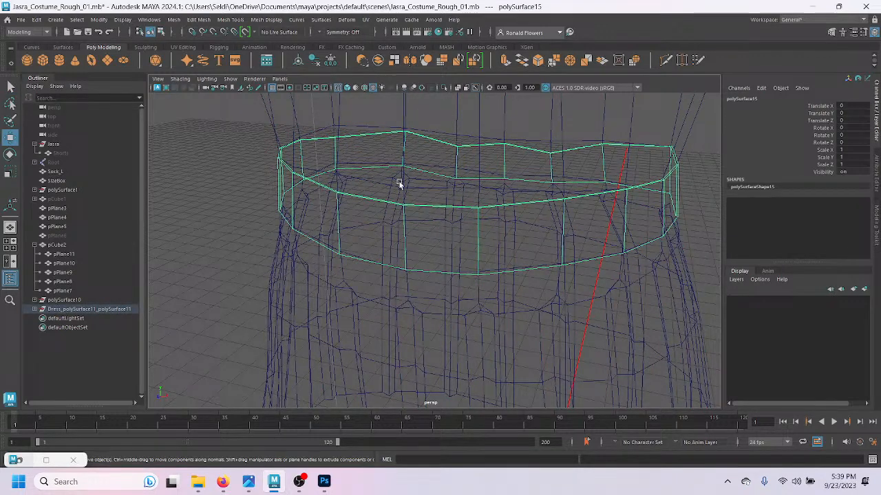
Step: Expand the Dress_polySurface11_polySurface11 group to identify its two child meshes, and delete all construction history in the scene
left_click(35, 309)
left_click(69, 318)
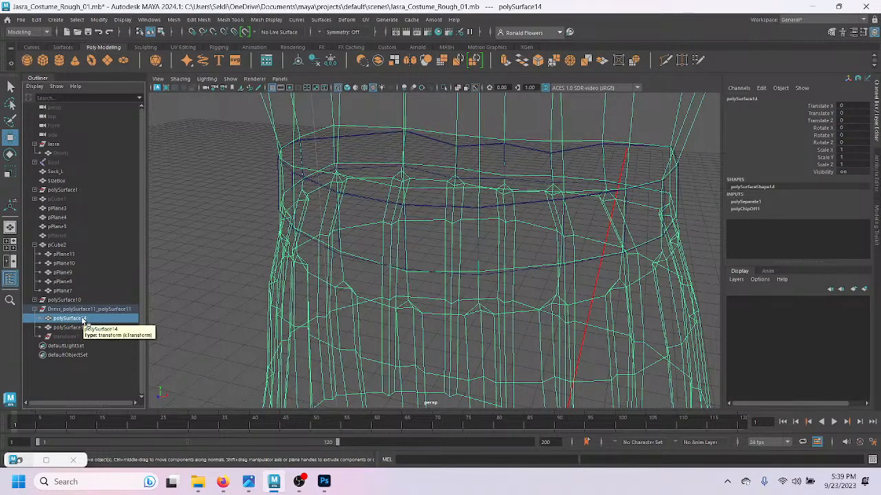
left_click(69, 328)
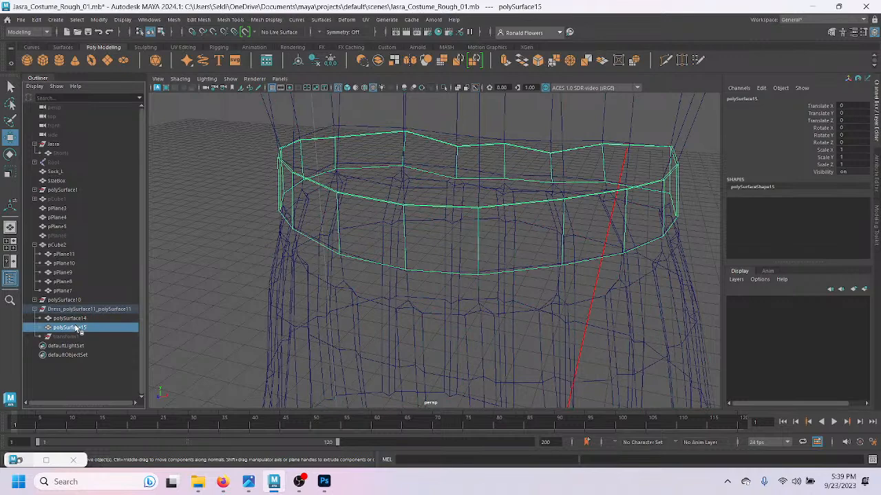
left_click(71, 319)
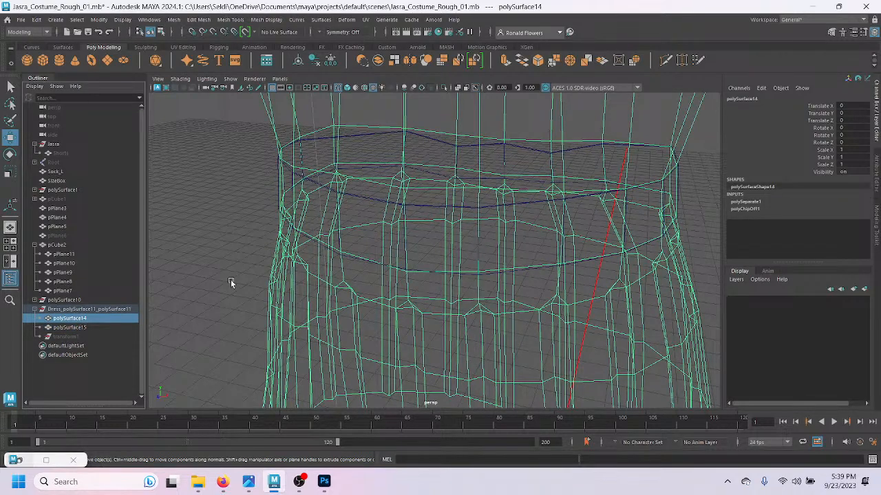
key("f")
scroll(288, 255, "up", 4)
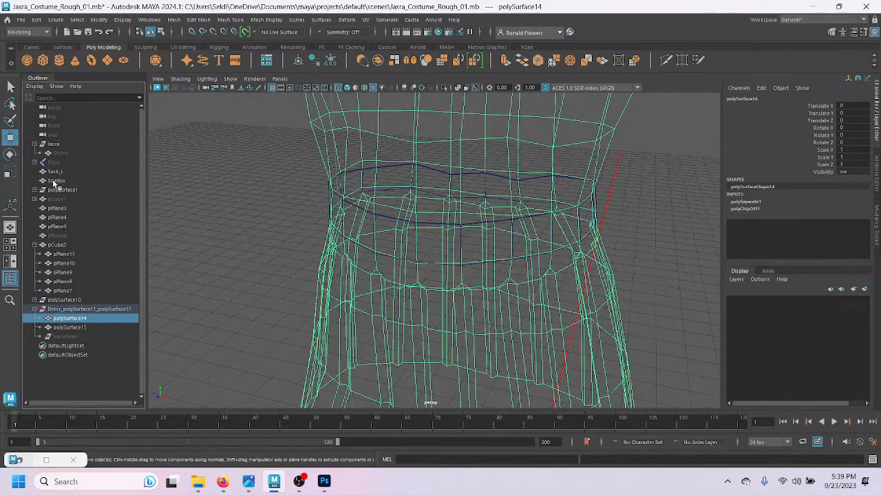
left_click(78, 309)
left_click(37, 19)
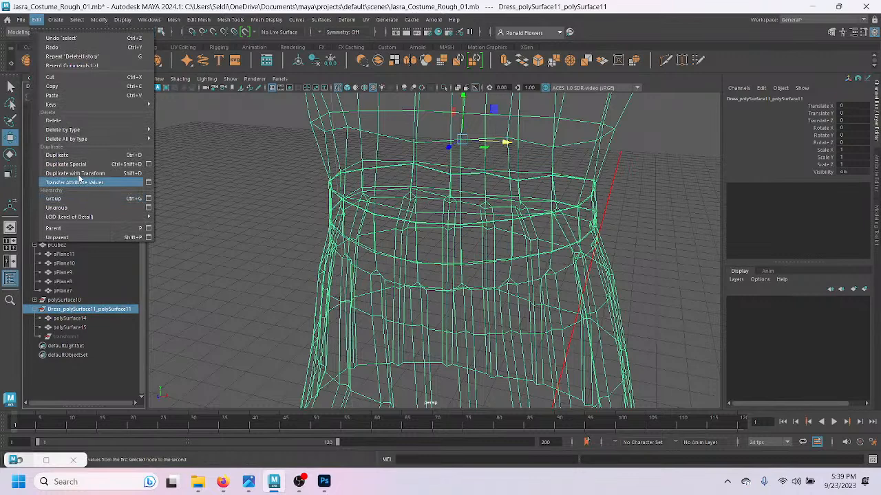
mouse_move(79, 141)
left_click(197, 139)
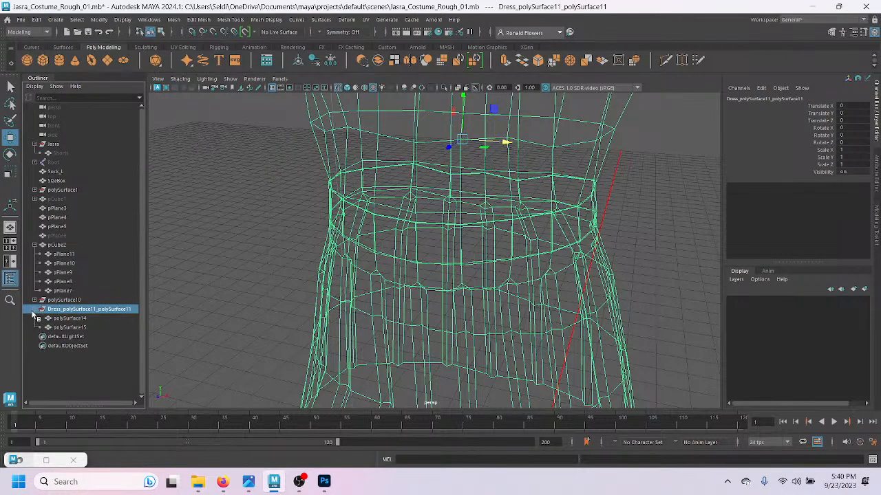
Step: Rename the waistband mesh polySurface15 as Belt
left_click(76, 319)
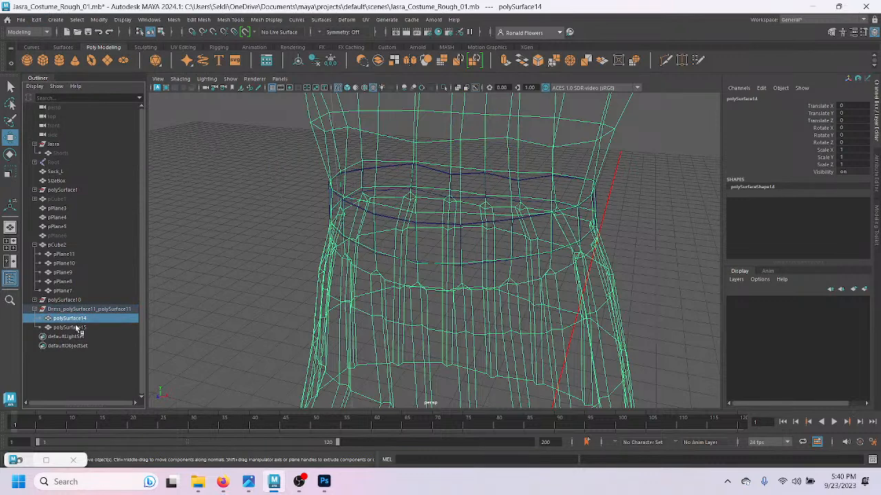
left_click(219, 243)
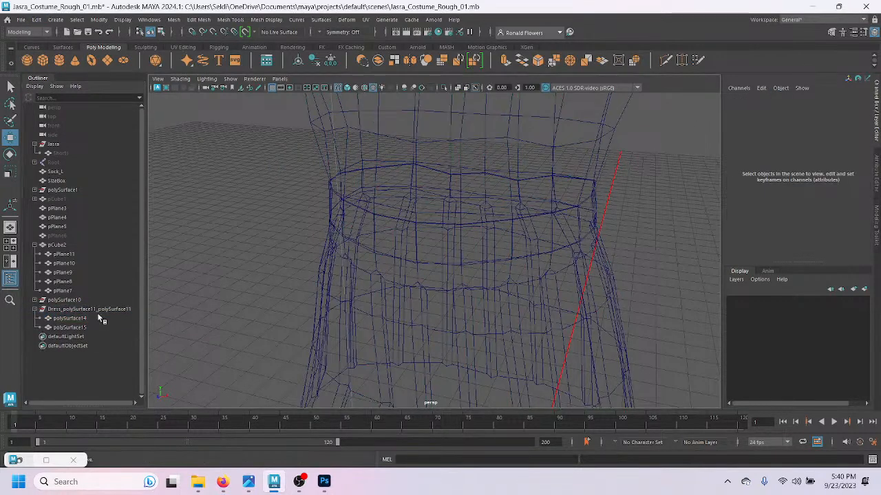
left_click(77, 328)
double_click(740, 100)
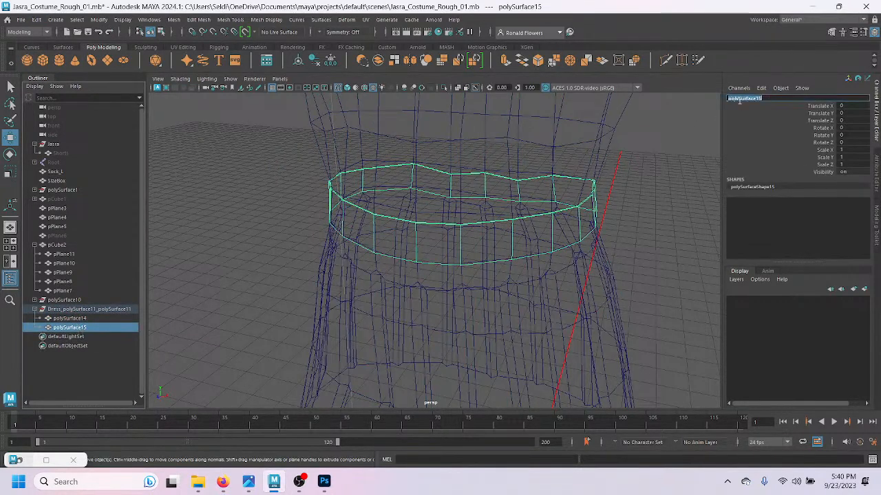
type("Belt")
key("Return")
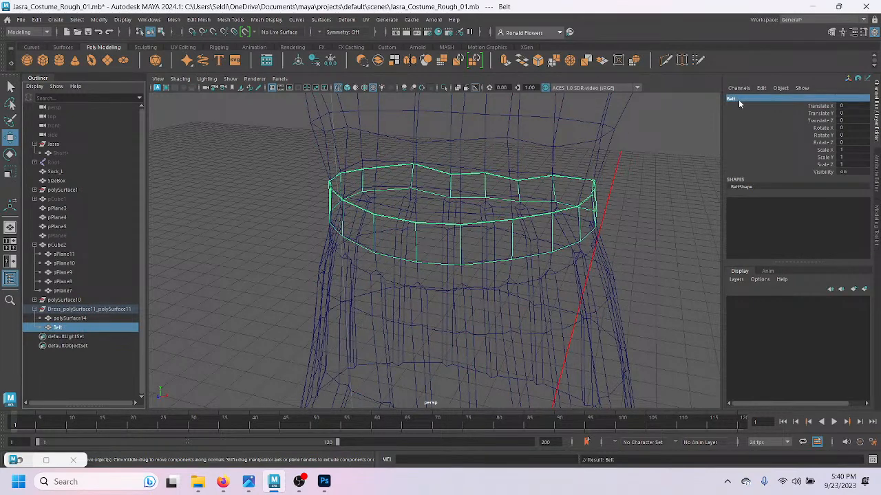
Step: Rename the dress mesh polySurface14 as Dress and clear the selection
left_click(77, 318)
double_click(735, 100)
type("Dress")
key("Return")
left_click(271, 249)
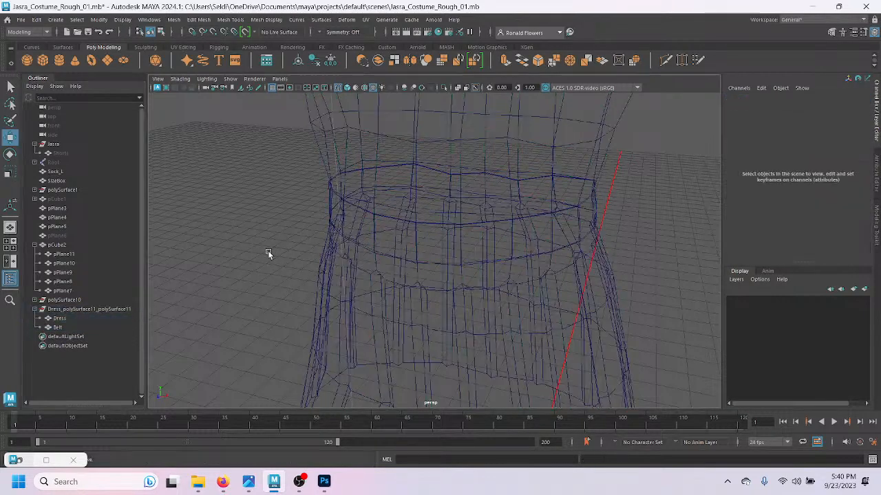
Step: Find the hidden body mesh polySurface13 inside the polySurface10 group and make it visible
left_click(70, 318)
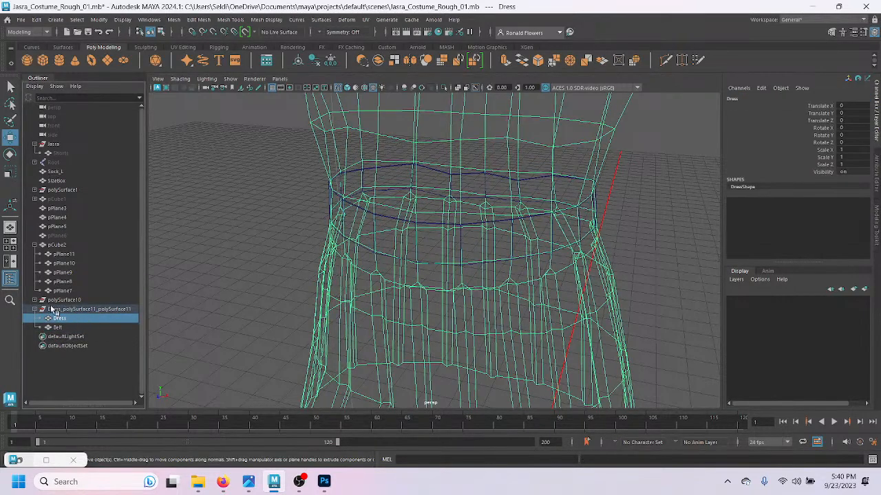
left_click(55, 301)
scroll(275, 299, "down", 5)
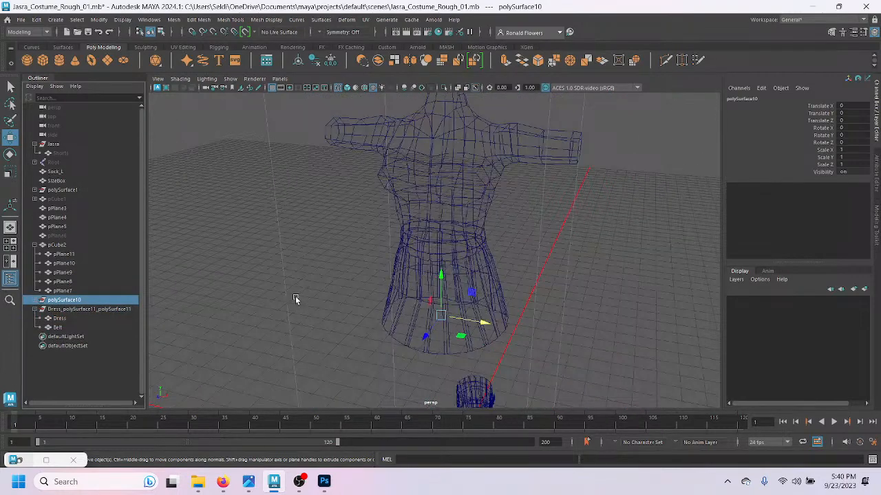
scroll(296, 299, "up", 3)
left_click(35, 301)
left_click(69, 309)
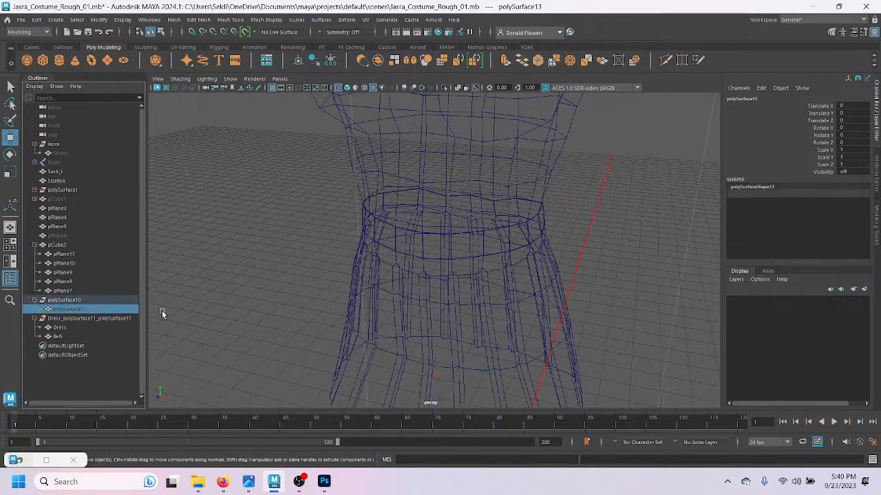
scroll(243, 303, "down", 3)
key("h")
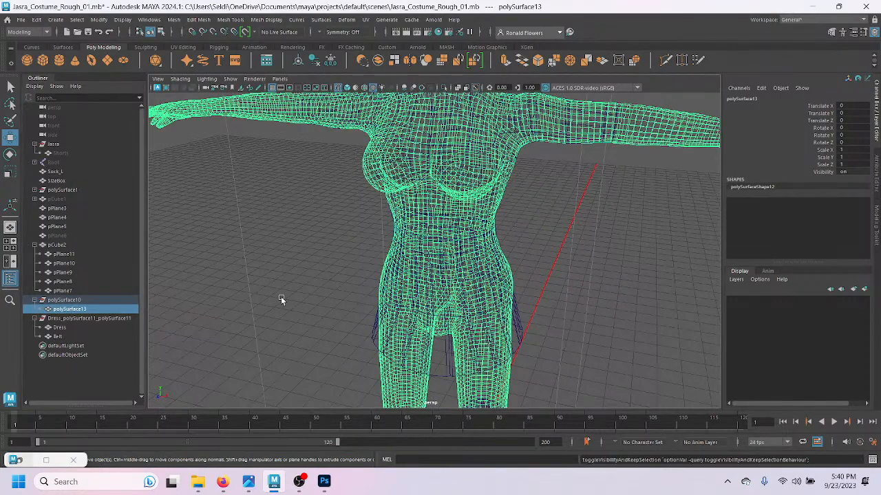
scroll(358, 255, "down", 3)
scroll(233, 302, "up", 3)
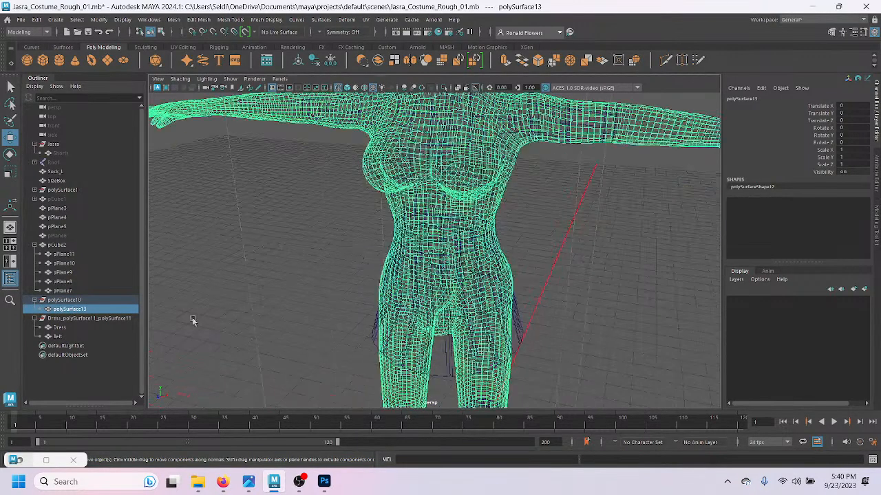
Step: Rename the body mesh polySurface13 as Jasra and delete all construction history in the scene
left_click(728, 98)
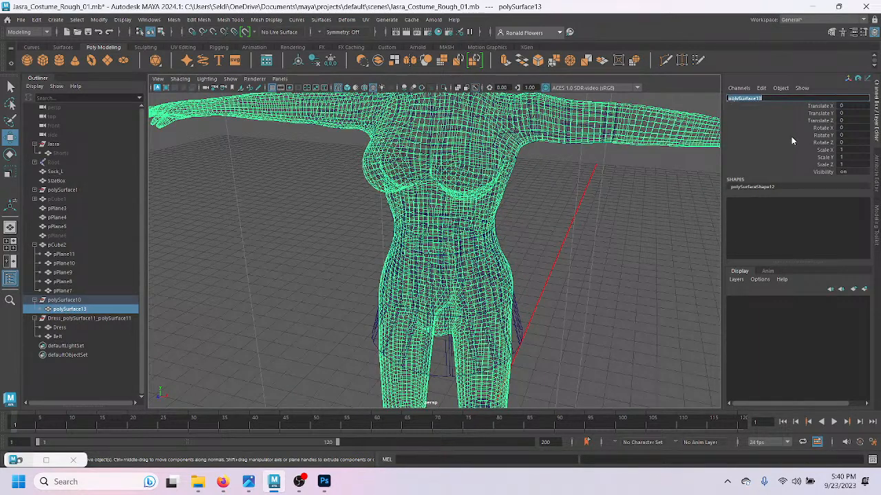
type("Jasra")
key("Return")
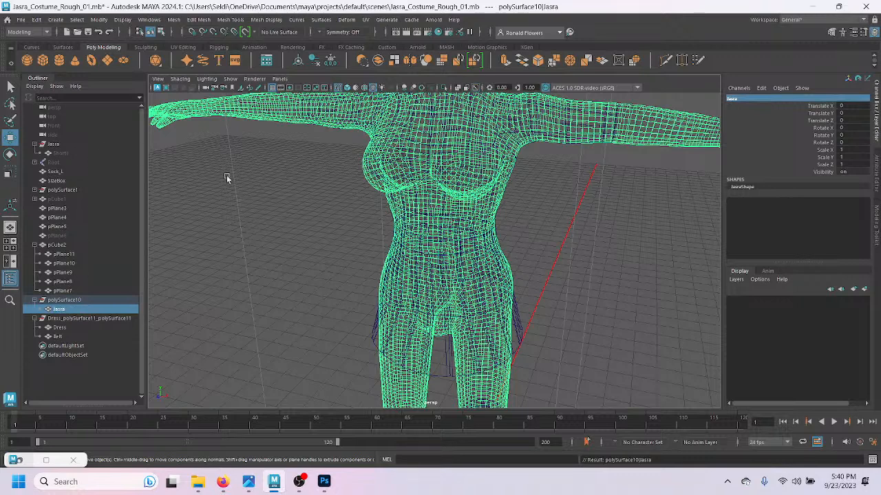
left_click(37, 19)
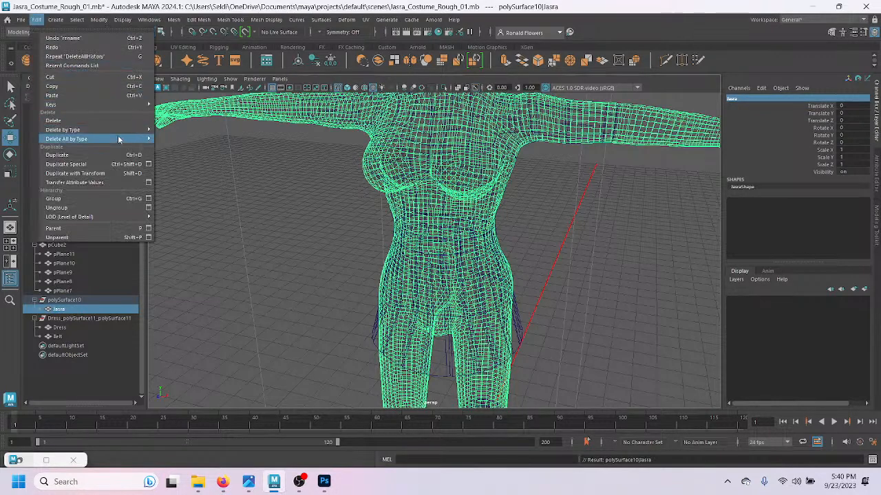
mouse_move(118, 140)
left_click(179, 139)
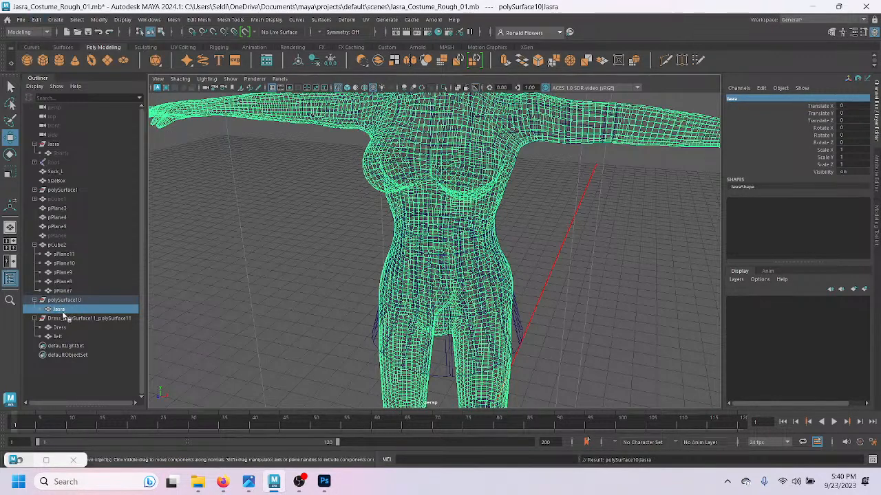
Step: Move the Jasra body mesh into the Jasra group beside Shorts, and delete the emptied polySurface10 group
middle_click_drag(61, 311, 67, 153)
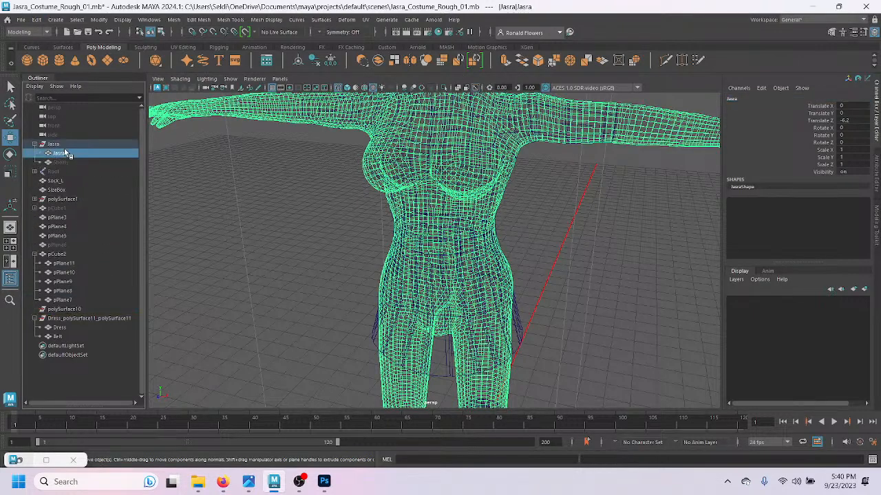
left_click(66, 163)
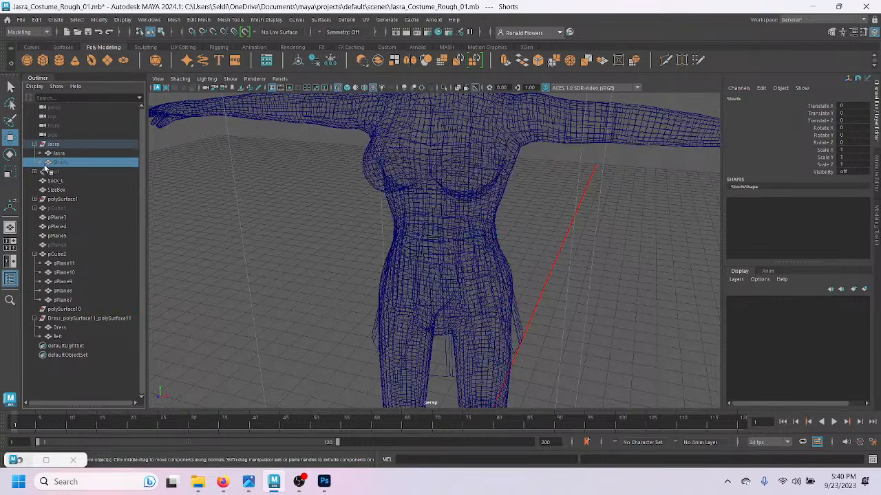
left_click(64, 310)
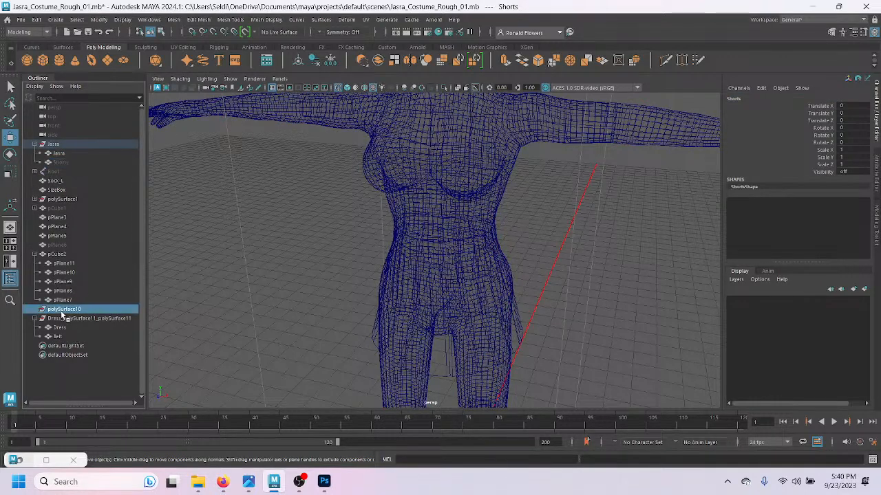
key("Delete")
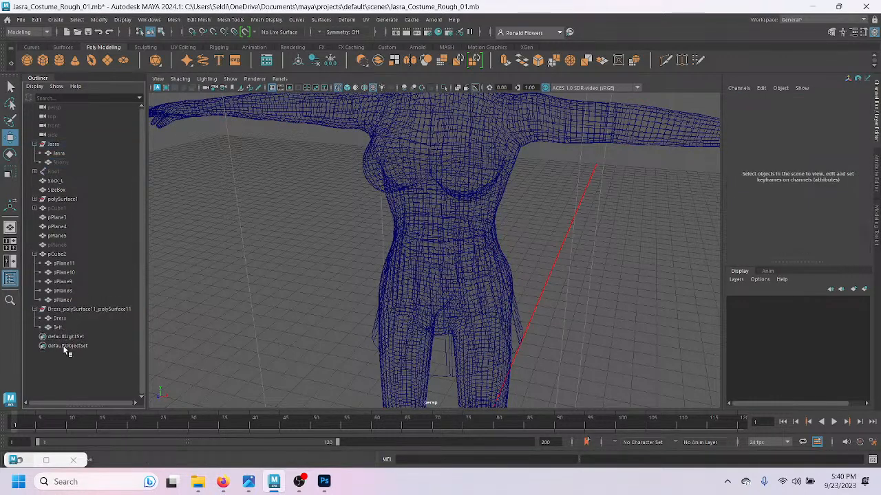
Step: Move the Dress and Belt meshes out of the Dress_polySurface11_polySurface11 group and delete the emptied group
left_click(61, 311)
left_click(62, 328)
left_click(60, 319, "shift")
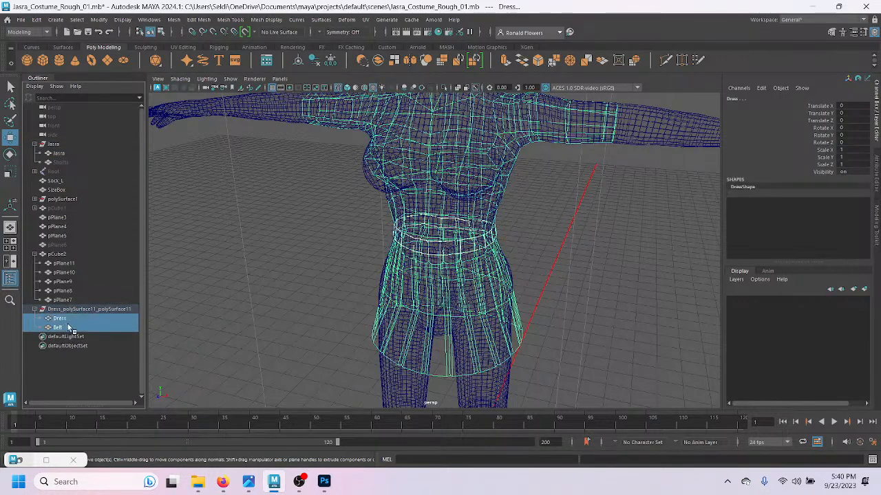
middle_click_drag(66, 318, 66, 304)
left_click(62, 328)
key("Delete")
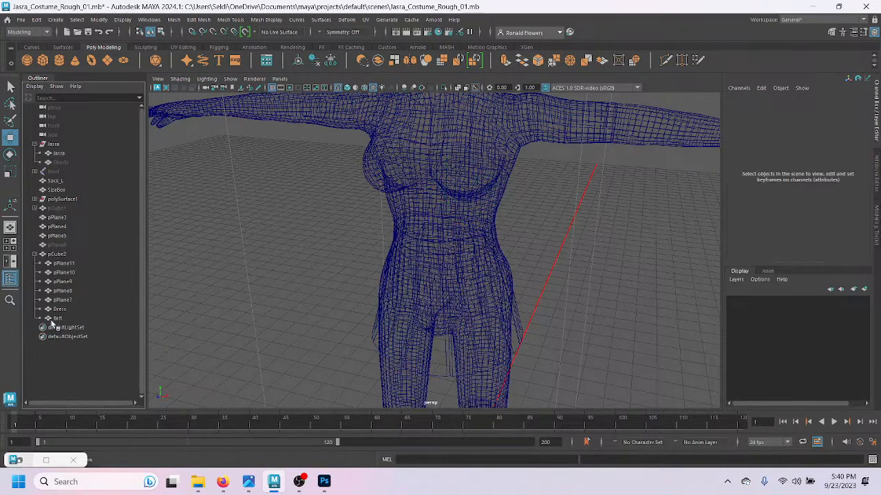
Step: Move the Dress and Belt meshes out of pCube2 to the top hierarchy level just above it, and check each mesh
left_click(59, 308)
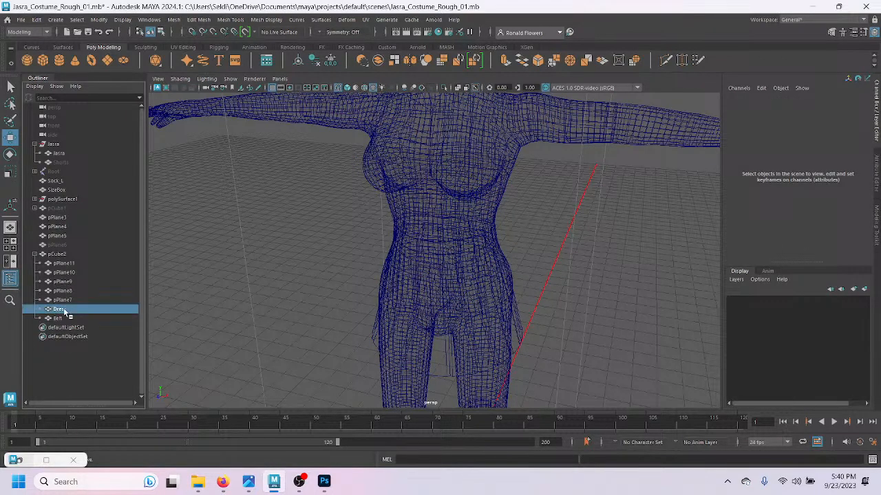
left_click(68, 318, "shift")
middle_click_drag(66, 314, 76, 250)
left_click(94, 281)
left_click(94, 273)
left_click(254, 281)
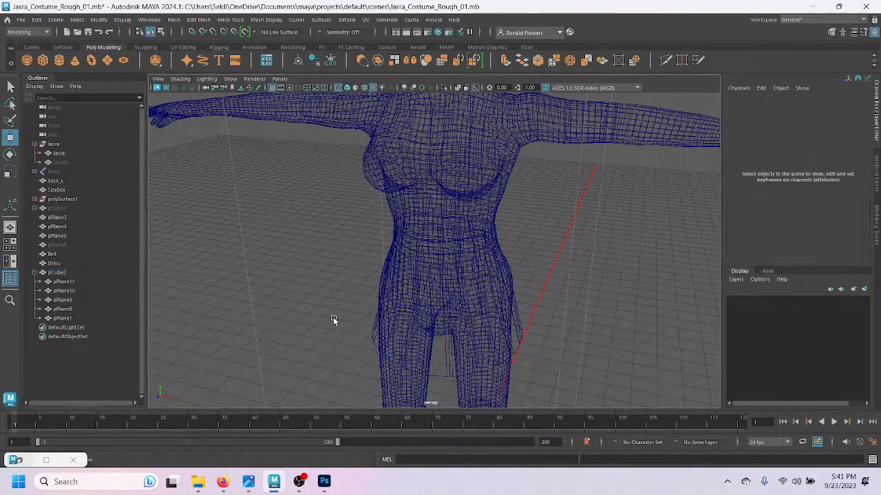
left_click(55, 263)
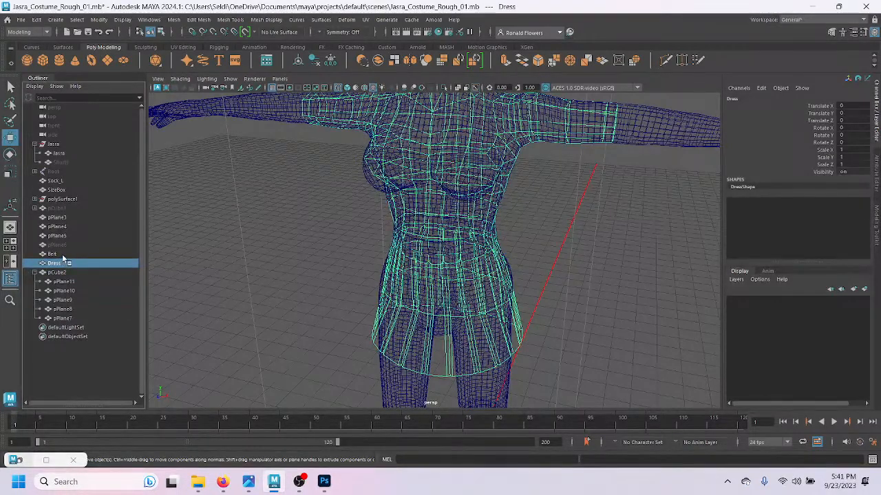
left_click(61, 254)
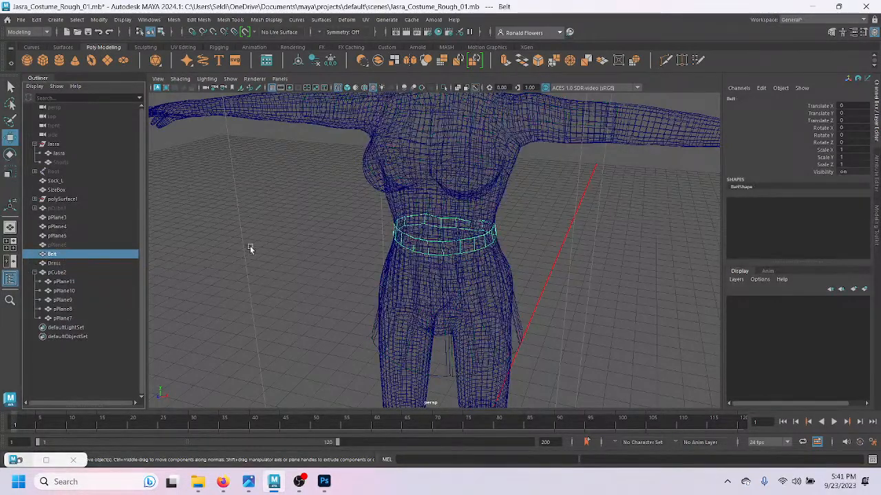
Step: Switch to textured shaded display and hide the Jasra body mesh
key("6")
left_click(345, 290)
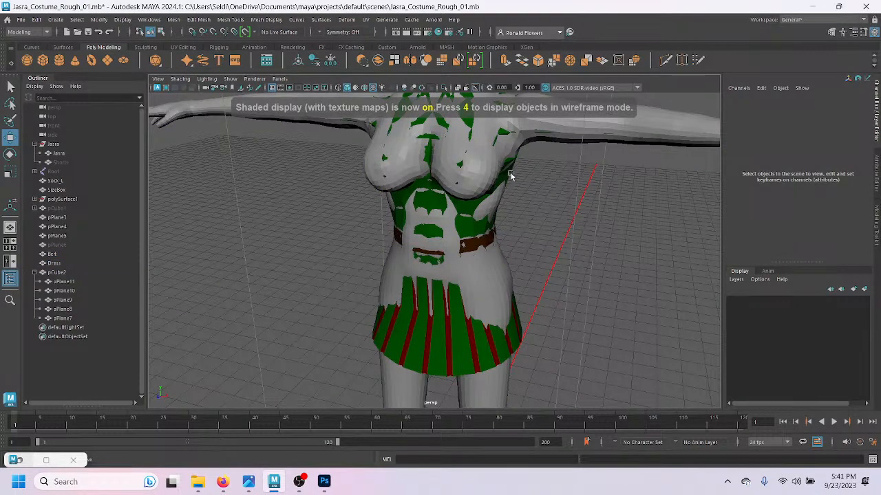
left_click(509, 249)
key("ctrl+h")
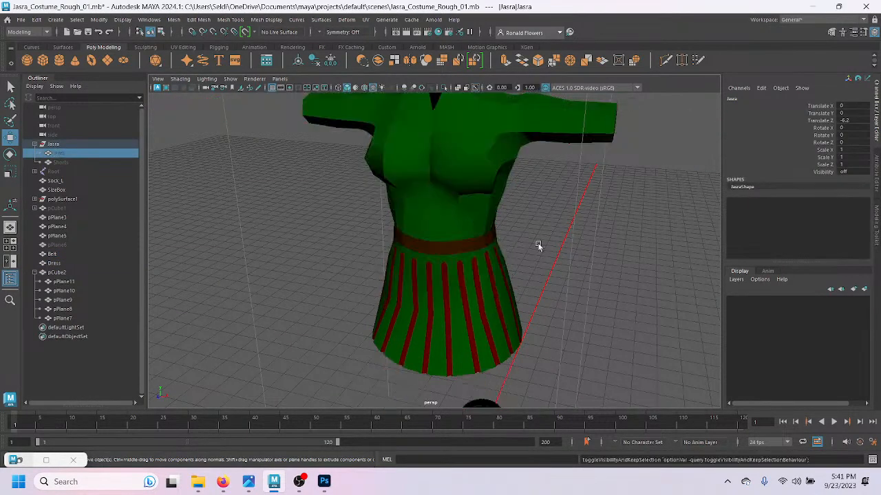
Step: Select the Belt mesh at the dress's waist and switch the viewport to wireframe display
scroll(455, 285, "up", 5)
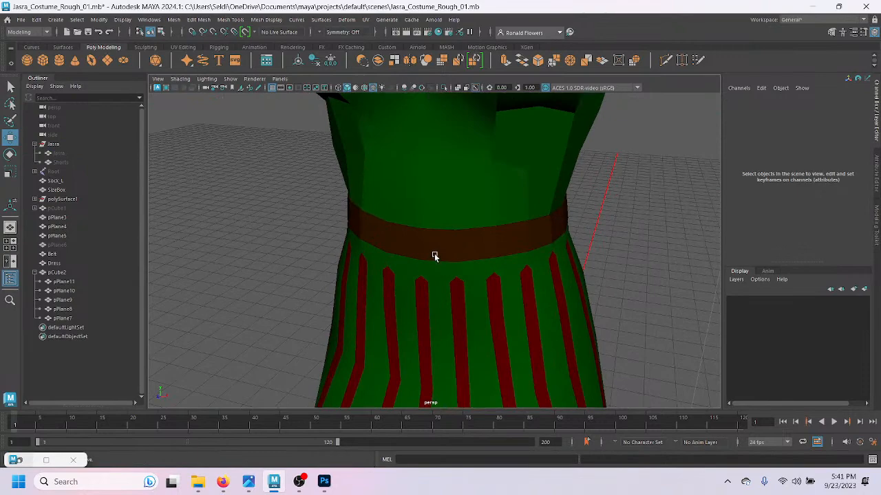
left_click(434, 255)
scroll(503, 275, "up", 3)
left_click_drag(503, 275, 440, 268, "alt")
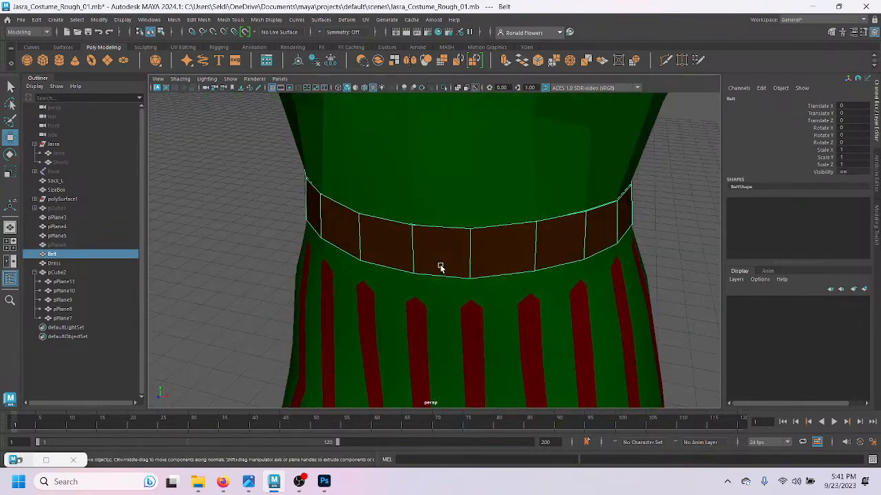
key("5")
key("4")
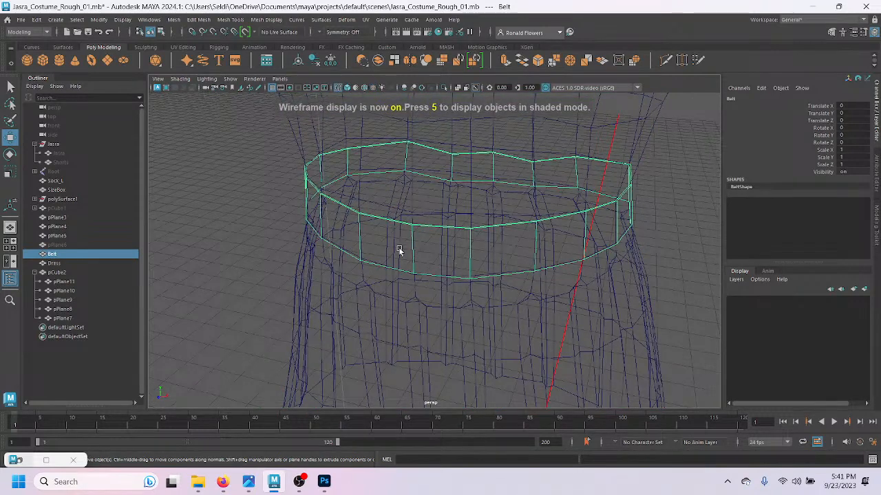
Step: Toggle the Backface Culling polygon display for the Belt mesh and check its wireframe
left_click(149, 20)
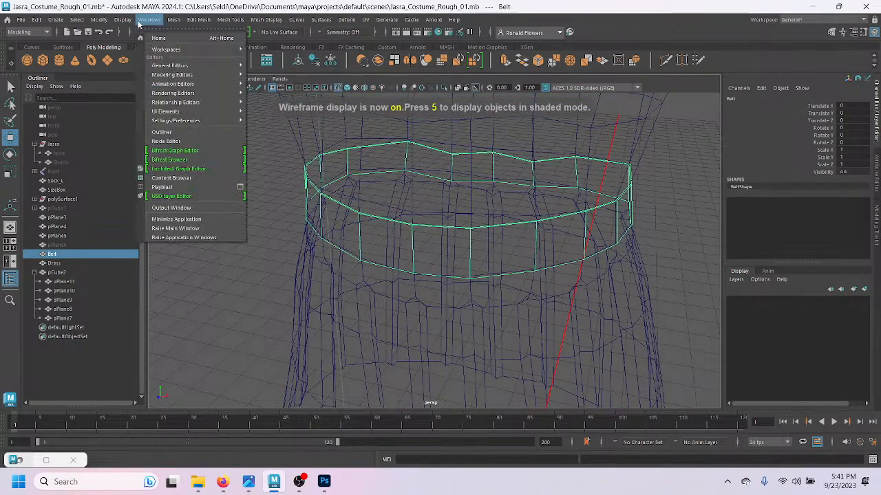
mouse_move(120, 21)
mouse_move(198, 139)
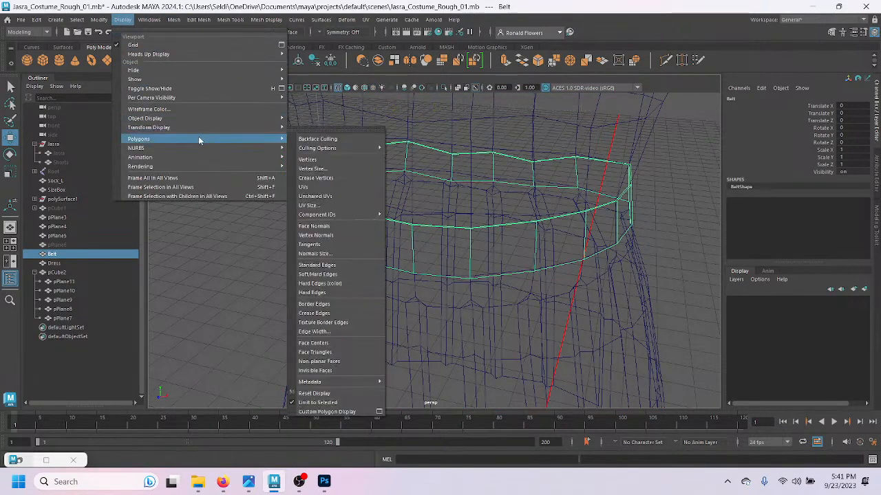
left_click(318, 137)
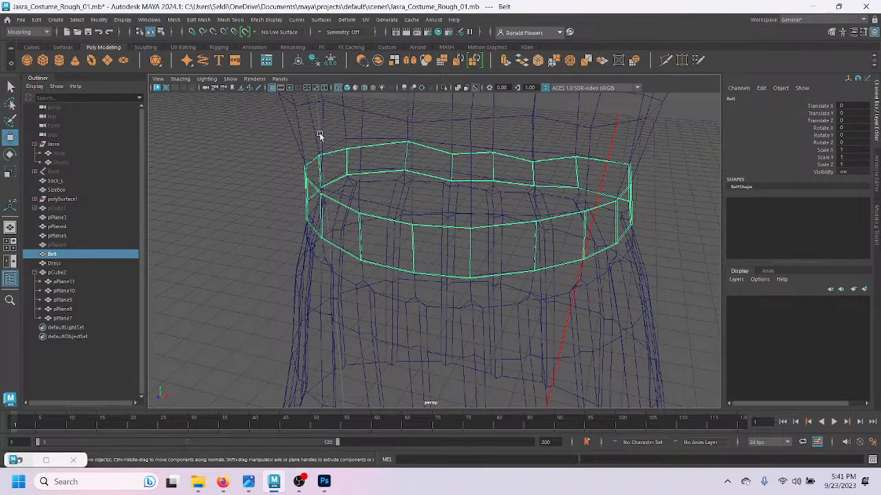
scroll(418, 287, "up", 4)
scroll(417, 286, "up", 2)
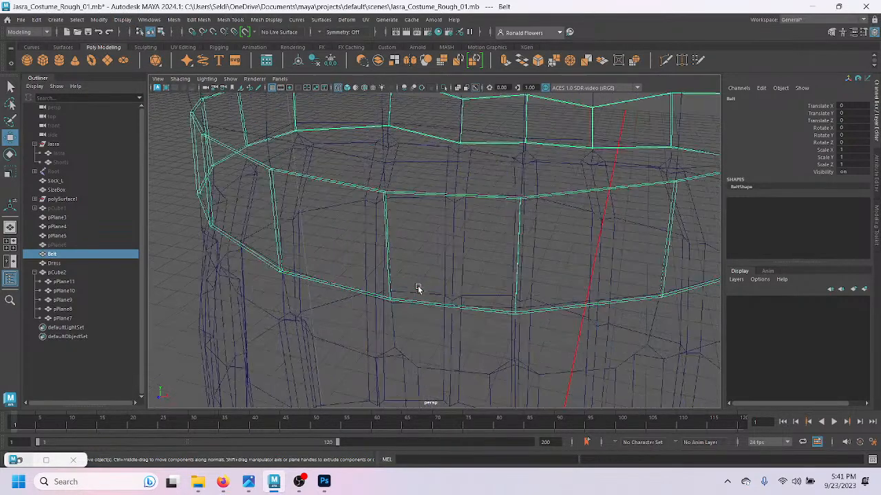
left_click_drag(426, 274, 468, 284, "alt")
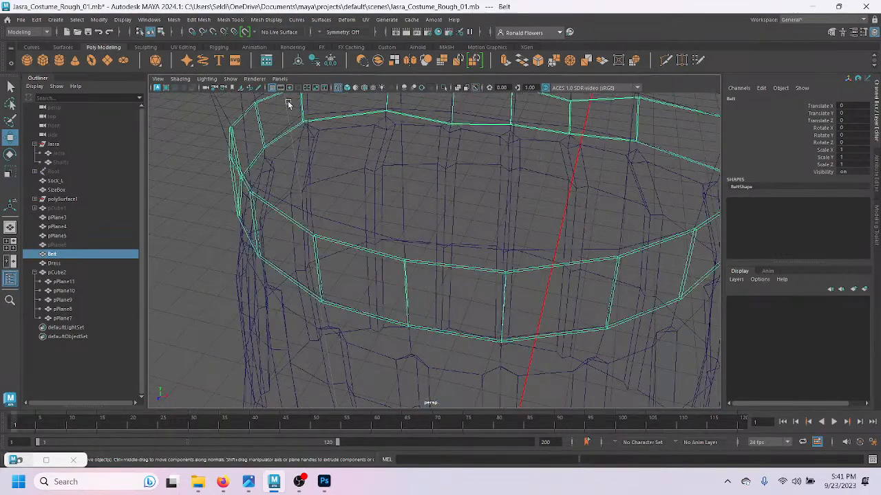
Step: Set the Belt's vertex normals to face, and apply Soften/Harden Edges with a 30-degree angle
left_click(262, 20)
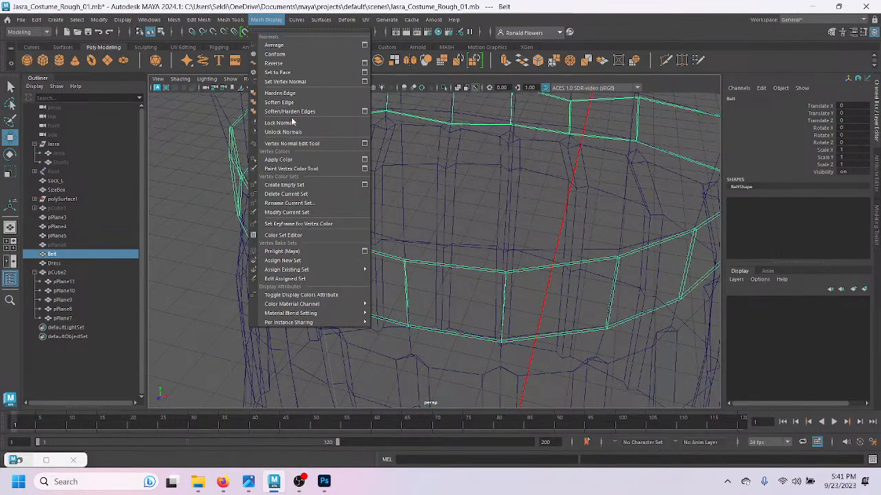
left_click(284, 72)
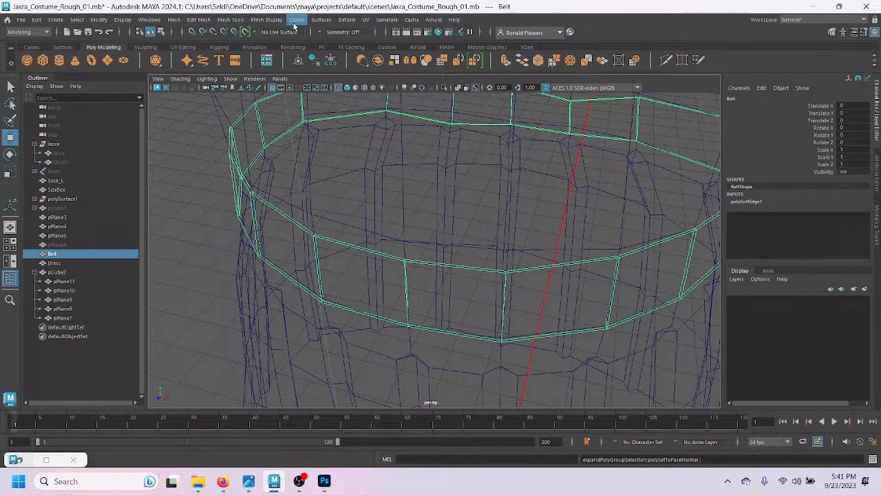
left_click(266, 20)
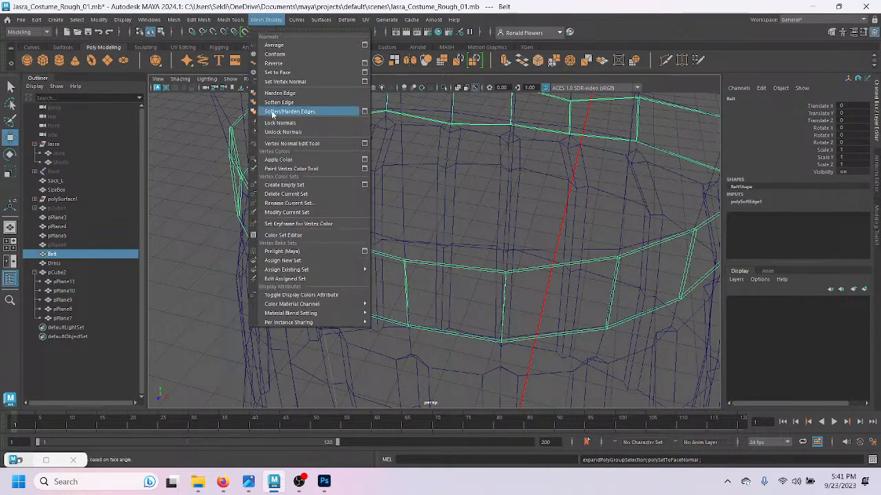
left_click(289, 112)
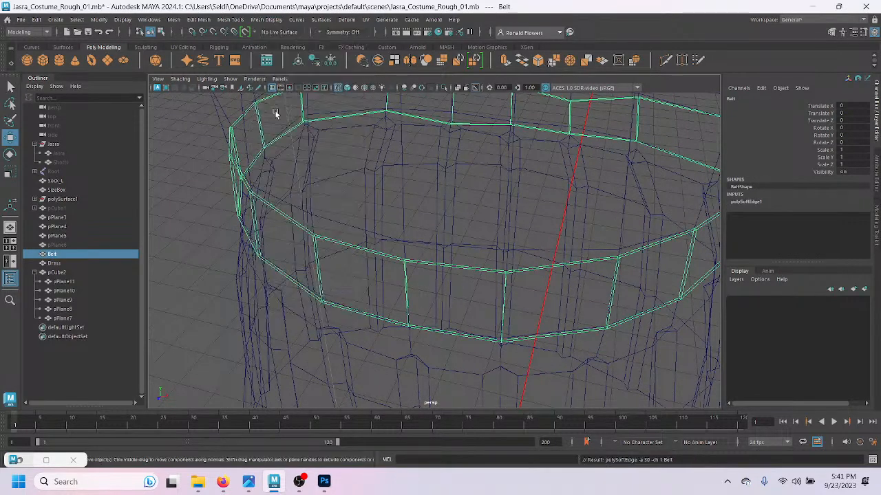
right_click_drag(290, 235, 323, 198)
left_click(339, 245)
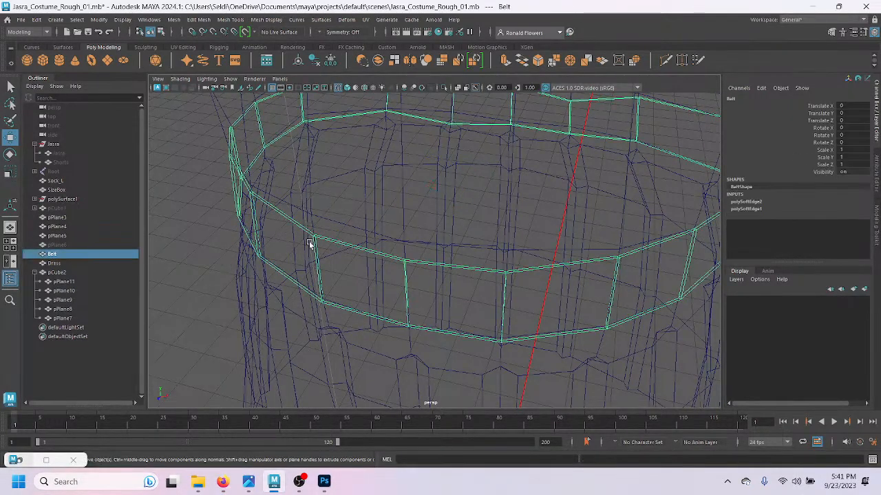
Step: Switch the Belt's backface culling display to the opposite state and inspect its wireframe from several angles
left_click(122, 19)
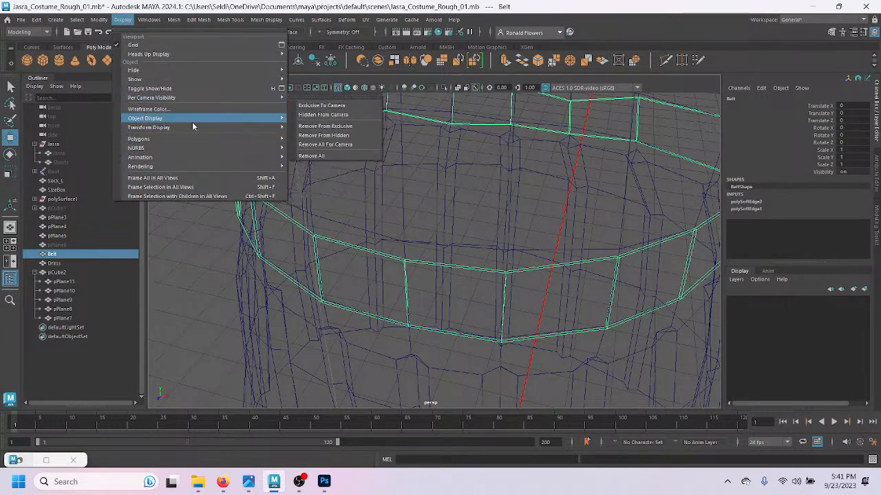
mouse_move(189, 138)
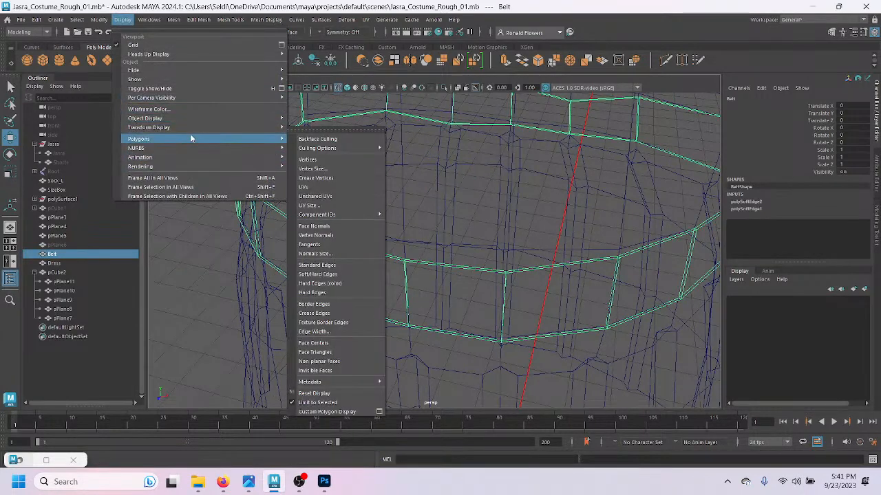
left_click(323, 139)
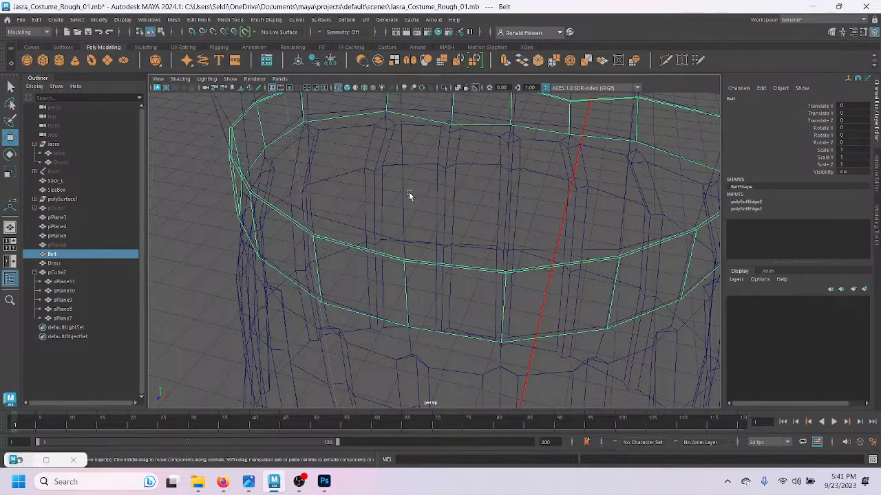
left_click_drag(440, 218, 450, 203, "alt")
left_click(229, 231)
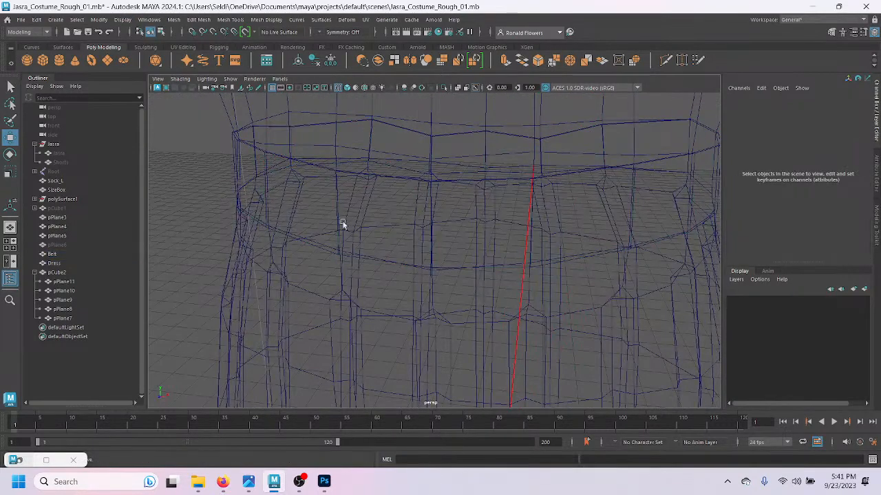
left_click(363, 184)
left_click(410, 180)
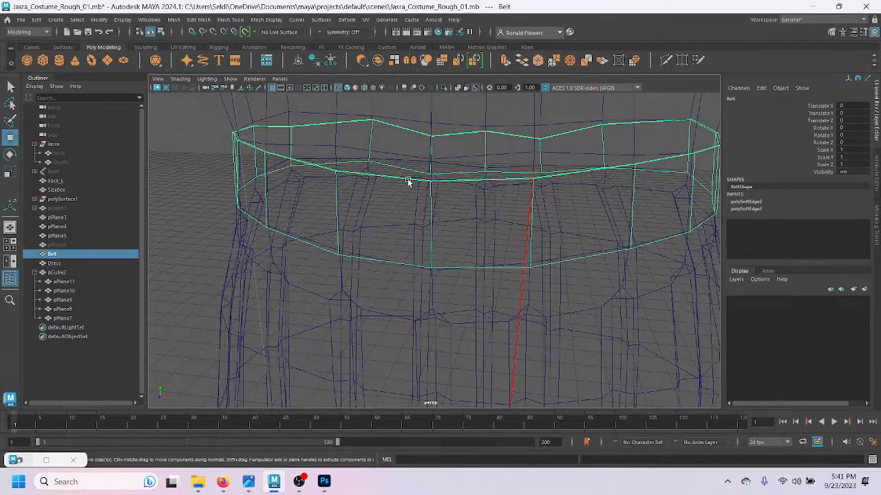
left_click_drag(413, 191, 386, 282, "alt")
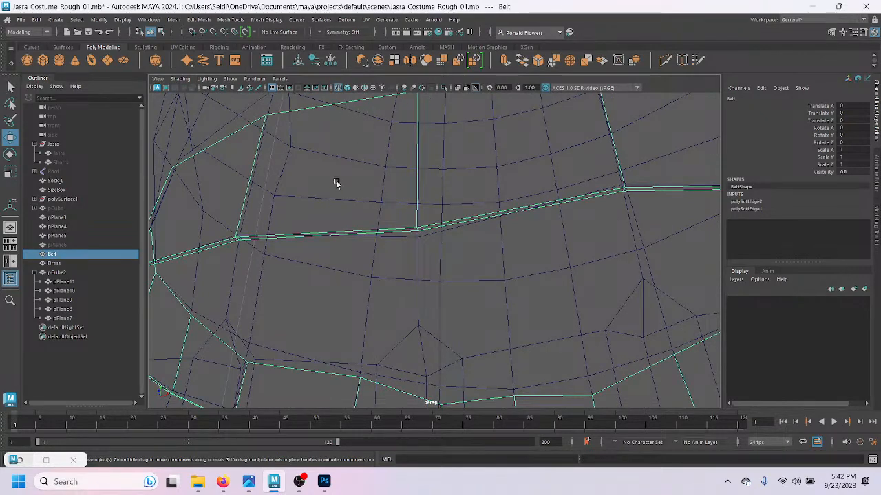
left_click_drag(338, 201, 397, 228, "alt")
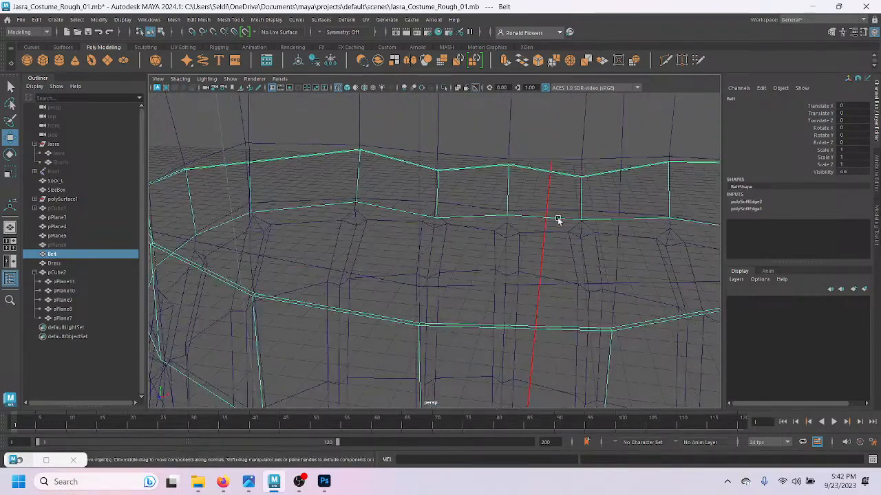
key("f")
left_click_drag(432, 241, 473, 258, "alt")
mouse_move(431, 254)
left_mouse_down("alt")
mouse_move(550, 126)
mouse_move(512, 190)
mouse_move(423, 243)
left_mouse_up("alt")
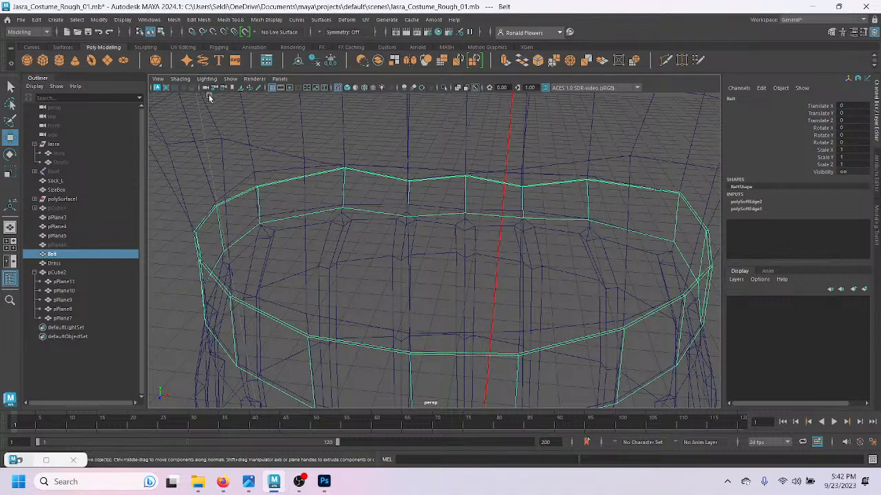
Step: Switch the Belt's backface culling display back
left_click(123, 19)
mouse_move(185, 128)
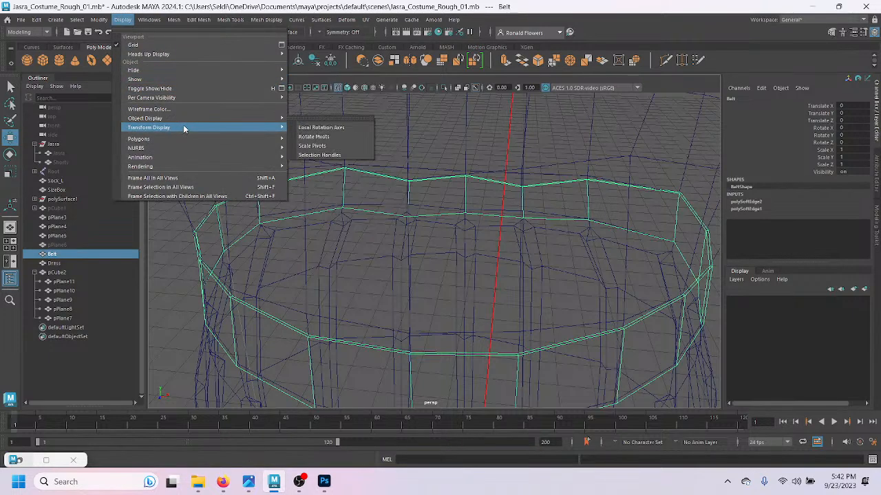
left_click(311, 140)
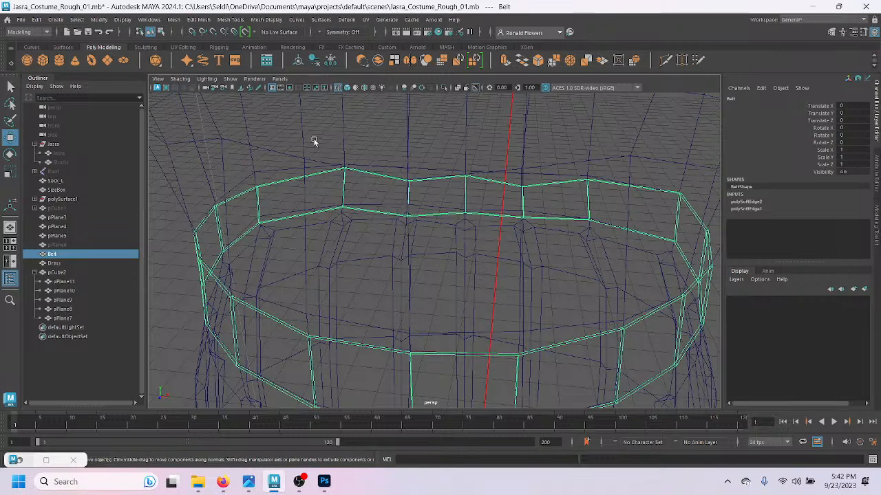
left_click(492, 248)
left_click(410, 196)
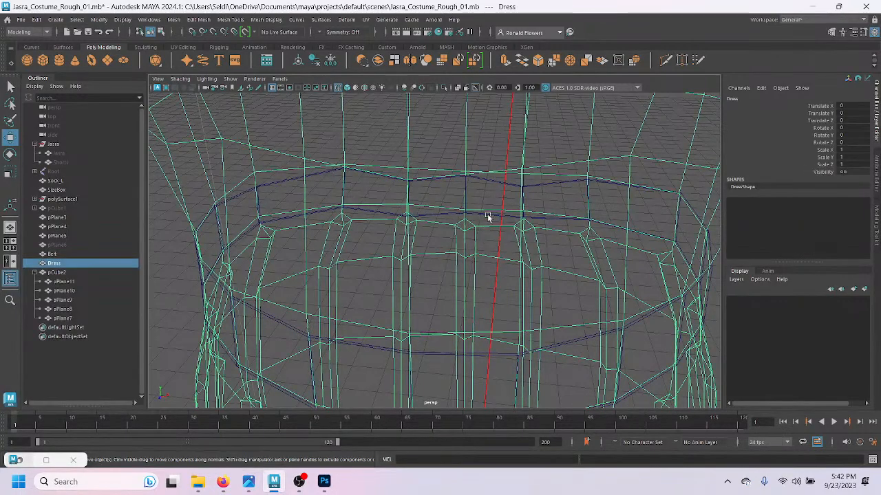
Step: Edit the Belt's vertices and adjust the height of the upper-rim vertex at the middle of the belt
left_click(493, 187)
right_click_drag(497, 185, 523, 174)
left_click(503, 182)
left_click_drag(479, 231, 478, 217, "alt")
key("F9")
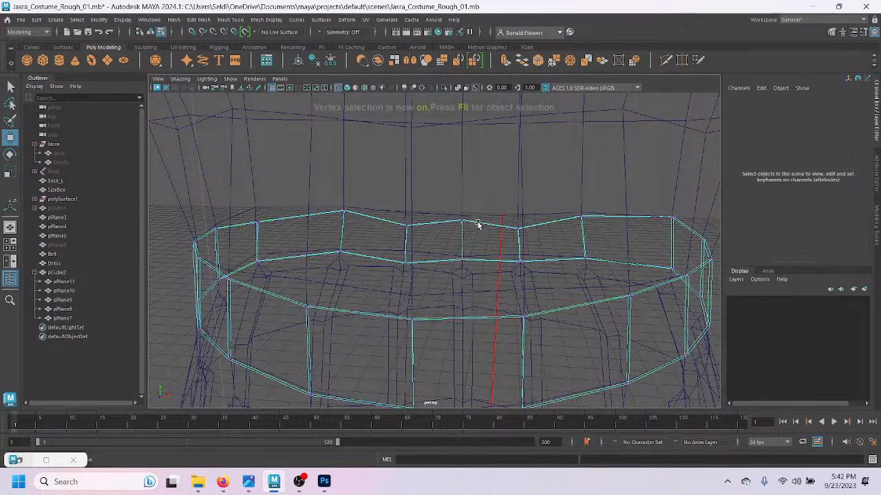
left_click(413, 235)
left_click(511, 221, "shift")
left_click_drag(462, 182, 461, 168)
left_click_drag(537, 255, 535, 242, "alt")
left_click_drag(523, 291, 472, 289, "alt")
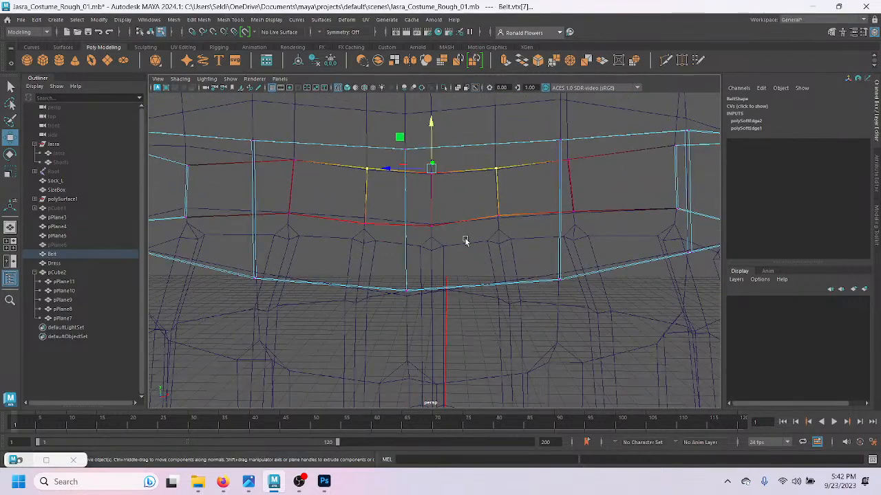
Step: Align the move axes and slightly lower the bottom-rim vertex beside the belt's centre
left_click(498, 217)
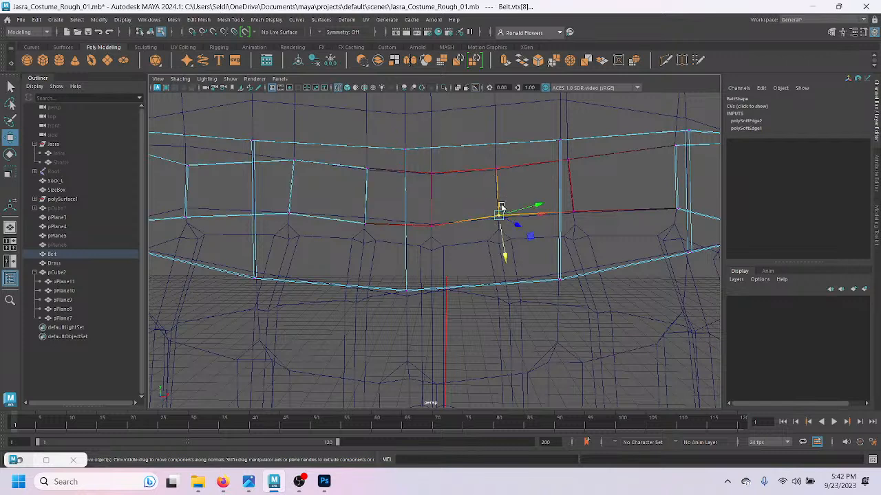
left_click_drag(479, 203, 447, 192)
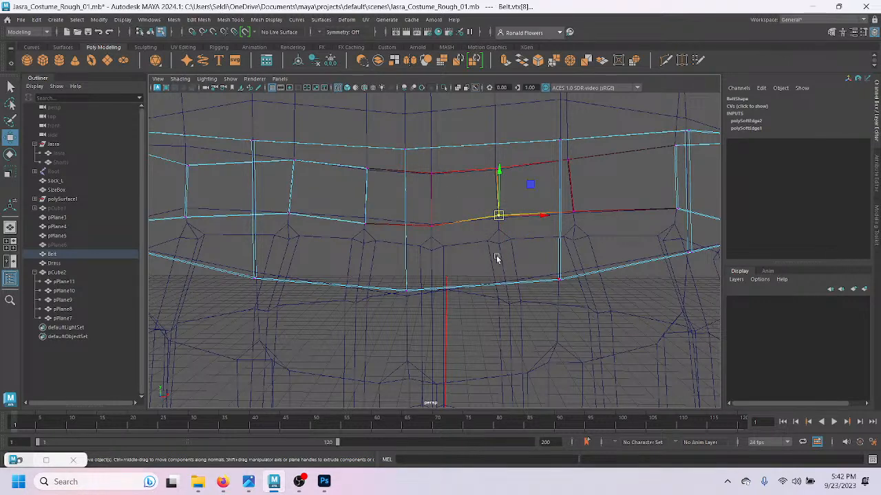
left_click_drag(501, 184, 500, 191)
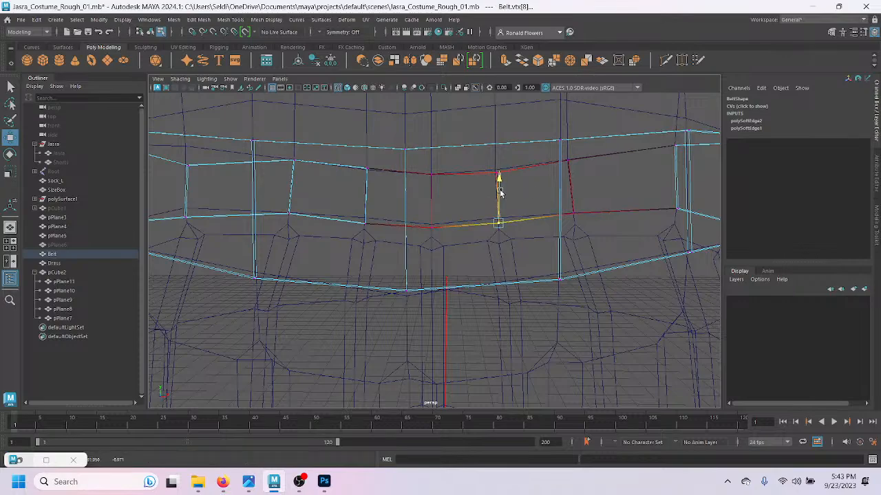
Step: In the front view, delete all Belt faces on the left half of the centre line
scroll(477, 253, "down", 3)
left_click_drag(553, 244, 523, 240, "alt")
key("space")
key("space")
scroll(321, 295, "down", 3)
middle_click_drag(320, 103, 403, 291, "alt")
middle_click_drag(401, 256, 406, 342, "alt")
scroll(411, 265, "up", 6)
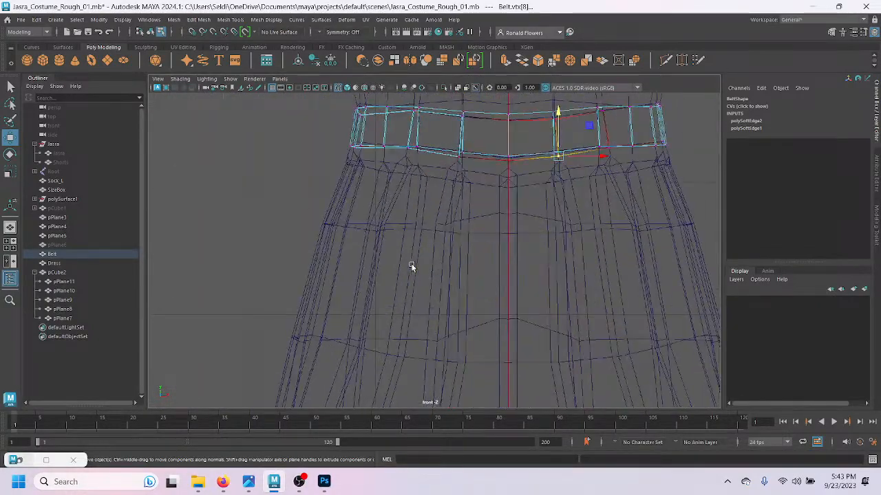
middle_click_drag(411, 266, 392, 316, "alt")
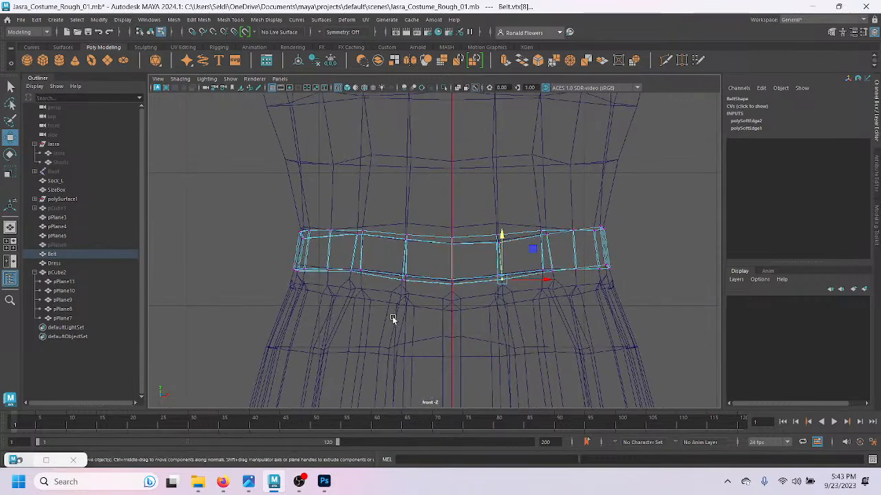
key("F11")
left_click_drag(237, 183, 428, 353)
key("Delete")
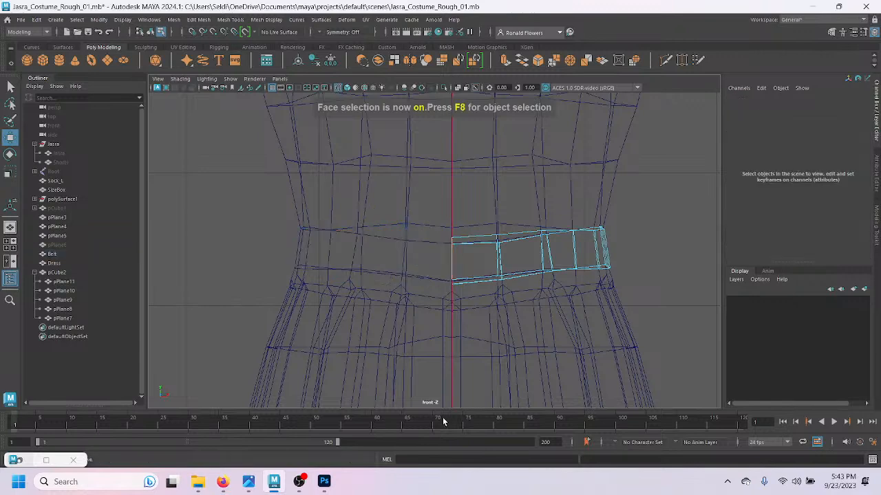
Step: Scale the Belt's centre-line vertices flat along the X axis in the front view, and return to object mode
scroll(443, 314, "up", 5)
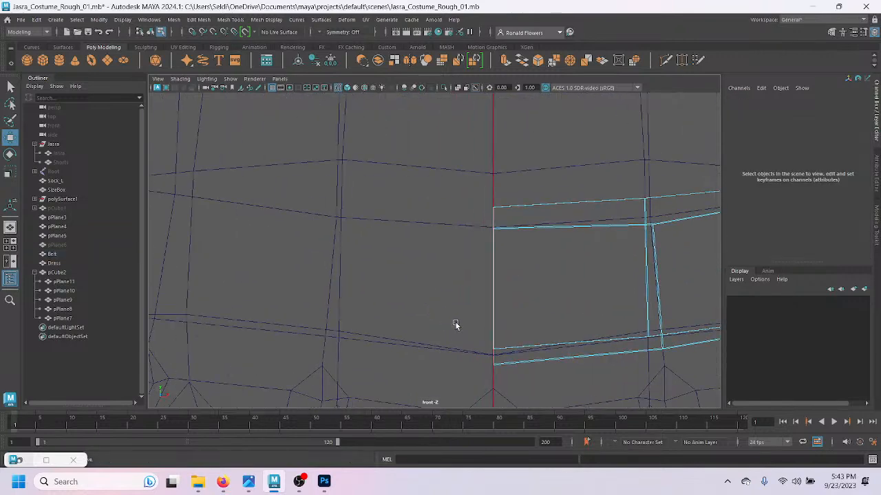
key("F9")
left_click_drag(458, 176, 507, 369)
key("r")
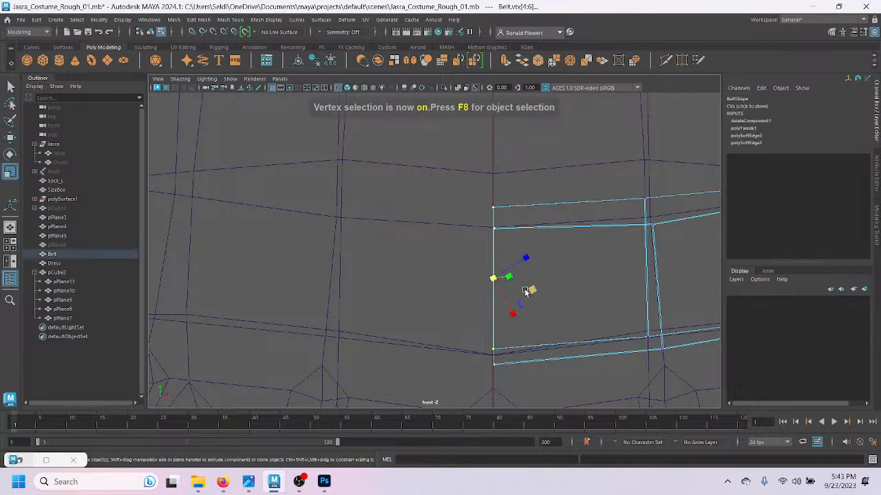
key("r")
left_click_drag(560, 276, 523, 274)
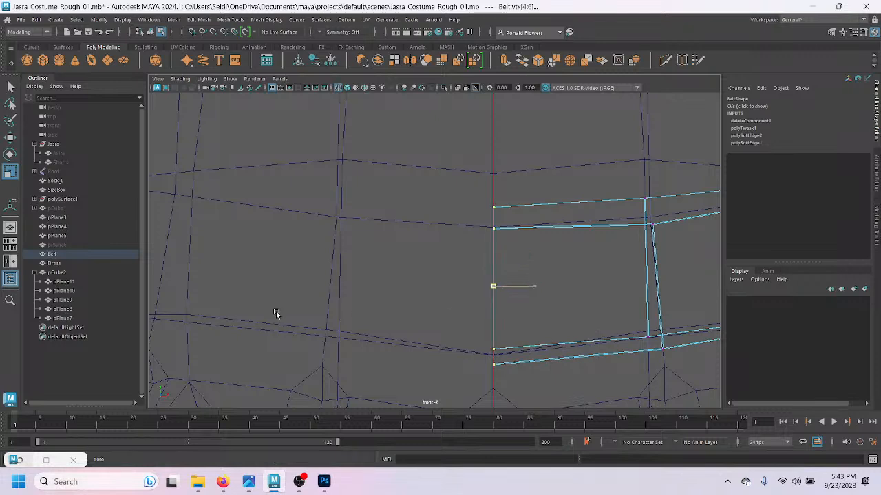
key("w")
right_click_drag(573, 273, 615, 193)
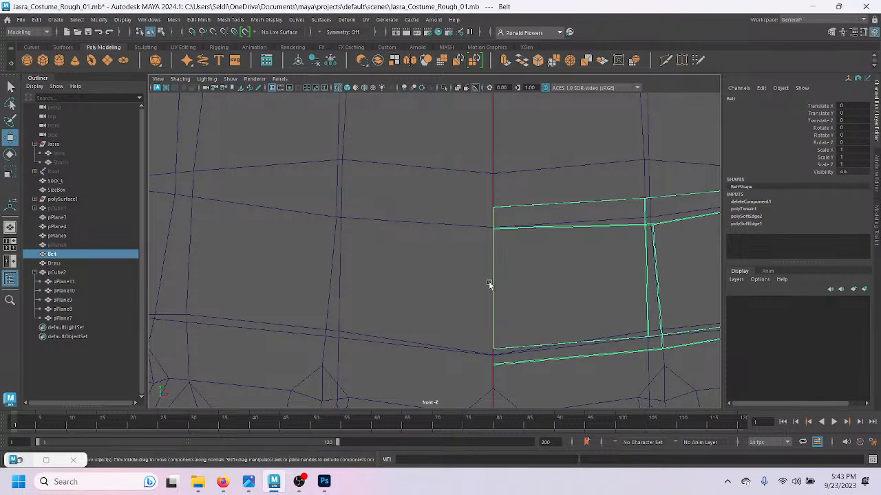
Step: Snap the half Belt's pivot horizontally onto its centre-line edge
scroll(544, 295, "down", 5)
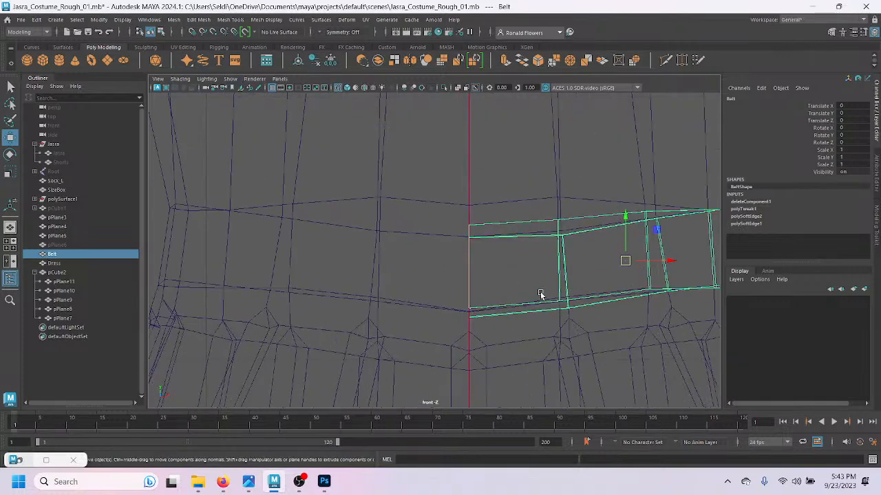
key("d")
key("v")
left_click_drag(662, 260, 431, 292)
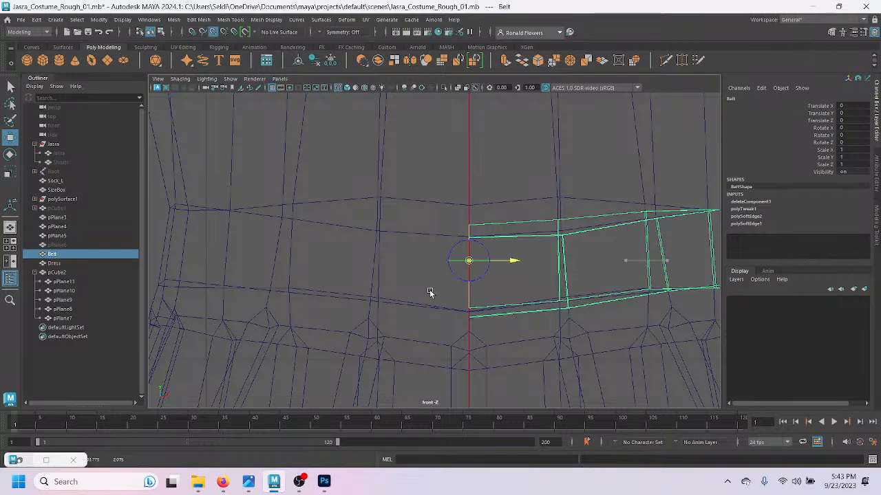
scroll(454, 261, "up", 1)
right_click_drag(499, 271, 547, 318, "shift")
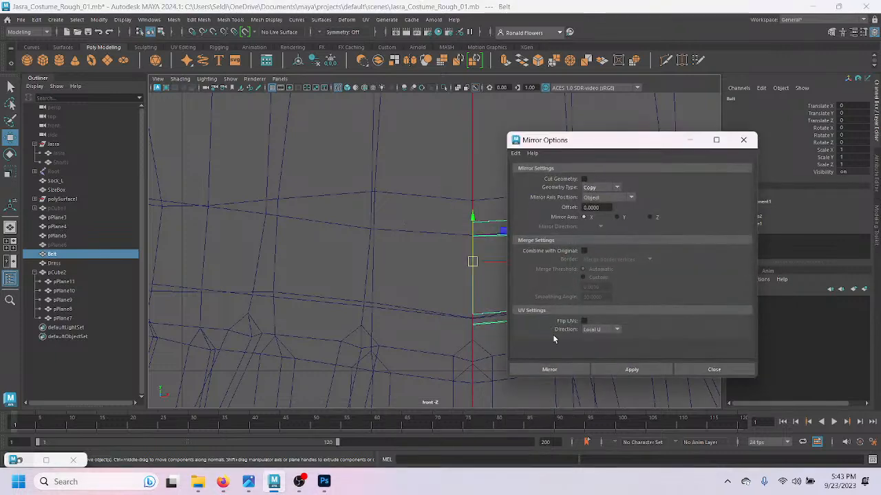
left_click(688, 369)
right_click_drag(579, 207, 607, 319)
left_click(575, 282)
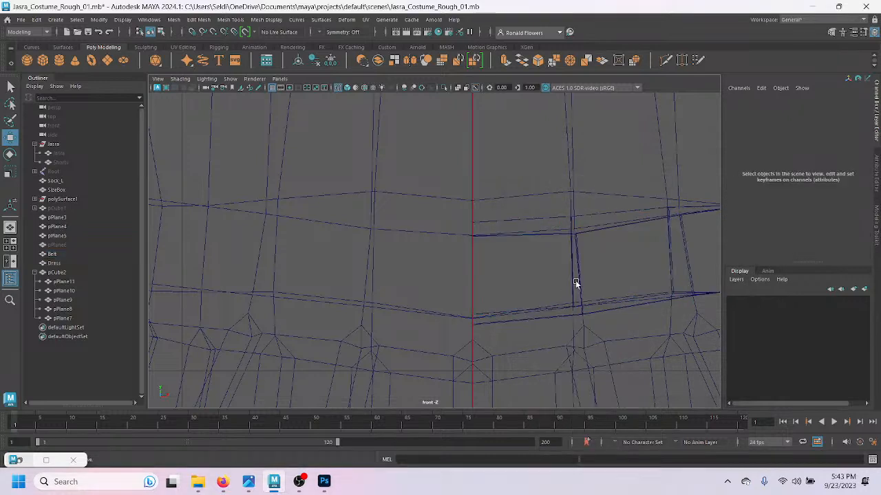
Step: Delete the half Belt's construction history and save the scene
left_click(578, 318)
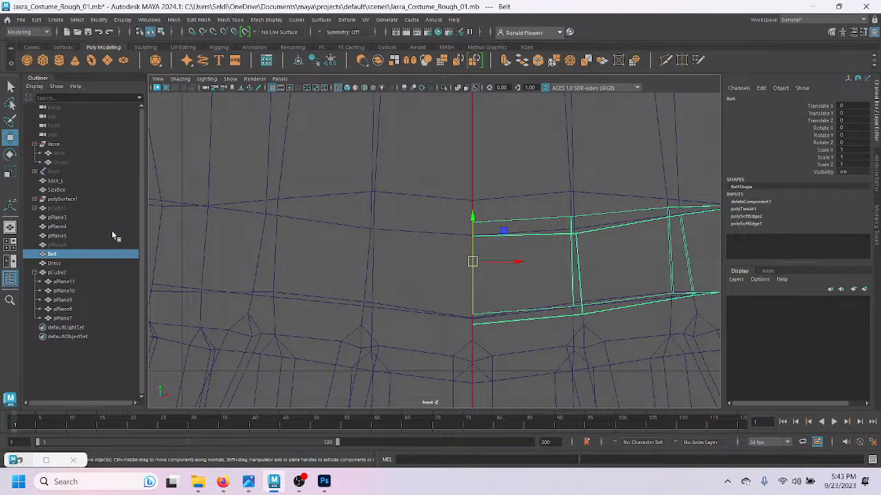
left_click(38, 20)
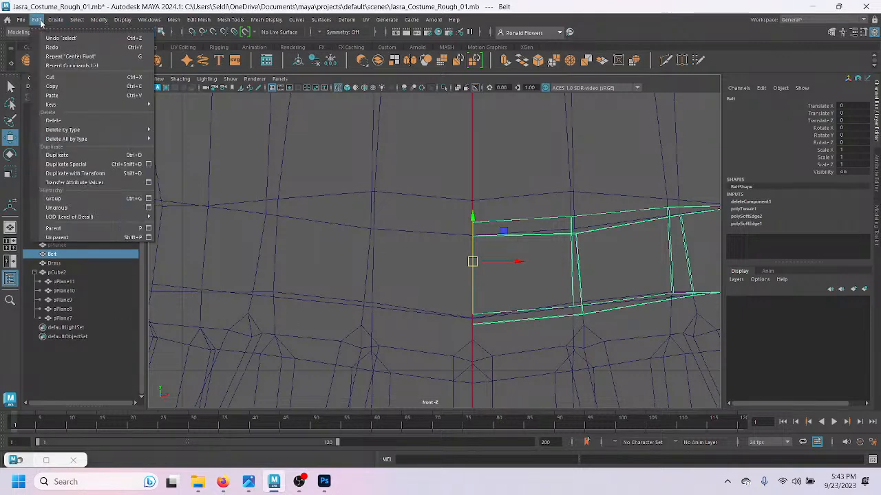
mouse_move(126, 129)
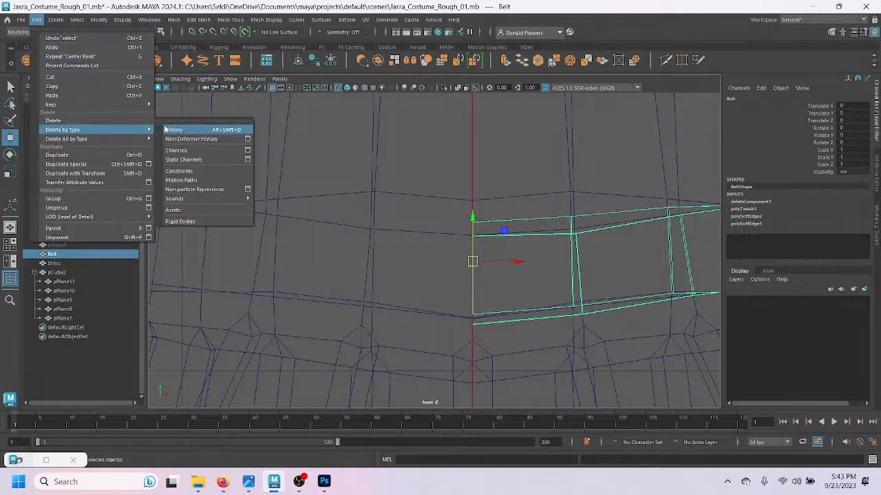
left_click(181, 130)
key("ctrl+s")
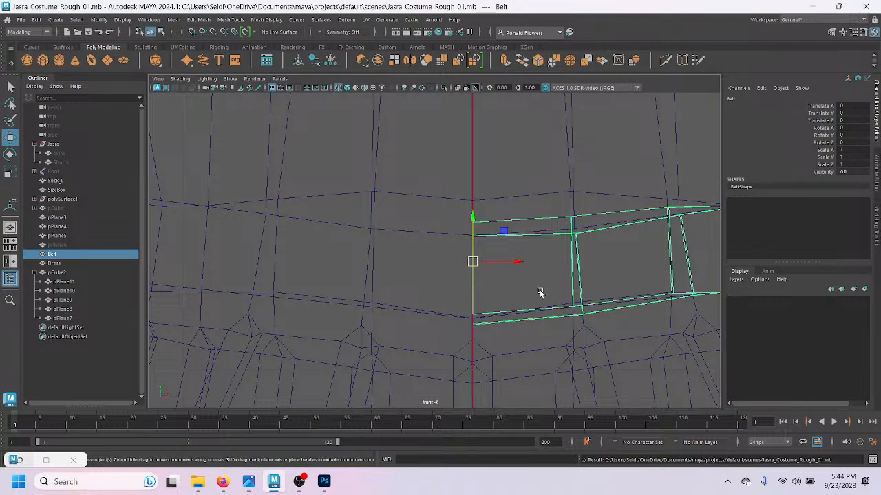
Step: Duplicate the half Belt and set the copy's Scale X to -1
key("ctrl+d")
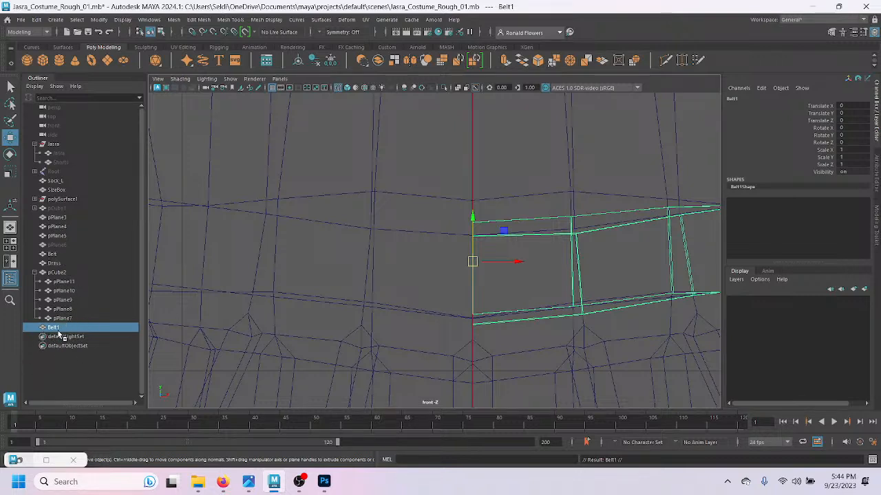
left_click(831, 151)
left_click(854, 155)
left_click(858, 150)
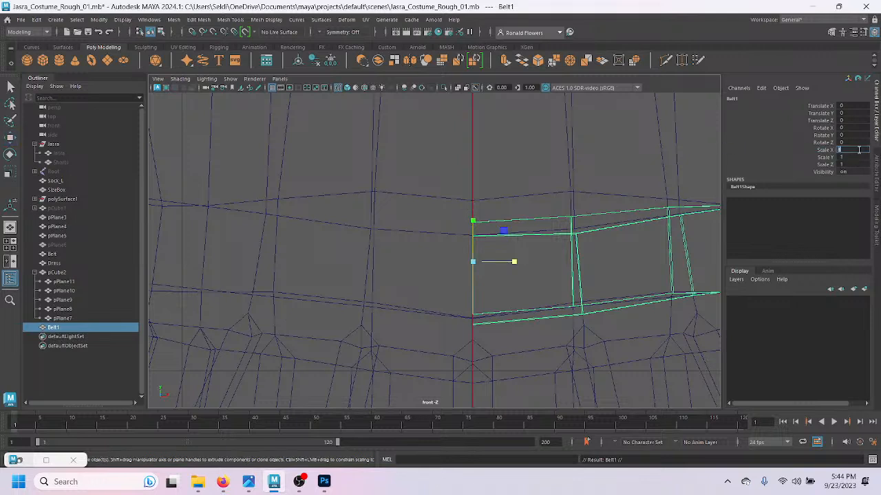
type("-1")
key("Return")
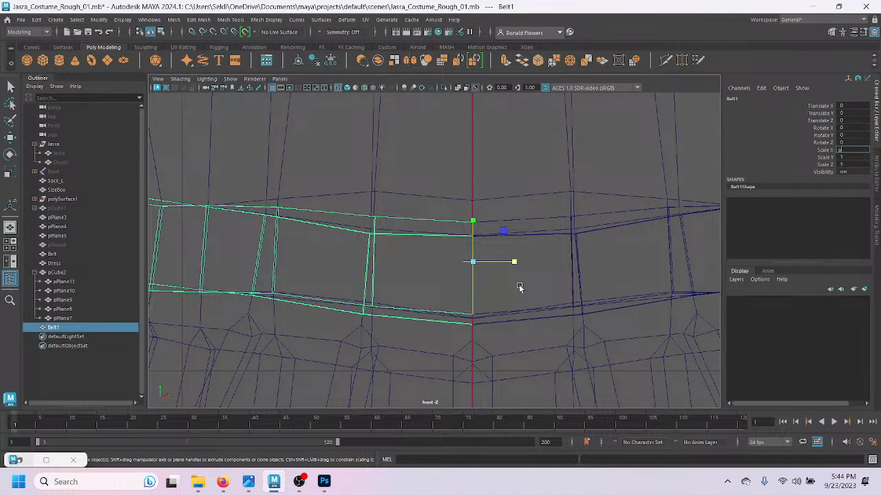
left_click(484, 280)
left_click(391, 234)
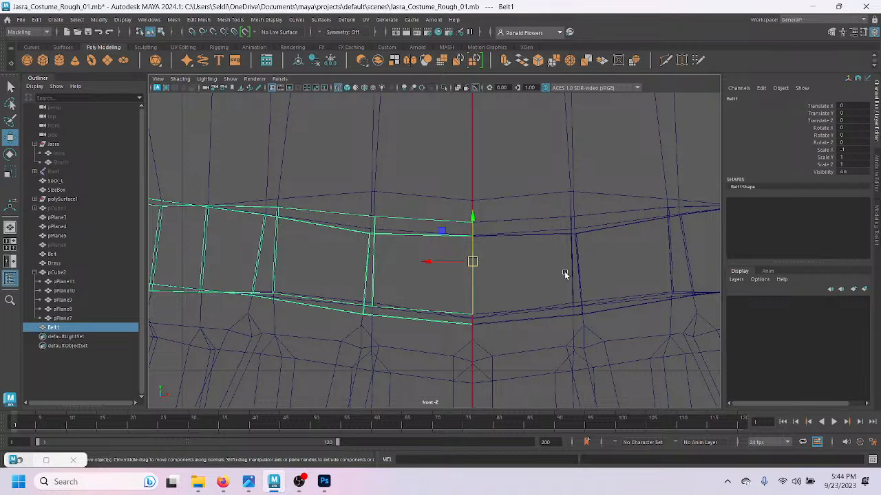
Step: Freeze the flipped belt copy's transformations, including translate, rotate and scale
left_click(91, 20)
left_click(124, 62)
left_click(97, 19)
left_click(124, 62)
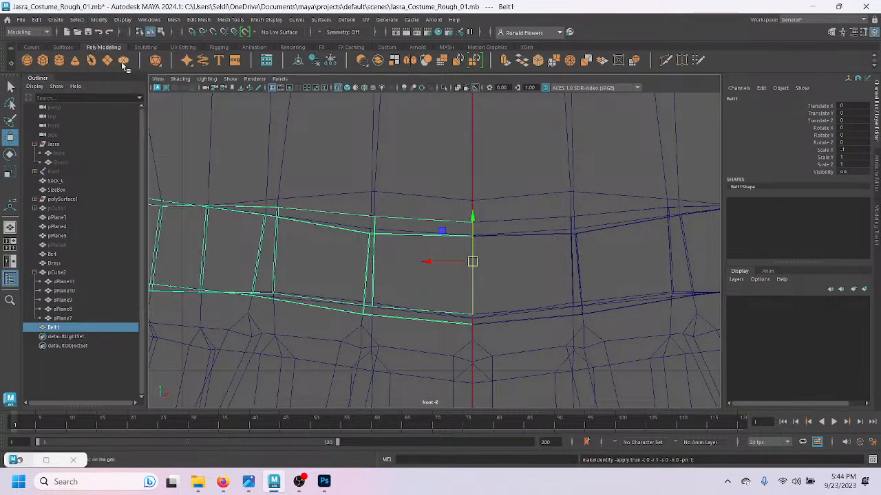
left_click(98, 19)
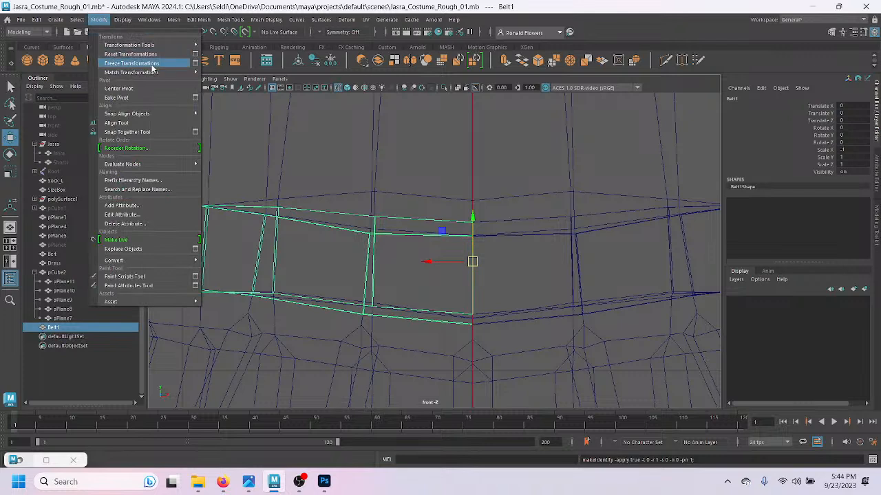
left_click(194, 63)
left_click(593, 166)
left_click(631, 301)
left_click(714, 300)
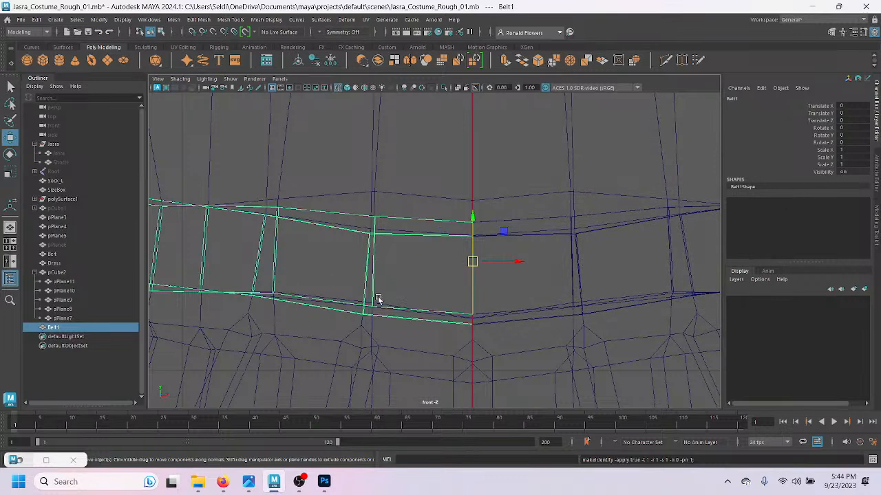
Step: Remove the flipped copy and mirror the original half Belt across the object X axis as a separate, uncombined copy
left_click(436, 340)
left_click(523, 319)
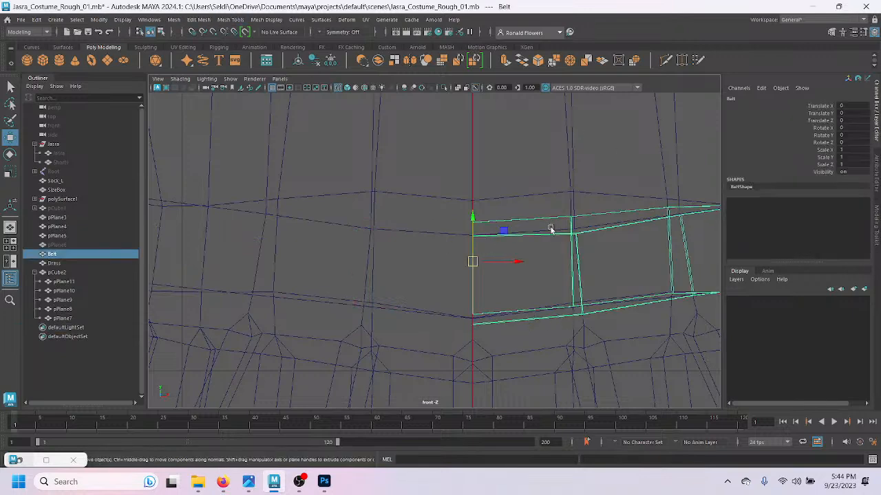
right_click_drag(547, 219, 595, 319, "shift")
left_click(629, 369)
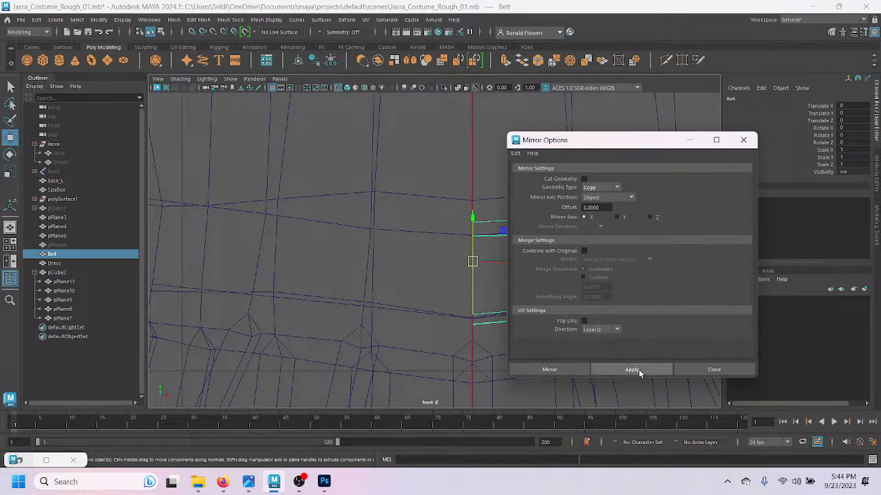
left_click(691, 369)
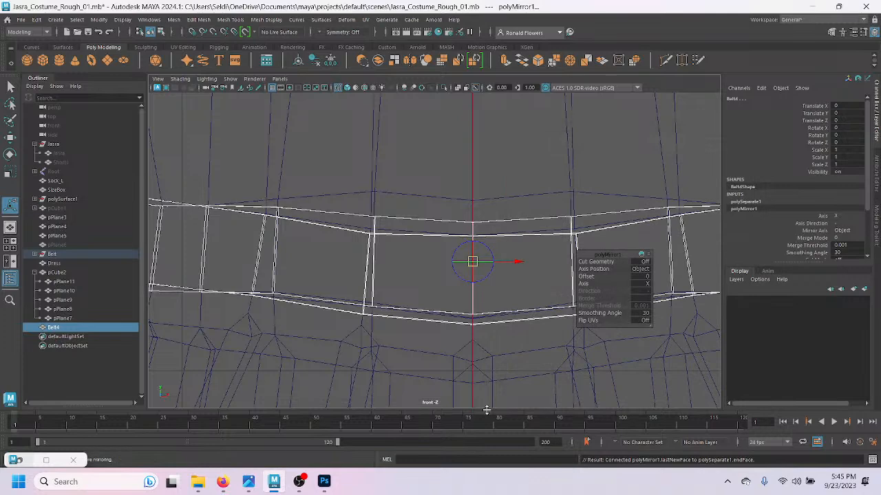
Step: Check the two belt halves separately and remove the separate mirrored half
key("q")
right_click_drag(511, 213, 534, 241)
left_click(527, 221)
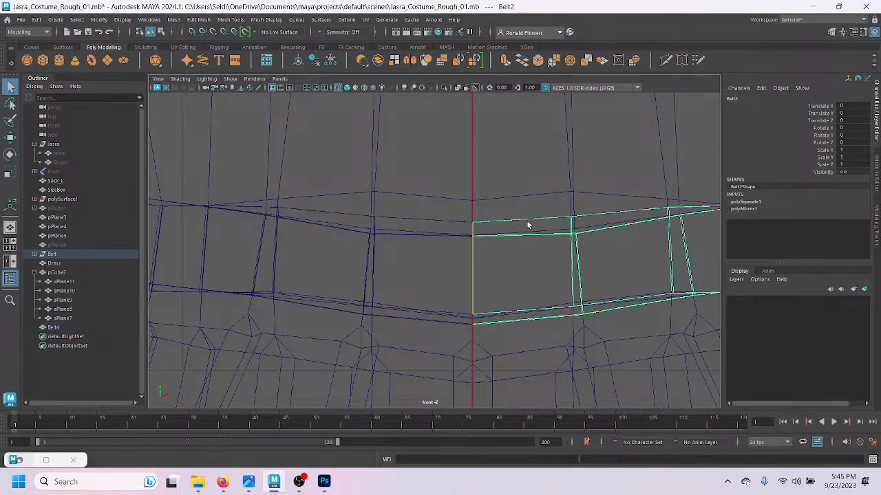
left_click(437, 219)
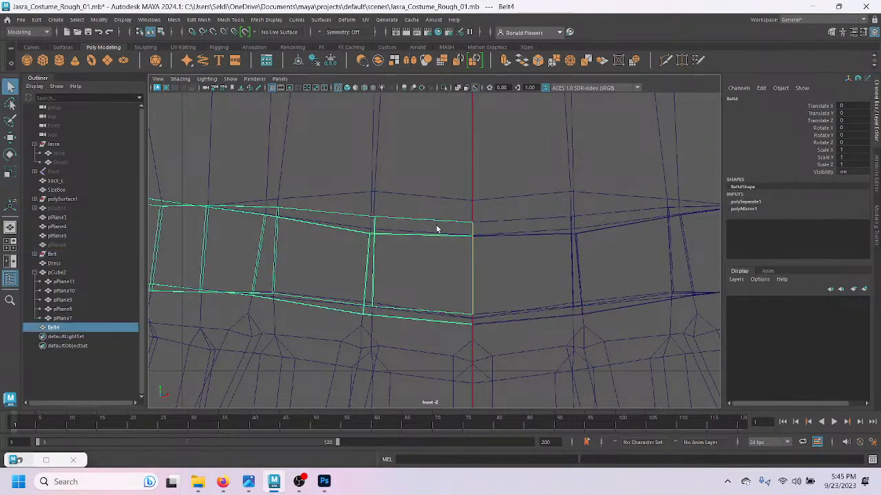
left_click(513, 219)
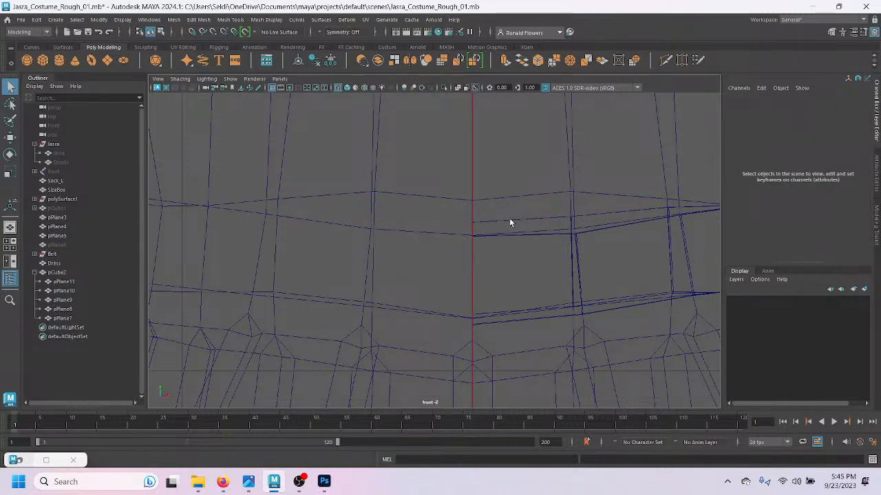
Step: Mirror the remaining belt half across the object X axis, combined with the original and with border vertices merged
left_click(509, 219)
mouse_move(529, 271)
right_mouse_down("shift")
mouse_move(540, 447)
mouse_move(530, 321)
mouse_move(576, 318)
right_mouse_up("shift")
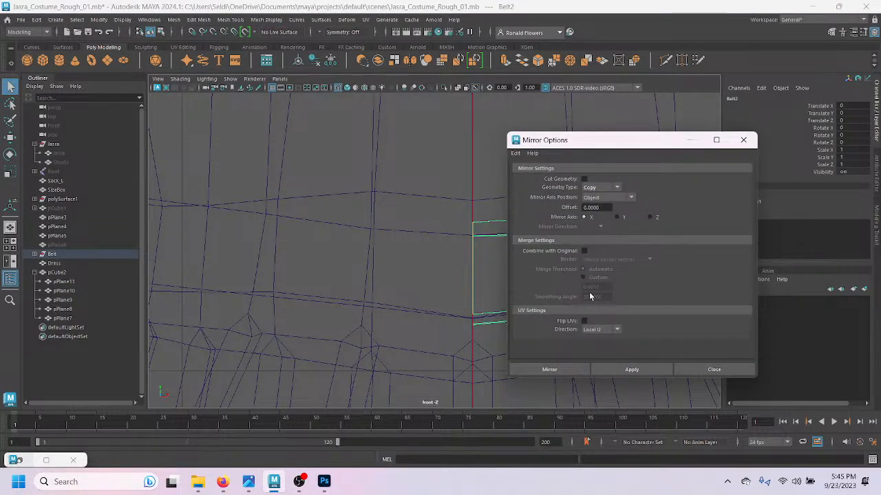
left_click(584, 251)
left_click(631, 369)
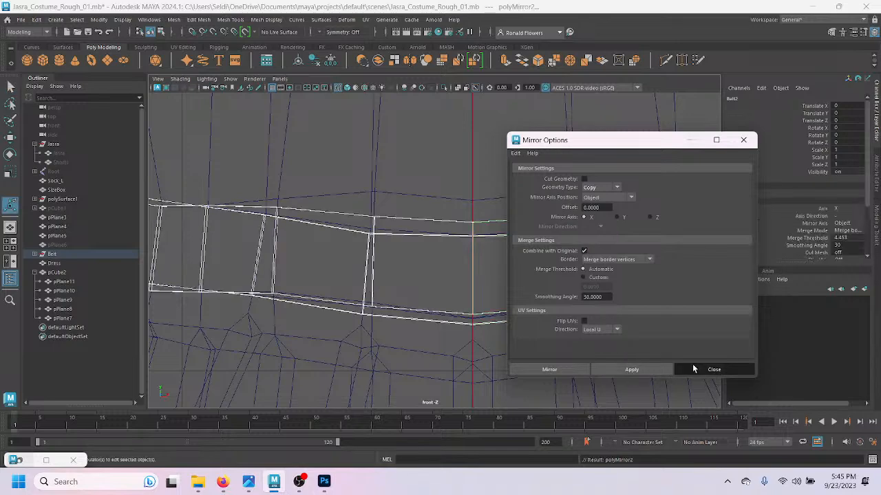
left_click(713, 369)
left_click(530, 184)
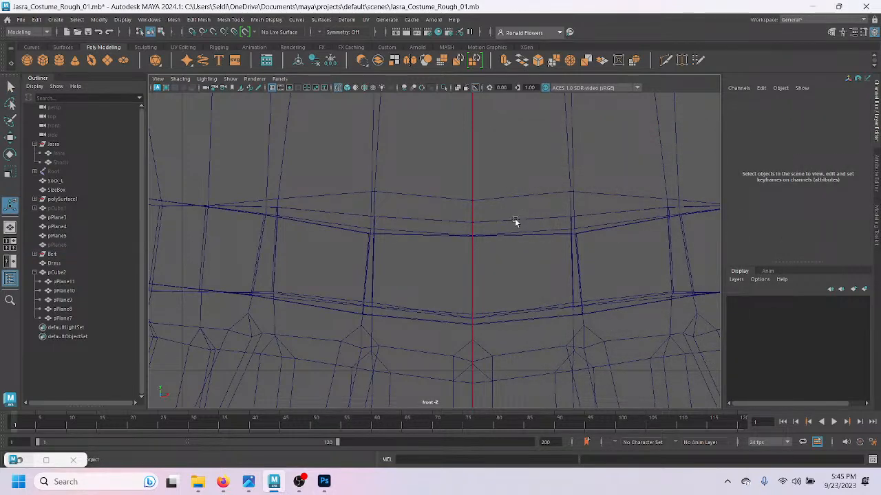
Step: Select the mirrored belt, show it textured in the perspective view, and set symmetry to Object X
left_click(514, 220)
key("space")
key("space")
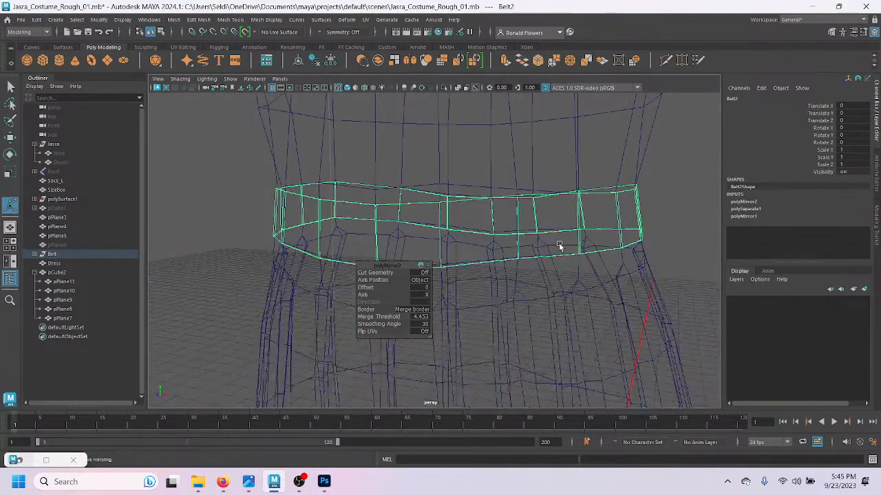
key("6")
mouse_move(580, 259)
left_mouse_down("alt")
mouse_move(584, 249)
mouse_move(448, 245)
mouse_move(454, 252)
left_mouse_up("alt")
key("q")
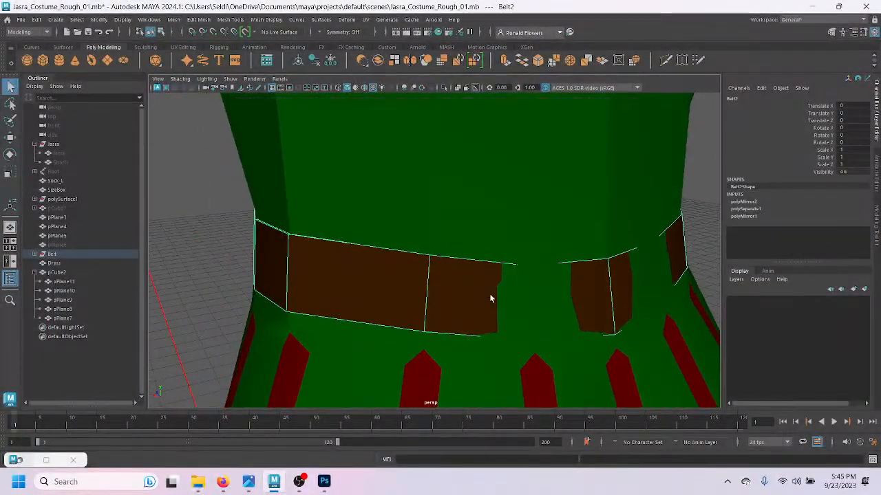
left_click(321, 33)
left_click(340, 47)
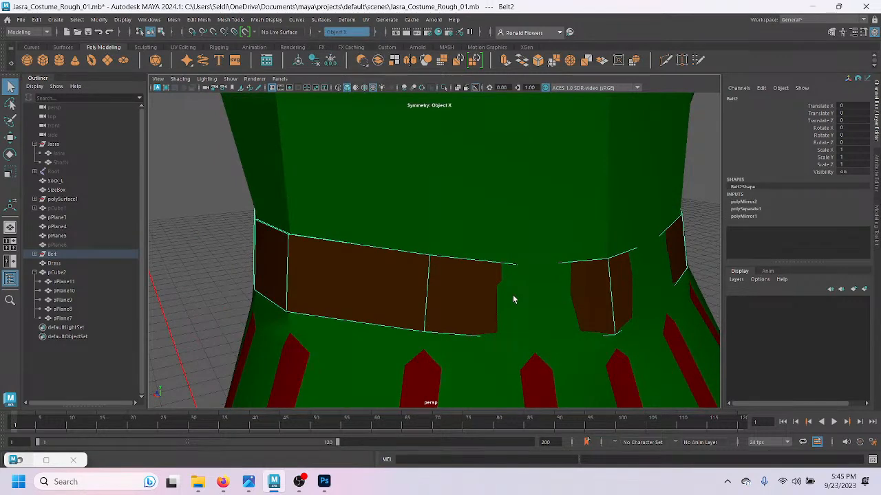
Step: Test the Object X symmetry by selecting the belt's front centre edge in wireframe, plus its end vertices
key("4")
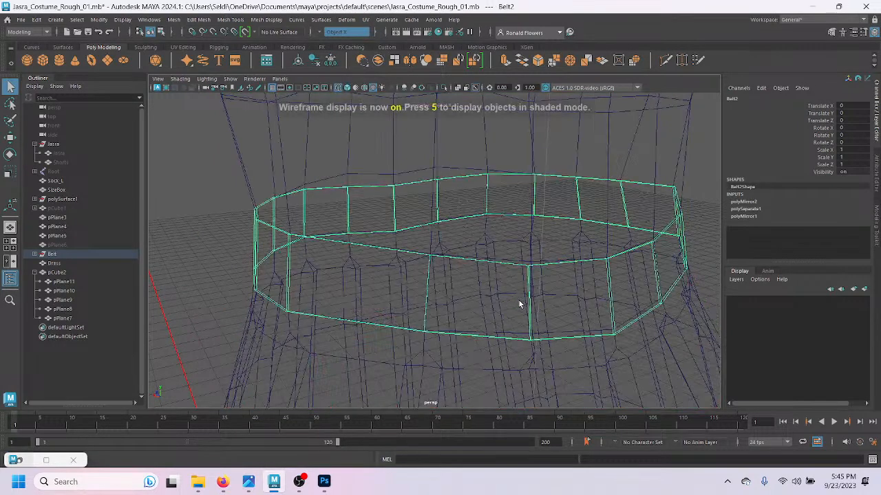
key("F10")
left_click(530, 297)
left_click(527, 302)
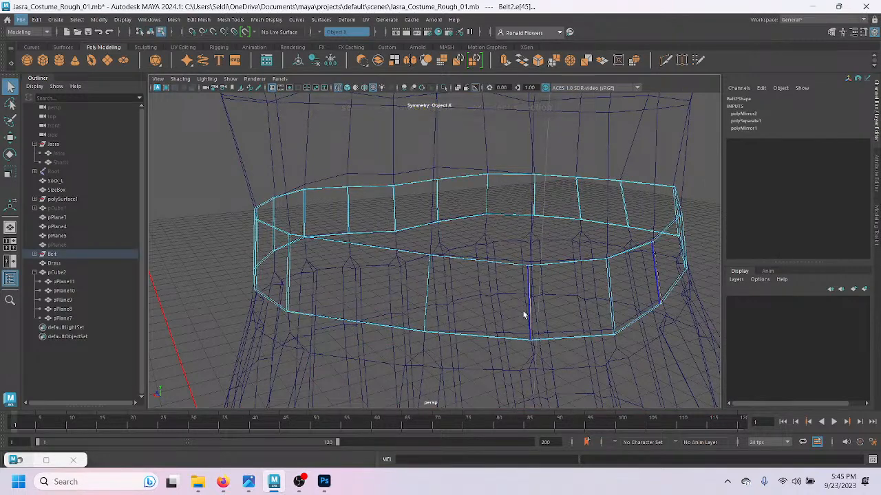
key("F9")
left_click_drag(509, 252, 545, 352)
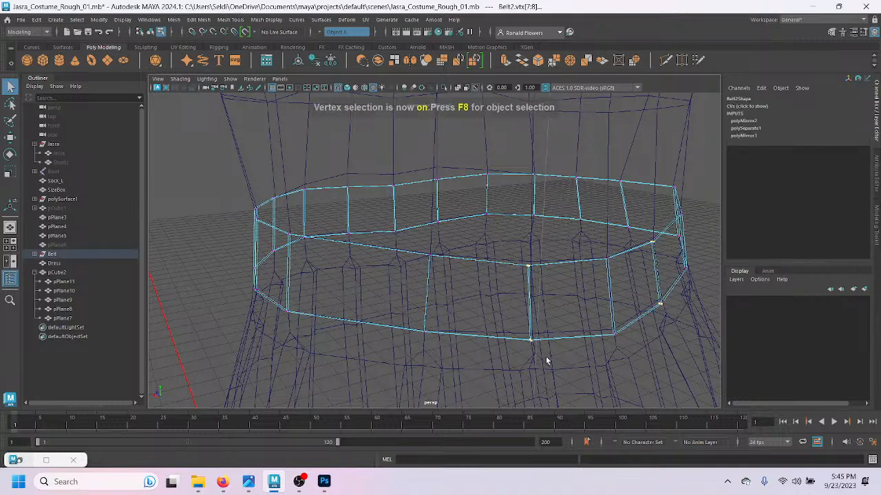
key("6")
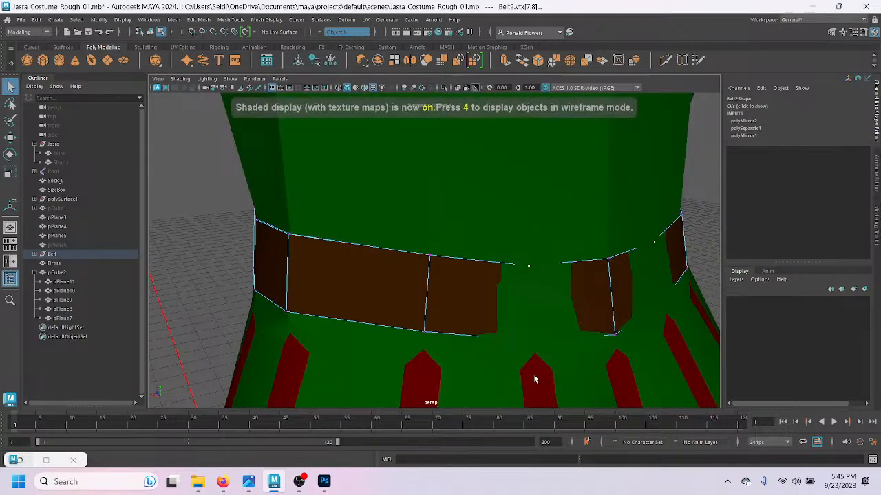
Step: Activate the Move tool and inspect the mirrored belt's vertices and edges from the side and front
key("w")
left_click_drag(552, 337, 500, 336, "alt")
scroll(339, 327, "up", 3)
left_click_drag(293, 289, 348, 323, "alt")
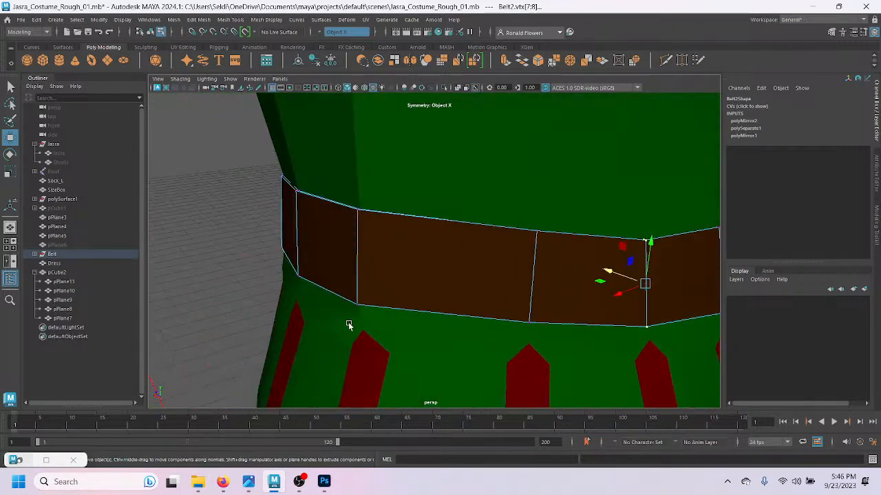
scroll(417, 315, "up", 2)
left_click_drag(436, 303, 385, 282, "alt")
scroll(406, 313, "down", 4)
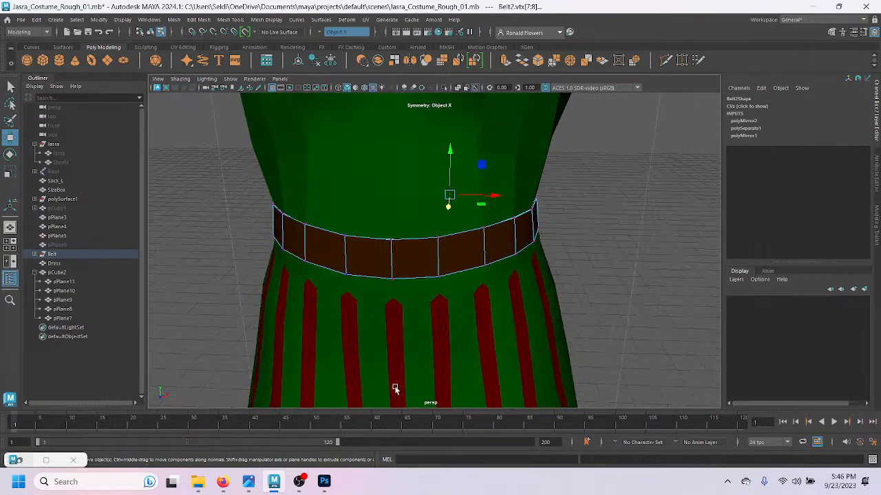
Step: Switch to Photos and examine the belt and buckle up close in the reference image Jasra_StableDiffusion_02.png
mouse_move(248, 482)
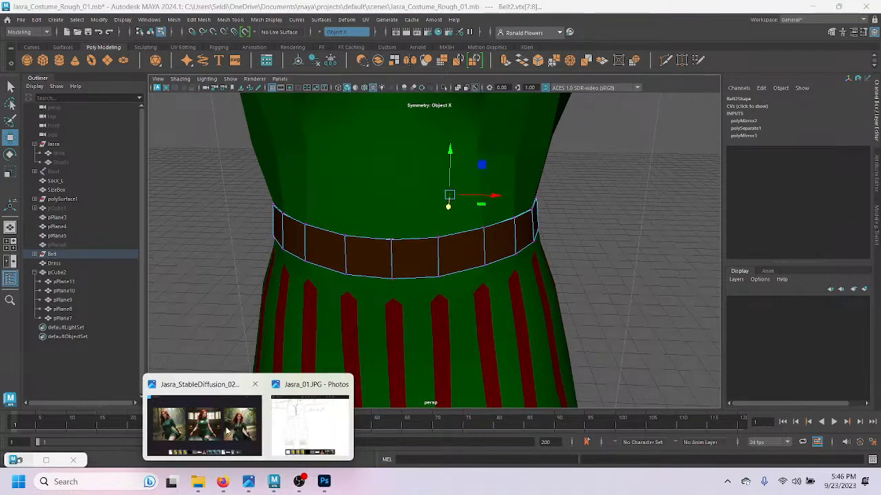
left_click(197, 421)
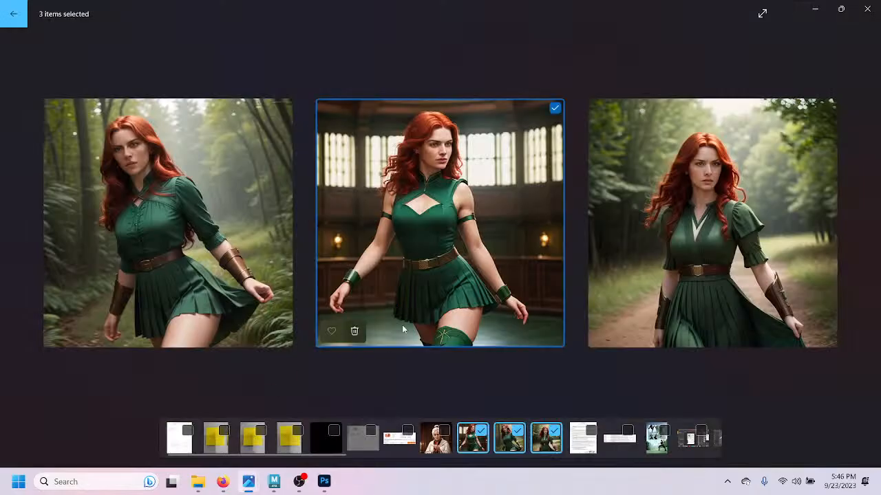
left_click(174, 283)
scroll(465, 310, "up", 8)
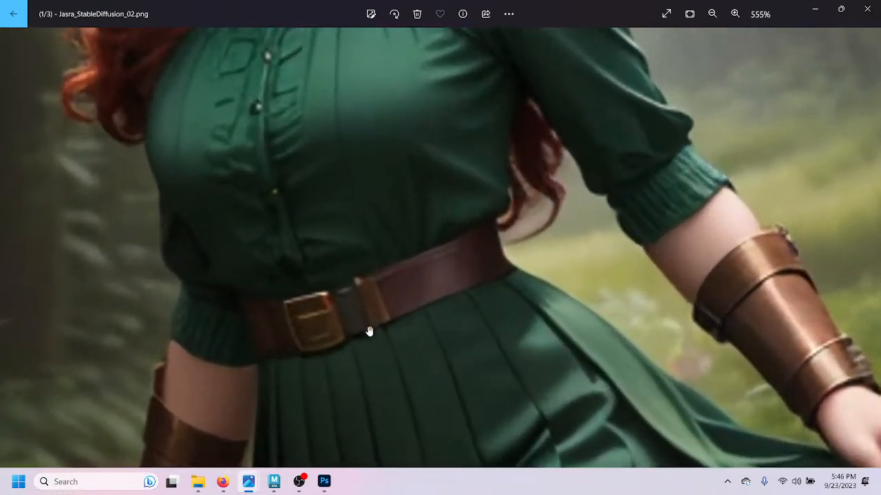
scroll(387, 319, "down", 8)
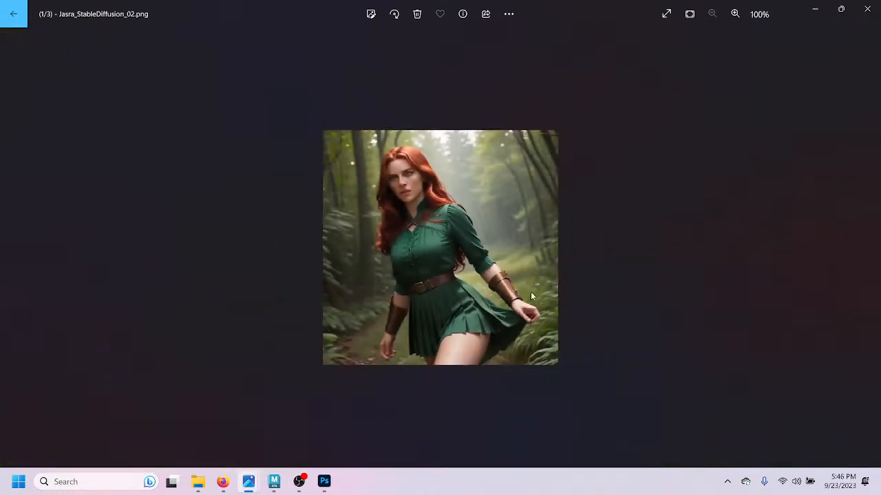
Step: Examine the belt and buckle designs in the reference images Jasra_StableDiffusion_03.png and Jasra_StableDiffusion_01.png
key("Right")
scroll(423, 375, "up", 5)
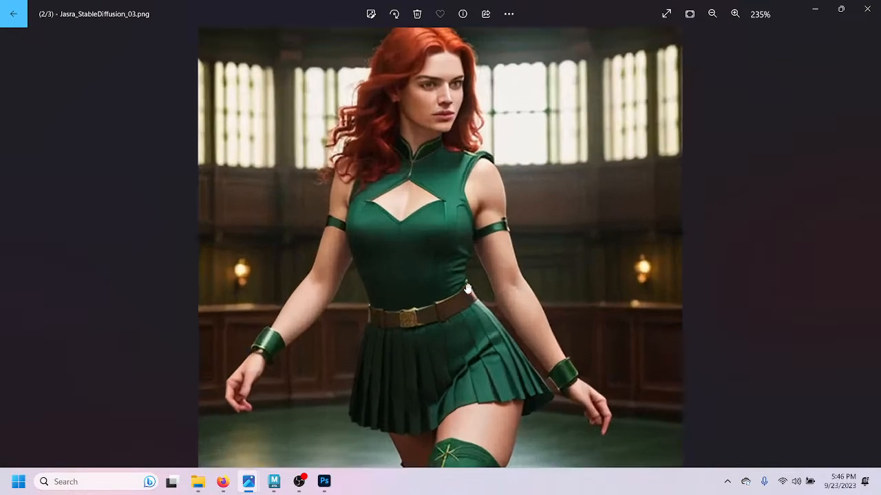
scroll(373, 309, "up", 2)
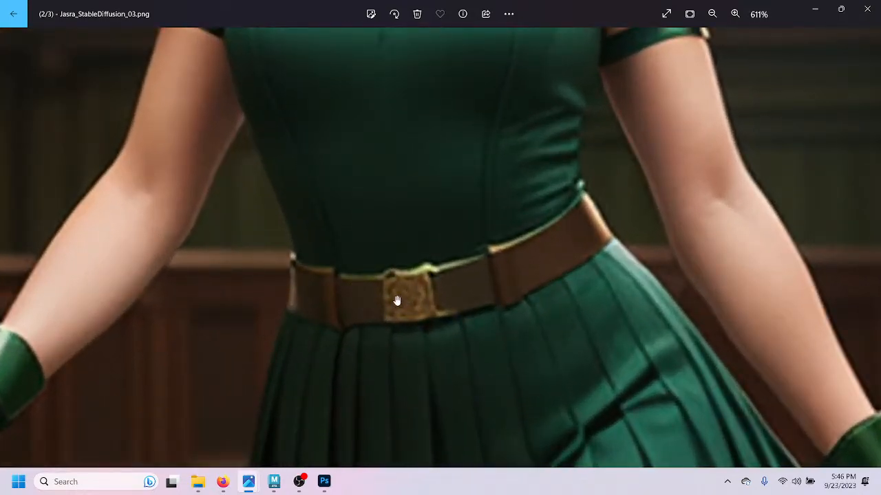
scroll(473, 297, "down", 8)
key("Right")
scroll(392, 334, "up", 3)
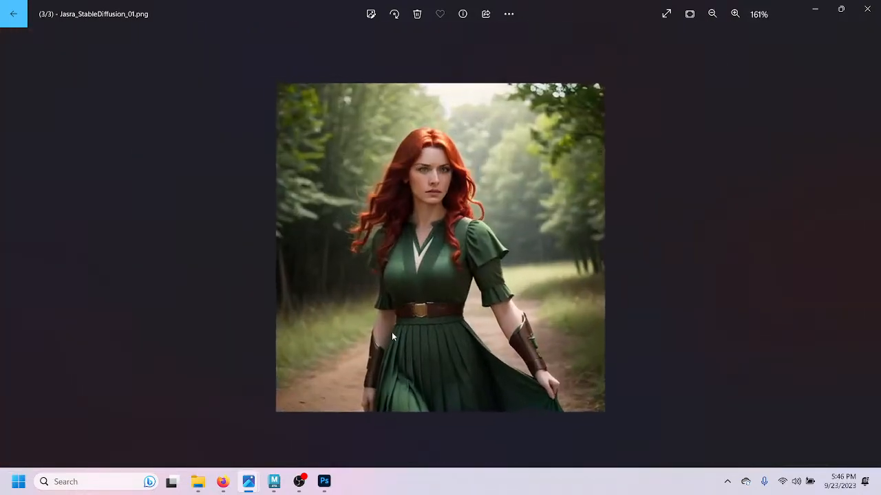
scroll(393, 335, "up", 3)
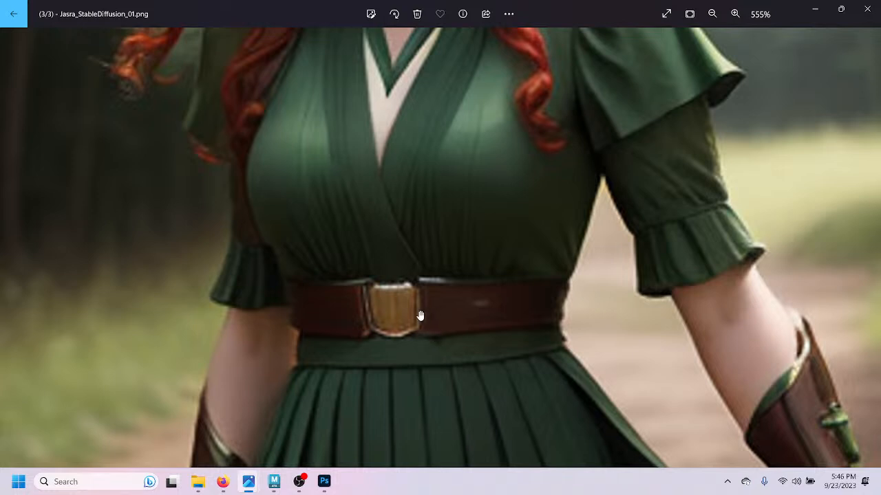
scroll(412, 317, "down", 5)
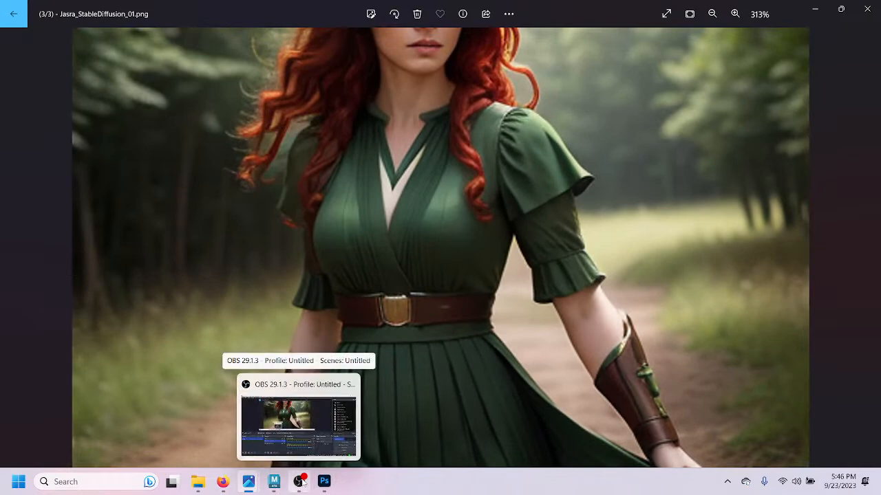
Step: Switch back to Maya, return the belt from vertex editing to object selection, and save the scene
left_click(274, 481)
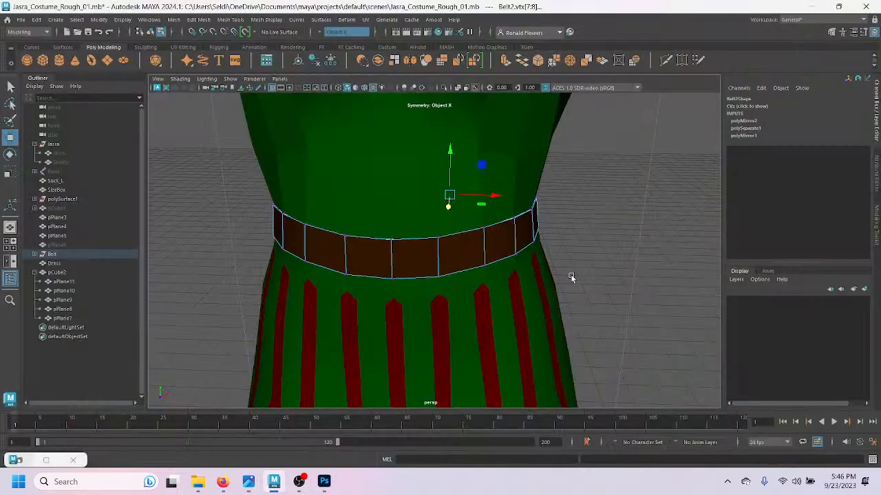
key("q")
right_click_drag(584, 227, 625, 192)
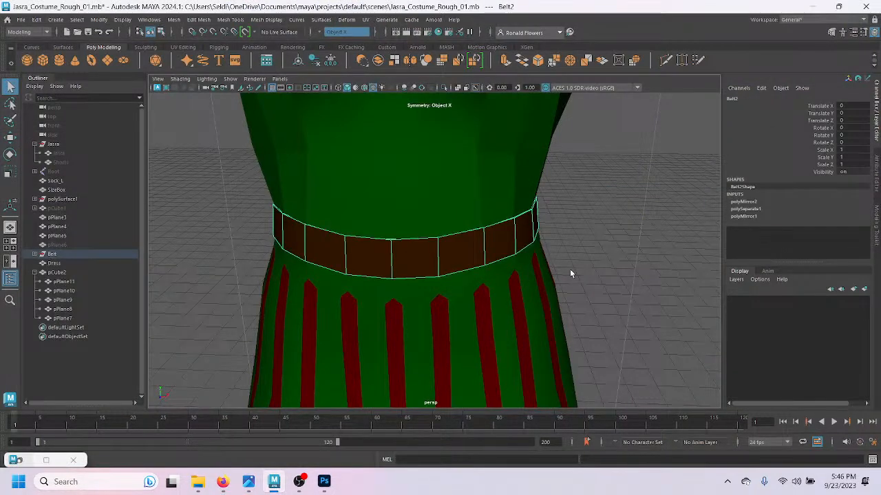
key("ctrl+s")
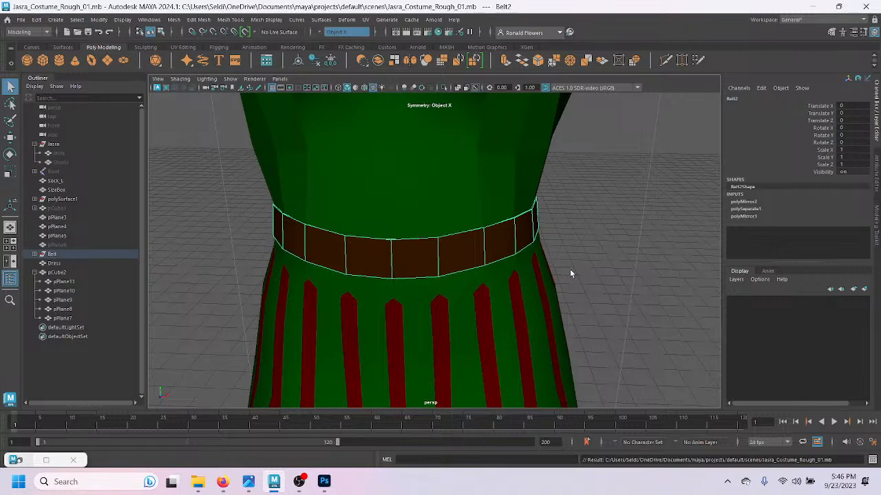
left_click(299, 482)
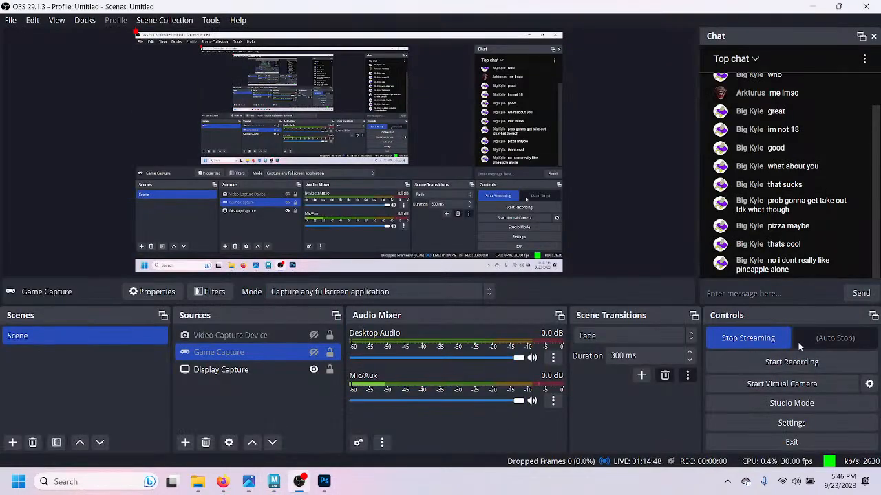